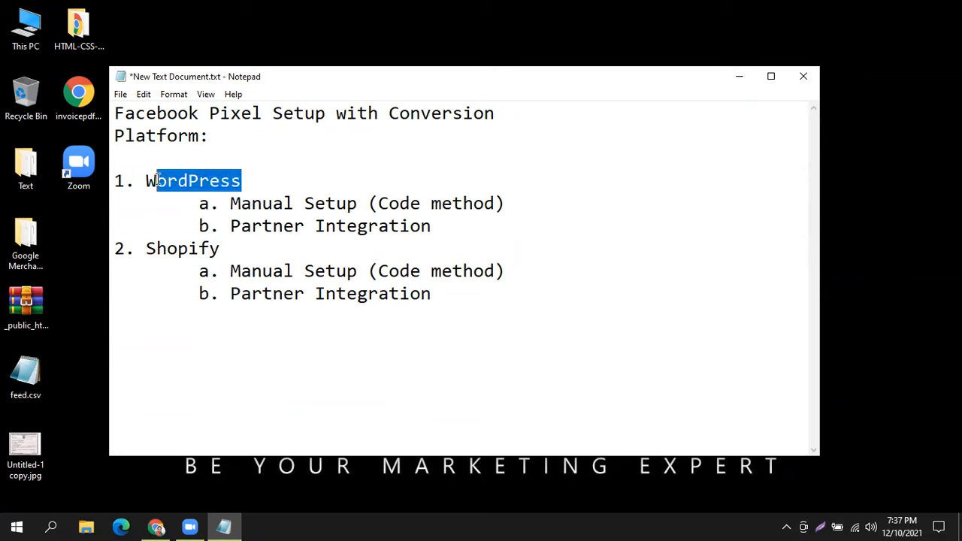
left_click(318, 178)
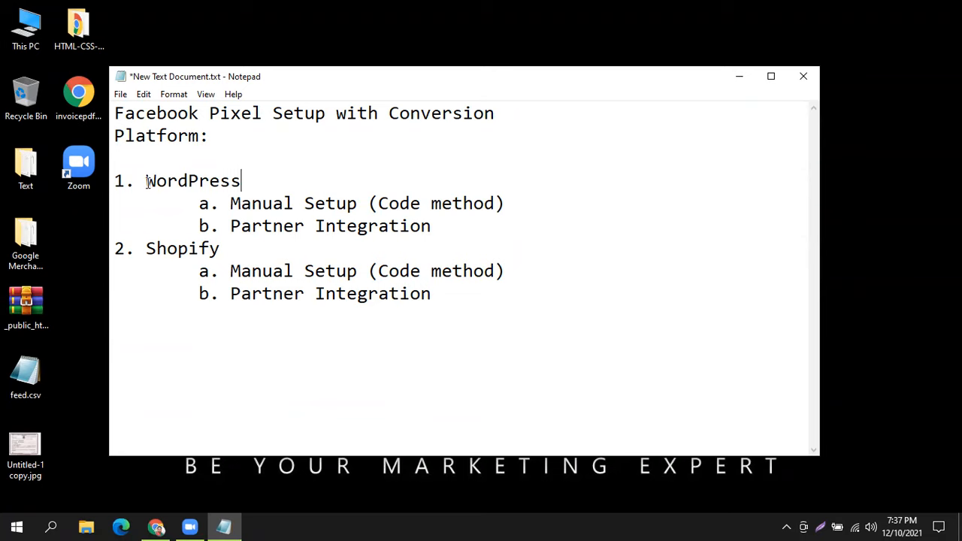
left_click(379, 181)
left_click(454, 228)
- Switch to Chrome, browse the Market Flore homepage and open the KOTION EACH Gaming Headphones Headset product
left_click(155, 526)
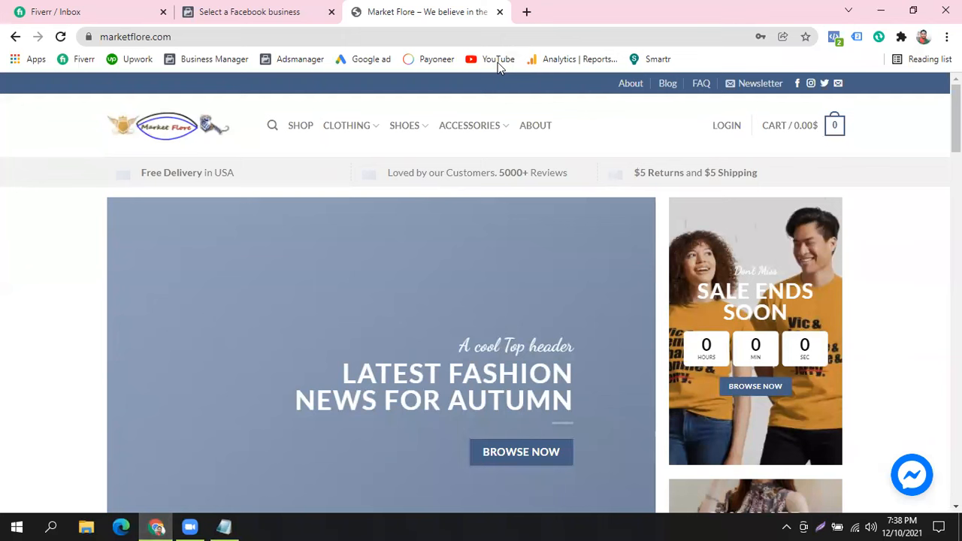
scroll(640, 263, "down", 3)
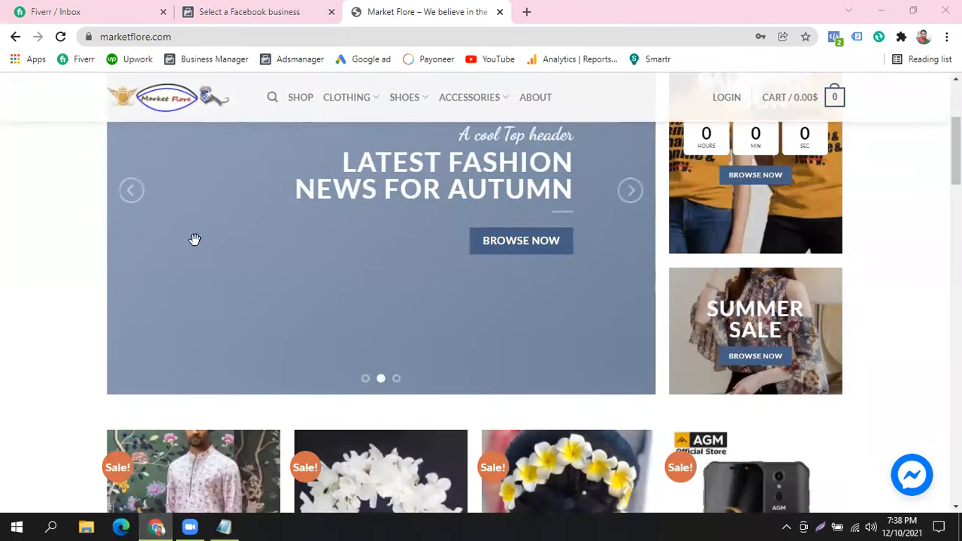
scroll(265, 212, "down", 5)
scroll(454, 347, "up", 8)
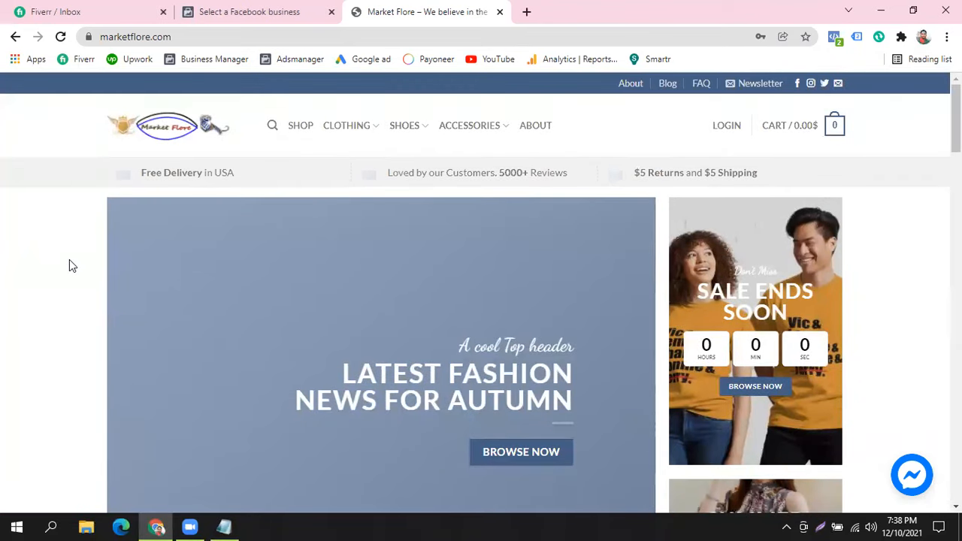
scroll(69, 267, "down", 4)
scroll(69, 266, "down", 4)
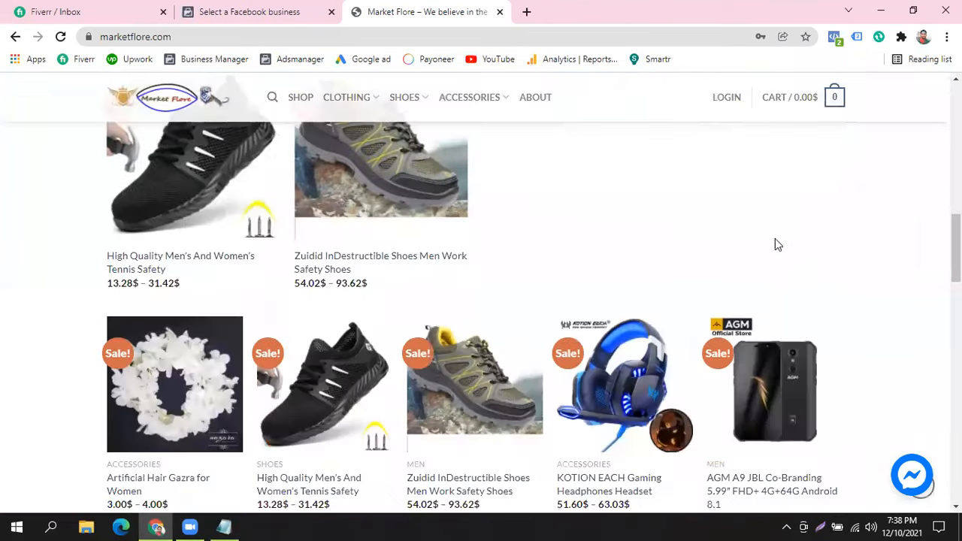
scroll(869, 326, "down", 4)
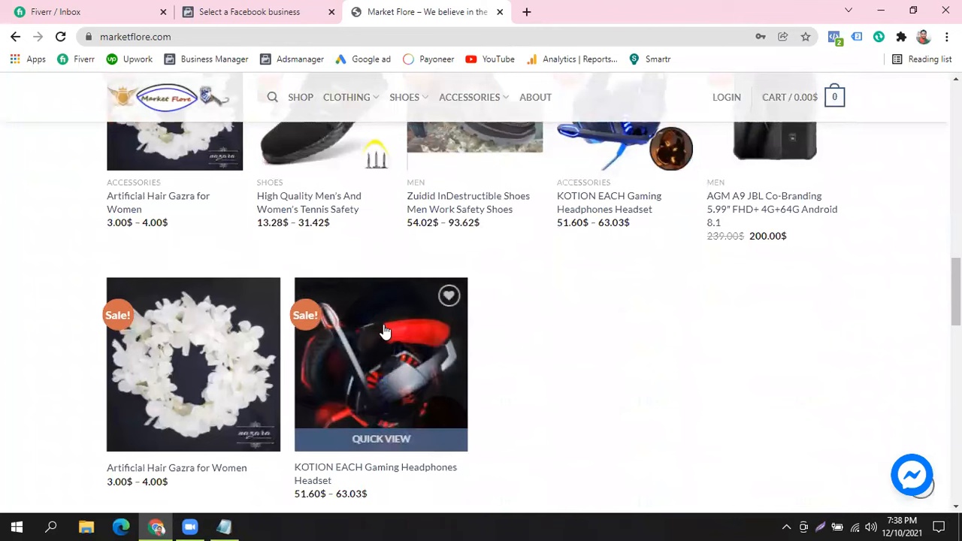
left_click(398, 362)
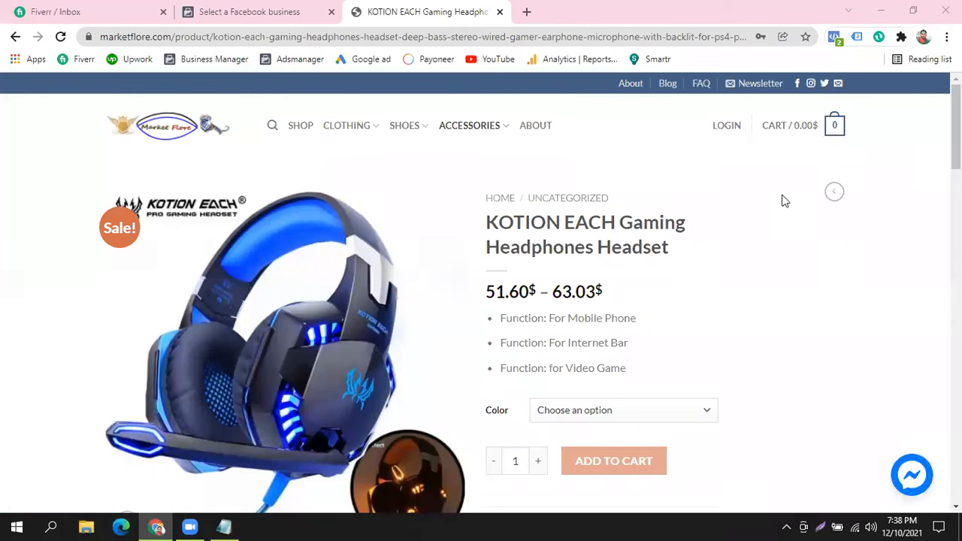
- Look through the headset's product page, from the images and description down to the related products and footer
left_click(40, 184)
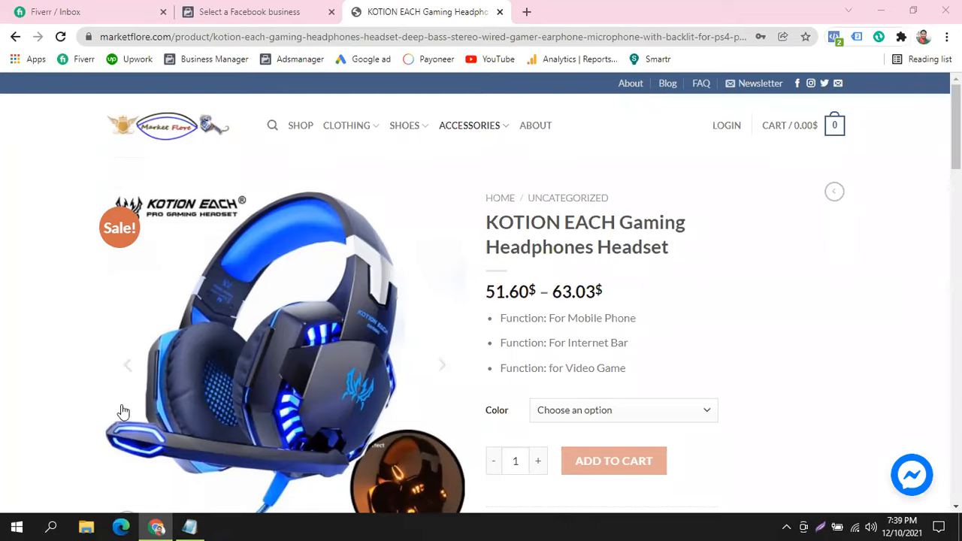
scroll(705, 340, "down", 3)
scroll(705, 339, "up", 3)
scroll(704, 340, "down", 9)
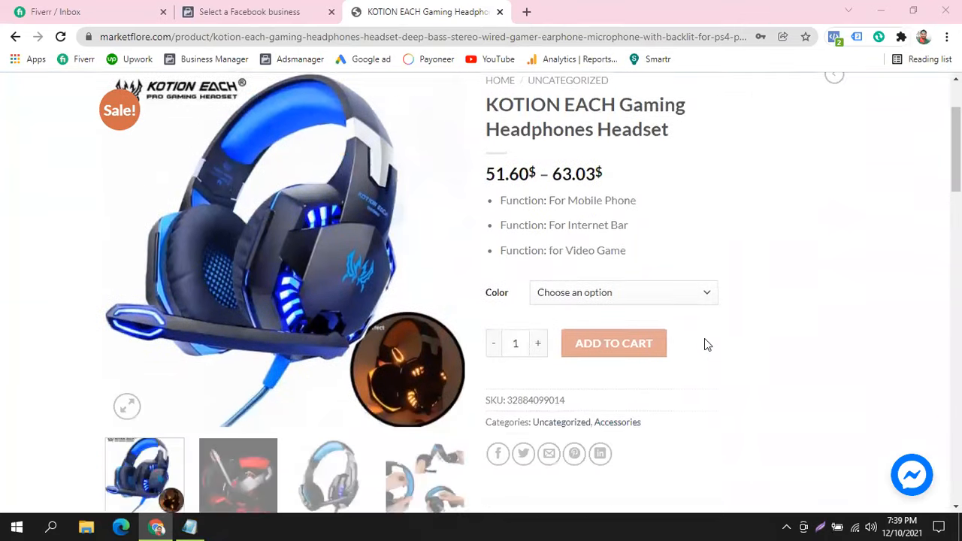
scroll(707, 344, "down", 5)
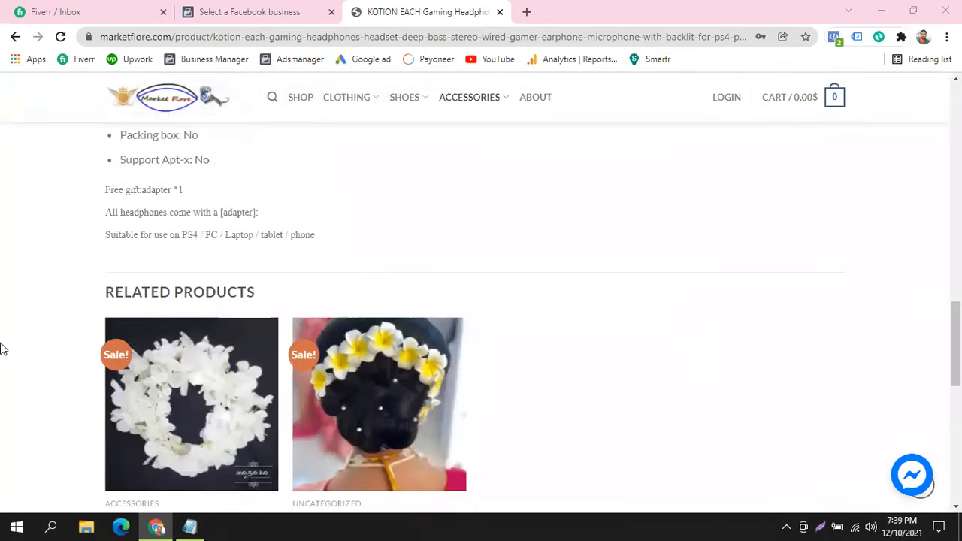
scroll(9, 345, "down", 8)
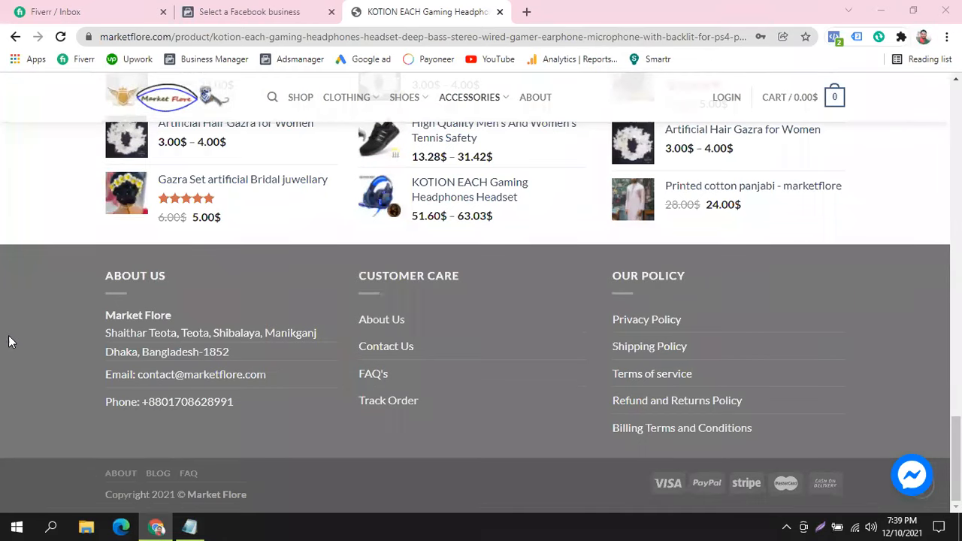
scroll(521, 108, "up", 10)
left_click(48, 260)
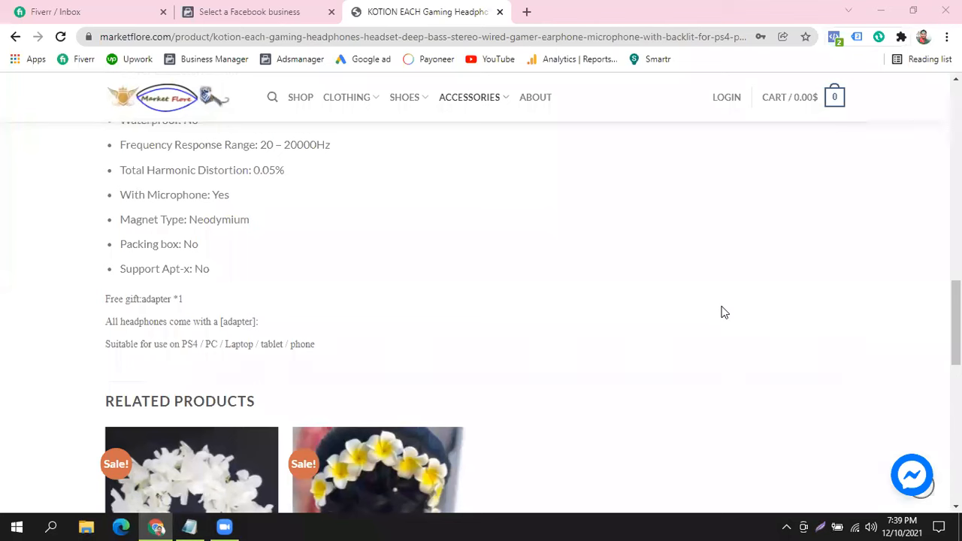
- Read the free adapter gift and device compatibility notes at the end of the headset's description
scroll(367, 340, "down", 1)
scroll(366, 339, "down", 4)
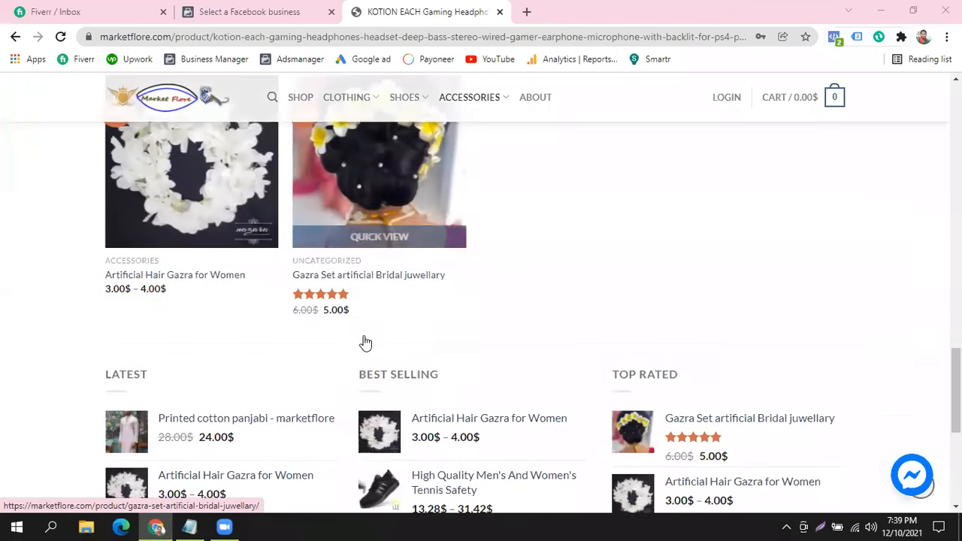
scroll(365, 338, "up", 4)
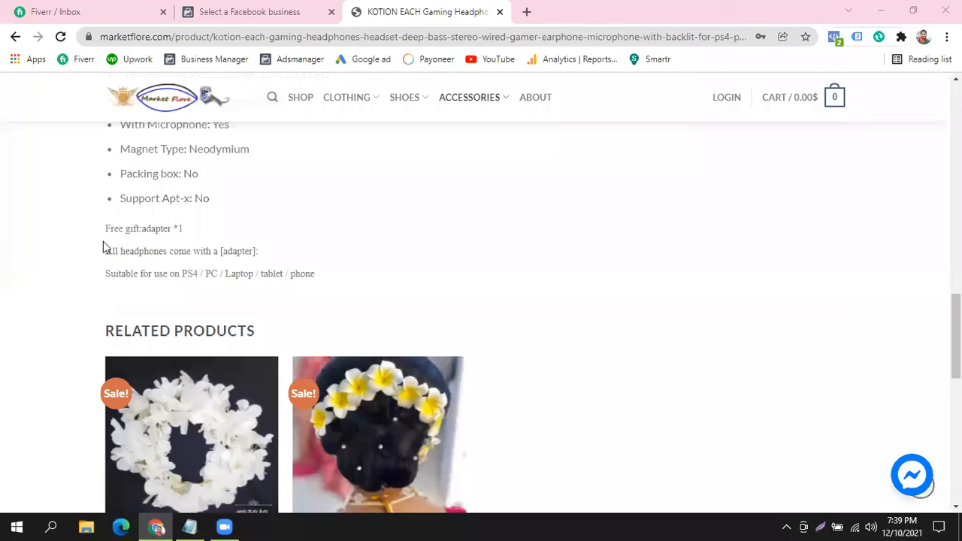
left_click_drag(98, 228, 359, 275)
left_click(591, 338)
scroll(591, 340, "up", 3)
scroll(592, 338, "up", 12)
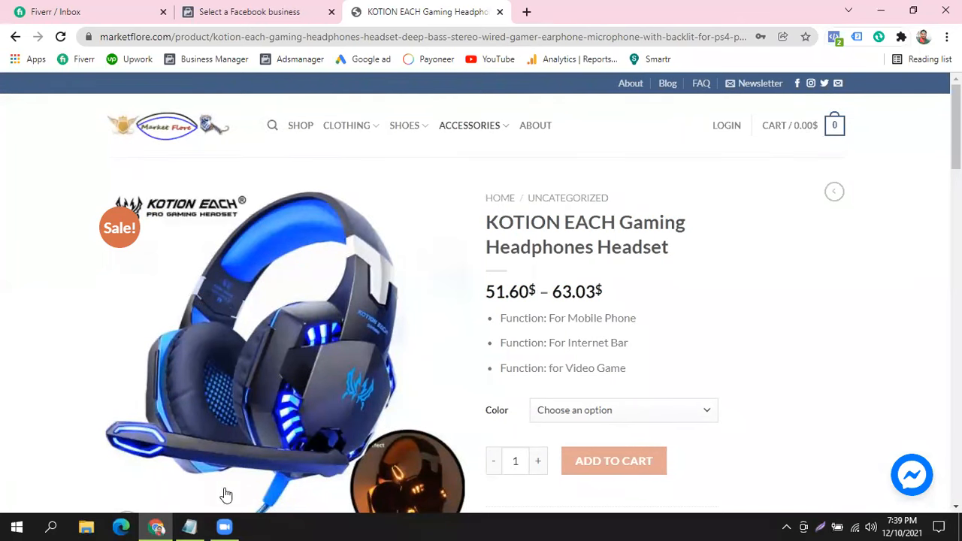
- Choose the G2000 orange color option for the headset
scroll(572, 333, "down", 2)
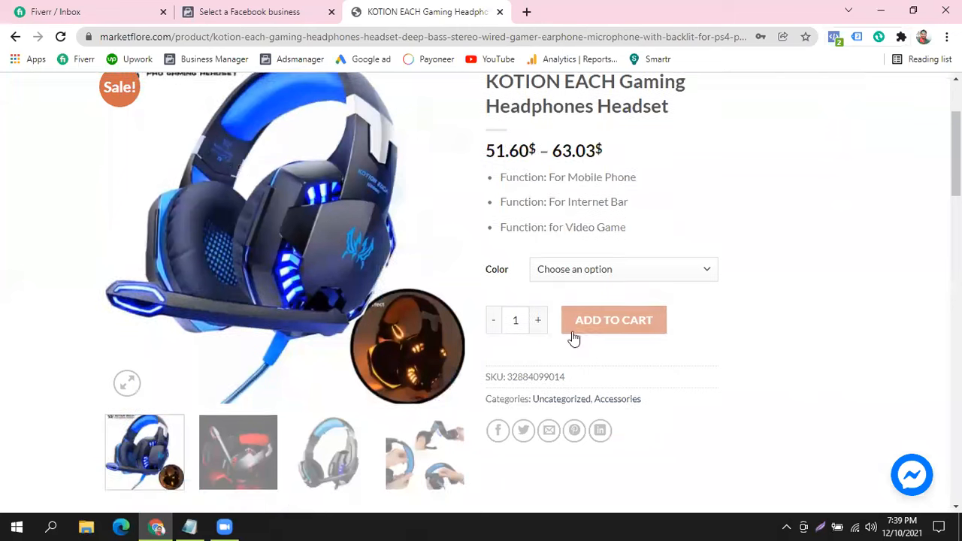
left_click(593, 269)
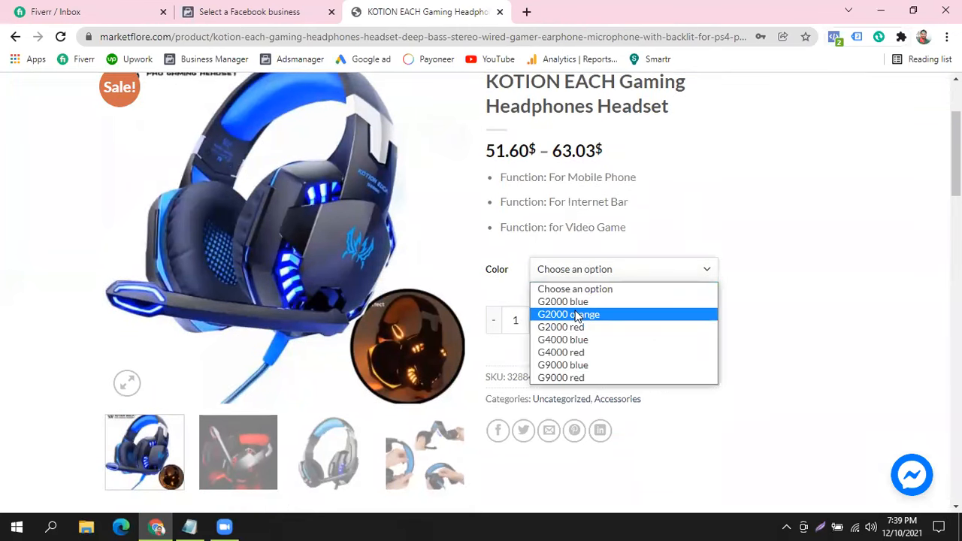
left_click(576, 314)
scroll(169, 278, "up", 2)
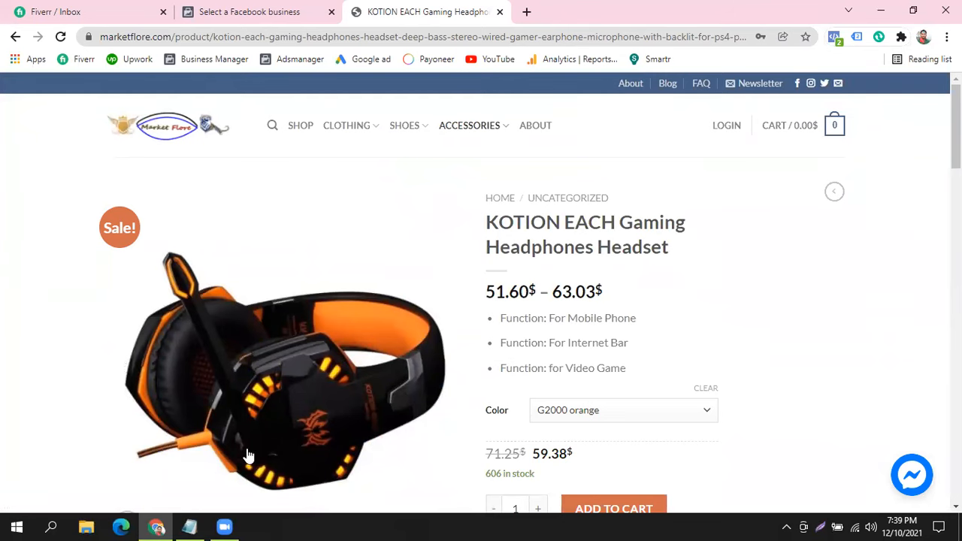
- Examine the headset's specification list from the earcups type down to the Apt-x support entry
scroll(146, 279, "down", 15)
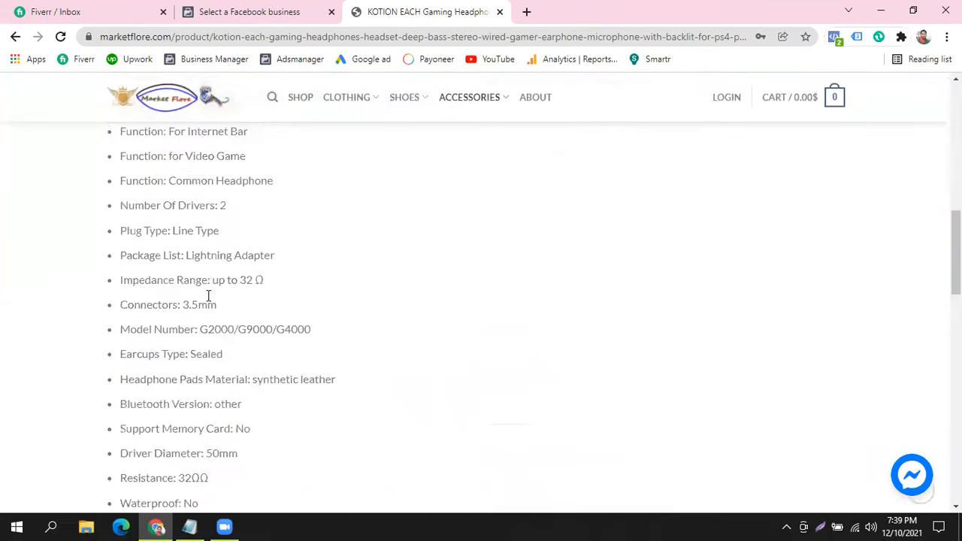
scroll(430, 356, "up", 3)
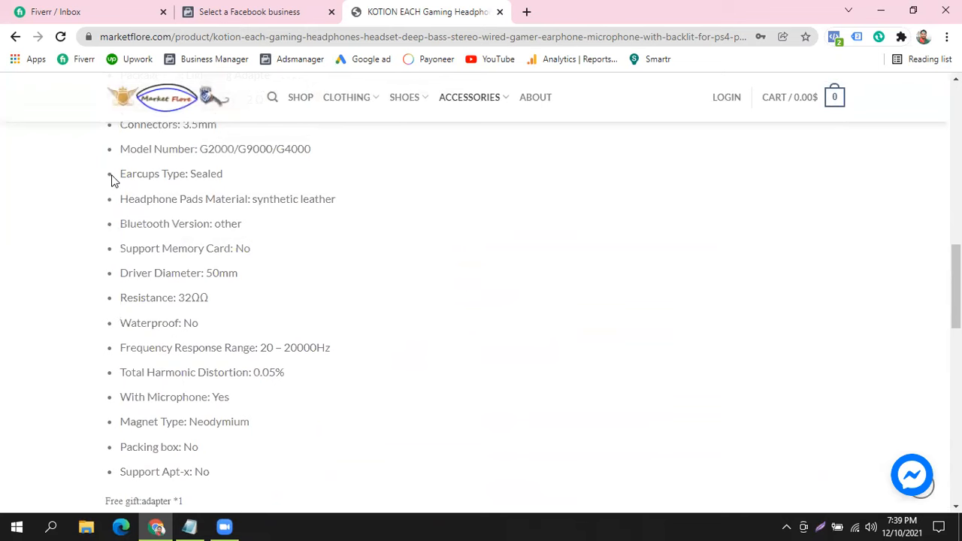
left_click_drag(122, 174, 248, 475)
left_click(472, 335)
scroll(472, 335, "up", 10)
scroll(472, 341, "up", 1)
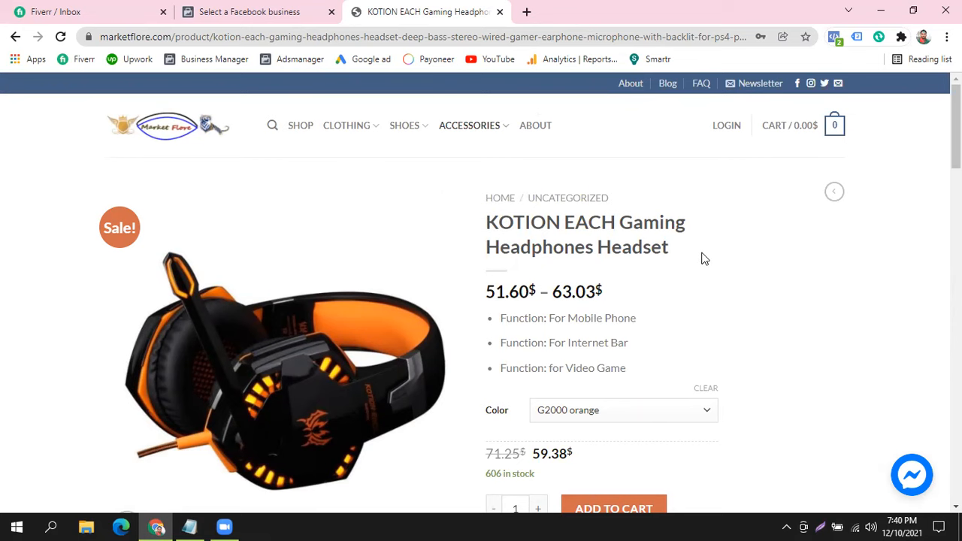
- Review the headset's product title, price and purchase options for the selected color
left_click_drag(681, 252, 486, 224)
left_click(501, 226)
left_click(720, 260)
left_click(755, 250)
scroll(691, 245, "down", 2)
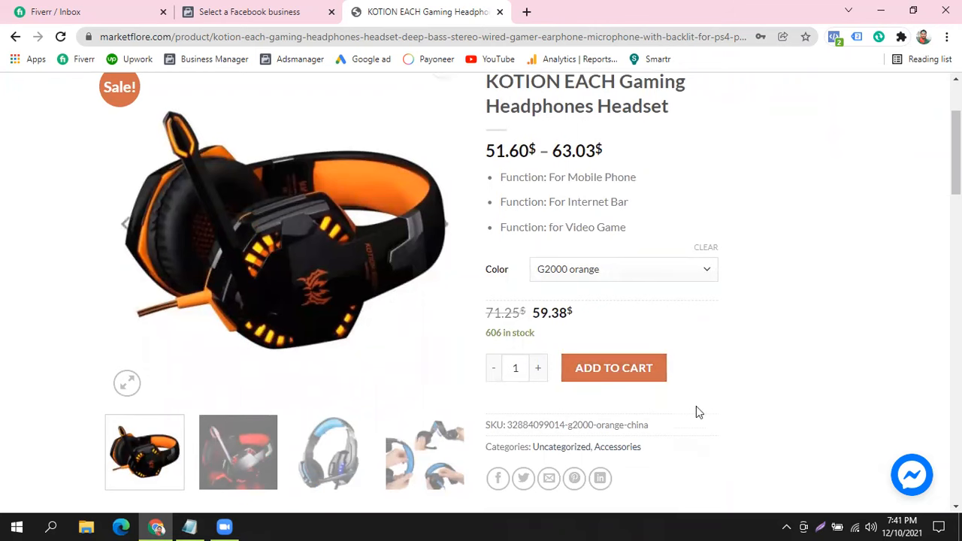
scroll(724, 386, "up", 2)
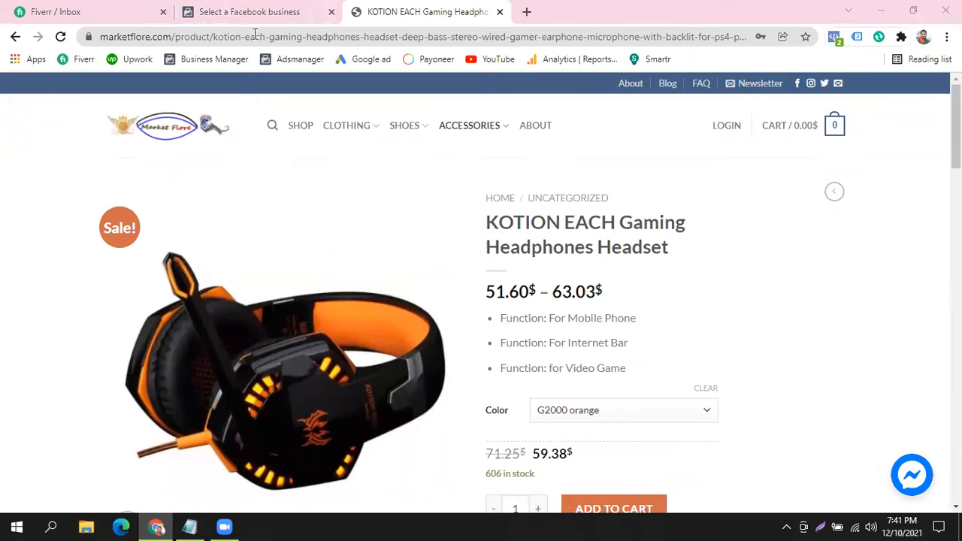
left_click(625, 114)
- Switch to Facebook Business Manager, look through the available businesses and open Market Flore
left_click(245, 12)
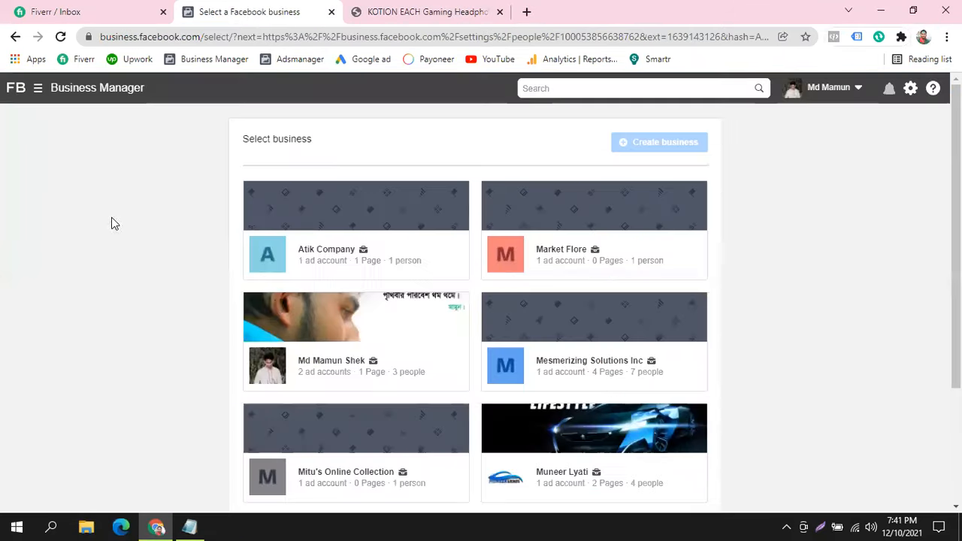
scroll(843, 329, "down", 2)
scroll(844, 331, "down", 1)
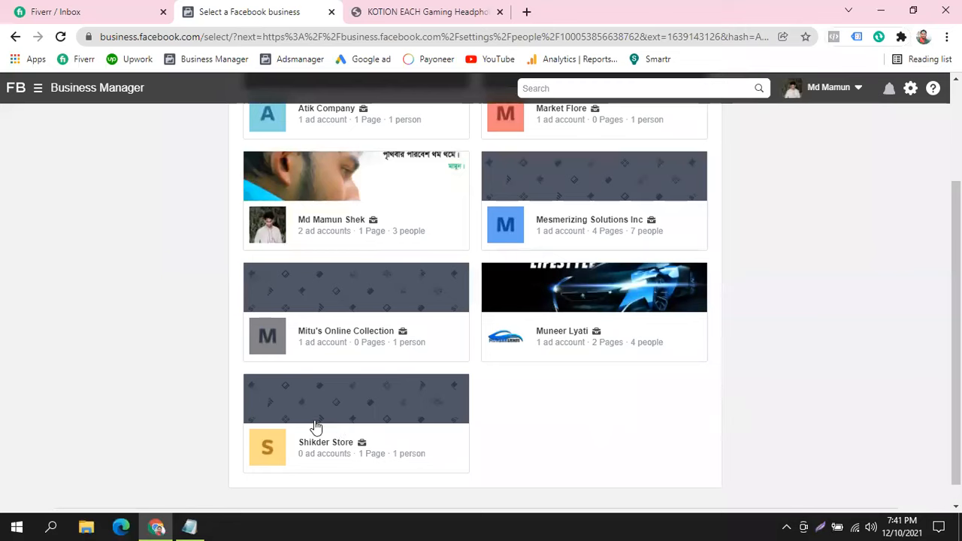
scroll(709, 389, "up", 2)
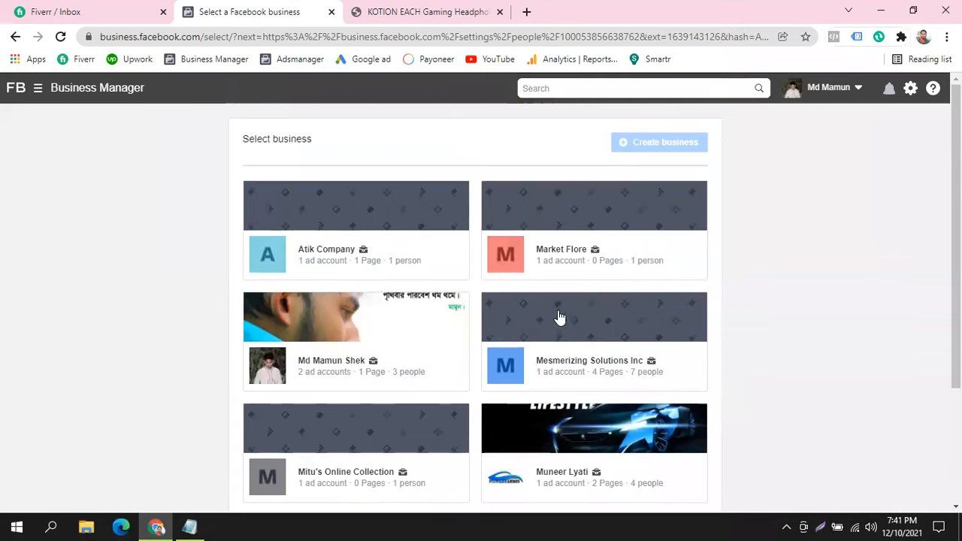
left_click(590, 259)
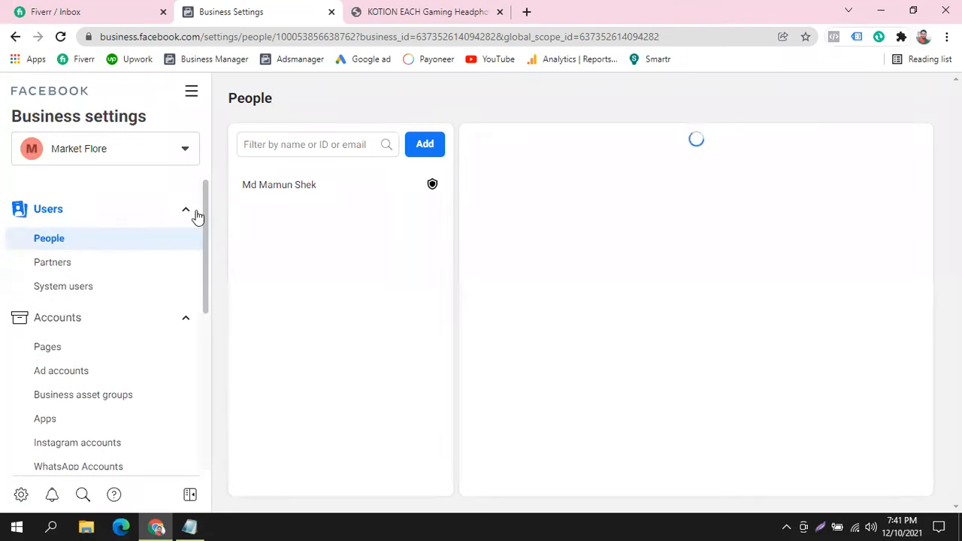
- Open the Pixels page from the data sources of Market Flore's business settings
left_click(260, 187)
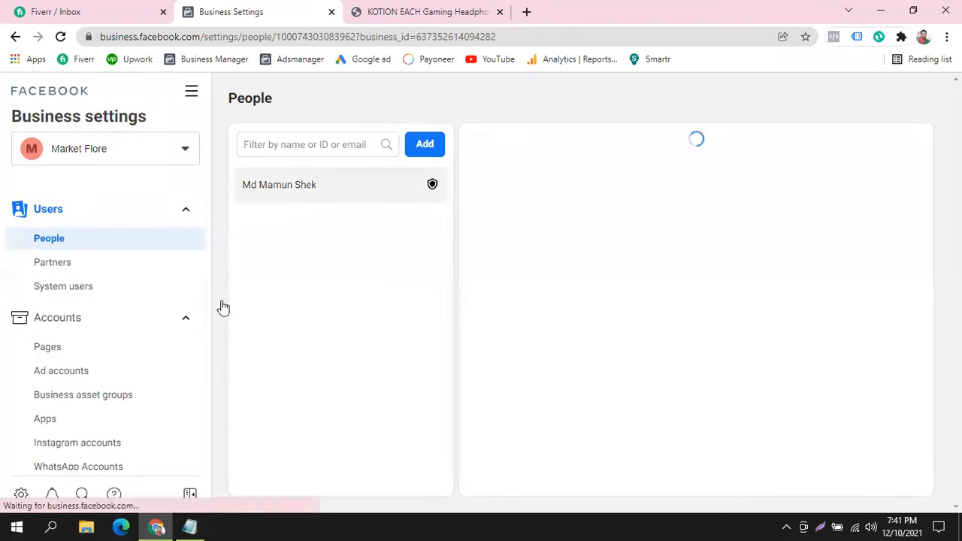
left_click_drag(207, 239, 203, 333)
left_click(106, 277)
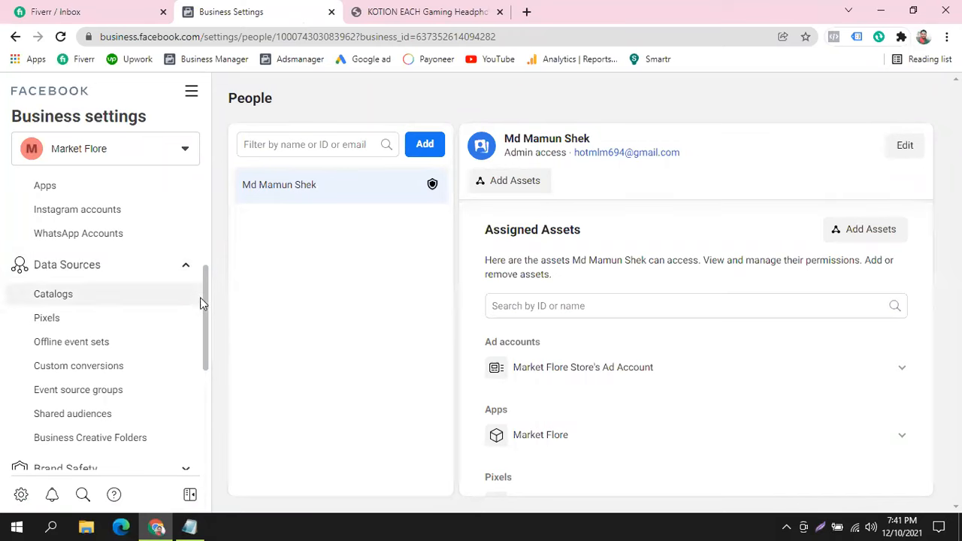
left_click_drag(204, 302, 206, 307)
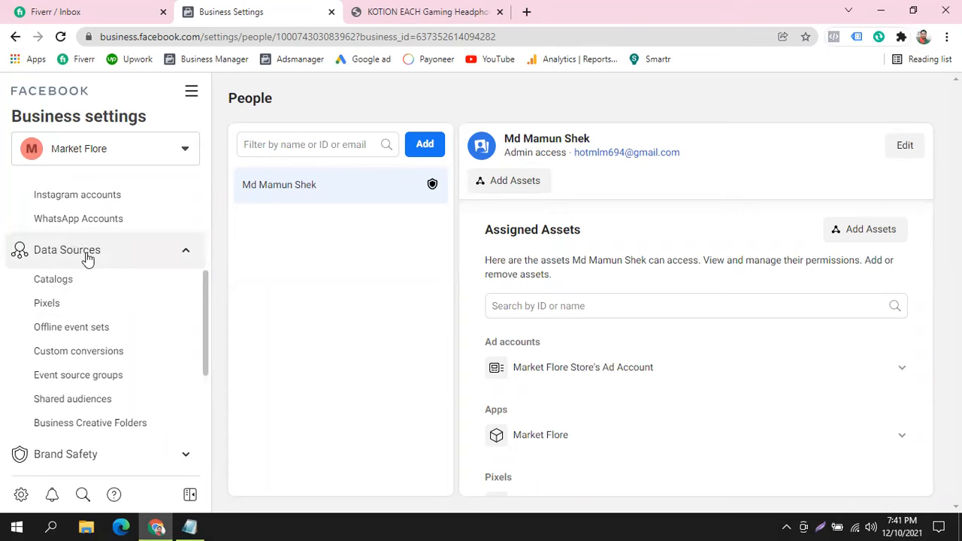
left_click(45, 305)
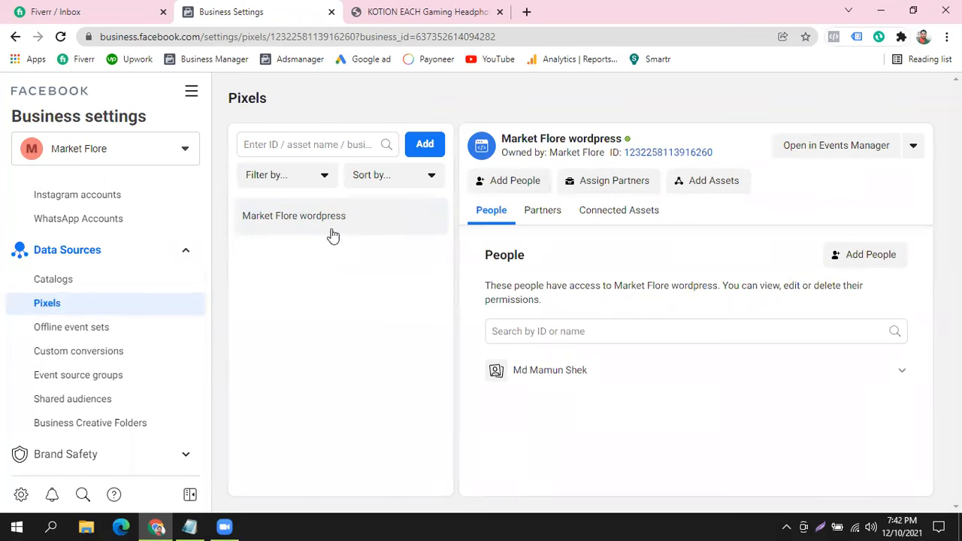
- Open the Market Flore wordpress pixel in Events Manager and collapse the notice about limited conversion events
left_click(815, 154)
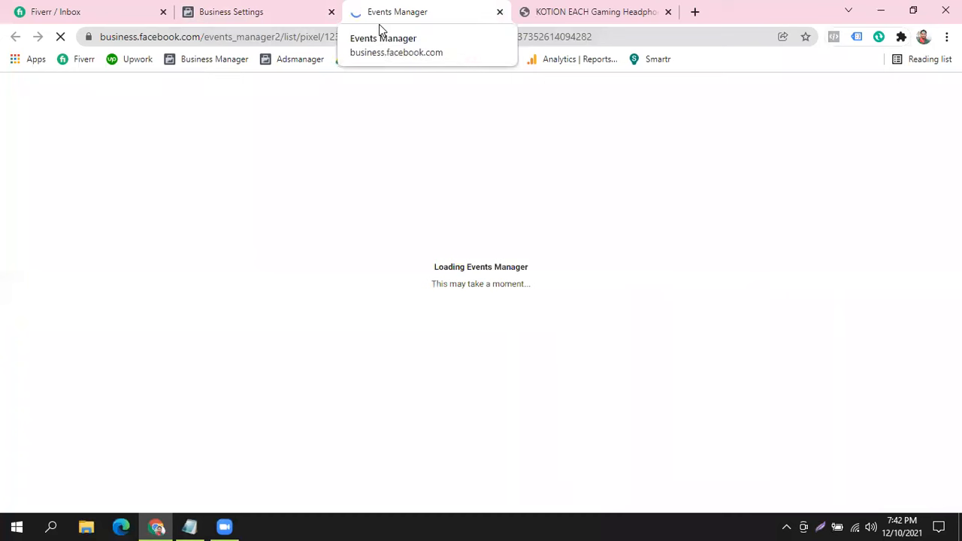
left_click(241, 11)
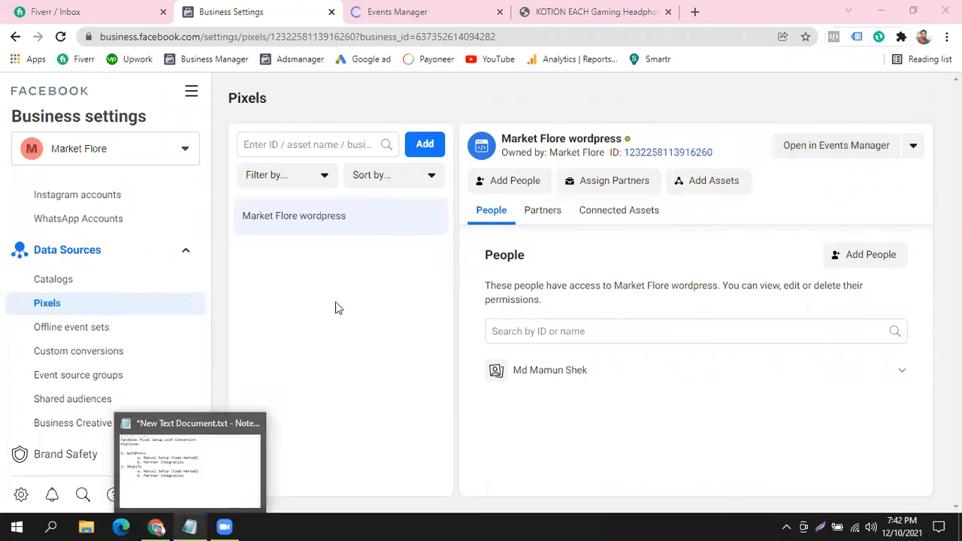
left_click(365, 14)
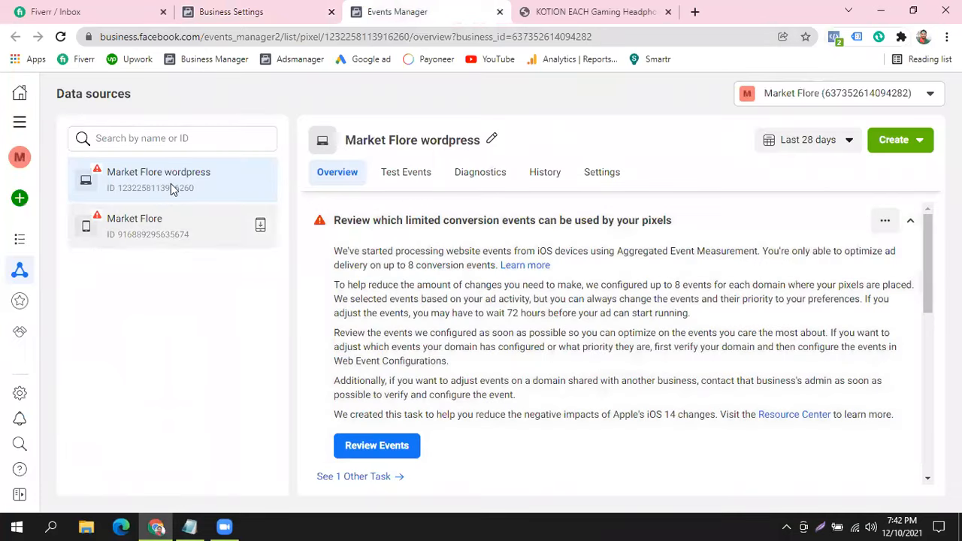
left_click(910, 220)
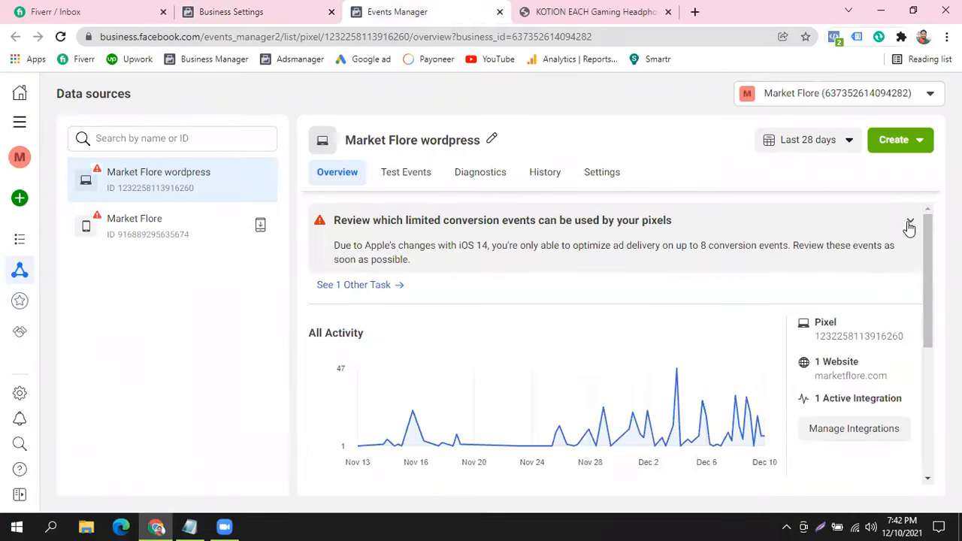
- Review the activity and connection method of each event received by the Market Flore wordpress pixel
scroll(432, 380, "down", 3)
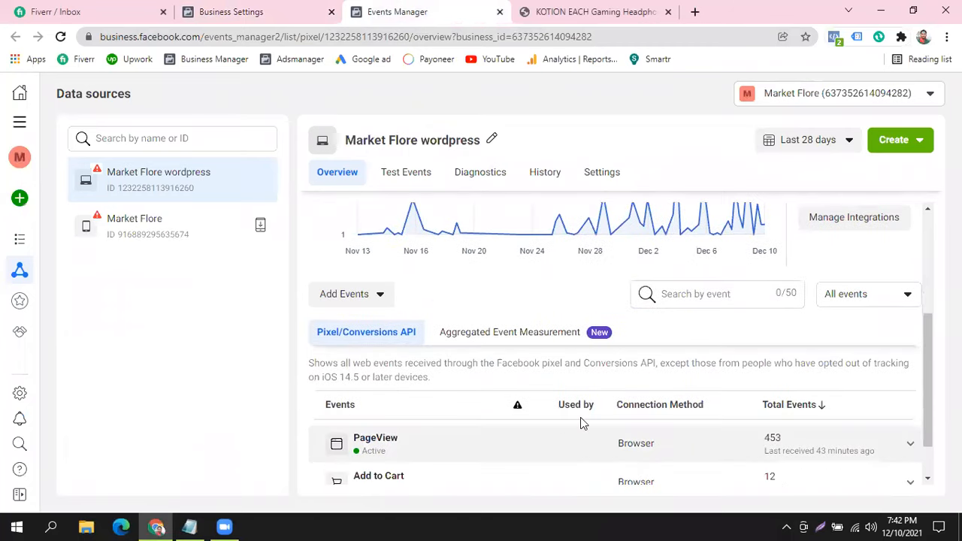
scroll(581, 424, "down", 1)
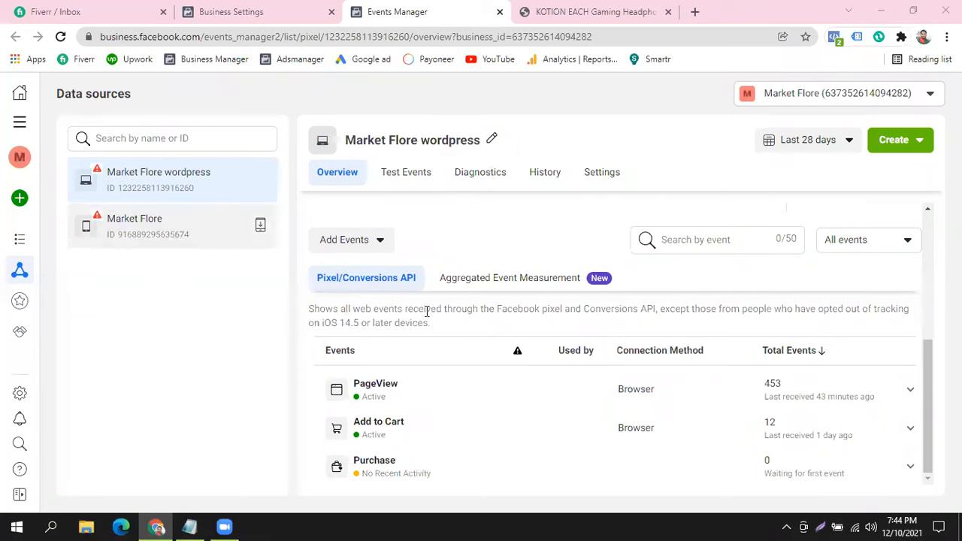
scroll(488, 420, "up", 5)
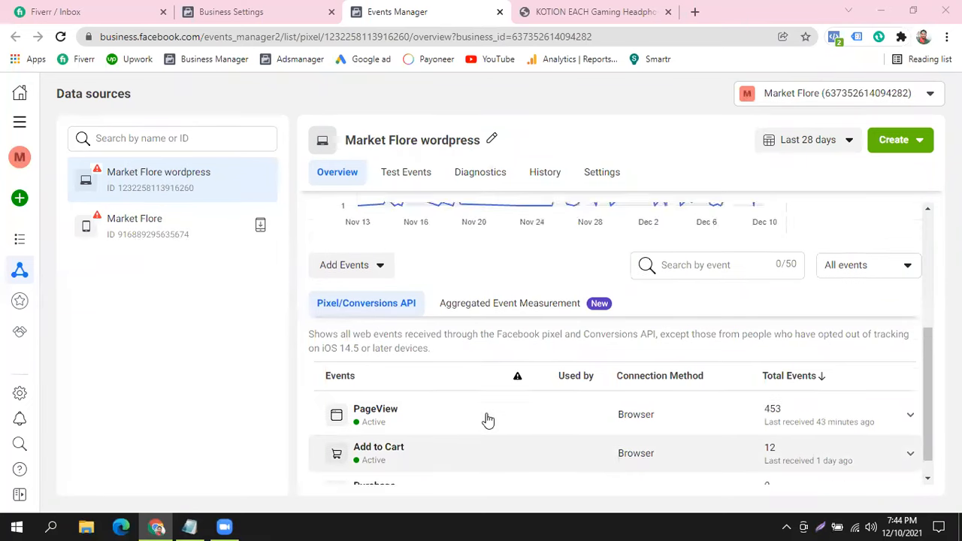
scroll(485, 417, "down", 5)
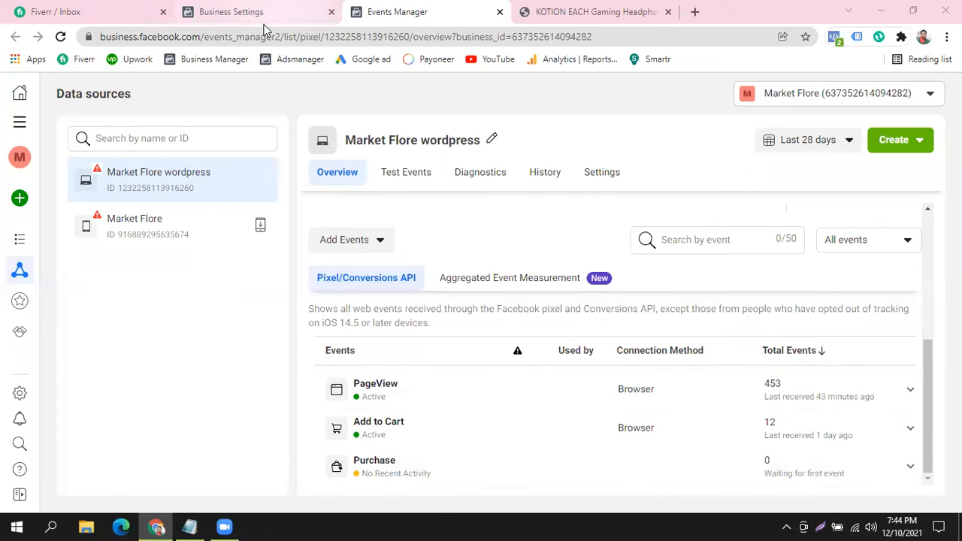
- Switch to the Notepad notes, review the WordPress manual setup and partner integration methods, and return to the browser
left_click(188, 526)
left_click_drag(230, 204, 358, 204)
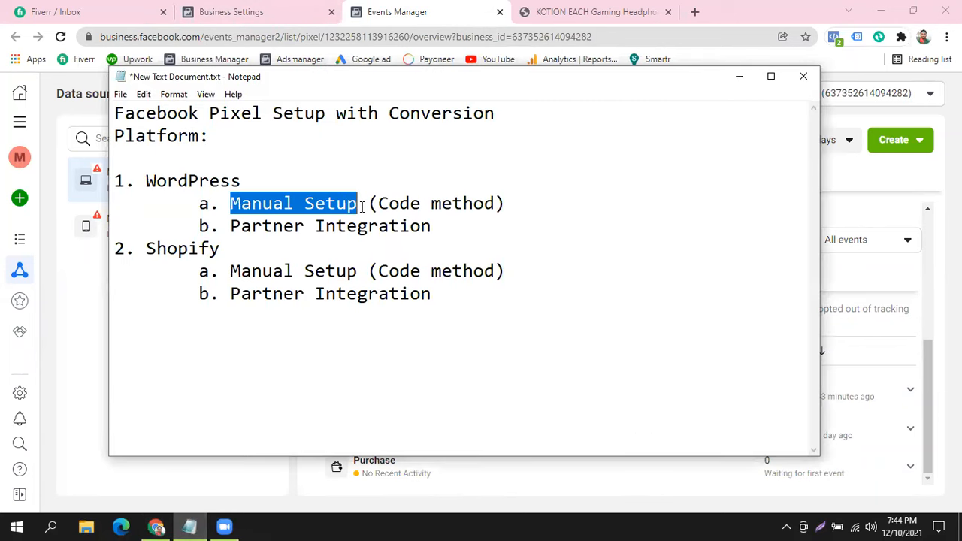
left_click_drag(230, 226, 459, 243)
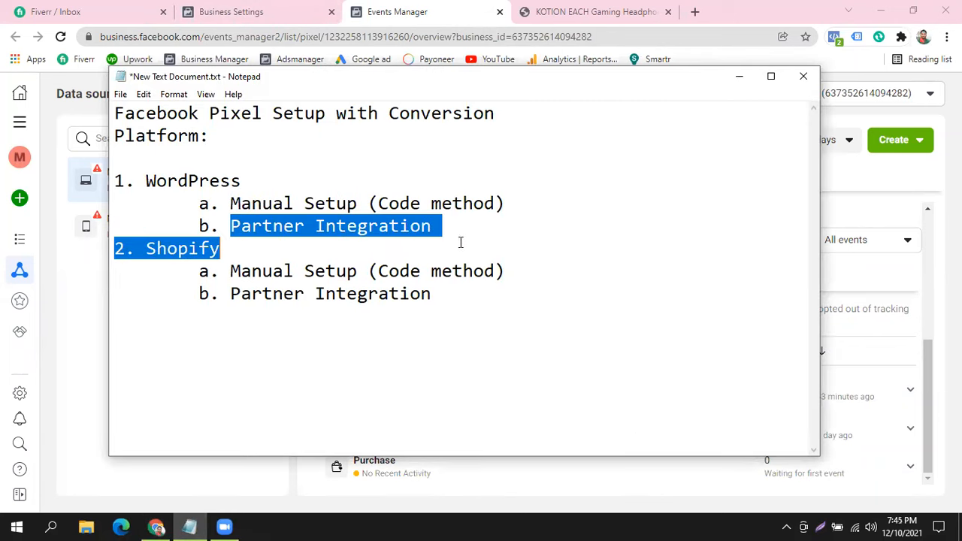
left_click(498, 224)
left_click_drag(230, 203, 357, 204)
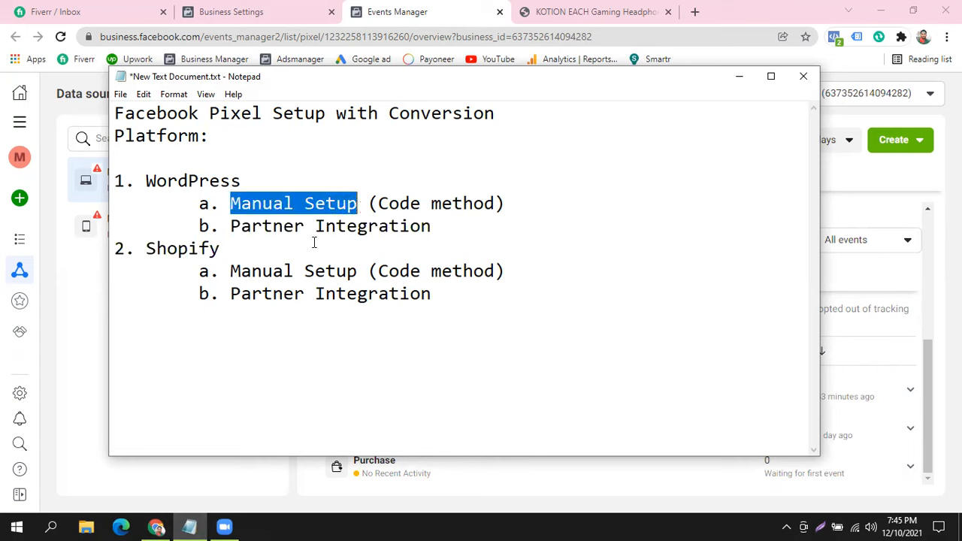
left_click_drag(230, 225, 230, 202)
left_click(480, 237)
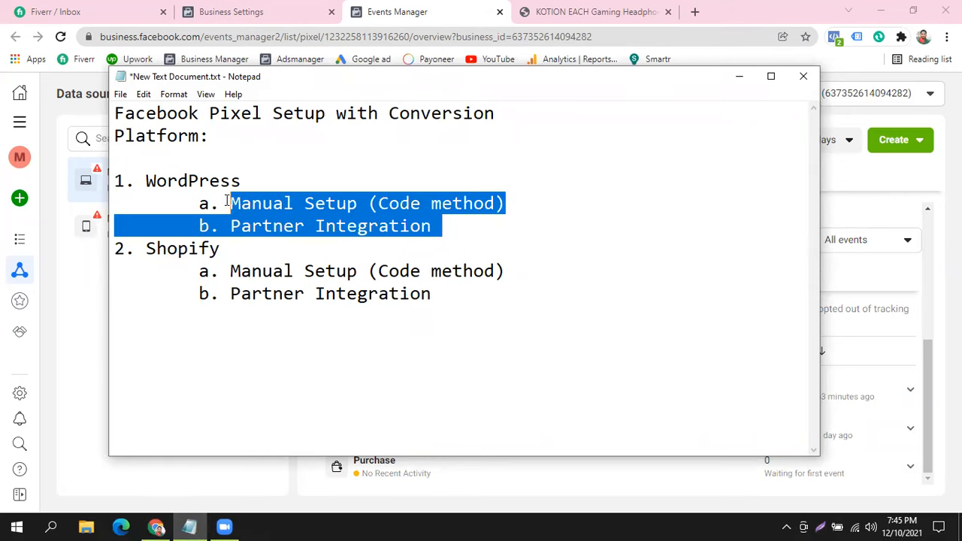
left_click(273, 203)
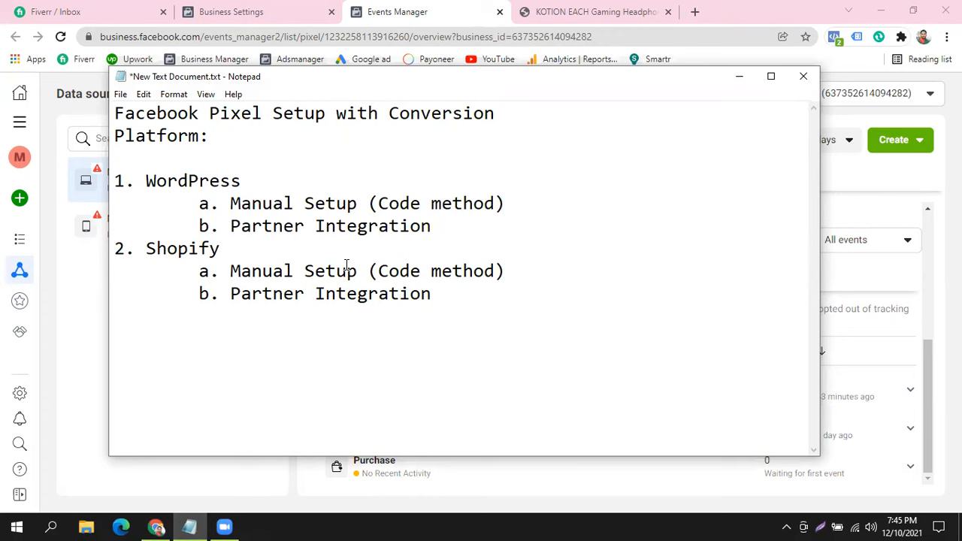
left_click(83, 338)
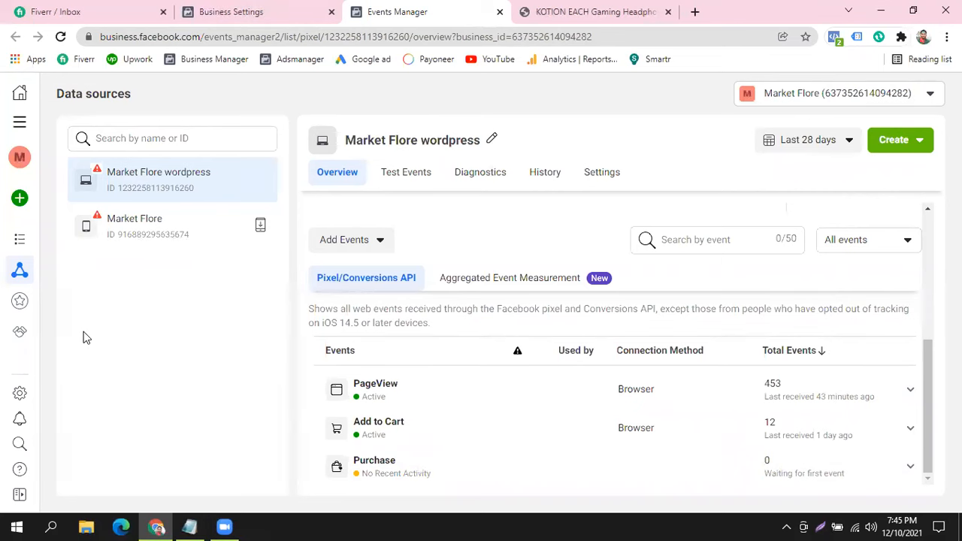
- Return to the Pixels page of Market Flore's business settings and start adding a new pixel
left_click(280, 15)
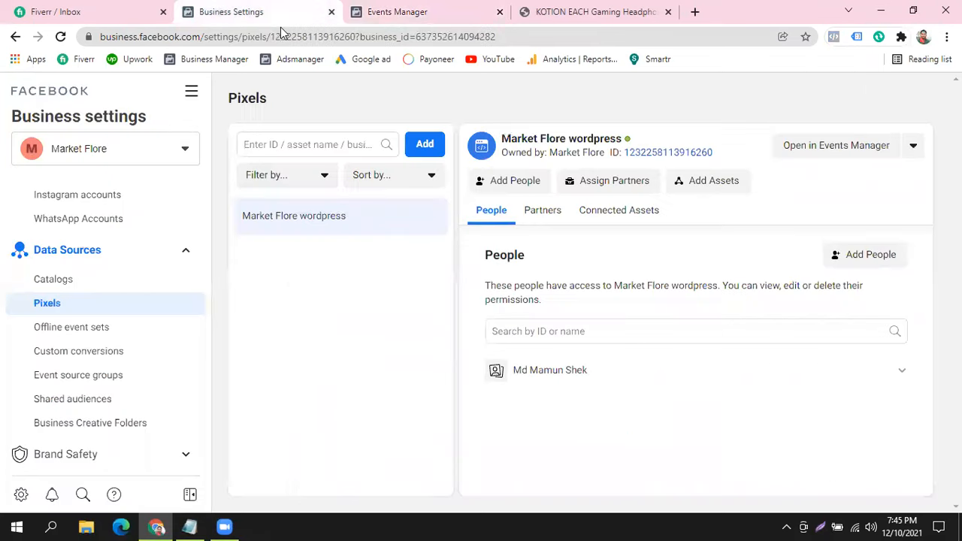
scroll(110, 279, "up", 4)
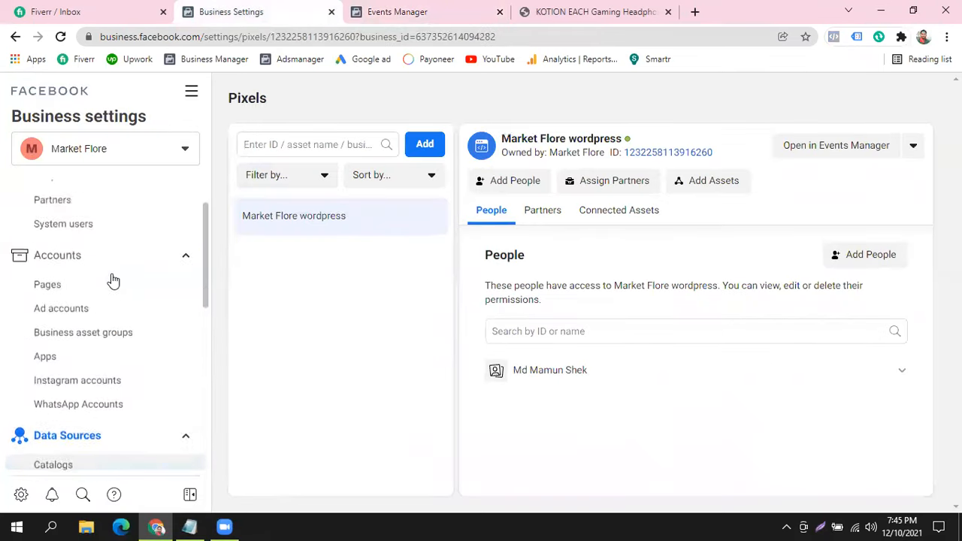
scroll(97, 277, "down", 3)
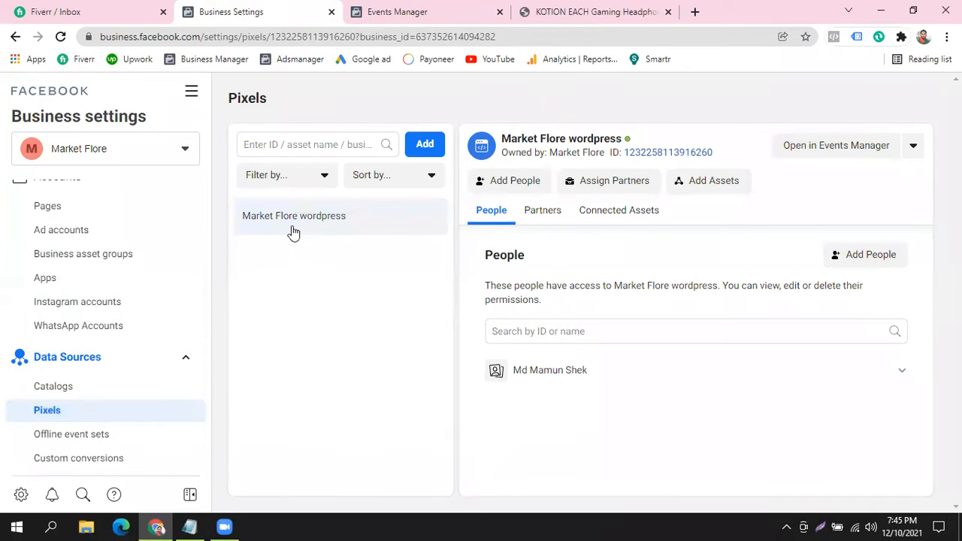
left_click_drag(324, 272, 331, 407)
left_click(378, 314)
left_click(427, 146)
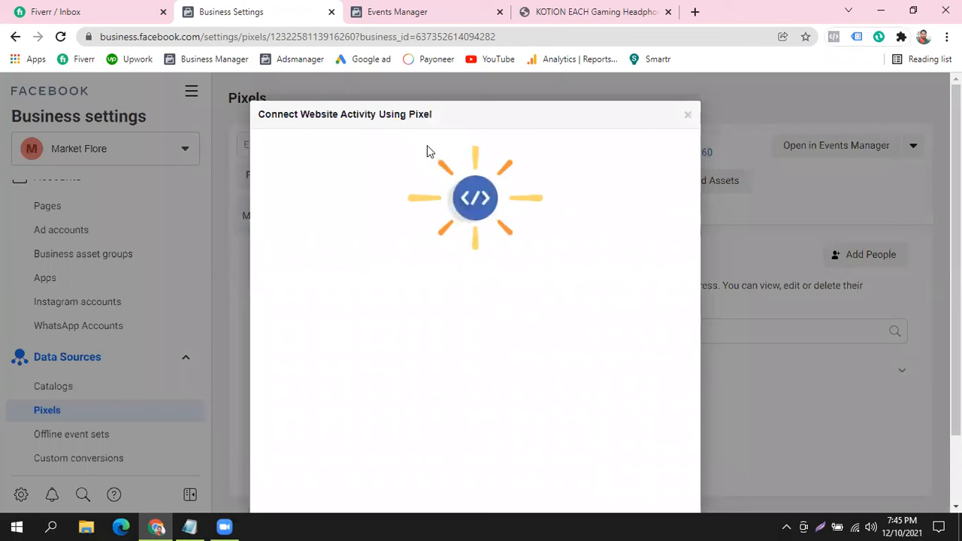
scroll(367, 308, "down", 2)
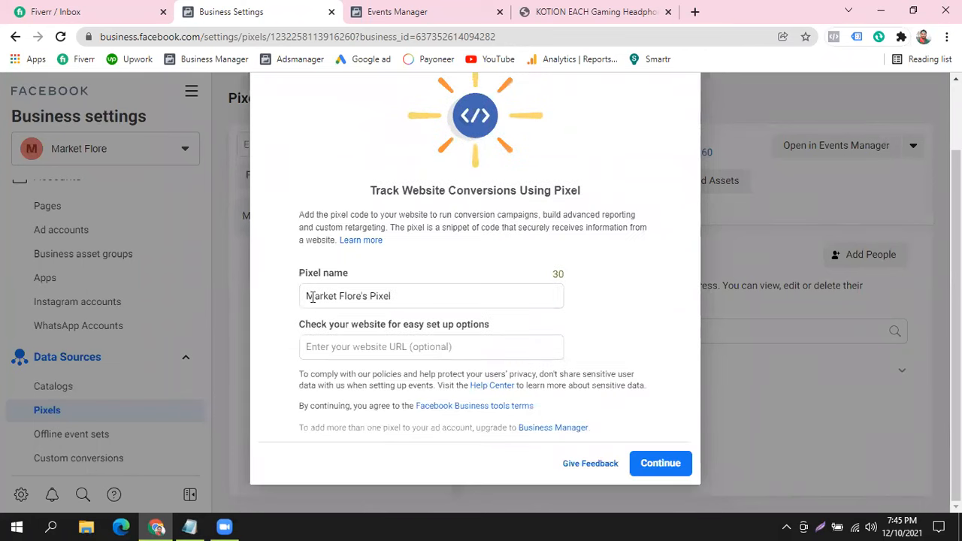
- Name the new pixel "Batch 17 Pixel setup"
left_click_drag(311, 297, 429, 296)
left_click(461, 297)
key("BackSpace")
key("BackSpace")
key("BackSpace")
key("BackSpace")
key("BackSpace")
key("BackSpace")
key("BackSpace")
key("BackSpace")
key("BackSpace")
key("BackSpace")
key("BackSpace")
key("BackSpace")
key("BackSpace")
key("BackSpace")
key("BackSpace")
key("BackSpace")
key("BackSpace")
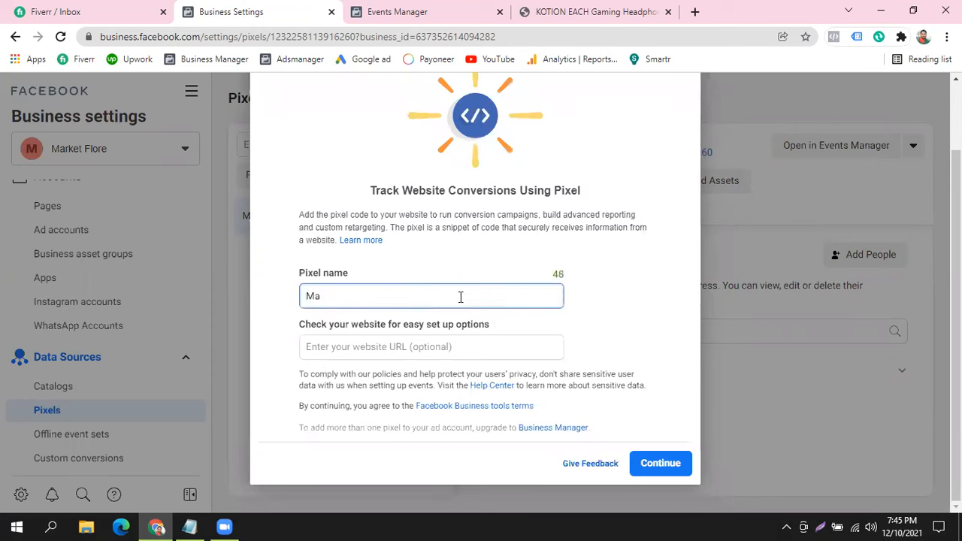
key("BackSpace")
key("BackSpace")
type("Batch 17 Pixel setup")
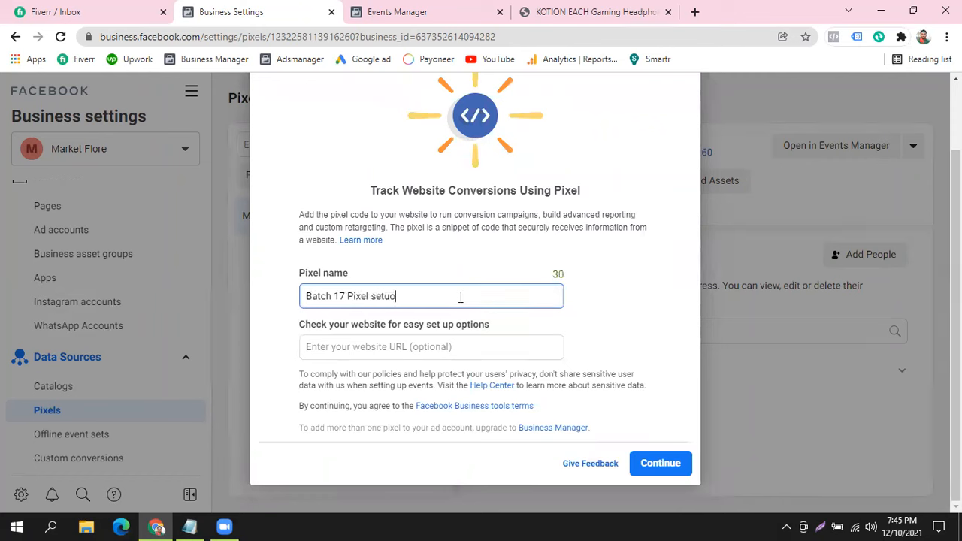
key("BackSpace")
type("p")
left_click(517, 107)
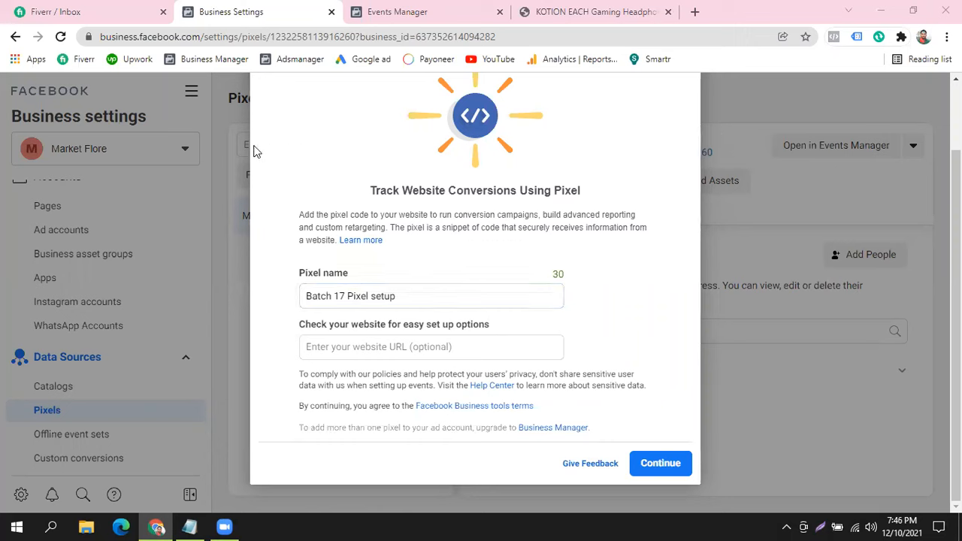
left_click(327, 146)
left_click(431, 299)
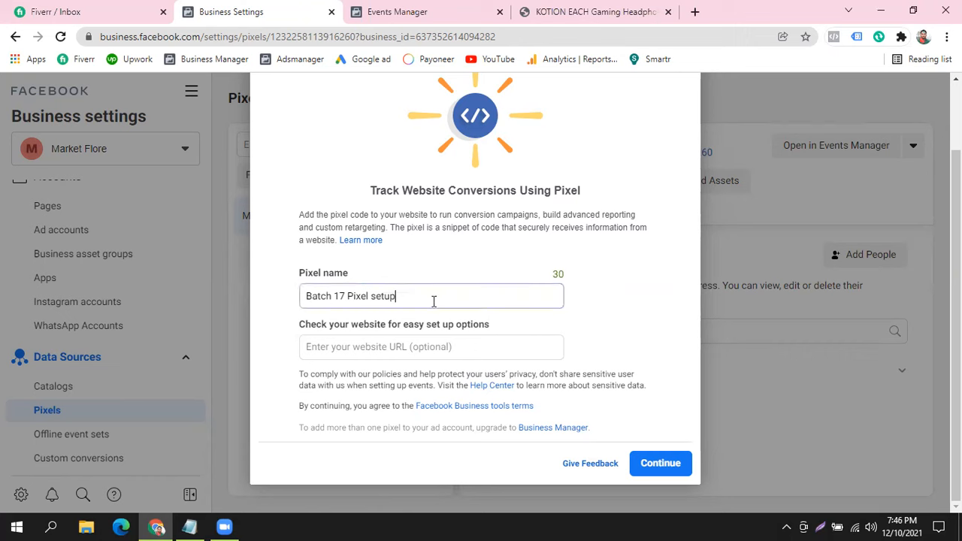
left_click(333, 348)
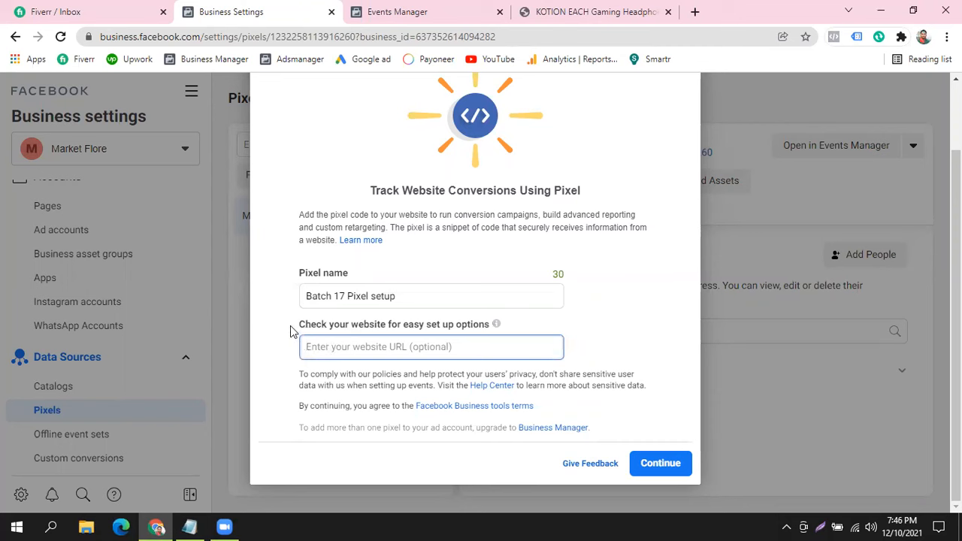
left_click_drag(290, 329, 501, 337)
left_click(569, 329)
left_click(376, 345)
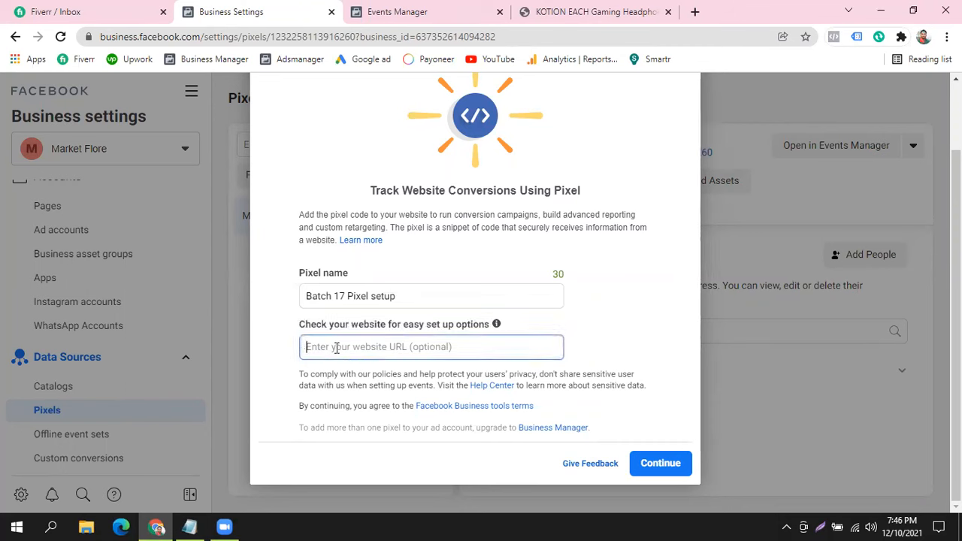
left_click(650, 21)
left_click(145, 43)
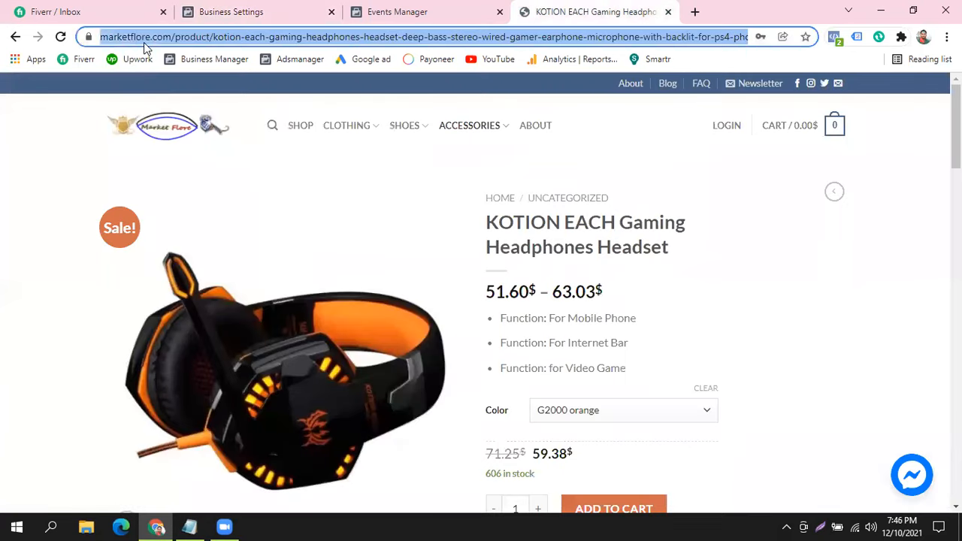
left_click(207, 38)
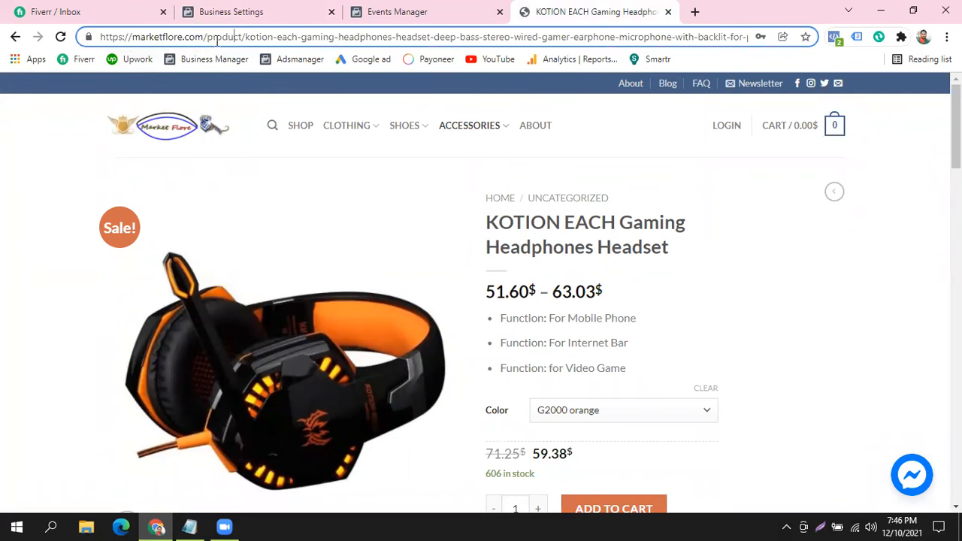
left_click_drag(207, 36, 87, 36)
right_click(177, 44)
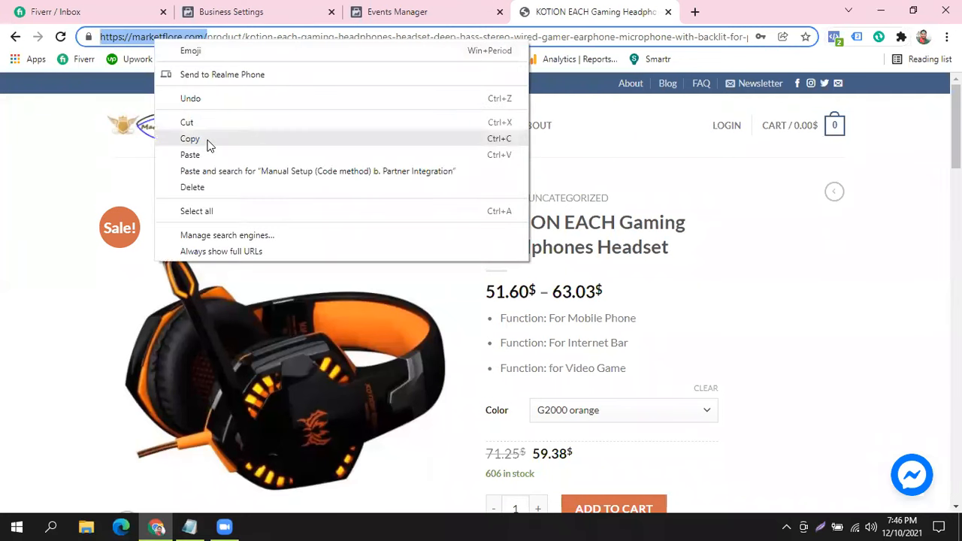
left_click(204, 137)
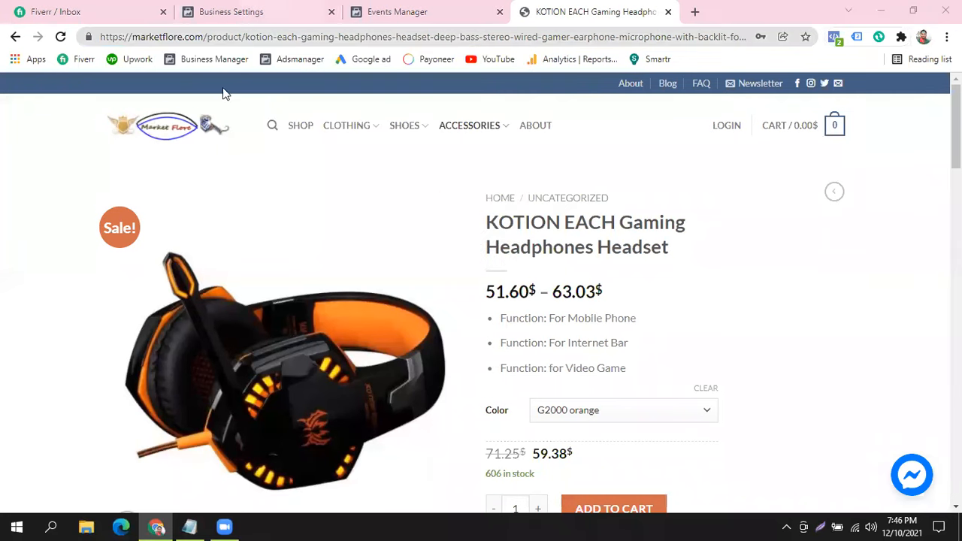
left_click(232, 12)
mouse_move(308, 295)
left_mouse_down()
mouse_move(416, 309)
mouse_move(303, 297)
left_mouse_up()
left_click(409, 296)
left_click(412, 298)
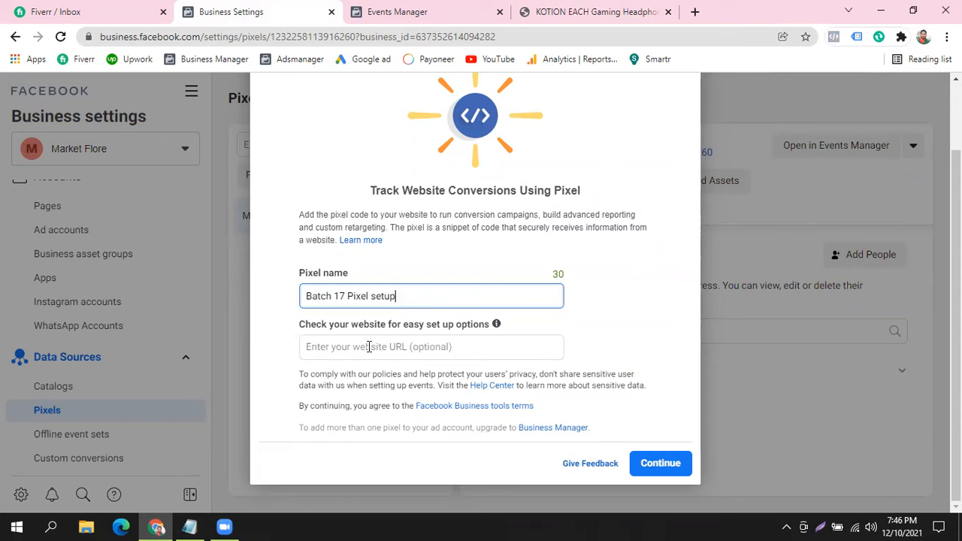
left_click(448, 350)
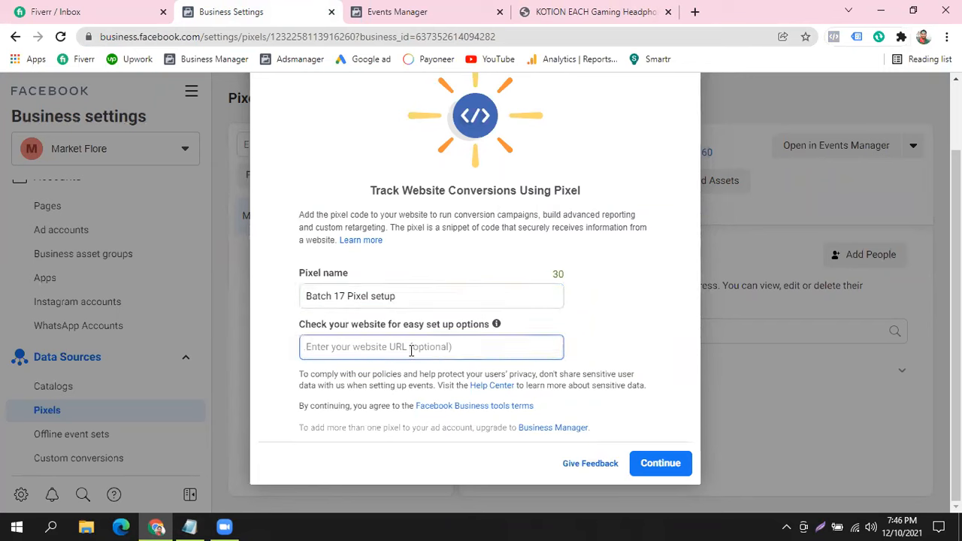
right_click(327, 347)
left_click(390, 237)
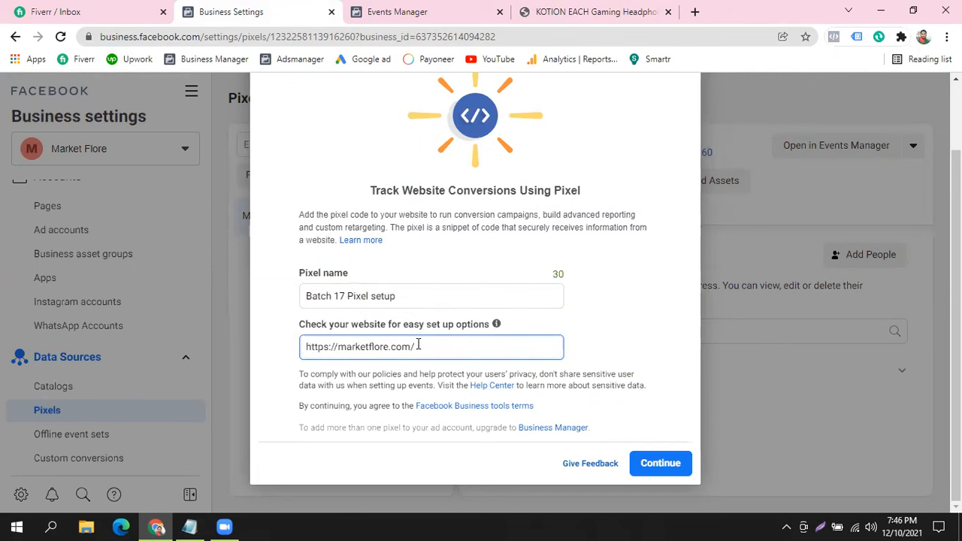
left_click(418, 114)
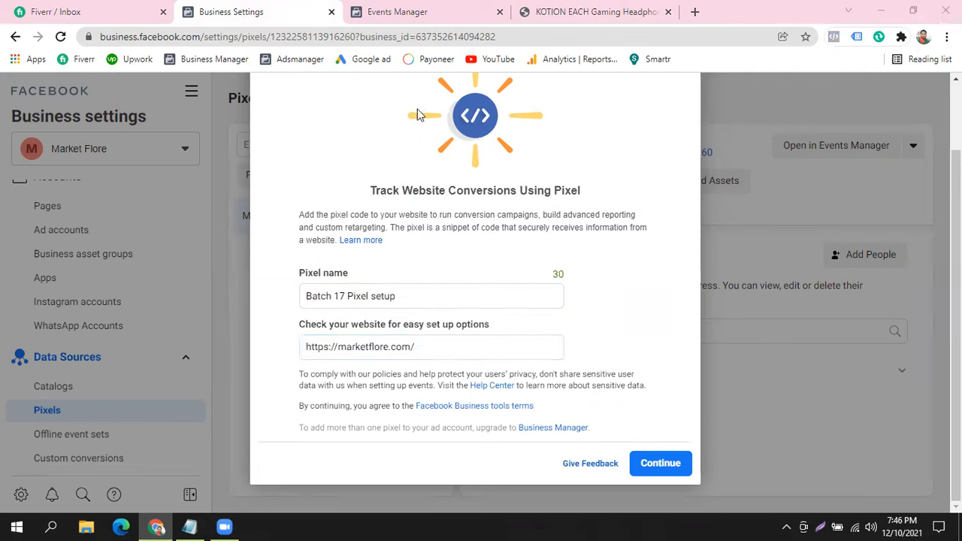
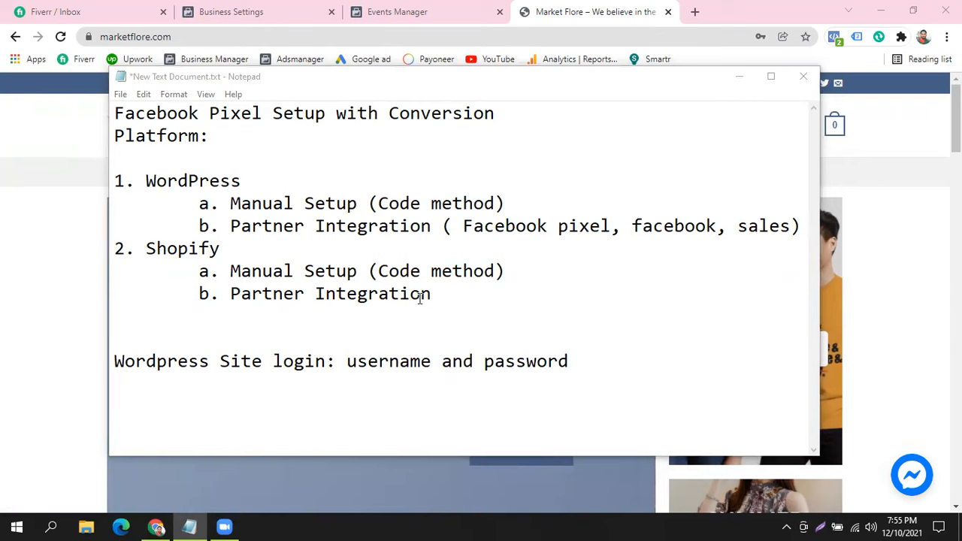
- Review the Shopify section and its setup methods in the Notepad notes
left_click(614, 318)
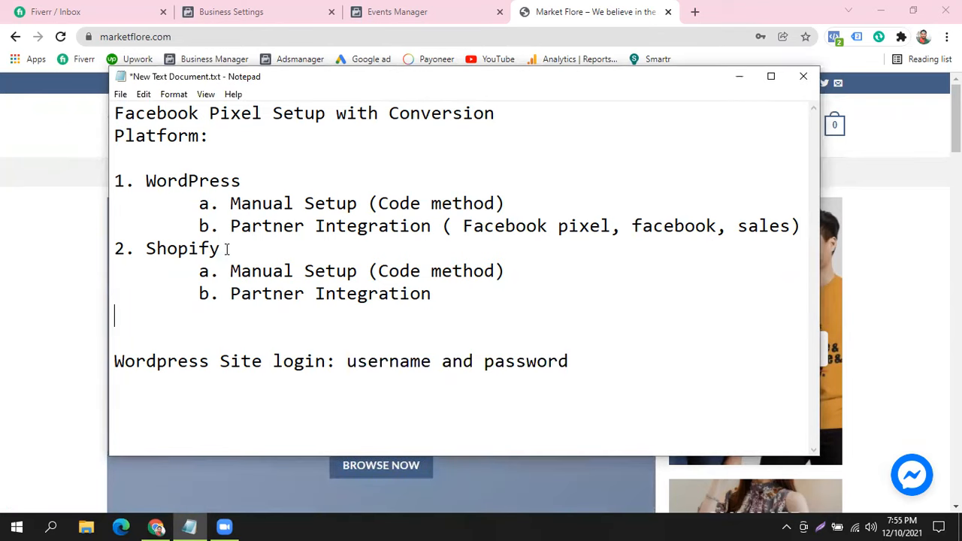
left_click_drag(222, 248, 145, 250)
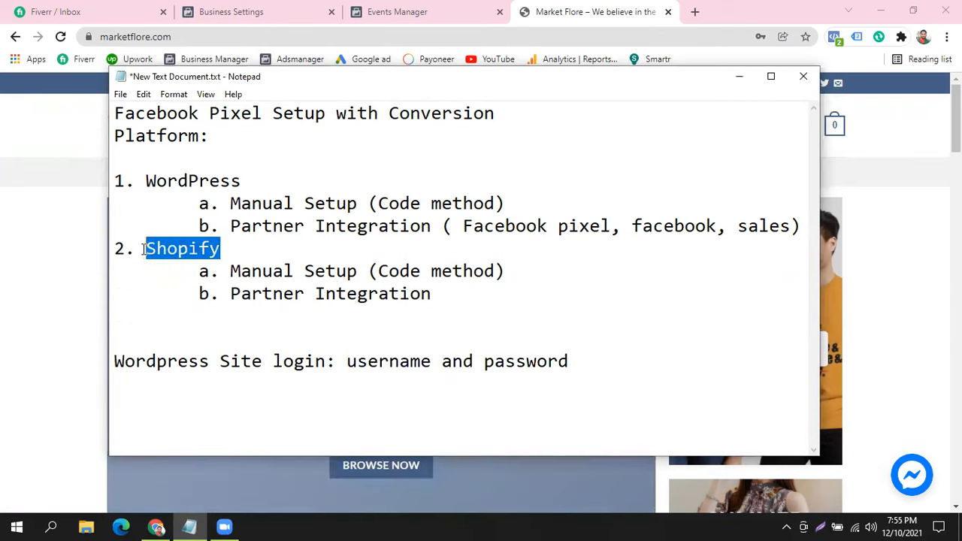
left_click(248, 249)
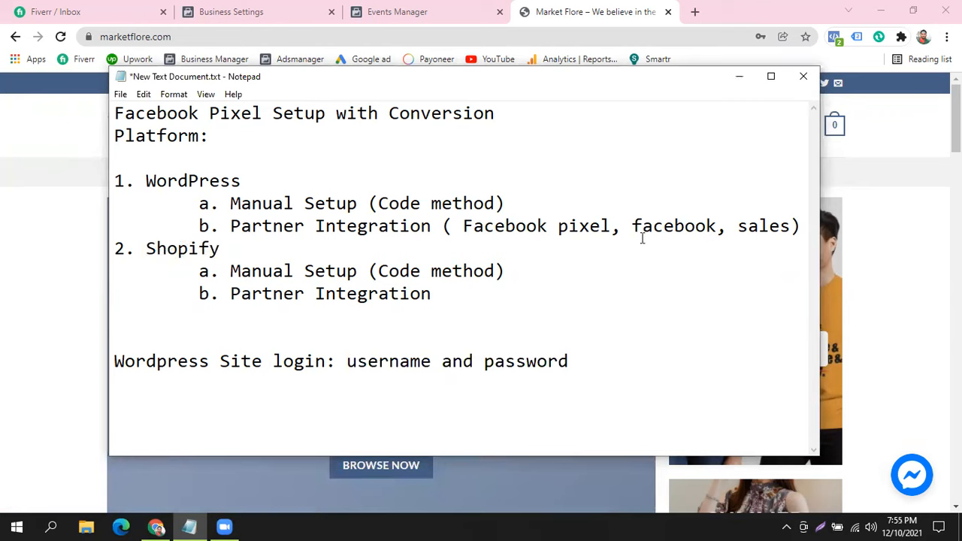
left_click(444, 298)
- Switch to the Market Flore store's home page and look through its listed products
left_click(621, 26)
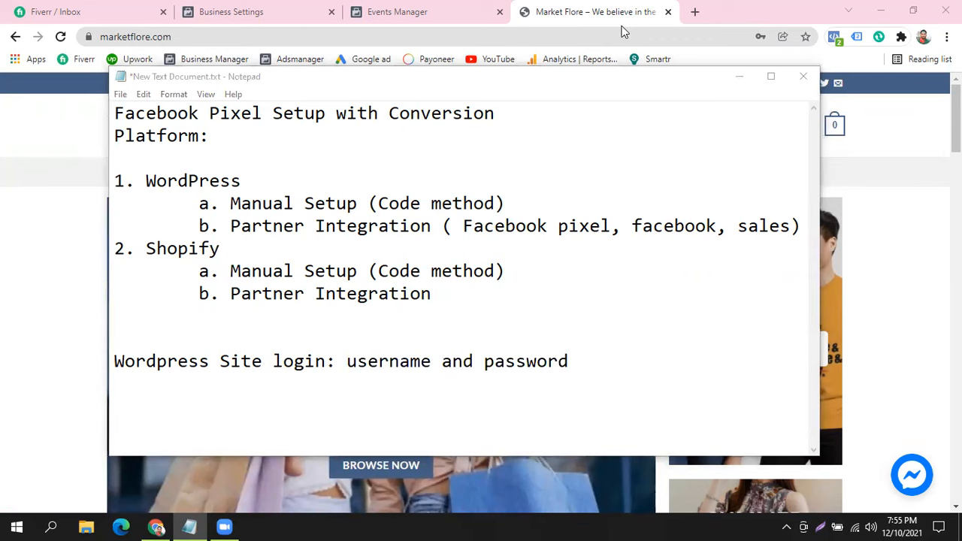
left_click(32, 121)
scroll(466, 264, "down", 8)
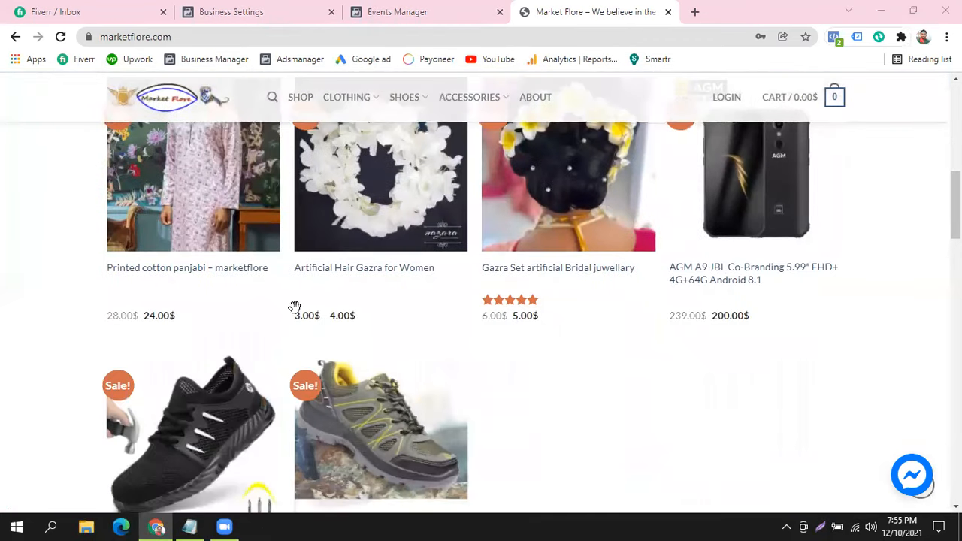
- Examine the store home page's banners, sale items and product sections from header to the lower listings
scroll(297, 301, "up", 5)
scroll(302, 293, "up", 3)
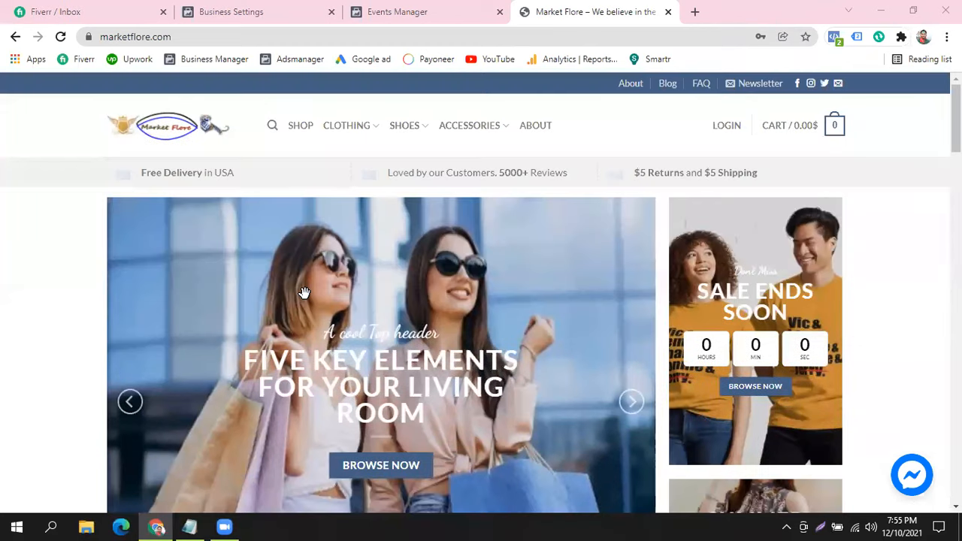
scroll(303, 293, "down", 10)
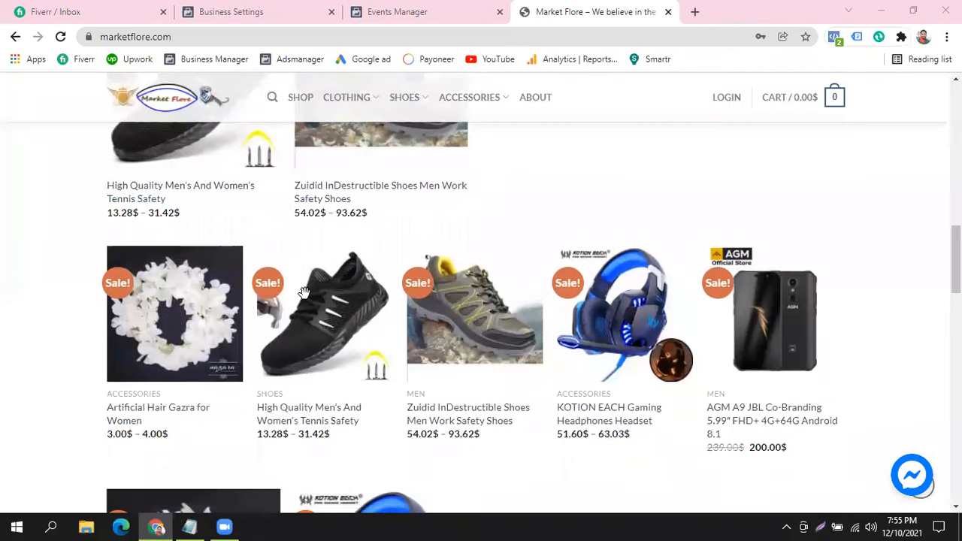
scroll(301, 262, "down", 5)
scroll(300, 296, "up", 10)
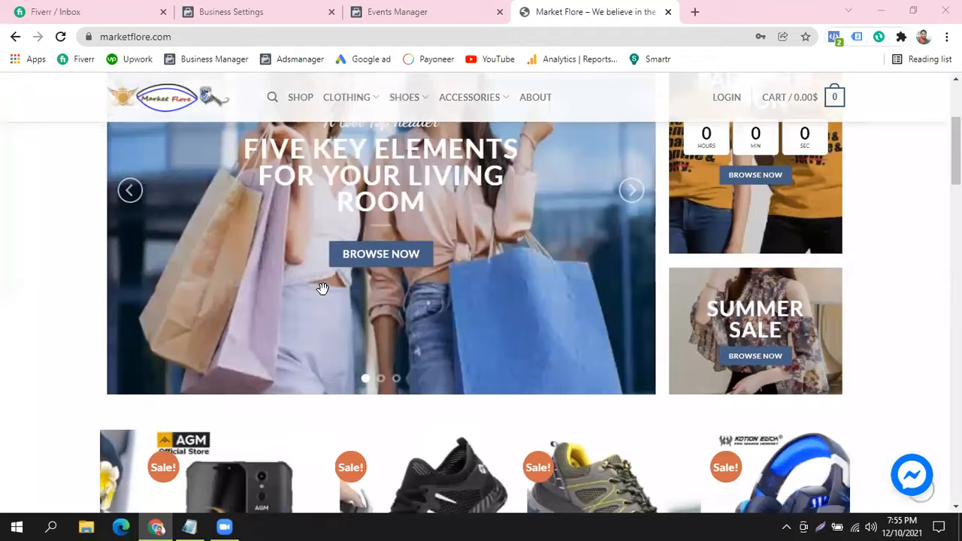
scroll(402, 263, "up", 3)
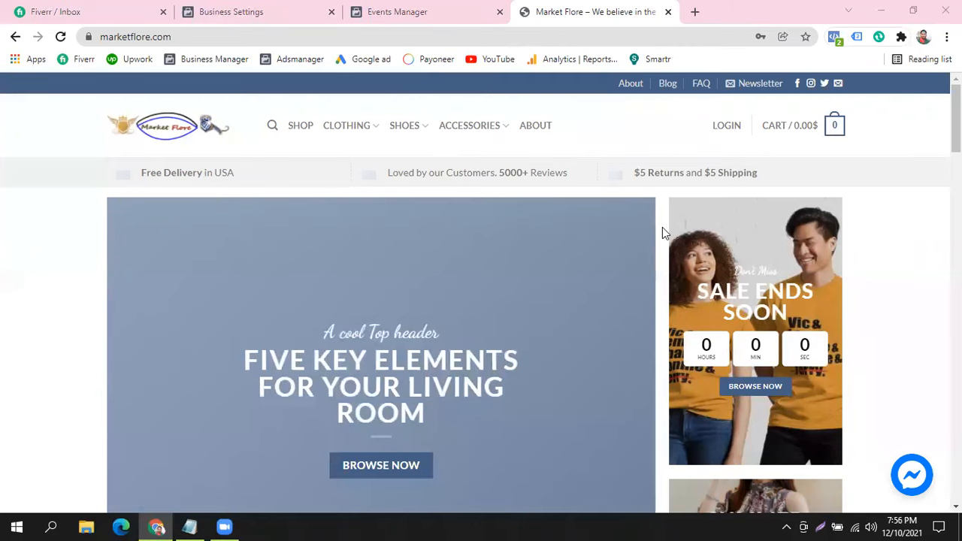
scroll(47, 305, "down", 8)
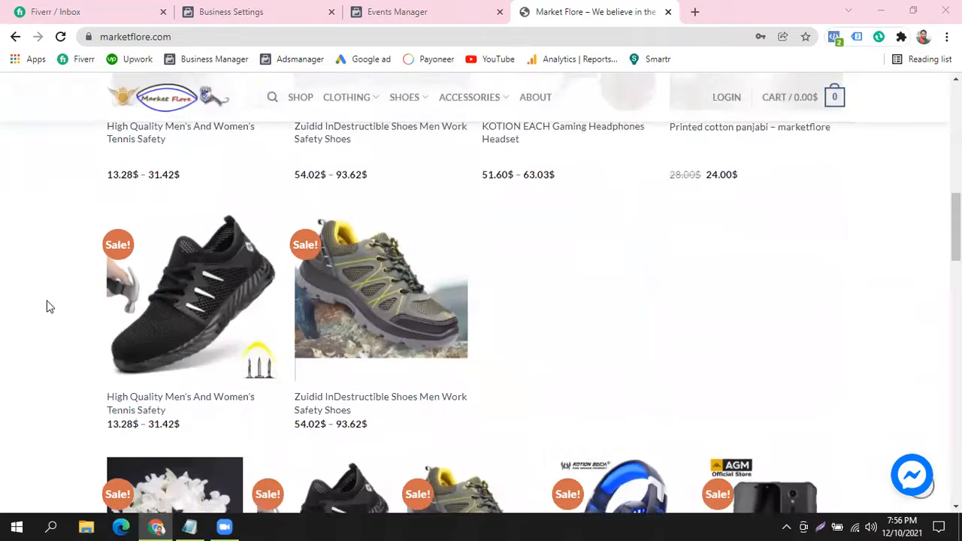
scroll(47, 305, "down", 3)
scroll(47, 305, "up", 5)
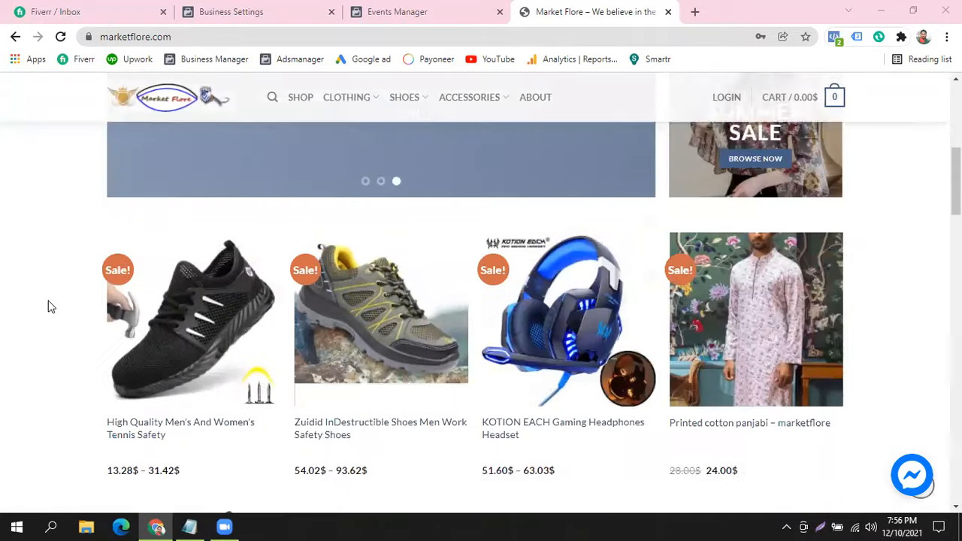
scroll(48, 305, "up", 4)
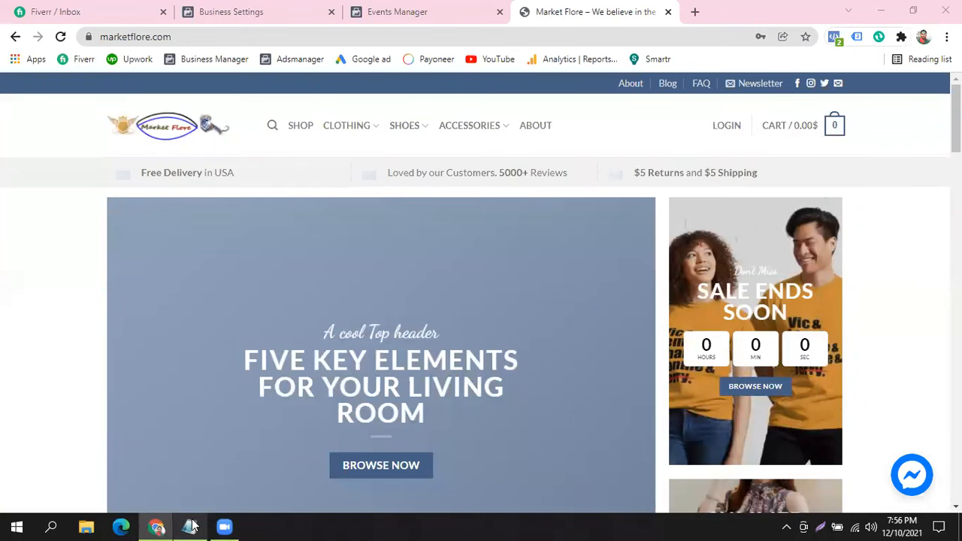
- Switch to the Notepad notes and review the Shopify entry and the WordPress site login line
mouse_move(155, 526)
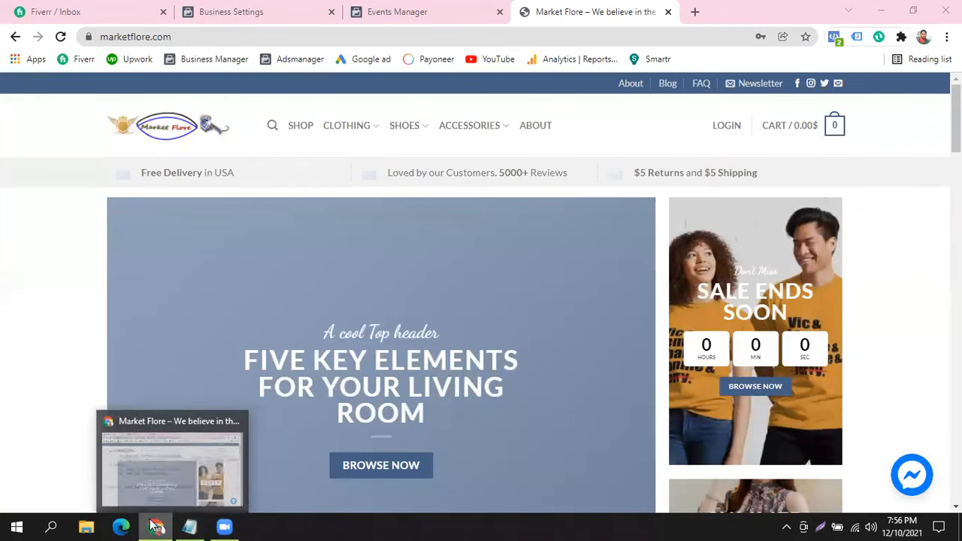
left_click(189, 526)
left_click(612, 354)
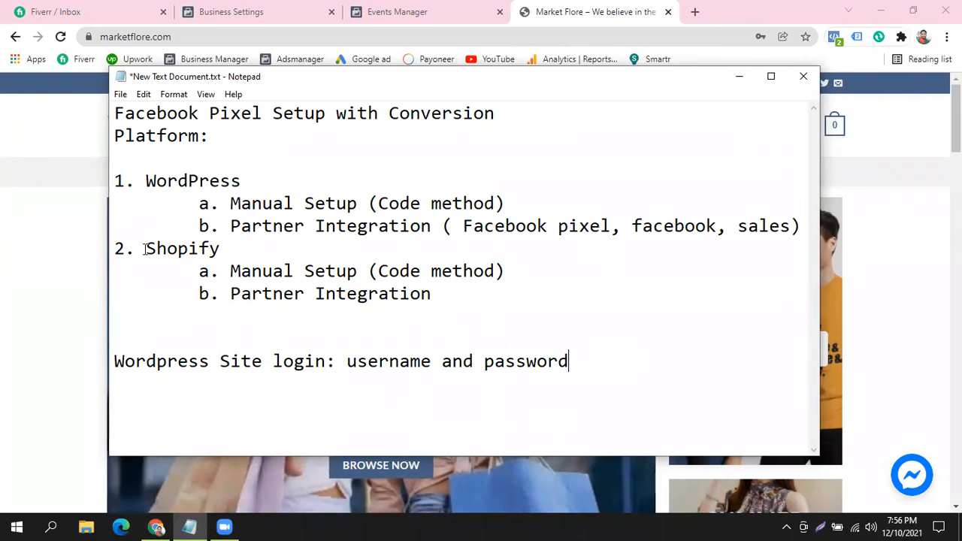
left_click_drag(146, 250, 225, 249)
left_click(305, 248)
left_click_drag(347, 361, 629, 350)
left_click(635, 349)
left_click_drag(572, 362, 346, 362)
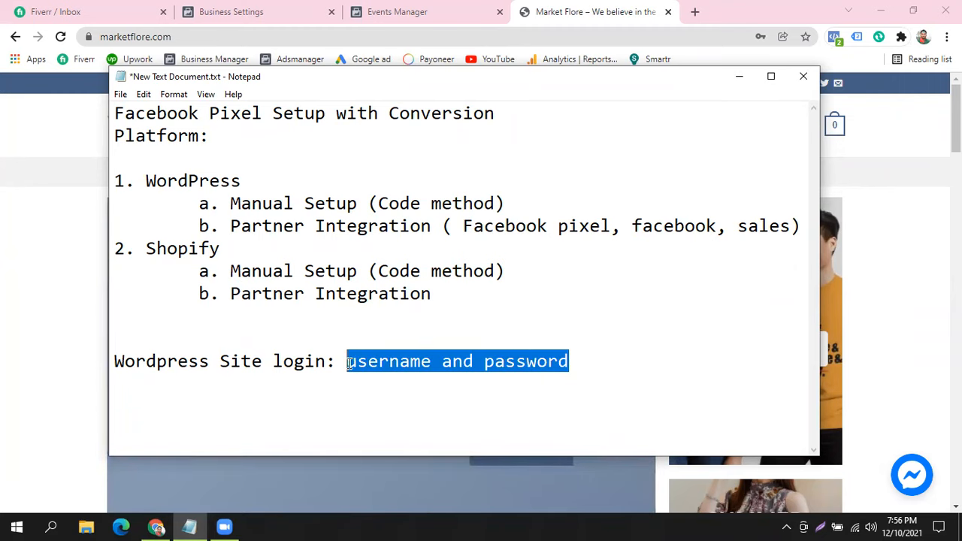
- Add the line "domain/wp-admin" beneath the WordPress site login note
left_click(593, 360)
key("Return")
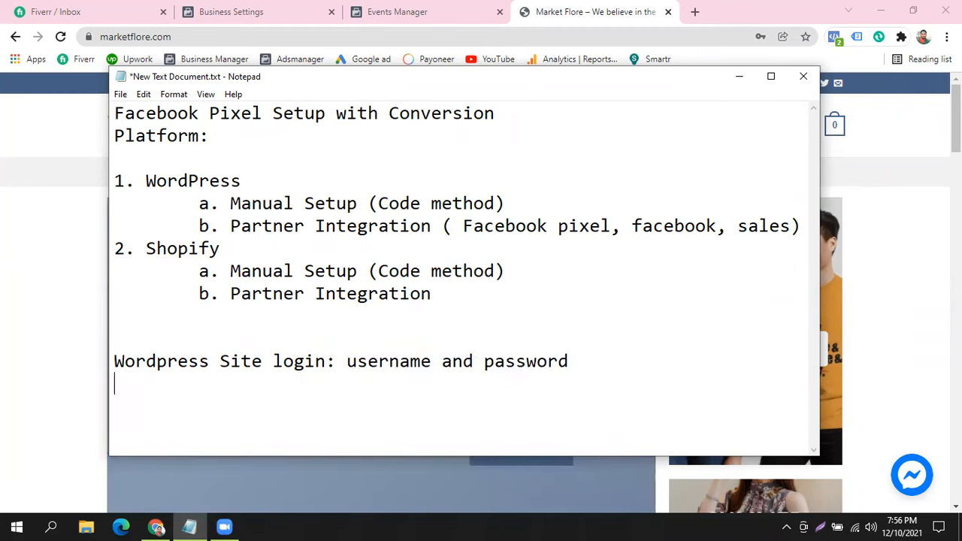
type("domain")
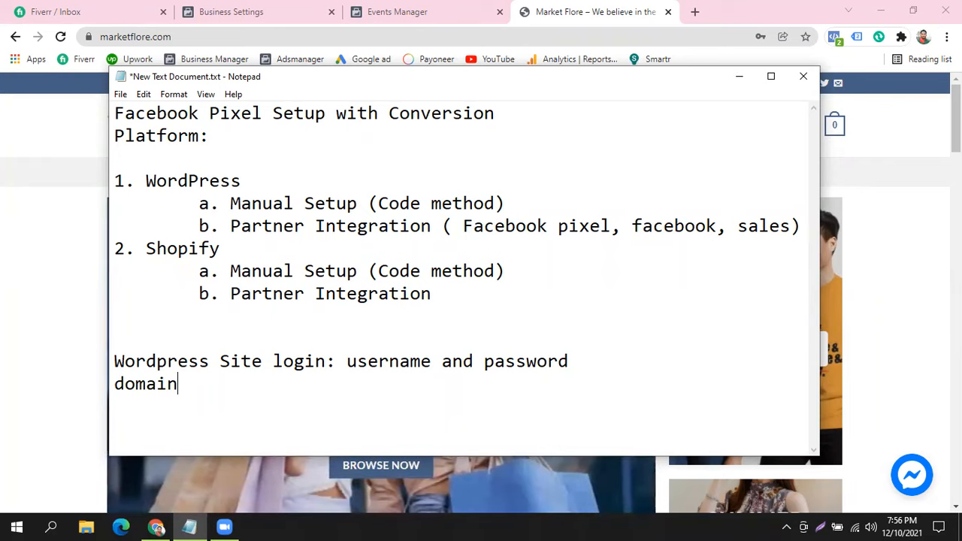
type("/wp-admin")
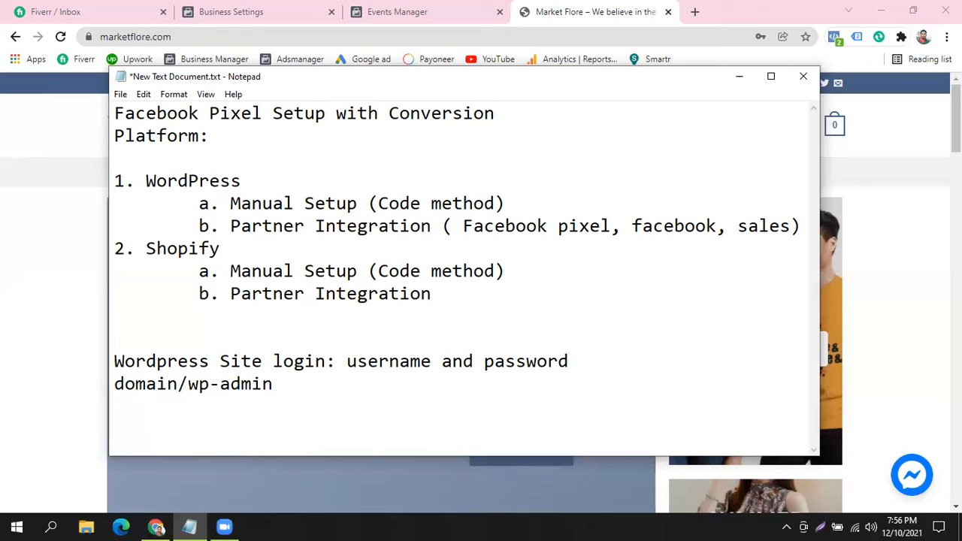
- Replace the word "domain" with "marketflore.com" in the wp-admin address line
left_click_drag(189, 390, 344, 390)
left_click(344, 390)
left_click_drag(189, 387, 281, 385)
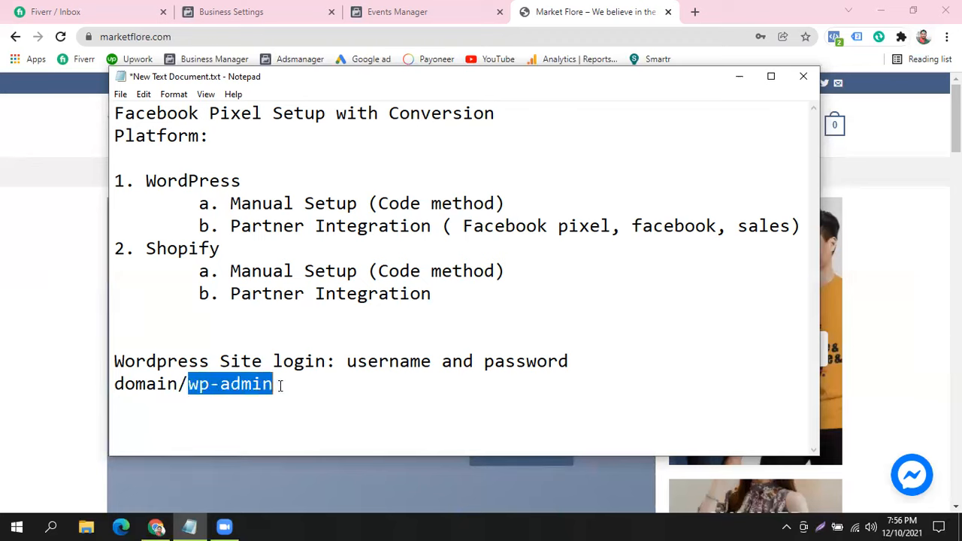
left_click_drag(178, 386, 115, 386)
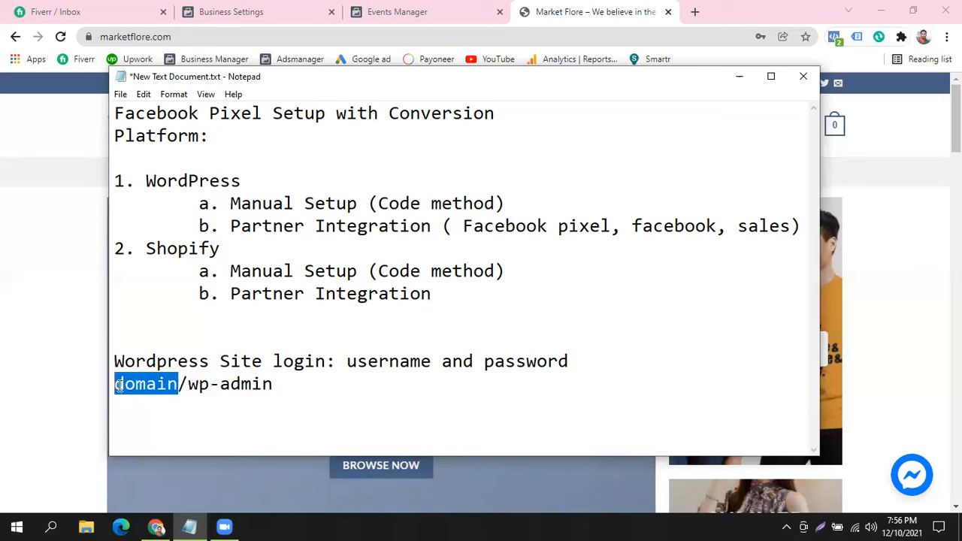
type("marketflore.com")
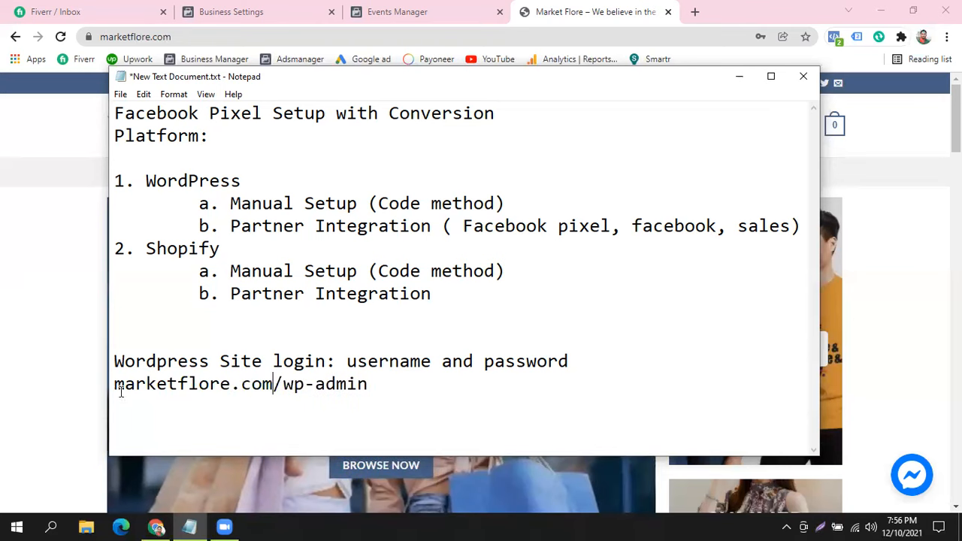
- Examine the domain and wp-admin parts of the admin address in the notes
left_click_drag(114, 390, 275, 389)
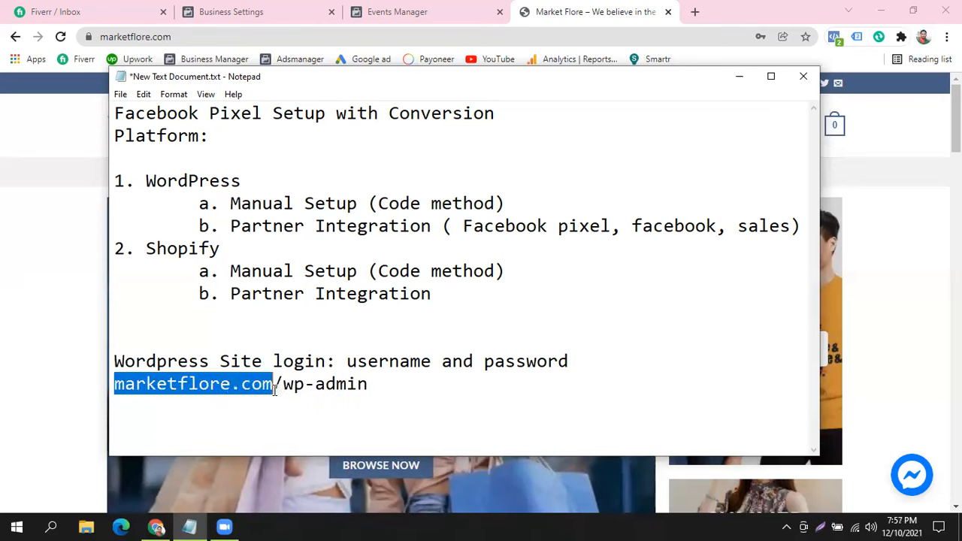
left_click_drag(367, 386, 283, 385)
left_click(307, 385)
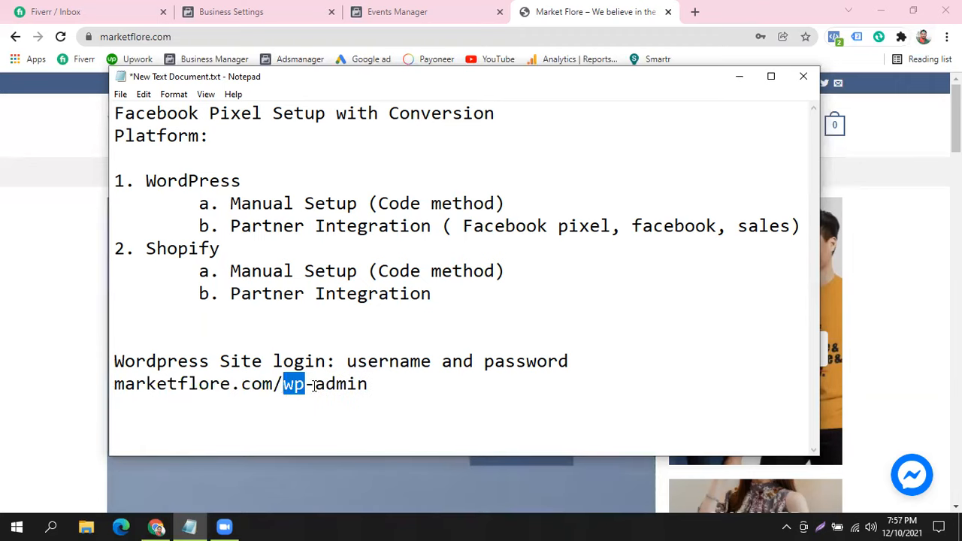
left_click(314, 385)
double_click(346, 386)
left_click(389, 395)
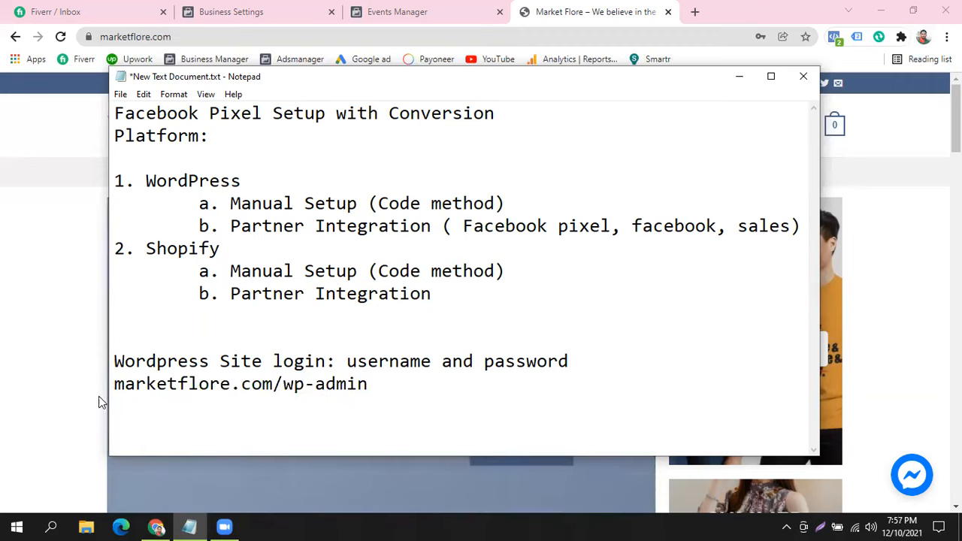
left_click_drag(117, 385, 320, 388)
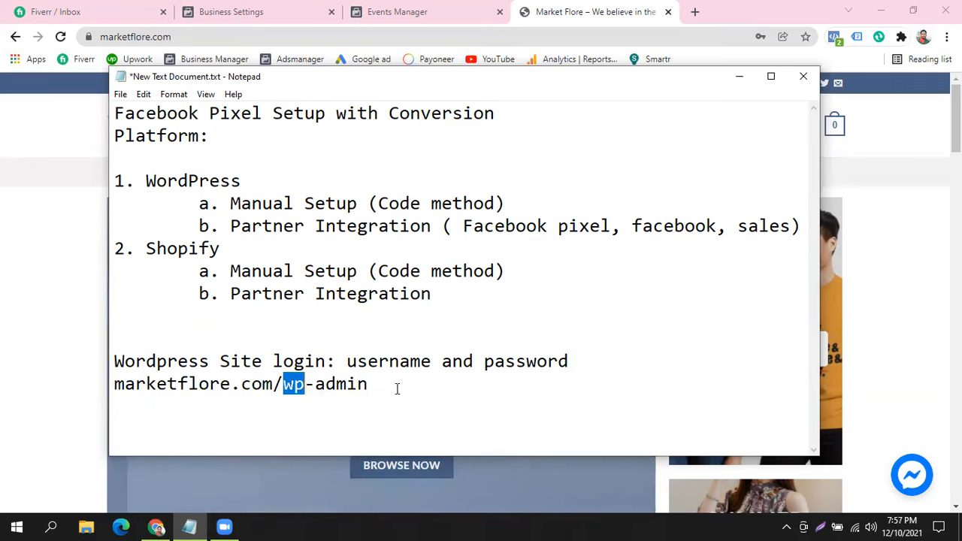
left_click(397, 389)
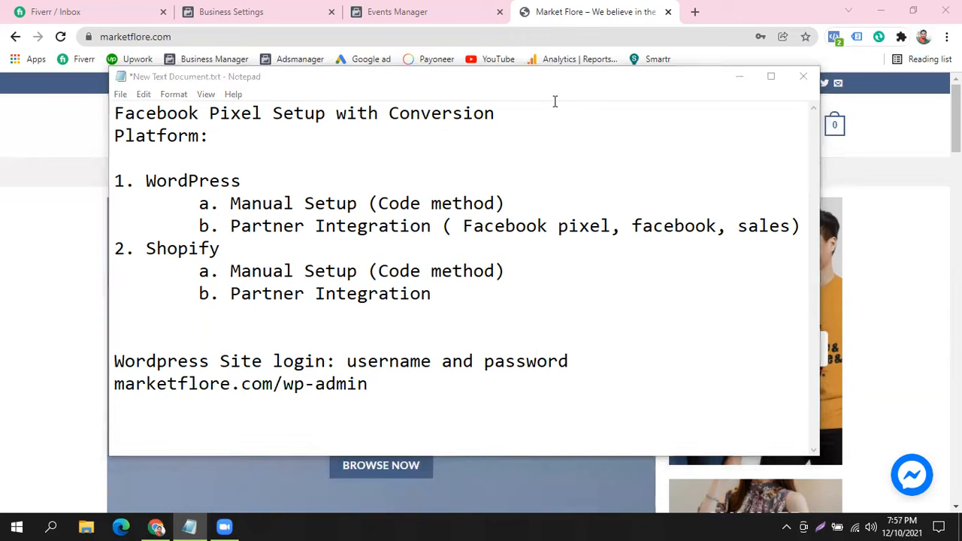
- Switch to the browser and open the store's WordPress login page at marketflore.com/wp-admin
left_click(12, 253)
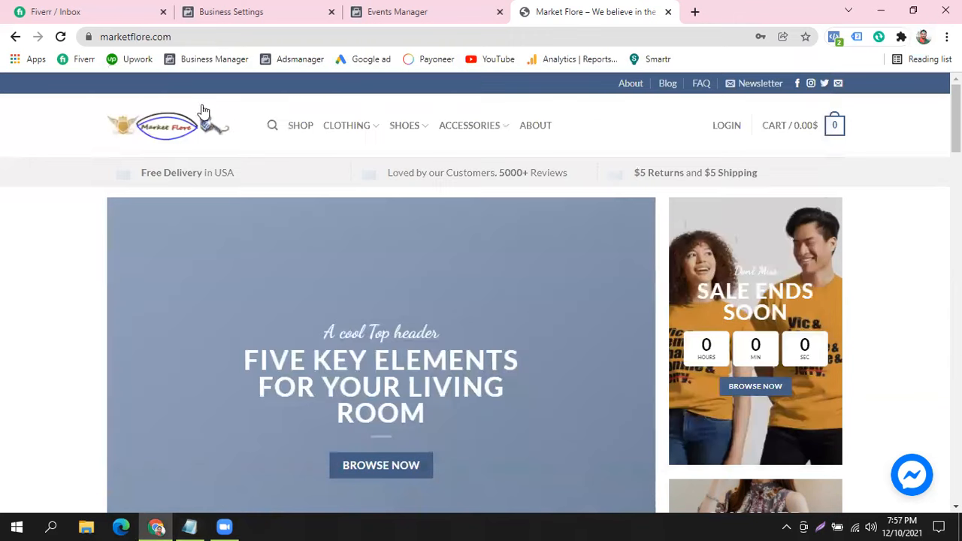
left_click(122, 39)
key("Right")
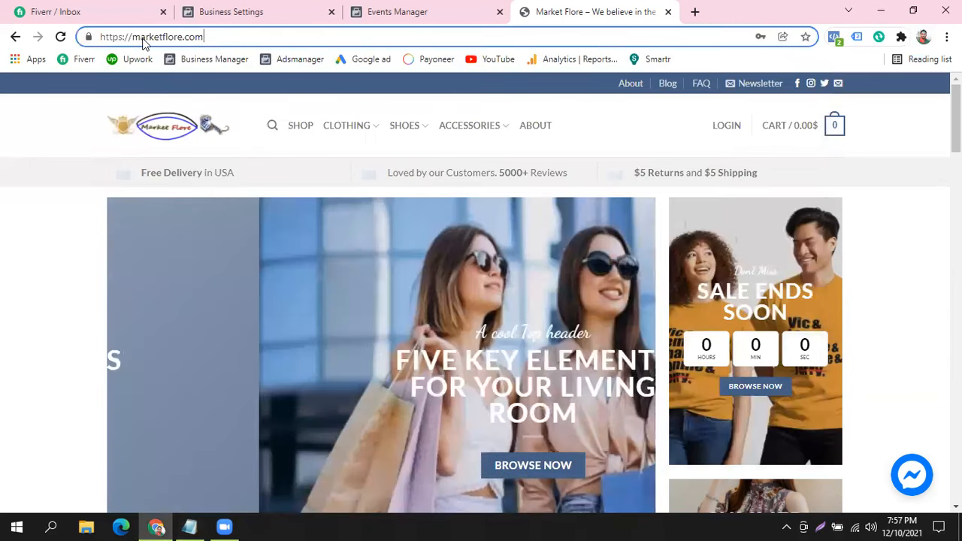
key("ctrl+a")
type("mar")
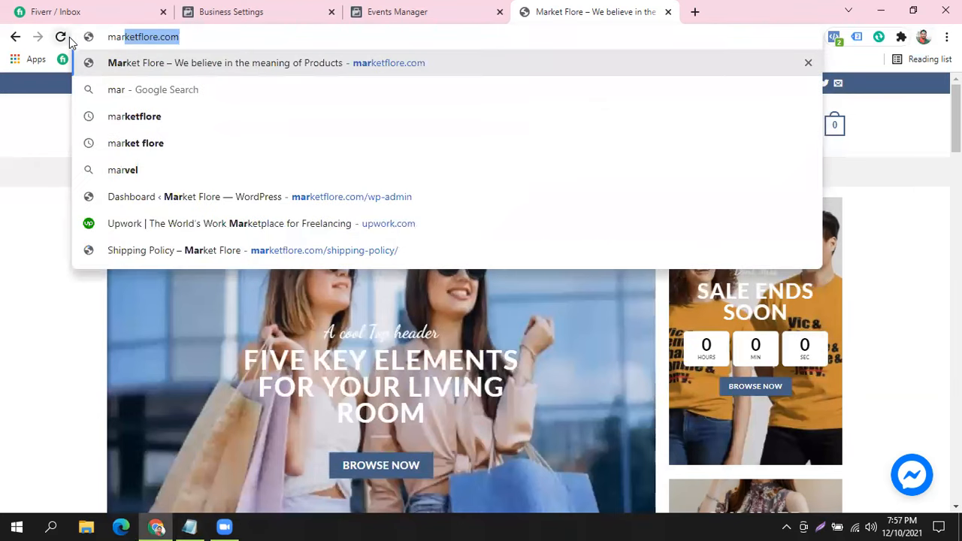
key("Right")
type("/")
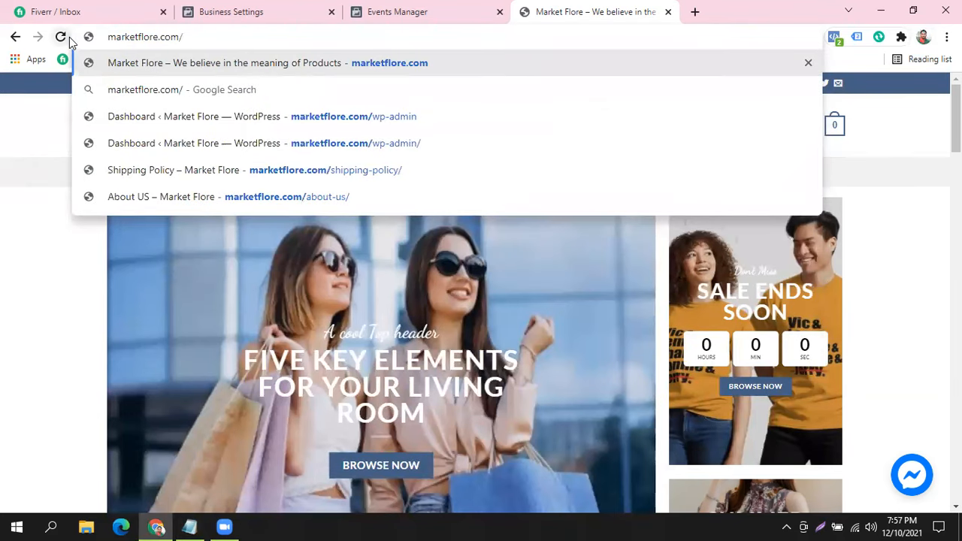
type("wp")
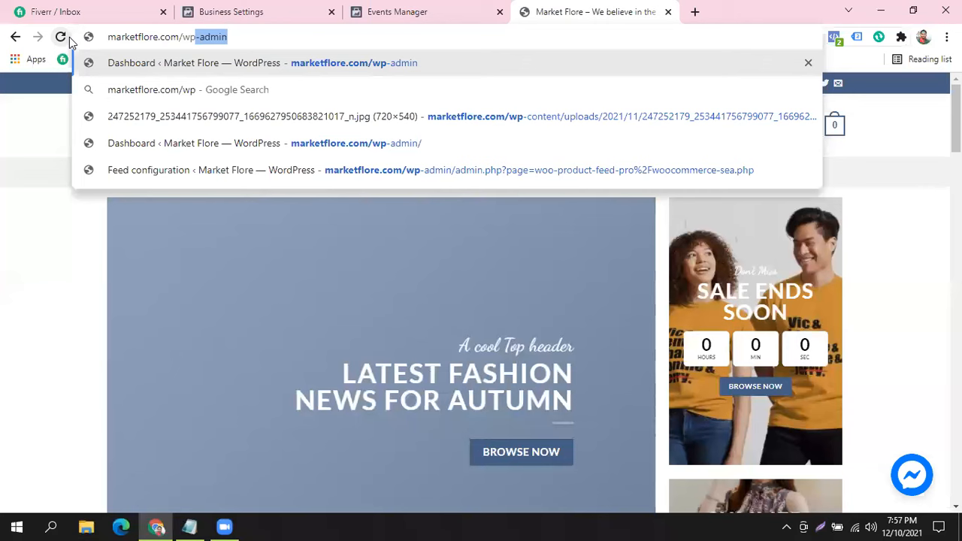
key("Right")
key("Return")
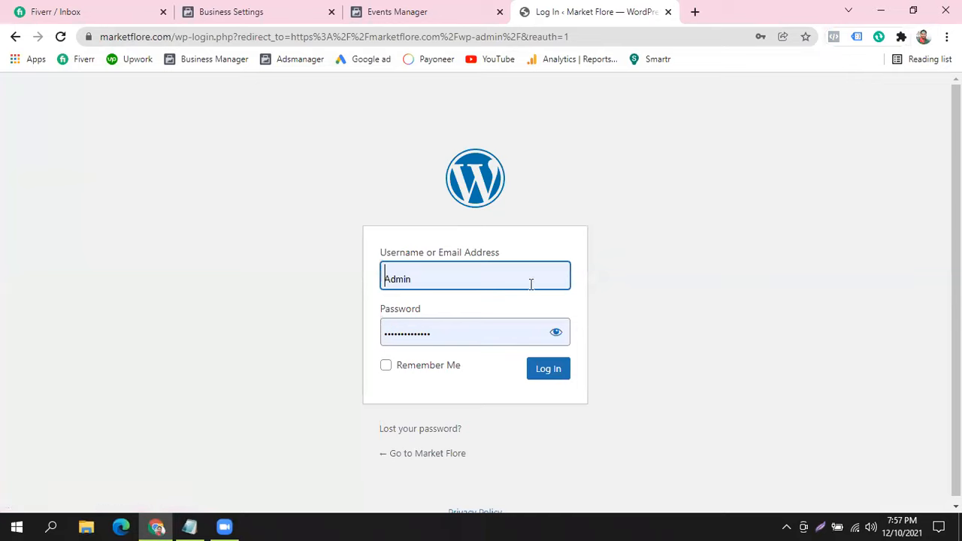
- Check the prefilled username and password fields on the WordPress login form
left_click(443, 275)
left_click(569, 249)
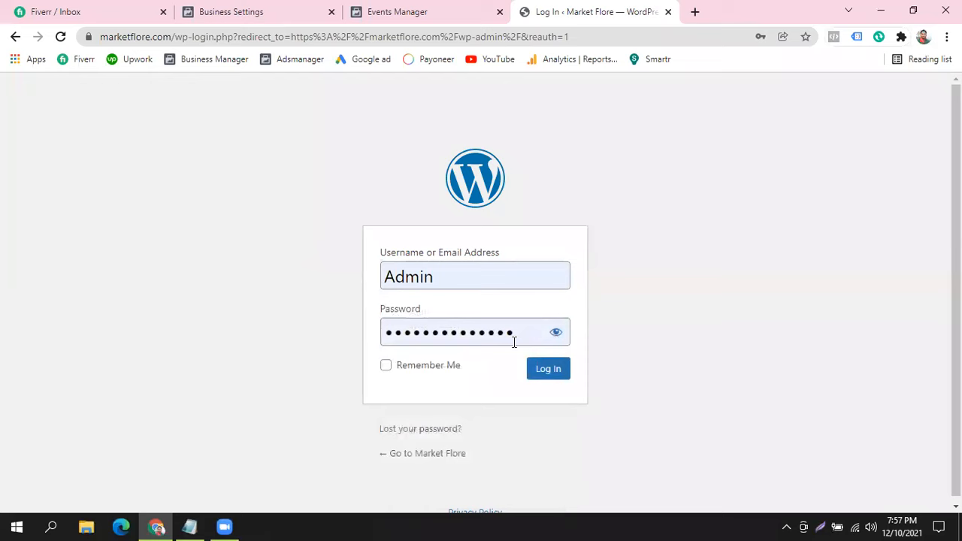
left_click(526, 331)
left_click(720, 283)
- Switch to the Notepad notes and review the username and password requirement for the WordPress site login
left_click(189, 526)
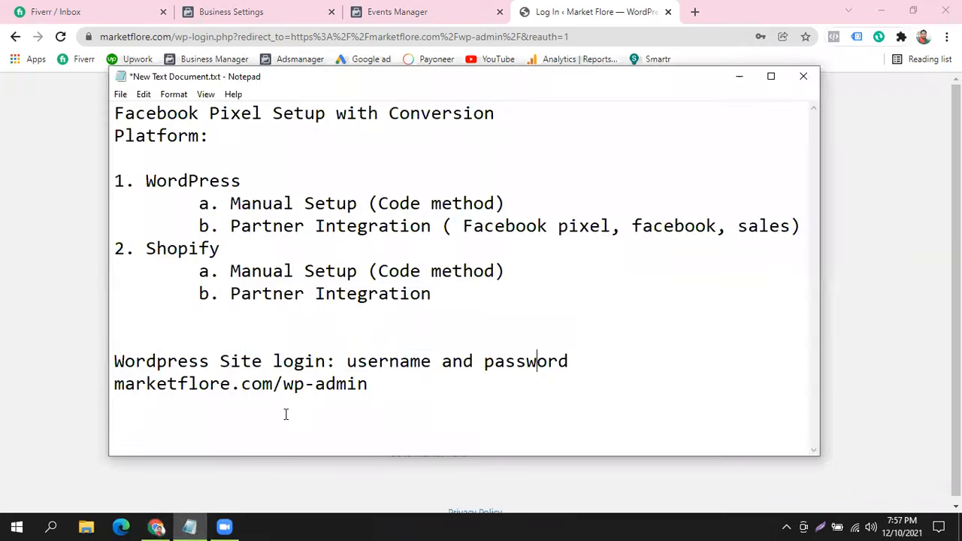
left_click_drag(114, 361, 338, 361)
left_click_drag(584, 361, 346, 362)
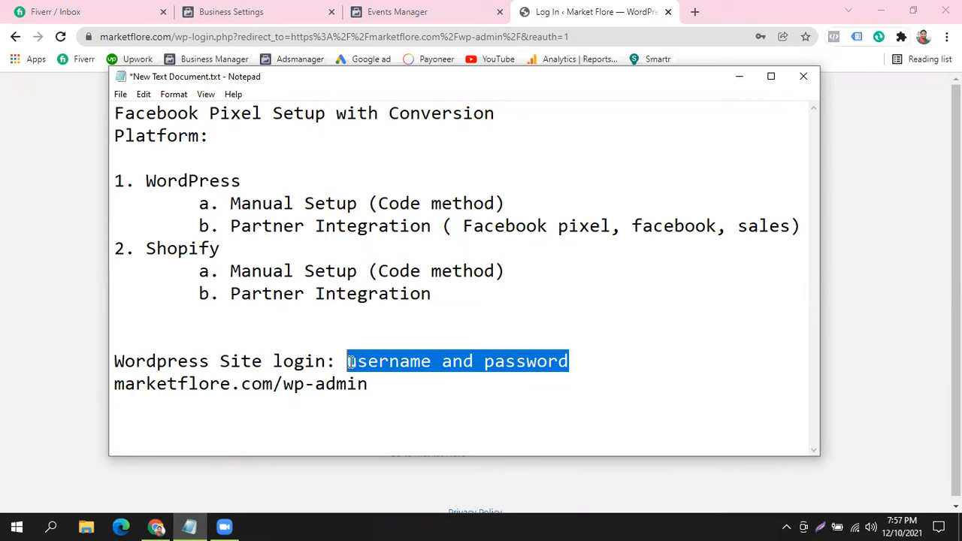
left_click(418, 364)
left_click_drag(474, 361, 630, 362)
left_click(629, 362)
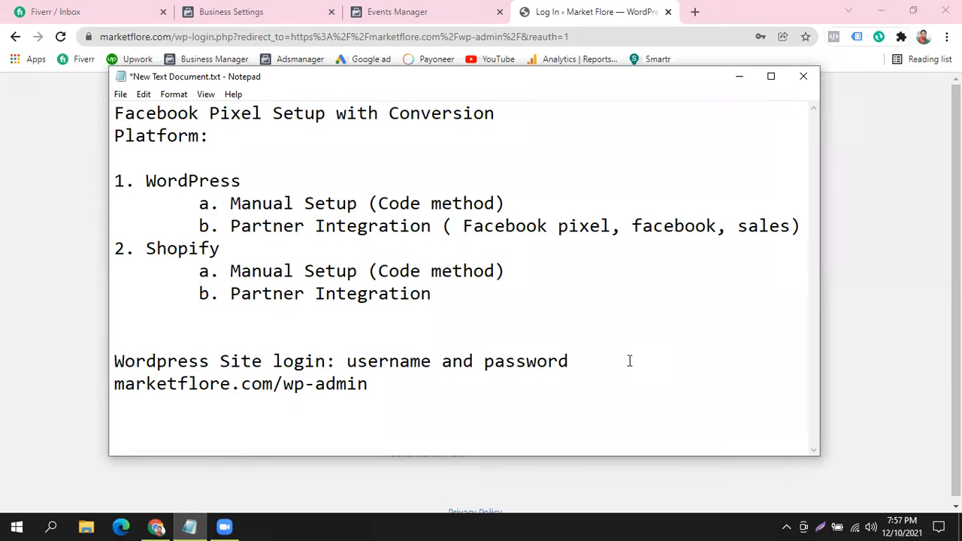
left_click_drag(347, 362, 429, 361)
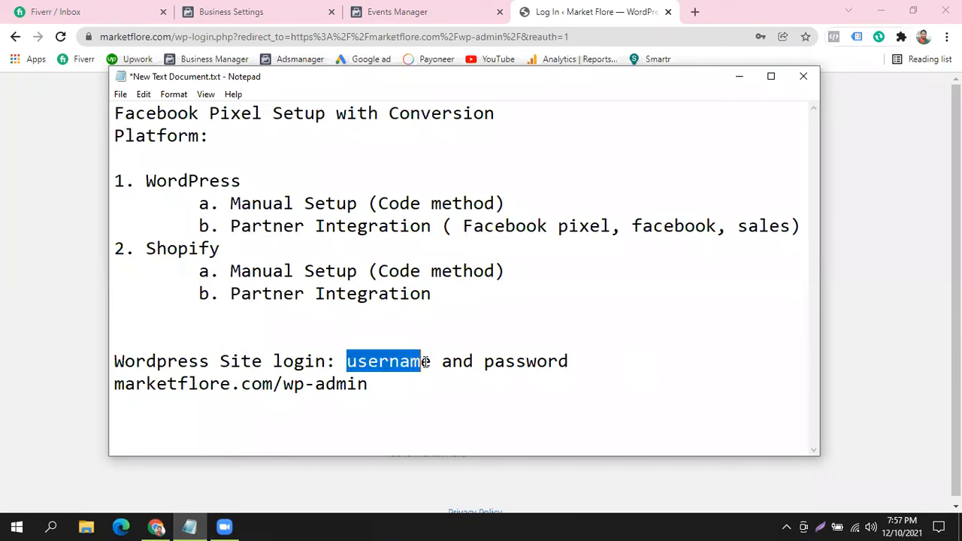
left_click_drag(487, 369, 573, 367)
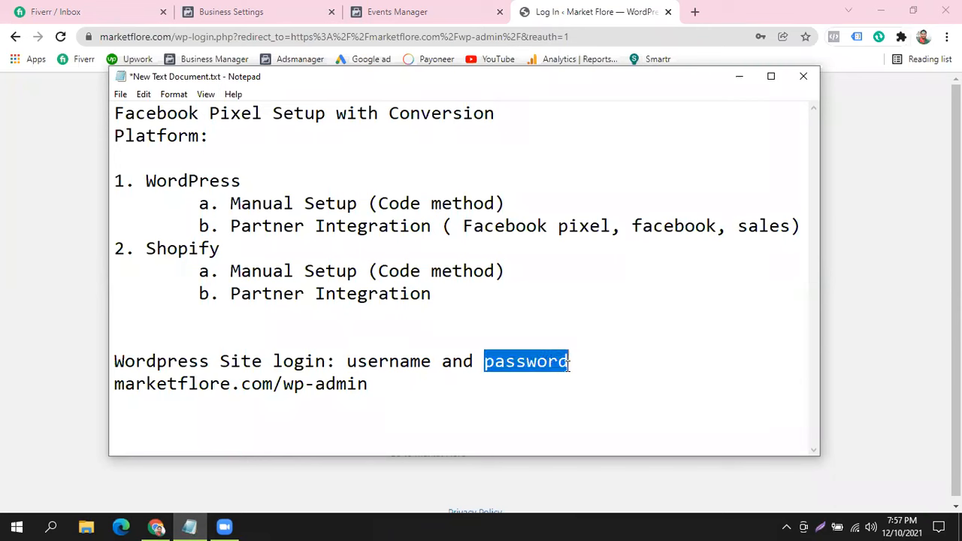
left_click(605, 349)
- Review the marketflore.com/wp-admin address line in the notes, including its admin suffix
left_click_drag(114, 384, 374, 387)
left_click(418, 384)
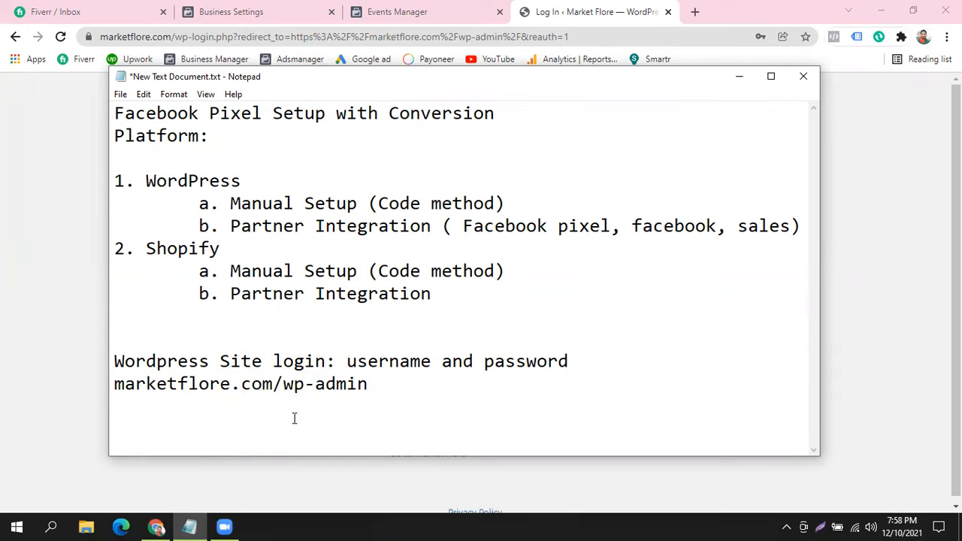
left_click_drag(305, 385, 402, 388)
left_click(430, 389)
left_click_drag(305, 385, 386, 389)
left_click(414, 390)
left_click_drag(369, 385, 100, 385)
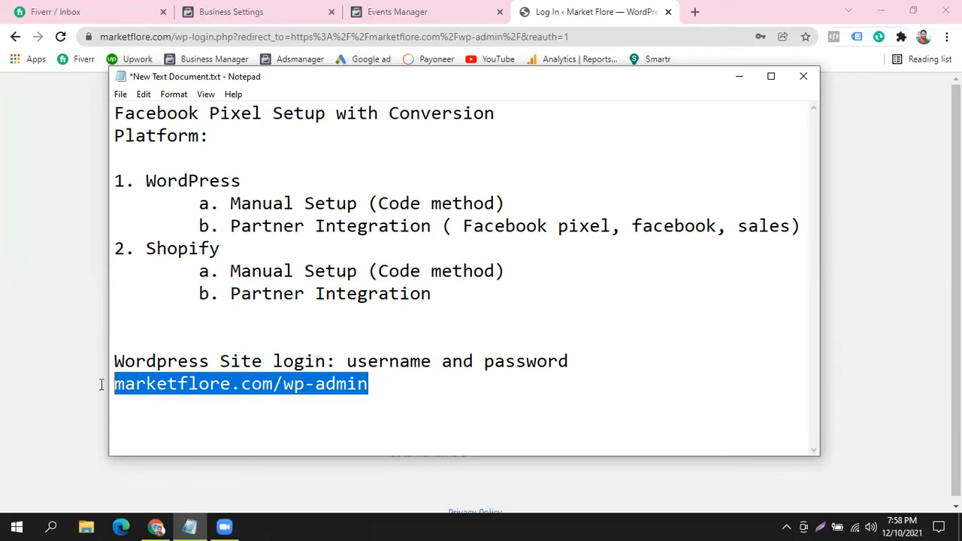
- Copy the marketflore.com/wp-admin line in the notes and review its domain and admin suffix separately
right_click(200, 388)
left_click(239, 218)
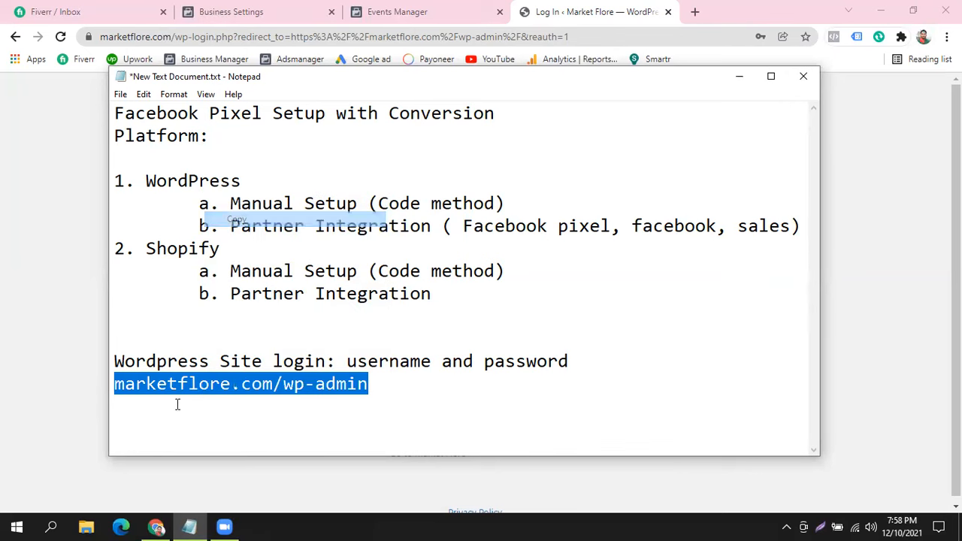
left_click(162, 389)
left_click_drag(275, 384, 113, 384)
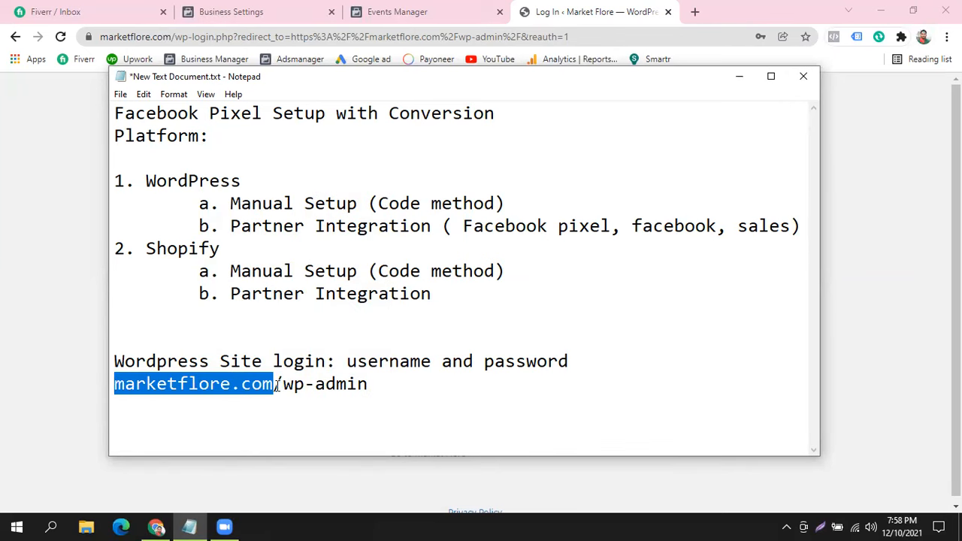
left_click_drag(274, 384, 384, 387)
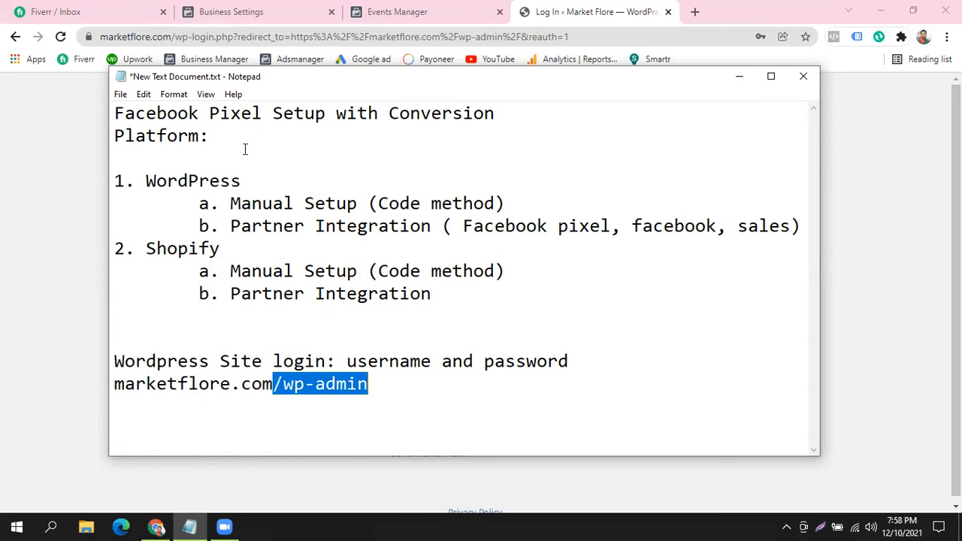
- Switch to the browser and reopen the WordPress login page through the address marketflore.com/wp-admin
left_click(639, 26)
left_click_drag(180, 37, 711, 45)
key("BackSpace")
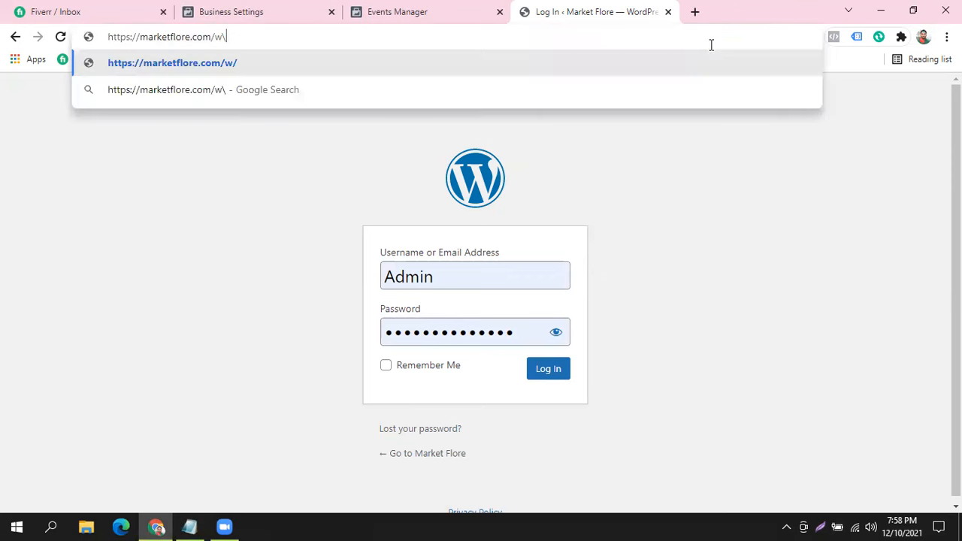
key("BackSpace")
type("wp-")
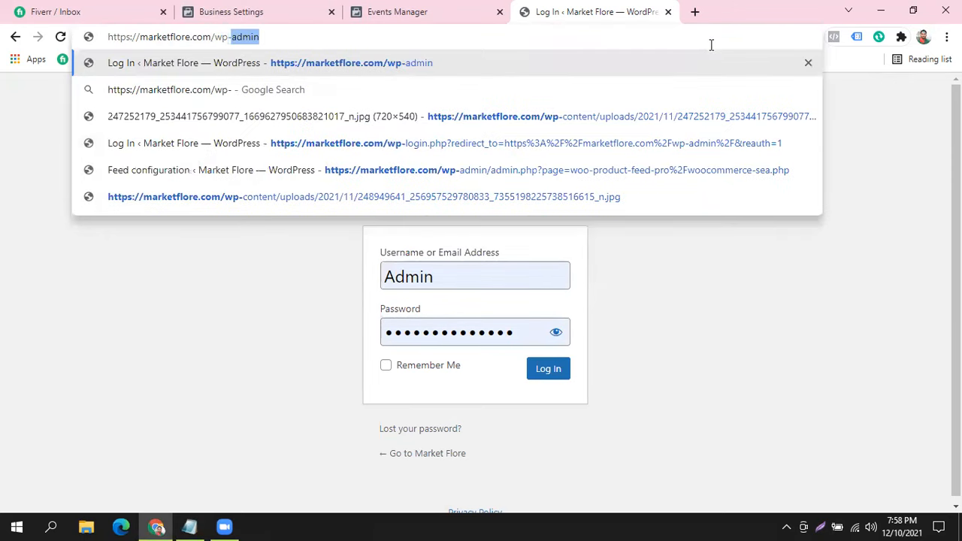
key("Return")
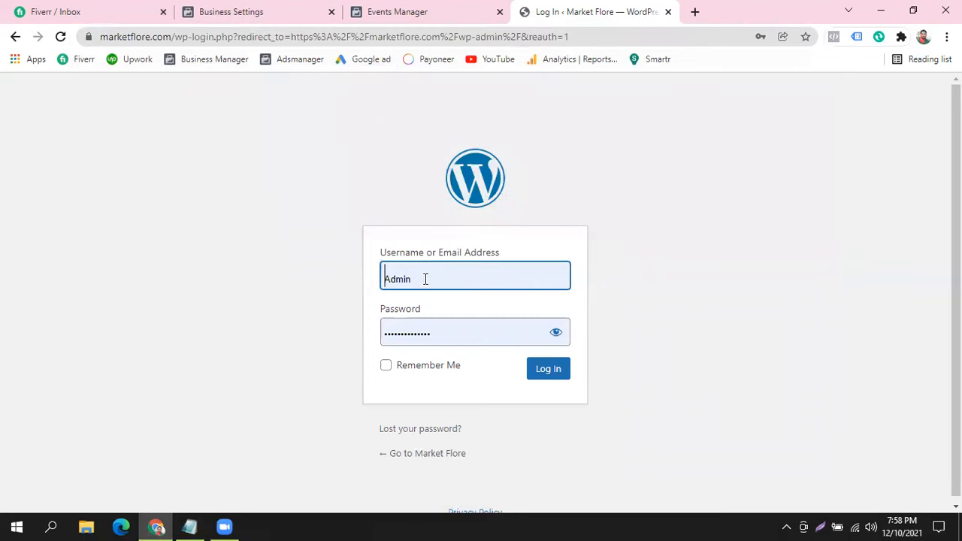
- Log in to the Market Flore WordPress admin with the prefilled username and password
left_click_drag(431, 281, 268, 273)
left_click(267, 272)
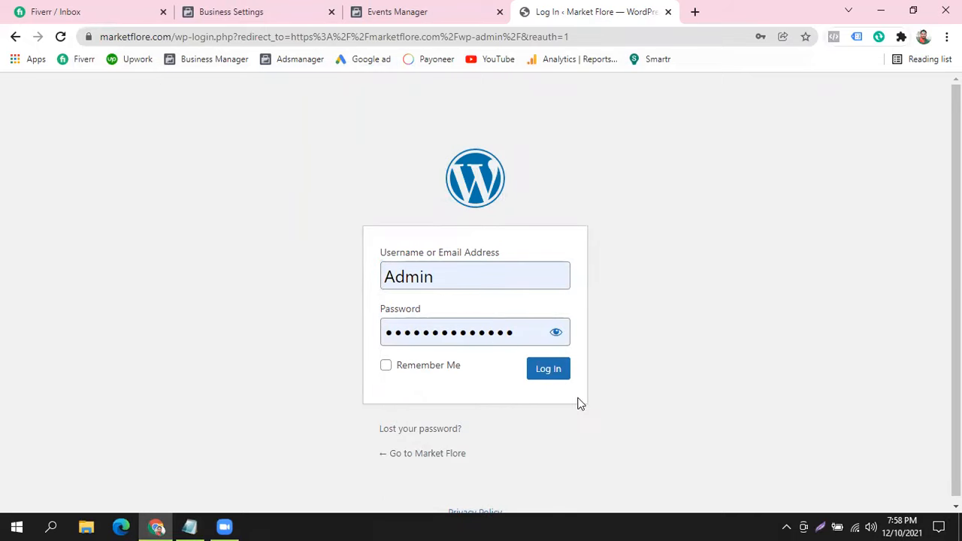
left_click(554, 370)
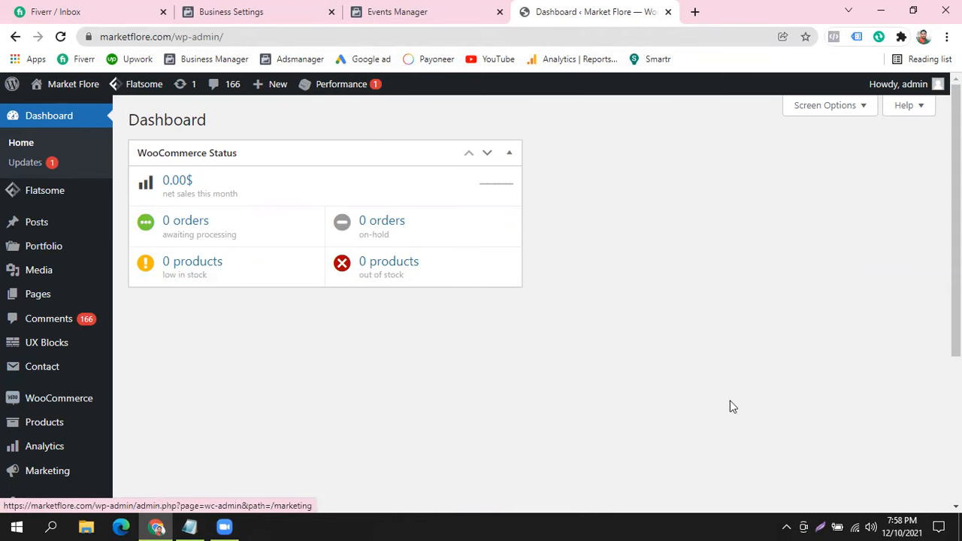
- Look through the WordPress dashboard and its full list of admin sections
scroll(805, 383, "down", 5)
scroll(810, 376, "up", 5)
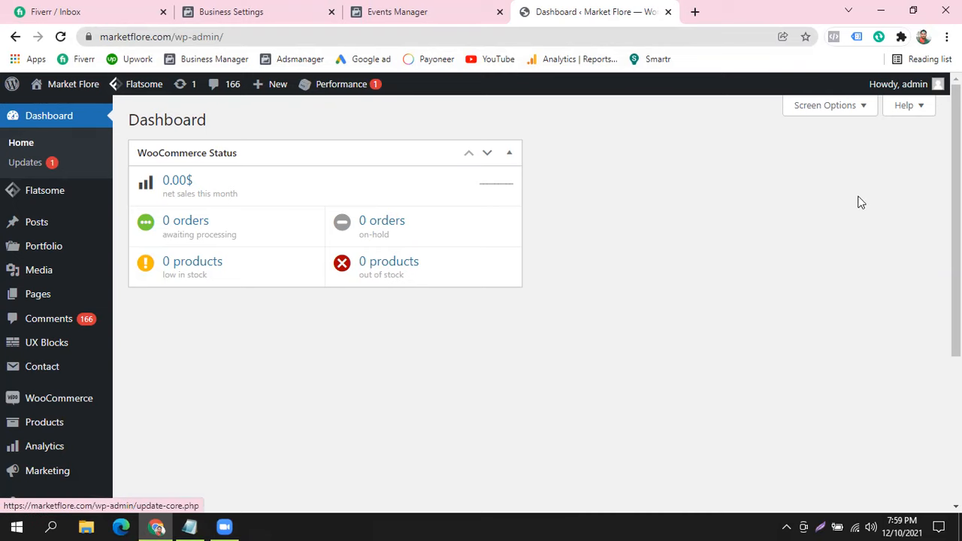
scroll(717, 251, "down", 5)
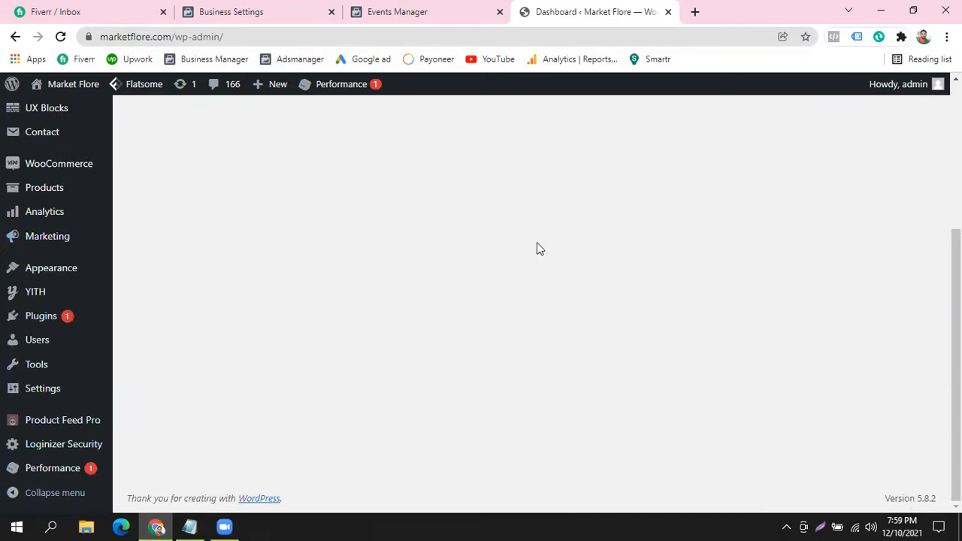
scroll(535, 239, "up", 5)
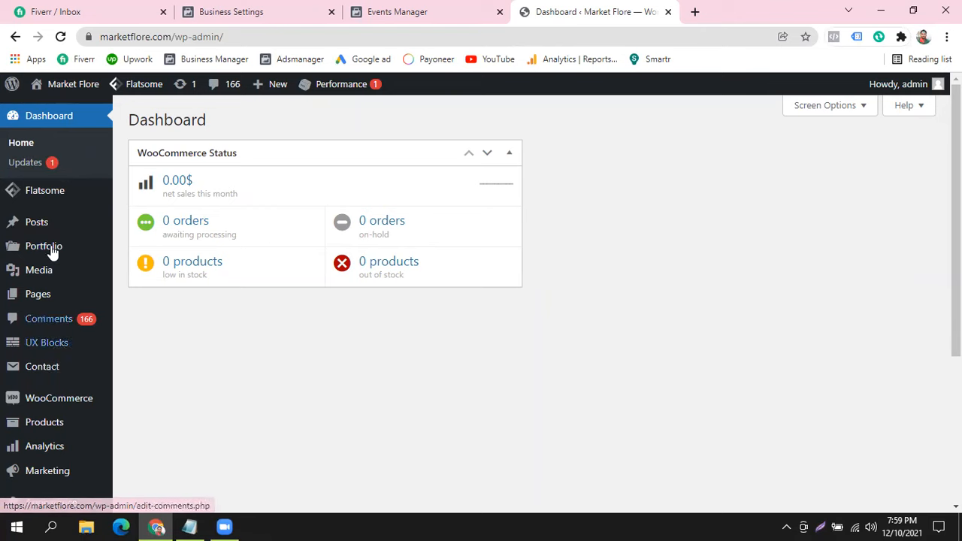
scroll(30, 466, "down", 3)
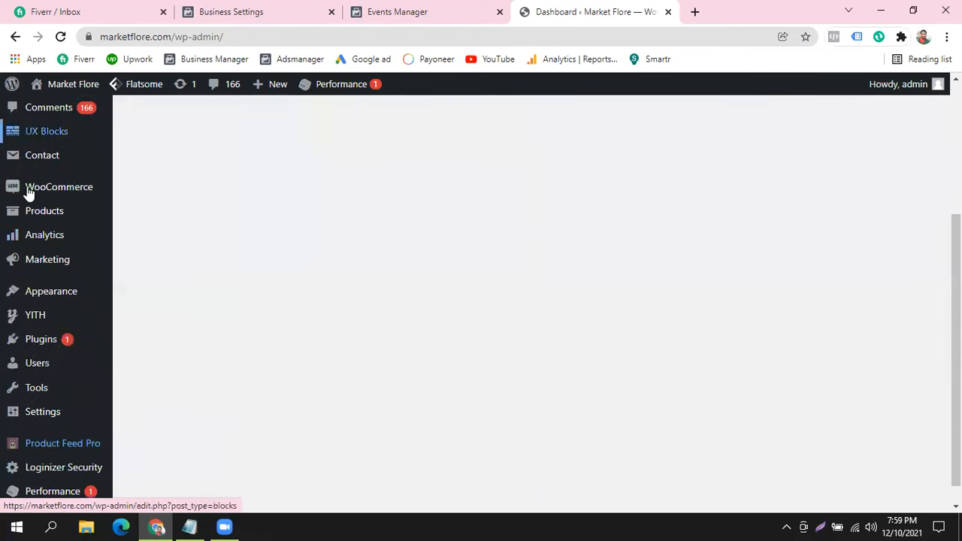
scroll(256, 350, "up", 3)
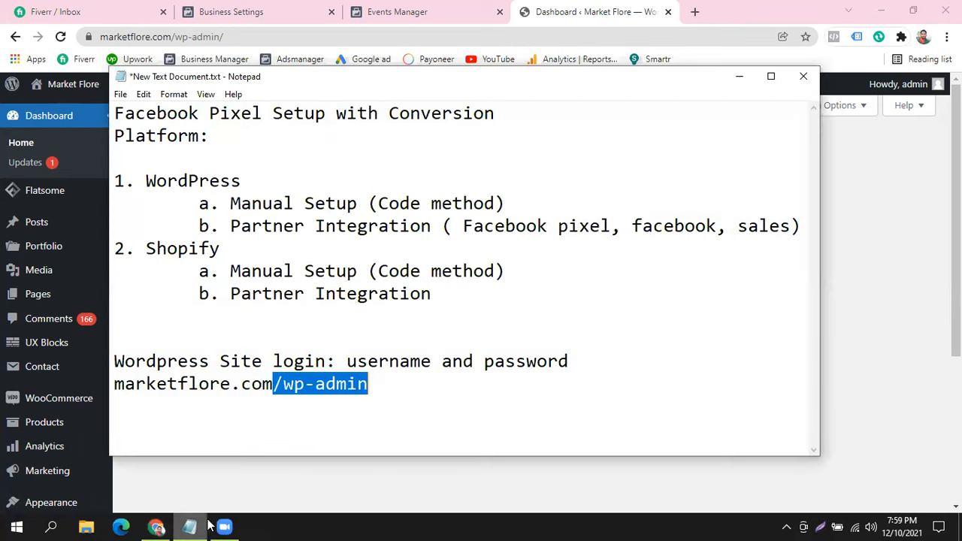
- Switch to the Notepad notes and add the indented sub-item "i. Code in theme" under WordPress Manual Setup (Code method)
left_click(190, 526)
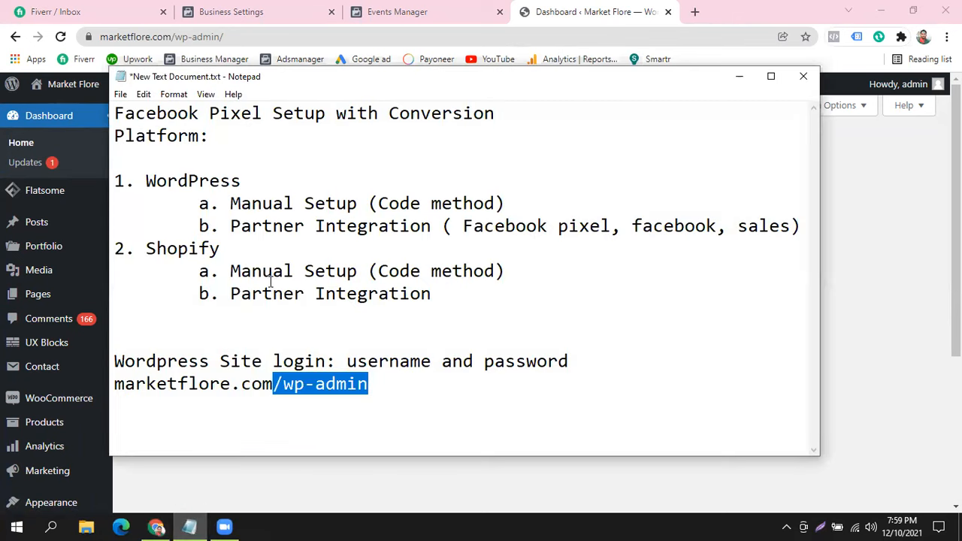
mouse_move(230, 203)
left_mouse_down()
mouse_move(506, 206)
mouse_move(230, 203)
left_mouse_up()
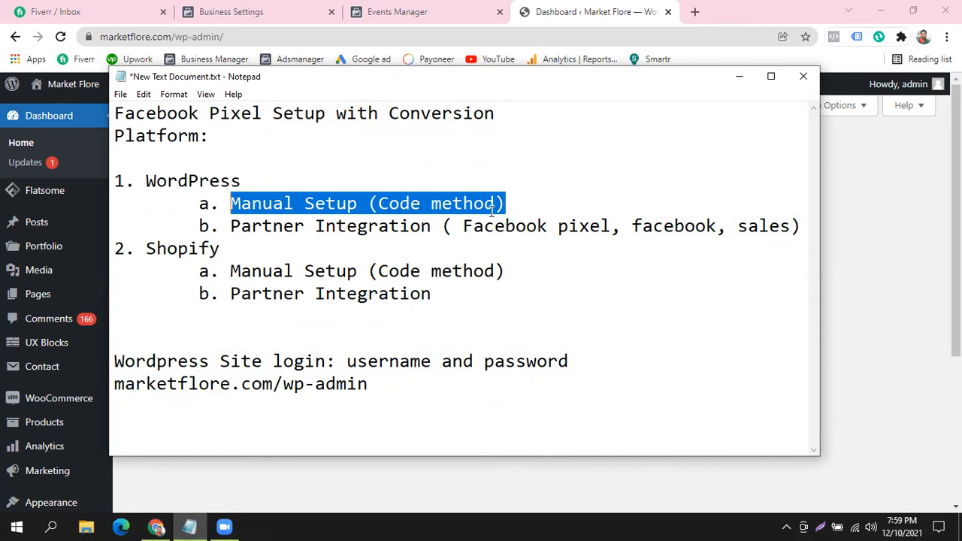
left_click(534, 201)
key("Return")
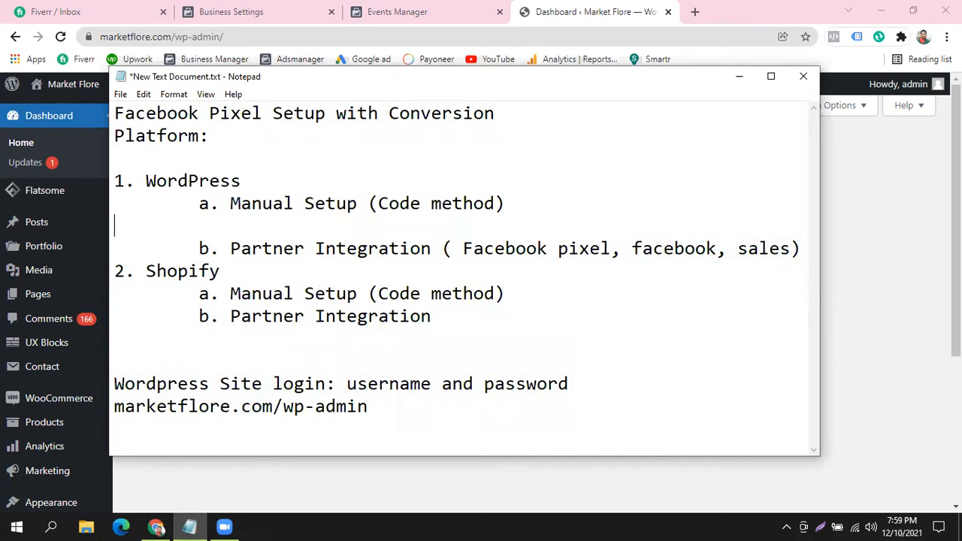
key("Tab")
type("i. Theme ")
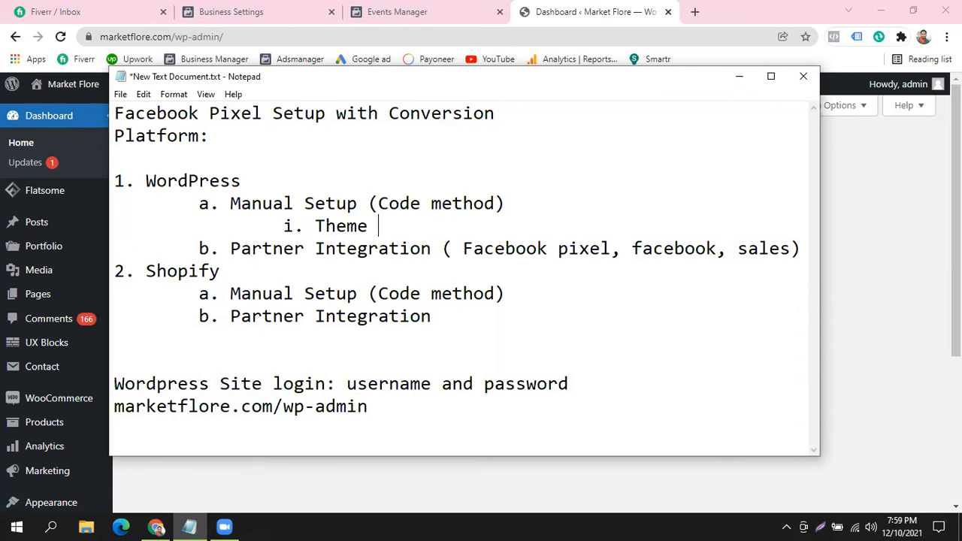
type("in")
key("BackSpace")
key("BackSpace")
key("BackSpace")
key("BackSpace")
key("BackSpace")
key("BackSpace")
key("BackSpace")
key("BackSpace")
type("Co")
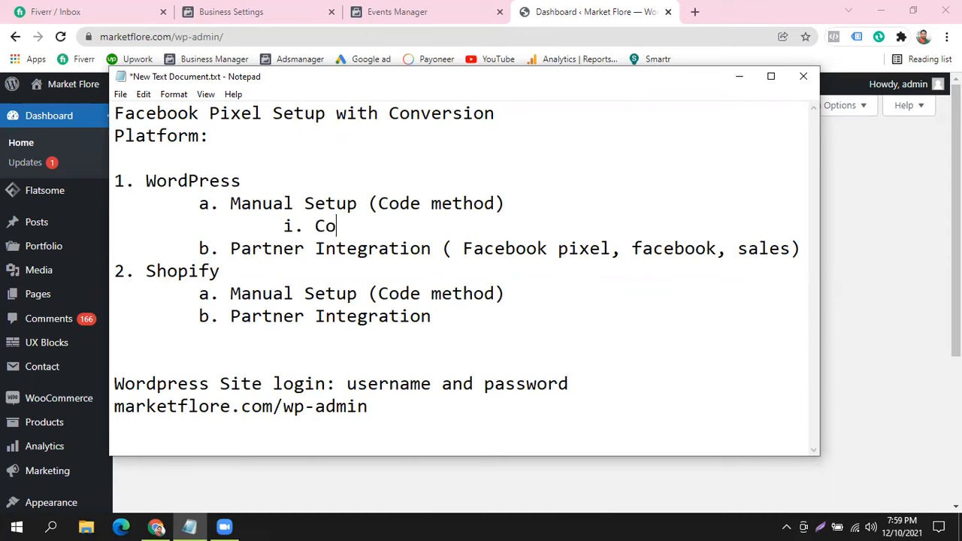
type("de in theme")
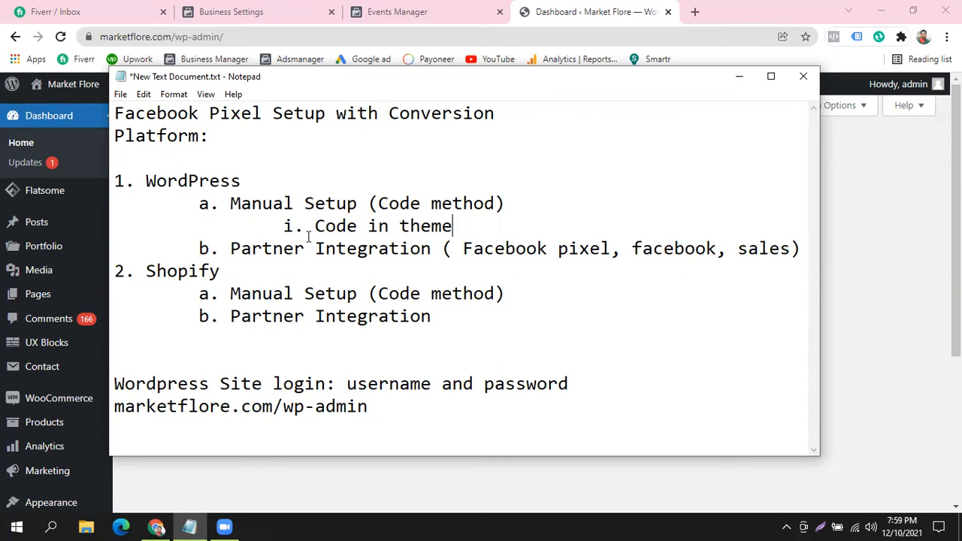
left_click_drag(314, 225, 545, 227)
left_click(545, 227)
key("alt+Tab")
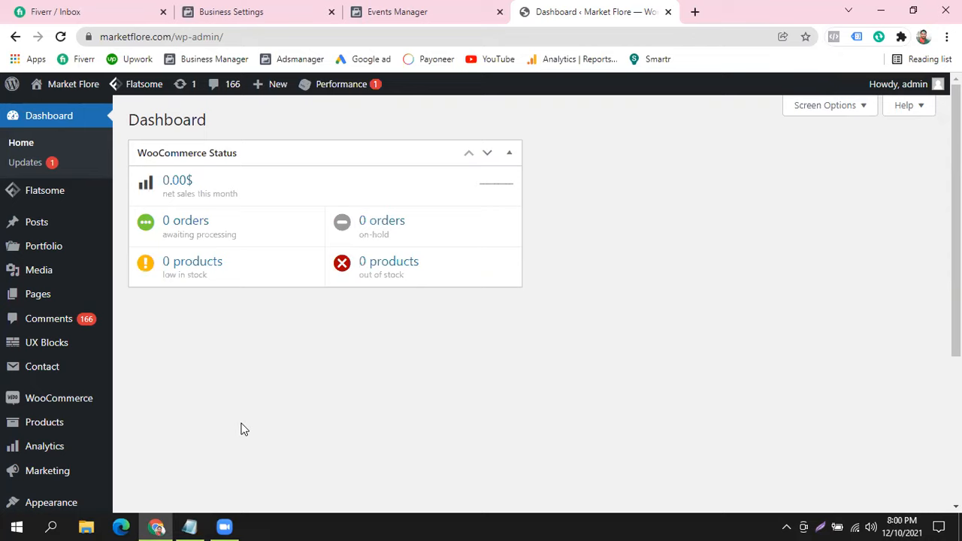
left_click(692, 11)
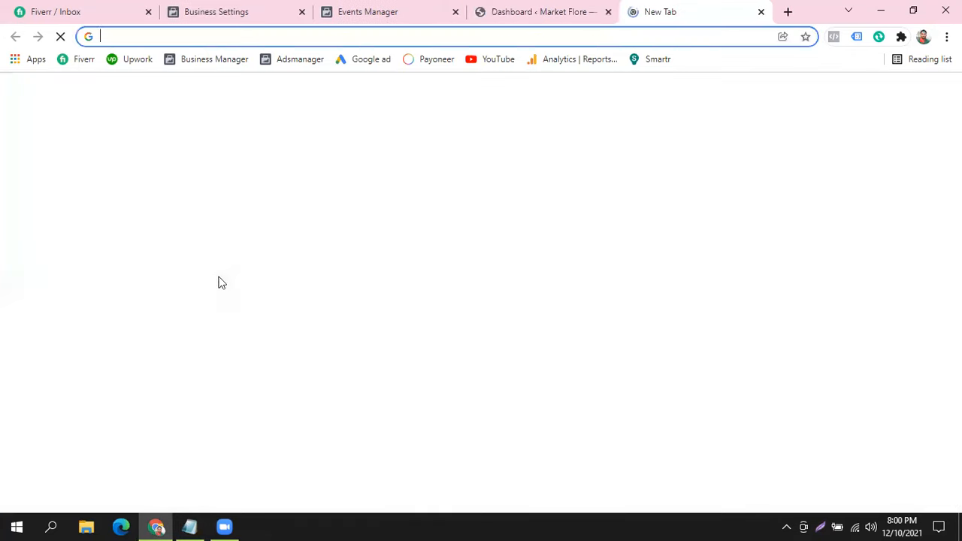
left_click(760, 12)
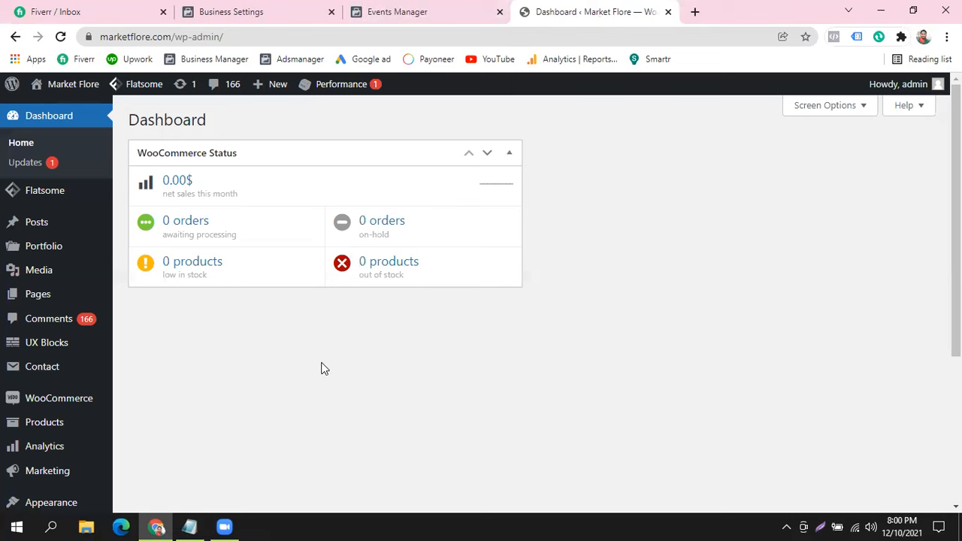
- In the Notepad notes, add the sub-item "ii. header and footer (name of plugin)" below "Code in theme"
left_click(189, 526)
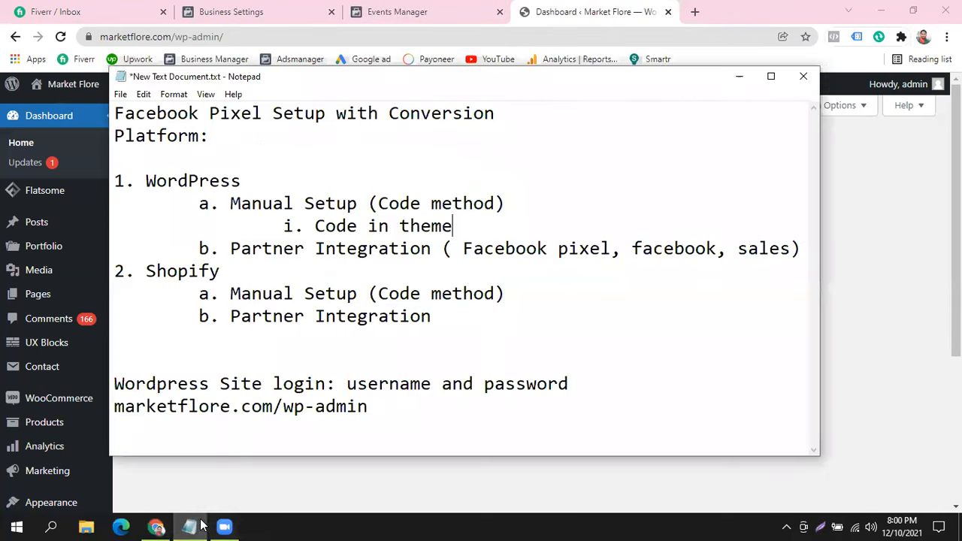
left_click(472, 226)
key("Return")
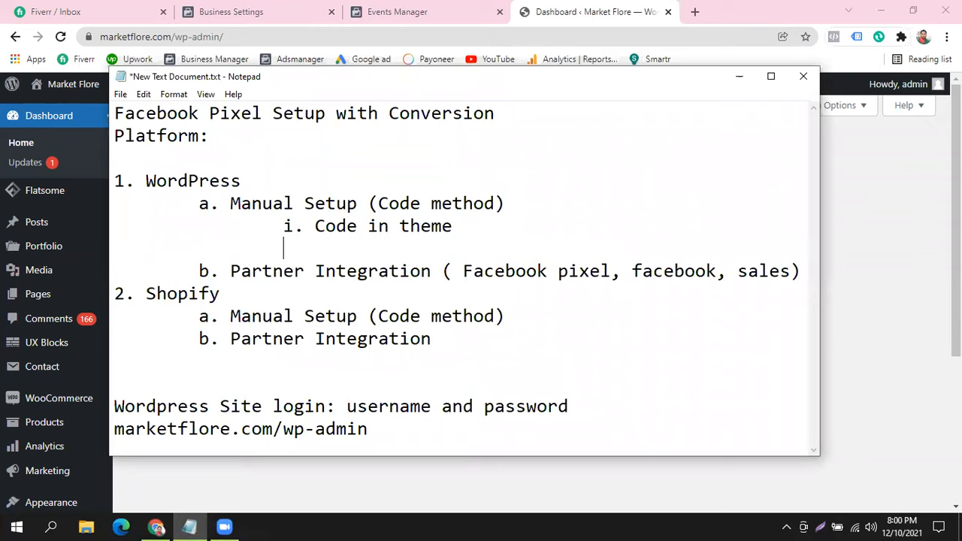
type("ii. H")
key("BackSpace")
key("alt+Tab")
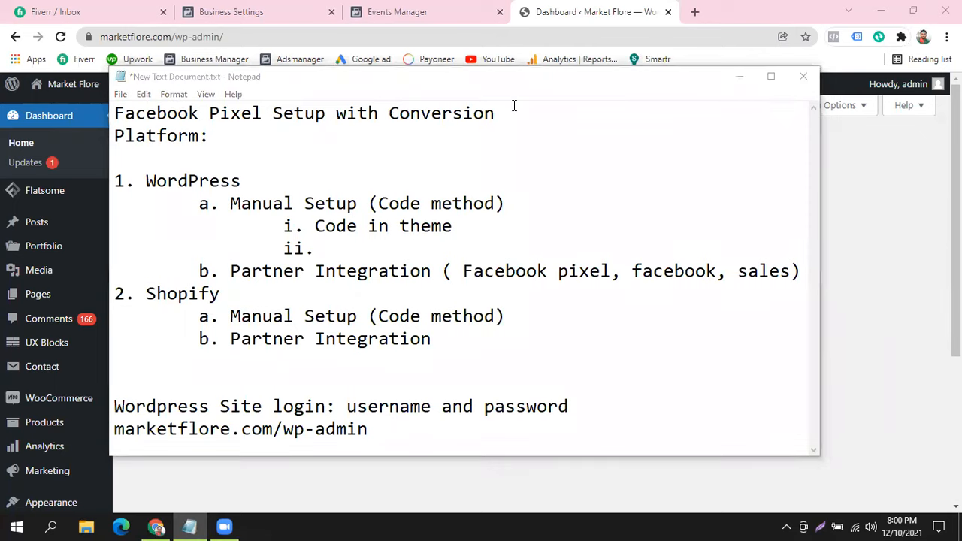
left_click(341, 253)
type("header and footer")
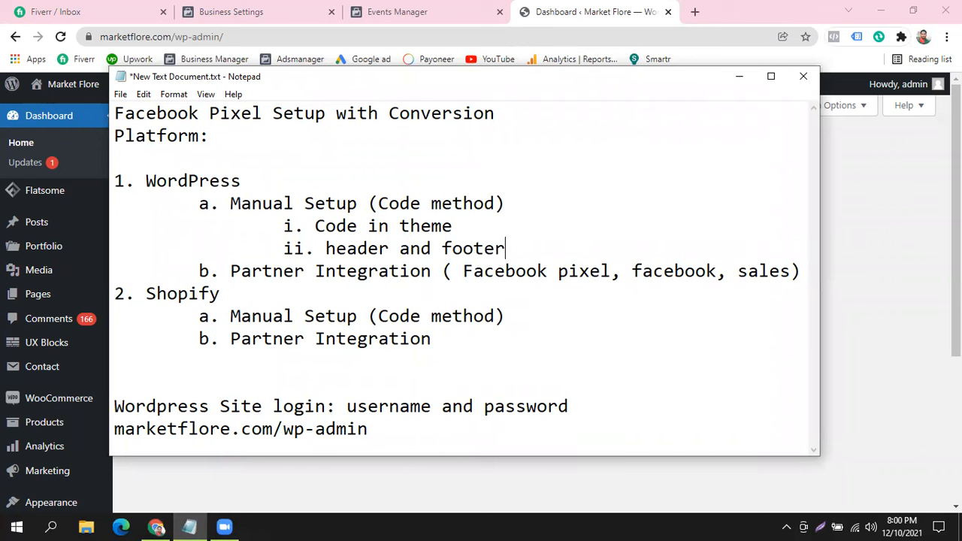
type(" (name of plugin)")
- Review the header and footer sub-item and its plugin remark in the notes
left_click(327, 249)
left_click_drag(350, 252, 503, 249)
mouse_move(700, 250)
left_mouse_down()
mouse_move(510, 248)
mouse_move(705, 246)
left_mouse_up()
left_click(511, 248)
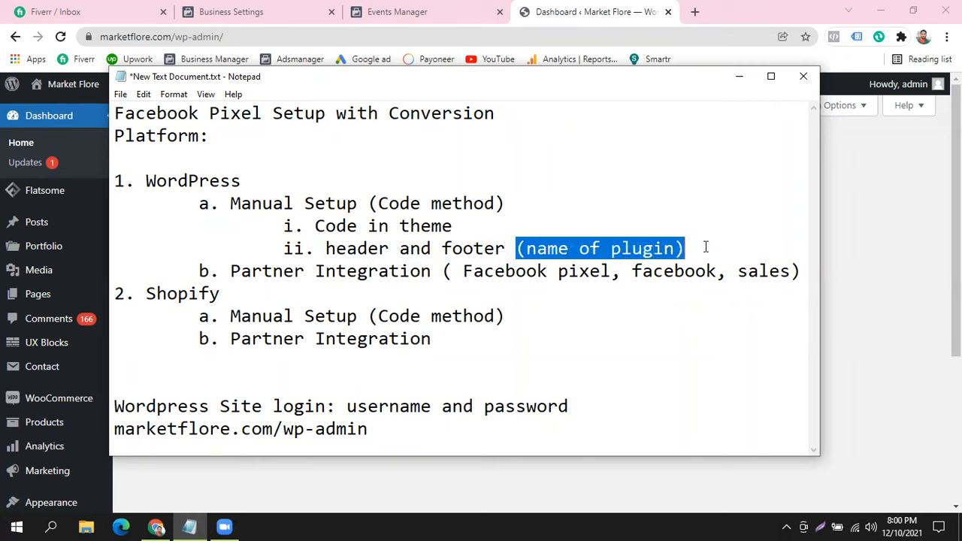
left_click(714, 230)
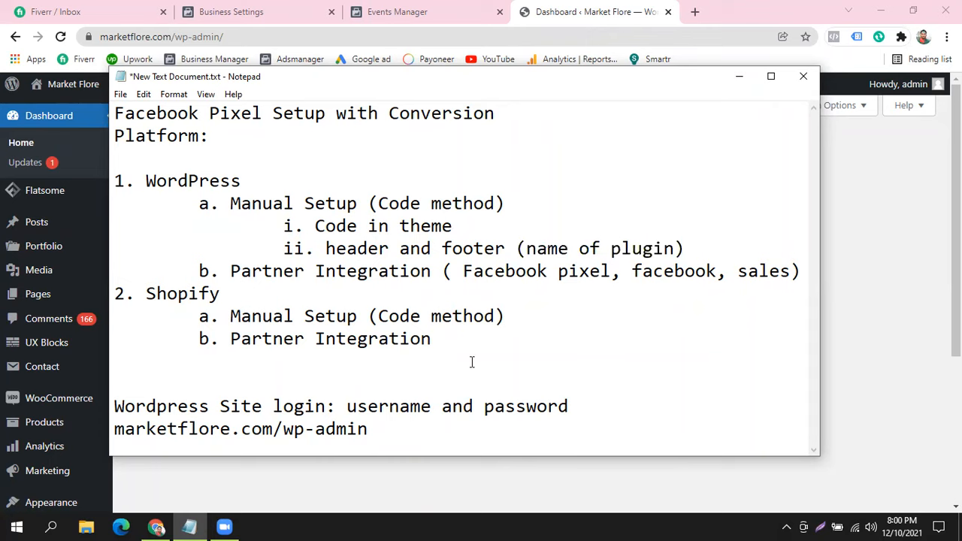
left_click_drag(685, 248, 517, 248)
- Insert extra space before "Code in theme" so it lines up with the header and footer sub-item
left_click(442, 225)
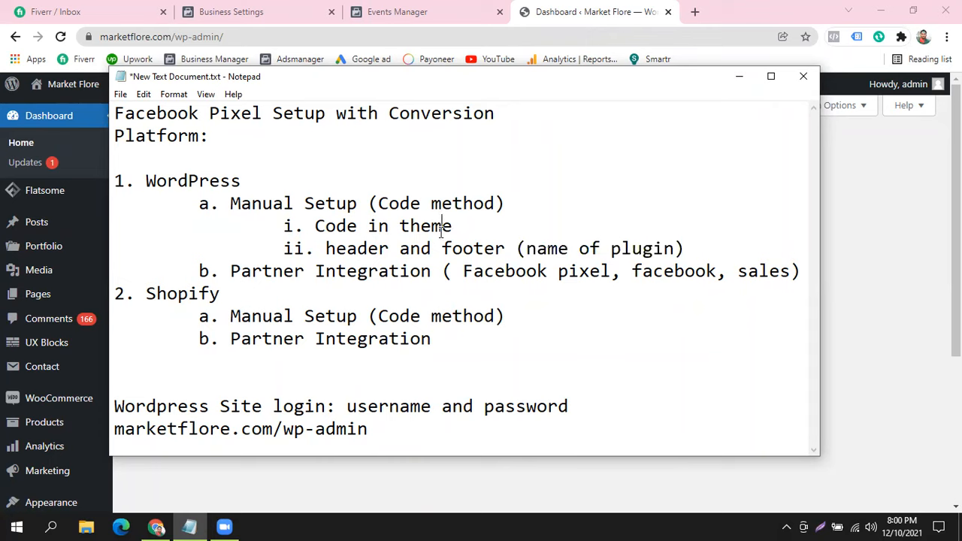
left_click(313, 225)
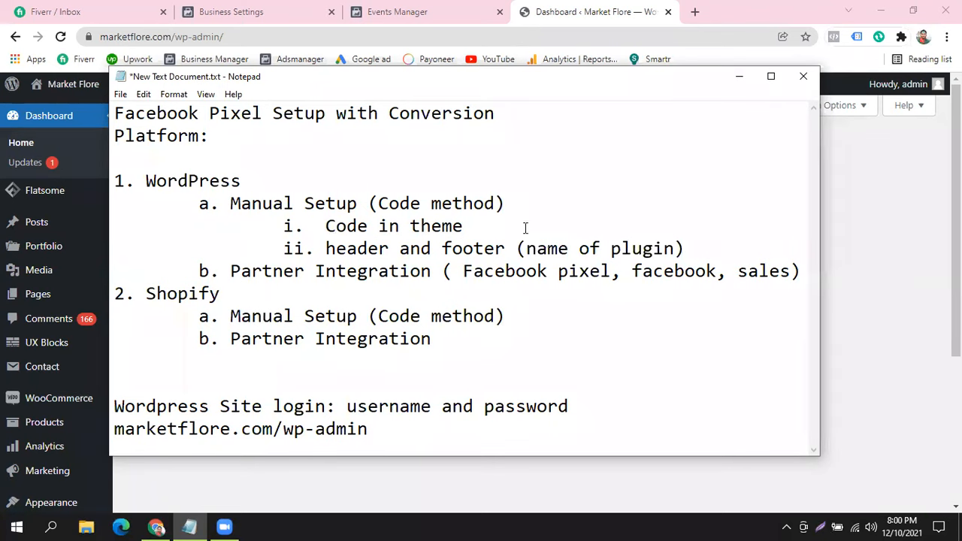
left_click_drag(466, 228, 325, 225)
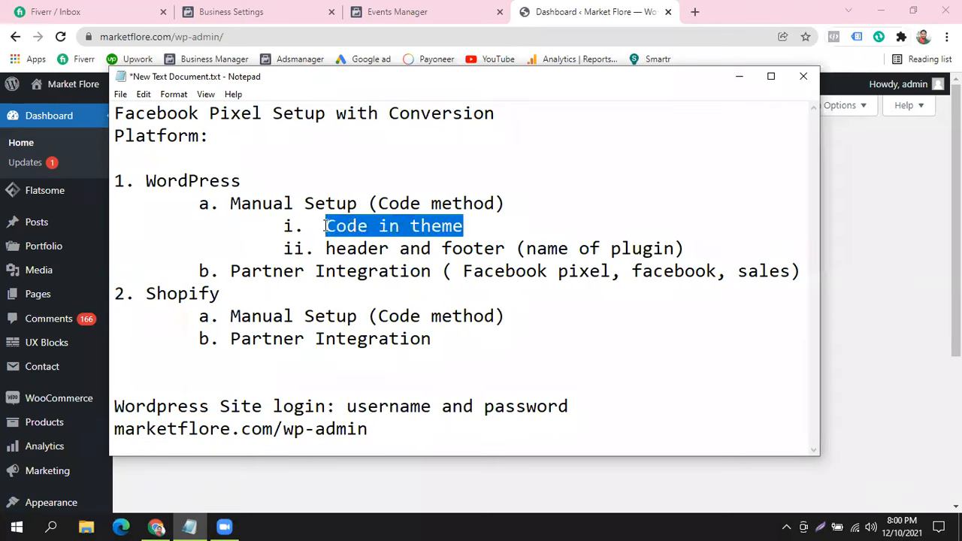
left_click(484, 227)
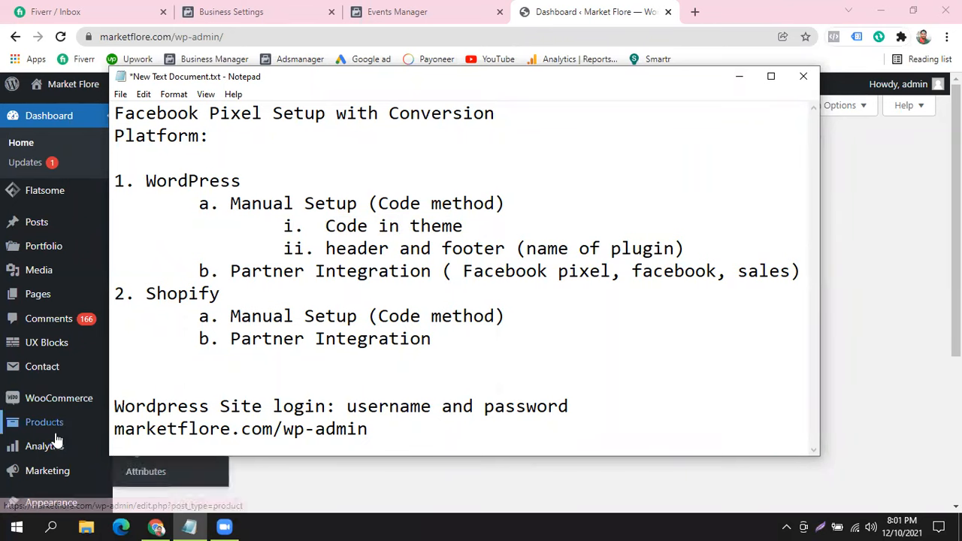
- Switch to the browser and open the WordPress admin's Appearance page of installed themes
scroll(41, 224, "down", 2)
scroll(43, 226, "down", 1)
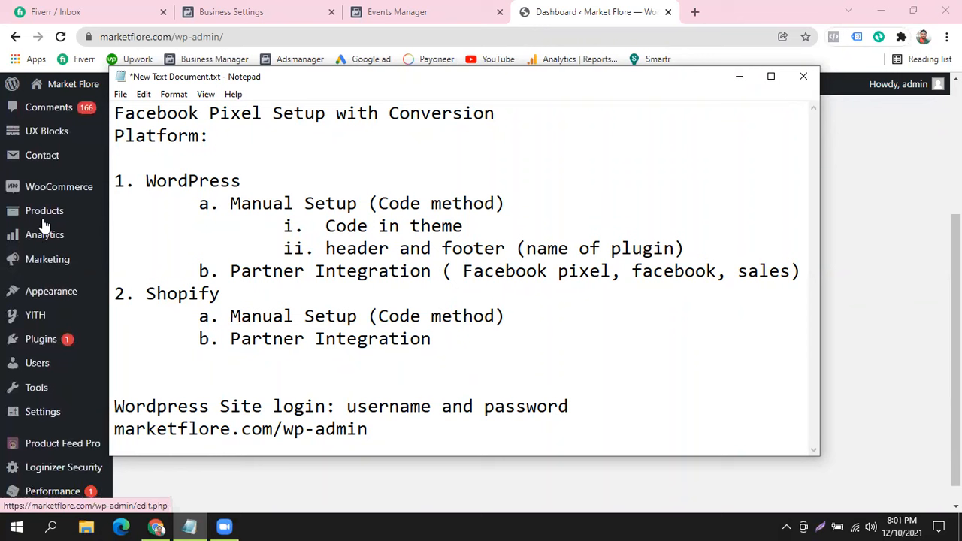
left_click(66, 299)
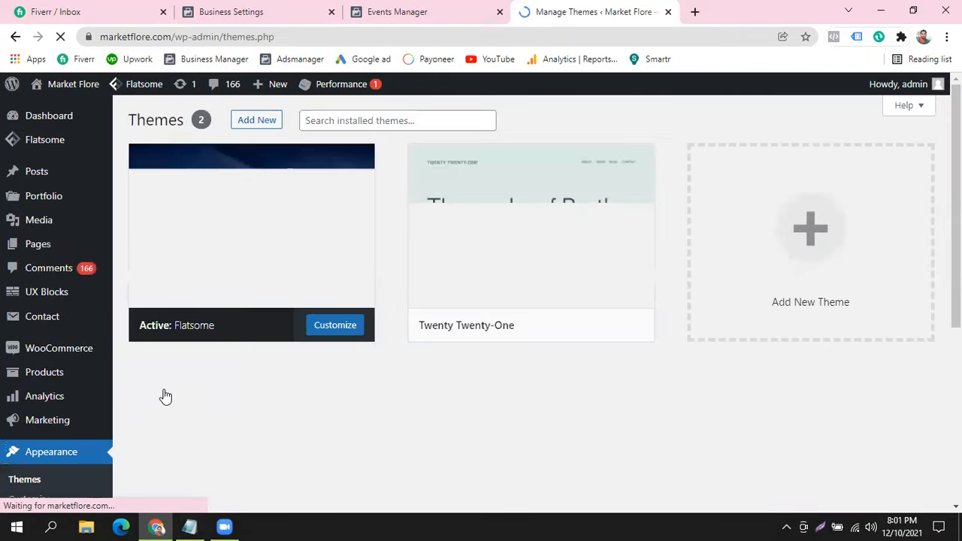
scroll(53, 332, "down", 2)
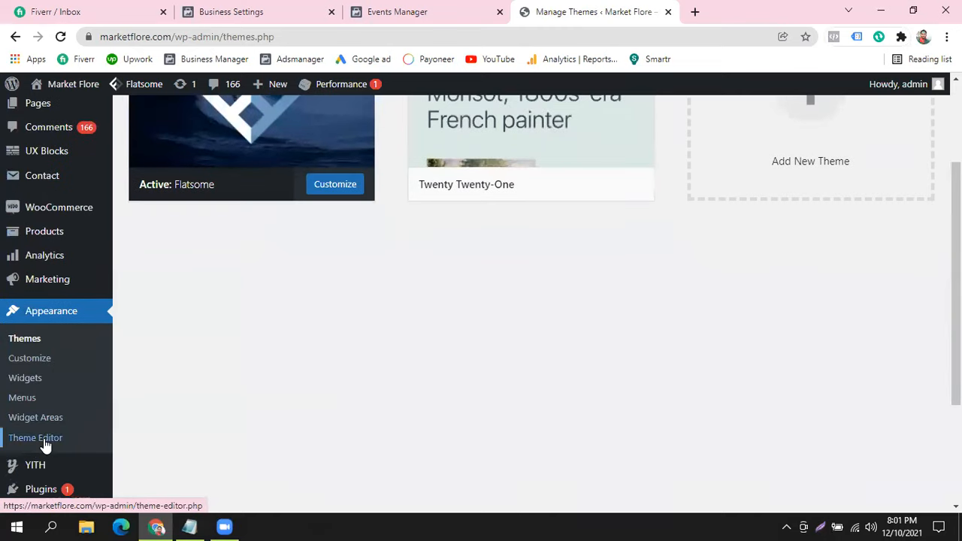
- Open the Theme Editor in the WordPress admin and switch to the Notepad notes
scroll(215, 323, "down", 2)
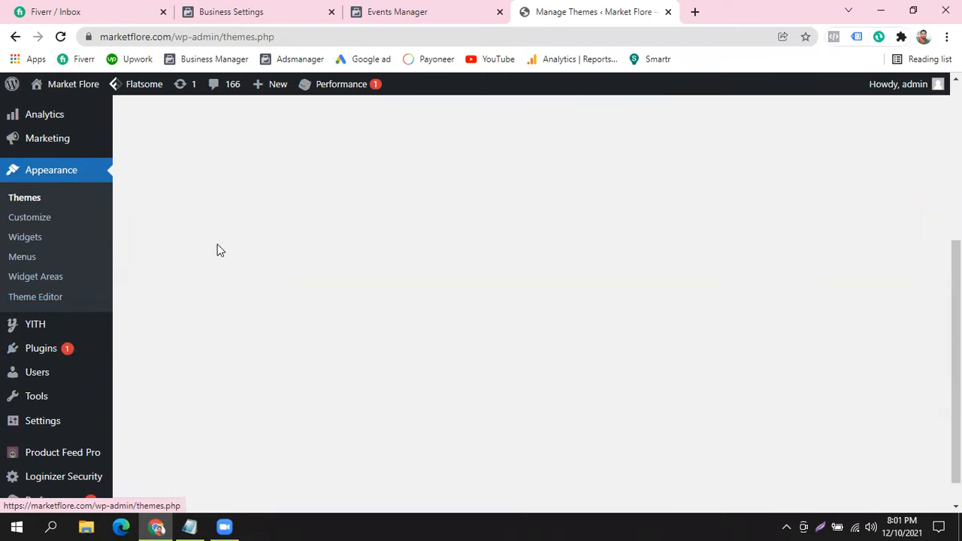
left_click(42, 297)
left_click(190, 526)
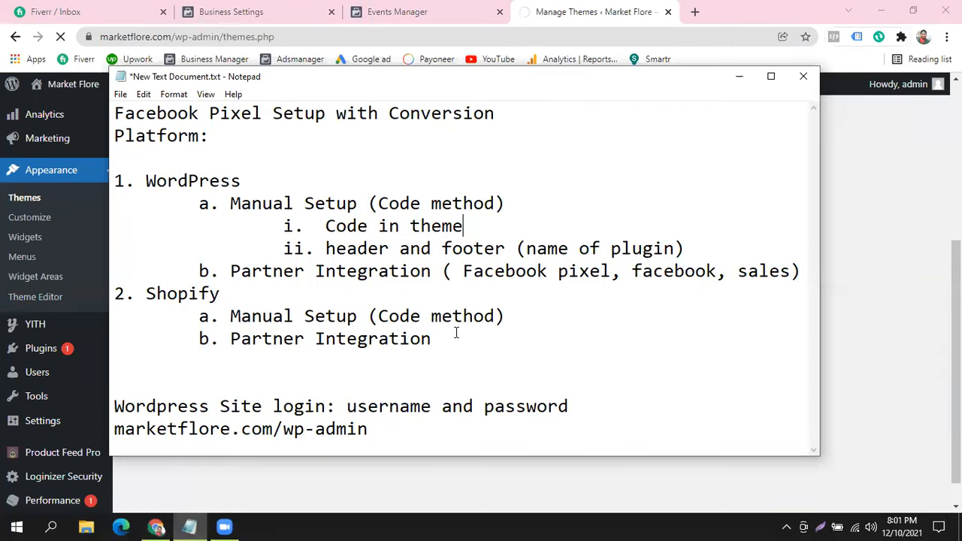
- Below "Code in theme", add the numbered line "1. Got the the website admin pnale (domain/wp-admin)."
left_click(529, 230)
key("Return")
type("Got the the")
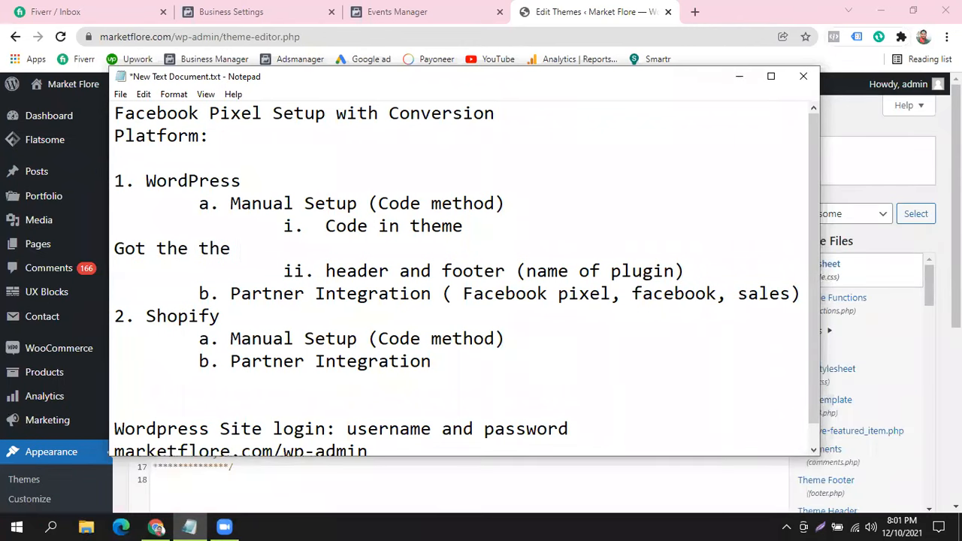
type("website ad")
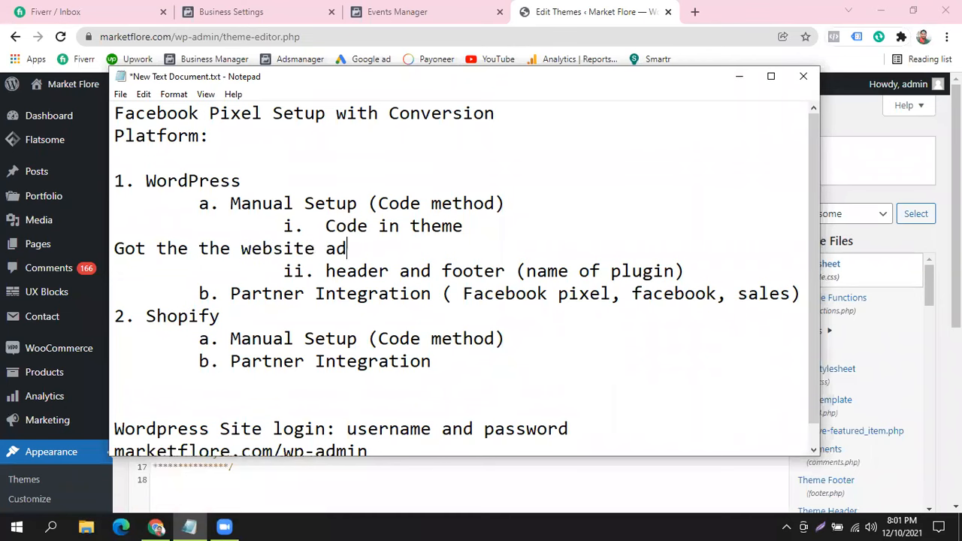
type("min pna")
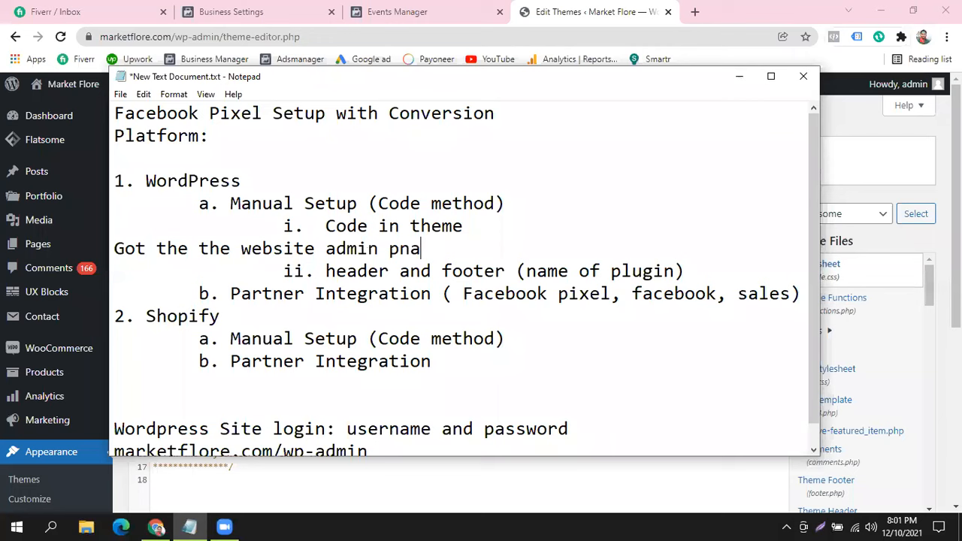
type("le (domain/wp-admin")
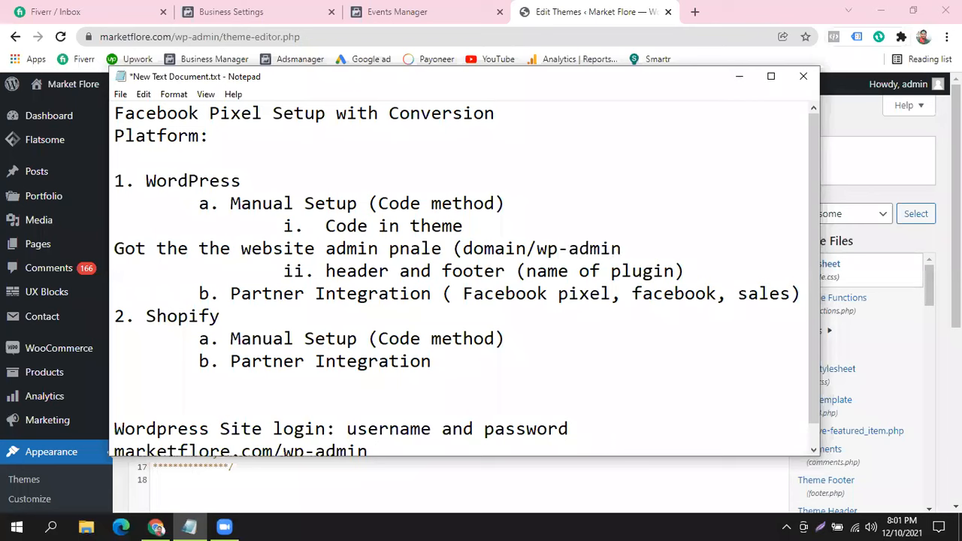
type("0")
key("BackSpace")
left_click(118, 249)
type("1.")
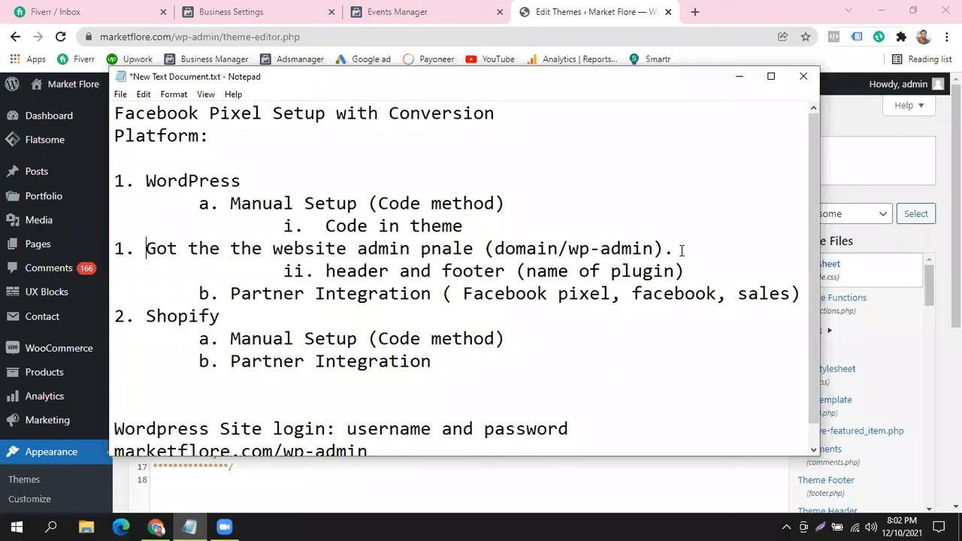
- Start a line "2." below the first instruction and change "pnale" to "panale" in line 1
key("Return")
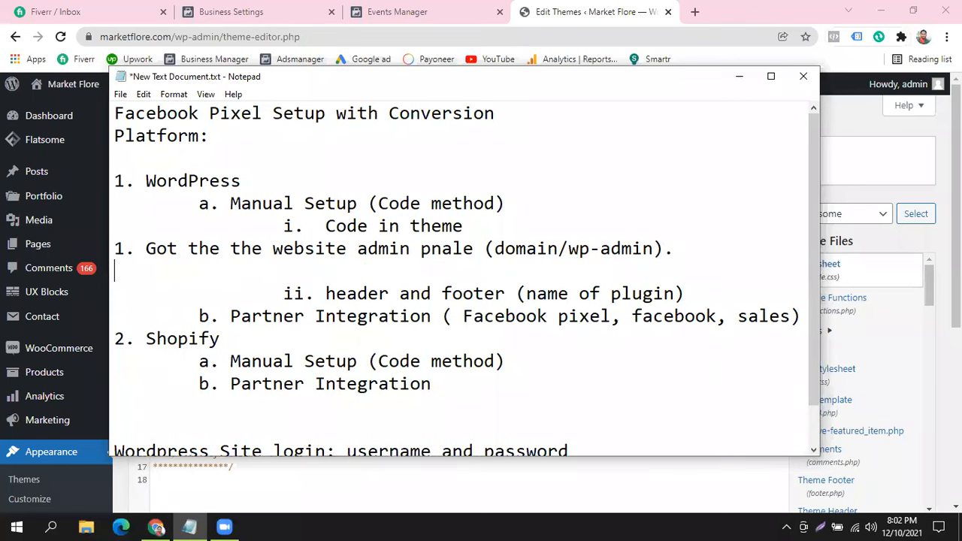
type("2.")
left_click(505, 524)
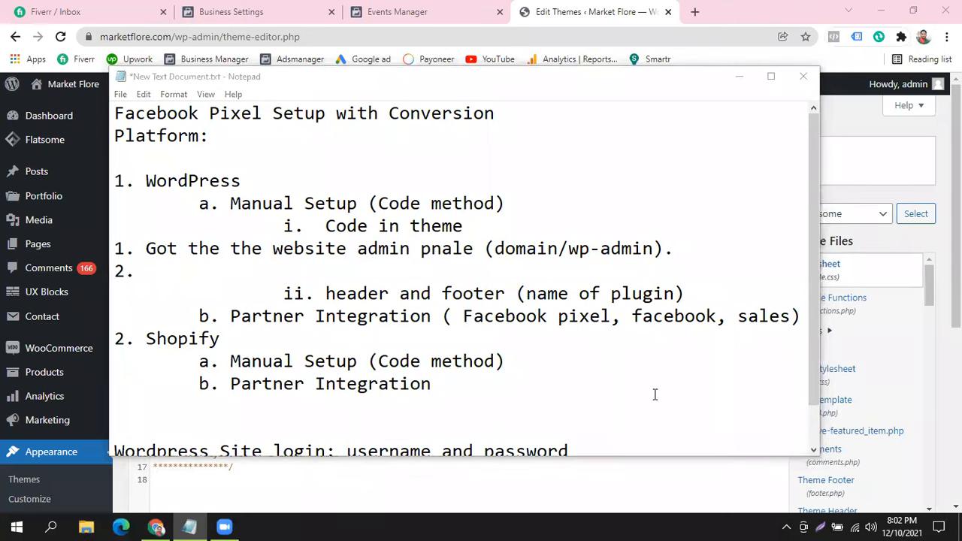
left_click(167, 272)
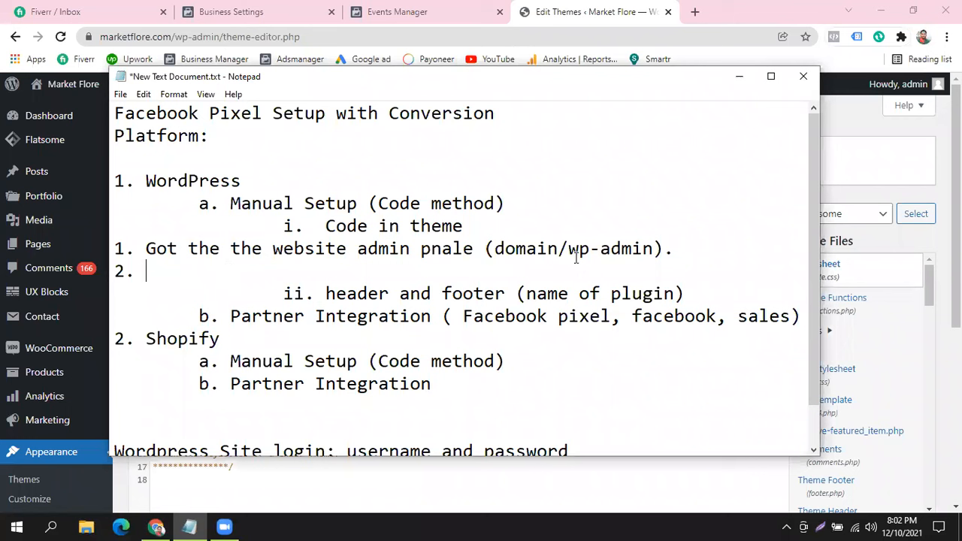
left_click(432, 250)
type("a")
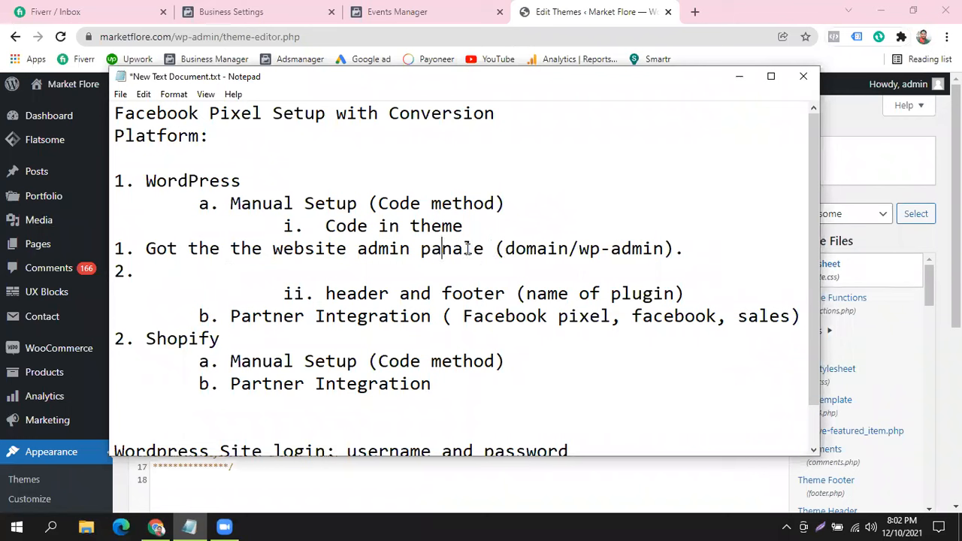
left_click_drag(505, 249, 662, 250)
left_click(564, 292)
- Write "Login by using Username and Passs" as the text of instruction 2
left_click(164, 274)
type("Login by using Us")
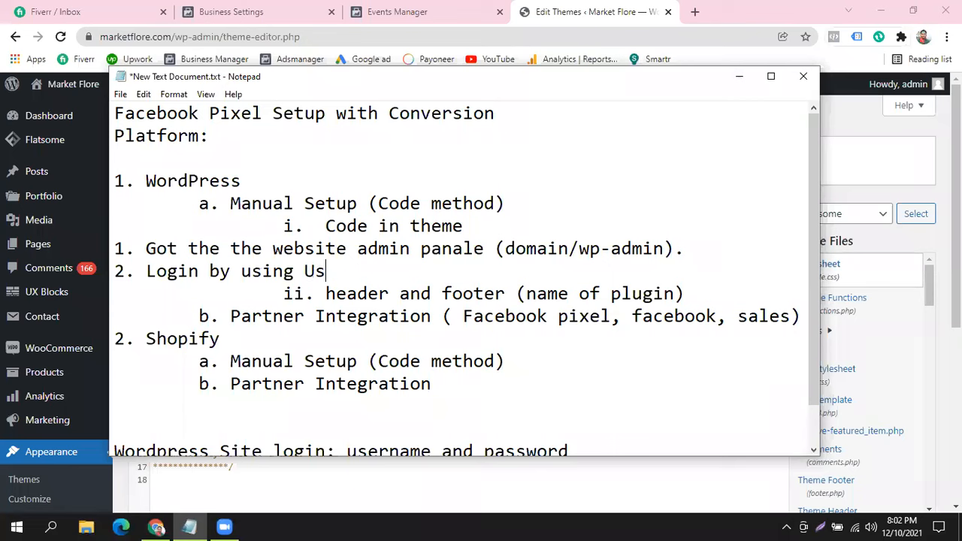
type("ername and")
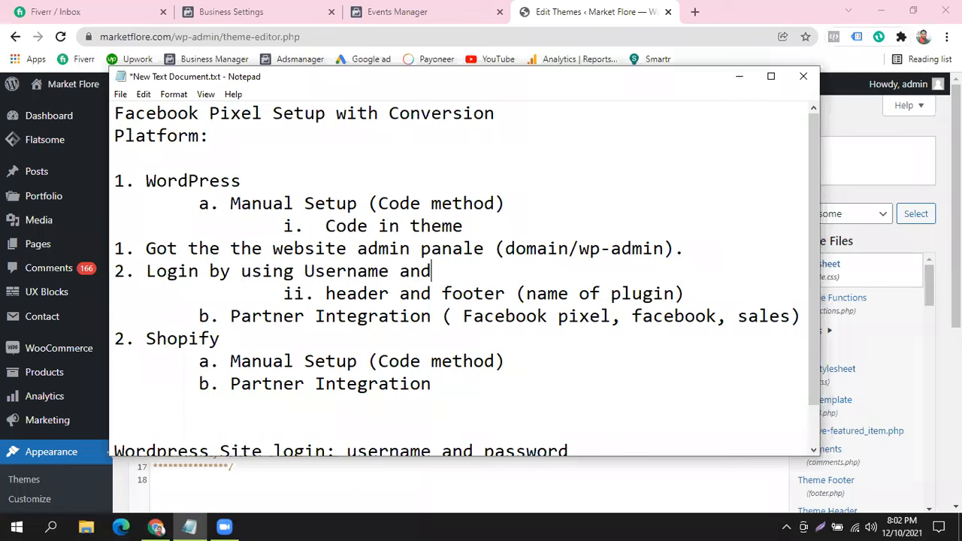
type(" Passs")
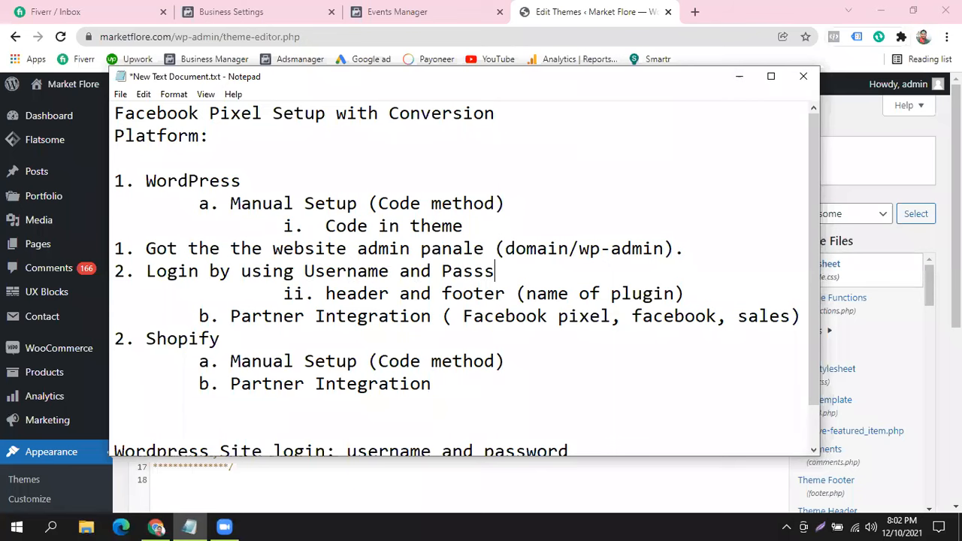
- Add the third instruction "3. Go to Appearance - theme editor", spelling "Appearance" correctly
key("Return")
type("3.")
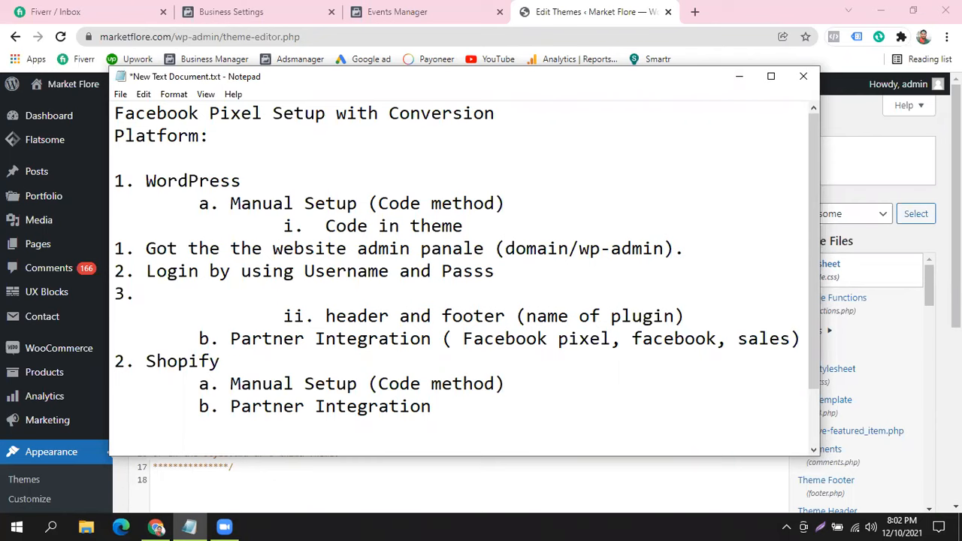
type("Go to Ap")
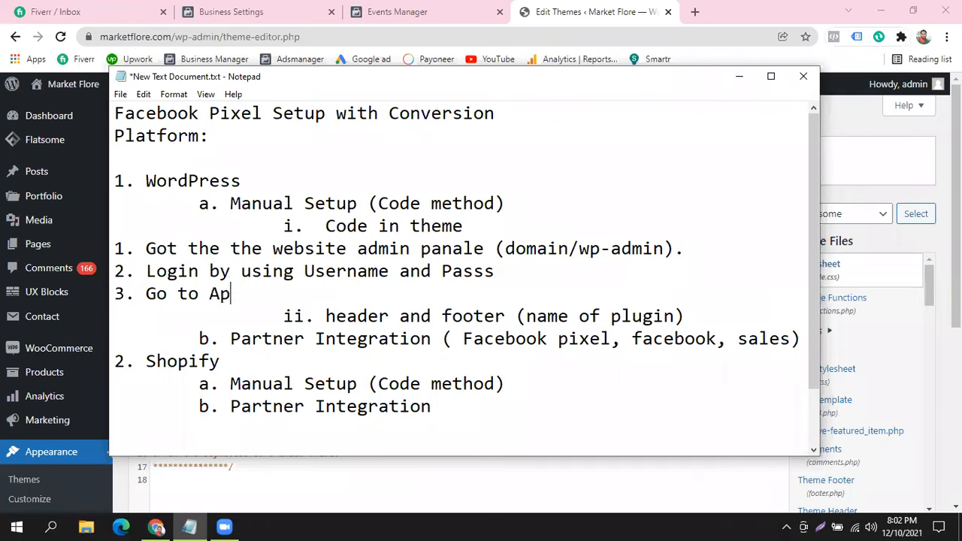
type("parence")
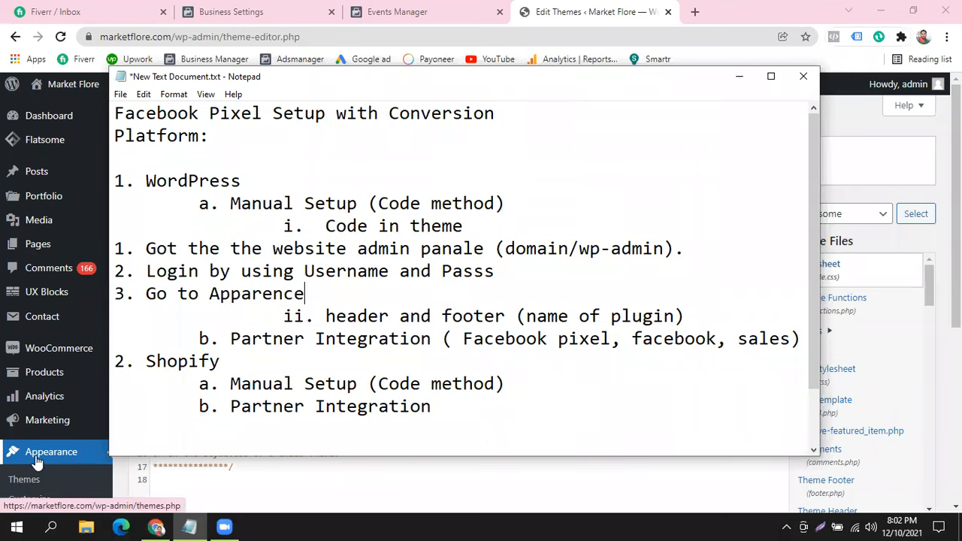
left_click(245, 293)
type("e")
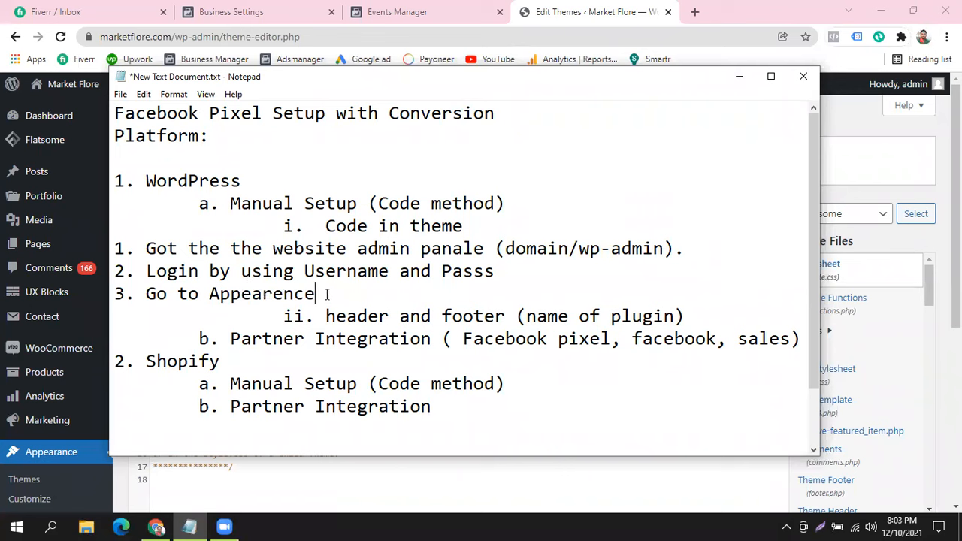
left_click_drag(272, 295, 283, 294)
type("ance - them")
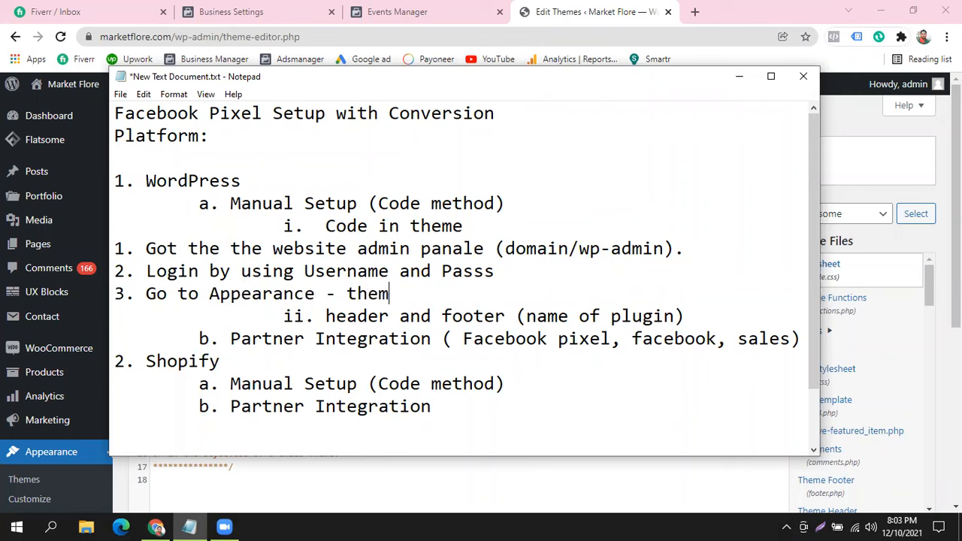
type("e edit")
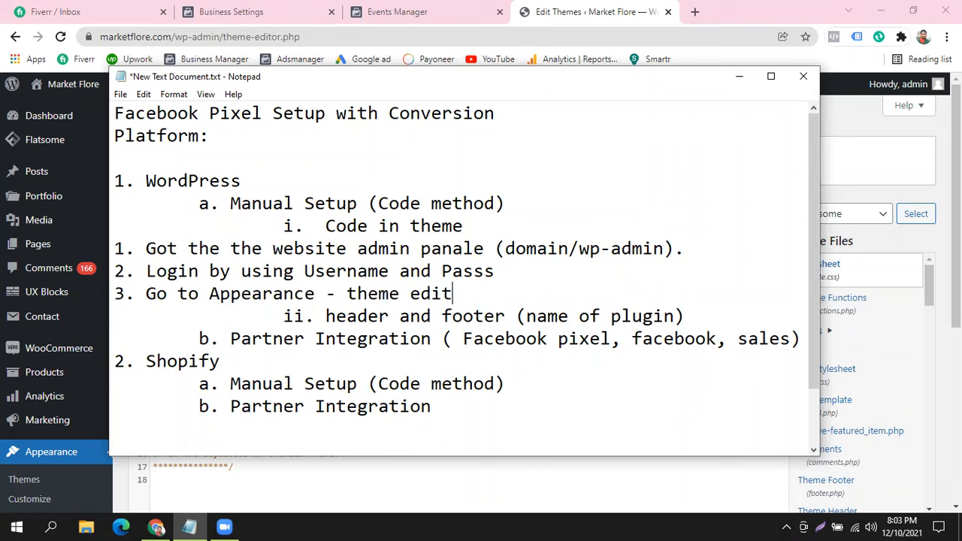
type("or")
- Insert blank lines between instruction 3 and the "ii. header and footer" sub-item, and return to the end of instruction 3
key("Return")
key("Return")
key("Return")
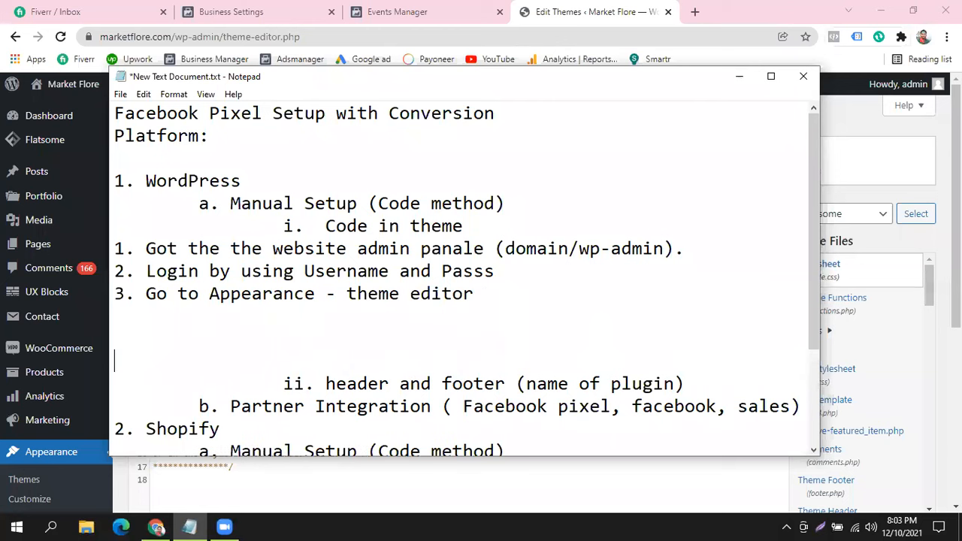
left_click(481, 294)
- Switch to the browser, open the Theme Editor and examine the Flatsome stylesheet (style.css)
scroll(35, 376, "down", 3)
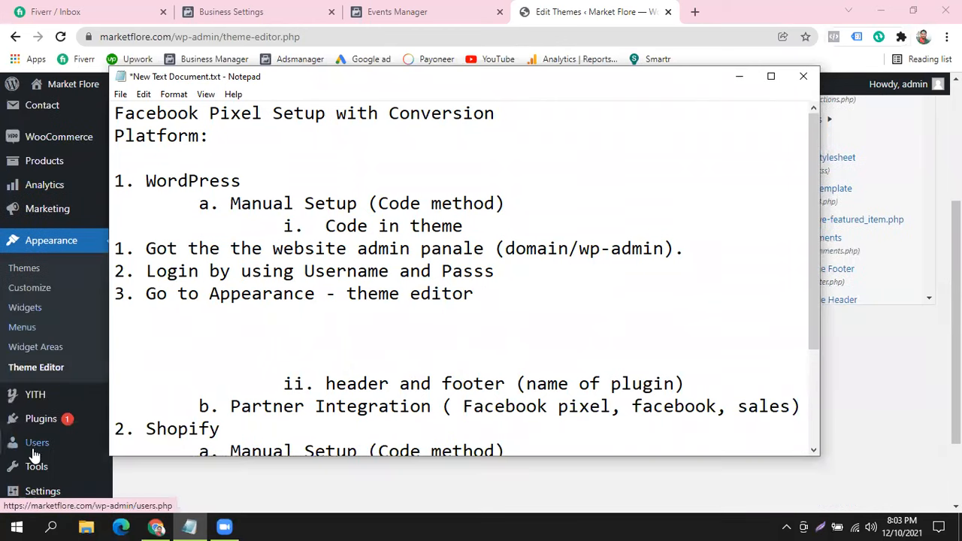
left_click(54, 370)
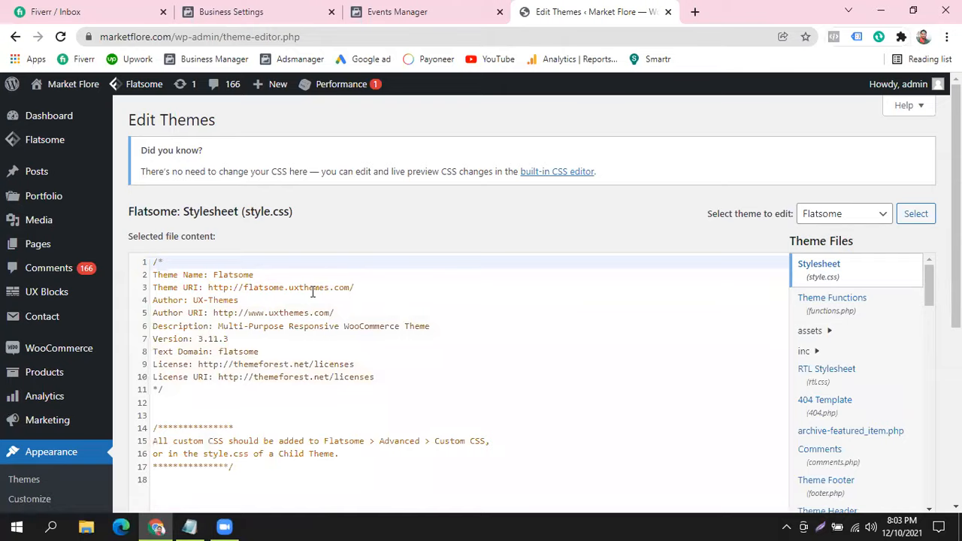
scroll(313, 291, "down", 3)
scroll(210, 263, "up", 2)
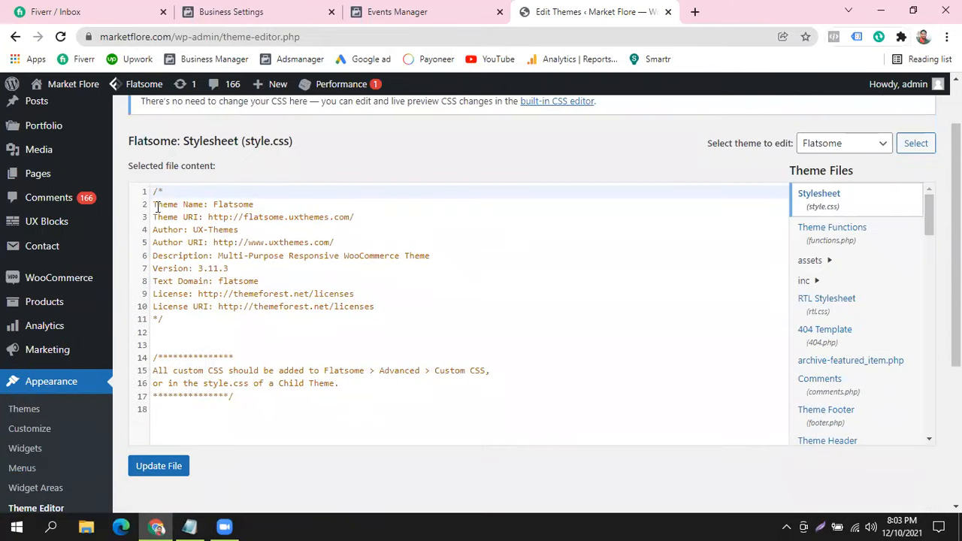
left_click_drag(155, 204, 239, 362)
left_click(408, 306)
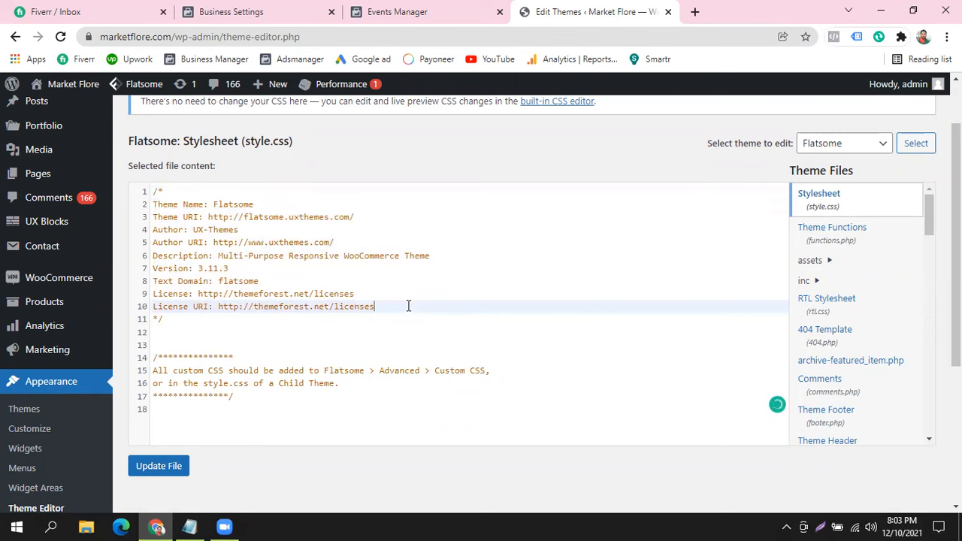
- Find the Theme Header file (header.php) among the Flatsome theme files and open it
scroll(902, 222, "down", 1)
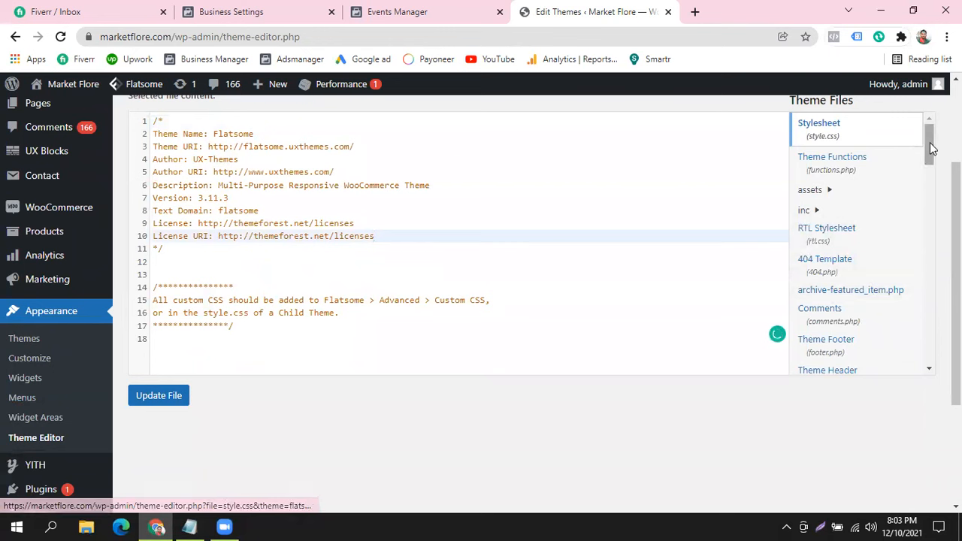
scroll(931, 162, "down", 1)
left_click_drag(930, 163, 931, 174)
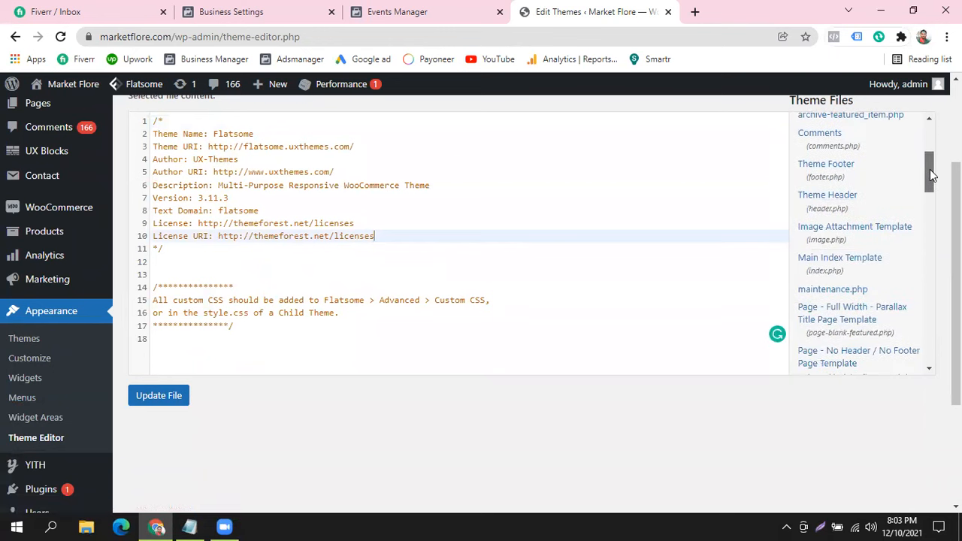
left_click(863, 202)
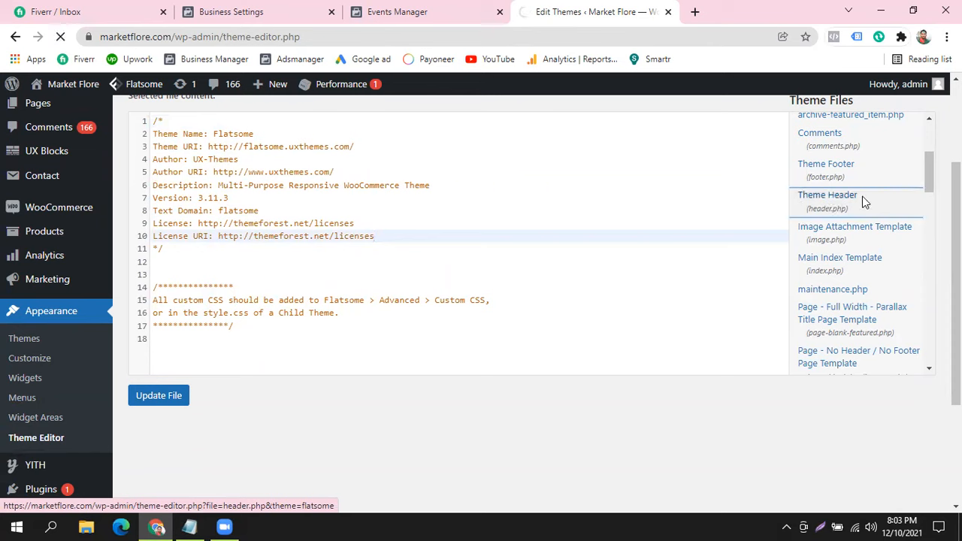
- Switch to the Notepad notes and add the line '4. Find out the "Theme Header" and click on it.'
left_click(189, 526)
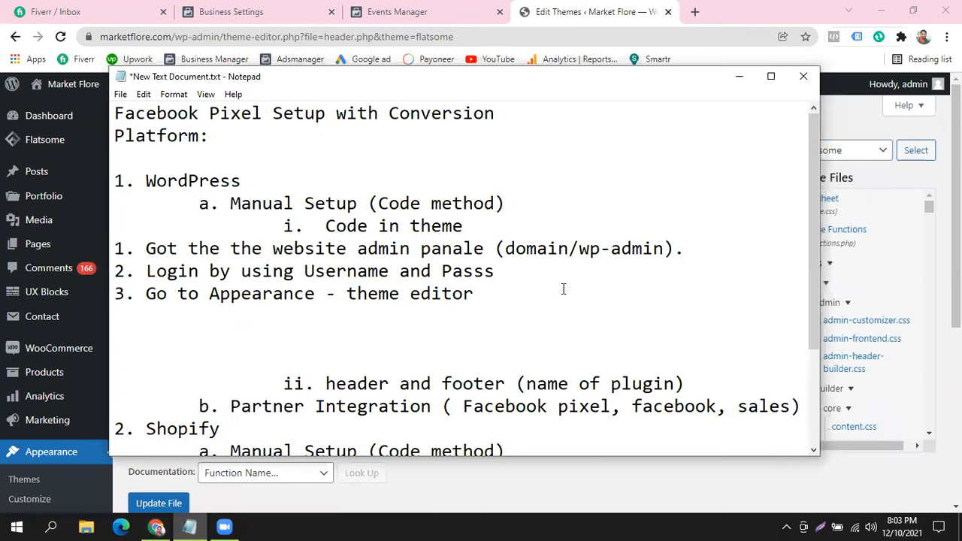
key("Return")
type("4. ")
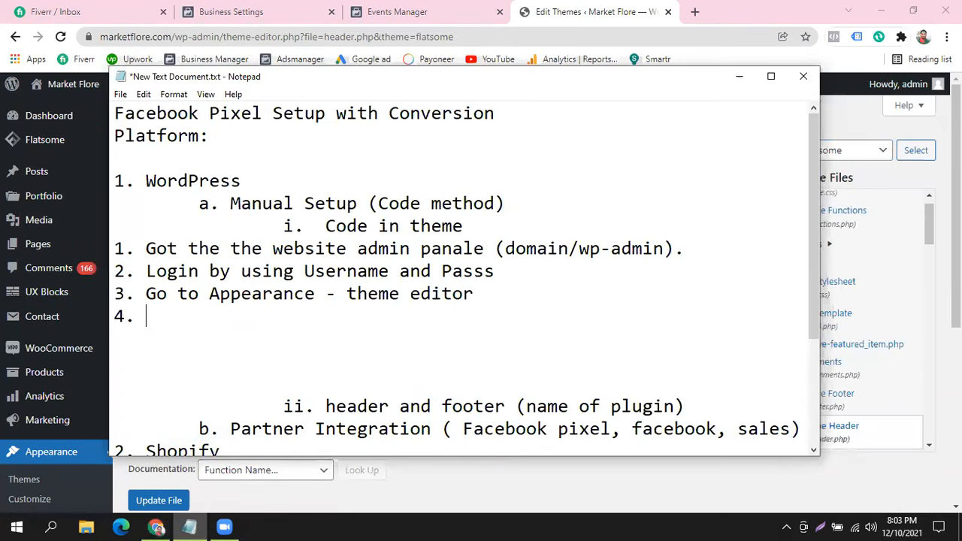
type("Find o")
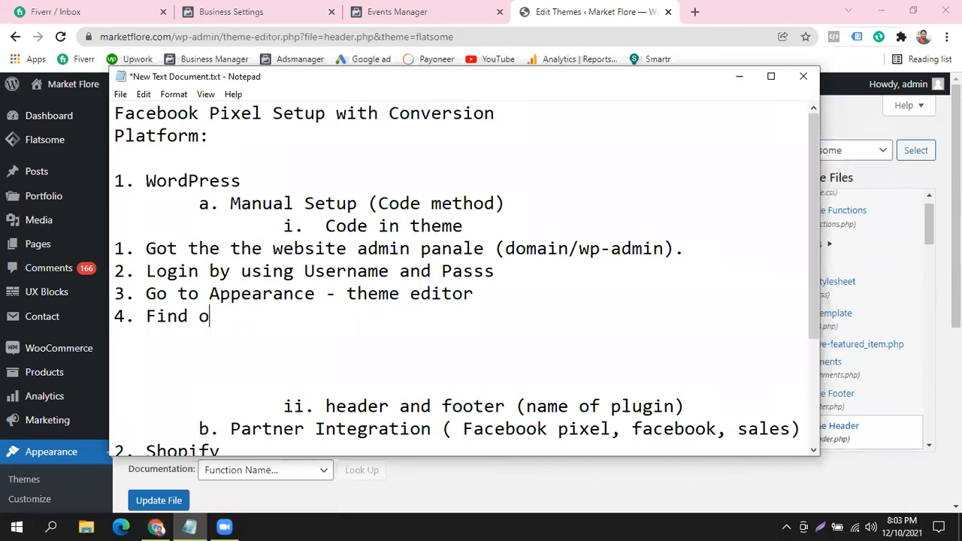
type("ut the Theme")
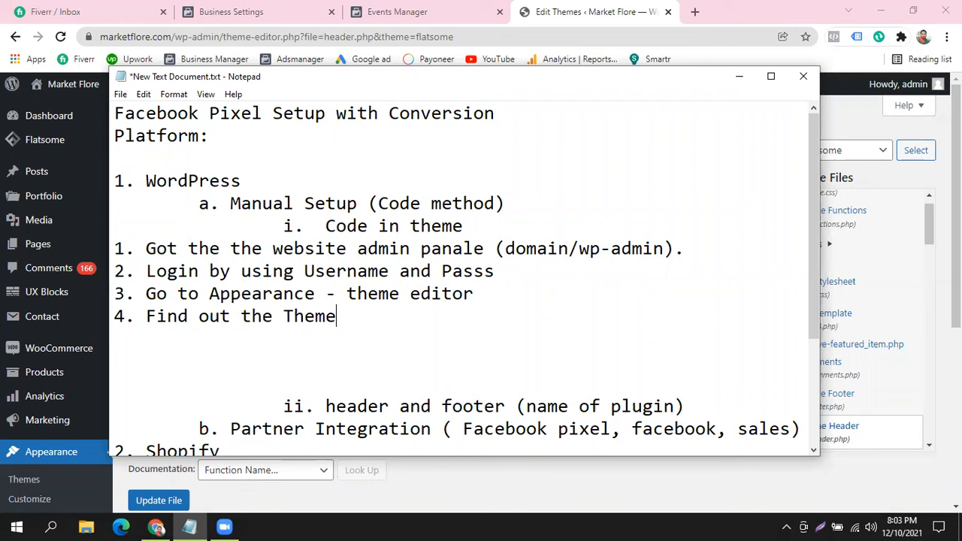
type(" Header\"")
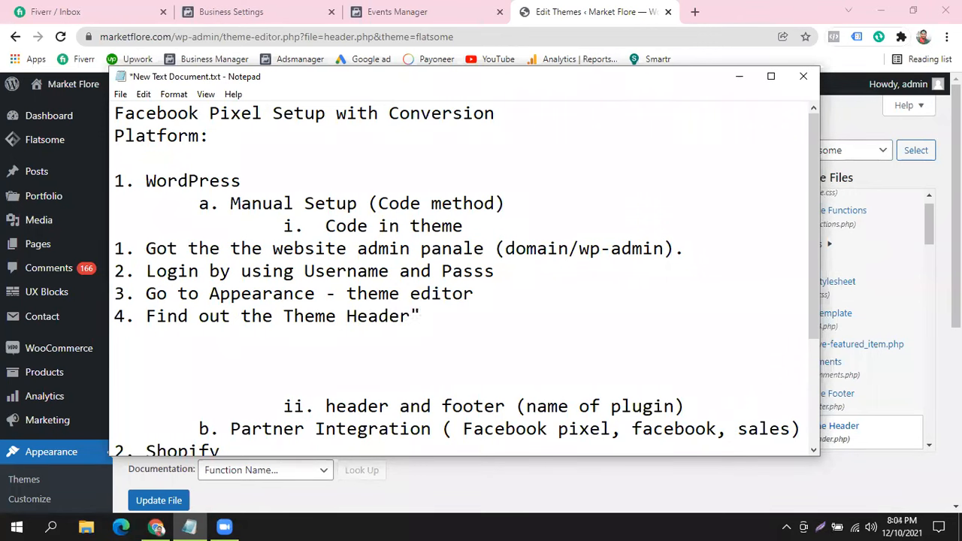
left_click(283, 316)
type("\"")
left_click(471, 313)
type("and click on it.")
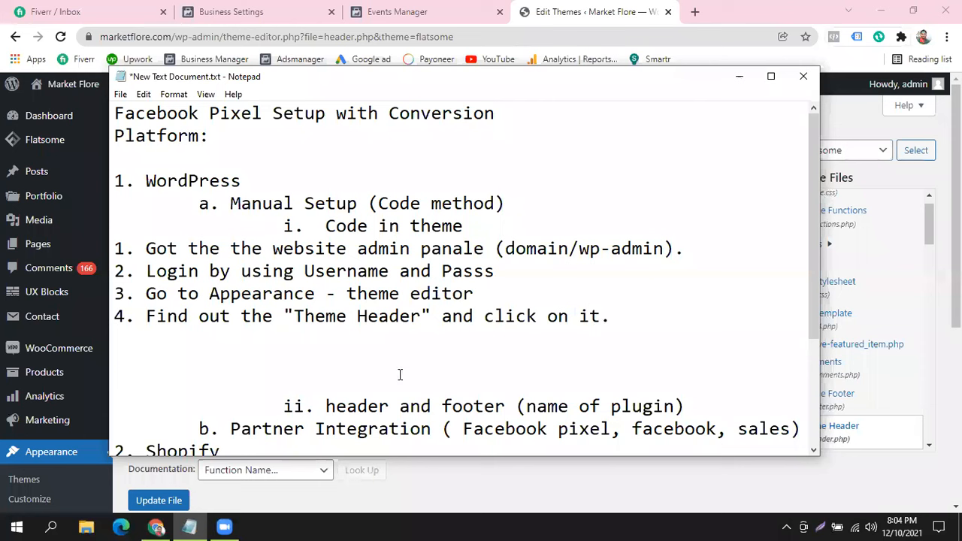
- Highlight the words "Theme Header" in instruction 4 to review them
left_click_drag(295, 315, 423, 318)
left_click(424, 318)
left_click_drag(358, 316, 423, 317)
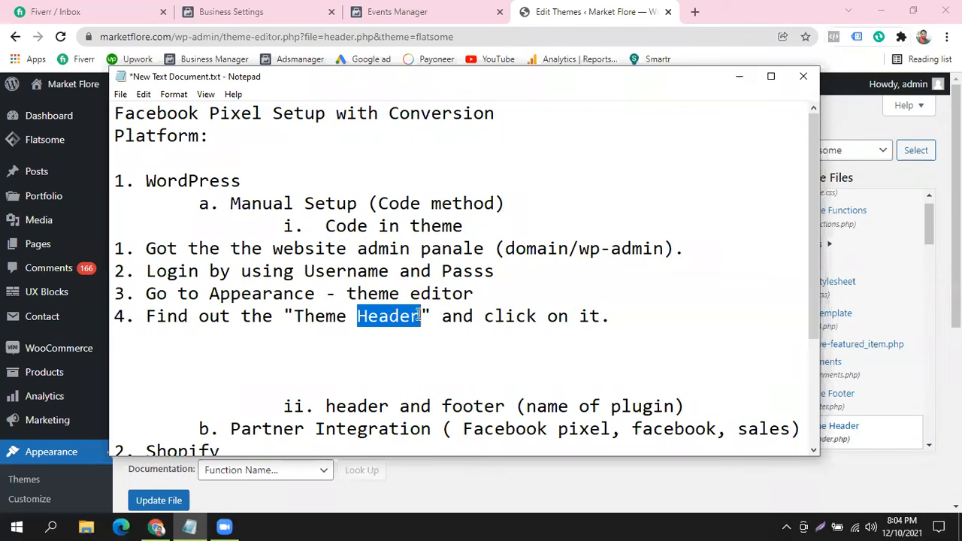
- Review the wording of instruction 4 in the notes and start a new line numbered "5." below it
left_click(389, 316)
left_click_drag(489, 316, 636, 320)
left_click(702, 303)
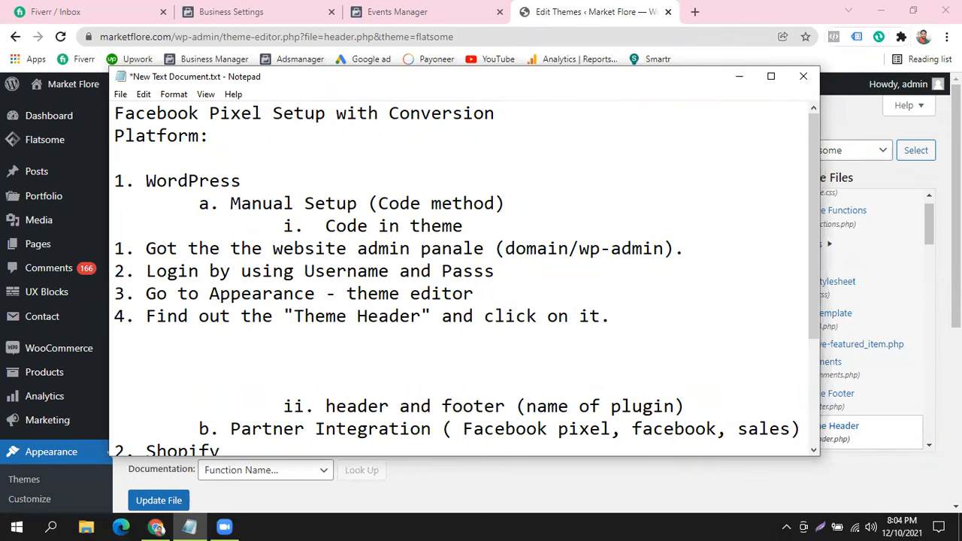
key("Return")
type("5.")
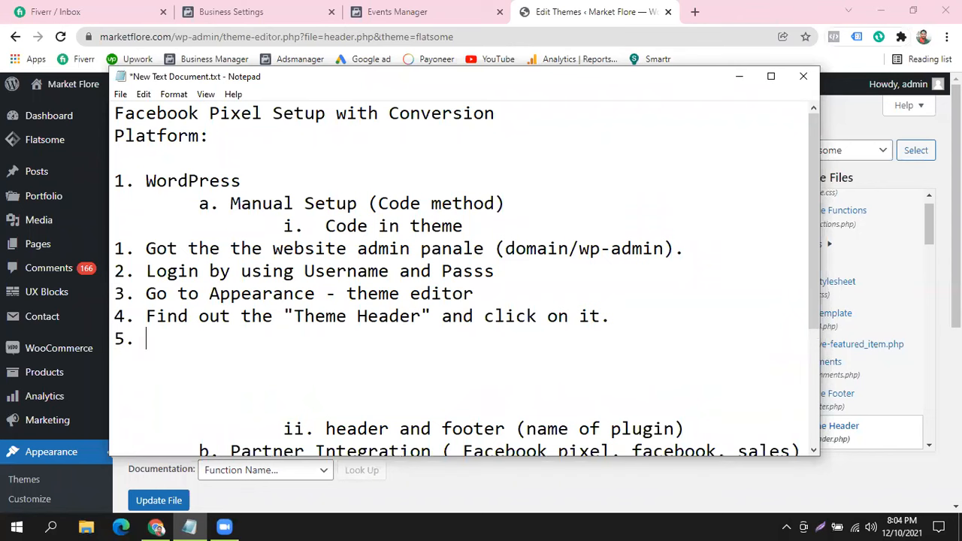
- Switch to the browser and look through the opening code of the Flatsome Theme Header file (header.php)
left_click(562, 9)
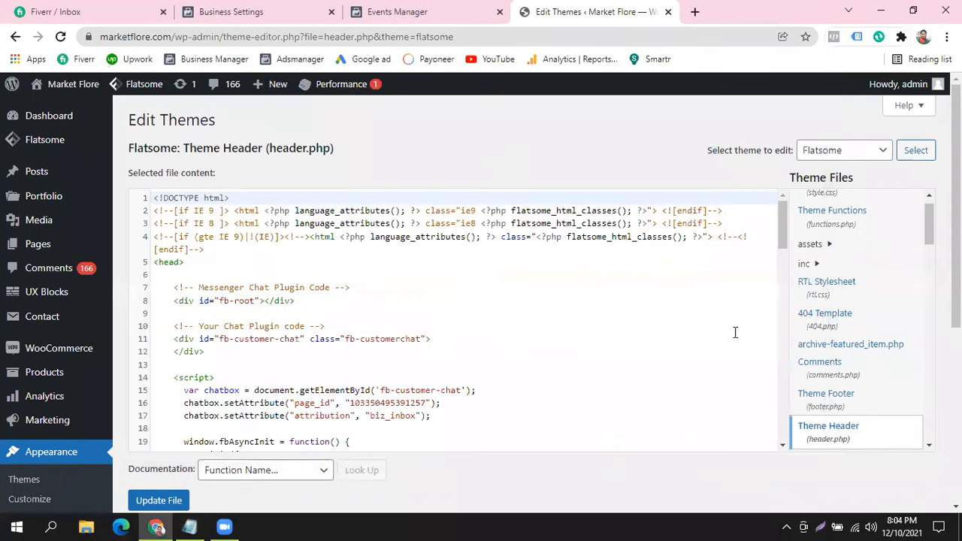
scroll(864, 323, "up", 1)
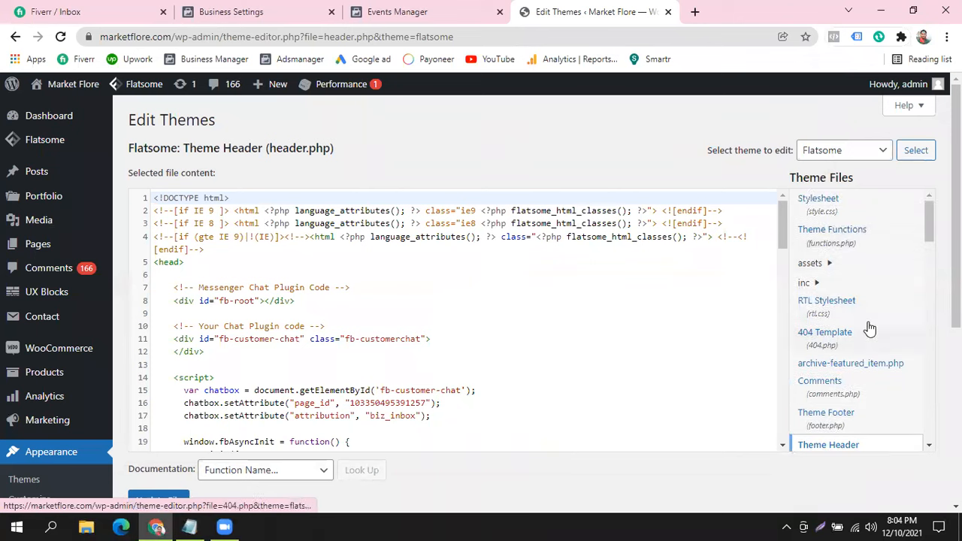
scroll(191, 258, "down", 4)
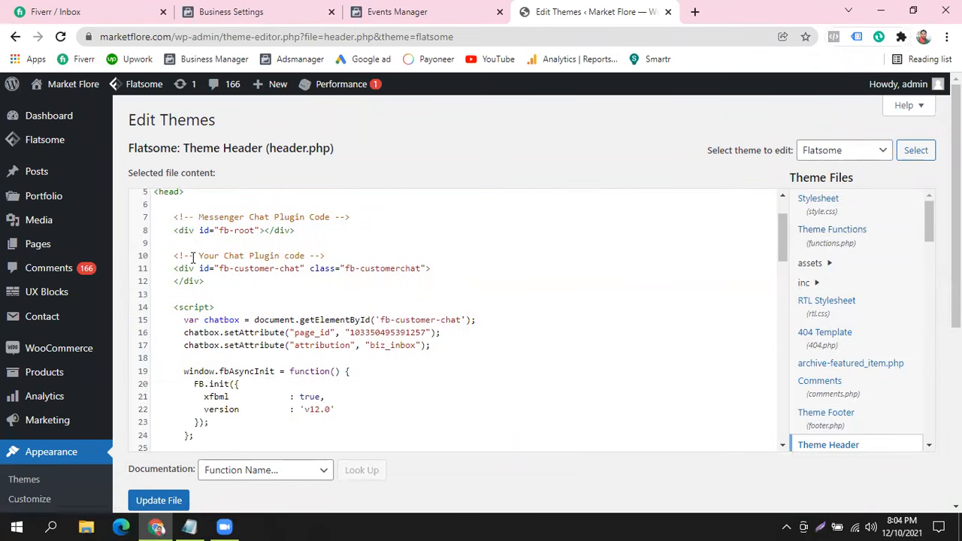
scroll(199, 275, "down", 2)
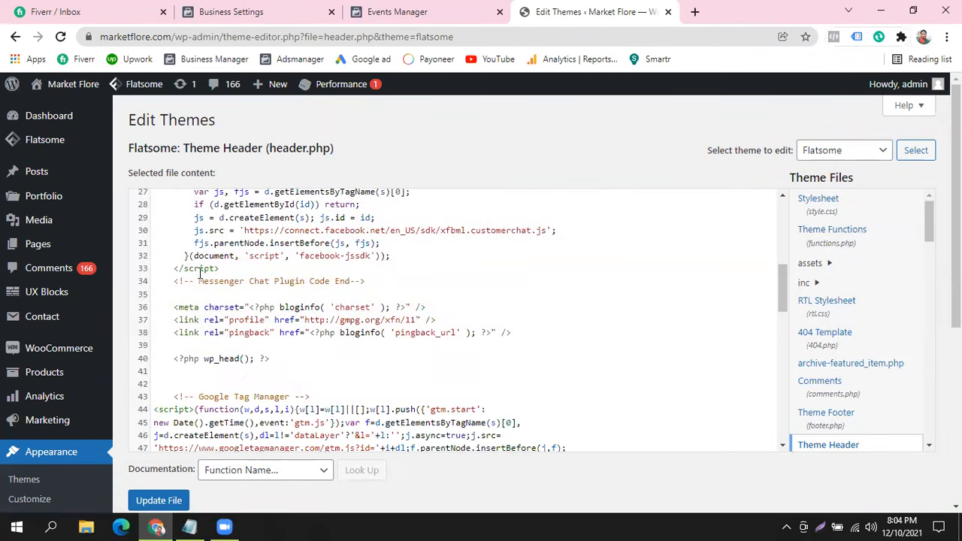
- Return to the Install Pixel instructions in Business Settings and highlight the note on where to paste the base code
left_click(419, 7)
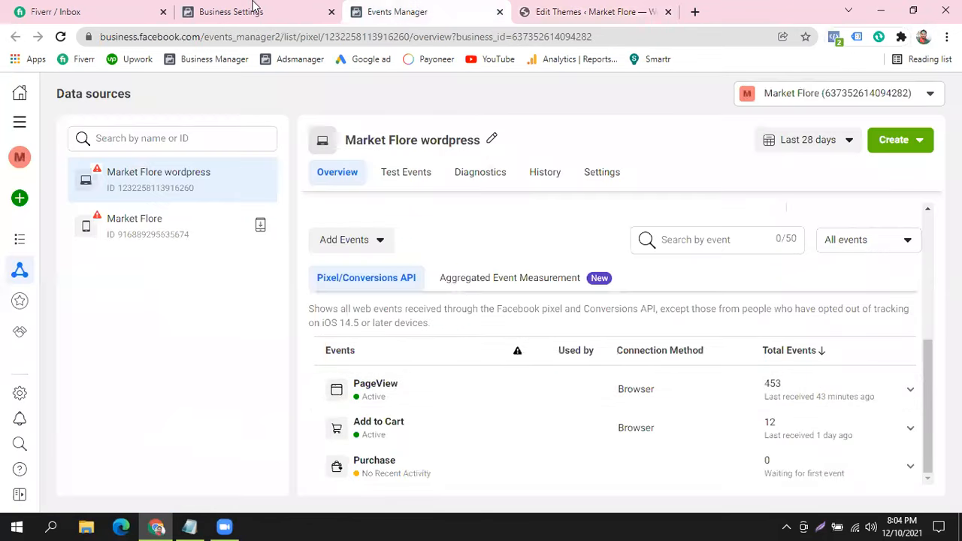
key("ctrl+shift+Tab")
scroll(565, 226, "up", 3)
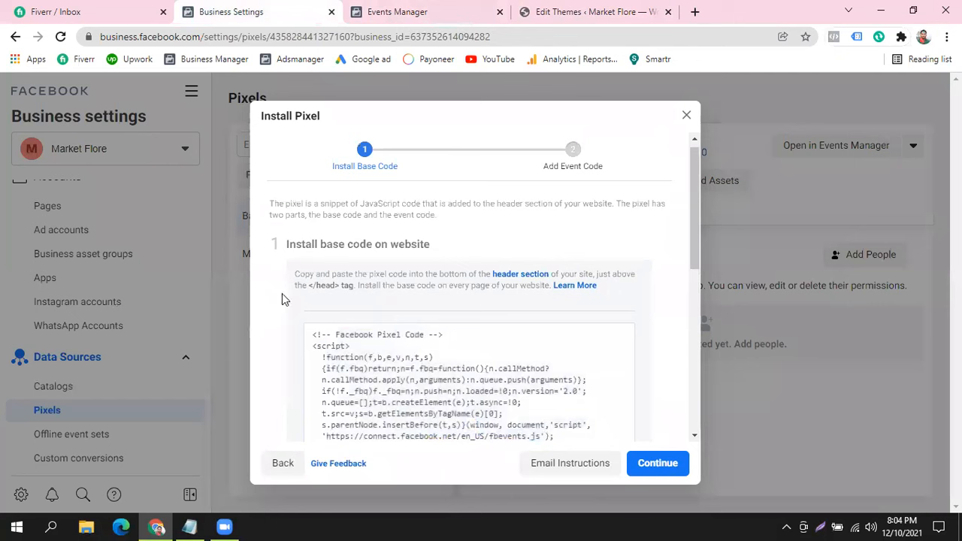
left_click_drag(293, 276, 549, 276)
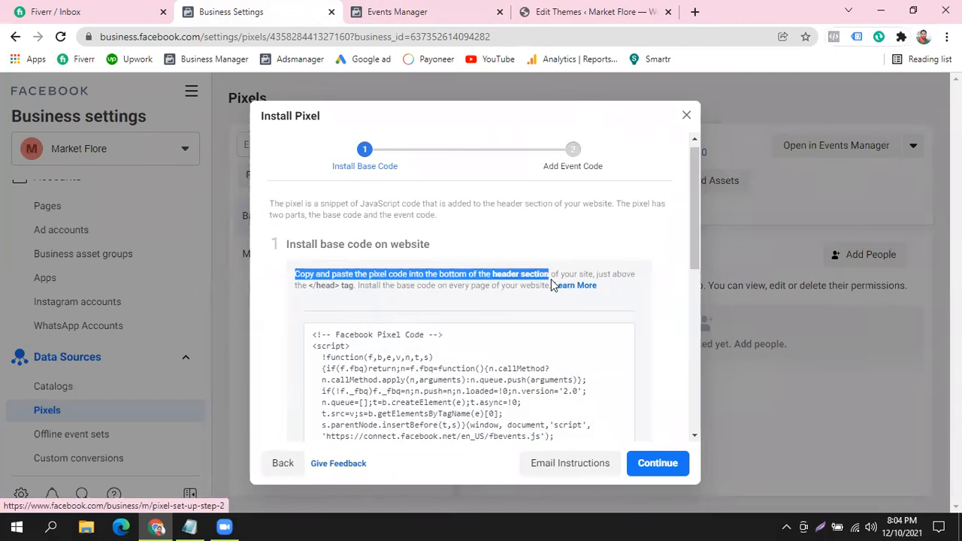
left_click(624, 275)
left_click_drag(301, 288, 334, 290)
left_click_drag(334, 290, 337, 291)
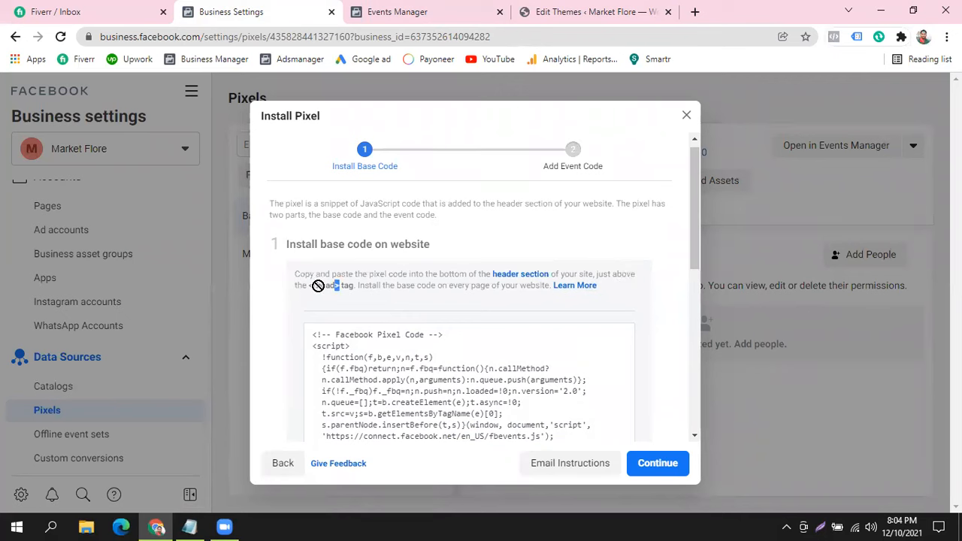
- Copy the "</head>" tag text from the instructions and search the theme editor page for it
left_click_drag(311, 288, 340, 288)
right_click(325, 292)
left_click(338, 300)
left_click(578, 11)
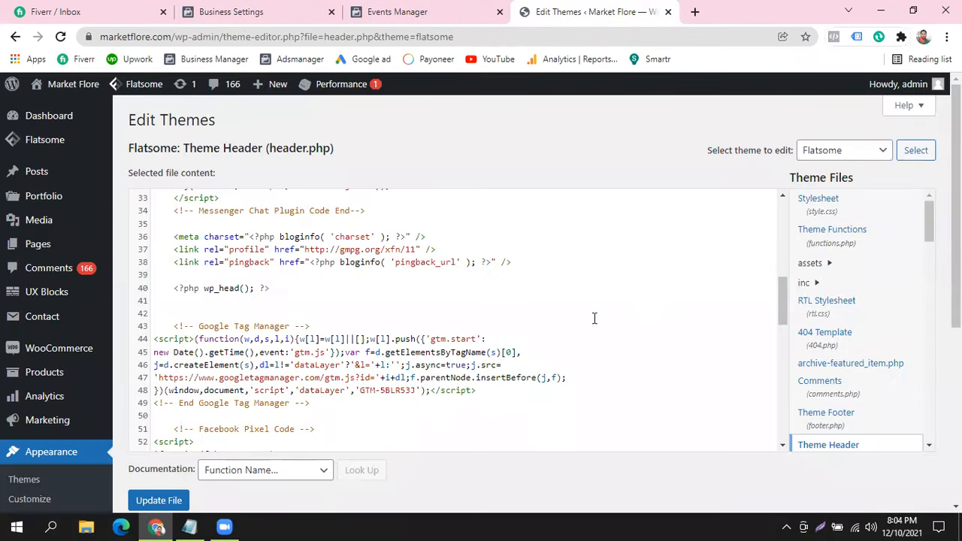
key("ctrl+f")
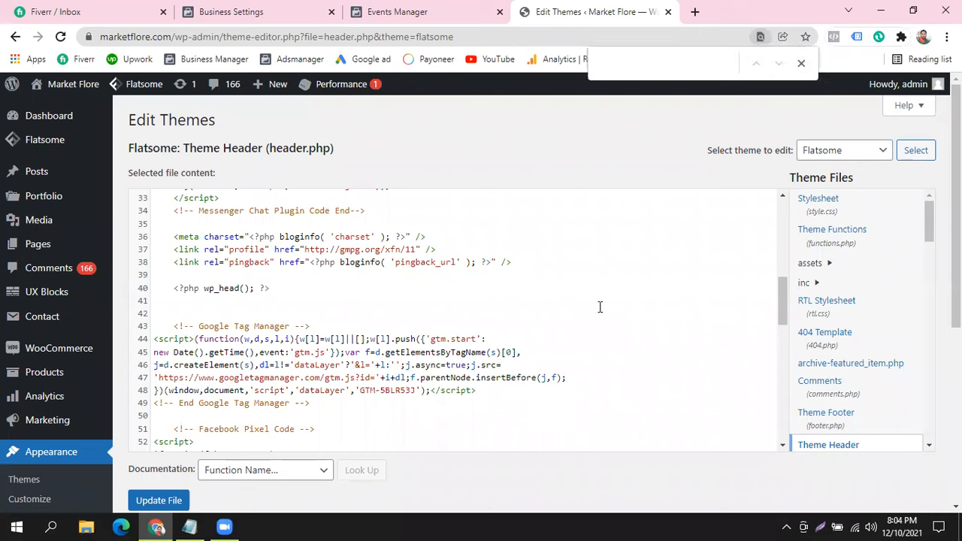
key("ctrl+v")
left_click(801, 63)
- Locate the closing </head> tag in the header.php code and highlight it
scroll(286, 307, "down", 5)
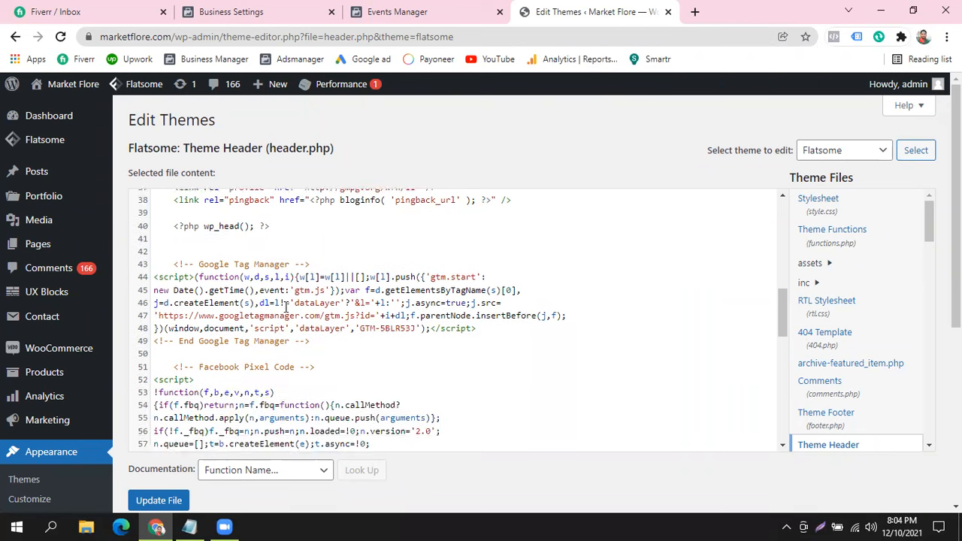
scroll(286, 306, "down", 3)
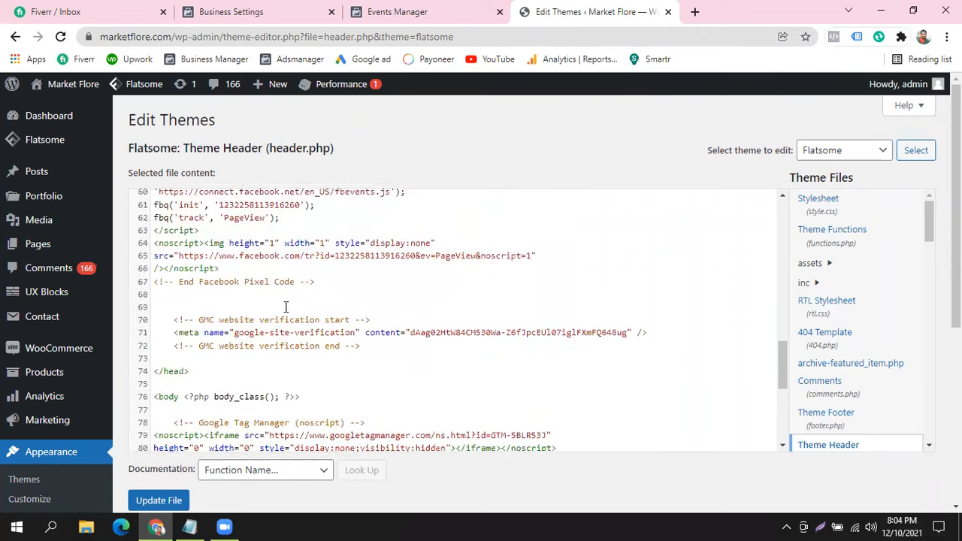
left_click(171, 301)
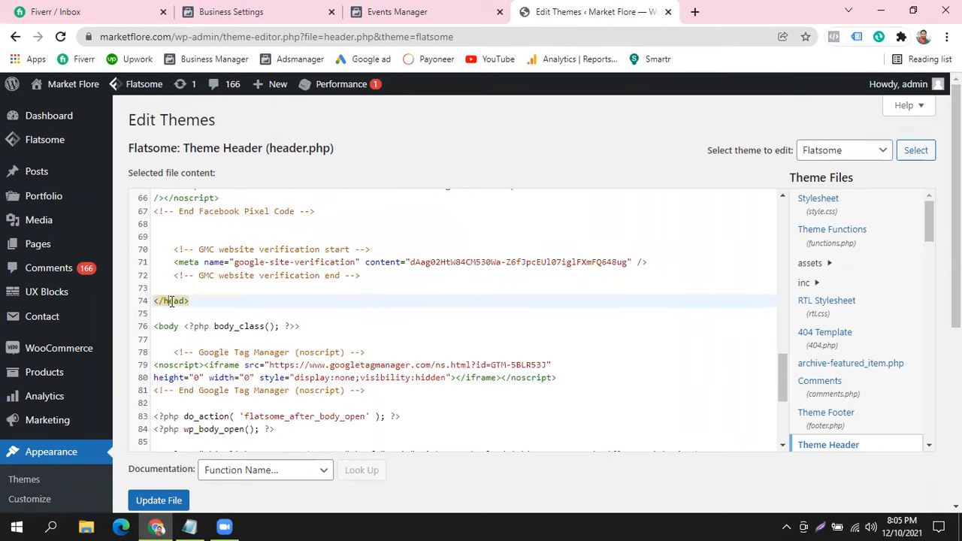
left_click(199, 302)
left_click_drag(200, 302, 149, 303)
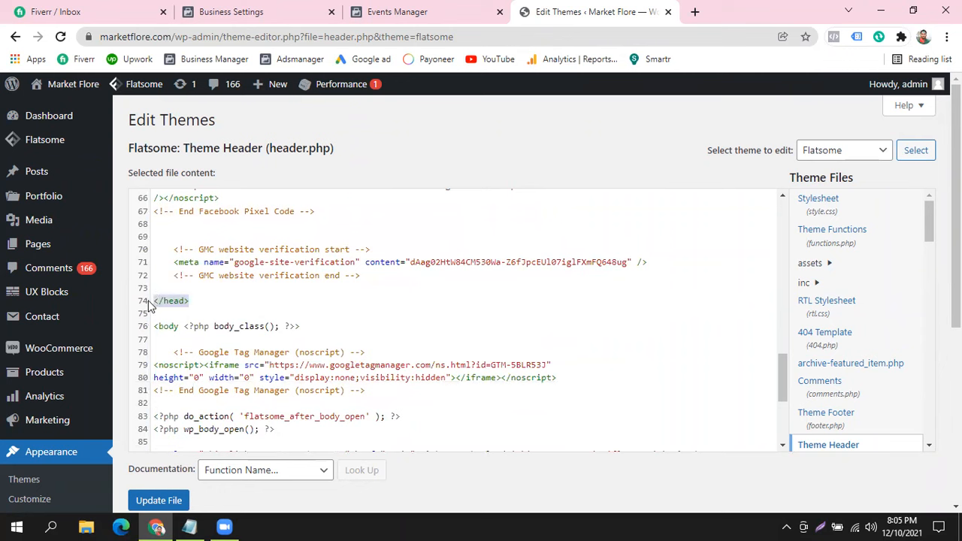
left_click(223, 300)
- Highlight the existing Facebook Pixel code block in header.php, from its opening comment to its end comment
scroll(286, 300, "up", 2)
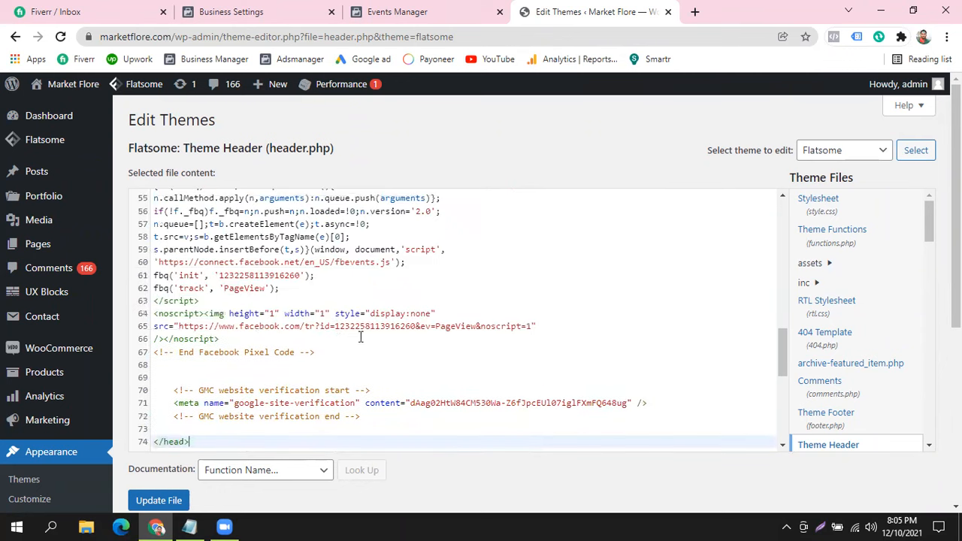
left_click_drag(332, 354, 146, 368)
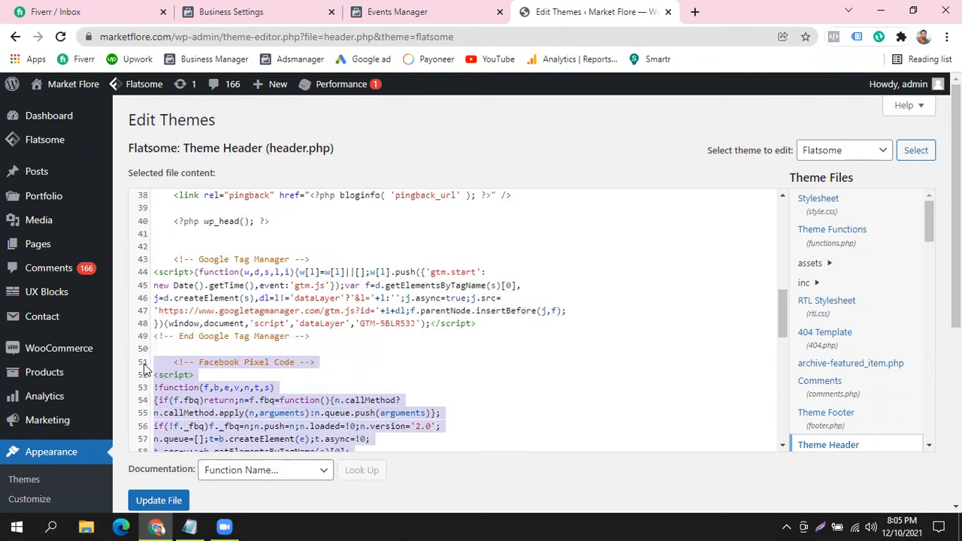
left_click(379, 363)
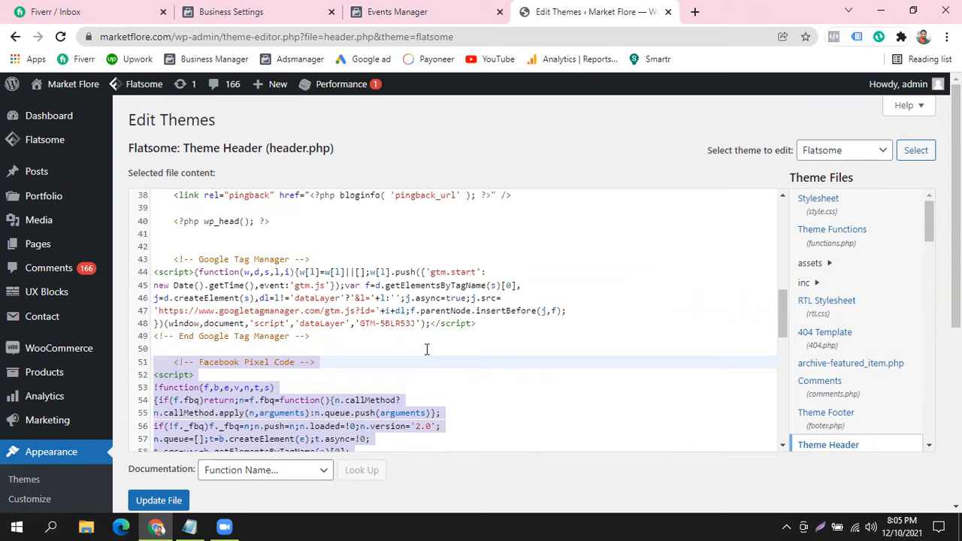
scroll(426, 348, "down", 3)
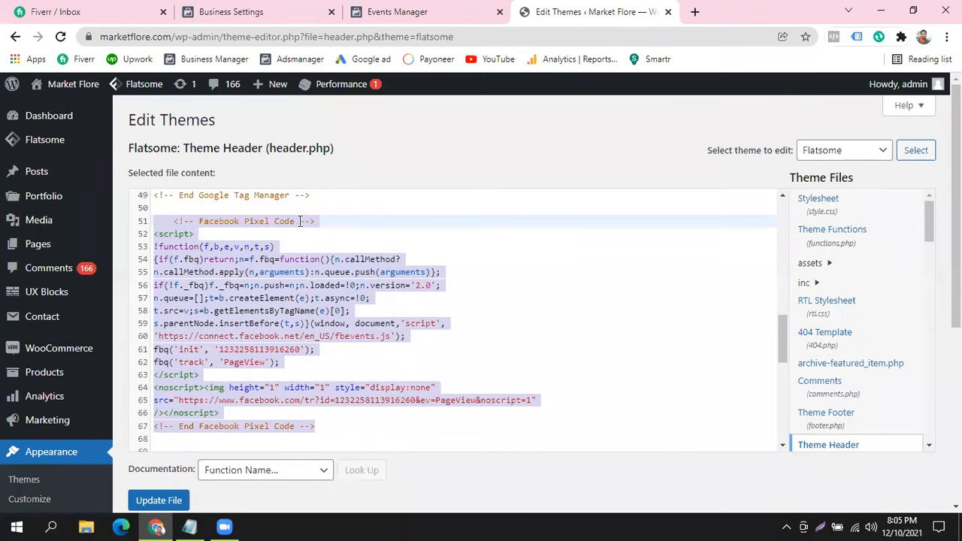
- Comment out the existing Facebook Pixel code by moving "-->" from its opening comment to after </noscript> on line 66
left_click(300, 221)
double_click(301, 221)
right_click(302, 223)
left_click(334, 257)
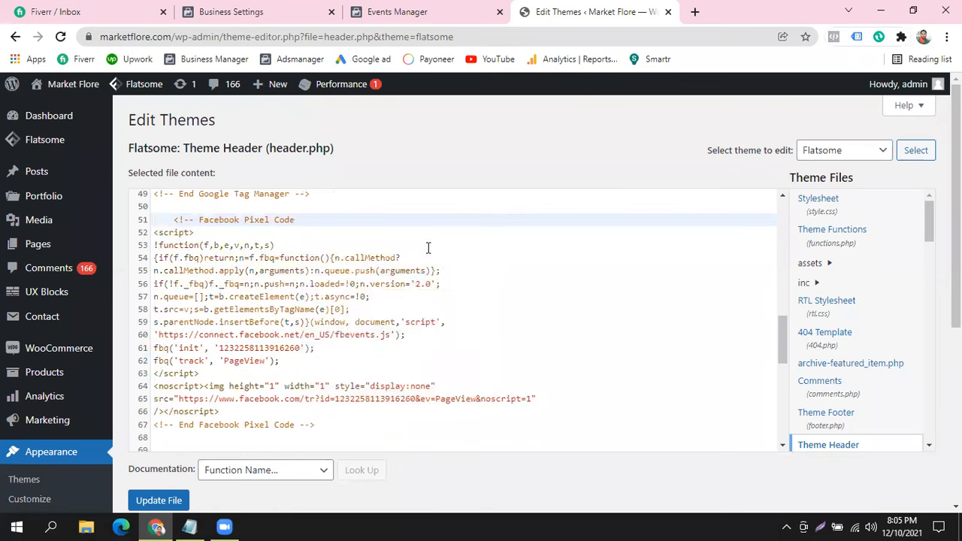
scroll(428, 248, "down", 3)
left_click(230, 271)
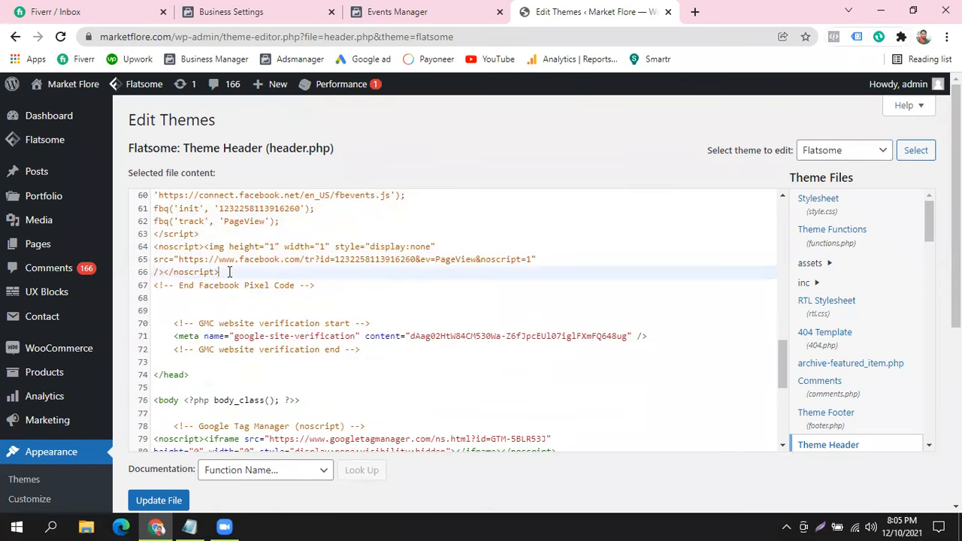
right_click(230, 272)
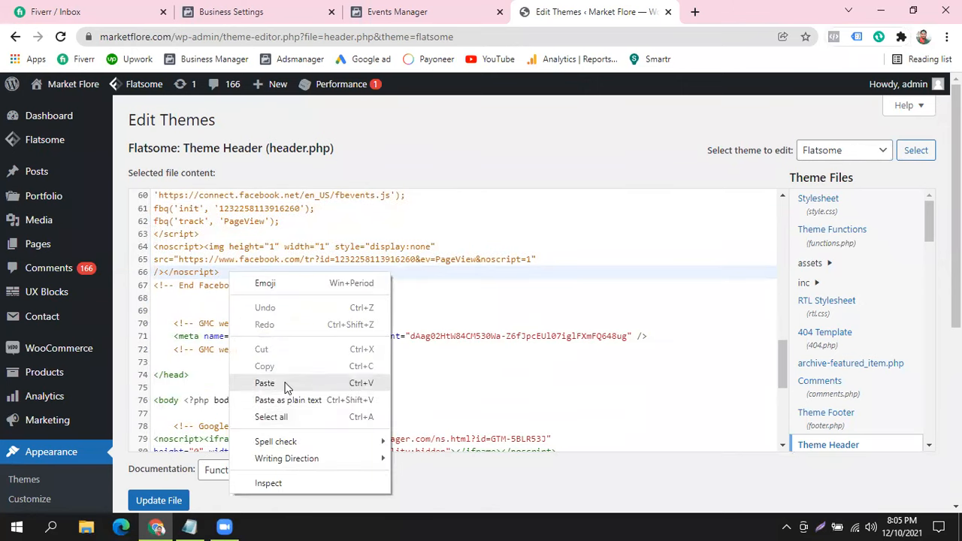
left_click(264, 384)
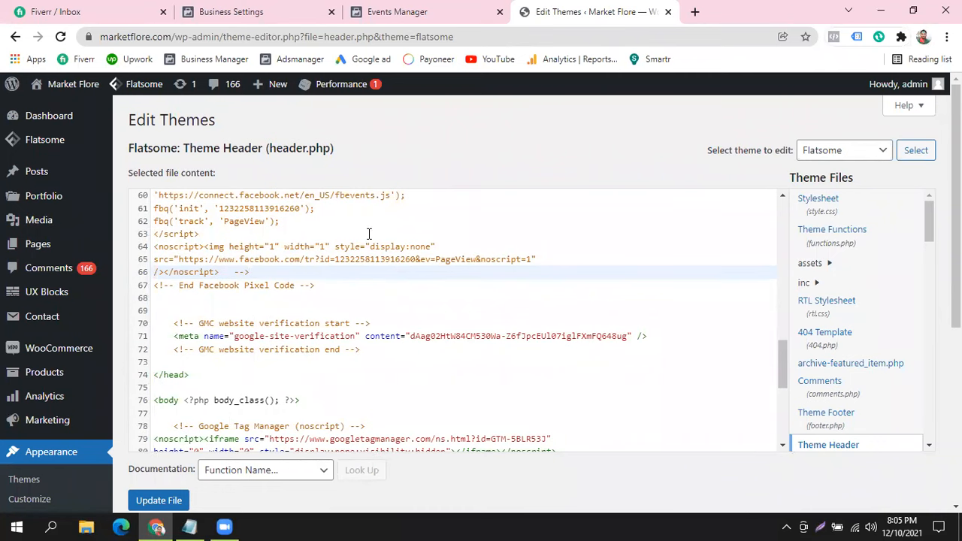
- Insert ten blank lines directly above the closing </head> tag and place the cursor among them on line 77
scroll(372, 240, "up", 4)
scroll(194, 301, "down", 1)
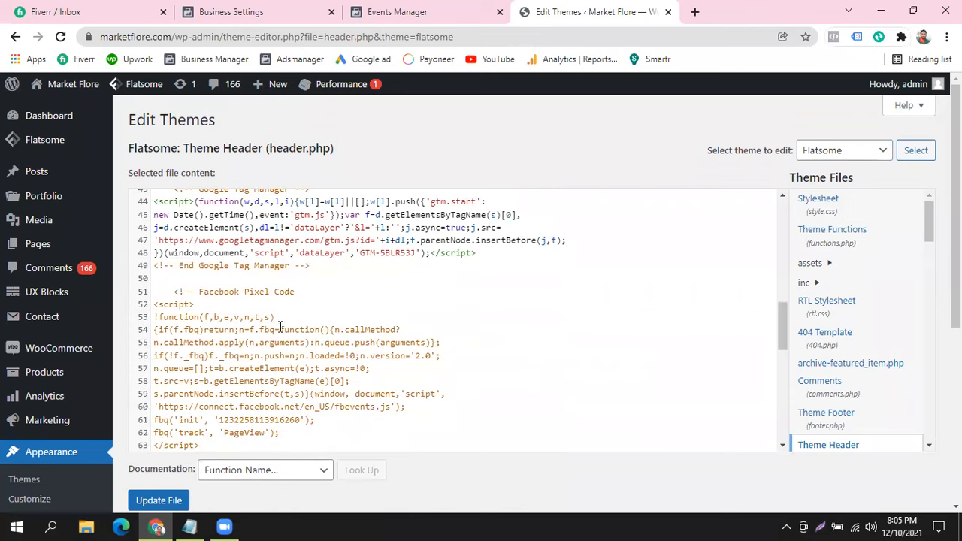
scroll(280, 330, "down", 2)
scroll(237, 388, "down", 1)
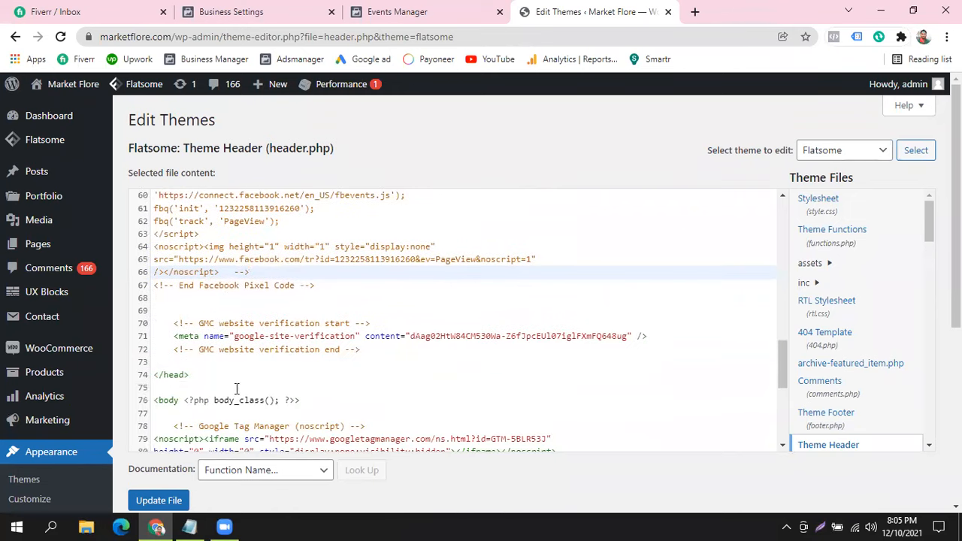
left_click(170, 374)
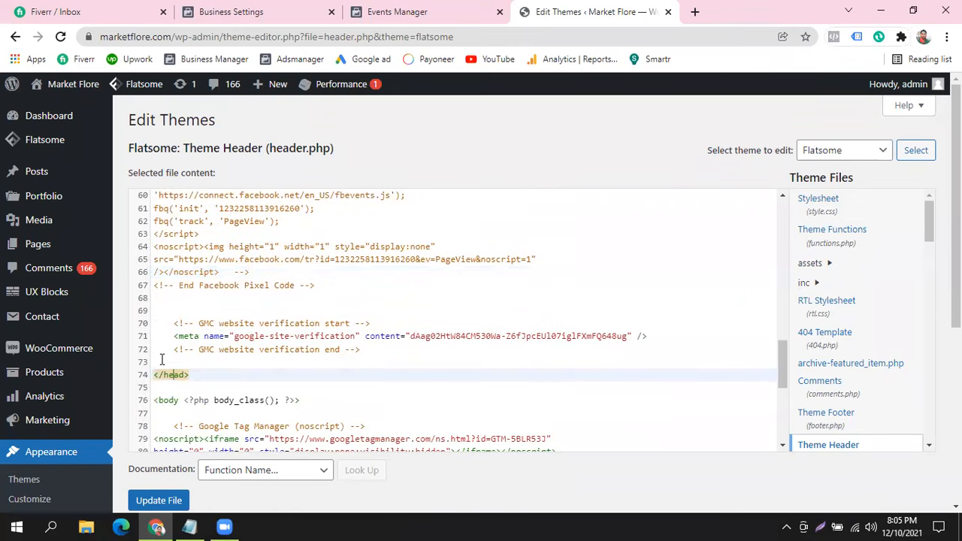
left_click(167, 360)
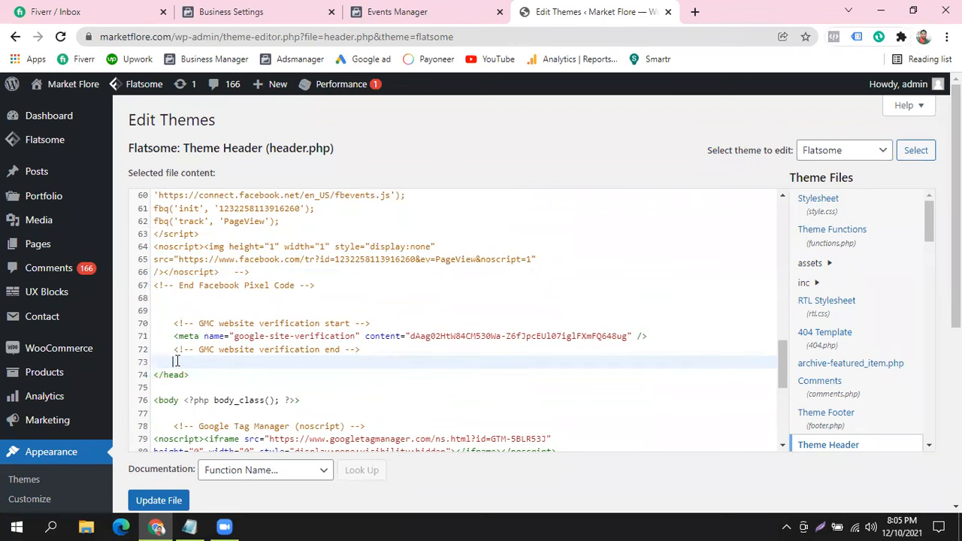
key("Return")
key("Return")
key("Return")
key("Return")
key("Return")
key("Return")
key("Return")
key("Up")
key("Up")
key("Up")
key("Up")
key("Up")
scroll(178, 354, "down", 3)
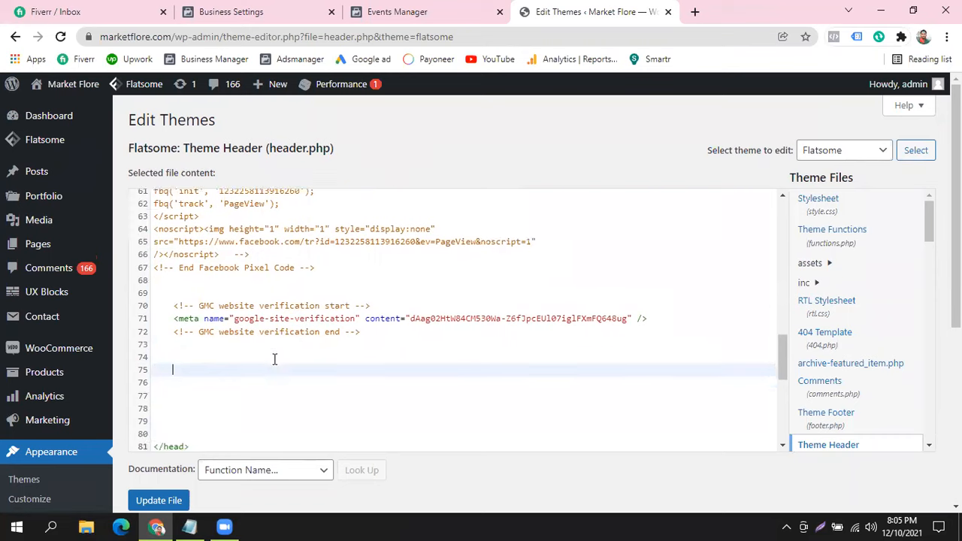
key("Return")
key("Return")
key("Return")
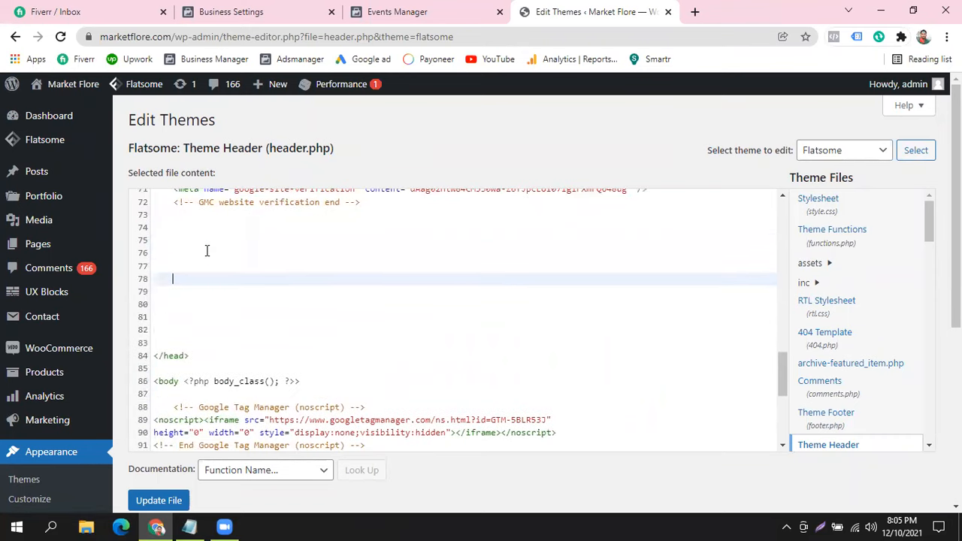
key("Up")
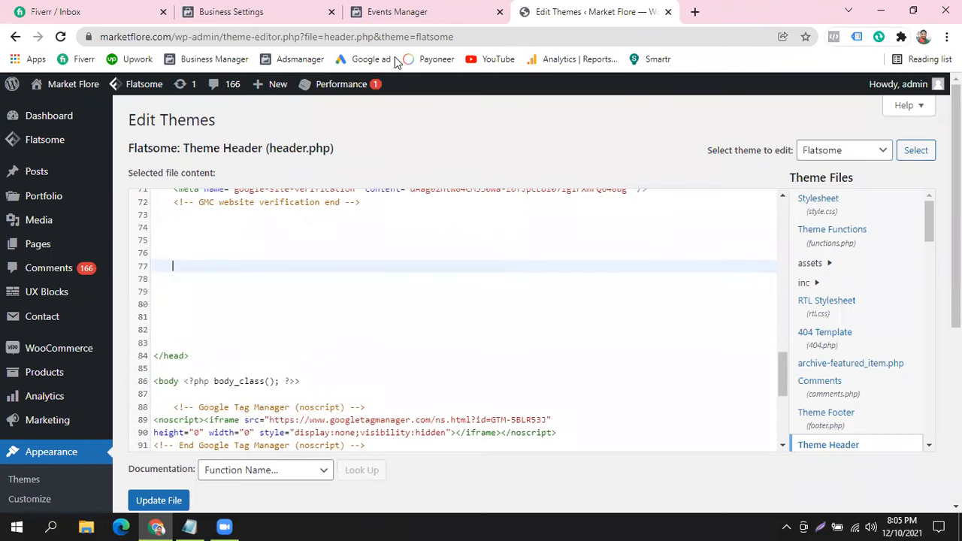
- Copy the pixel base code from the Install Pixel dialog in Business Settings and paste it on line 77 of header.php
left_click(398, 12)
left_click(237, 9)
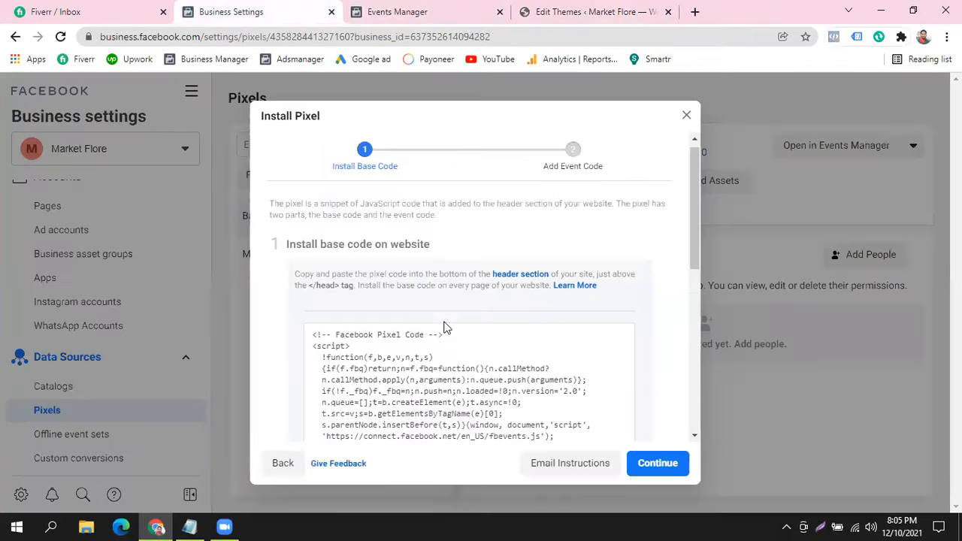
scroll(676, 306, "down", 2)
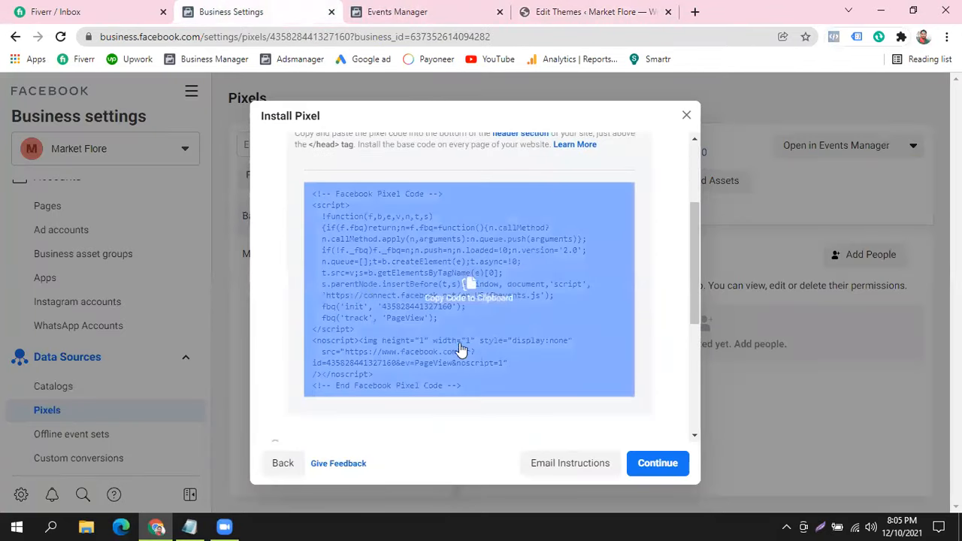
left_click(469, 287)
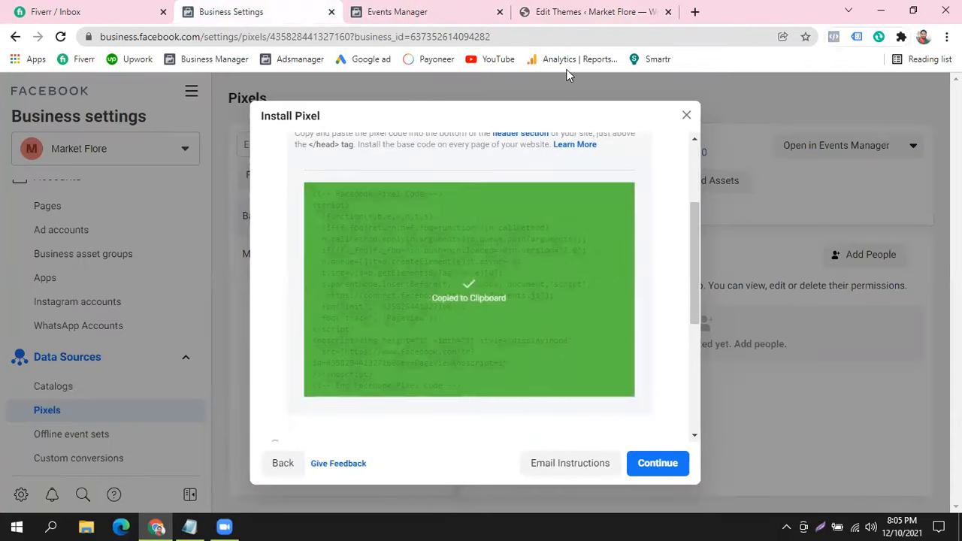
left_click(572, 11)
right_click(179, 267)
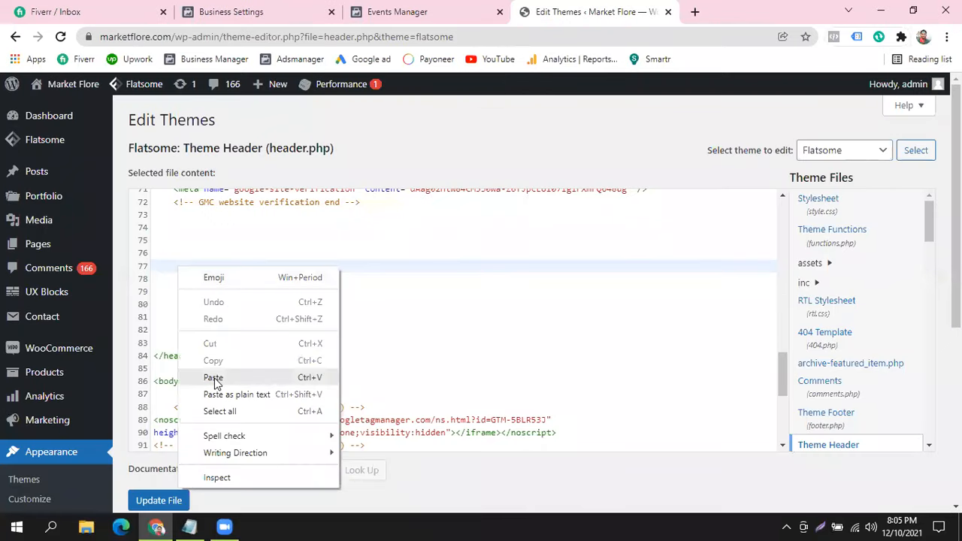
left_click(214, 378)
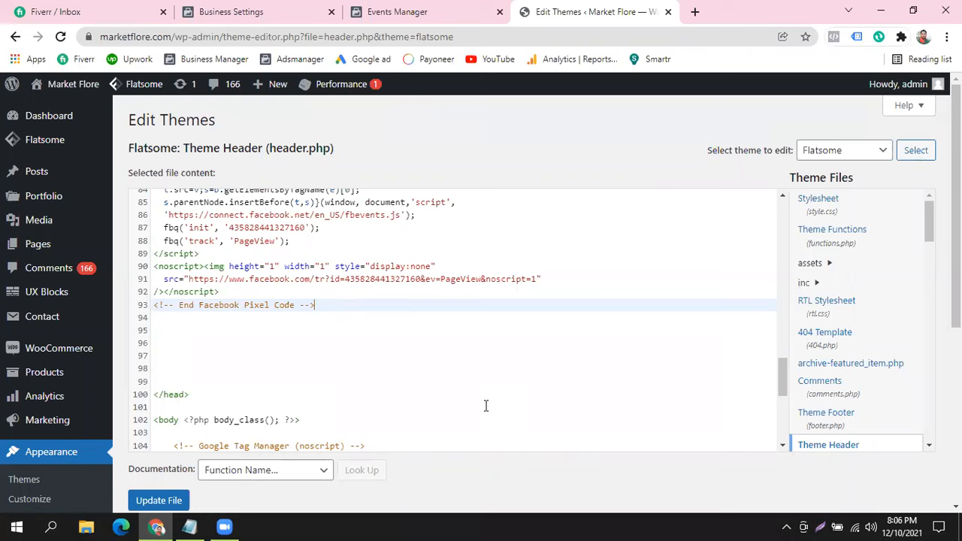
- Switch to Notepad and complete instruction 5 as: Before the "</head>" past the code
left_click(468, 526)
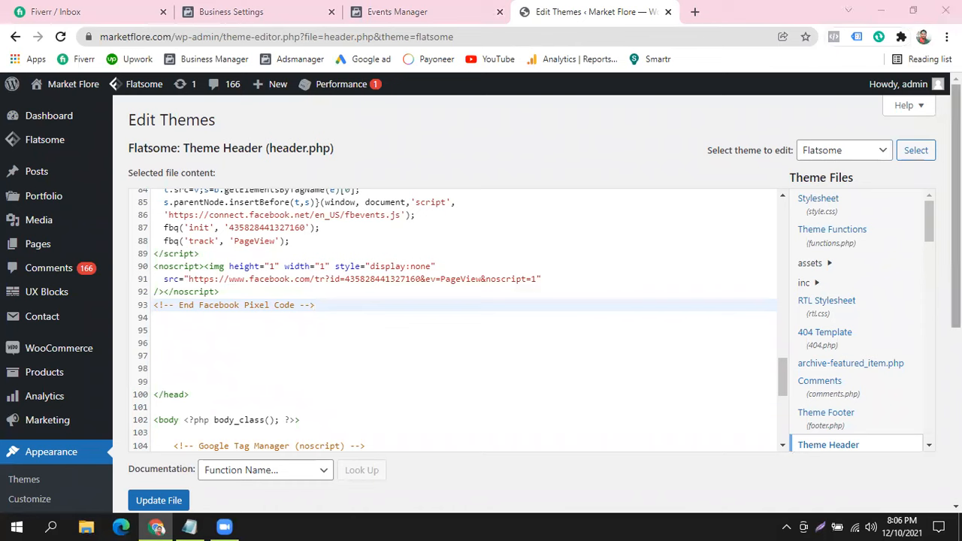
left_click(189, 527)
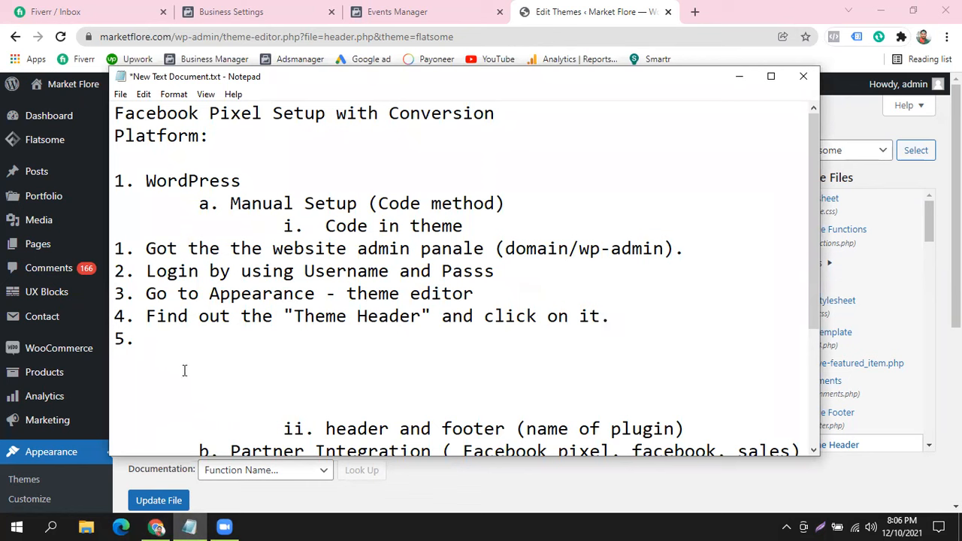
type("Before the ")
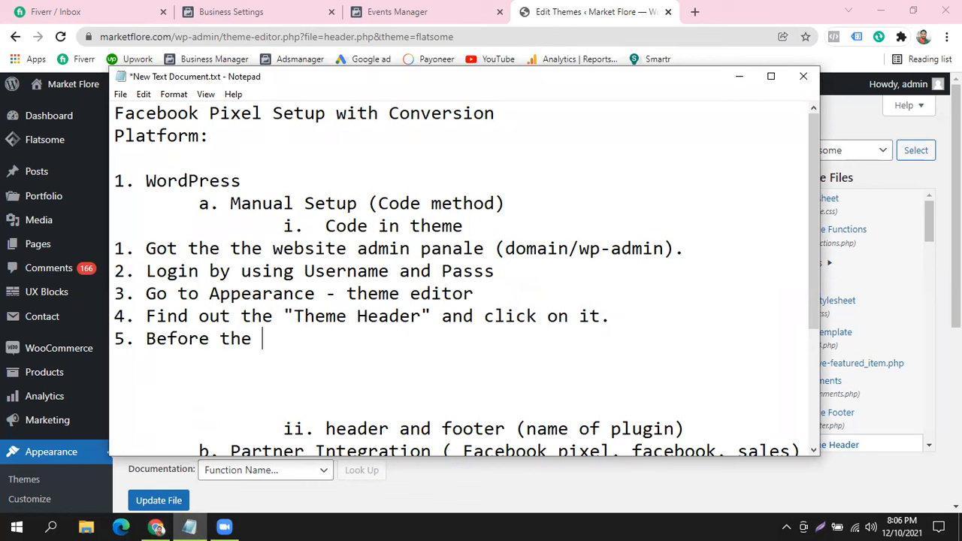
type("\"</head")
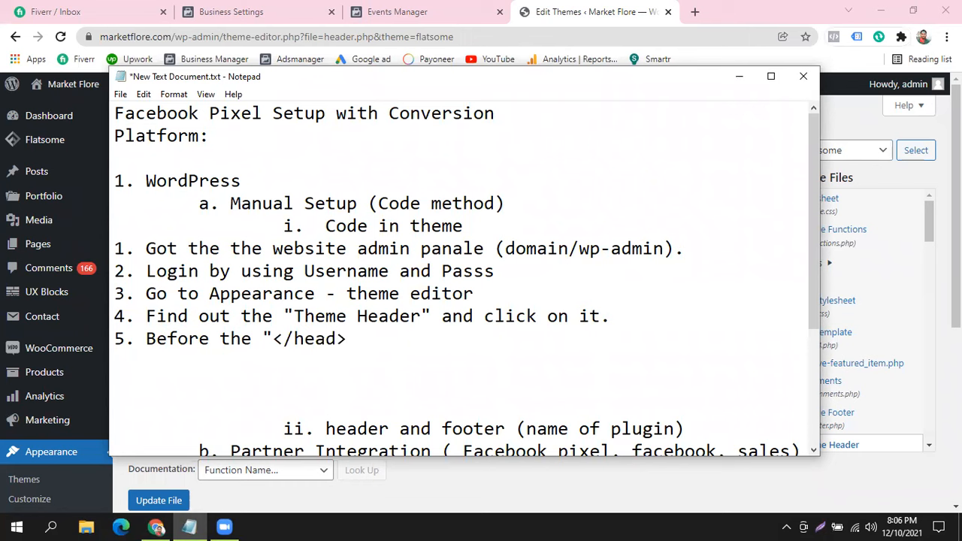
type(">\" past")
key("BackSpace")
key("BackSpace")
type("t the ")
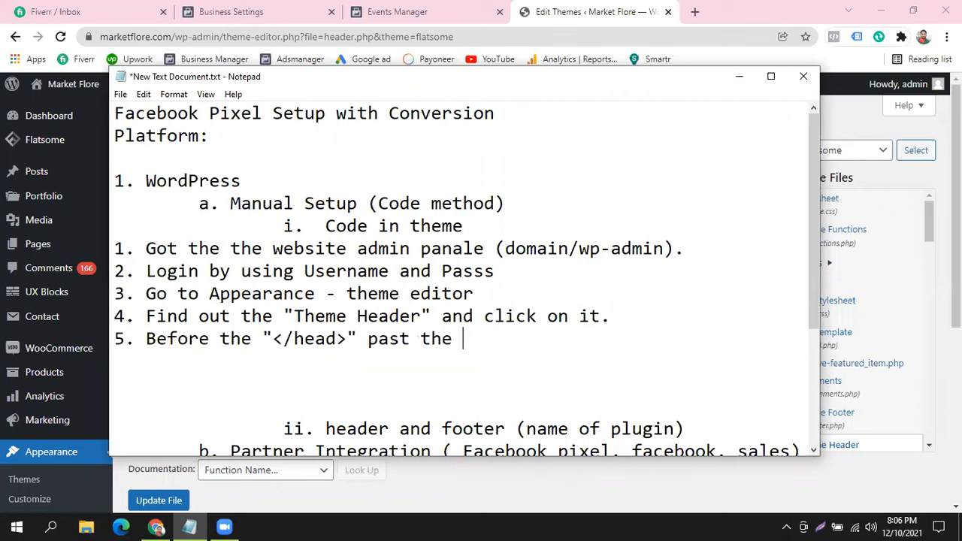
type("code")
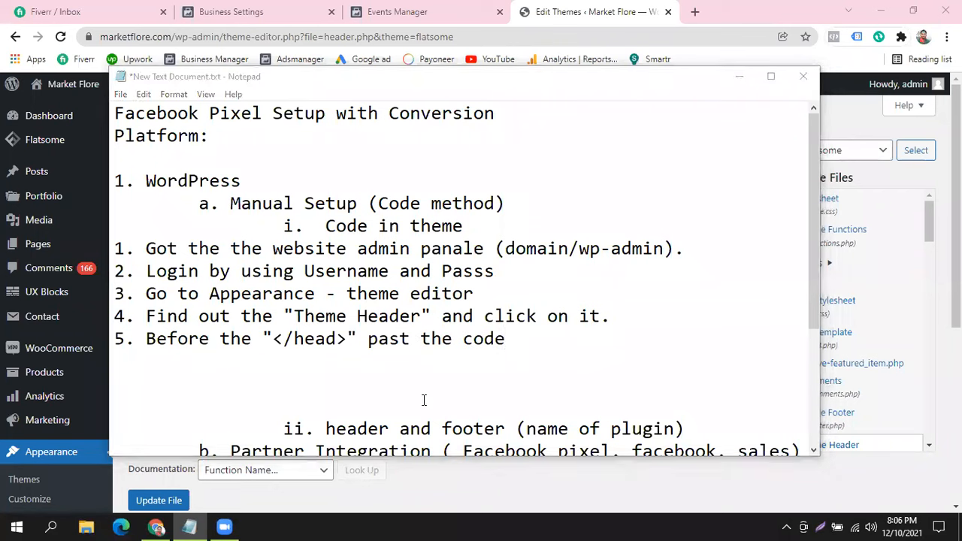
- Return to the Install Pixel dialog in Chrome and copy the pixel base code to the clipboard again
left_click(156, 527)
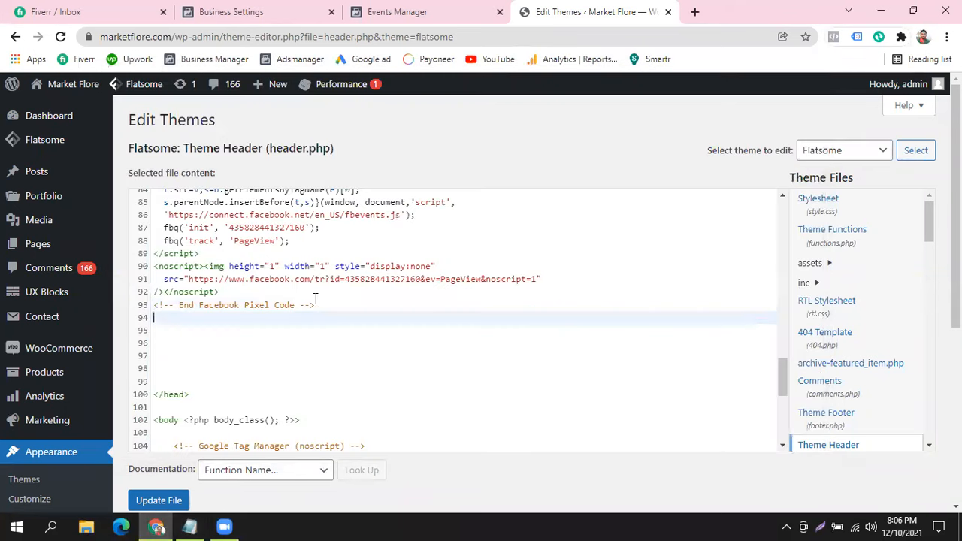
left_click(285, 10)
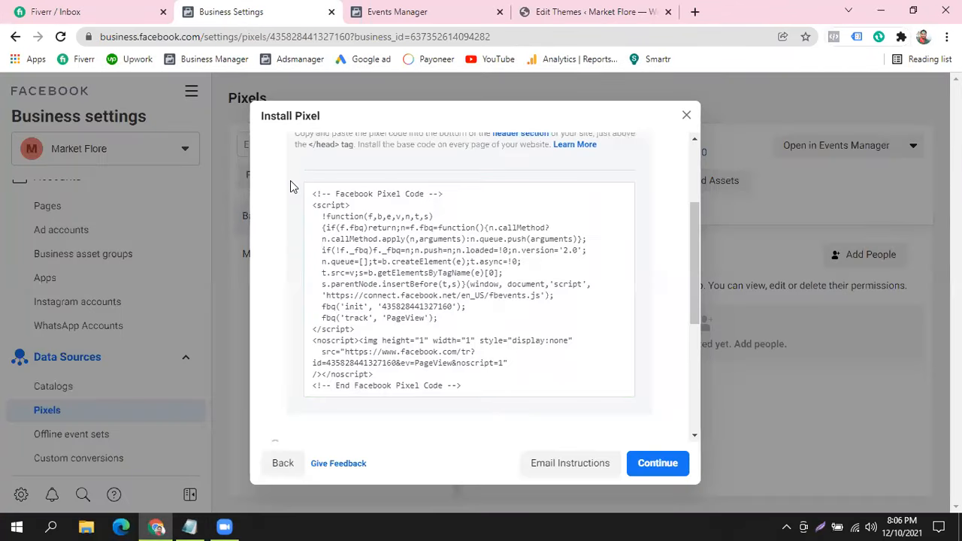
left_click(468, 283)
scroll(468, 301, "up", 2)
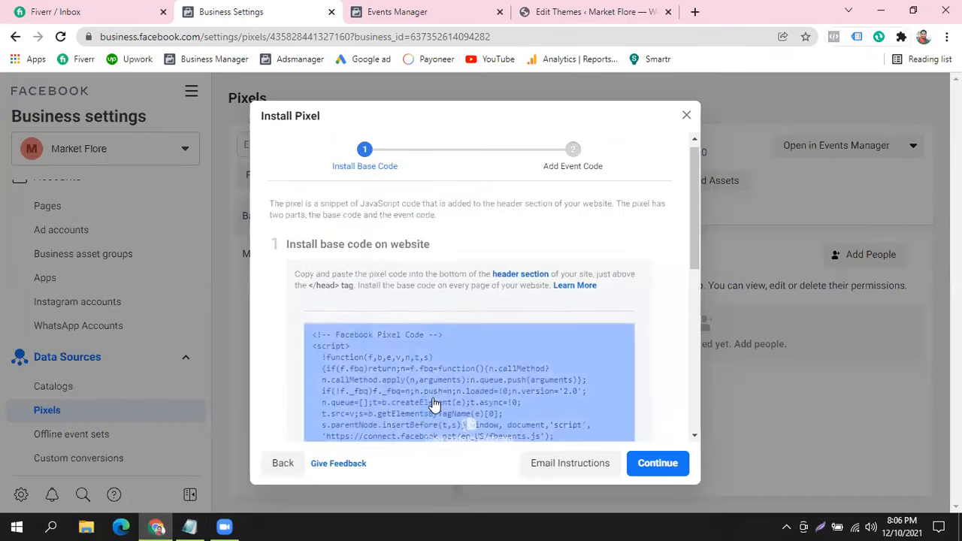
left_click(475, 404)
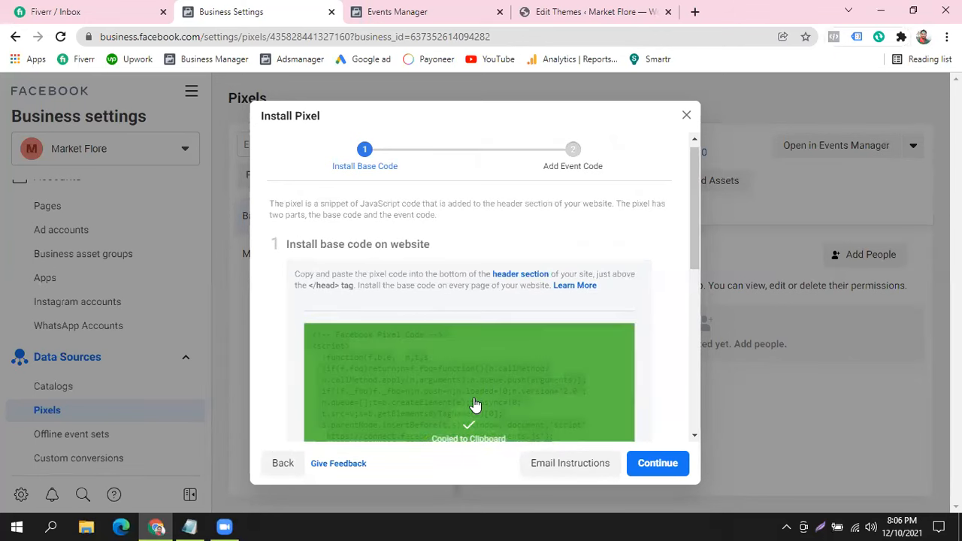
left_click(190, 526)
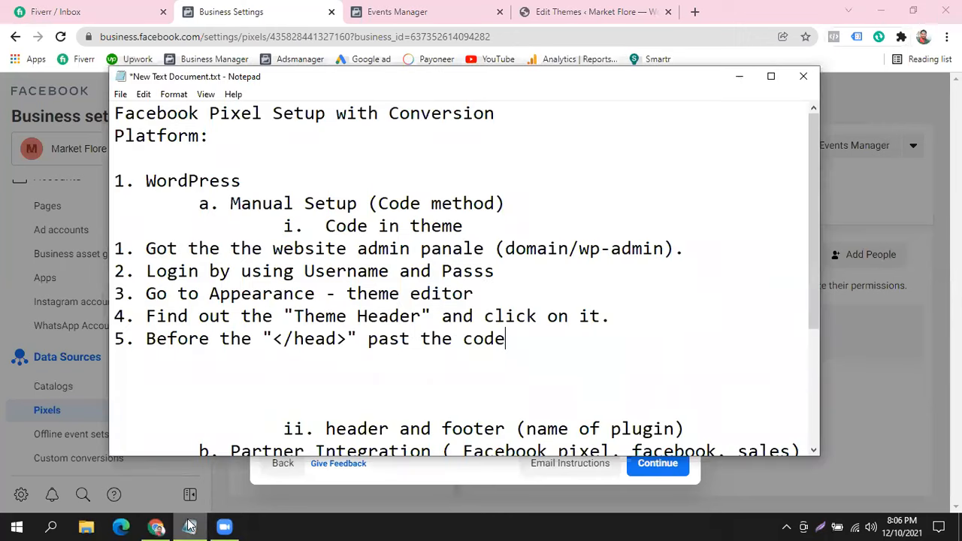
left_click(191, 526)
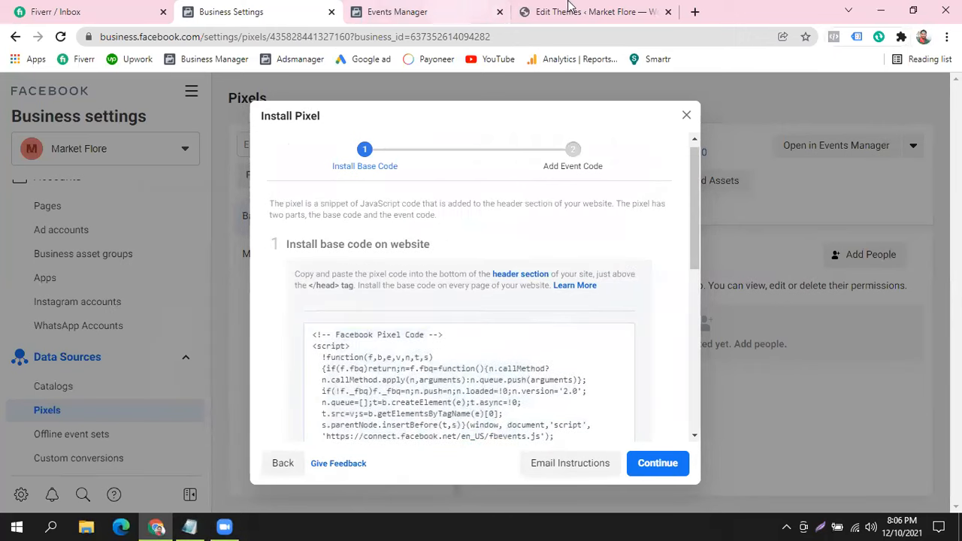
- Review the pasted Facebook Pixel code above </head> in header.php, highlighting it from its opening comment to its end comment
left_click(570, 9)
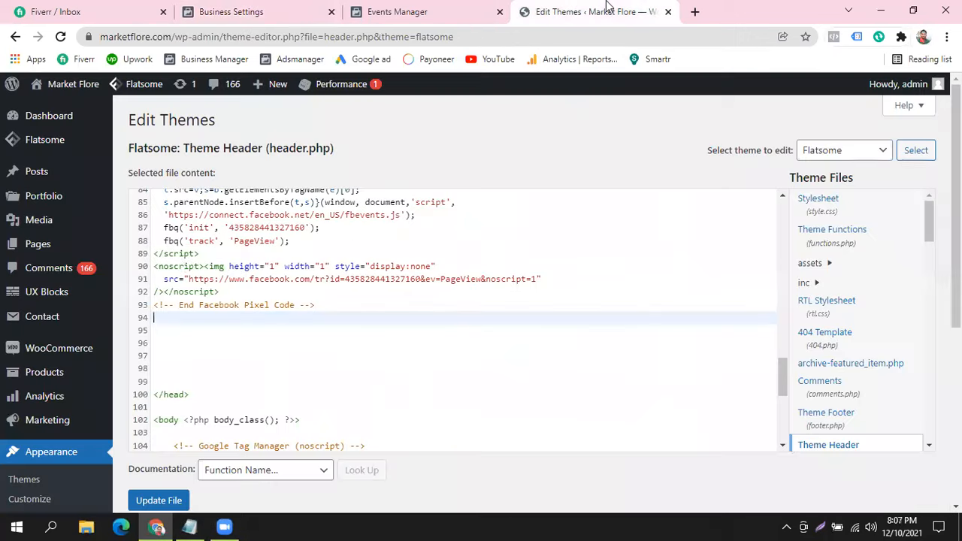
left_click(165, 394)
left_click(154, 304)
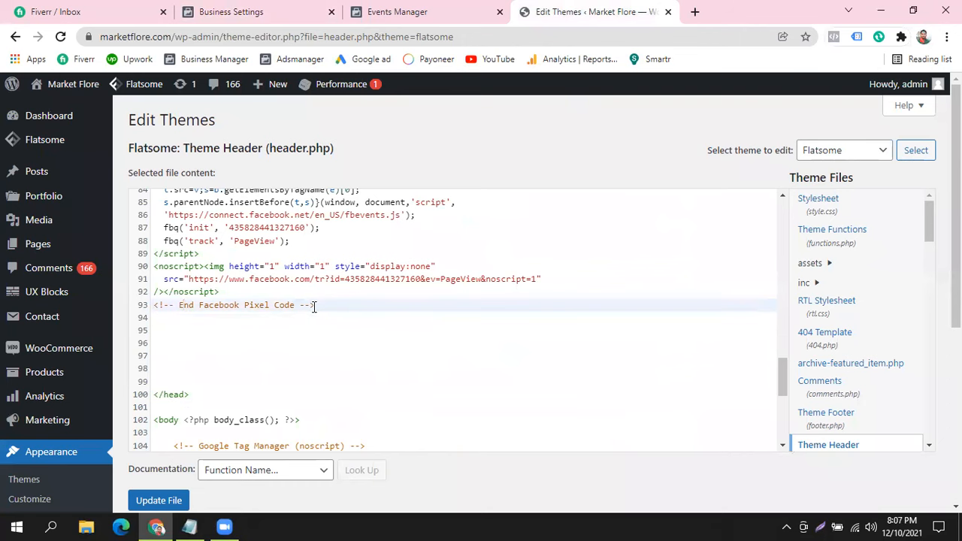
left_click_drag(314, 305, 213, 289)
left_click(344, 292)
left_click(342, 315)
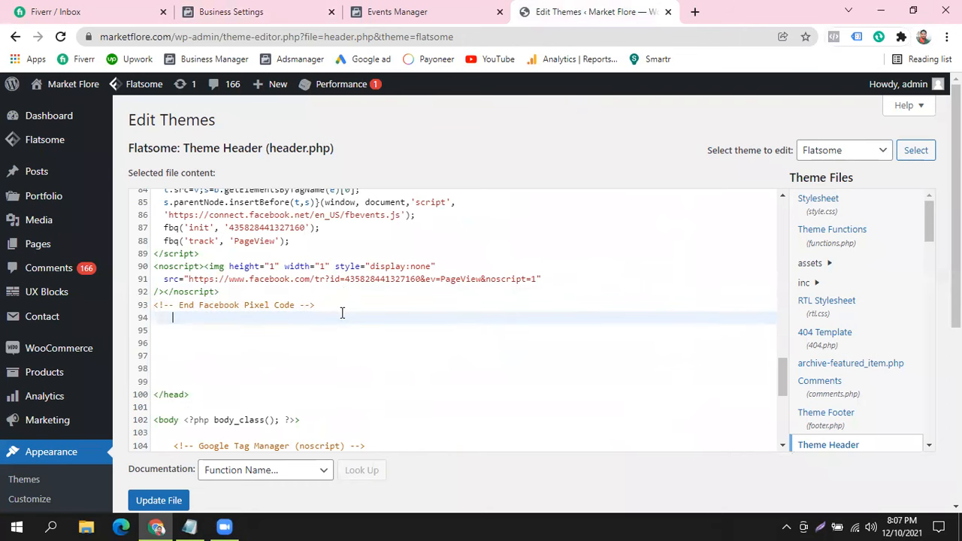
scroll(356, 307, "up", 3)
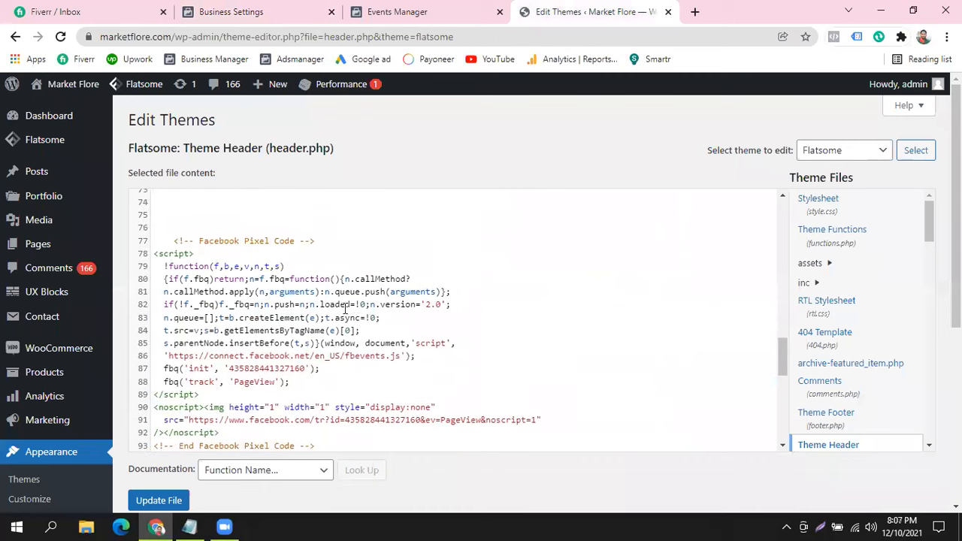
left_click_drag(176, 241, 324, 413)
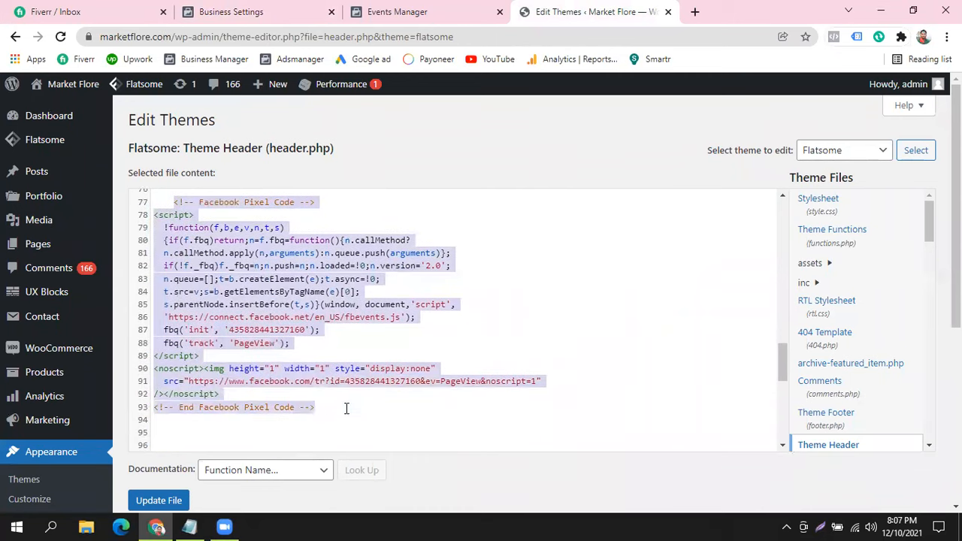
left_click(346, 408)
- Undo the pasting of the new pixel code on line 77 and update the header.php file
left_click(173, 503)
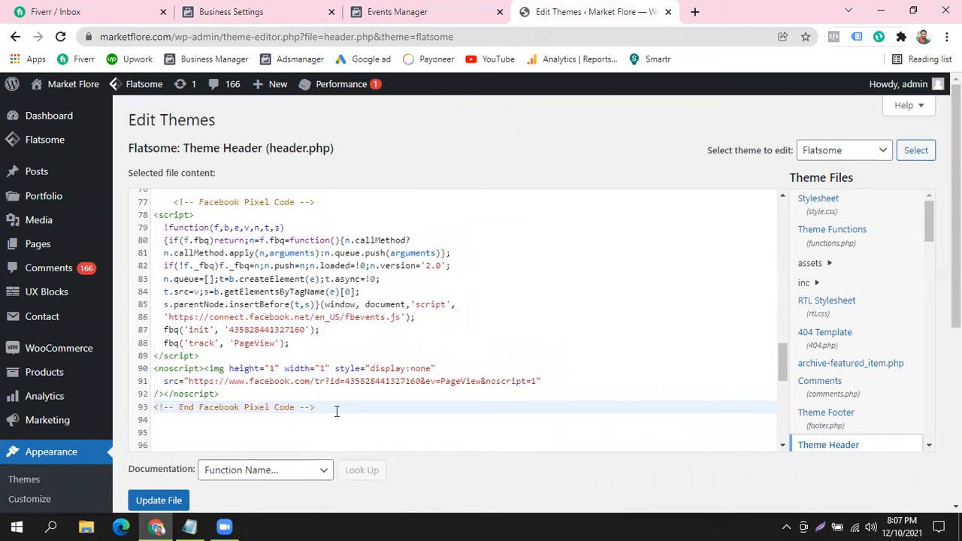
key("ctrl+z")
left_click(158, 501)
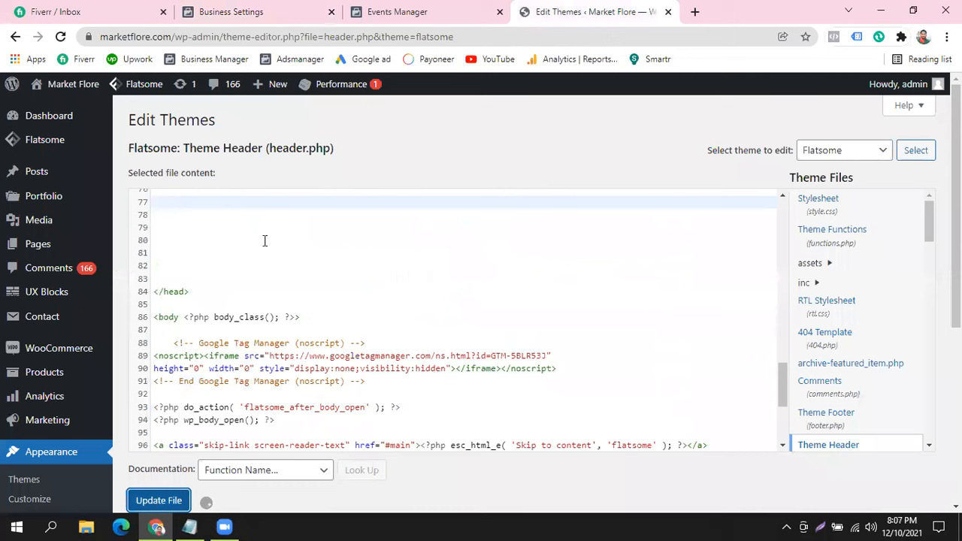
scroll(260, 260, "up", 2)
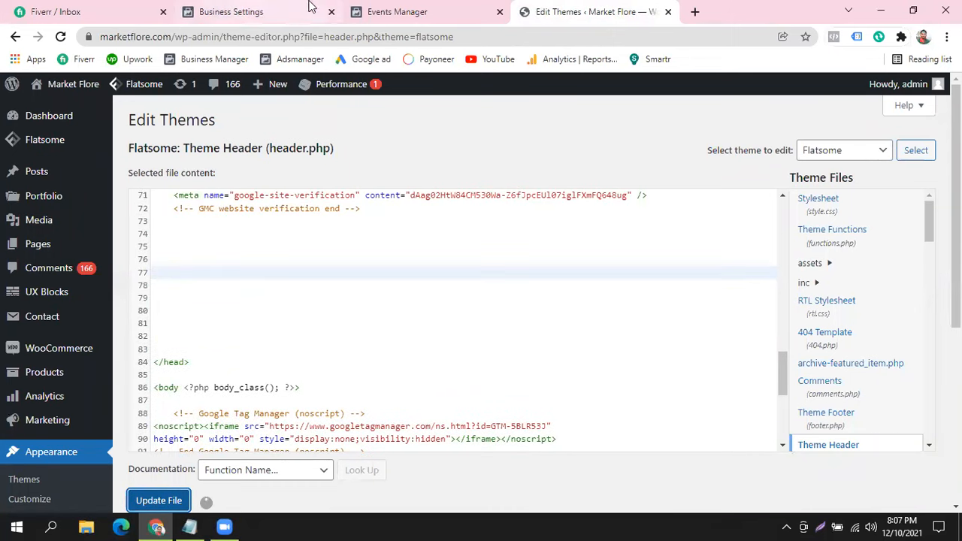
- Open the marketflore.com storefront in a new browser tab
left_click(694, 11)
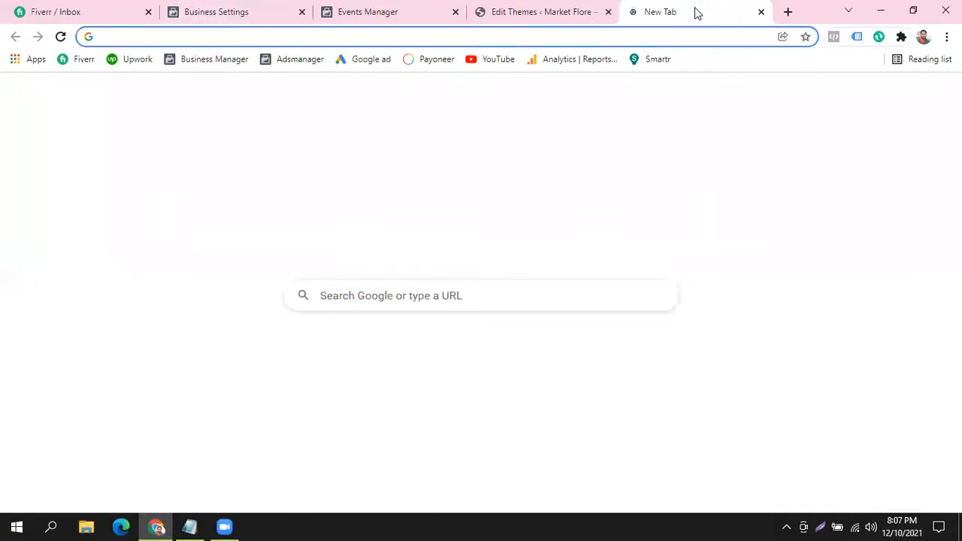
type("mar")
key("Return")
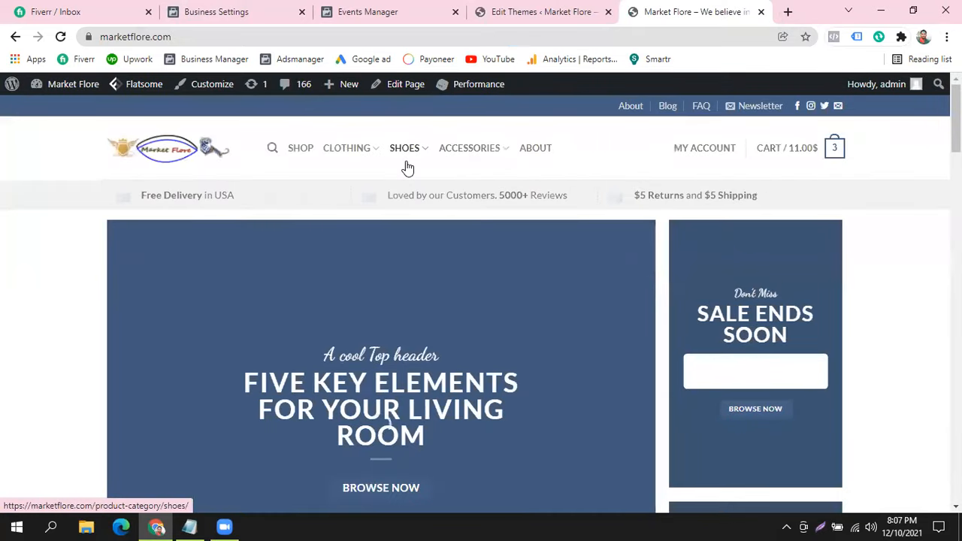
- Search Google for "facebook pixel helper" in another new browser tab
left_click(787, 12)
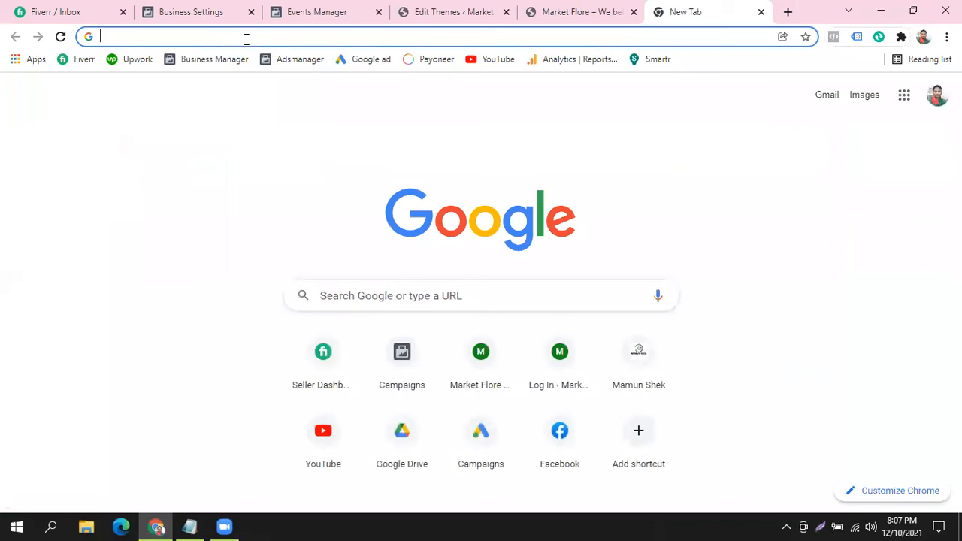
type("face")
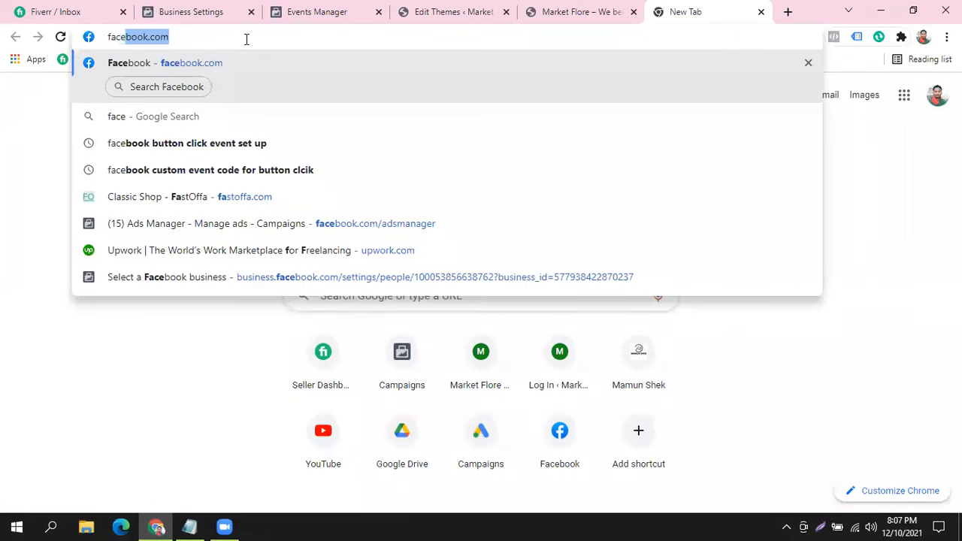
type("book pixel help")
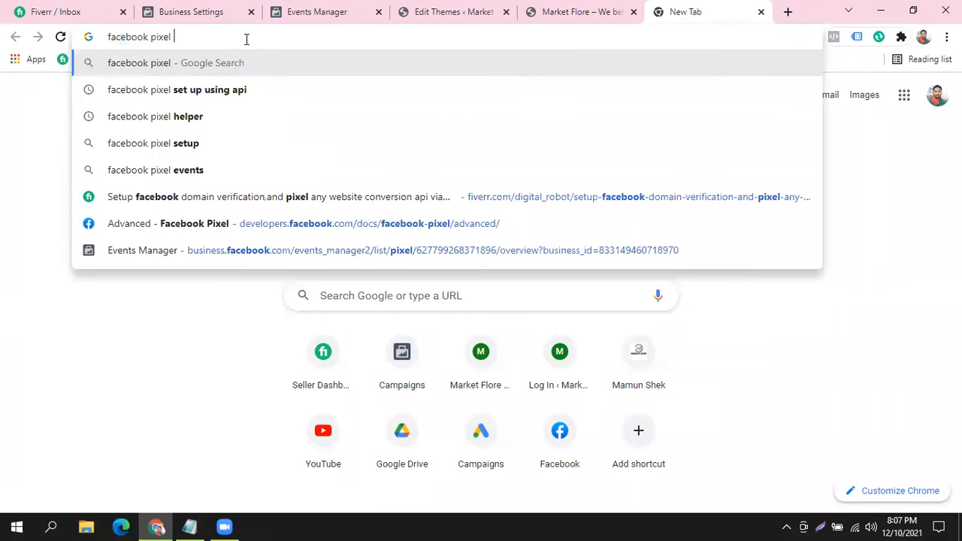
type("er")
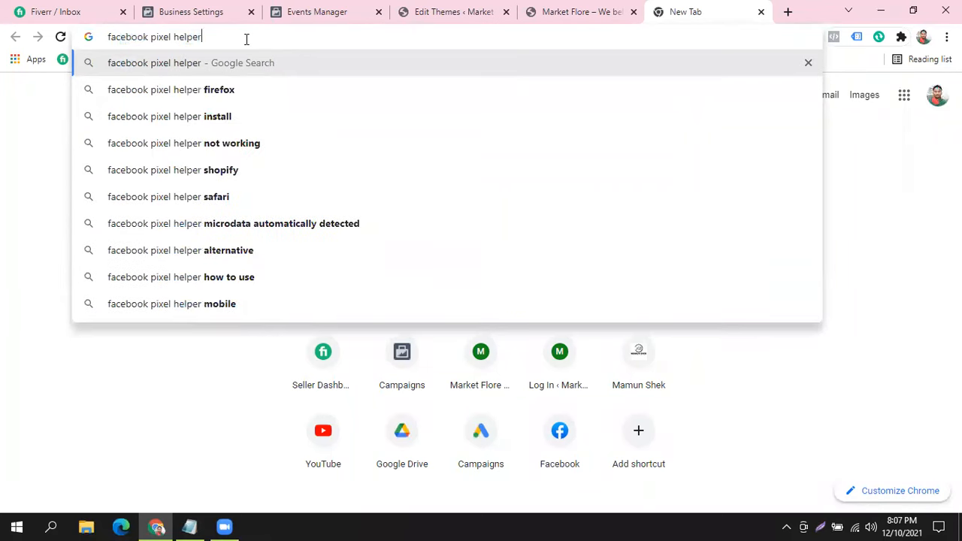
key("Return")
left_click_drag(254, 108, 122, 118)
left_click(24, 247)
scroll(36, 248, "down", 2)
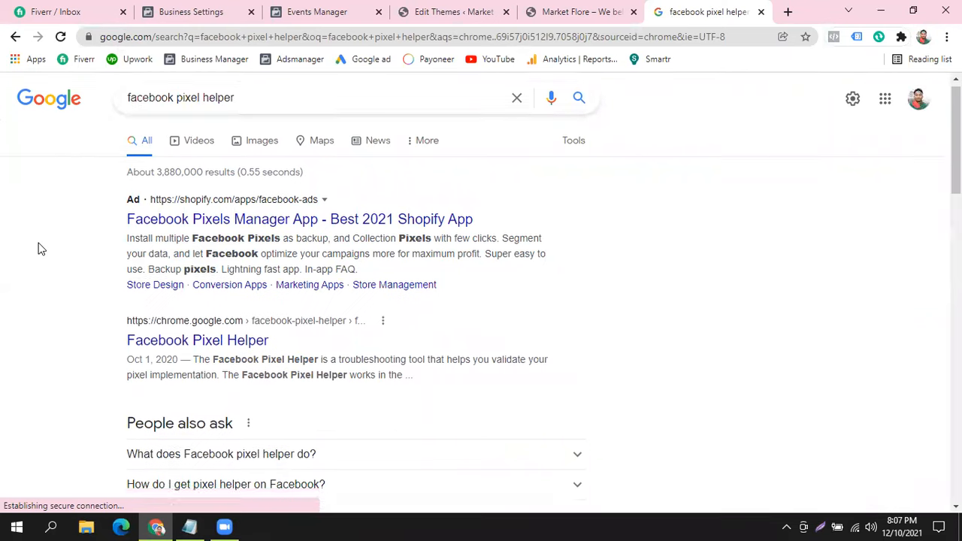
- Open the Facebook Pixel Helper extension page on the Chrome Web Store from the search results
left_click_drag(111, 191, 368, 194)
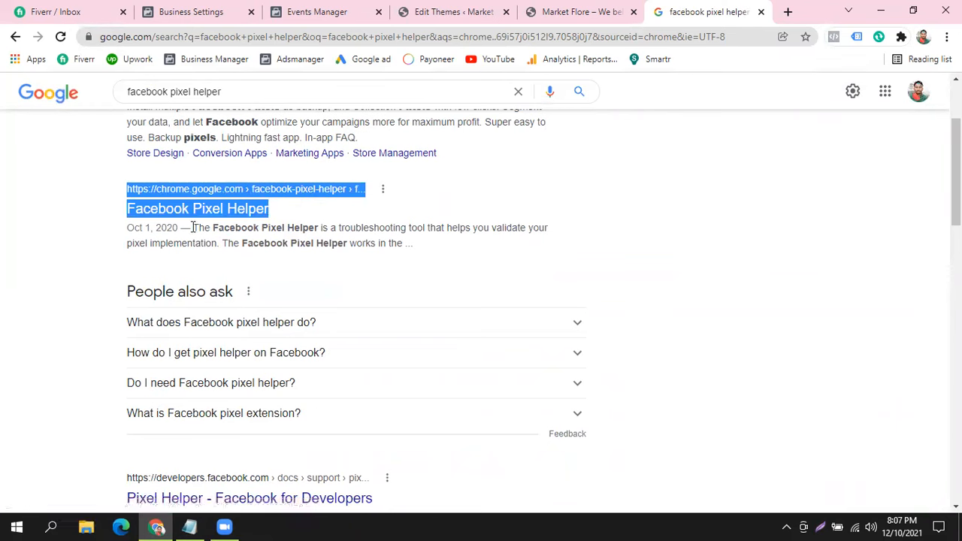
left_click(286, 215)
left_click(210, 214)
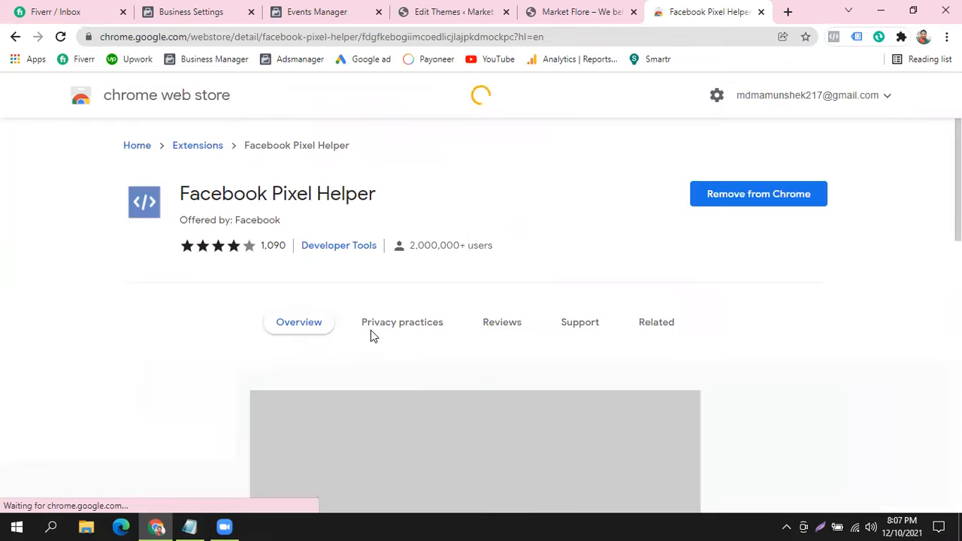
left_click_drag(182, 193, 478, 204)
left_click(512, 188)
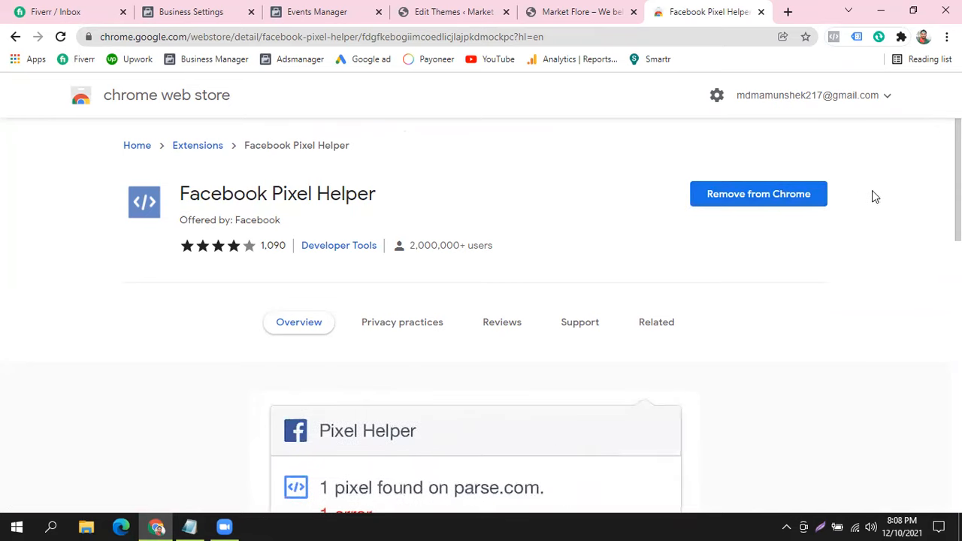
- Examine the Facebook Pixel Helper extension's name on its Chrome Web Store page
left_click(836, 36)
left_click(659, 213)
left_click_drag(179, 187, 438, 188)
left_click(524, 187)
left_click_drag(375, 199, 183, 190)
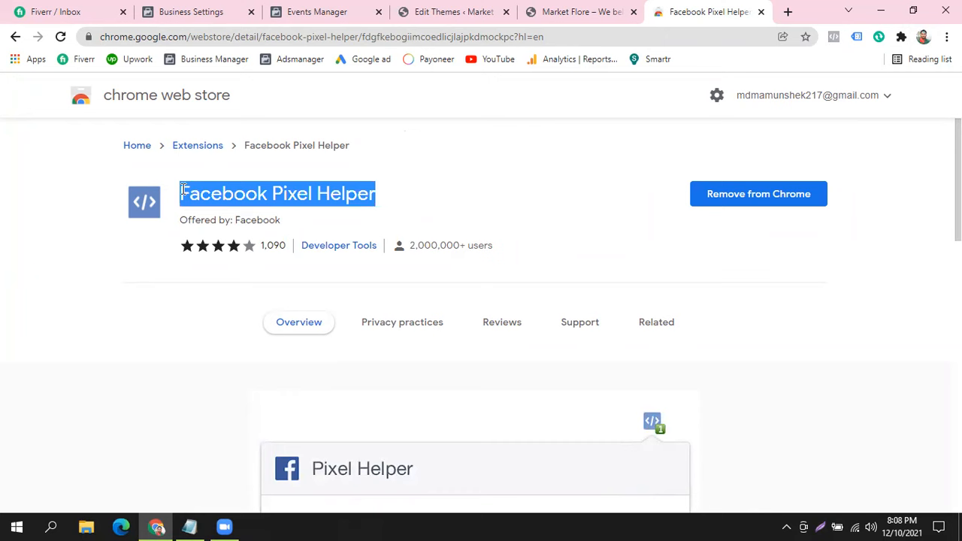
left_click(406, 191)
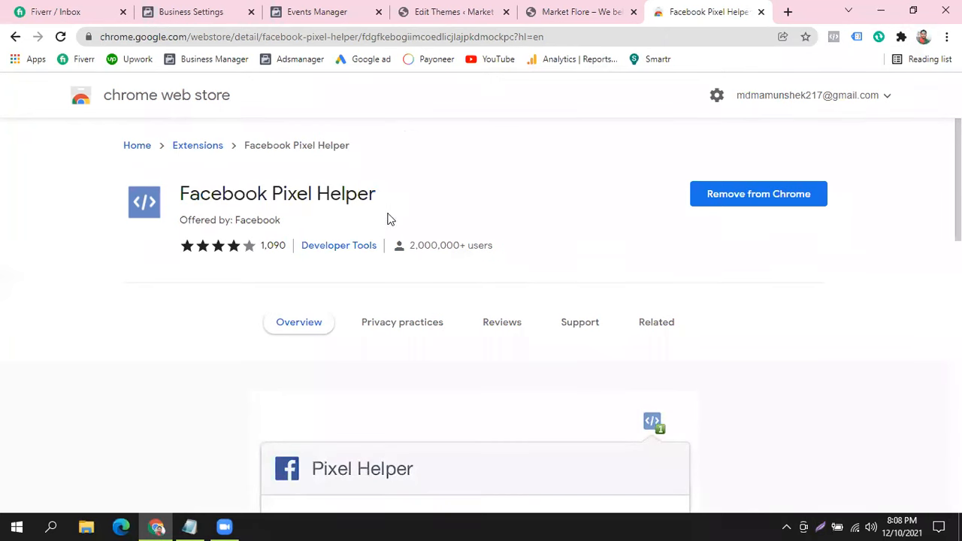
left_click_drag(396, 194, 178, 191)
left_click(370, 197)
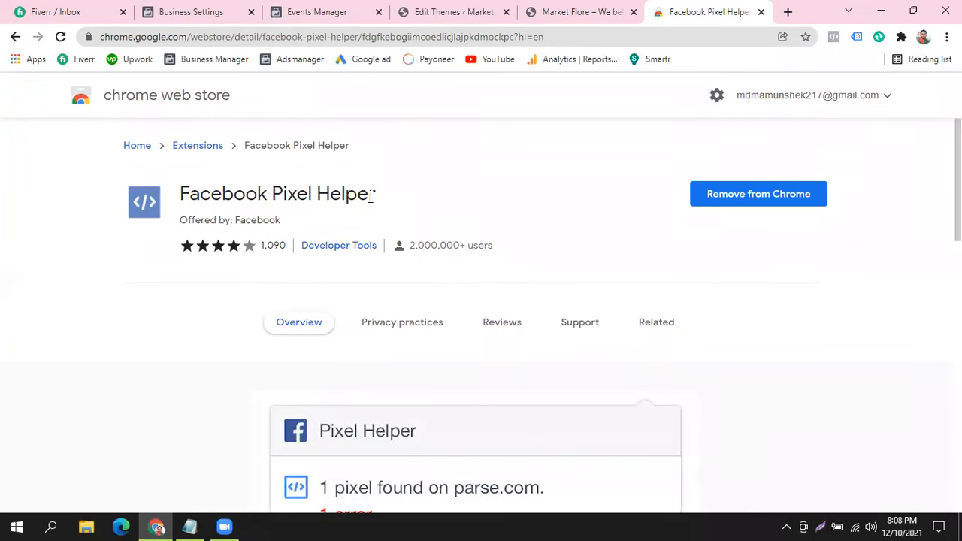
- Check the marketflore.com storefront for pixels with Facebook Pixel Helper and read its message
left_click(588, 11)
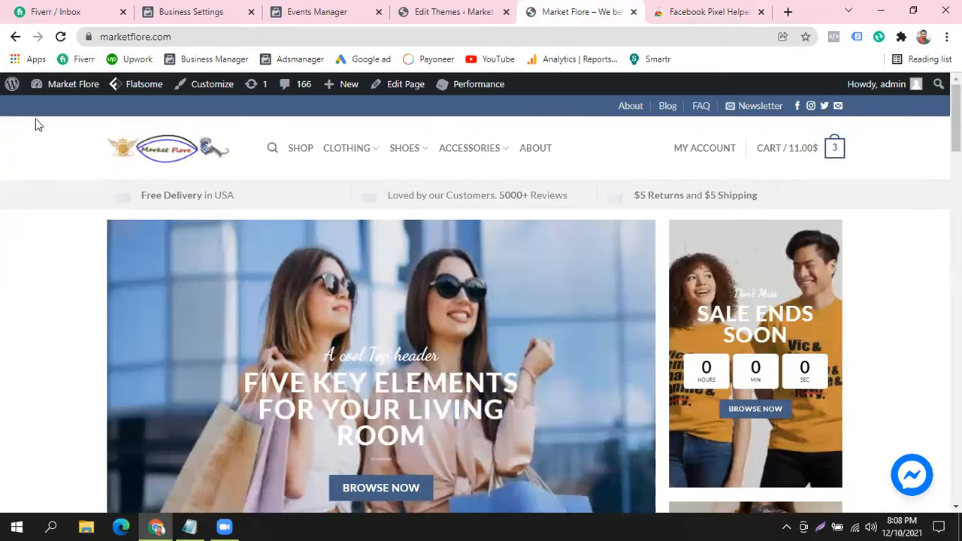
left_click(833, 36)
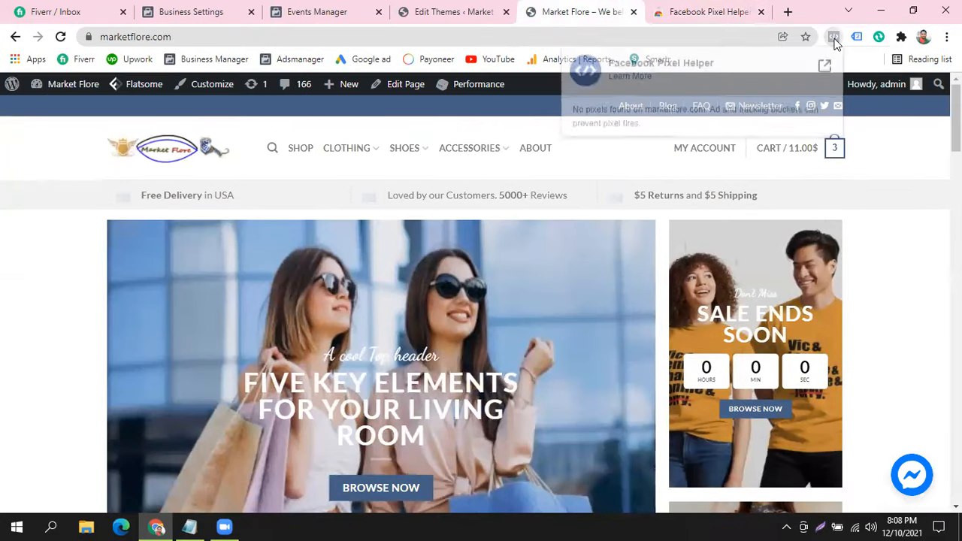
left_click_drag(571, 114, 670, 126)
left_click(671, 127)
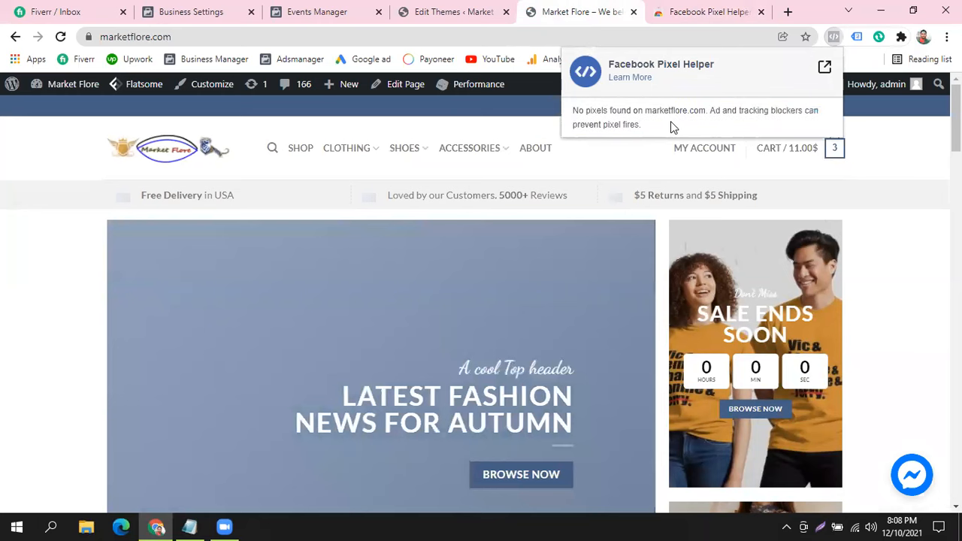
left_click(43, 247)
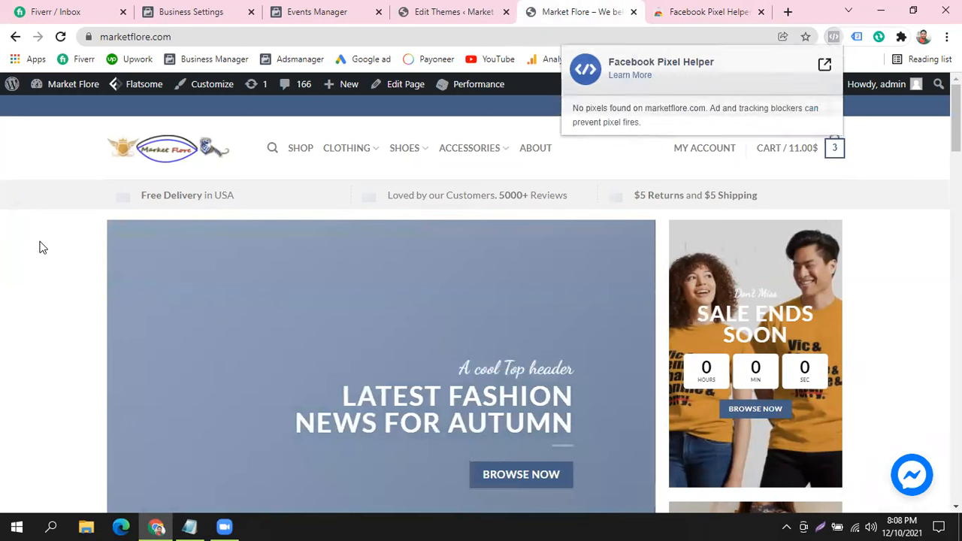
- Copy the pixel base code from the Install Pixel dialog in Business Settings
left_click(311, 9)
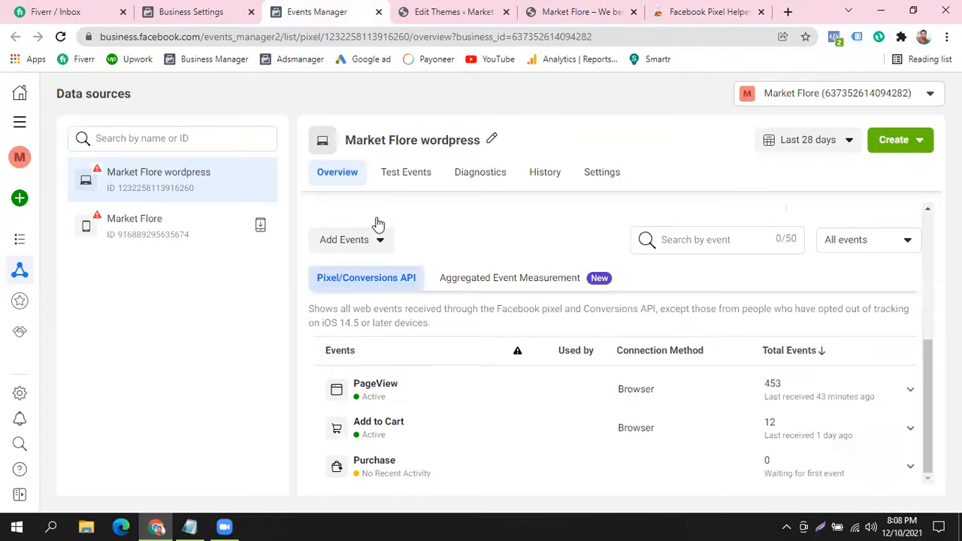
left_click(241, 9)
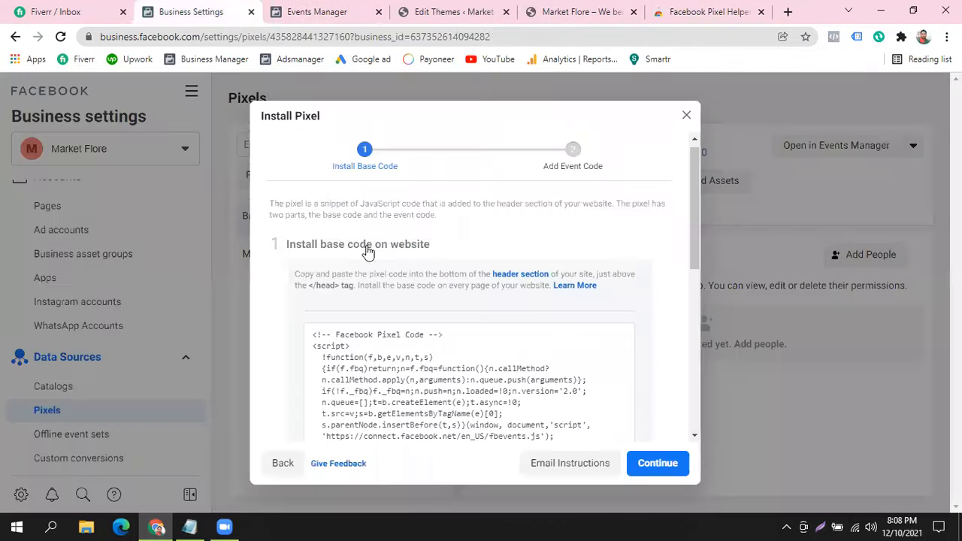
scroll(502, 305, "down", 5)
scroll(505, 308, "up", 3)
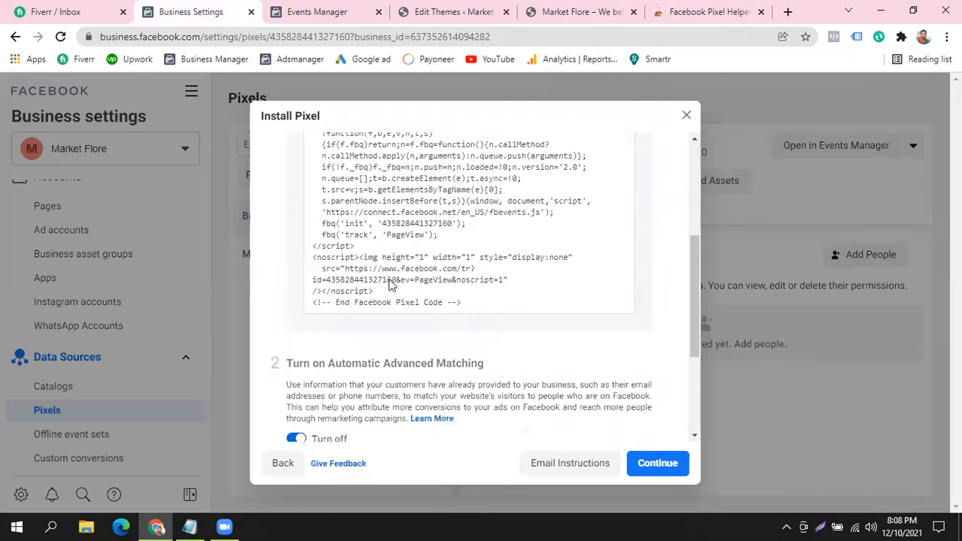
left_click(467, 235)
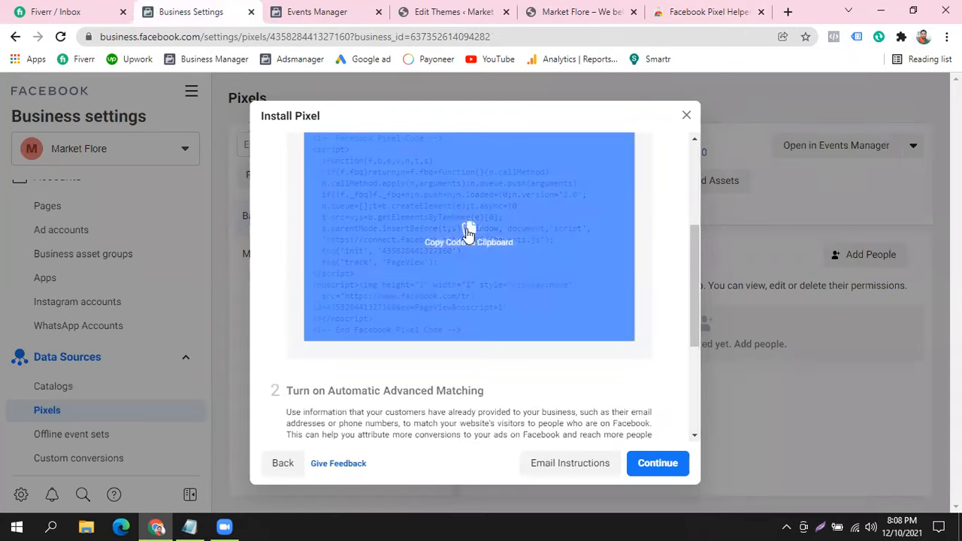
- Replace the theme editor page with the WordPress dashboard at marketflore.com/wp-admin
left_click(443, 11)
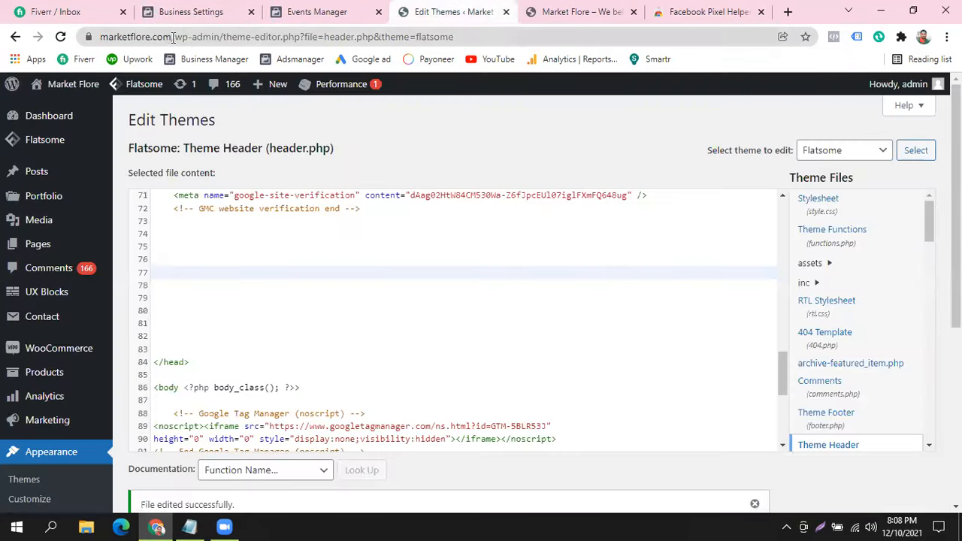
left_click(173, 37)
left_click_drag(213, 37, 604, 50)
key("BackSpace")
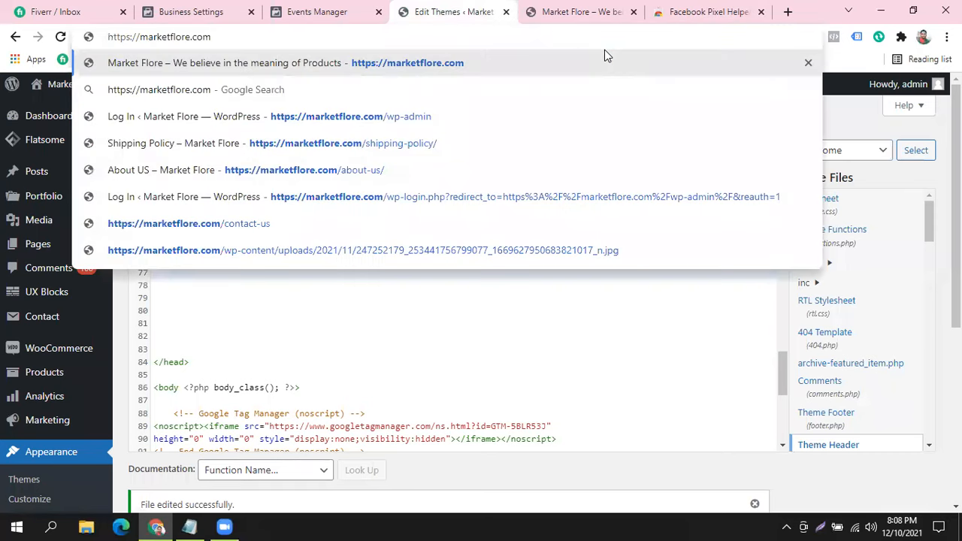
type("/")
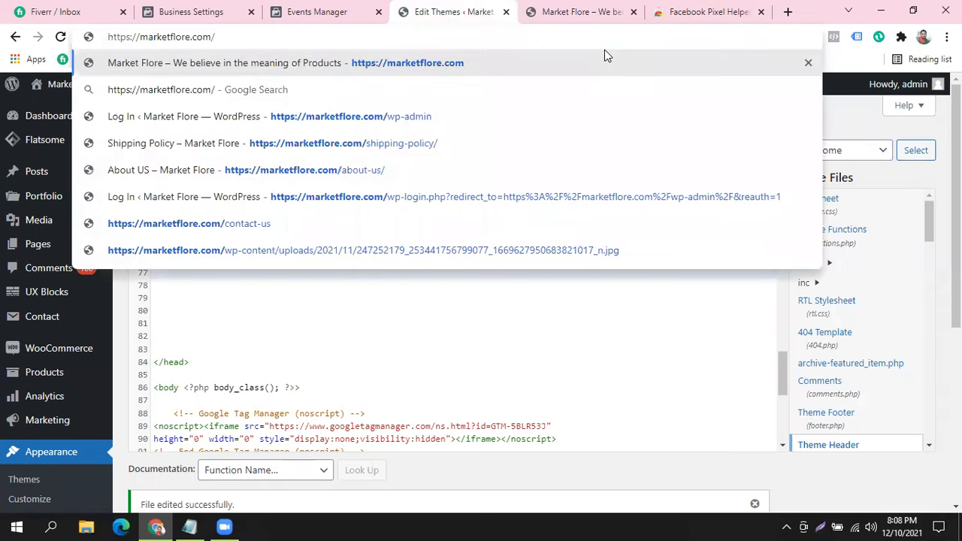
type("wp-")
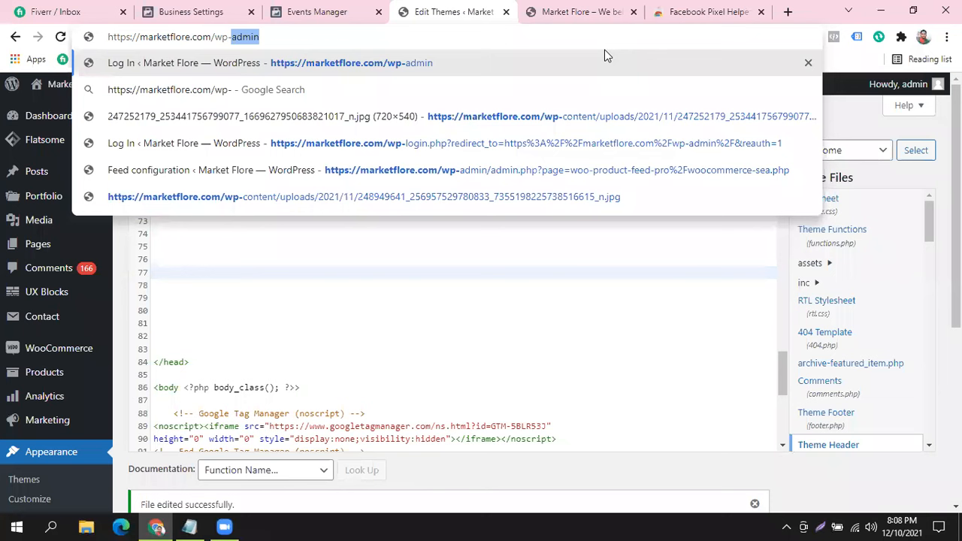
key("Right")
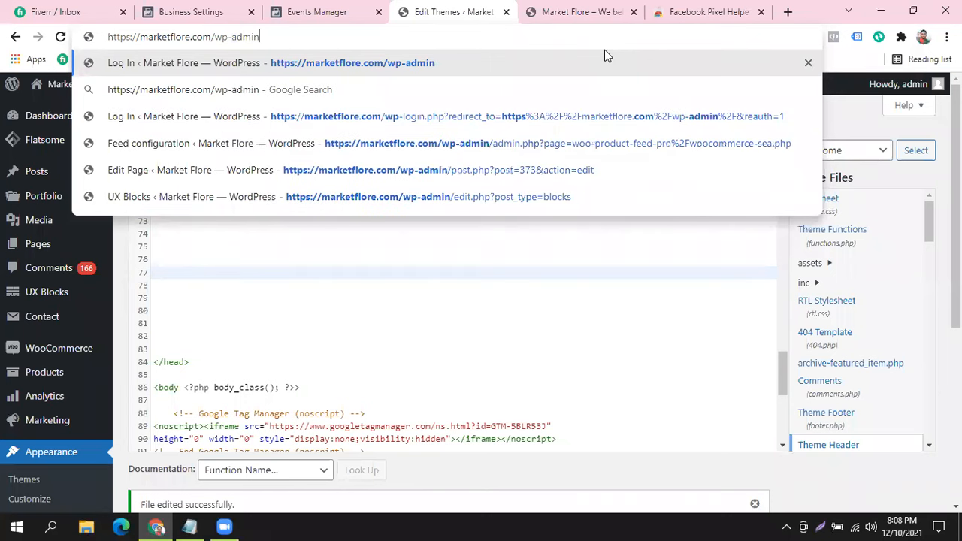
key("Return")
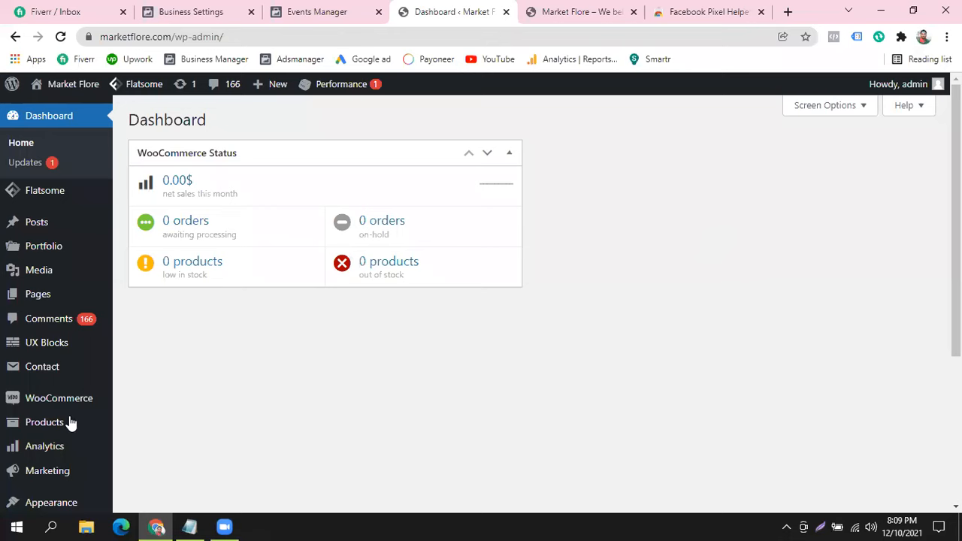
- Open the Flatsome theme's Theme Header file (header.php) in the Theme Editor
scroll(68, 424, "down", 3)
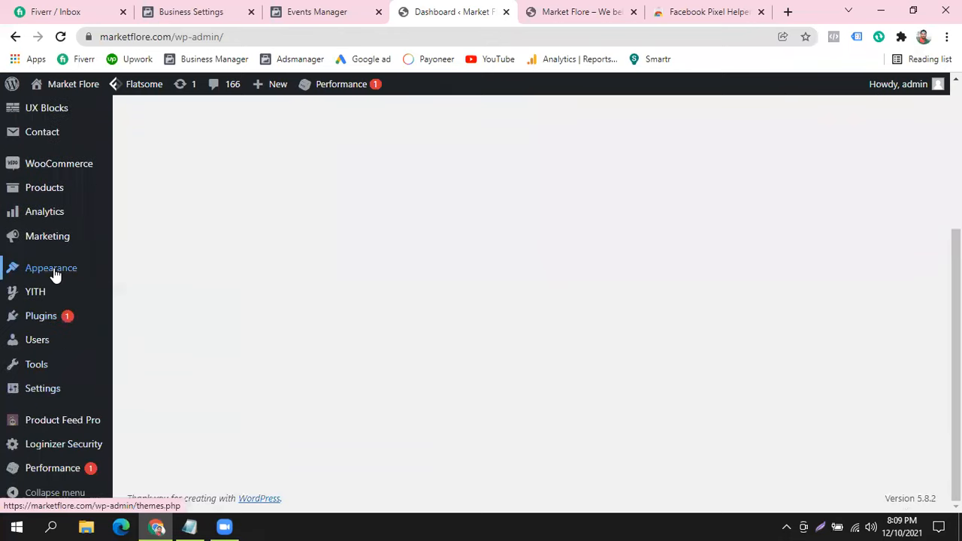
mouse_move(54, 275)
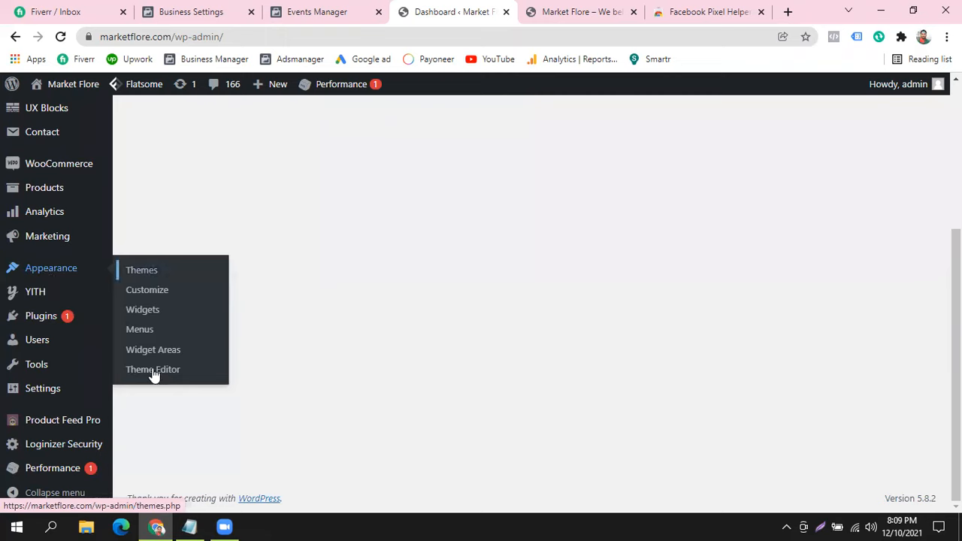
left_click(157, 371)
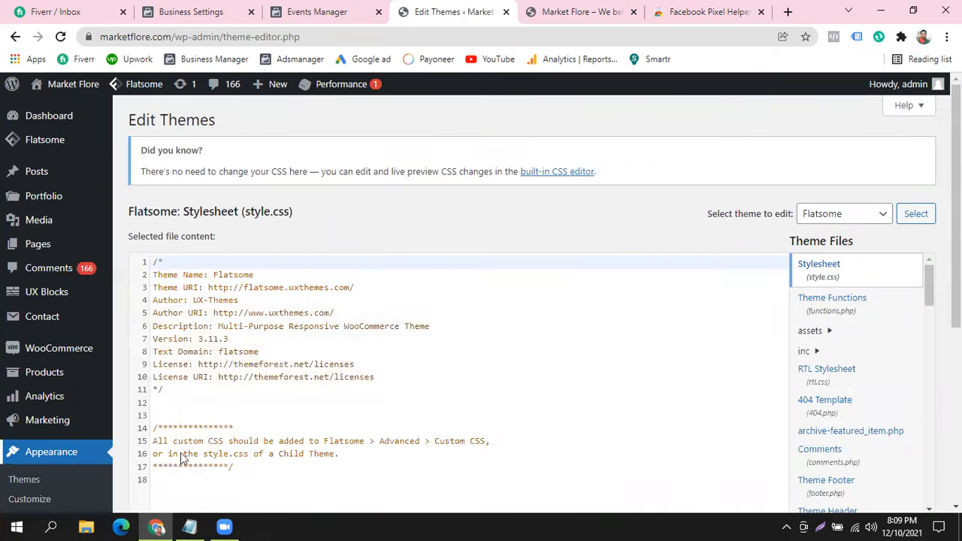
scroll(881, 367, "down", 2)
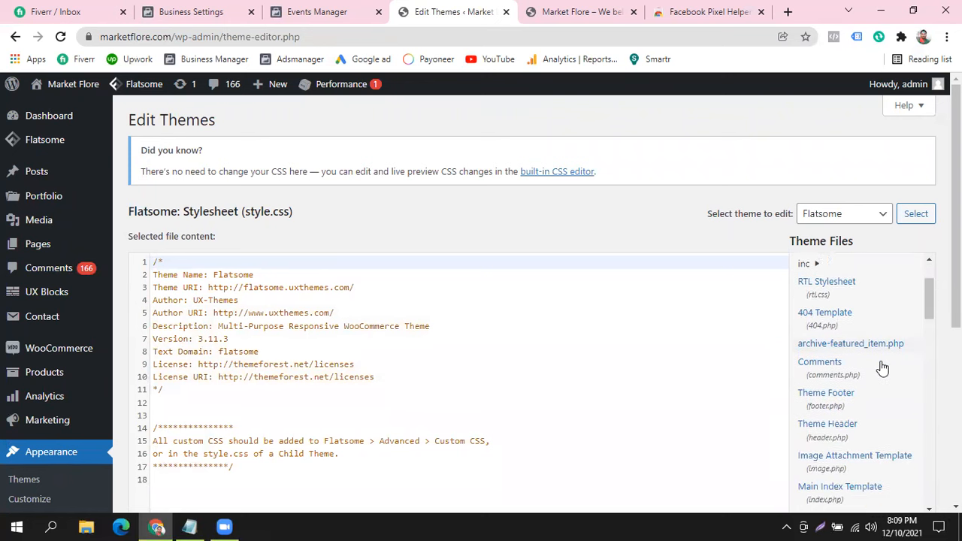
scroll(881, 361, "down", 3)
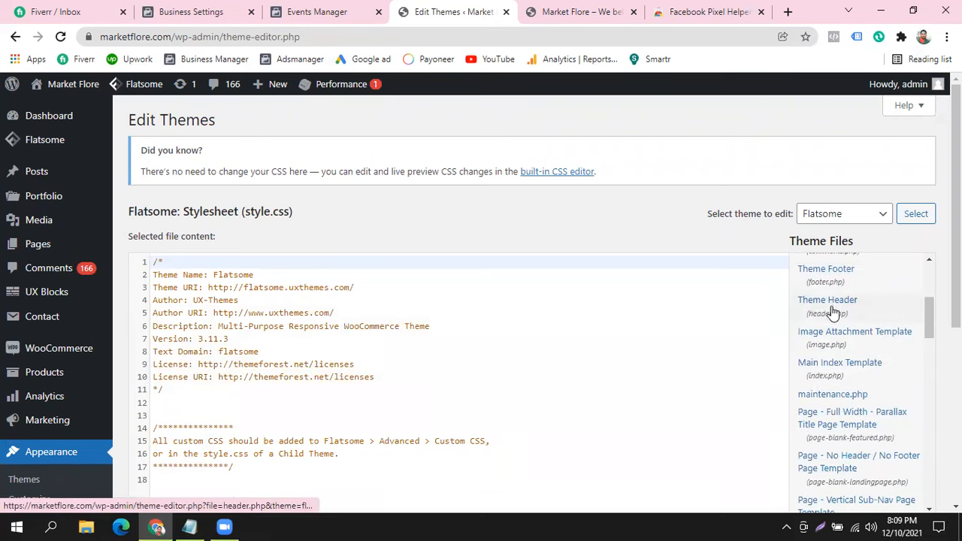
left_click(839, 313)
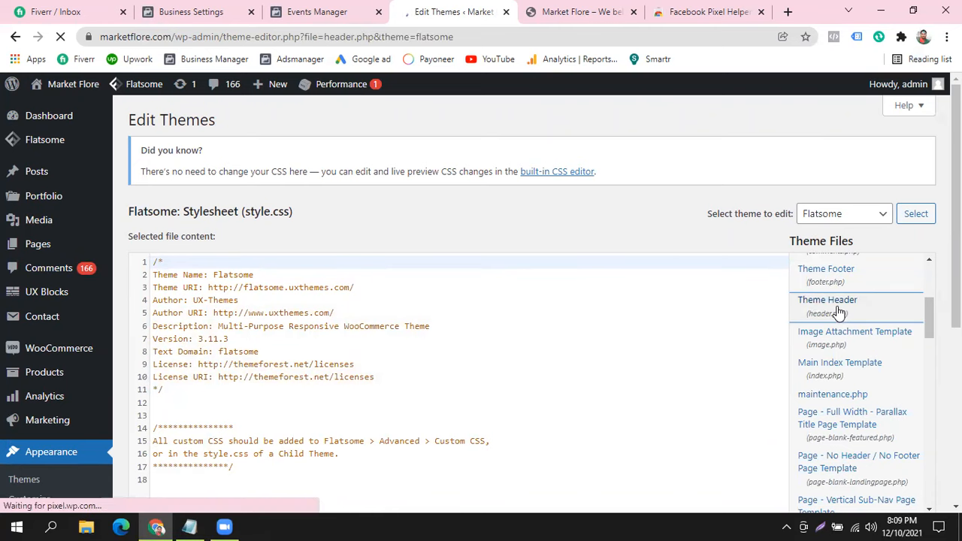
- Paste the copied pixel base code on empty line 77 of header.php, above the closing head tag, and update the file
scroll(330, 345, "down", 5)
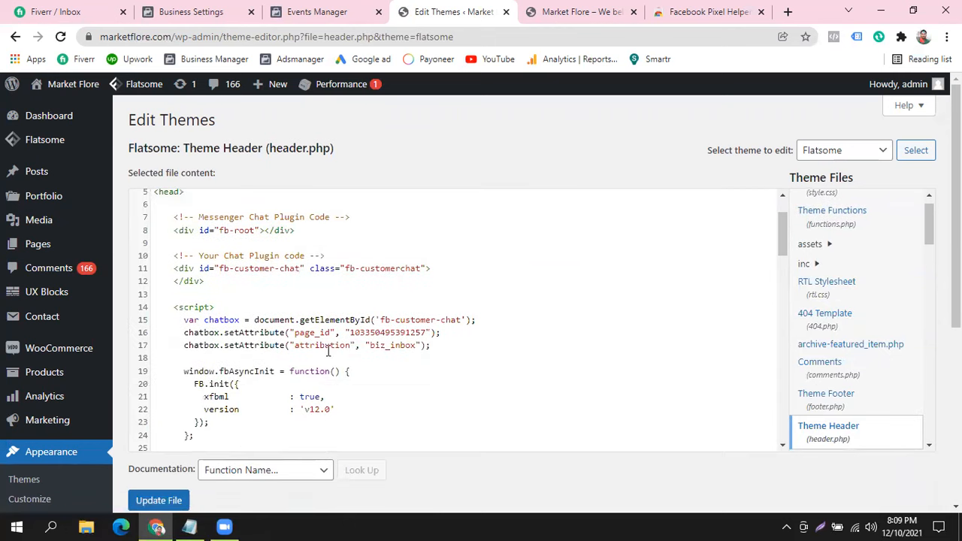
scroll(326, 337, "down", 5)
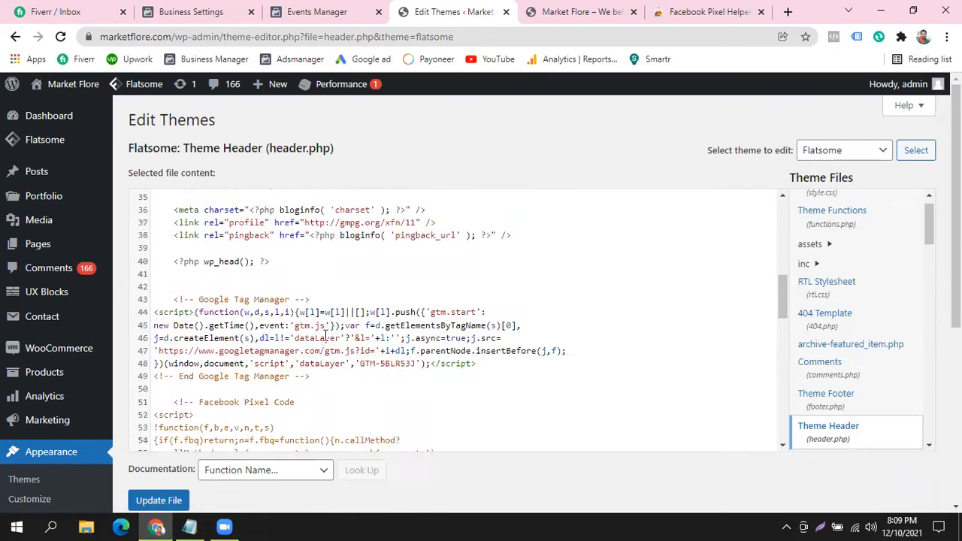
scroll(326, 334, "down", 8)
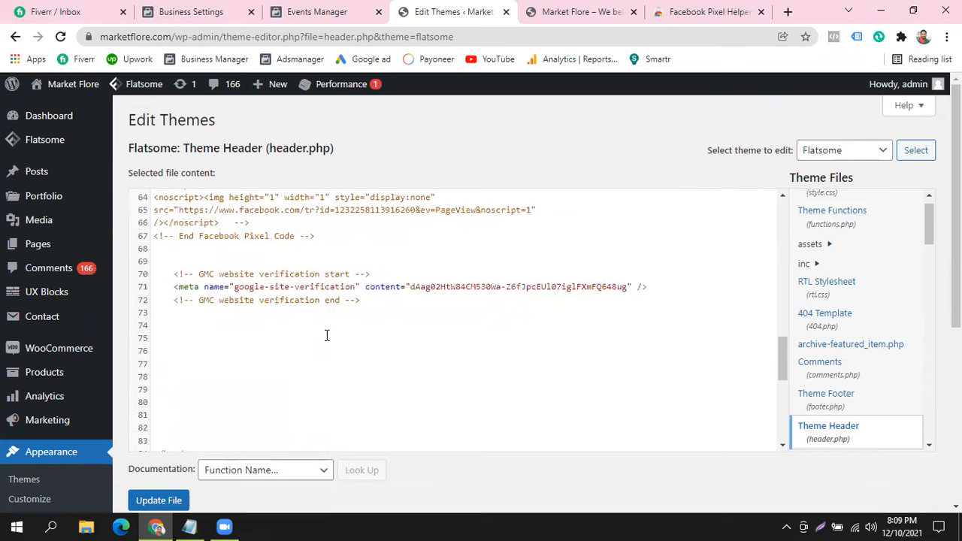
left_click(183, 288)
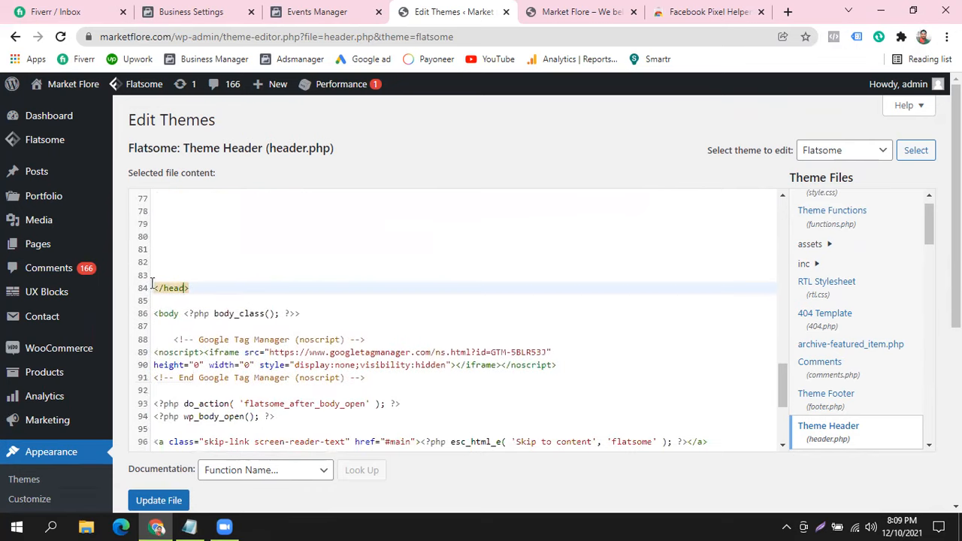
left_click(158, 236)
scroll(210, 210, "up", 1)
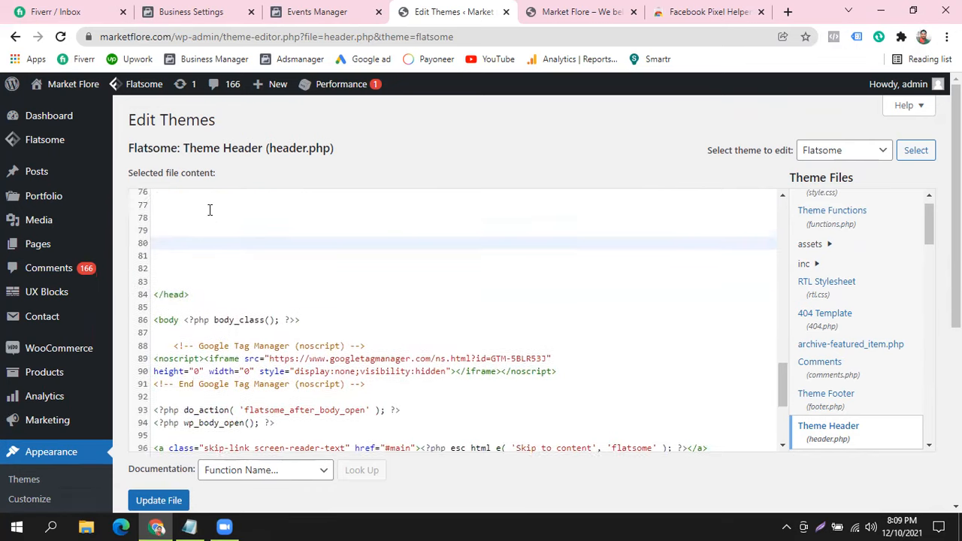
scroll(210, 210, "up", 1)
right_click(164, 270)
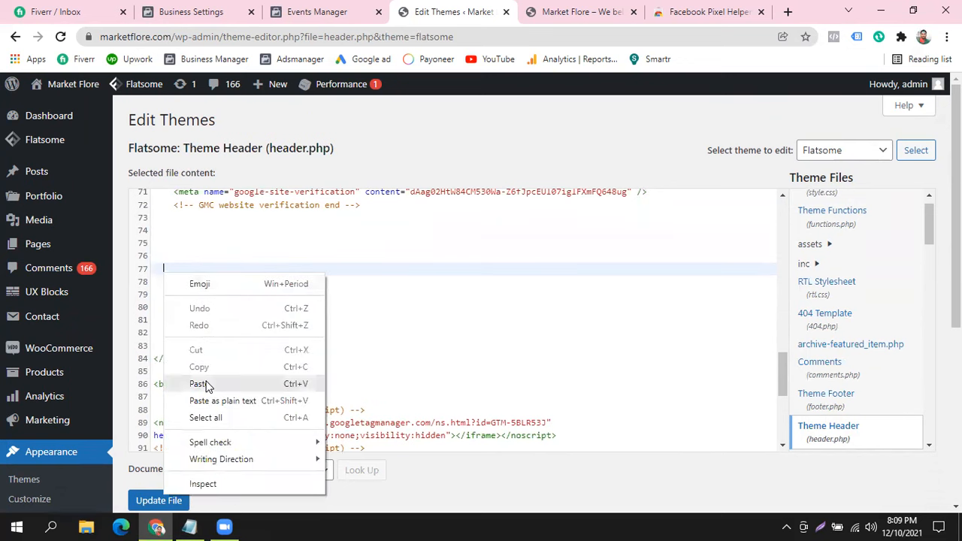
key("Return")
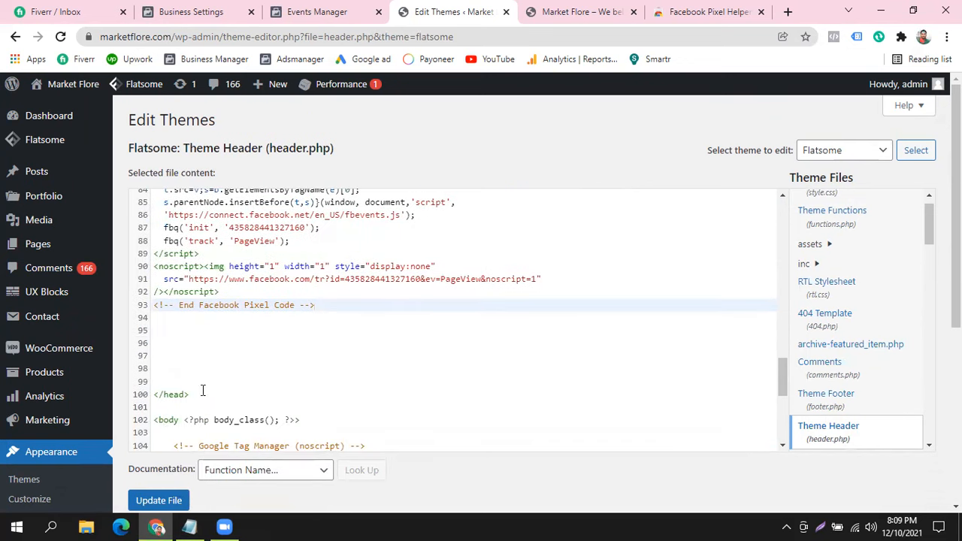
left_click(158, 503)
- Reload the marketflore.com storefront, recheck it with Facebook Pixel Helper, and return to the header.php editor
left_click(569, 21)
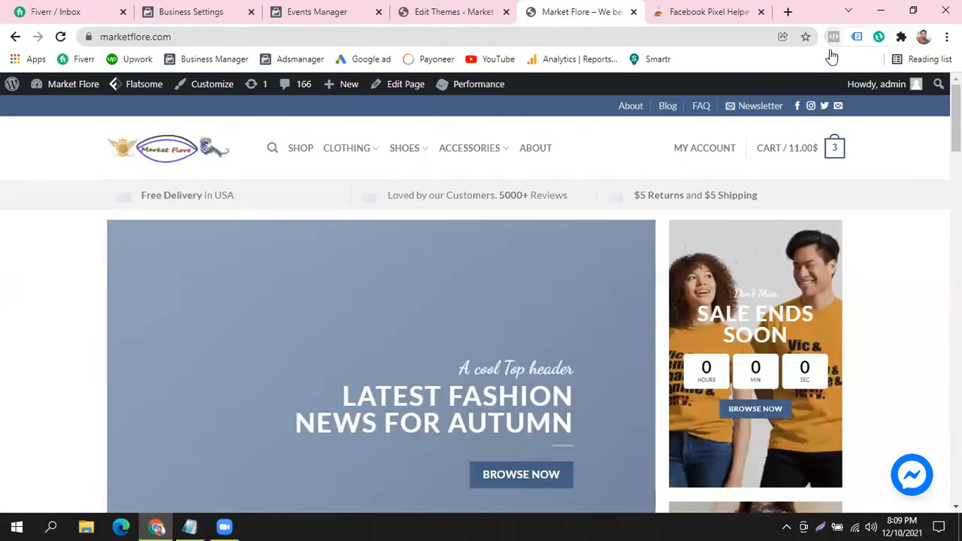
left_click(833, 37)
left_click(60, 37)
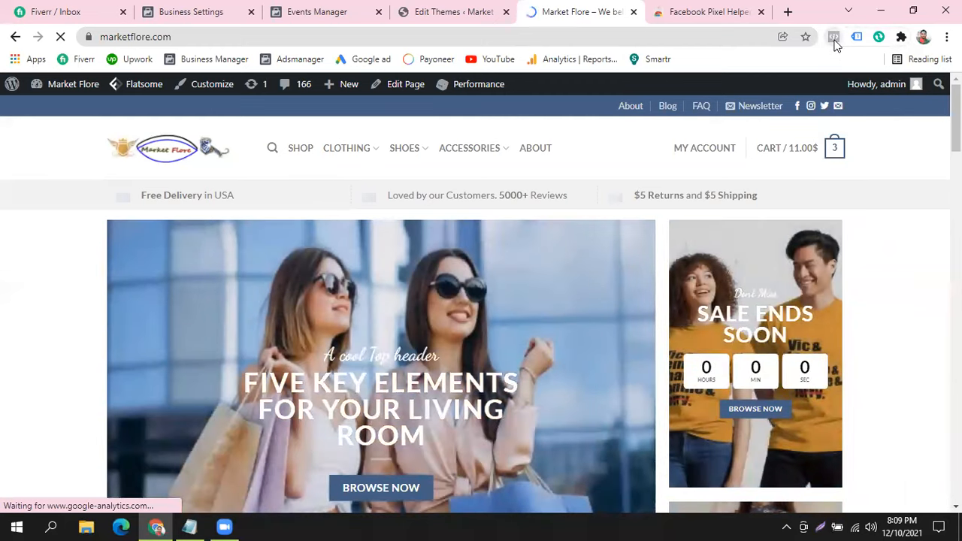
left_click(834, 43)
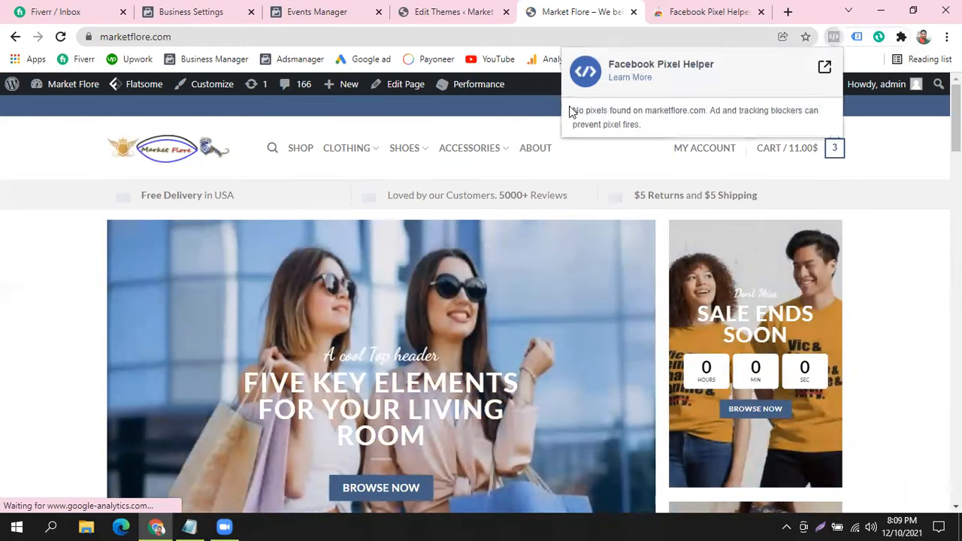
left_click_drag(573, 110, 656, 132)
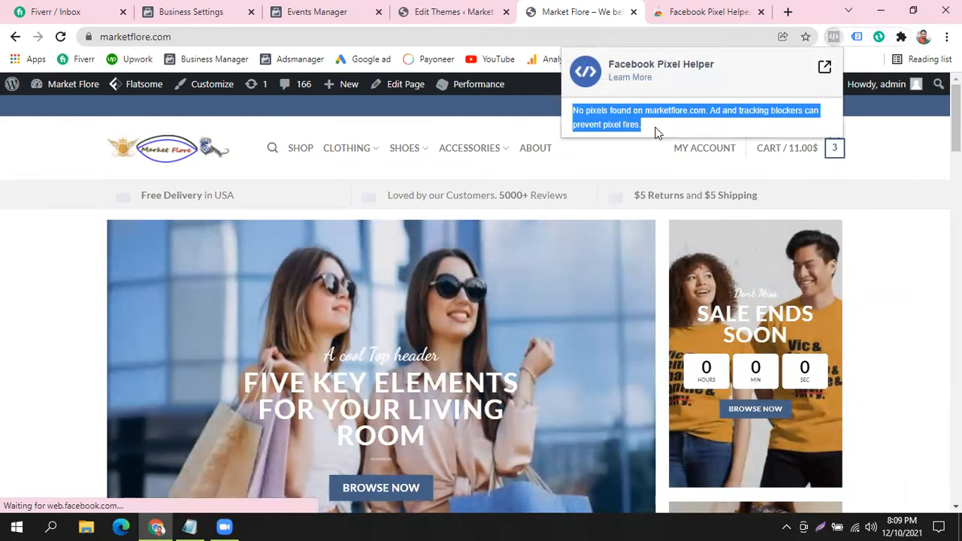
left_click(432, 13)
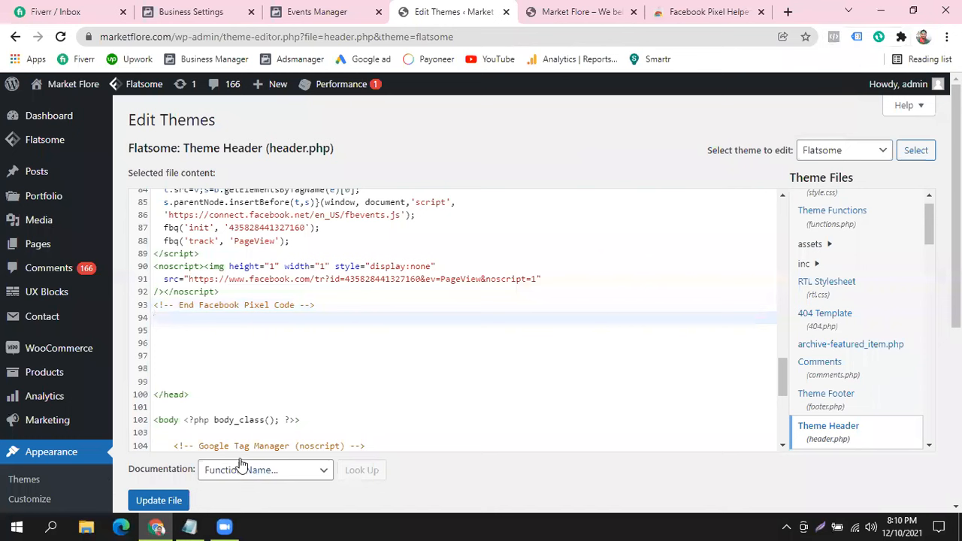
- Update header.php with the pasted pixel code, reload the marketflore.com storefront, and check the detected pixel's name in Facebook Pixel Helper
left_click(162, 505)
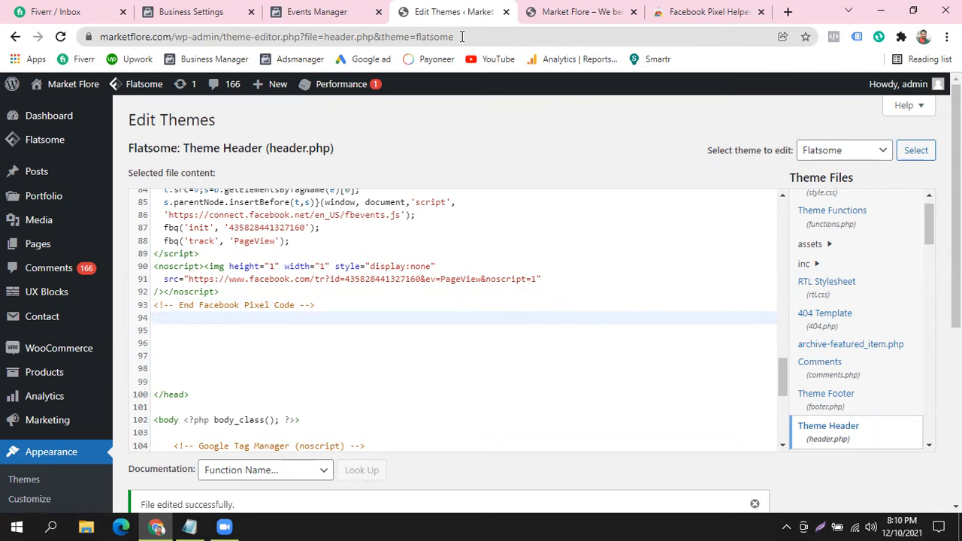
left_click(580, 12)
left_click(60, 37)
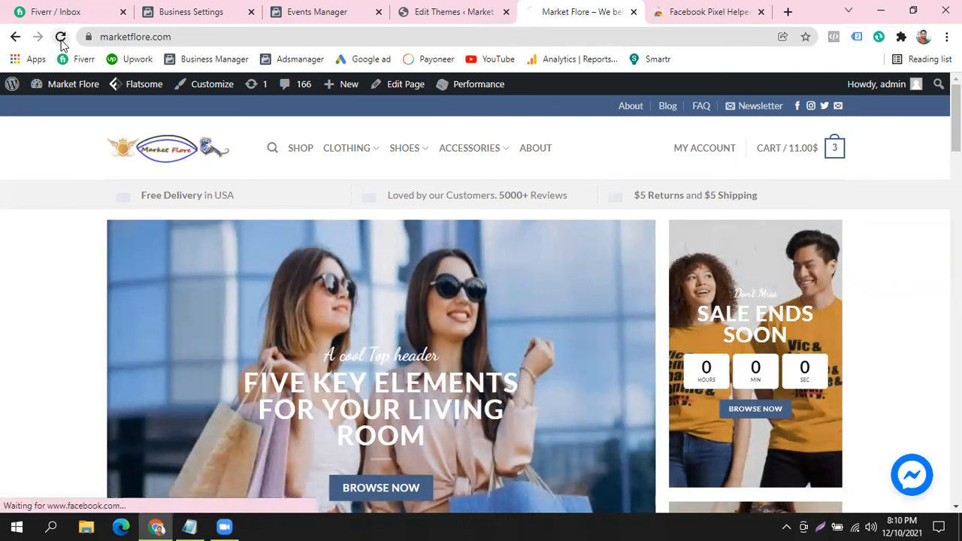
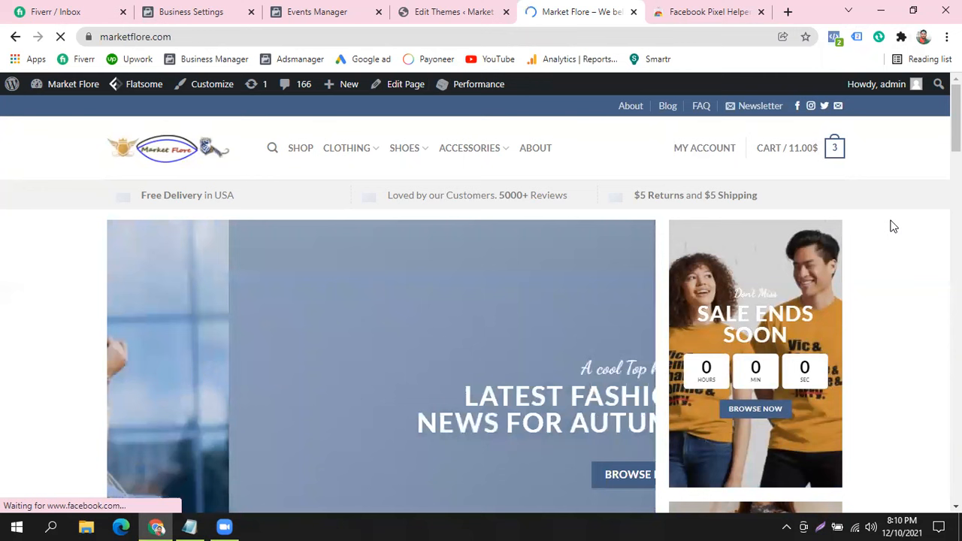
left_click(836, 38)
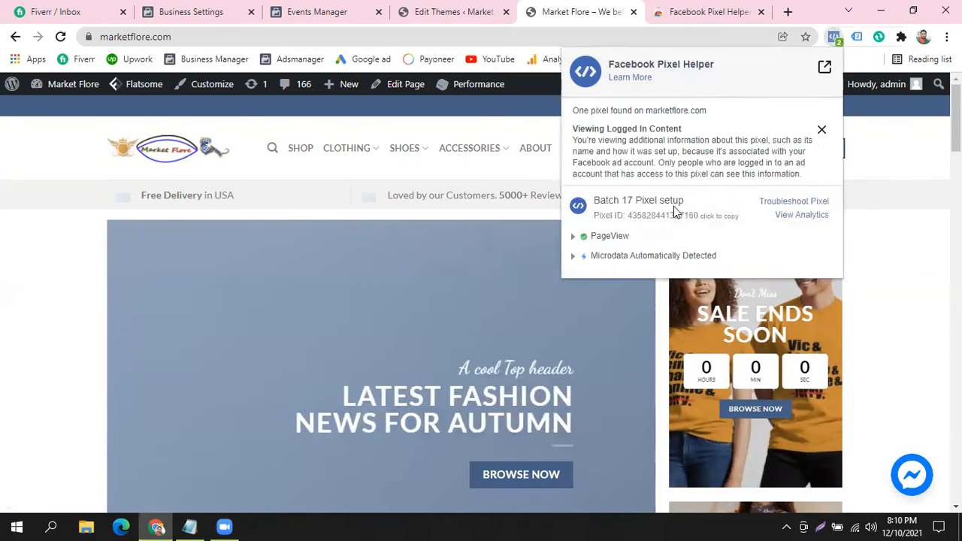
left_click_drag(595, 200, 686, 205)
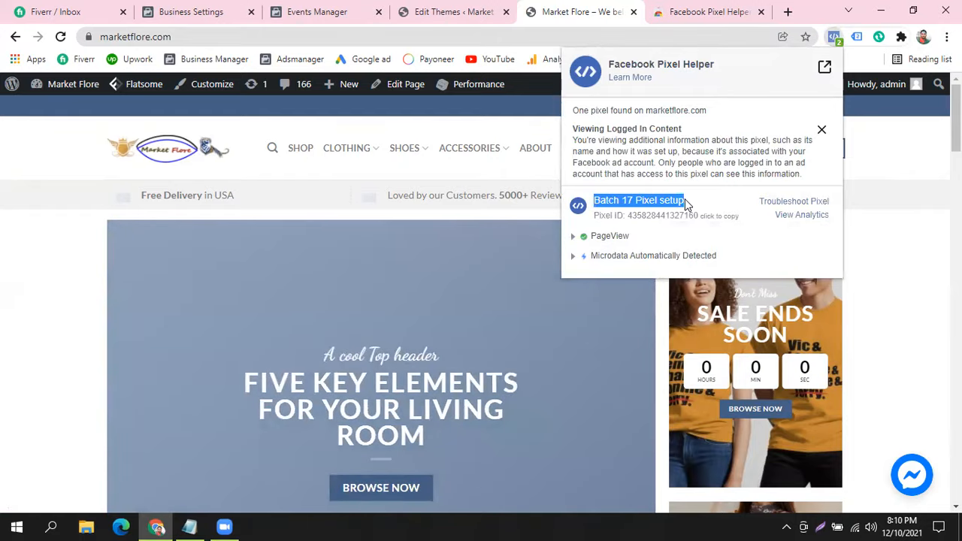
left_click(706, 199)
left_click_drag(703, 202, 592, 198)
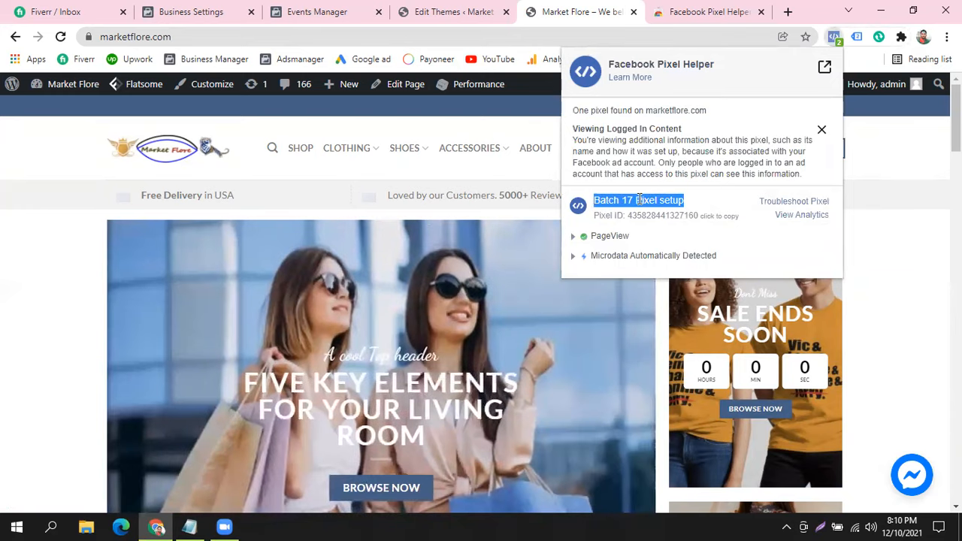
- Switch to the Notepad notes, add the line "6. Click on Save or Update file." below step 5, and save the file
left_click(191, 526)
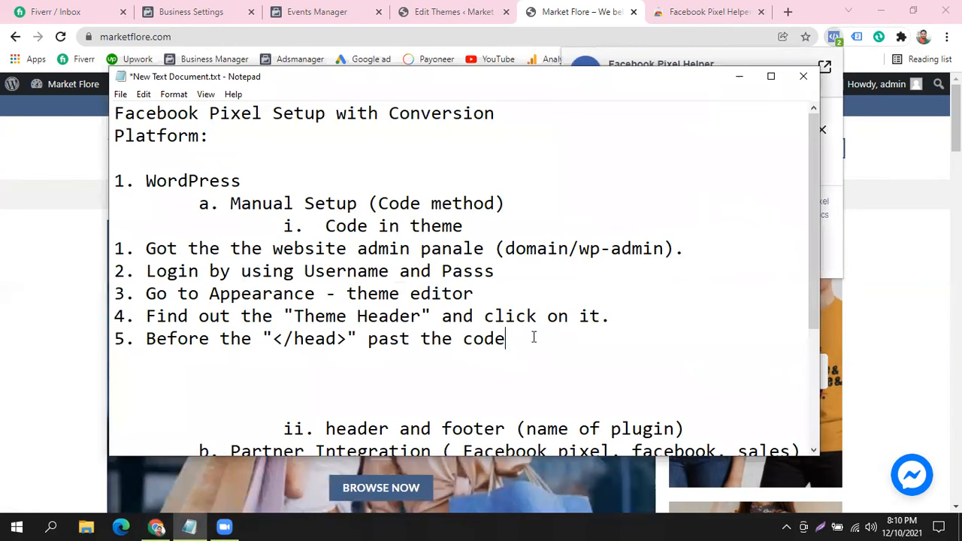
left_click(534, 338)
key("Return")
type("6. X")
type("Click on ")
type("Save or")
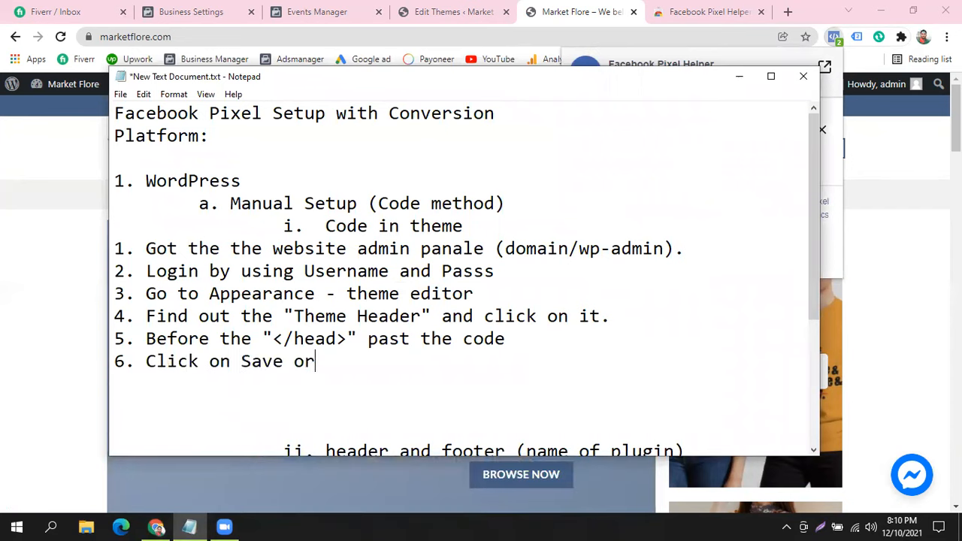
type(" Update file.")
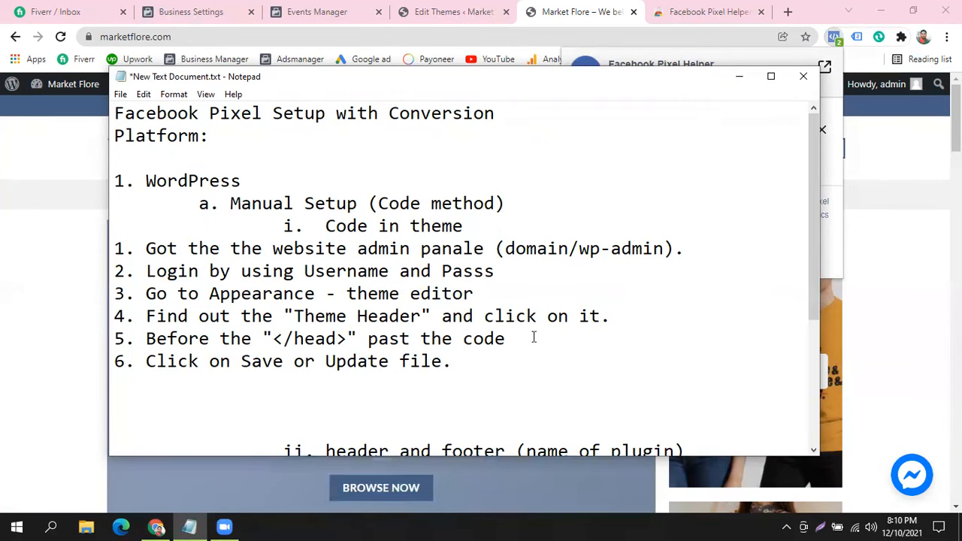
key("ctrl+s")
left_click_drag(476, 364, 117, 181)
left_click(540, 368)
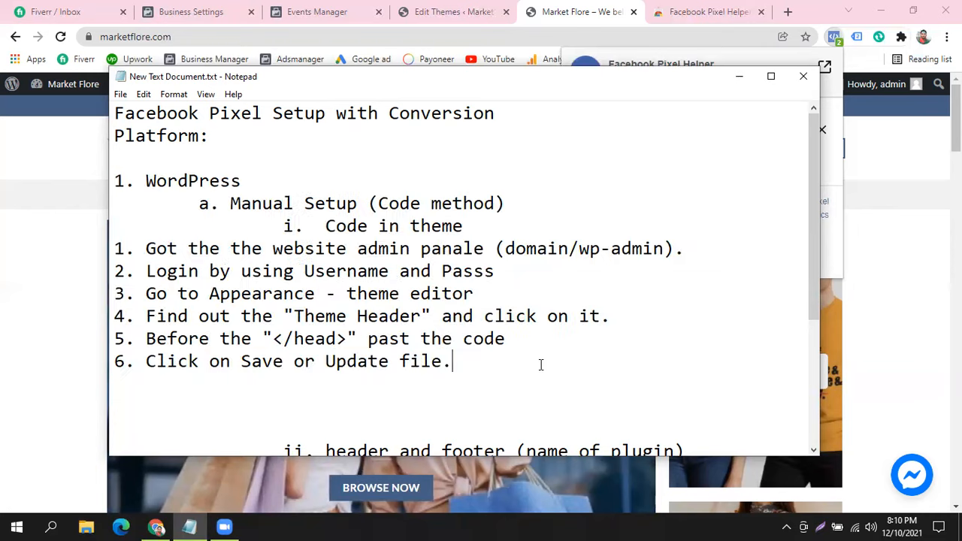
left_click_drag(216, 210, 491, 375)
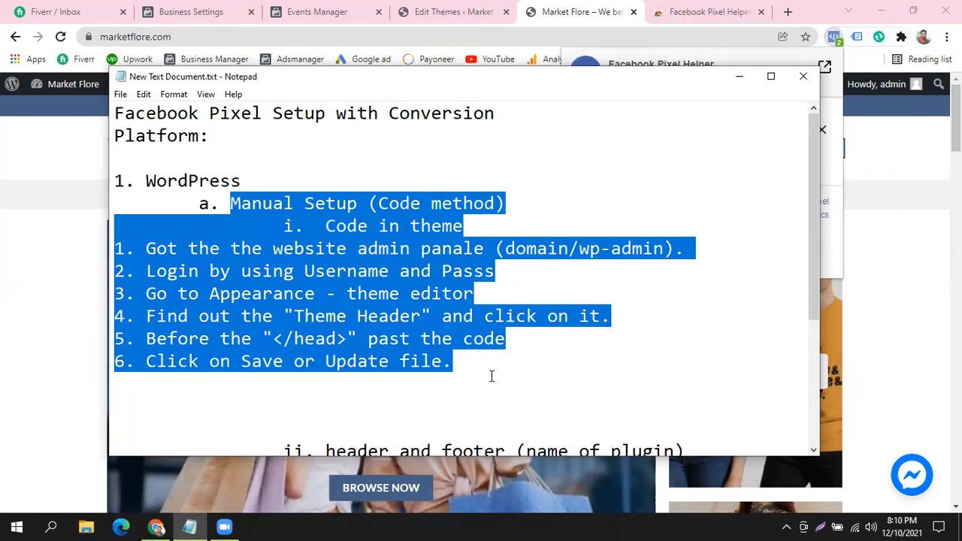
left_click(455, 366)
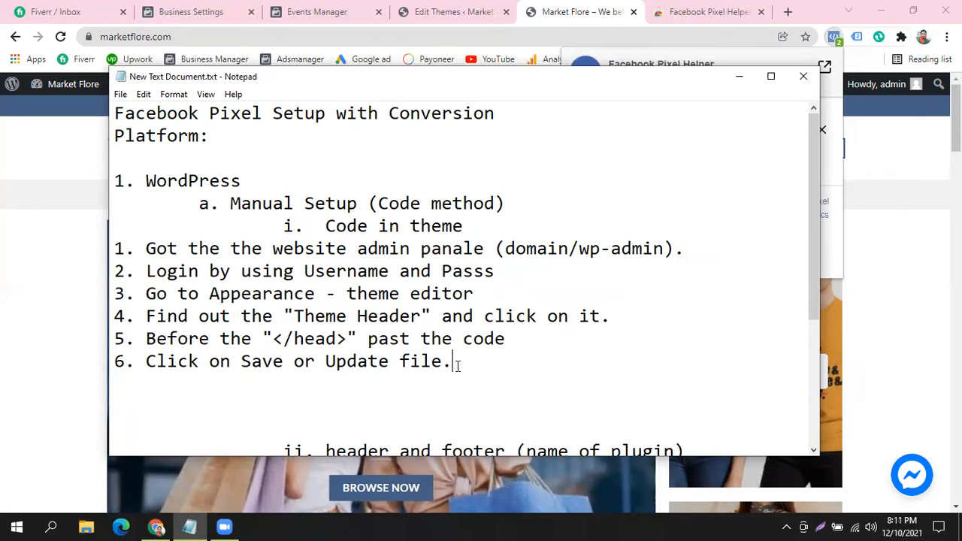
- Return to header.php in the browser, cut the entire Facebook Pixel code block above the closing head tag, and update the file
left_click(589, 7)
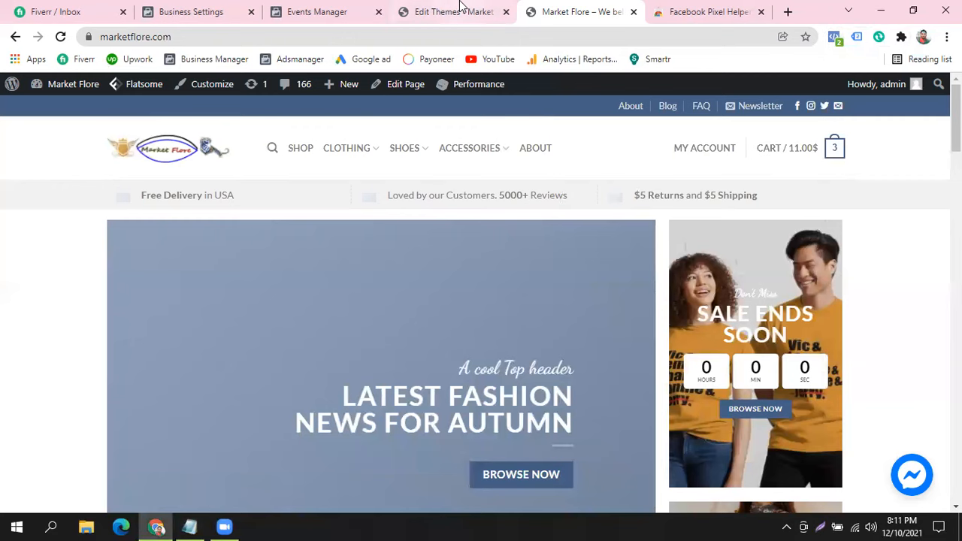
left_click(462, 9)
scroll(209, 313, "up", 3)
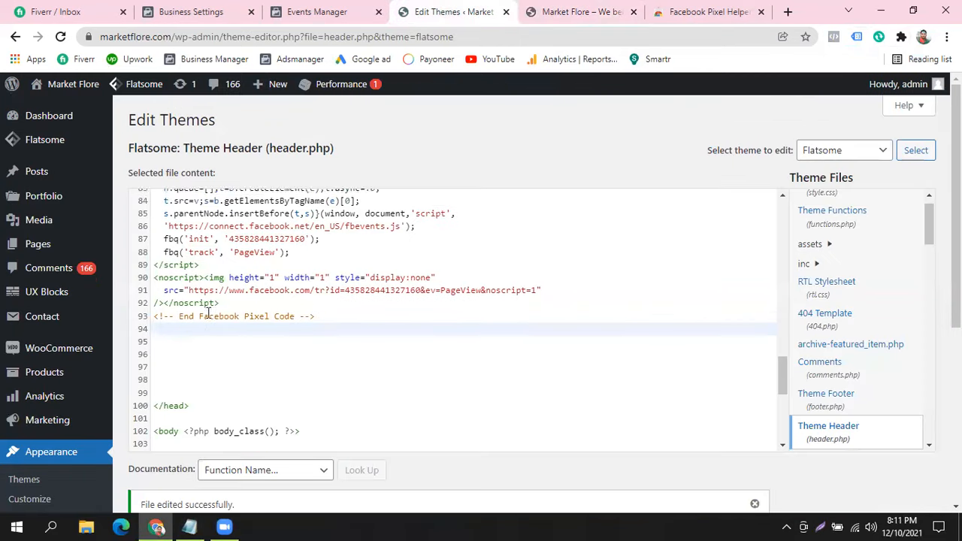
left_click_drag(171, 239, 334, 380)
right_click(241, 253)
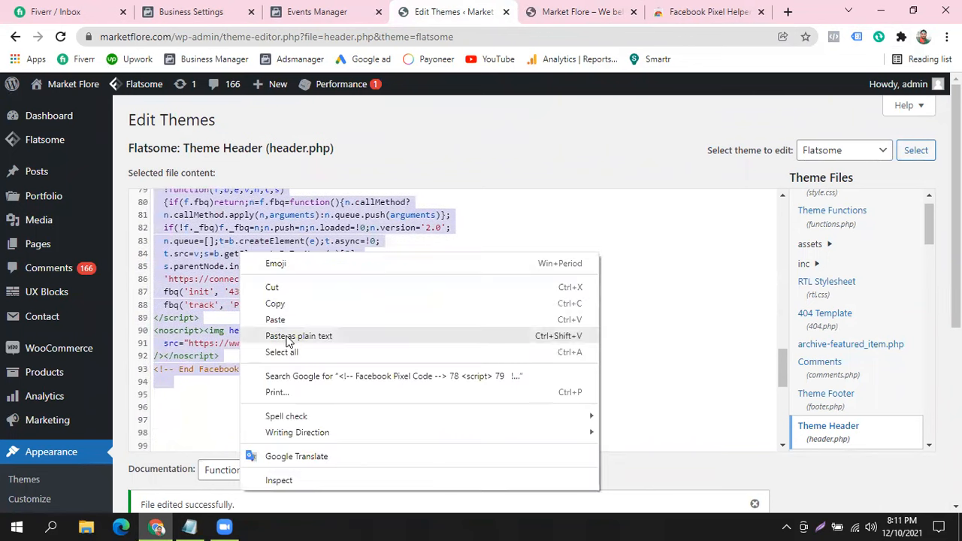
left_click(293, 286)
left_click(151, 505)
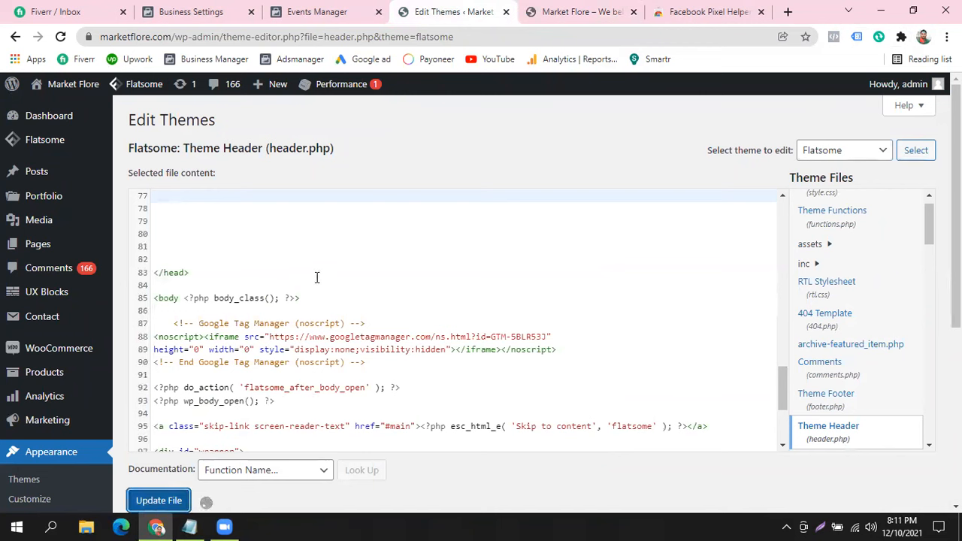
scroll(316, 277, "down", 5)
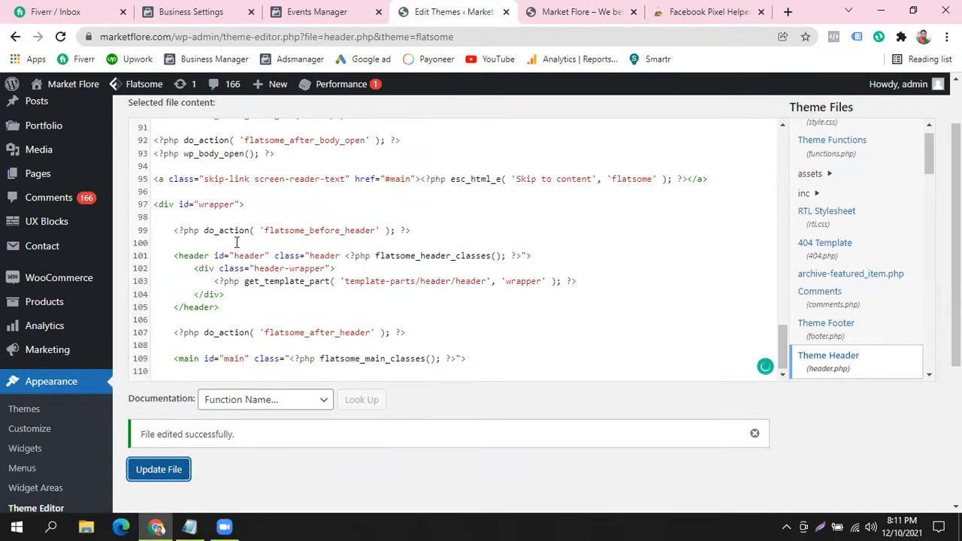
- Reload the marketflore.com storefront and check it for pixels with Facebook Pixel Helper
left_click(601, 11)
left_click(60, 36)
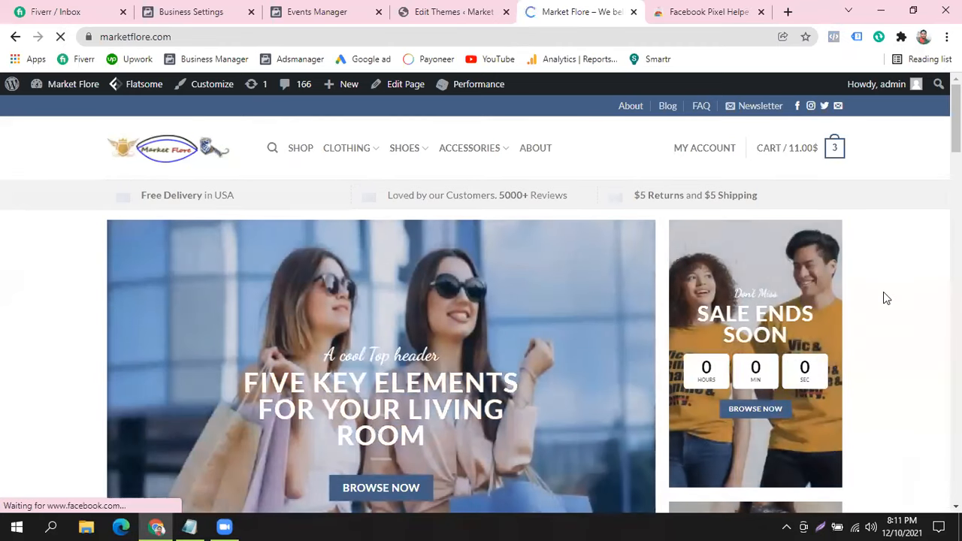
left_click(833, 37)
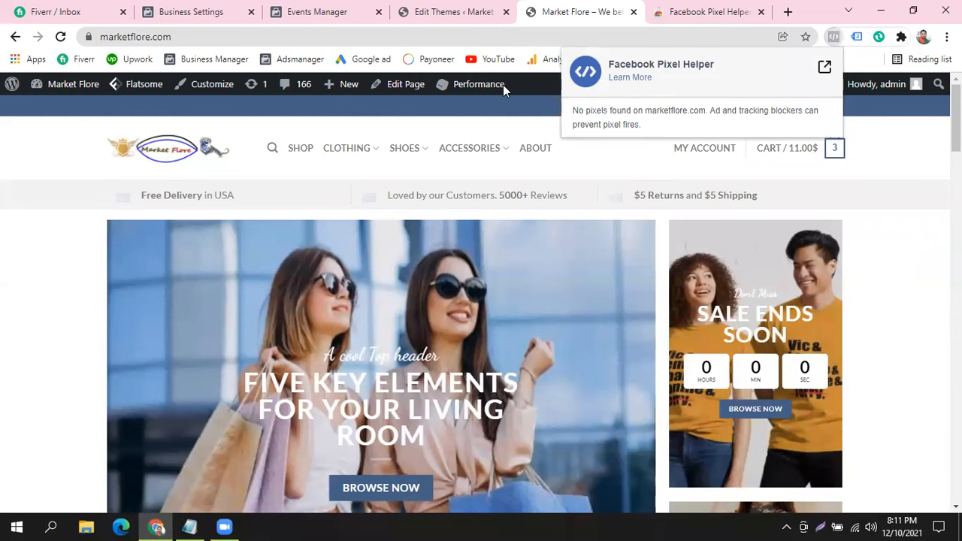
- Return to the WordPress admin and open the page for adding new plugins
left_click(455, 11)
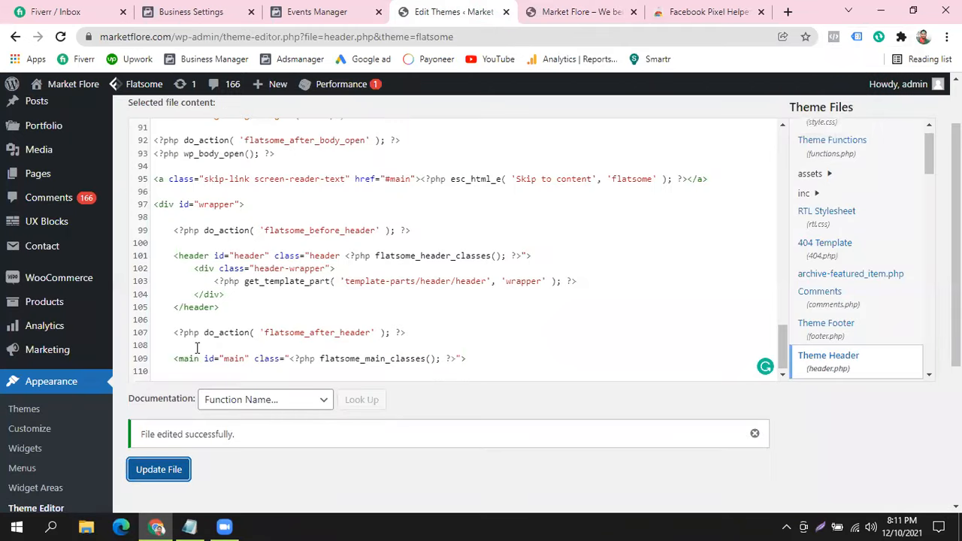
scroll(65, 301, "down", 2)
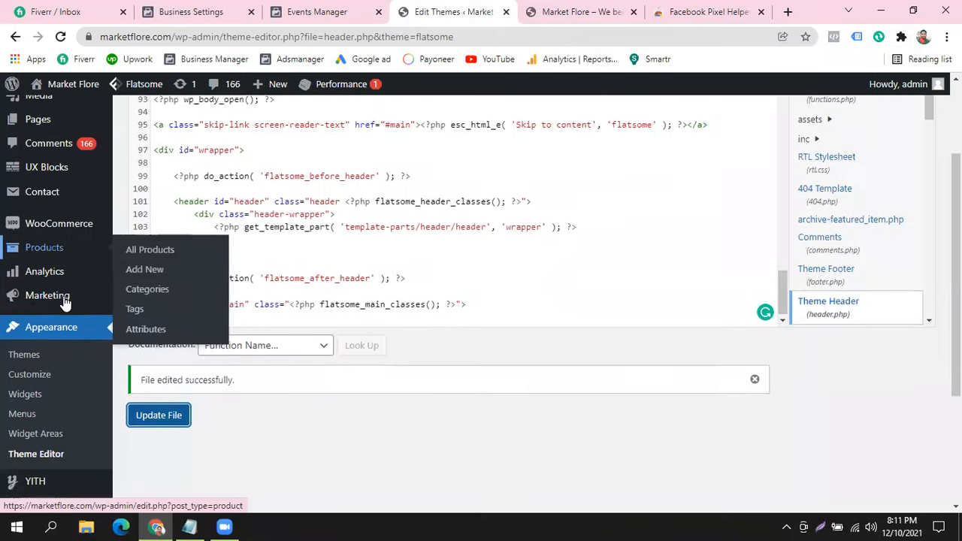
scroll(65, 301, "down", 1)
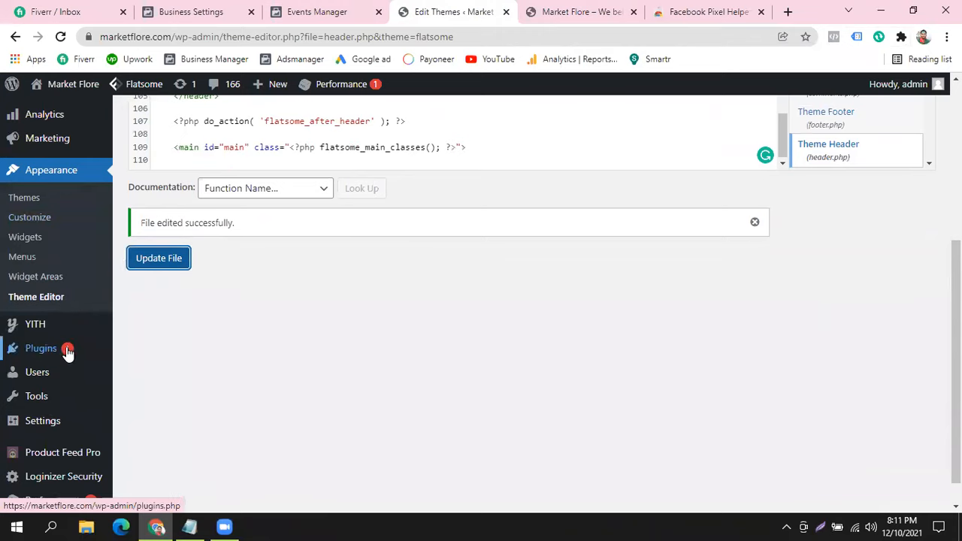
mouse_move(66, 354)
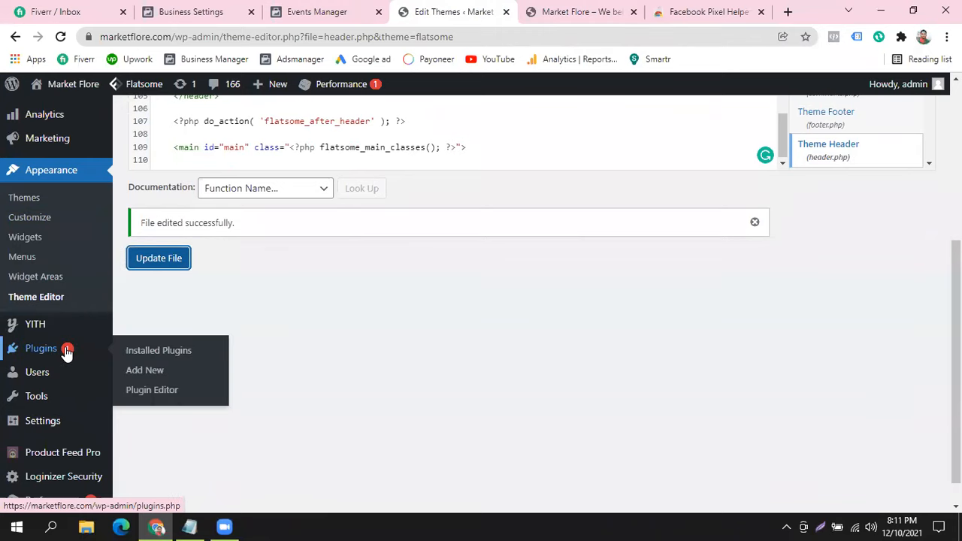
left_click(216, 426)
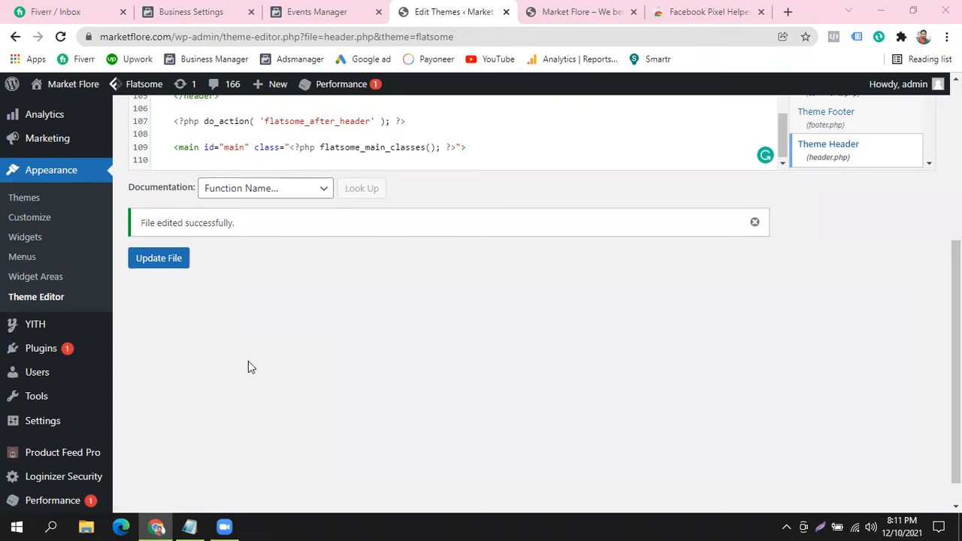
mouse_move(38, 352)
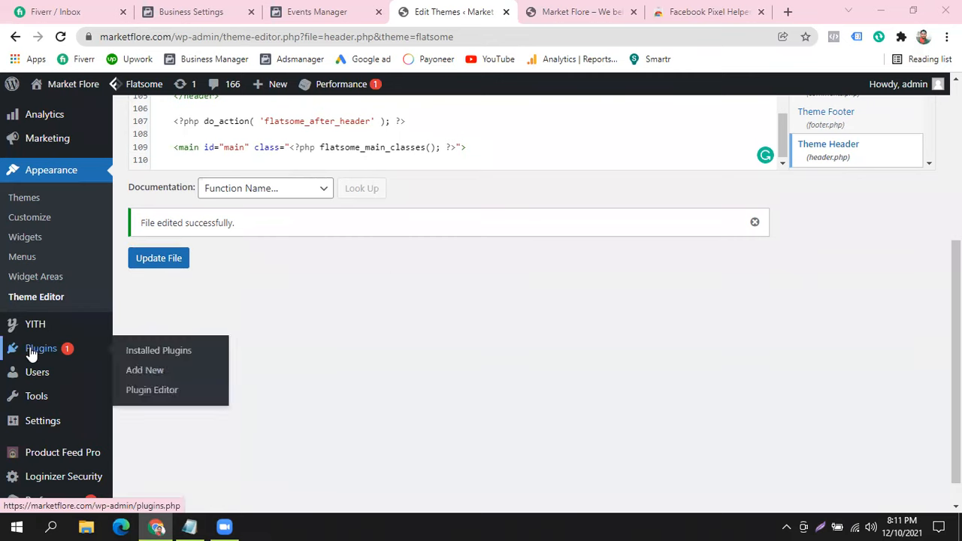
mouse_move(109, 379)
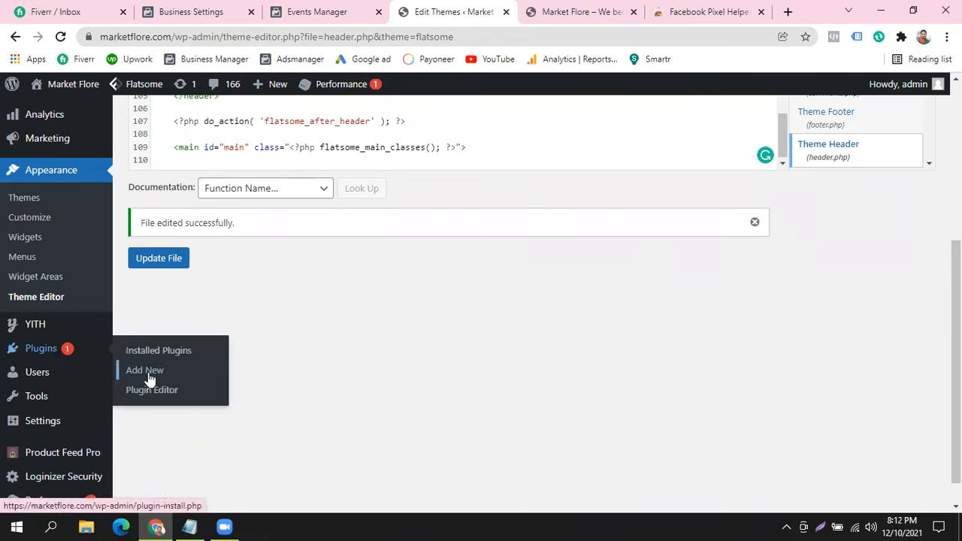
left_click(145, 371)
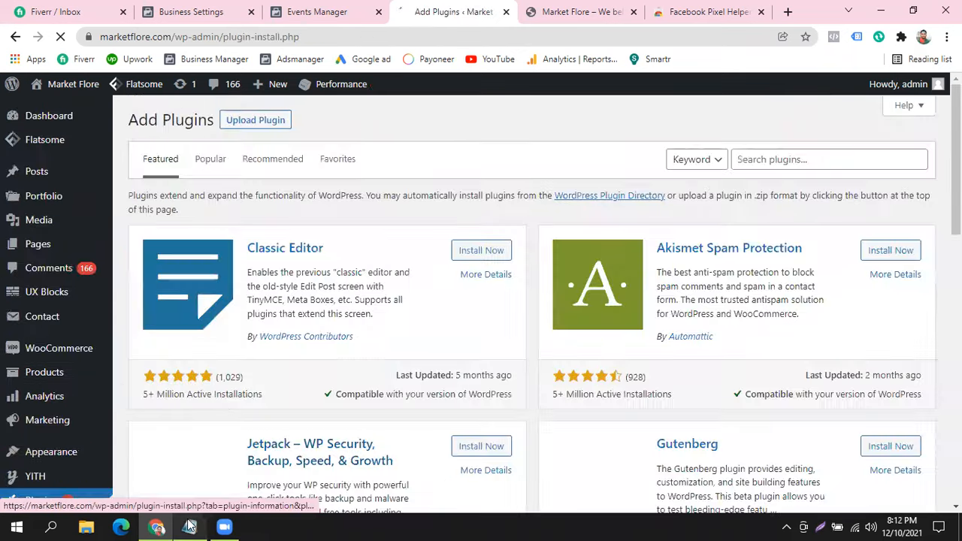
- Switch to the Notepad notes and remove the indentation before the "ii. header and footer (name of plugin)" line
left_click(189, 526)
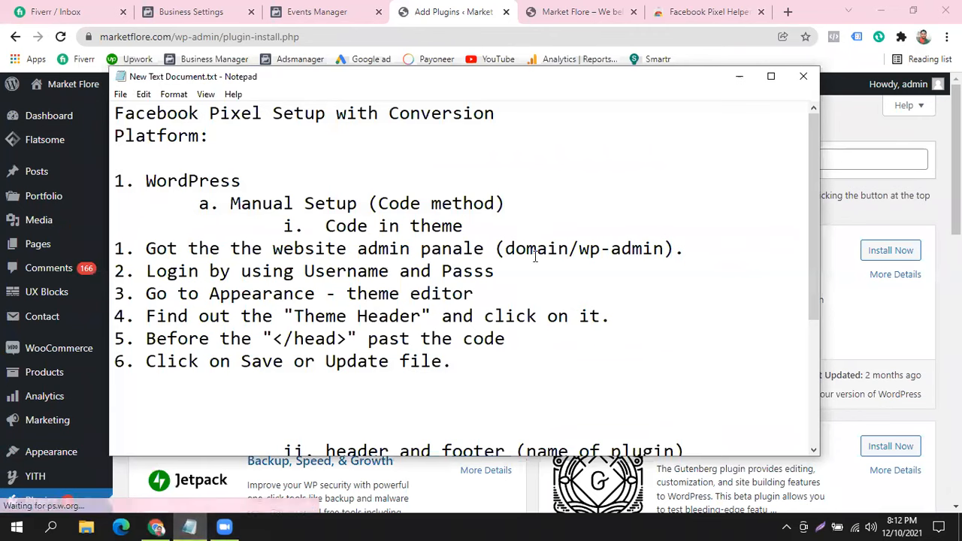
scroll(534, 297, "down", 2)
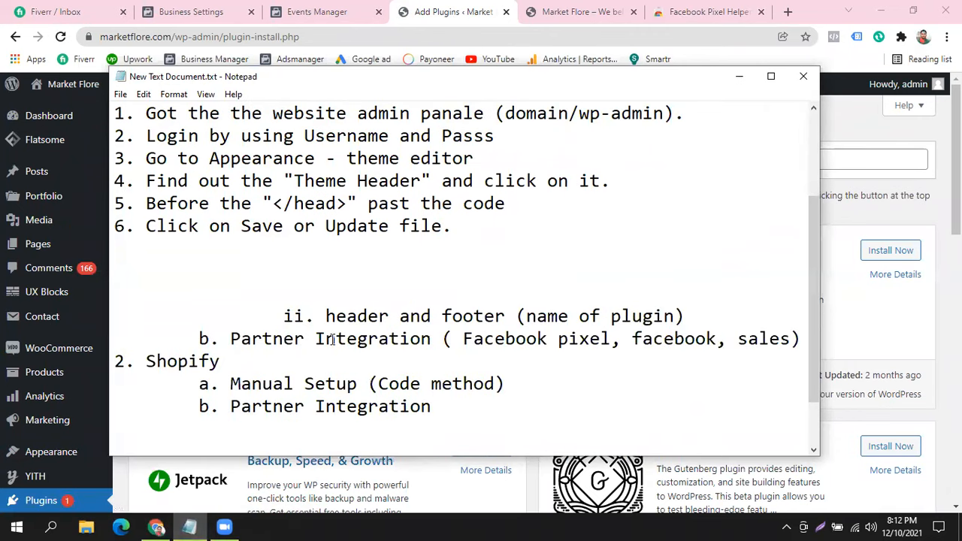
left_click_drag(325, 315, 687, 316)
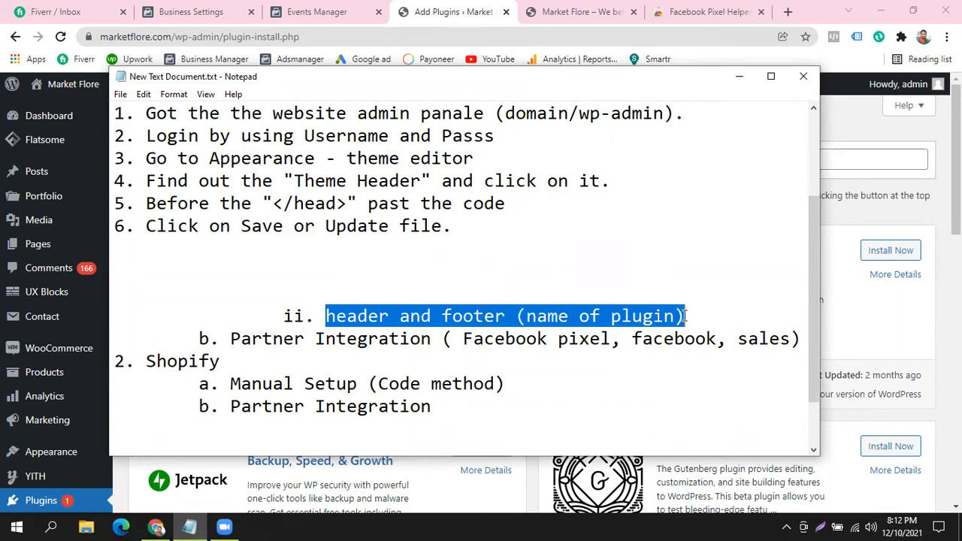
left_click(698, 300)
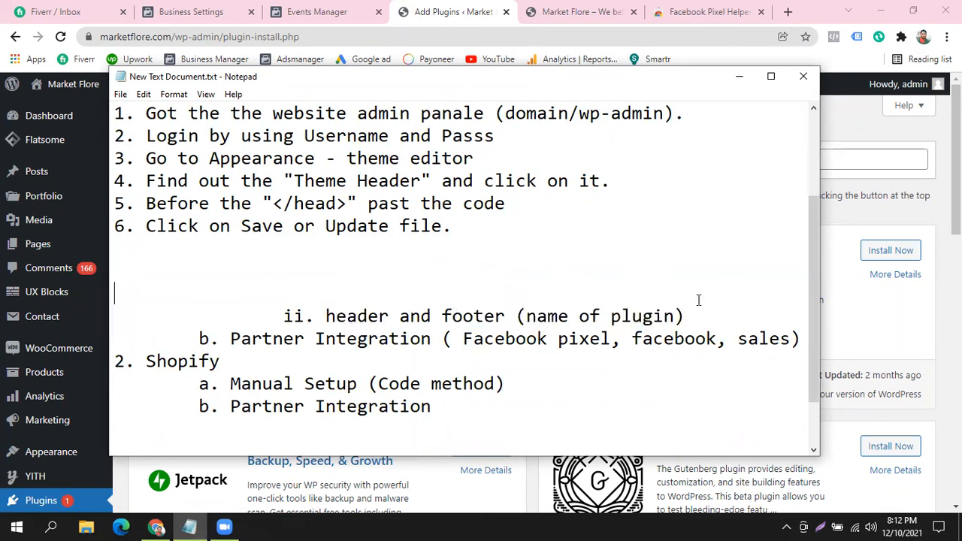
left_click(283, 316)
key("BackSpace")
key("BackSpace")
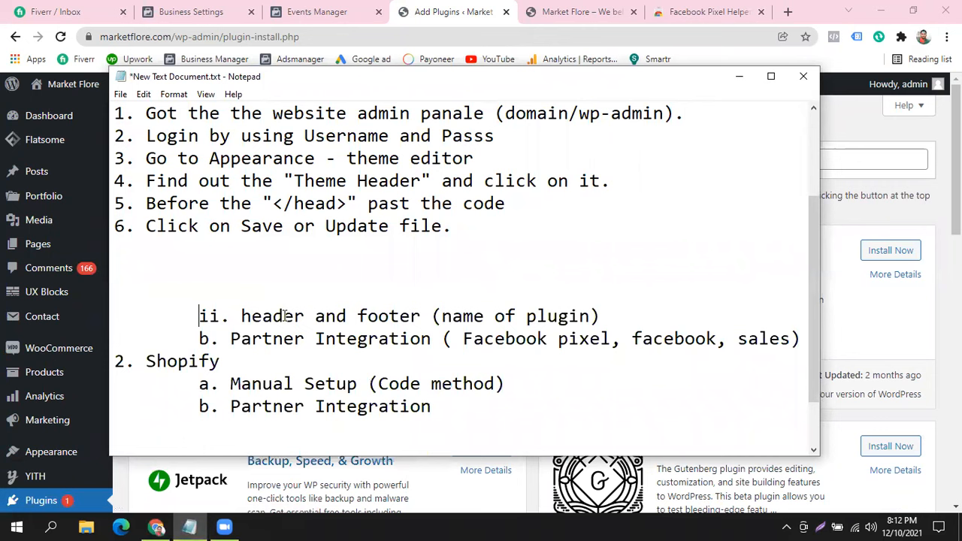
- Try to indent the six numbered steps listed under "Code in theme" in the notes
scroll(158, 231, "up", 1)
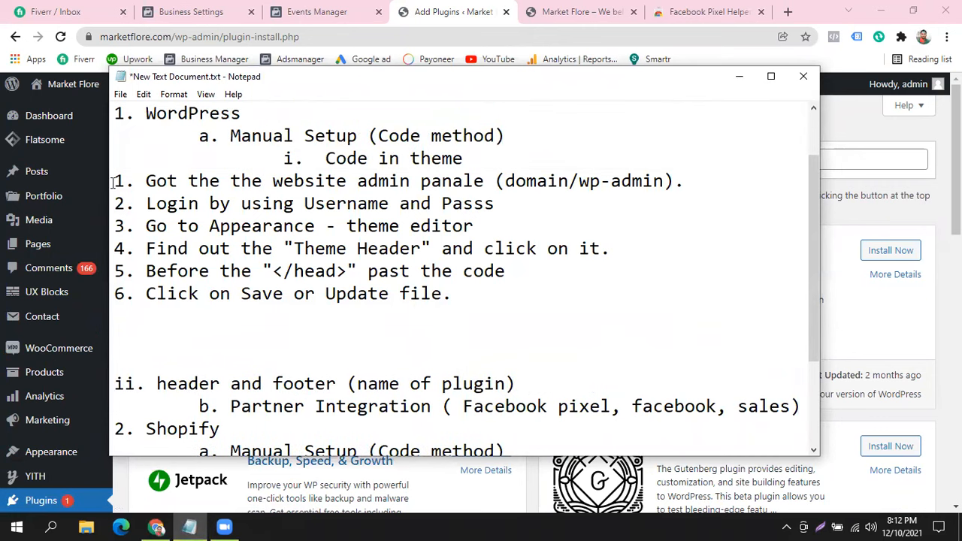
left_click_drag(114, 181, 186, 293)
key("Tab")
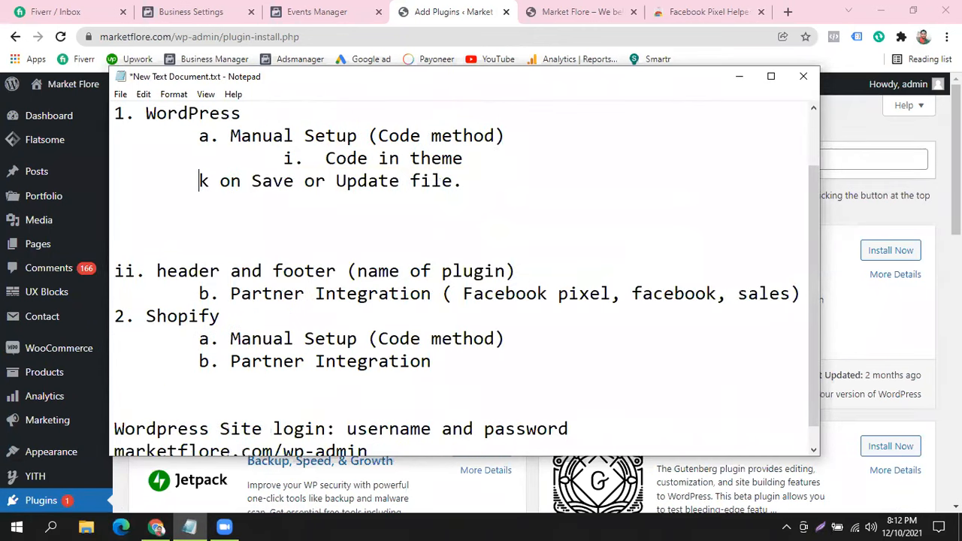
- Restore the deleted theme-code instructions and insert blank lines beneath the "ii. header and footer (name of plugin)" heading
key("ctrl+z")
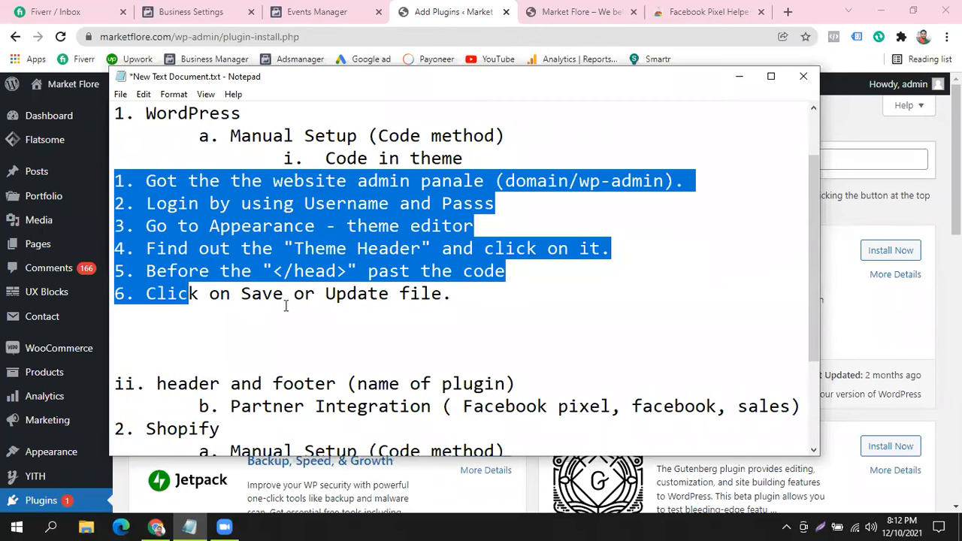
left_click(346, 342)
left_click(543, 385)
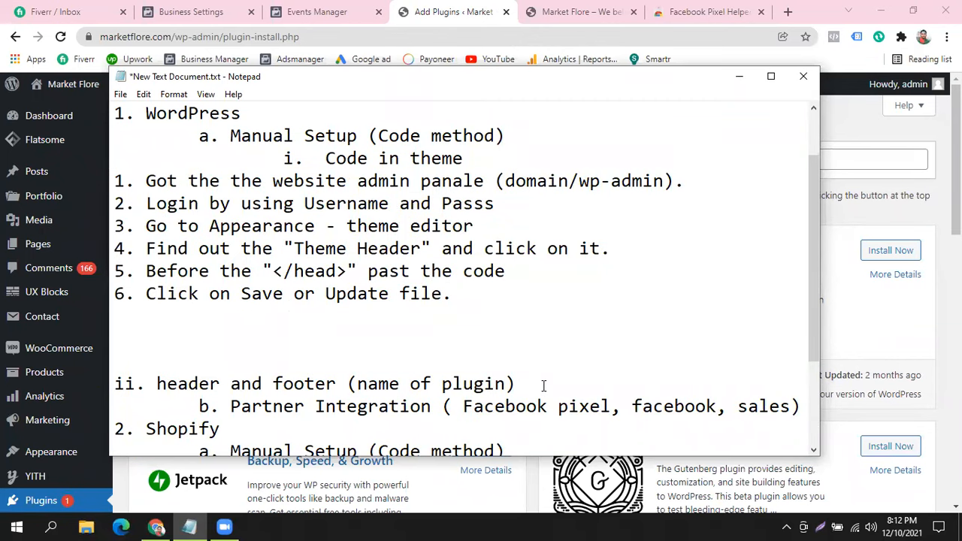
key("Return")
key("Return")
key("Return")
key("Return")
key("Return")
key("Up")
key("Up")
key("Up")
key("Up")
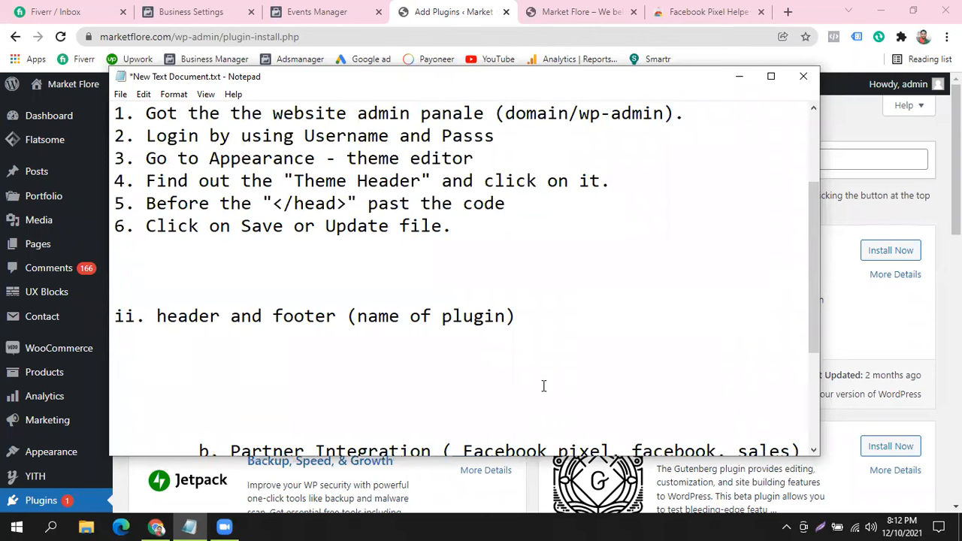
- Start a numbered list under the header and footer heading, copying the admin panel and login steps from the list above
type("1.b")
key("BackSpace")
left_click_drag(146, 113, 494, 136)
key("ctrl+c")
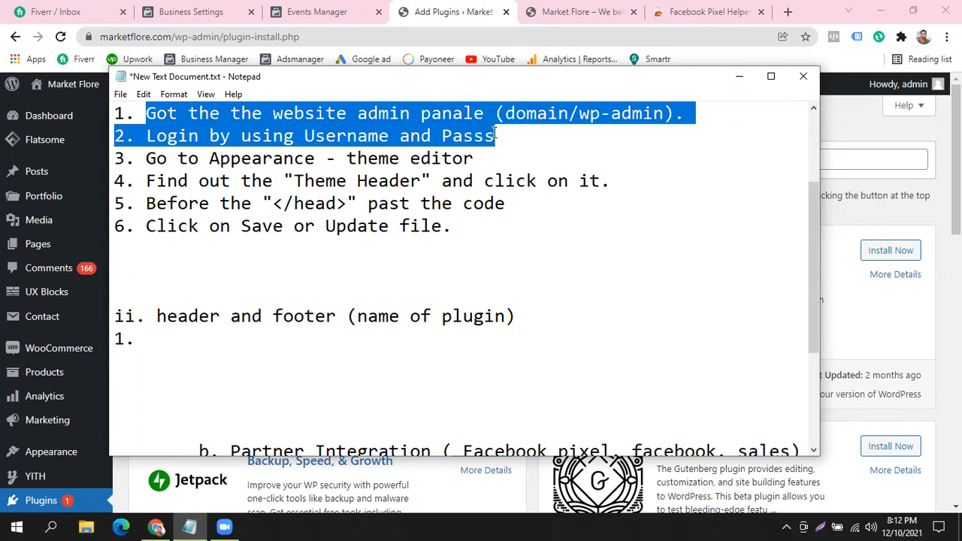
left_click(177, 337)
key("ctrl+v")
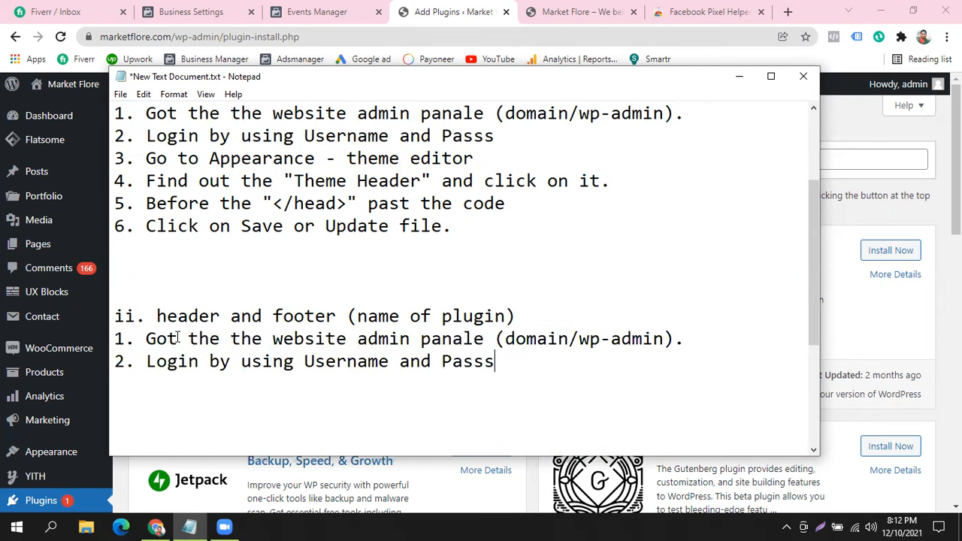
- Add a third line to the plugin instructions reading "3. Go to Plugin-ad new"
key("Return")
type("3. Go to")
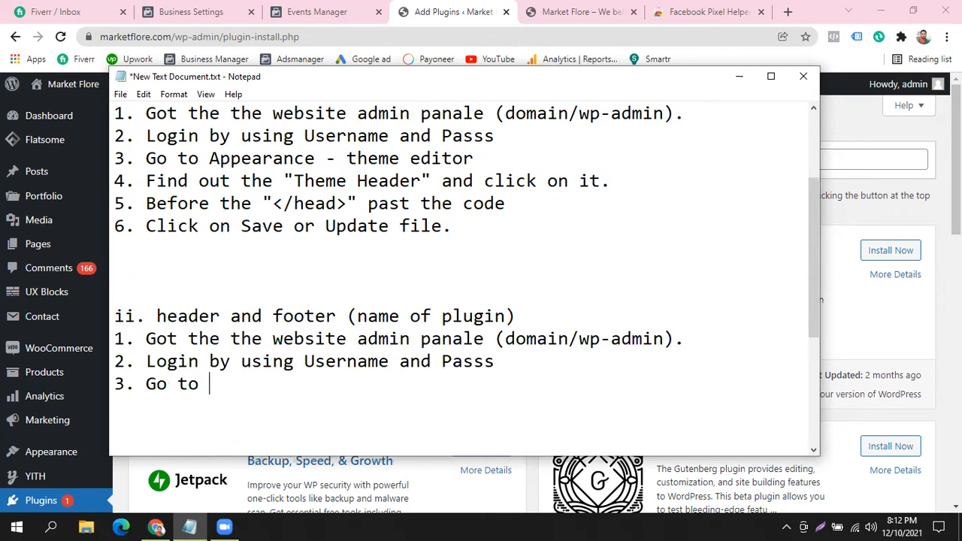
type(" Plugin")
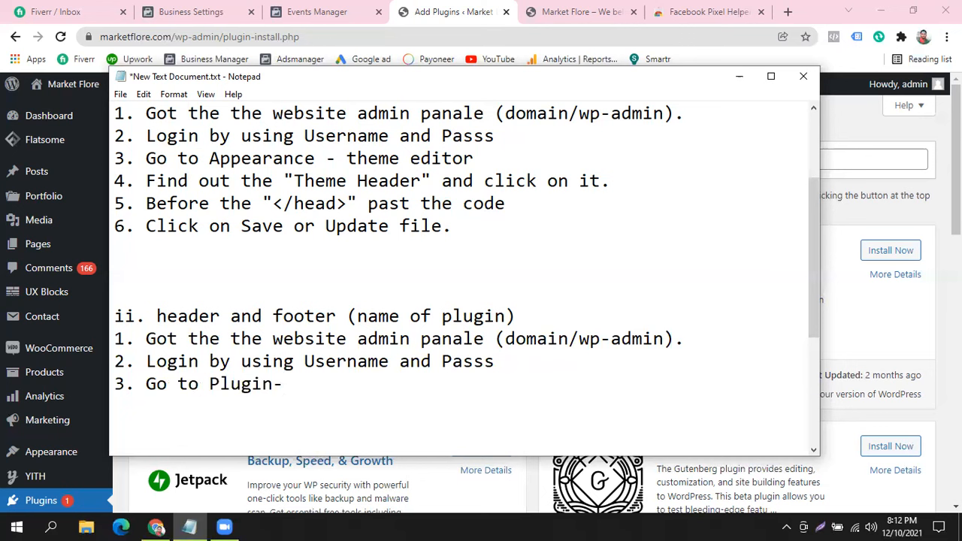
type("-ad new")
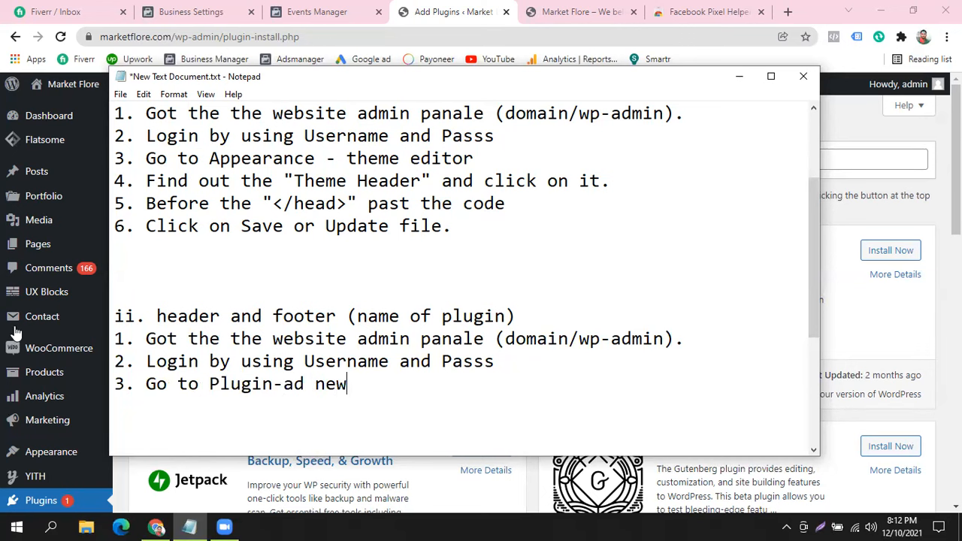
- Switch to the WordPress Add Plugins page in the browser and search for "header and footer"
scroll(16, 331, "down", 2)
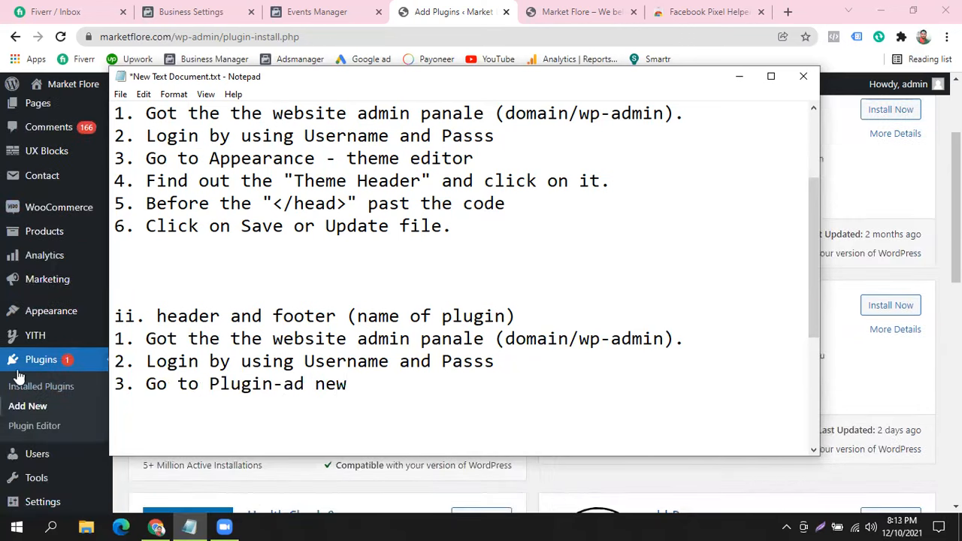
left_click(23, 412)
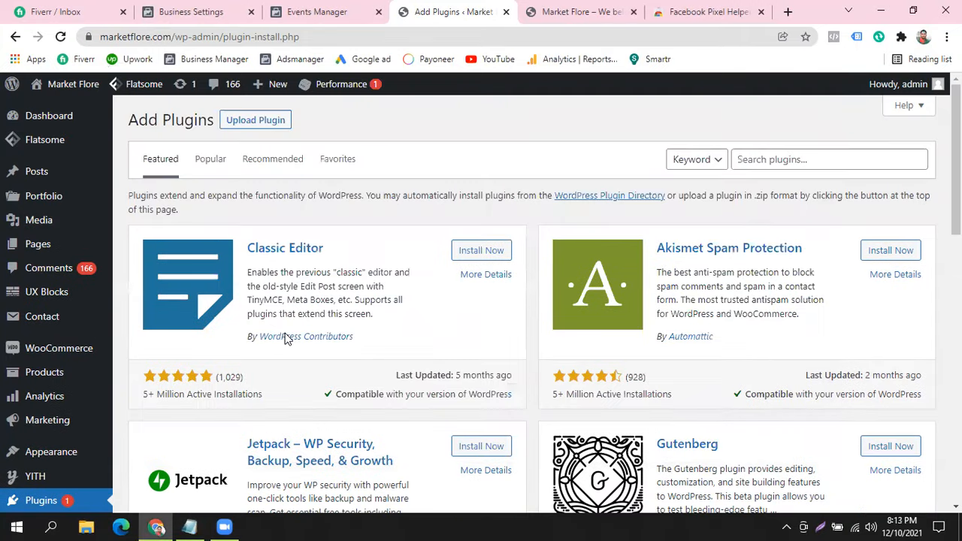
left_click(785, 160)
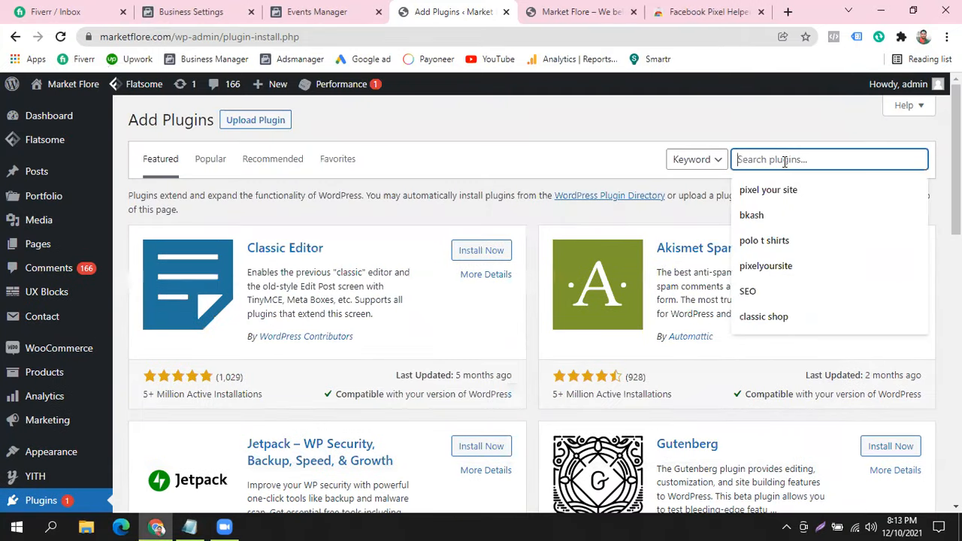
type("header")
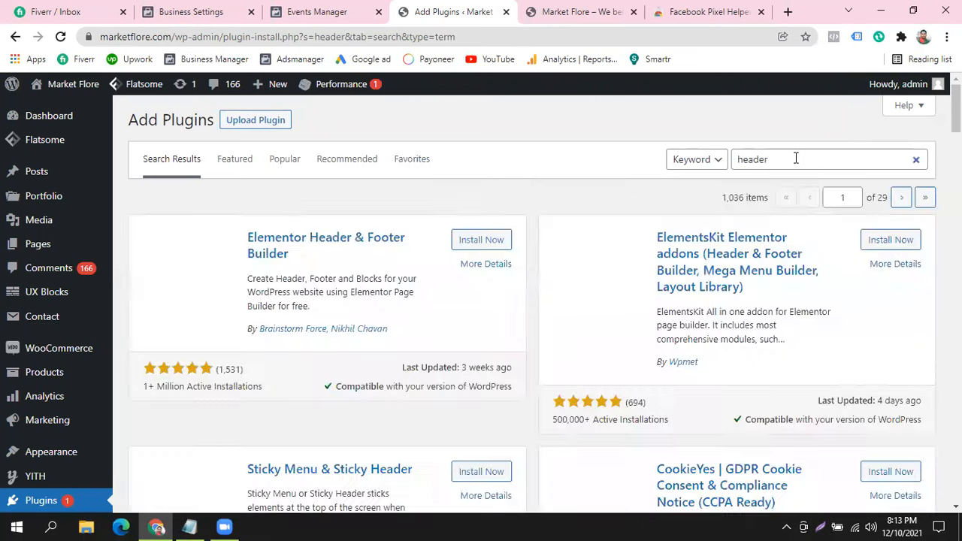
left_click(787, 159)
type("and footer")
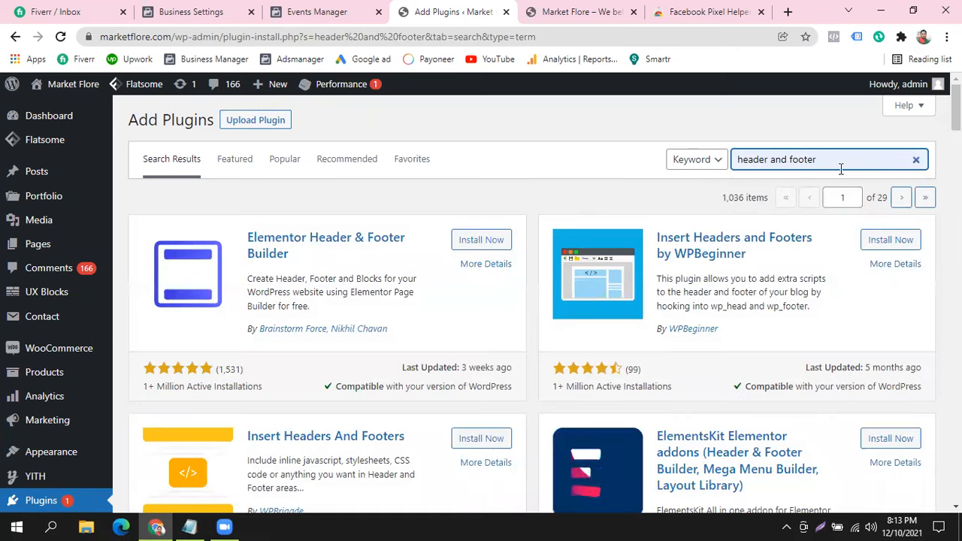
- Copy the plugin title "Insert Headers and Footers by WPBeginner" from the search results
left_click_drag(653, 238, 753, 251)
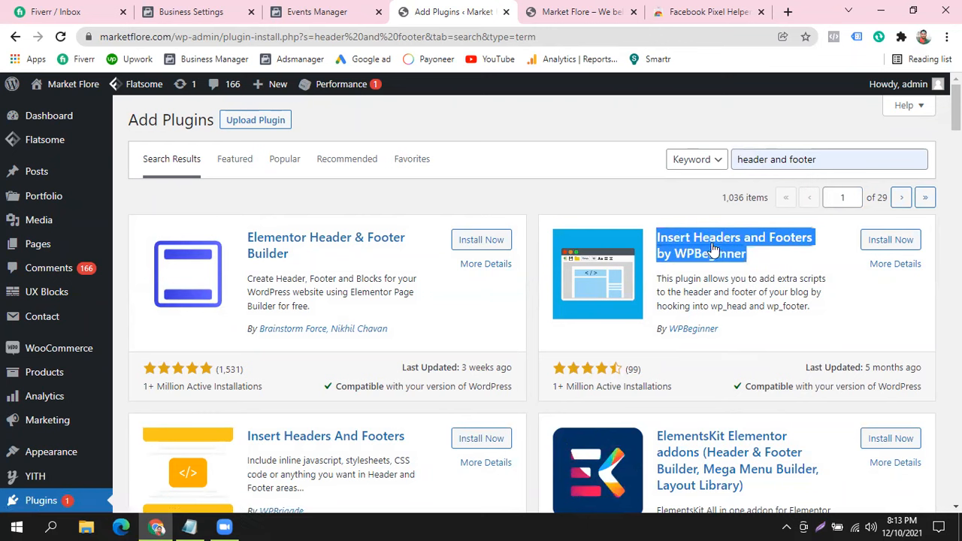
right_click(725, 249)
left_click(703, 375)
left_click(818, 269)
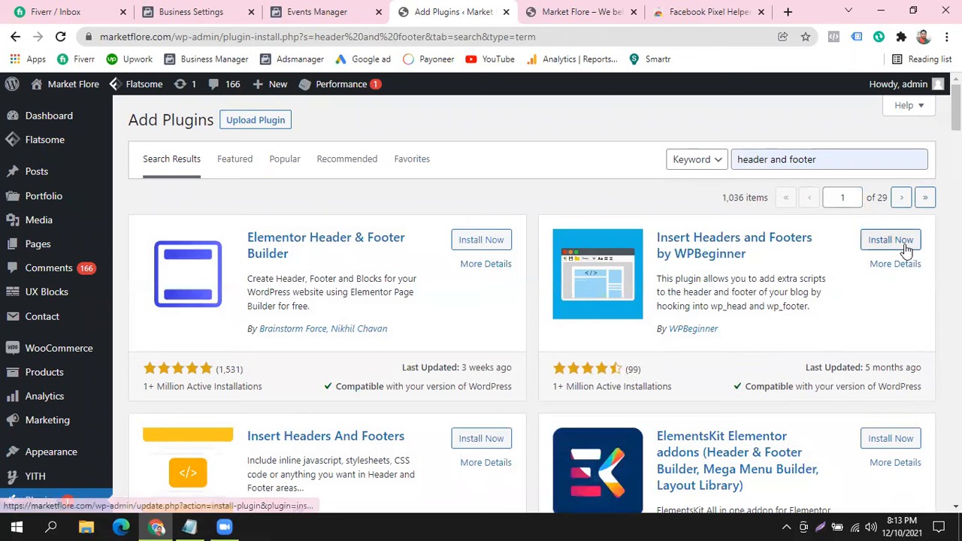
- Return to the Notepad notes and correct "ad" to "add" in line 3 of the plugin instructions
left_click(189, 527)
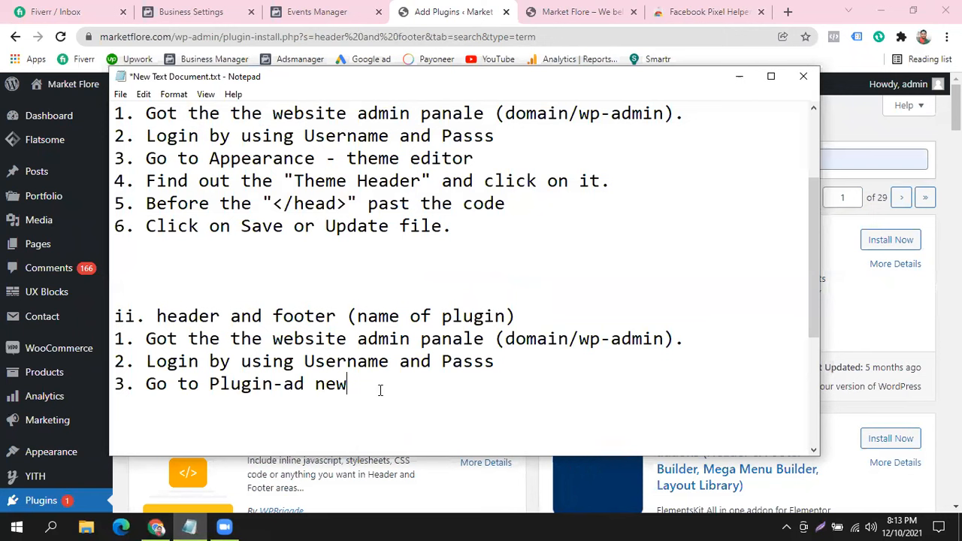
left_click(306, 385)
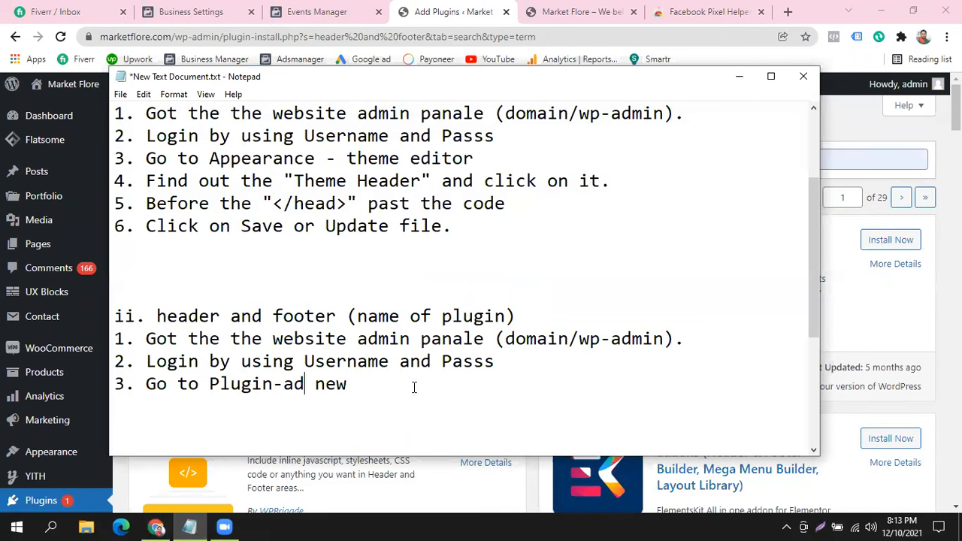
type("d")
- Add a fourth line to the plugin instructions reading "4. Serch header and Footer and select"
left_click(371, 390)
key("Return")
key("Return")
type("4.")
key("BackSpace")
key("BackSpace")
key("BackSpace")
key("BackSpace")
type("4. Serch header and Fo")
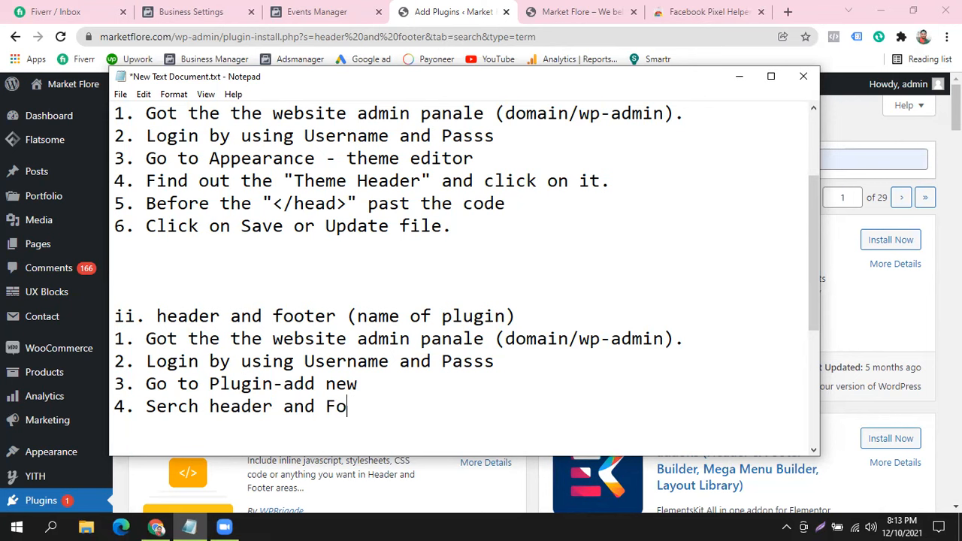
type("oter and select")
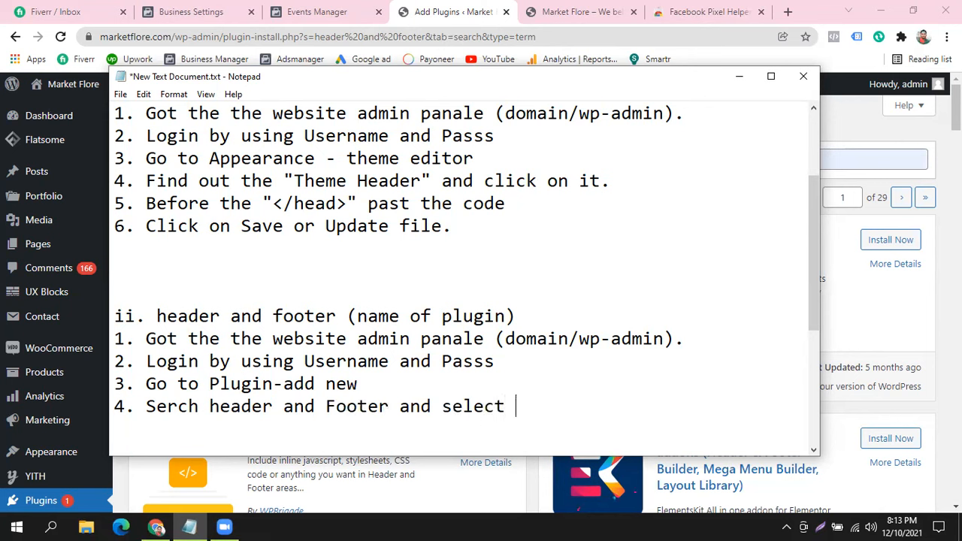
- Complete line 4 with the copied plugin title, enclosed in double quotation marks
key("ctrl+v")
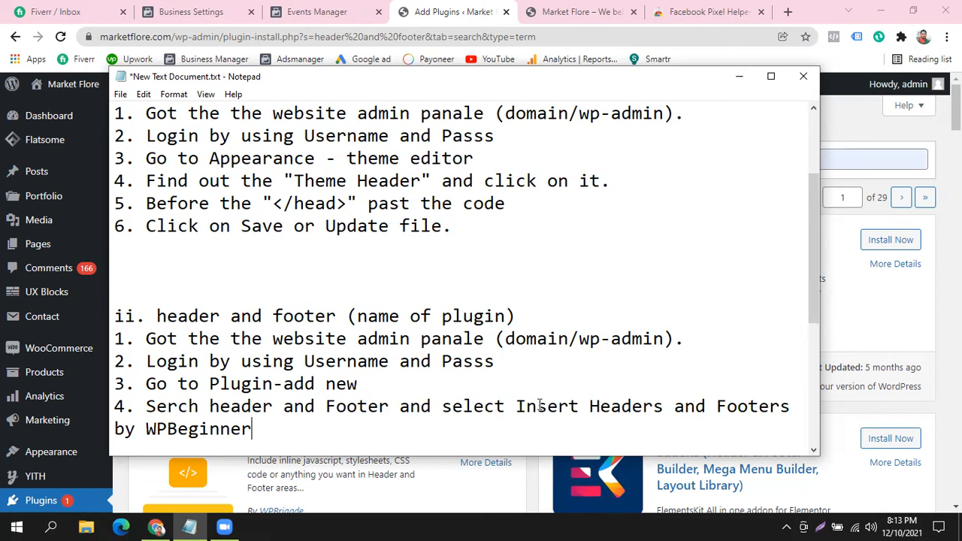
left_click(516, 406)
type("\"")
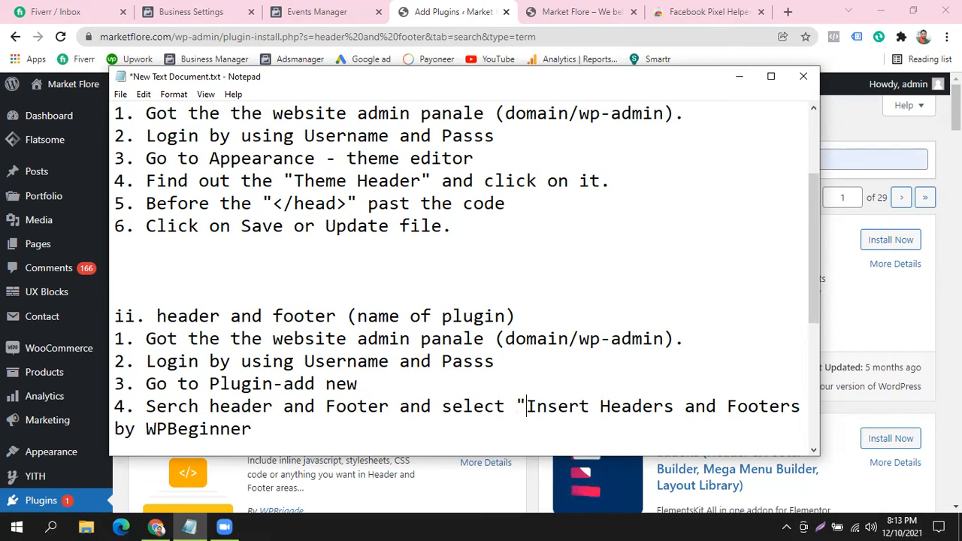
left_click(263, 431)
type("\"")
- Add a fifth line reading 5. Click on "Install", with the last word in double quotation marks
key("Return")
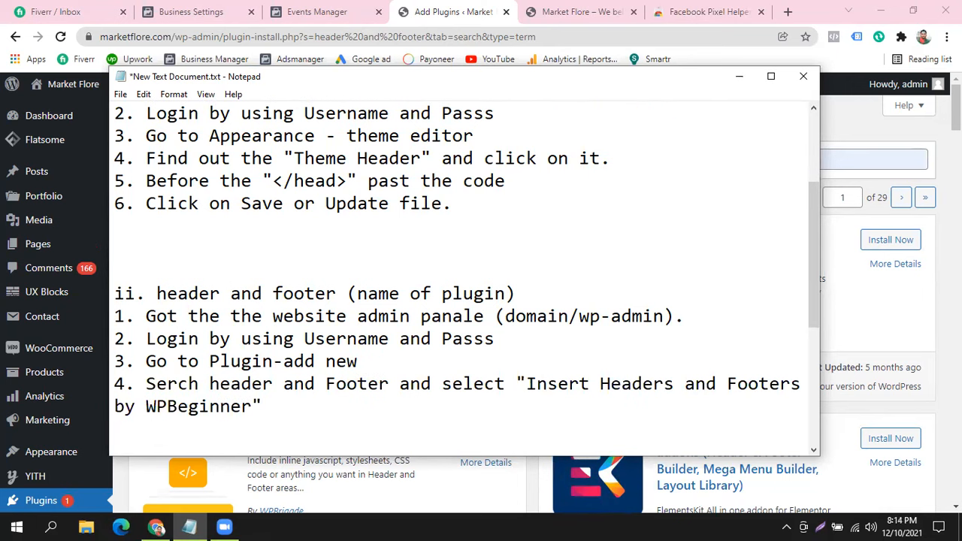
type("5. Click on ")
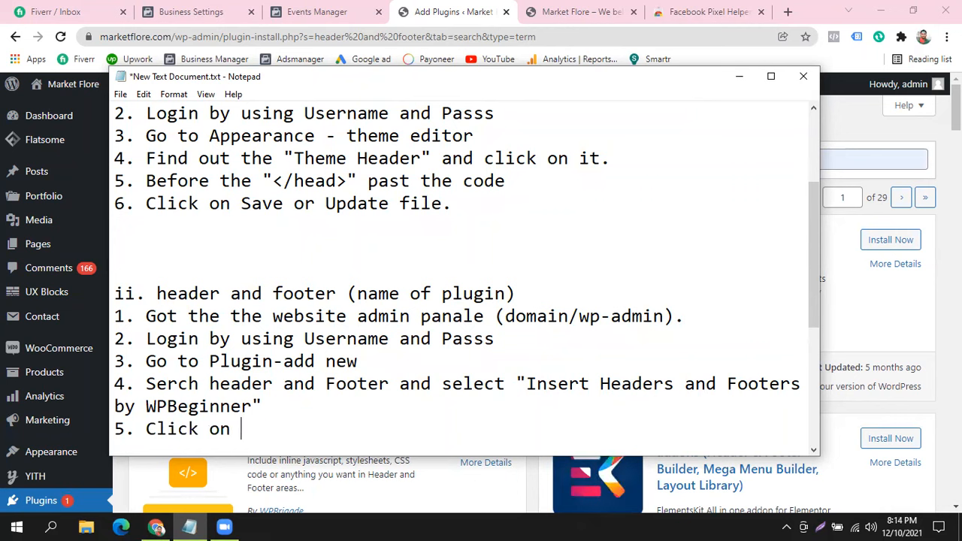
type("Install")
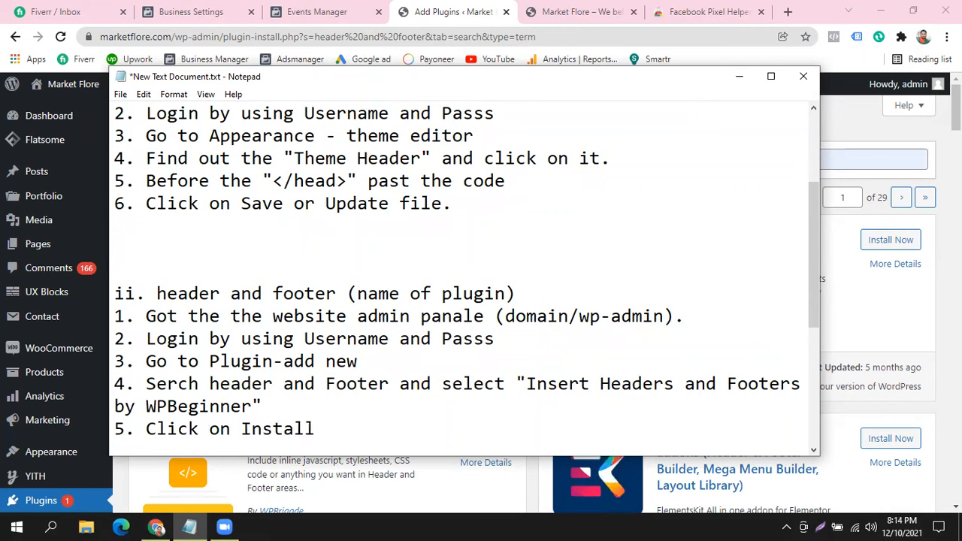
left_click(241, 429)
type("\"")
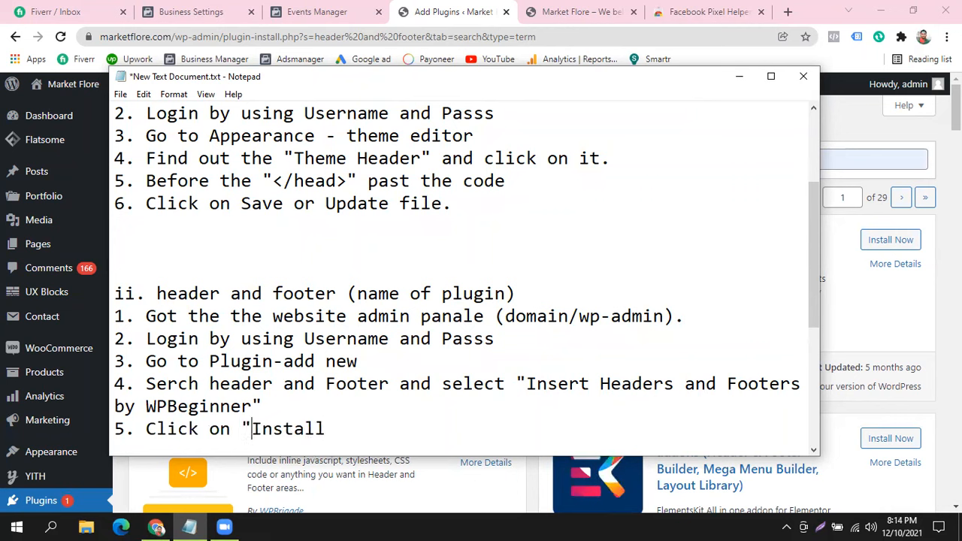
type("\"")
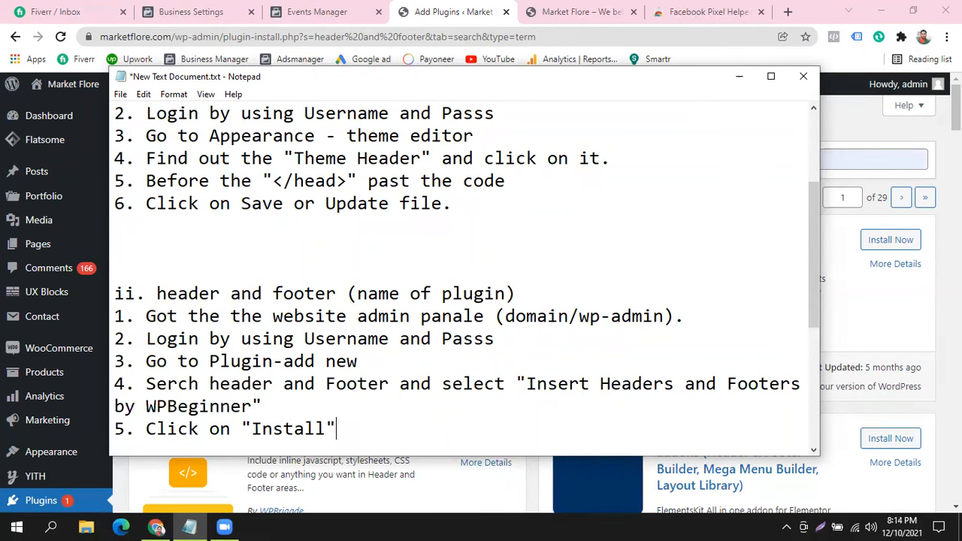
- Switch to the browser and install the Insert Headers and Footers by WPBeginner plugin
left_click(456, 6)
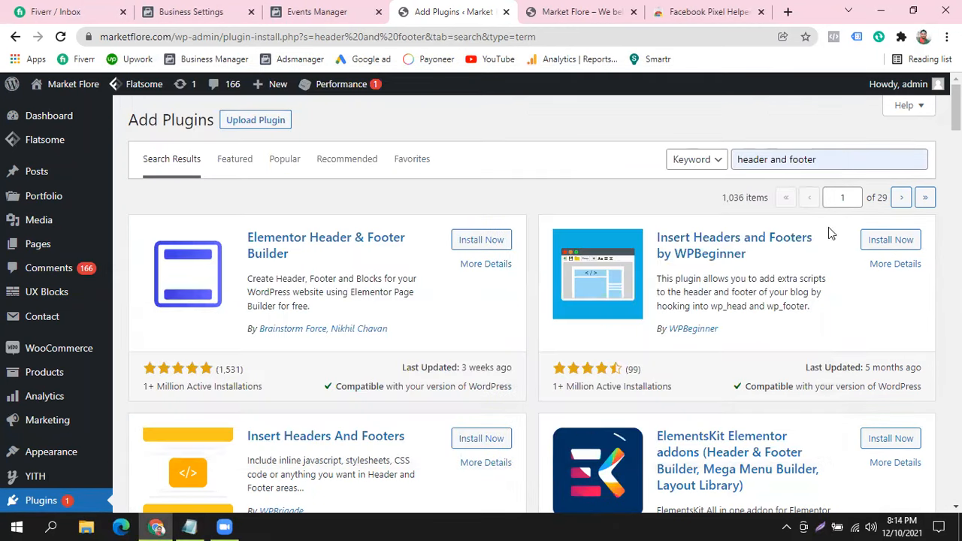
left_click(893, 241)
- Return to the Notepad notes and extend the quoted wording in line 5 to "Install Now"
left_click(192, 526)
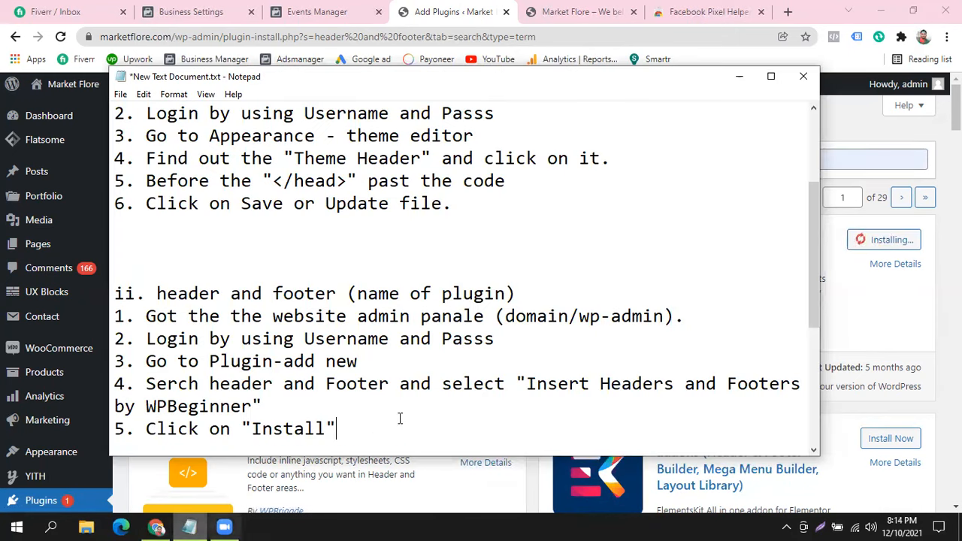
left_click(328, 429)
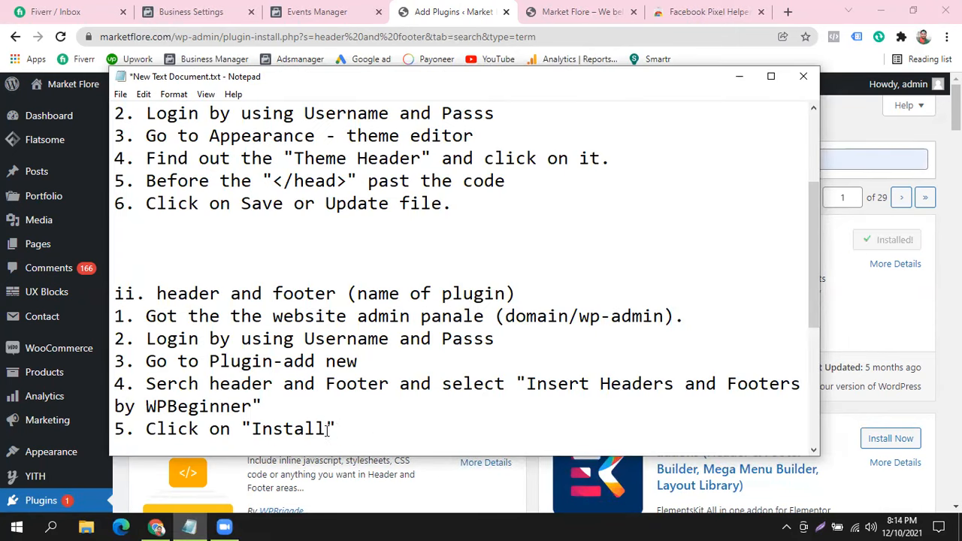
type("Now")
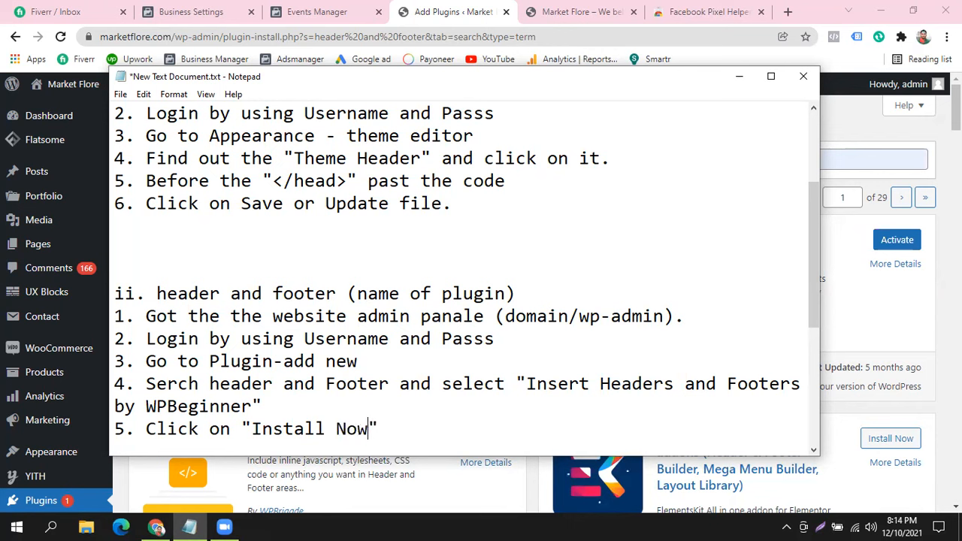
key("End")
key("ctrl+shift+Left")
key("ctrl+shift+Left")
key("ctrl+shift+Left")
left_click(389, 426)
- Switch to the browser, activate the Insert Headers and Footers by WPBeginner plugin and look over the installed plugins list
left_click(889, 370)
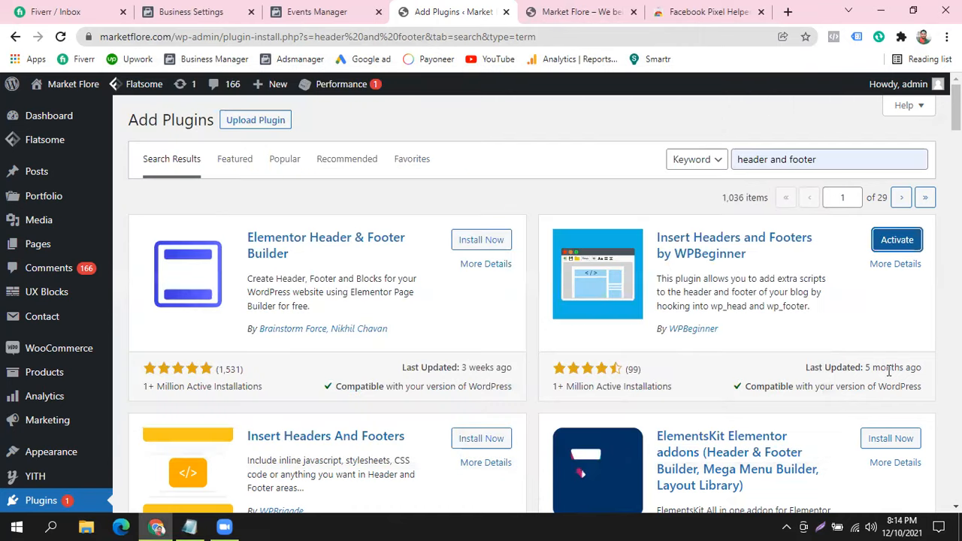
left_click(847, 316)
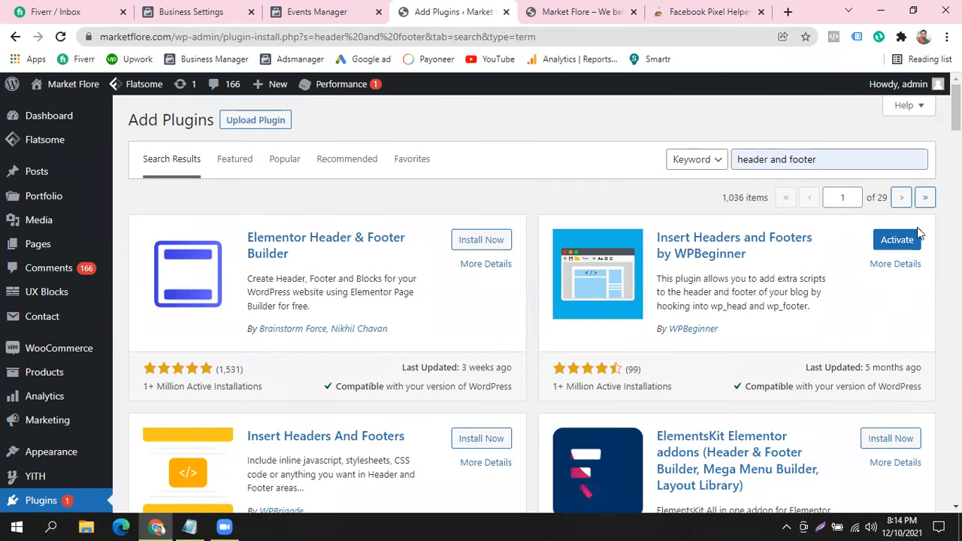
left_click(904, 245)
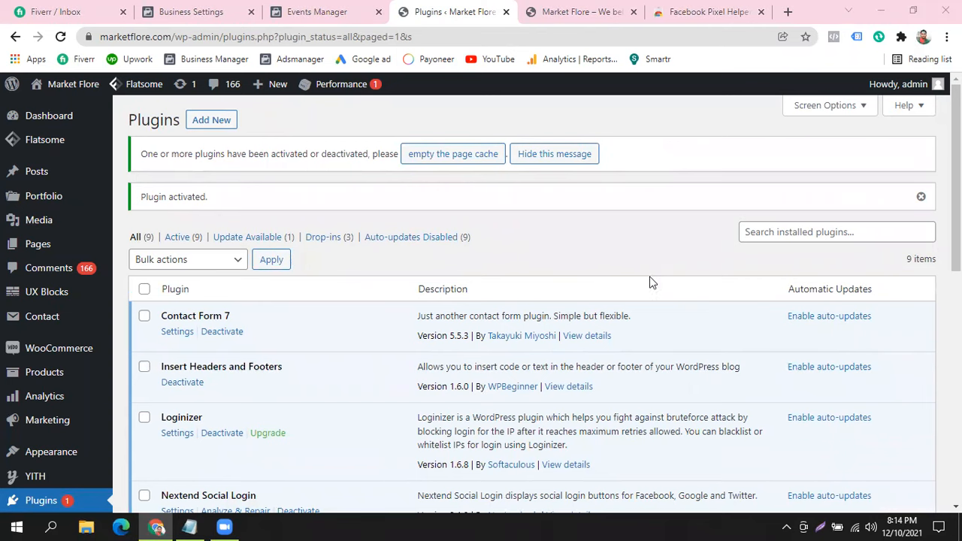
scroll(619, 243, "down", 2)
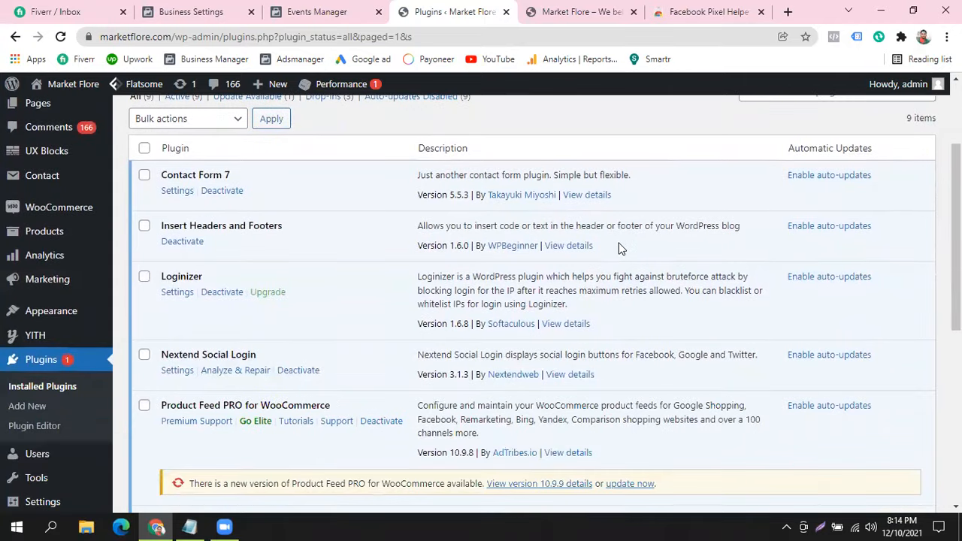
scroll(619, 243, "up", 2)
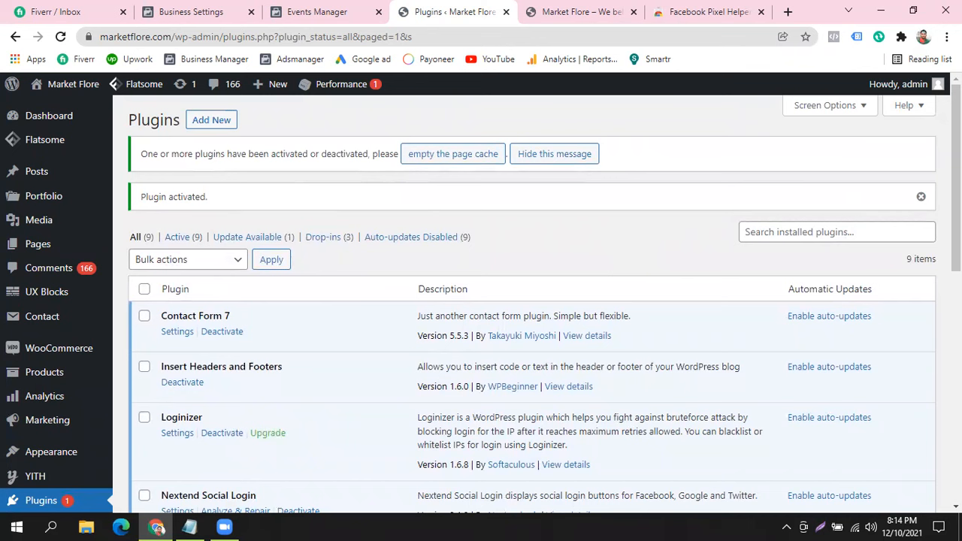
- Dismiss the plugin activation notice, reload the installed plugins list and locate Insert Headers and Footers in it
left_click(920, 196)
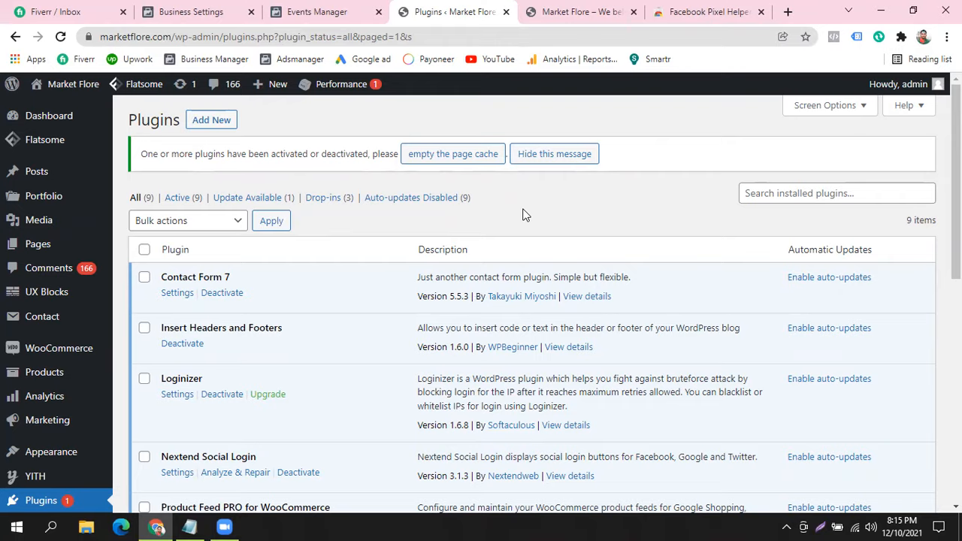
scroll(524, 216, "down", 2)
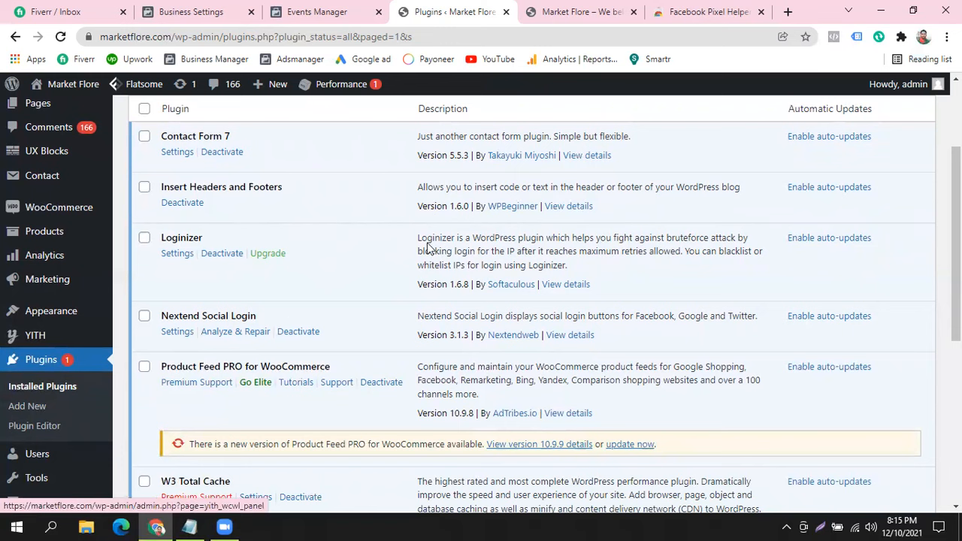
scroll(444, 248, "up", 2)
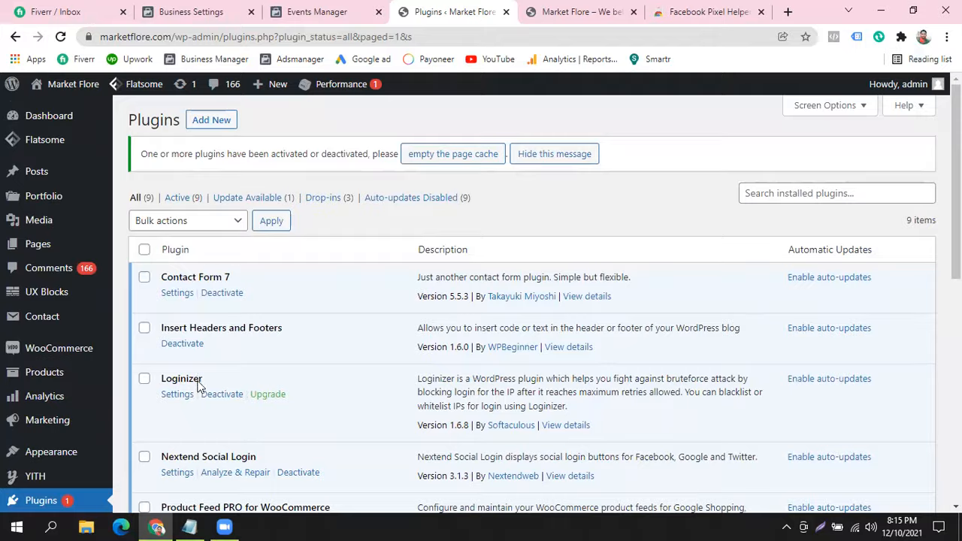
scroll(150, 376, "down", 3)
left_click(67, 294)
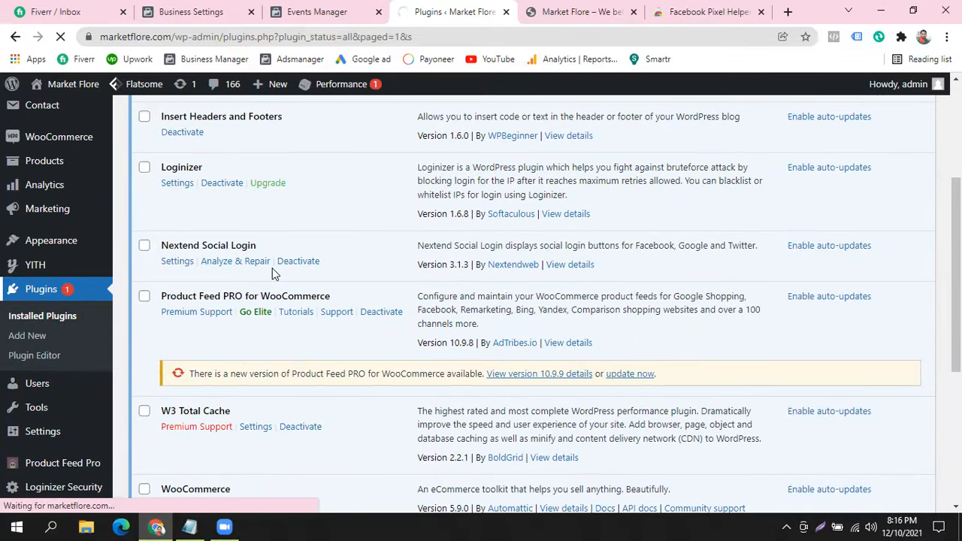
scroll(344, 329, "down", 1)
left_click_drag(164, 258, 301, 262)
left_click(362, 261)
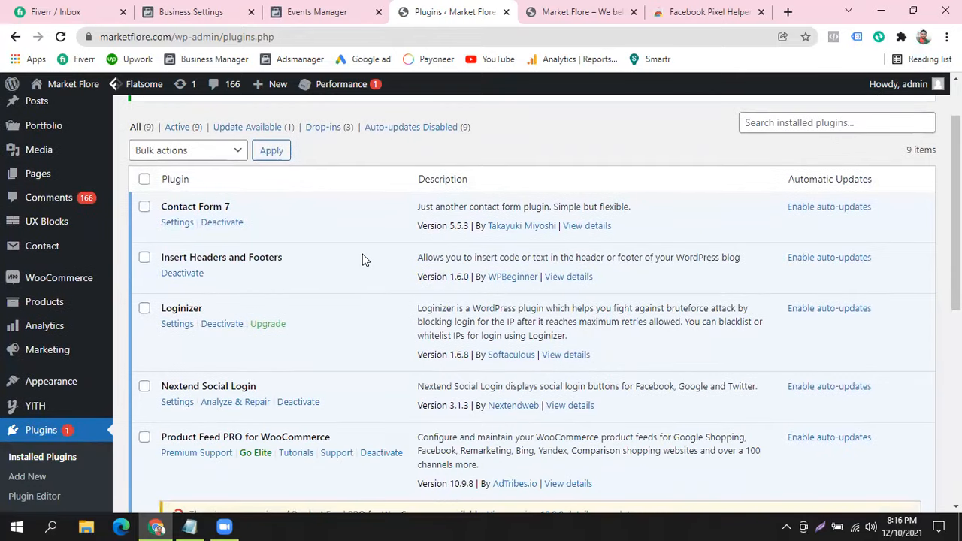
- Switch to the Notepad notes and start a sixth line numbered 6. below the "Install Now" line
left_click(192, 526)
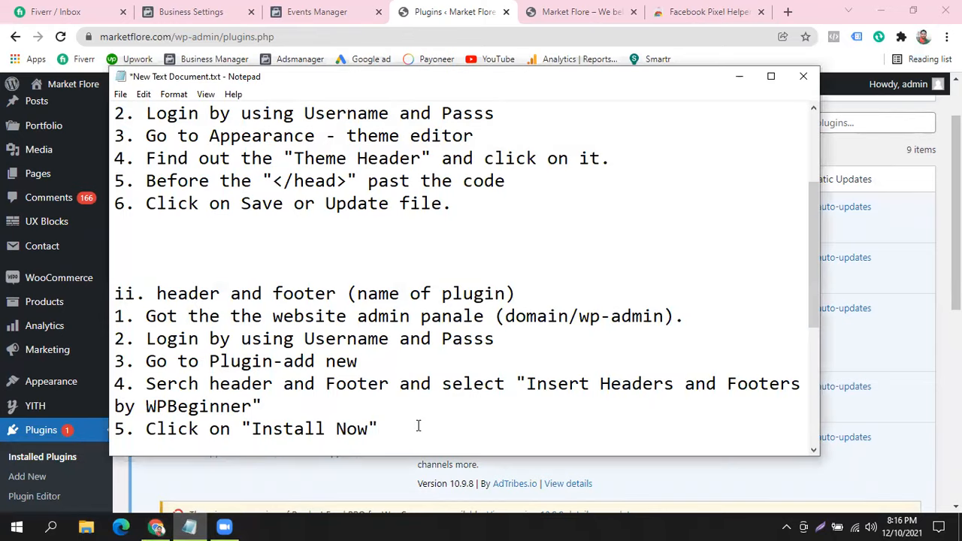
key("Return")
type("6.")
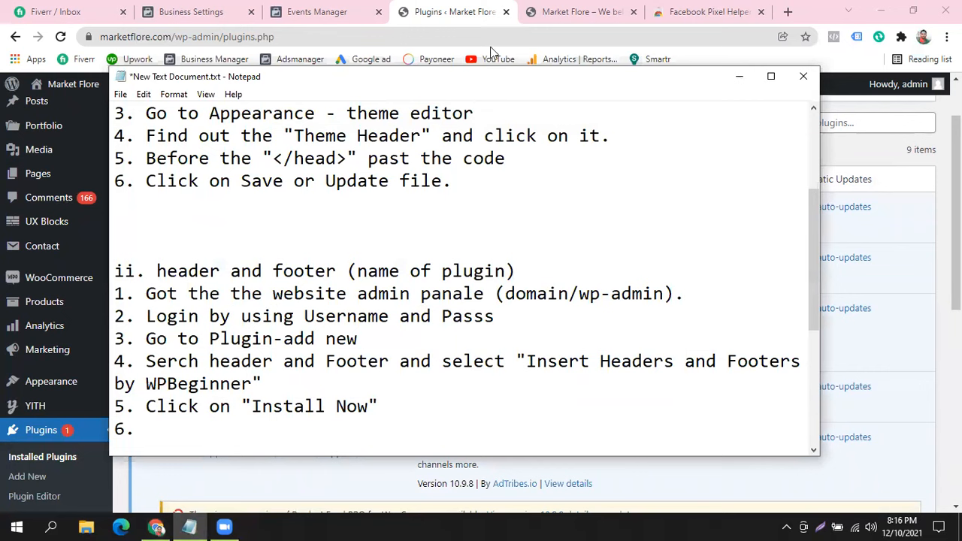
- Switch to the browser and find the Insert Headers and Footers entry among the WordPress settings
left_click(475, 14)
scroll(67, 323, "down", 4)
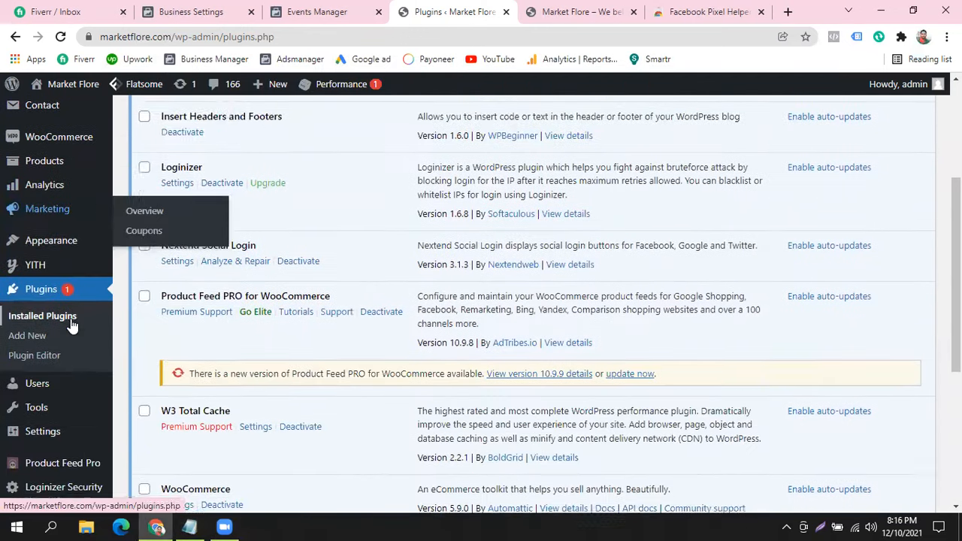
mouse_move(45, 391)
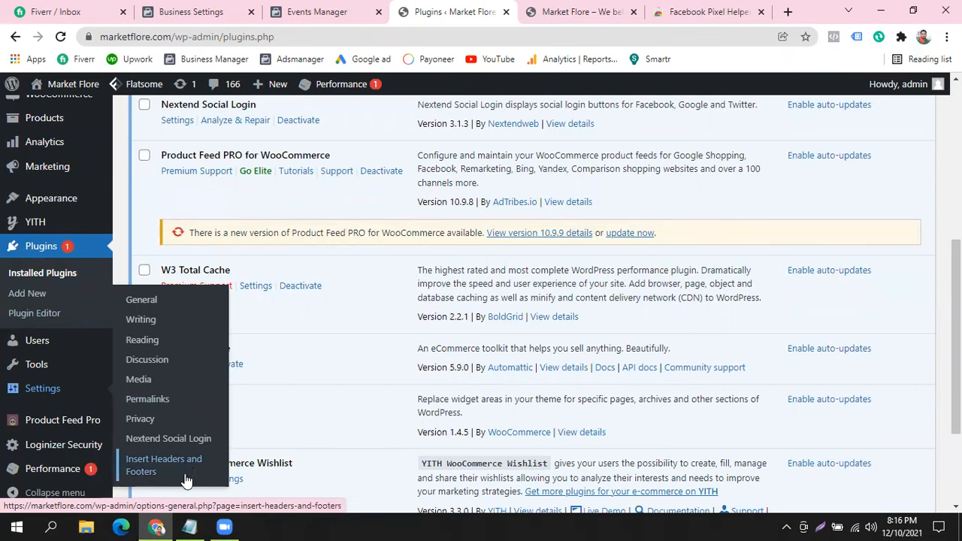
- Return to the Notepad notes and complete line 6 with: Then go to settings and select "insert header and footer"
left_click(189, 526)
type("T")
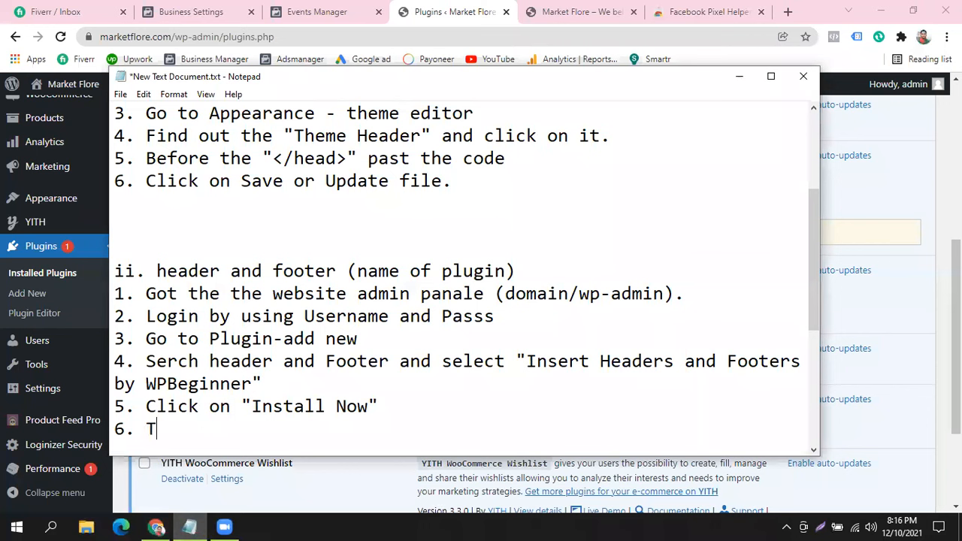
type("hen go t")
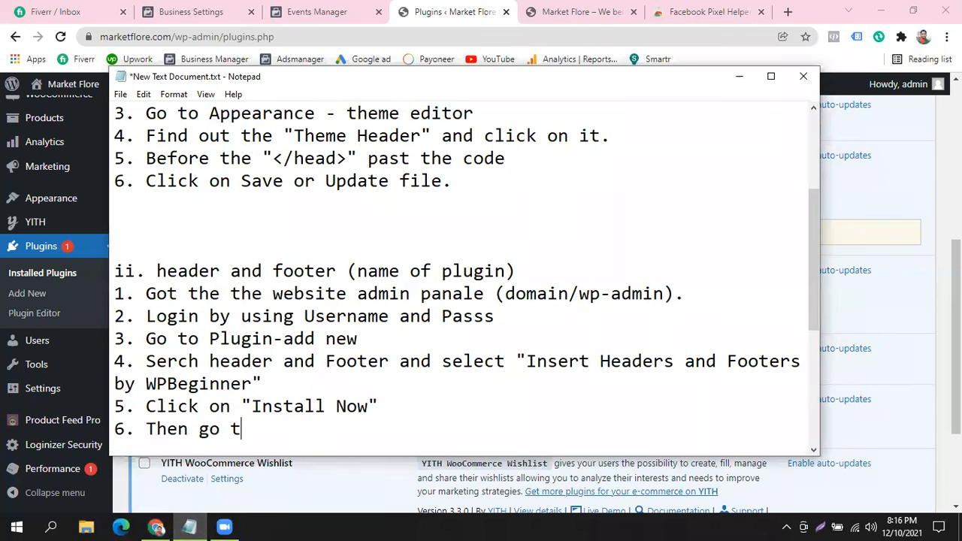
type("o settin")
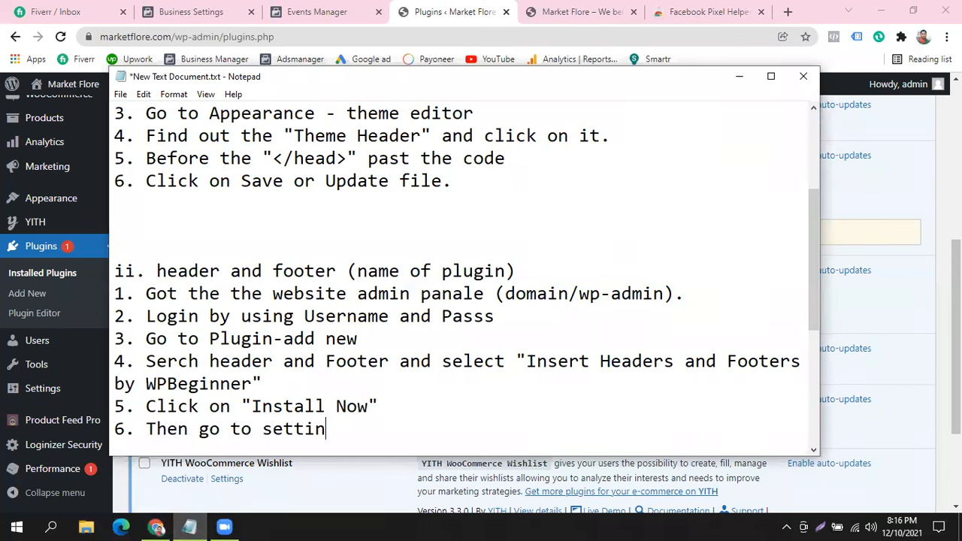
type("gs and ")
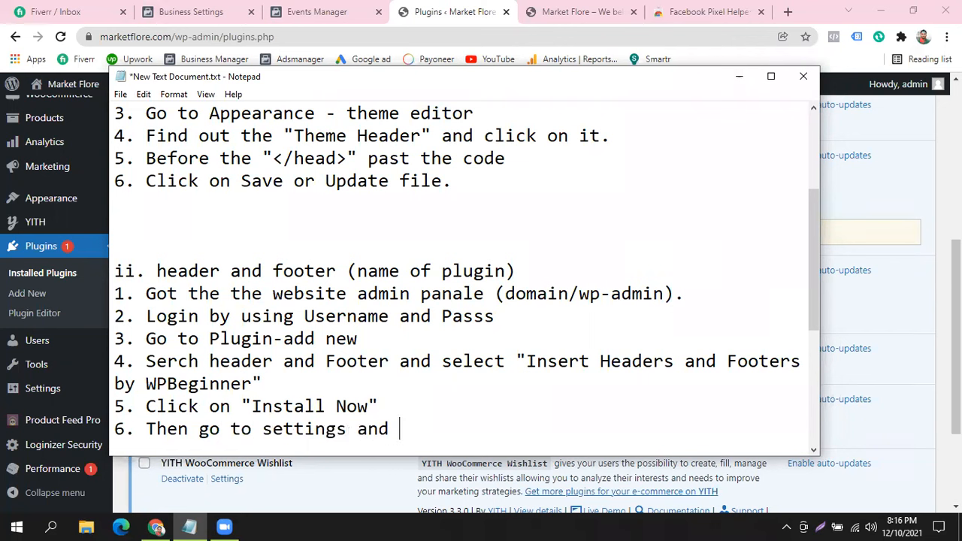
type("select ins")
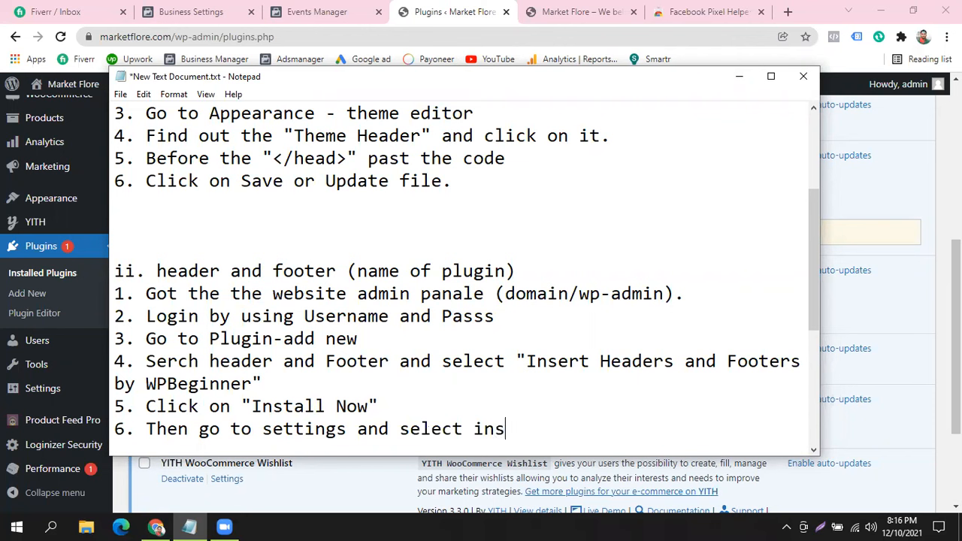
type("ert header and f")
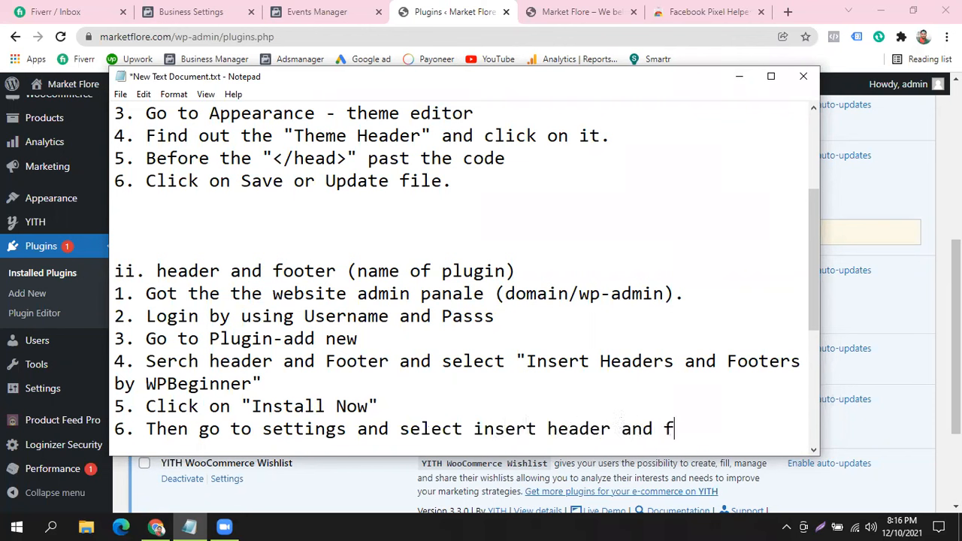
type("ooter")
left_click(475, 429)
type("\"")
left_click(738, 427)
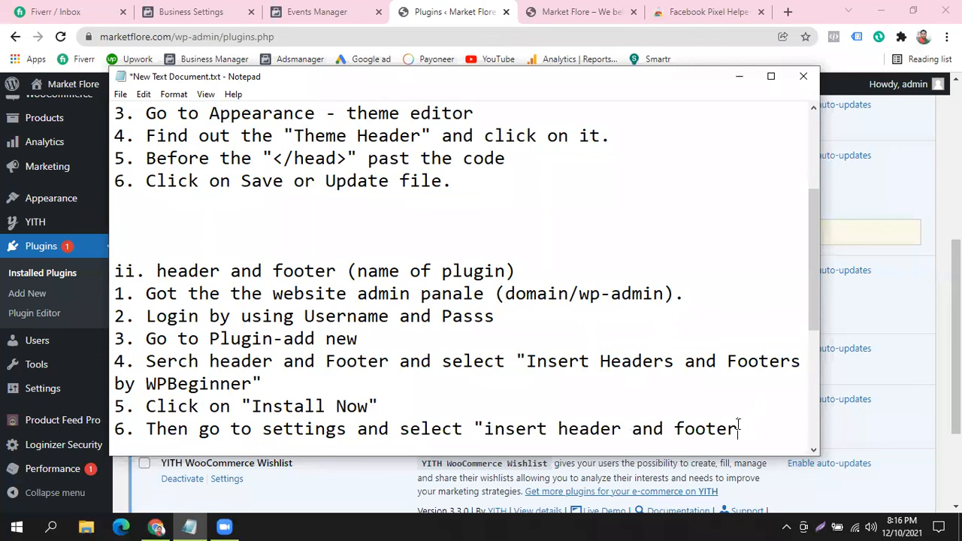
type("\"")
- Review the quoted settings name in line 6 of the notes
scroll(750, 355, "down", 2)
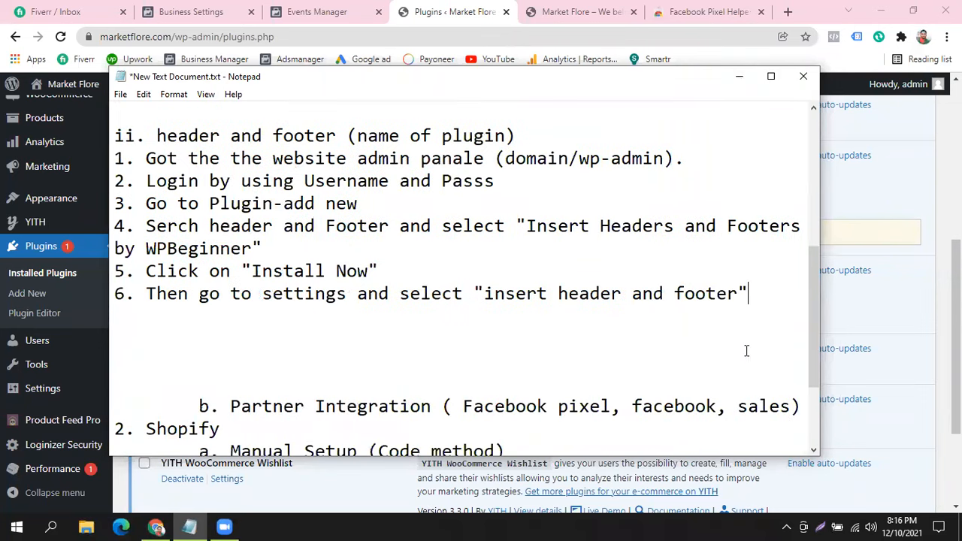
left_click(478, 294)
left_click_drag(478, 293, 747, 293)
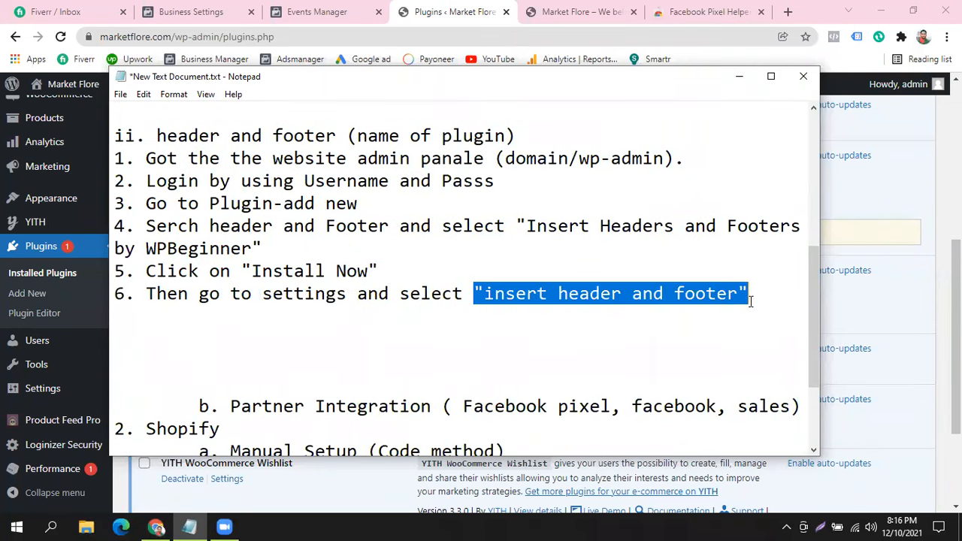
left_click(761, 282)
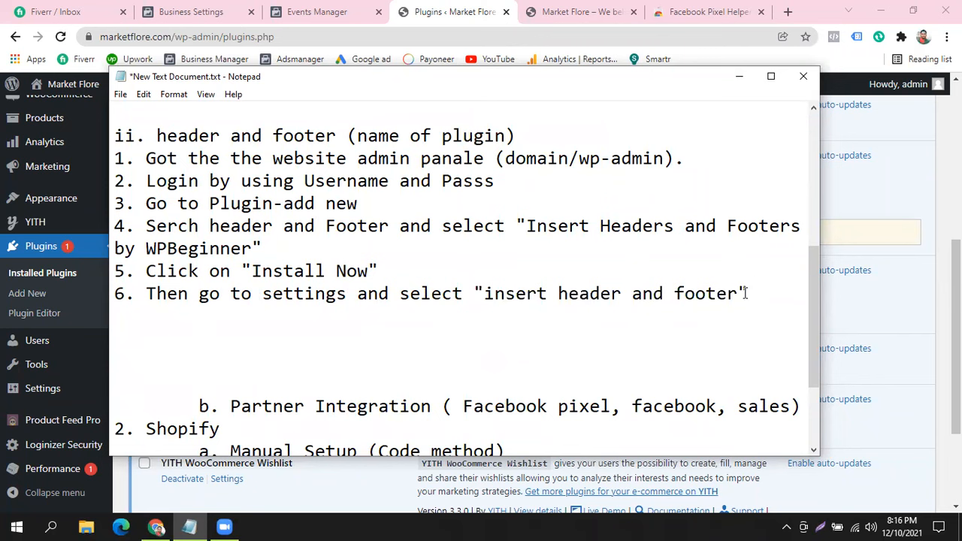
left_click_drag(477, 294, 757, 296)
left_click(767, 292)
- Switch to the browser and open the Insert Headers and Footers settings page, checking line 6 of the notes while it loads
left_click(879, 230)
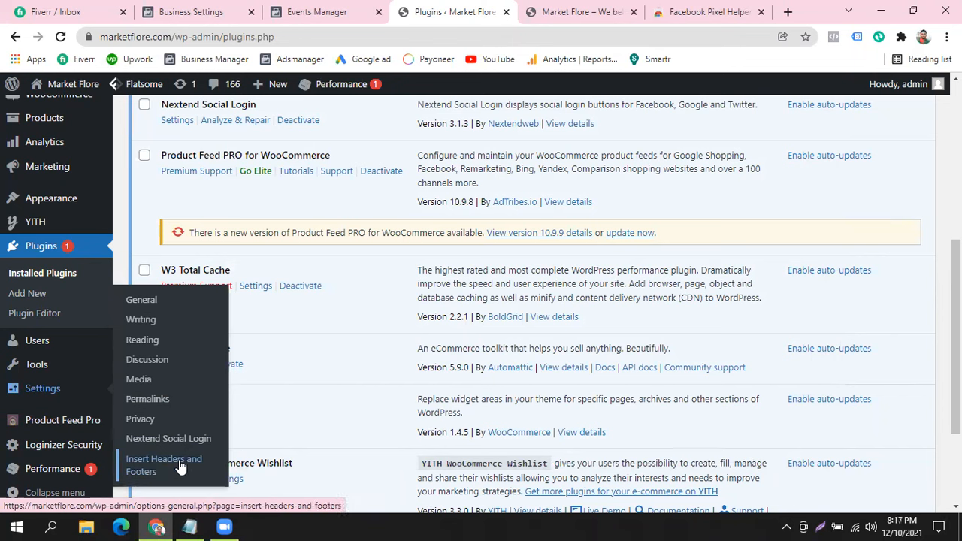
left_click(179, 462)
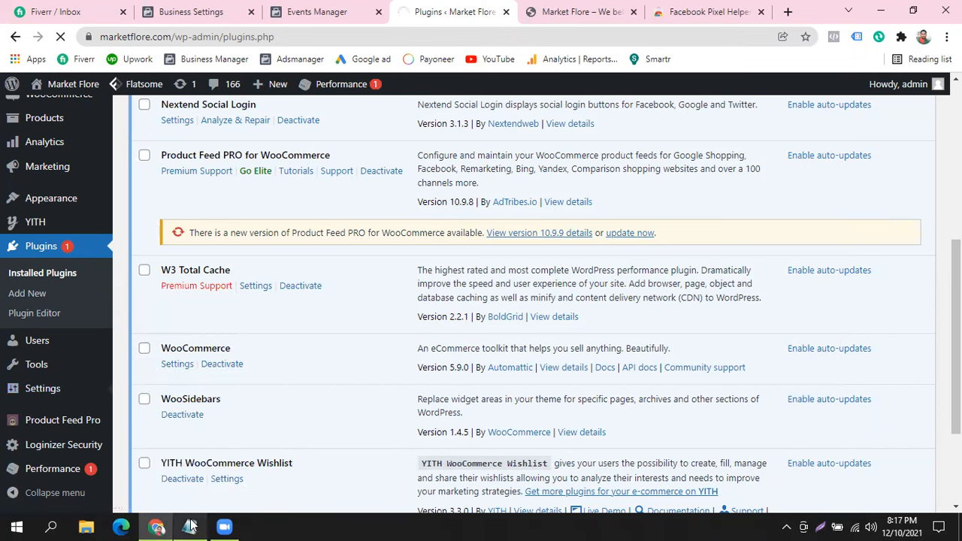
left_click(188, 466)
left_click_drag(147, 295, 364, 297)
left_click_drag(482, 295, 756, 294)
left_click(768, 286)
left_click(934, 120)
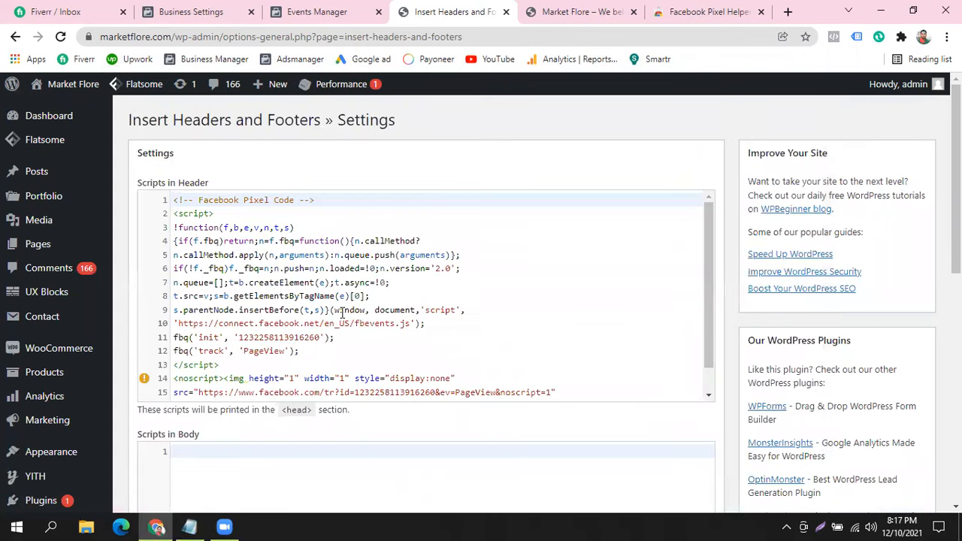
- Delete all of the existing Facebook Pixel code from the Scripts in Header box
scroll(259, 268, "down", 1)
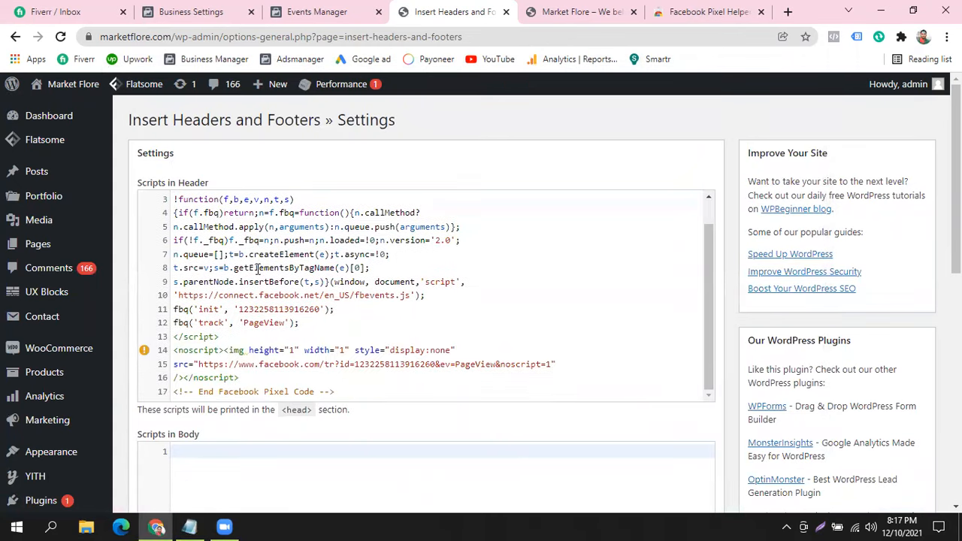
left_click_drag(366, 394, 194, 240)
left_click(196, 214)
scroll(242, 245, "up", 1)
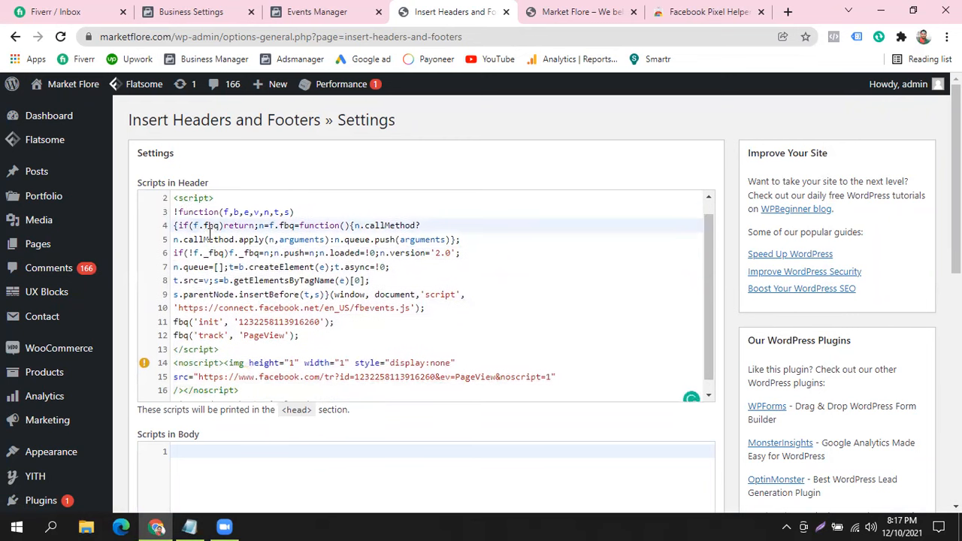
left_click_drag(174, 200, 280, 426)
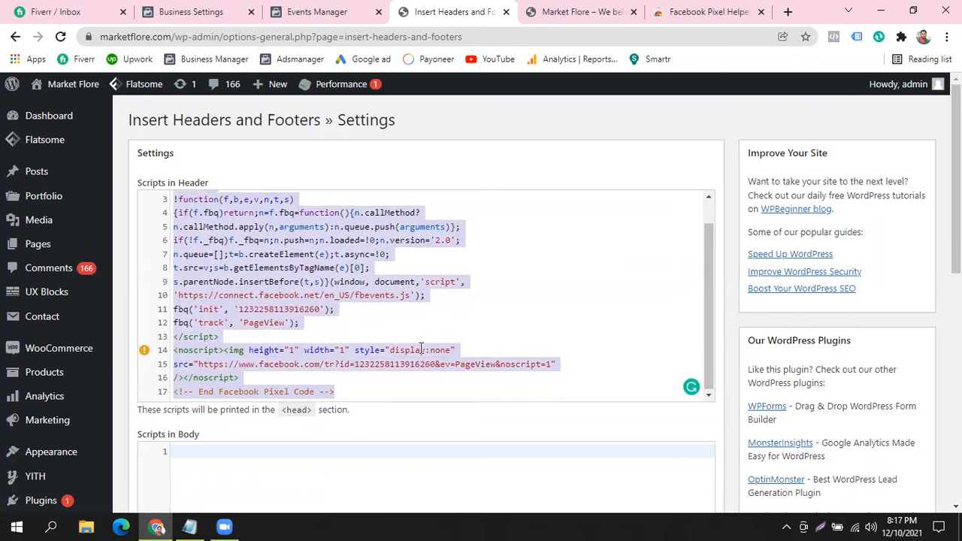
key("BackSpace")
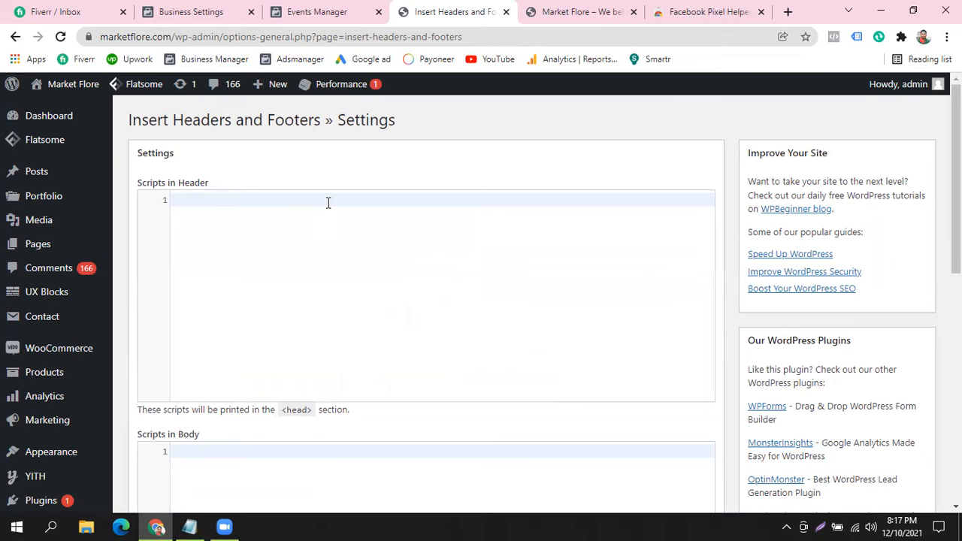
- Look over the Scripts in Header, Scripts in Body and Scripts in Footer boxes on the plugin's settings page
scroll(359, 275, "down", 6)
scroll(286, 266, "up", 5)
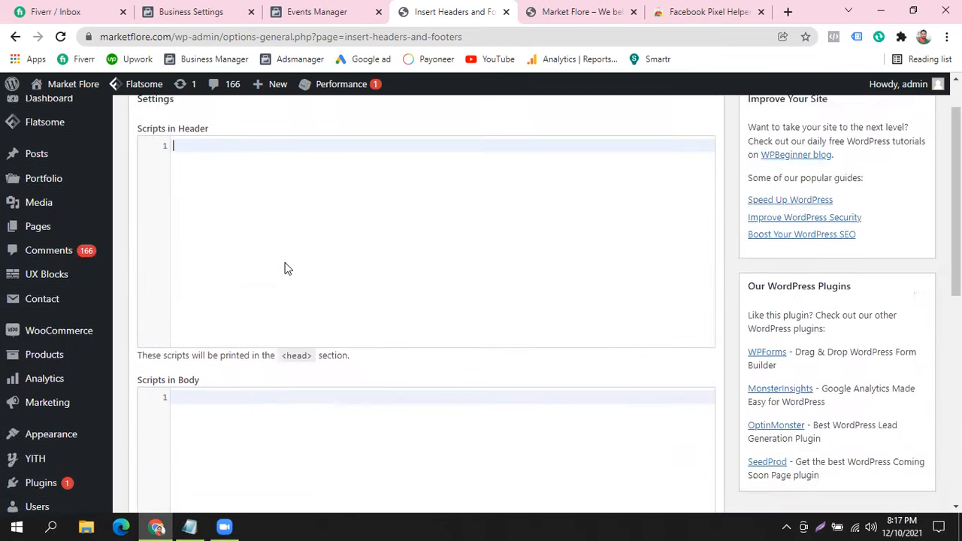
scroll(285, 269, "up", 1)
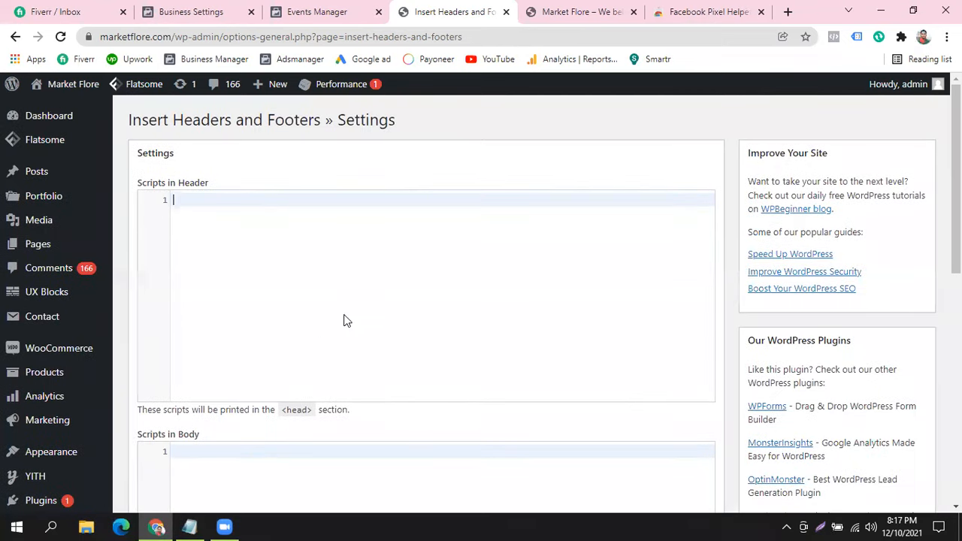
scroll(346, 315, "down", 2)
scroll(346, 296, "down", 4)
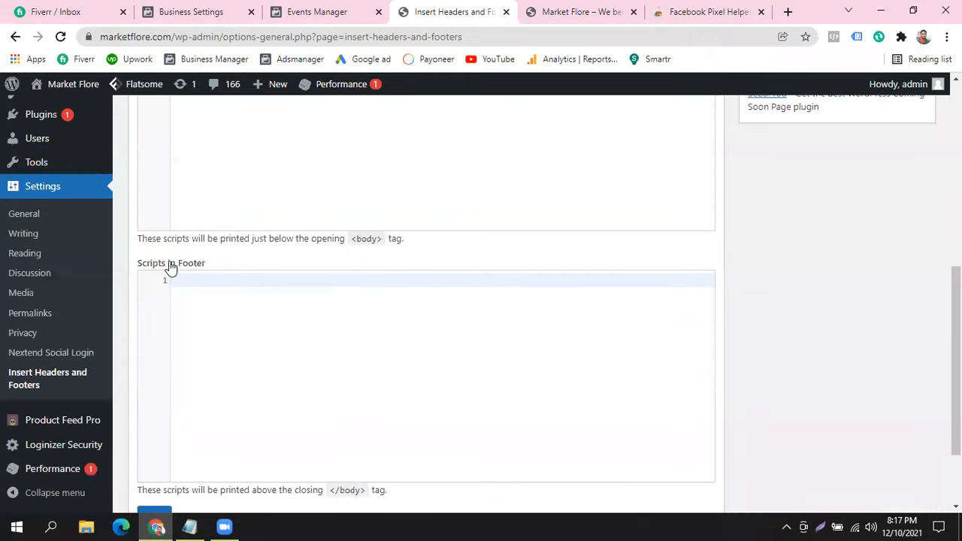
scroll(423, 326, "up", 6)
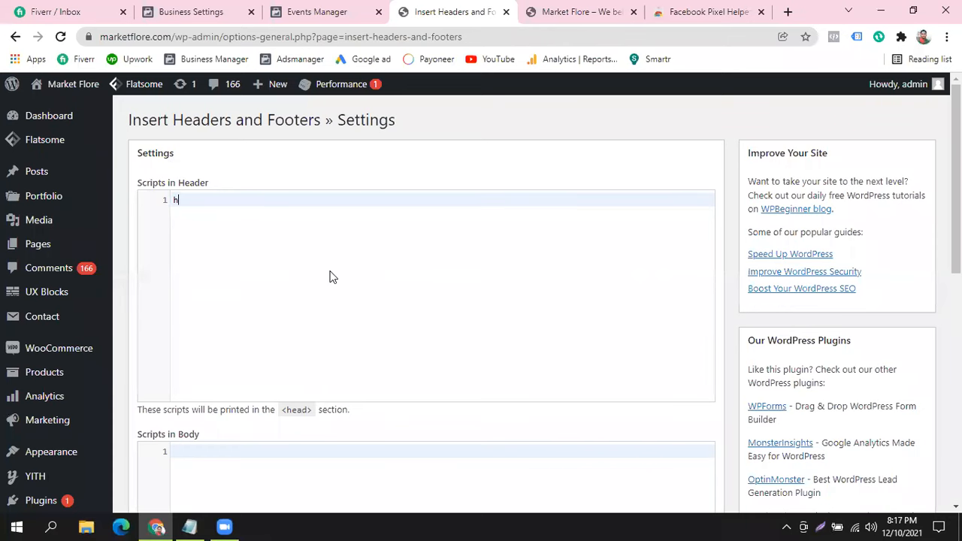
- Copy the Facebook Pixel base code from the Install Pixel dialog in Facebook Business Settings
left_click(317, 12)
left_click(163, 9)
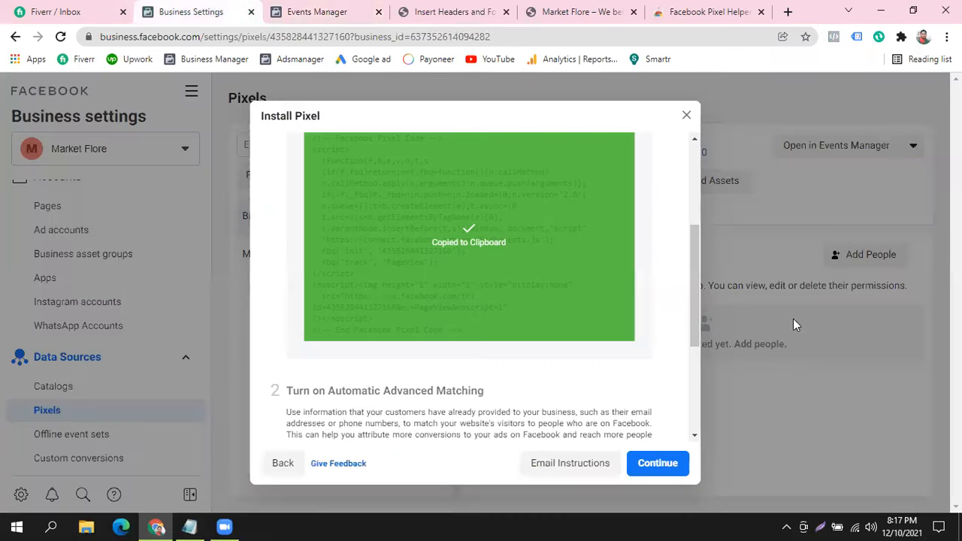
scroll(651, 237, "up", 2)
scroll(511, 330, "down", 1)
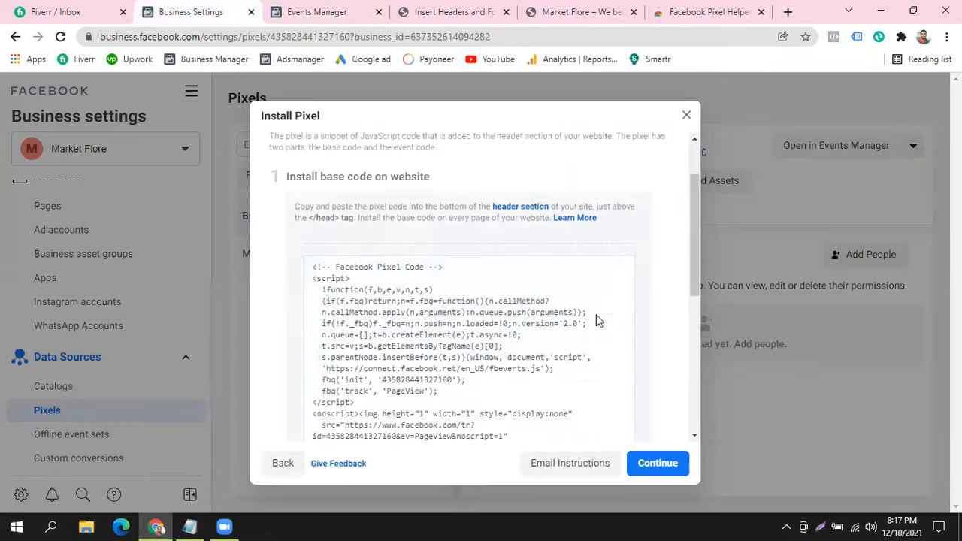
left_click(389, 275)
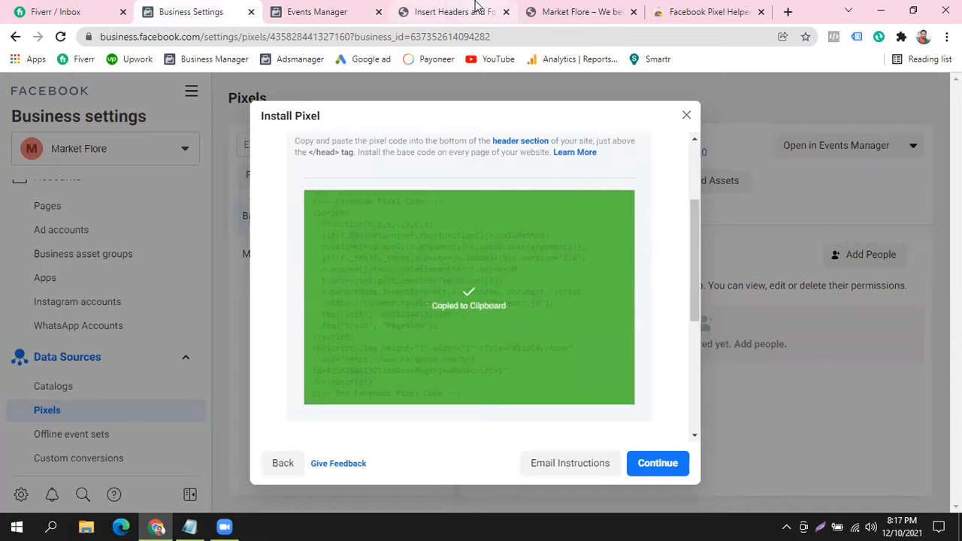
- Return to the Insert Headers and Footers settings and paste the copied pixel code into the cleared Scripts in Header box
left_click(451, 12)
right_click(226, 221)
left_click(213, 201)
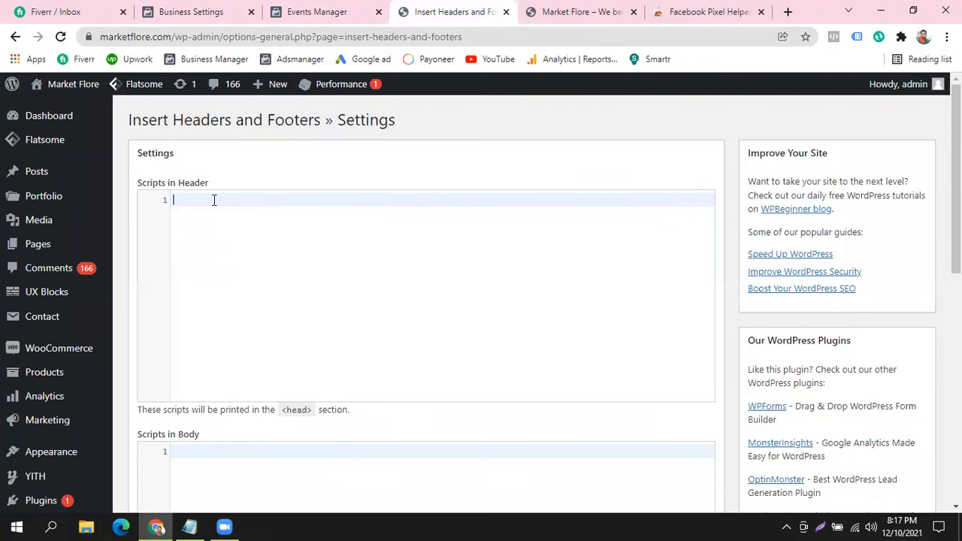
right_click(215, 201)
left_click(238, 313)
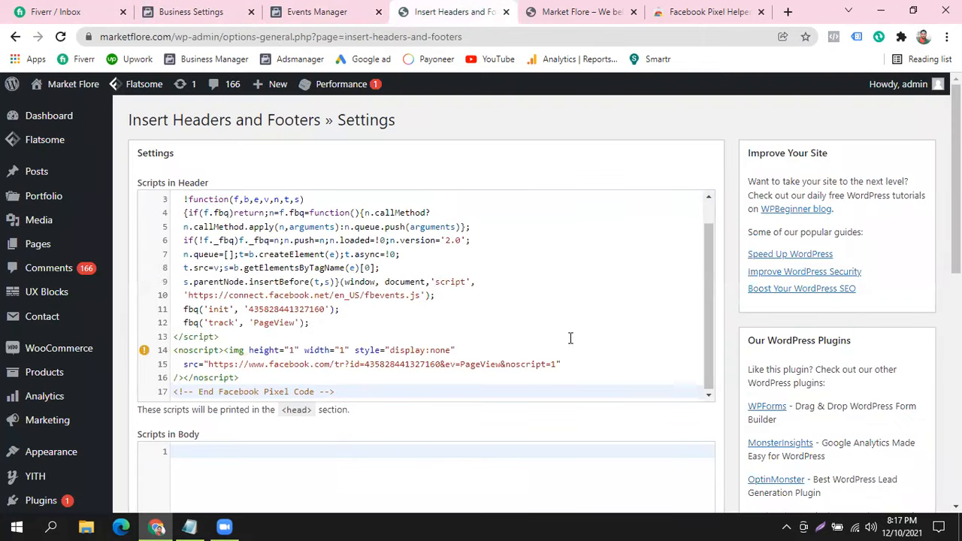
- Save the Insert Headers and Footers settings with the pixel code in Scripts in Header
scroll(212, 479, "down", 1)
scroll(213, 476, "down", 7)
left_click(158, 413)
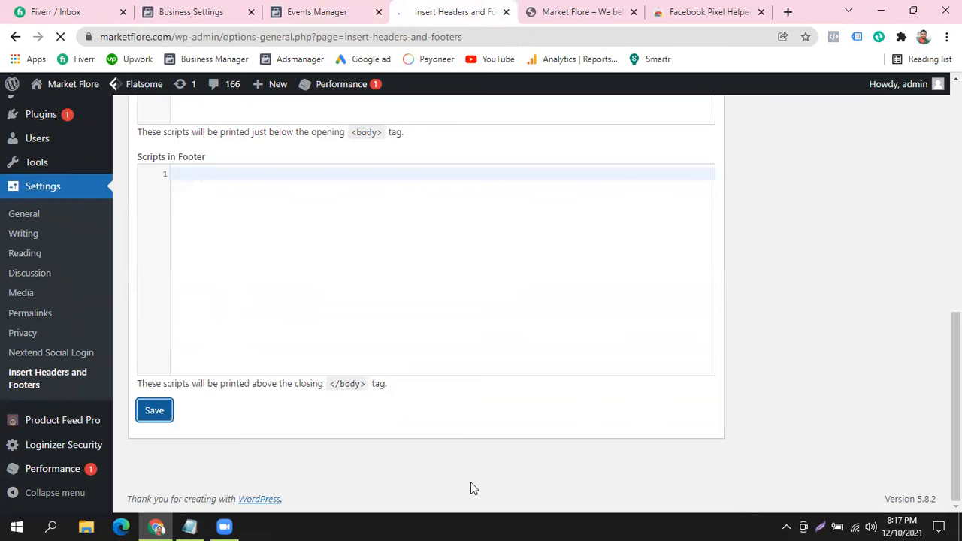
- In the Notepad notes, add "7. Then paste your code in the head section" and "8. click save" below item 6, and save the file
left_click(188, 526)
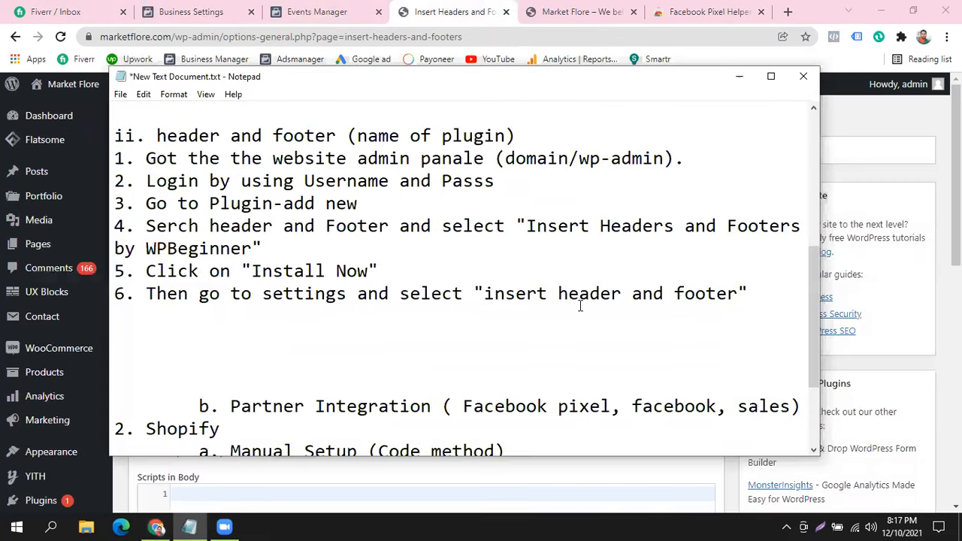
left_click(764, 291)
key("Return")
type("7. Then p")
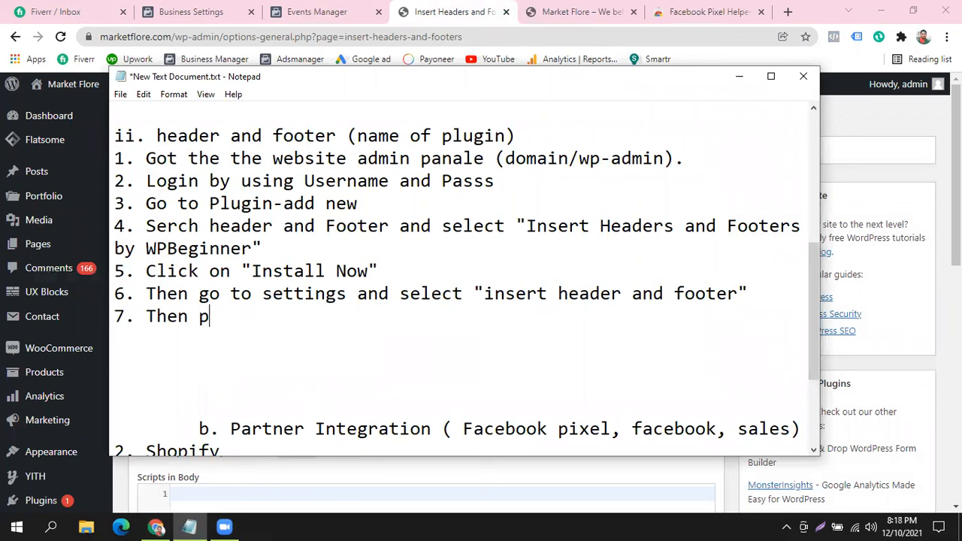
type("aste your ")
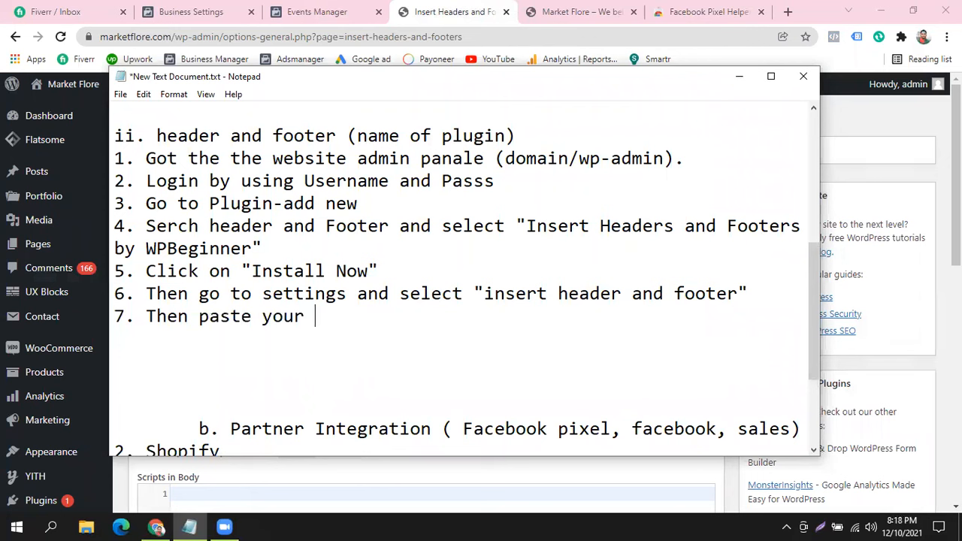
type("code in the in")
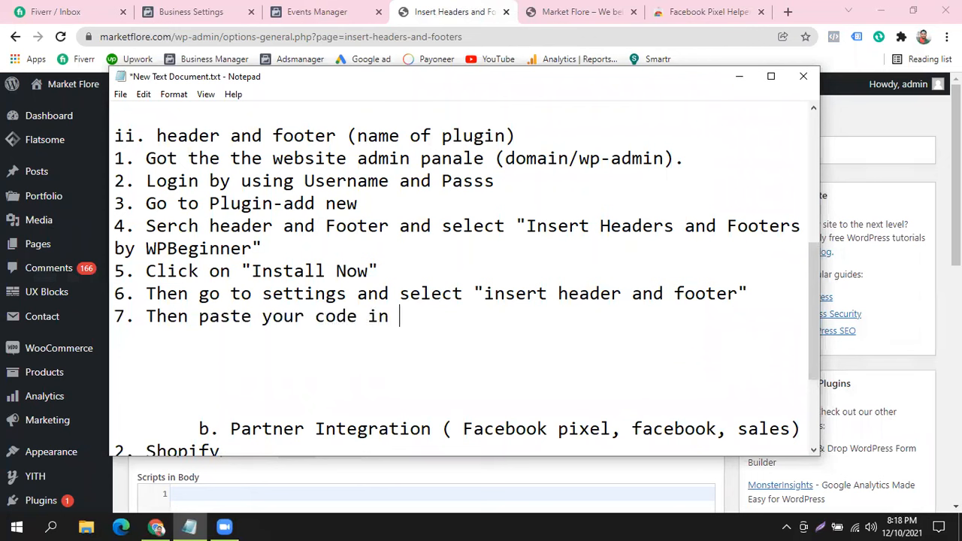
key("BackSpace")
key("BackSpace")
type("head section")
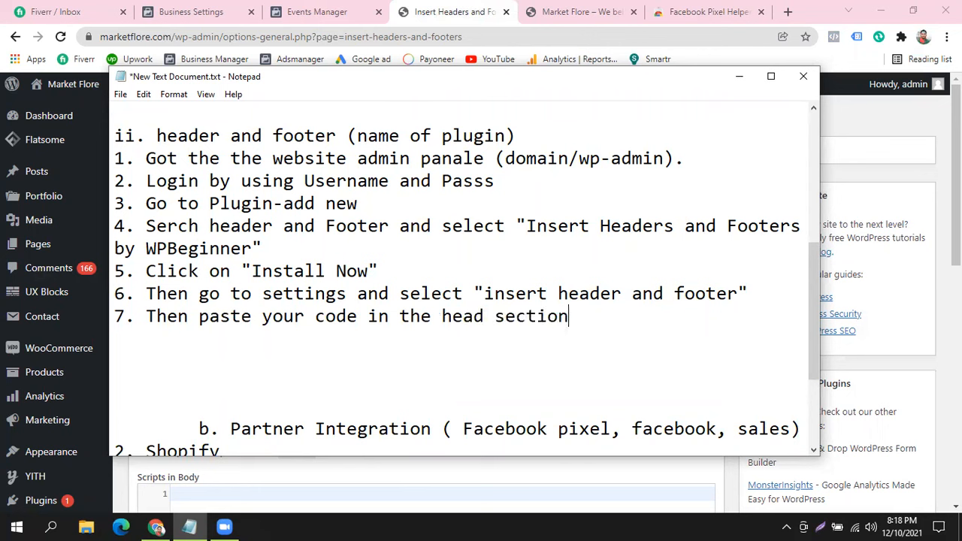
key("Return")
type("8. click save")
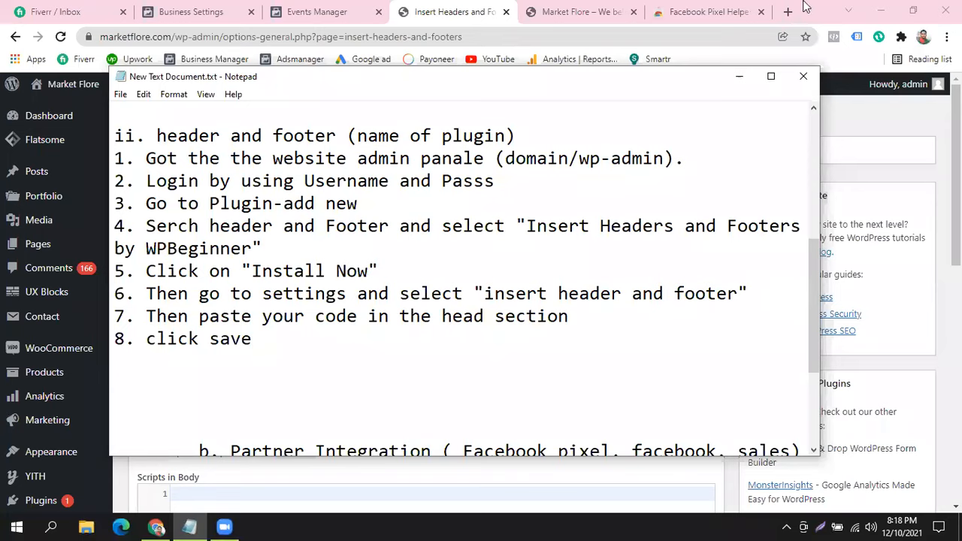
- Reload the Market Flore homepage, and save the Insert Headers and Footers settings once more
left_click(583, 12)
left_click(58, 39)
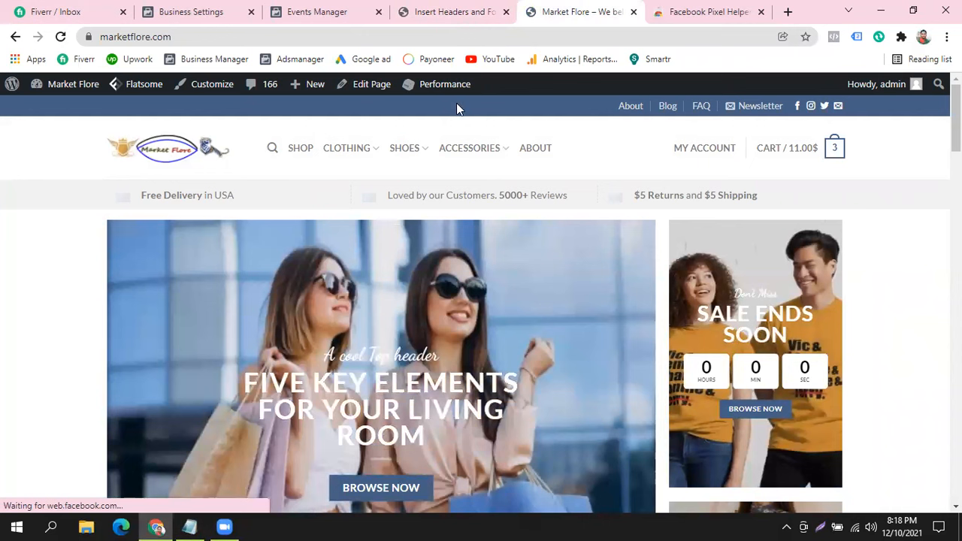
left_click(455, 12)
scroll(129, 316, "down", 5)
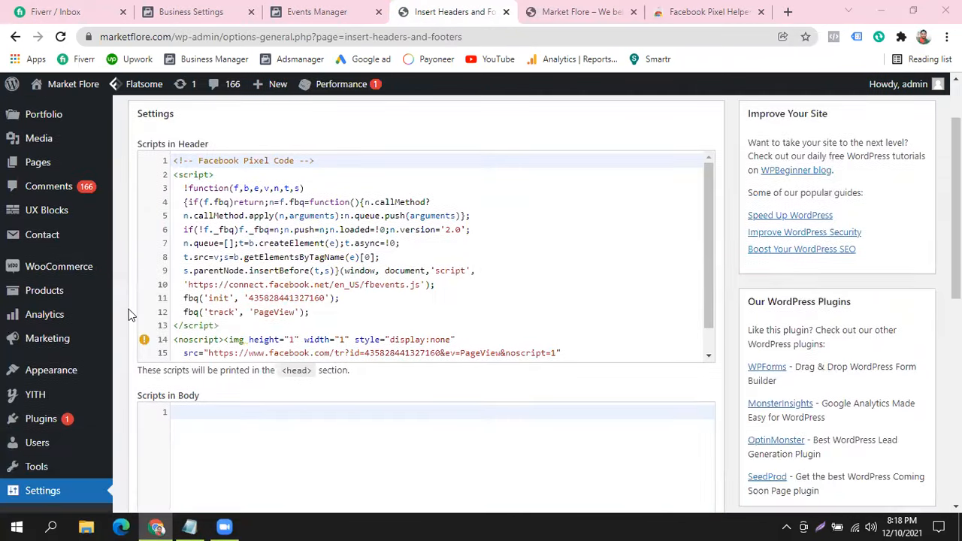
scroll(131, 320, "down", 3)
left_click(158, 413)
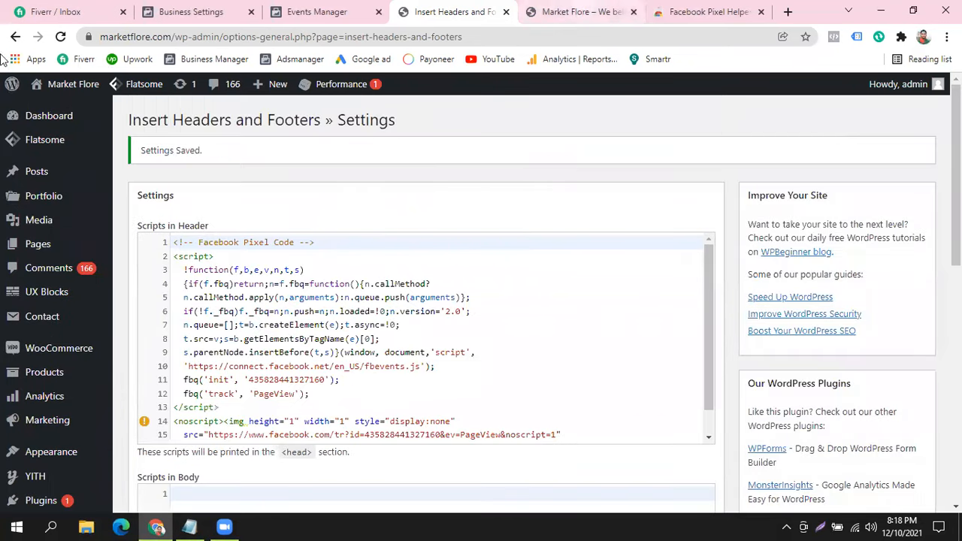
- Refresh the Market Flore homepage and check it for the pixel with the Facebook Pixel Helper extension
left_click(580, 11)
key("F5")
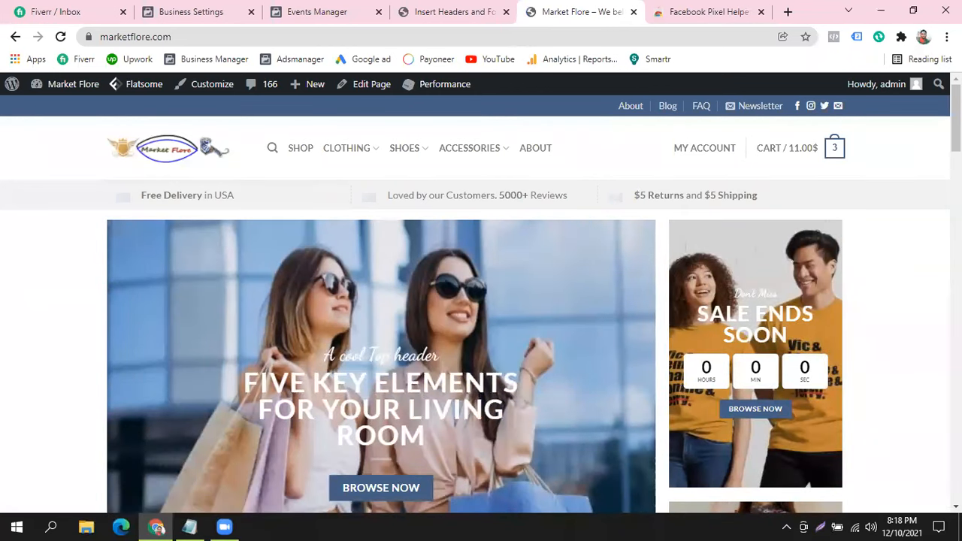
left_click(834, 36)
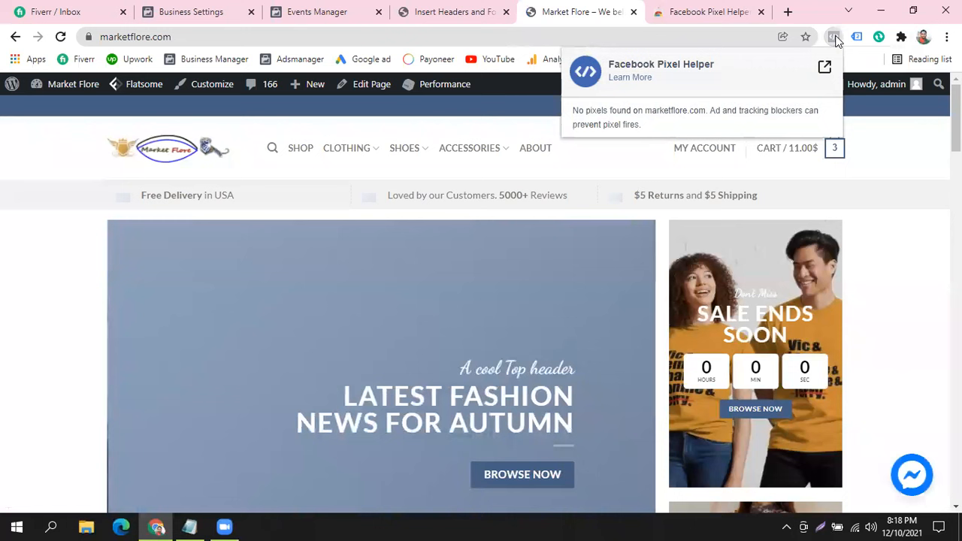
left_click_drag(662, 126, 551, 118)
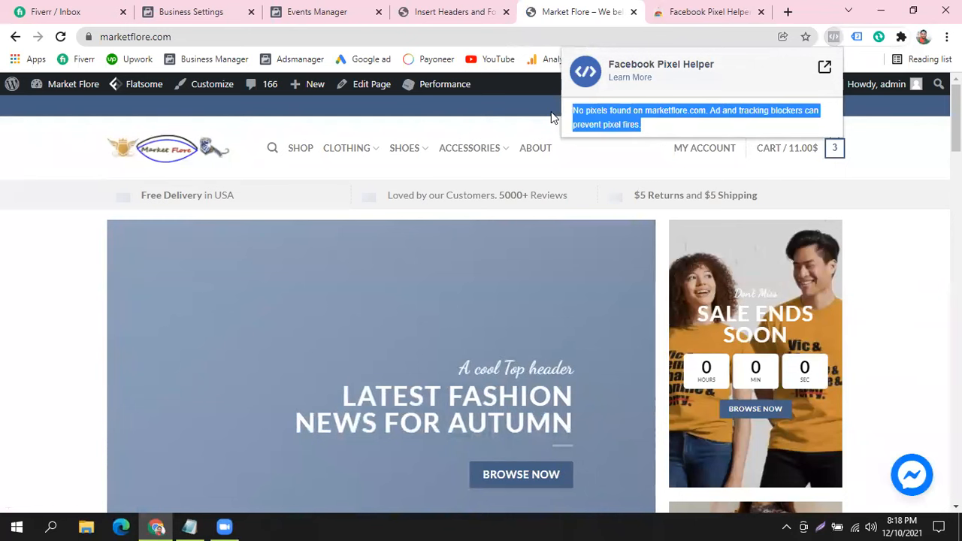
left_click(437, 120)
- Replace the whole content of the Scripts in Header box with a freshly pasted copy of the Facebook Pixel base code
left_click(451, 11)
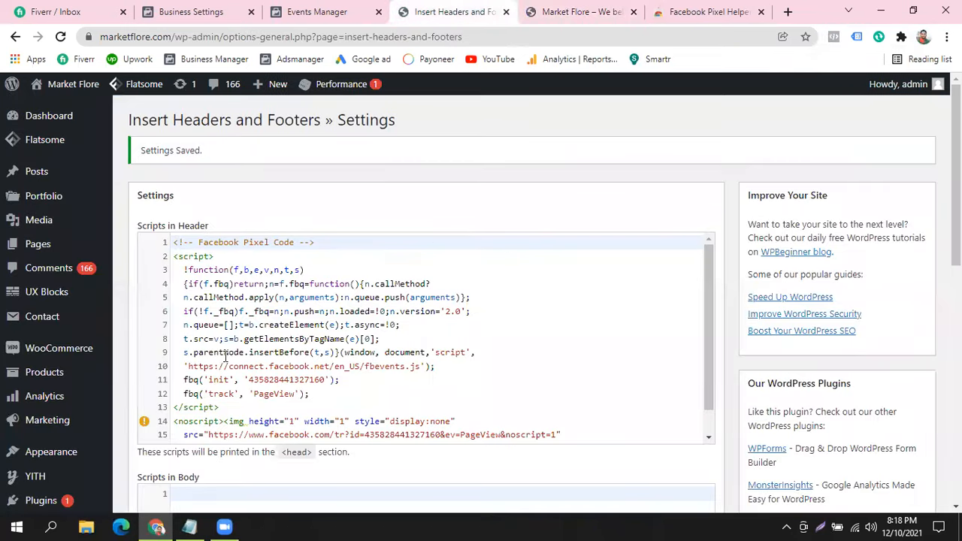
scroll(224, 351, "down", 1)
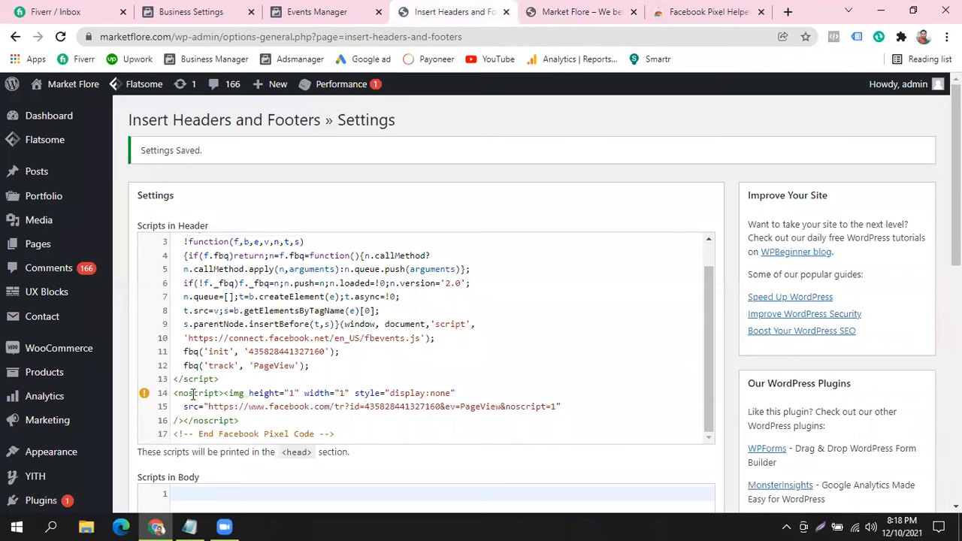
left_click(193, 393)
left_click(213, 11)
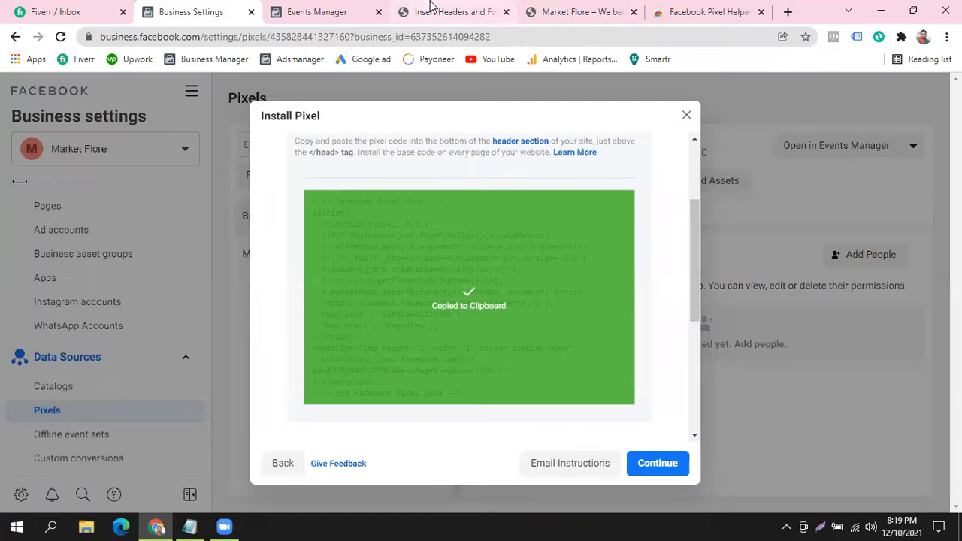
left_click(410, 11)
key("ctrl+a")
key("ctrl+c")
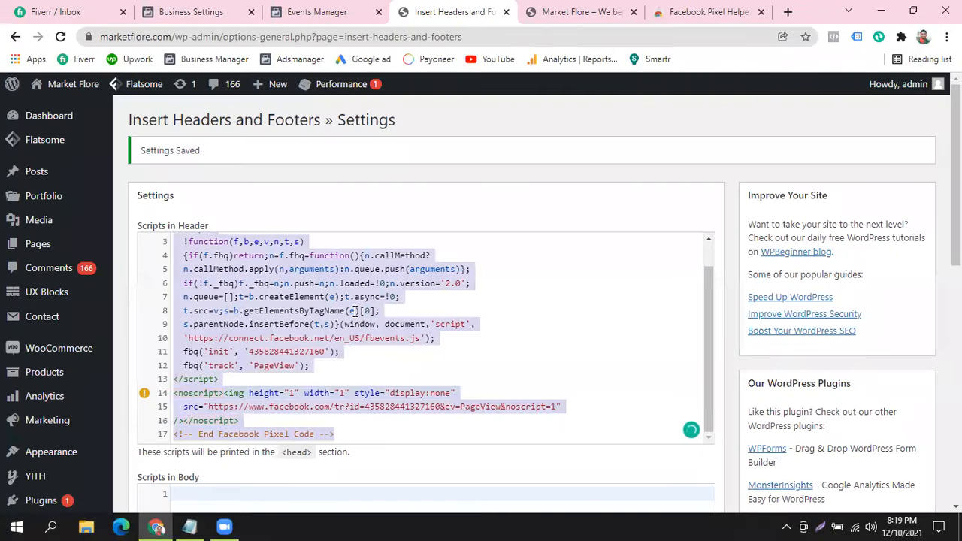
key("BackSpace")
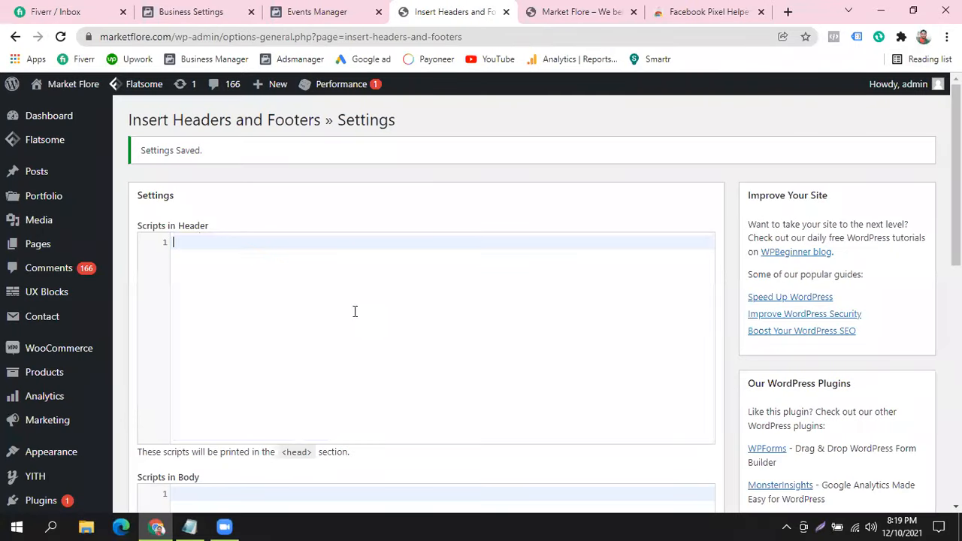
key("ctrl+v")
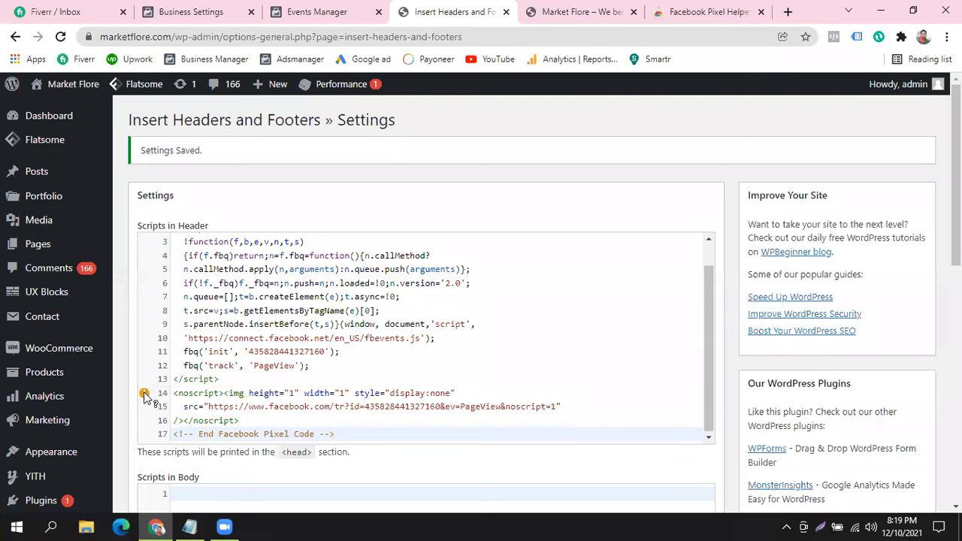
- Save the plugin settings with the re-pasted pixel code
mouse_move(145, 396)
scroll(563, 339, "down", 10)
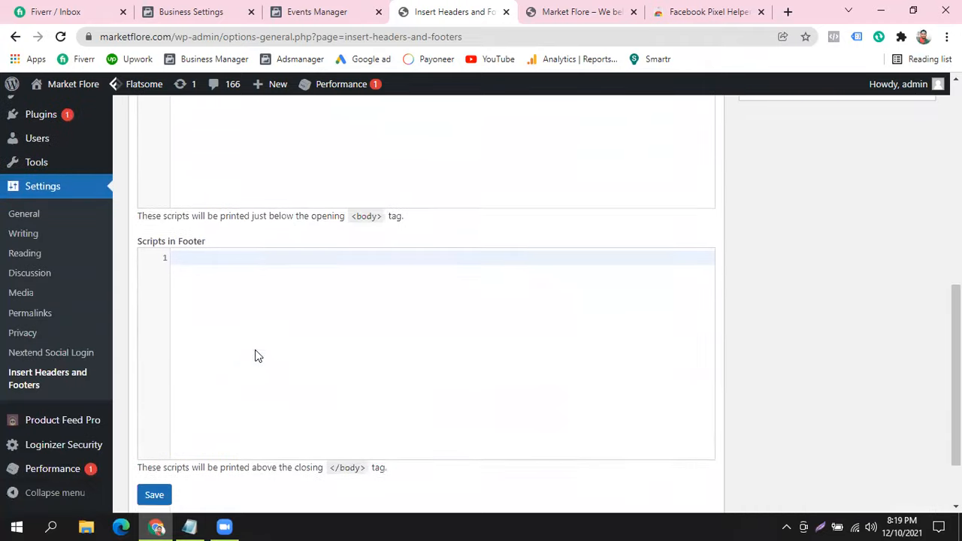
left_click(155, 412)
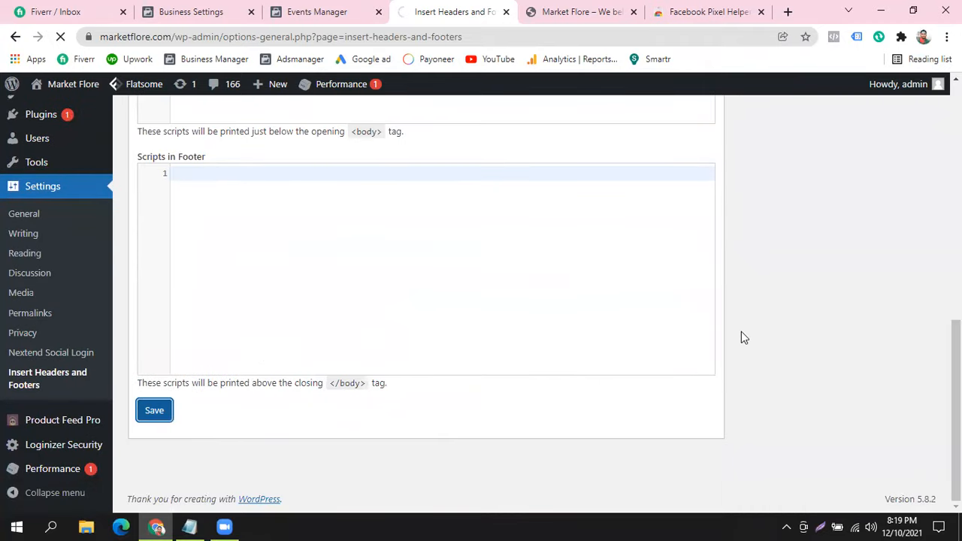
- Check the Market Flore homepage with Facebook Pixel Helper, both as it is and after reloading the page
left_click(584, 11)
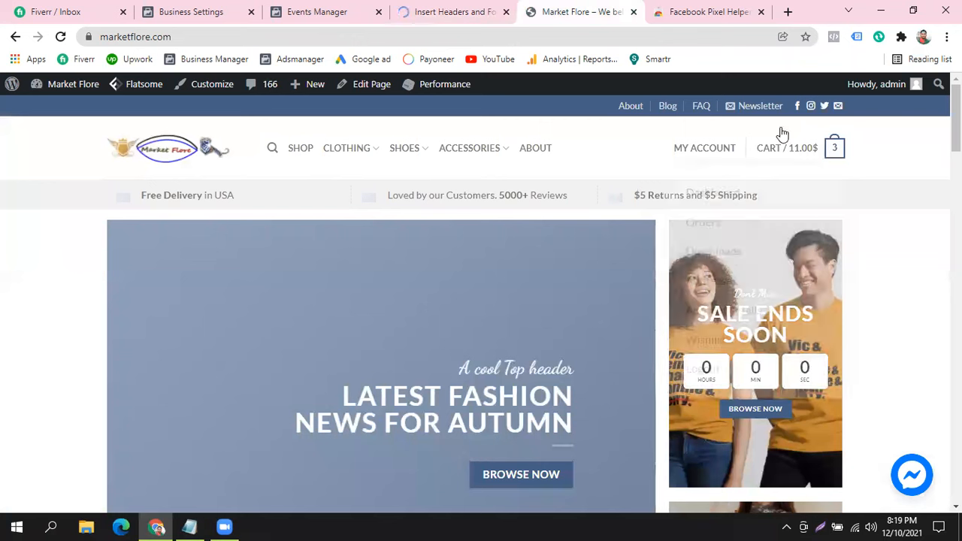
left_click(833, 37)
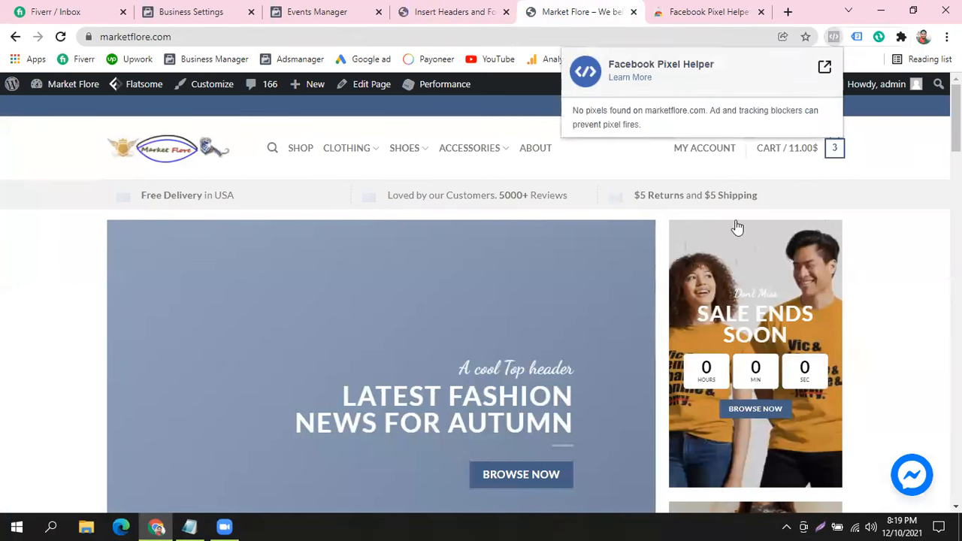
left_click(56, 337)
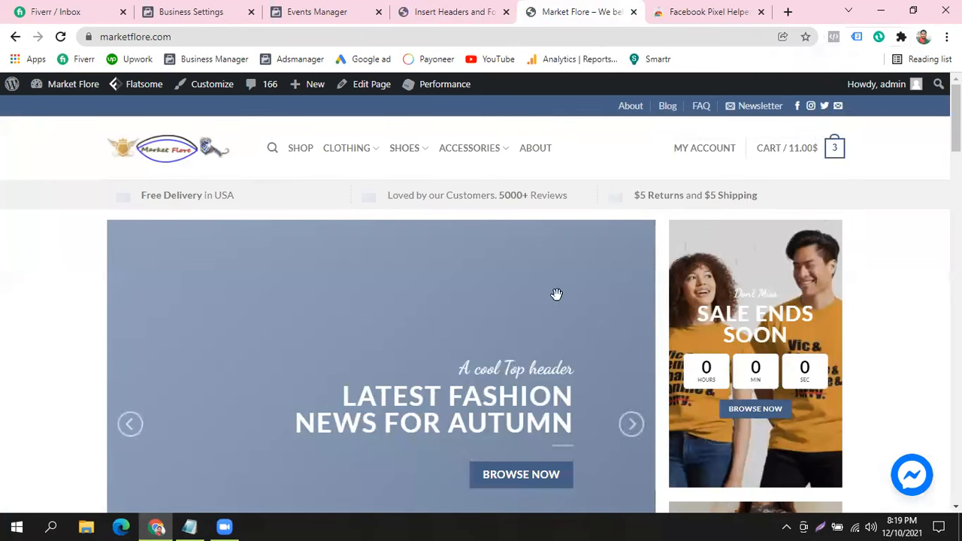
left_click(424, 11)
left_click(582, 12)
left_click(60, 36)
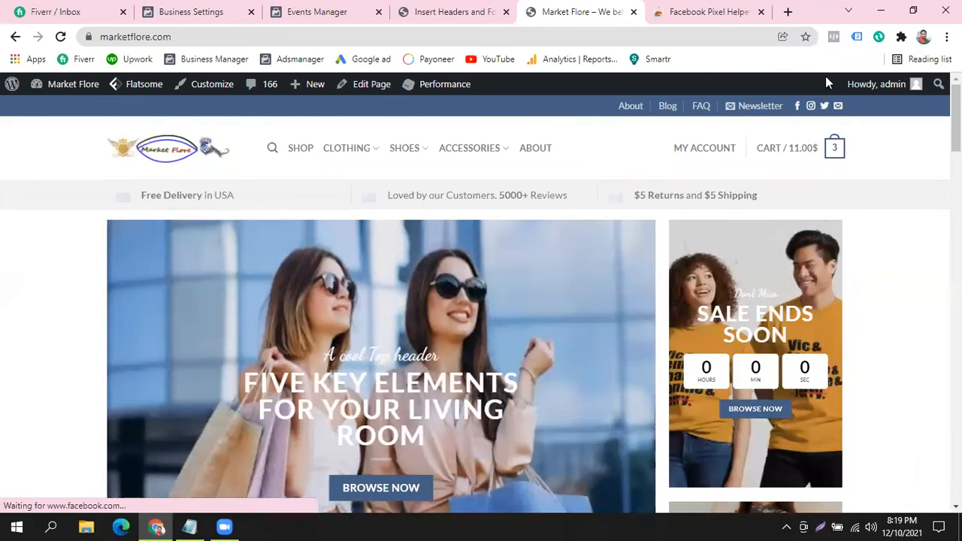
left_click(829, 39)
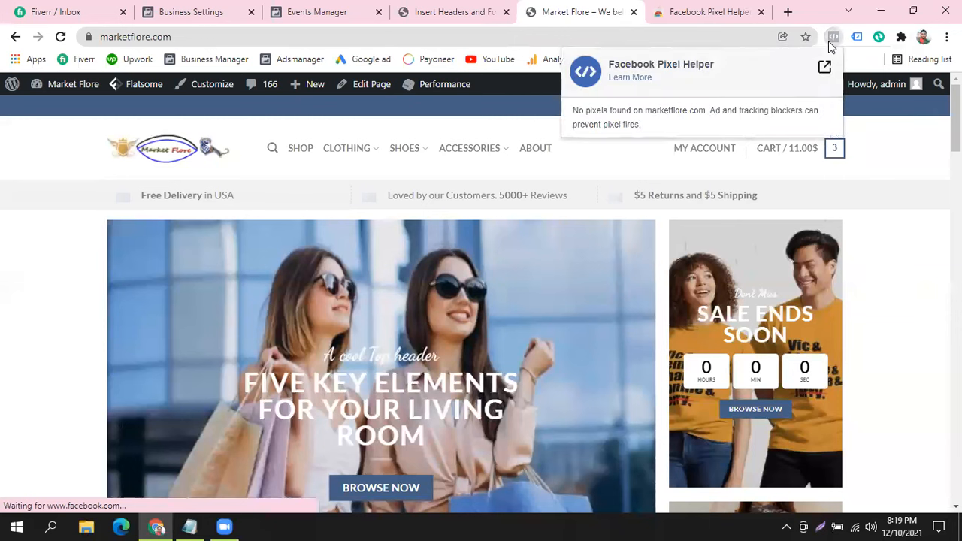
left_click_drag(642, 126, 560, 114)
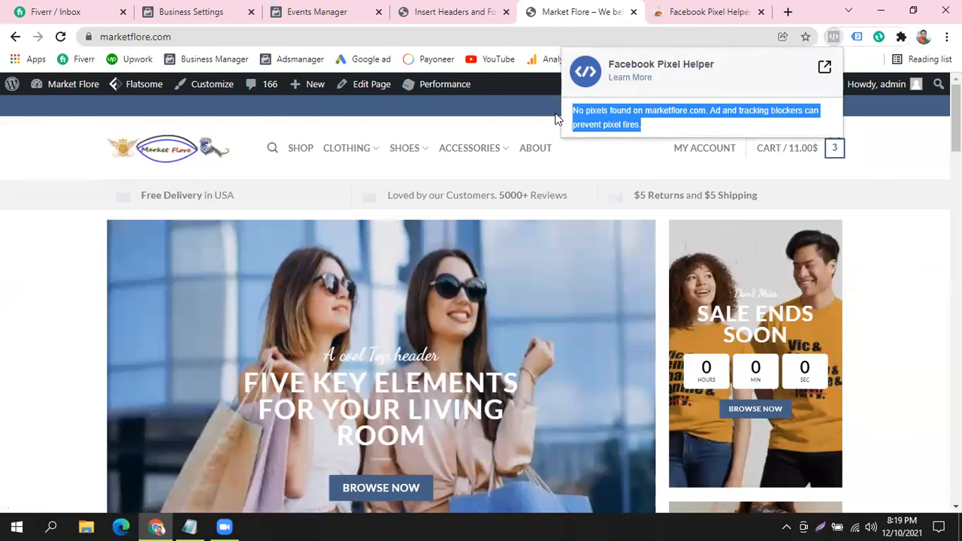
left_click(476, 131)
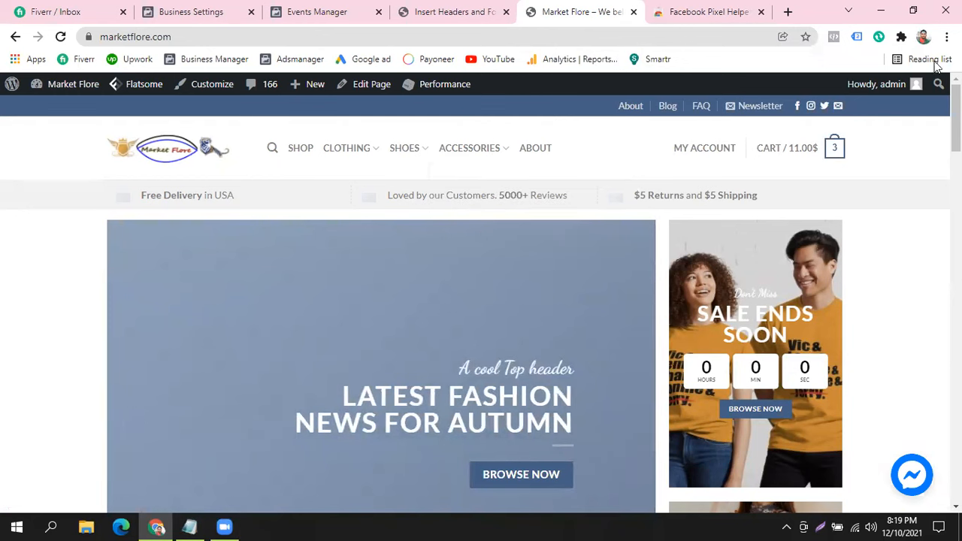
- Open a browser window under the other named Chrome profile and search Google for "facebook pixel helper"
left_click(922, 39)
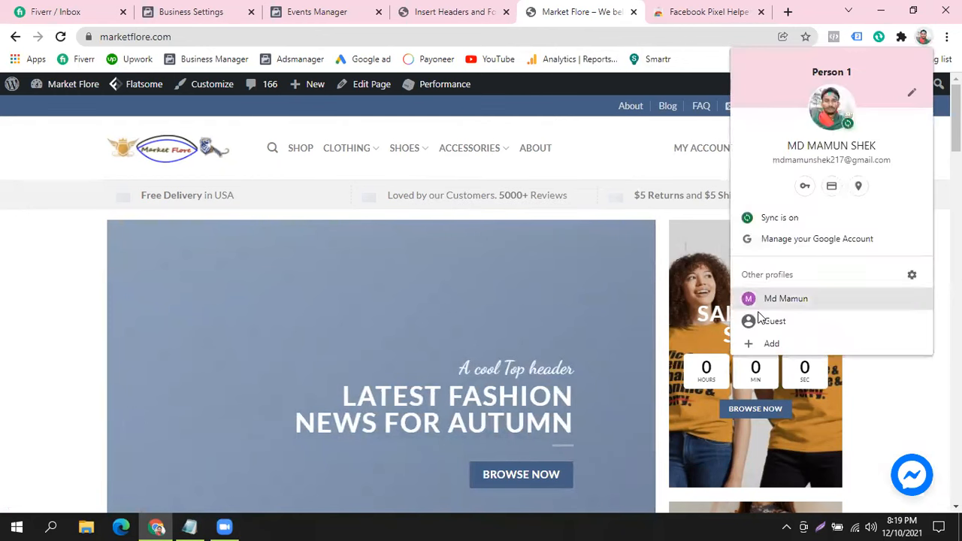
left_click(784, 301)
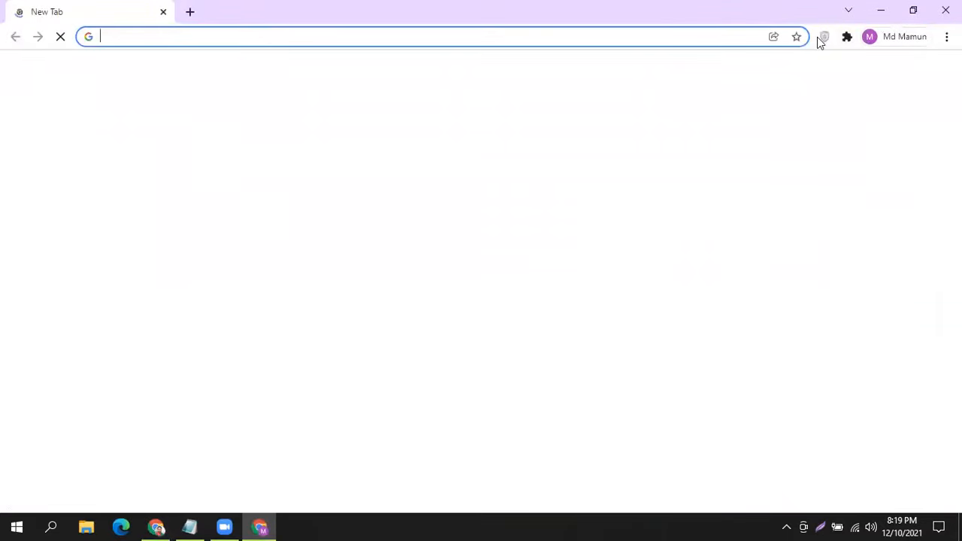
type("face")
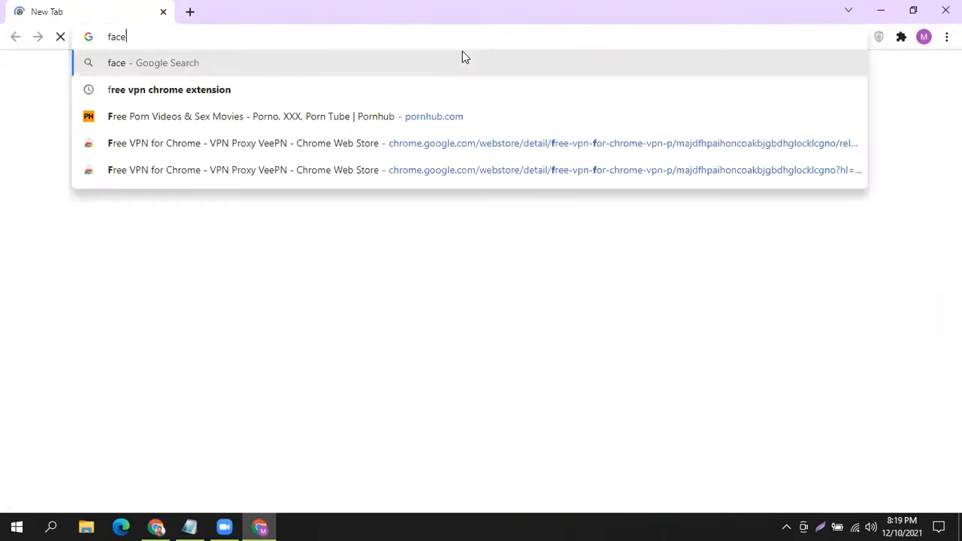
type("book")
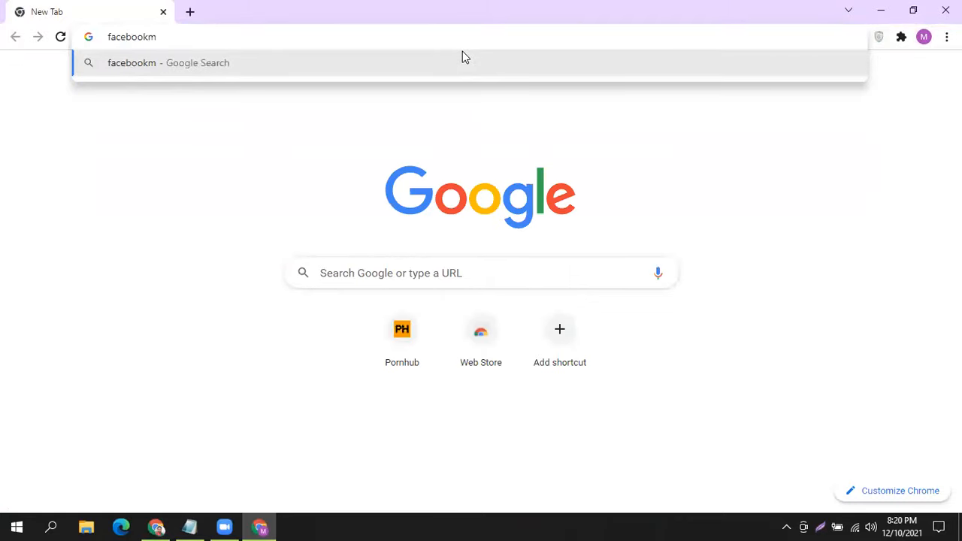
type(" pi")
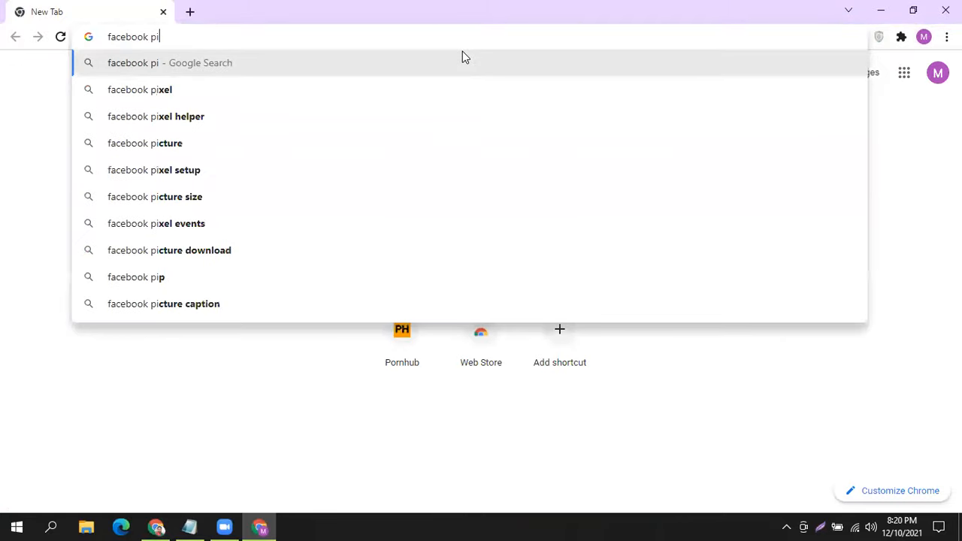
type("xel he")
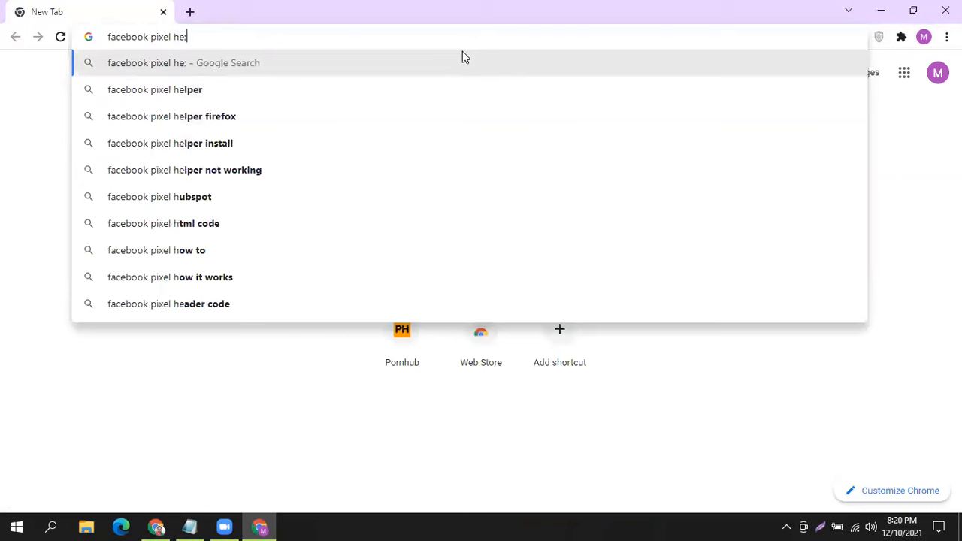
type("lp")
key("Return")
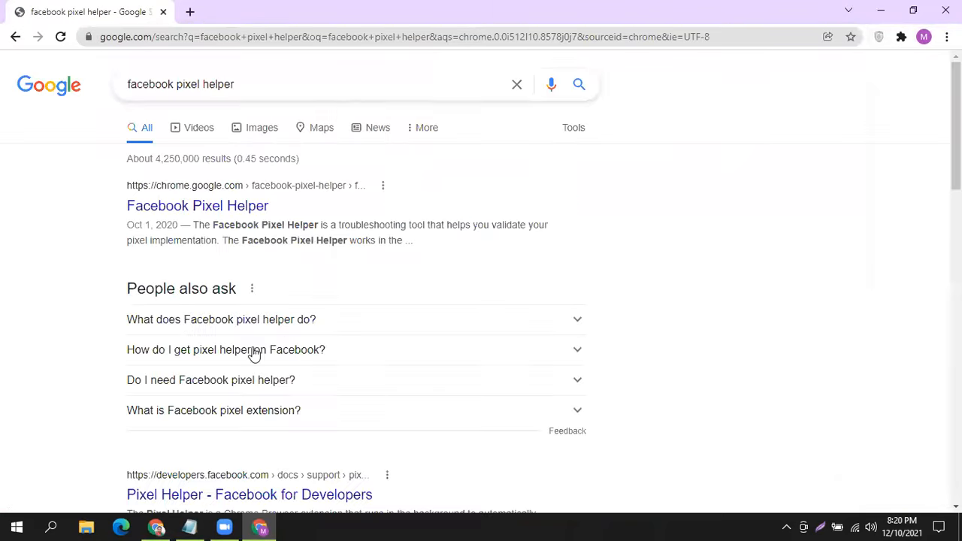
- Install the Facebook Pixel Helper extension from its Chrome Web Store page and dismiss the added-extension notice
left_click(207, 211)
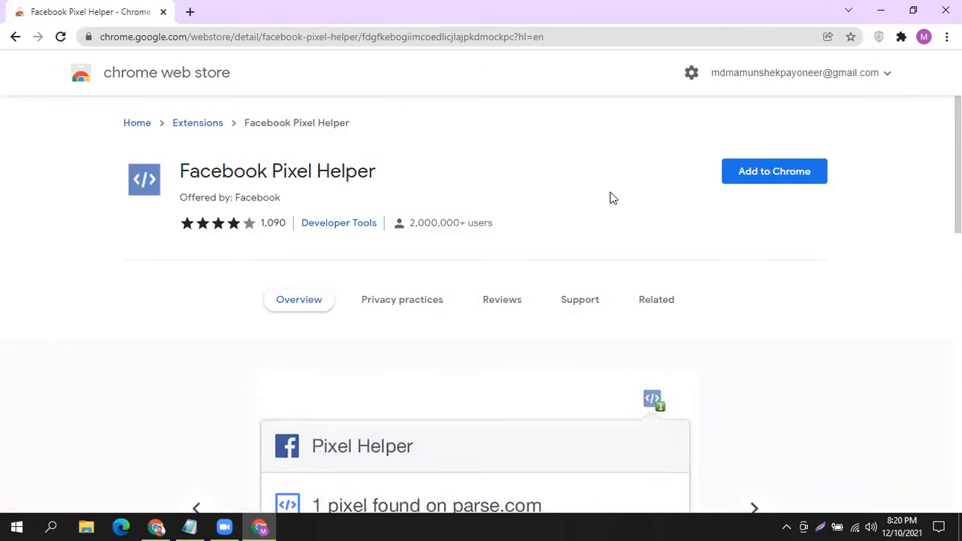
scroll(610, 197, "down", 3)
scroll(321, 206, "up", 3)
left_click(762, 188)
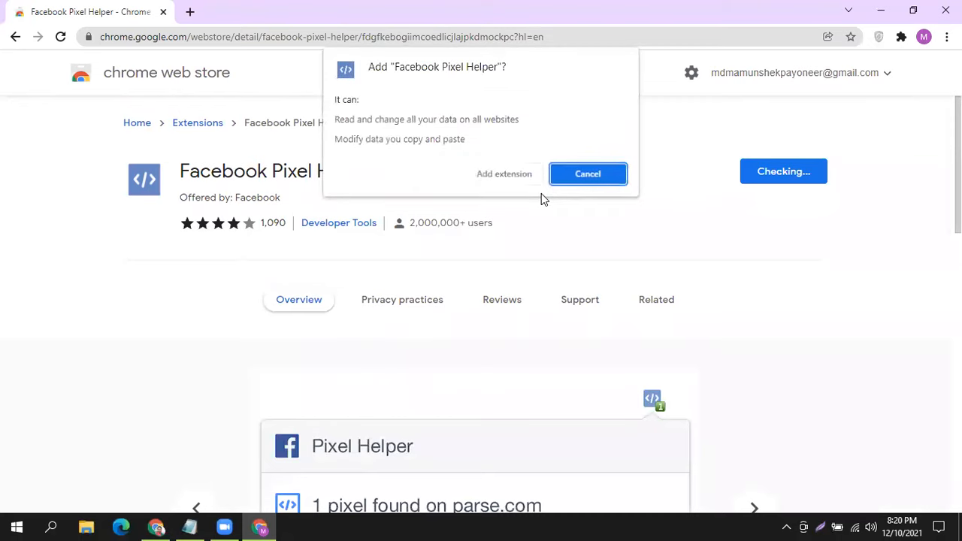
left_click(513, 179)
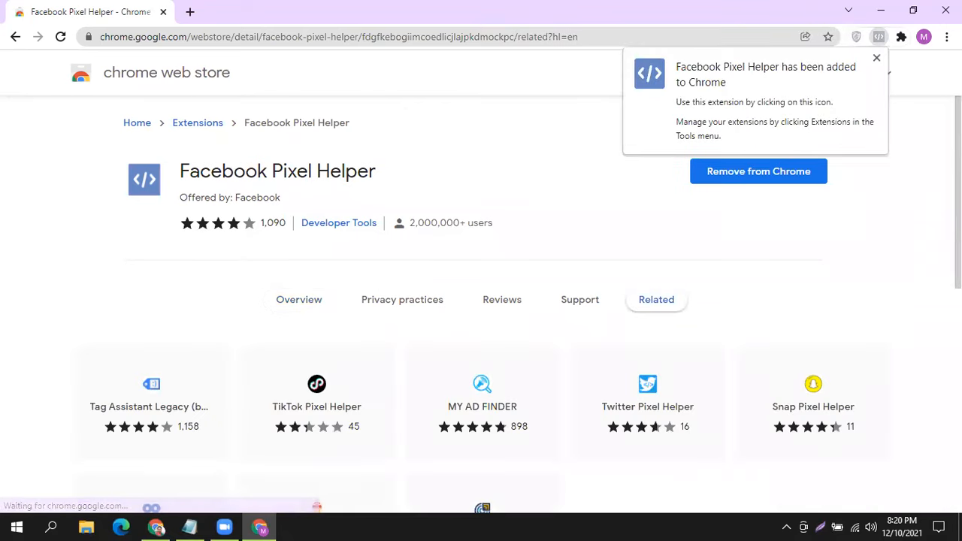
left_click(876, 59)
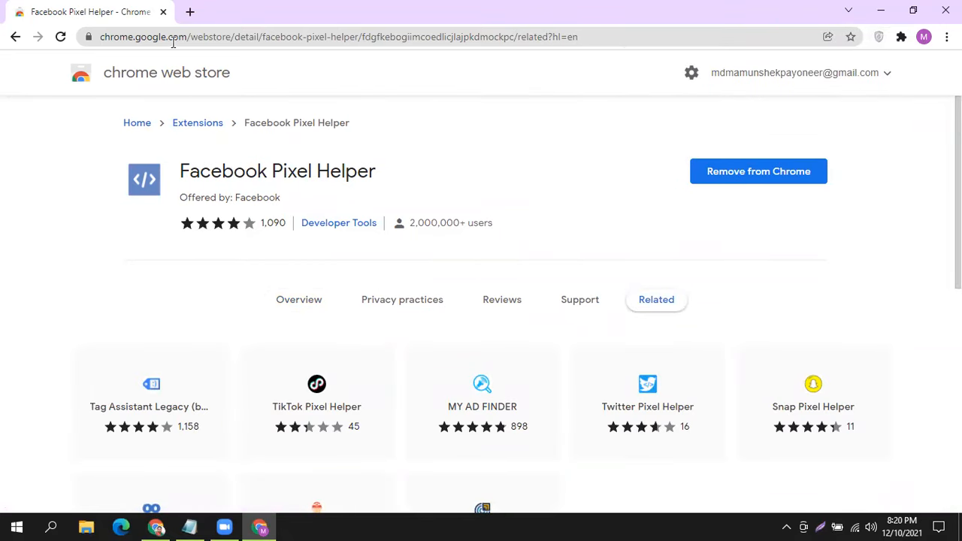
- Replace the Web Store tab with a new one, search Google for "marketflore", and open the Market Flore homepage
left_click(189, 11)
left_click(163, 12)
left_click(259, 36)
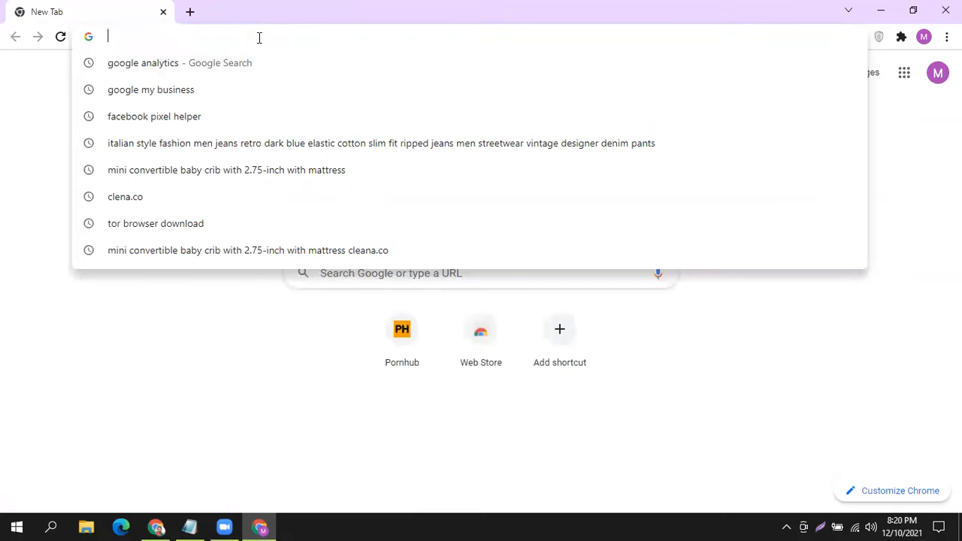
type("mar")
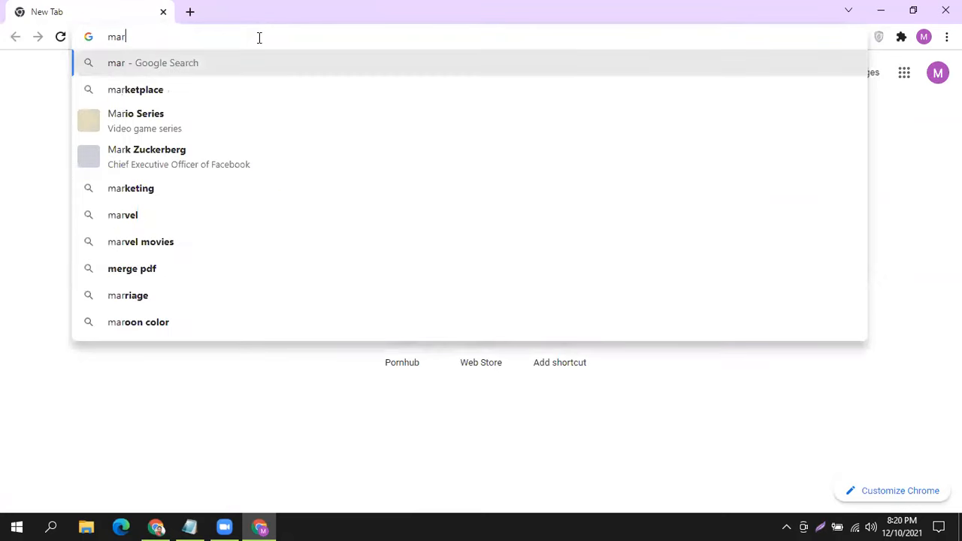
type("ketflore")
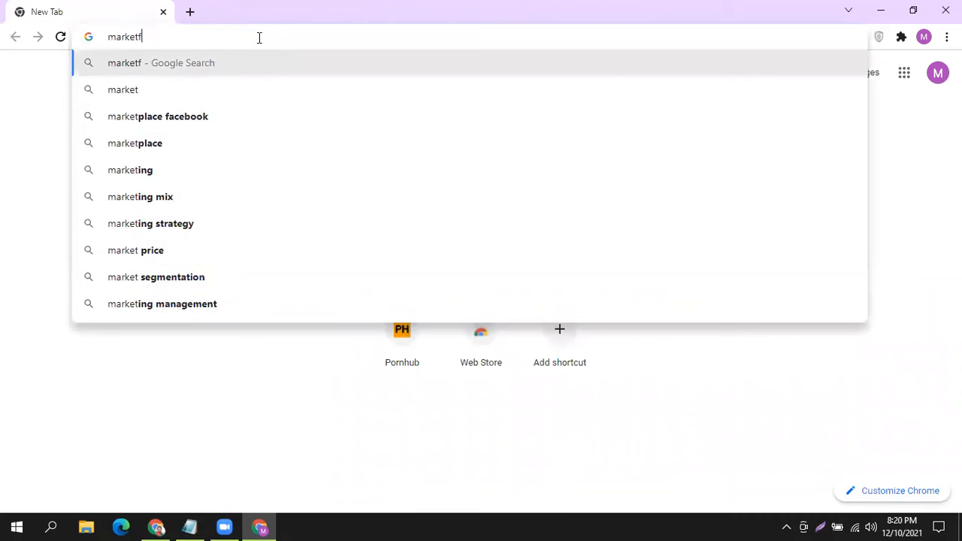
key("Return")
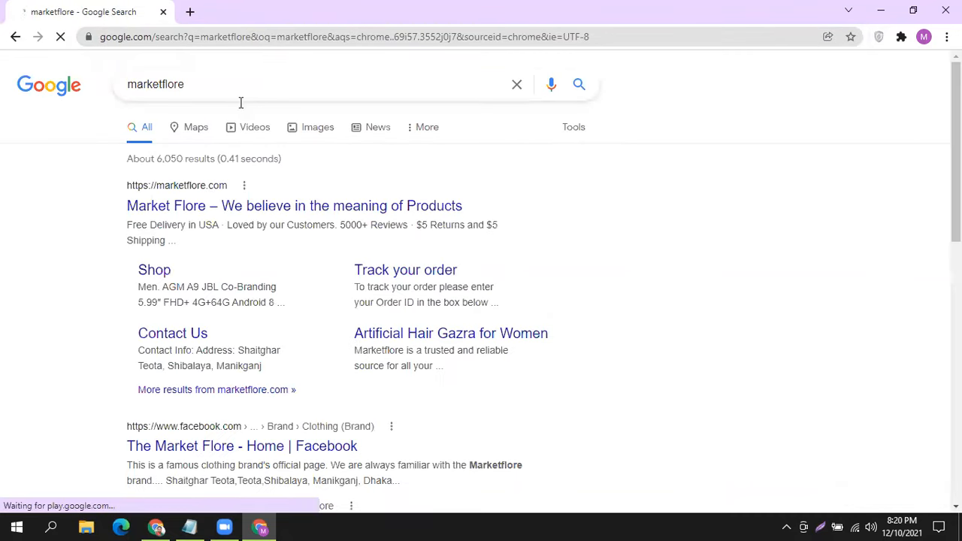
left_click(207, 213)
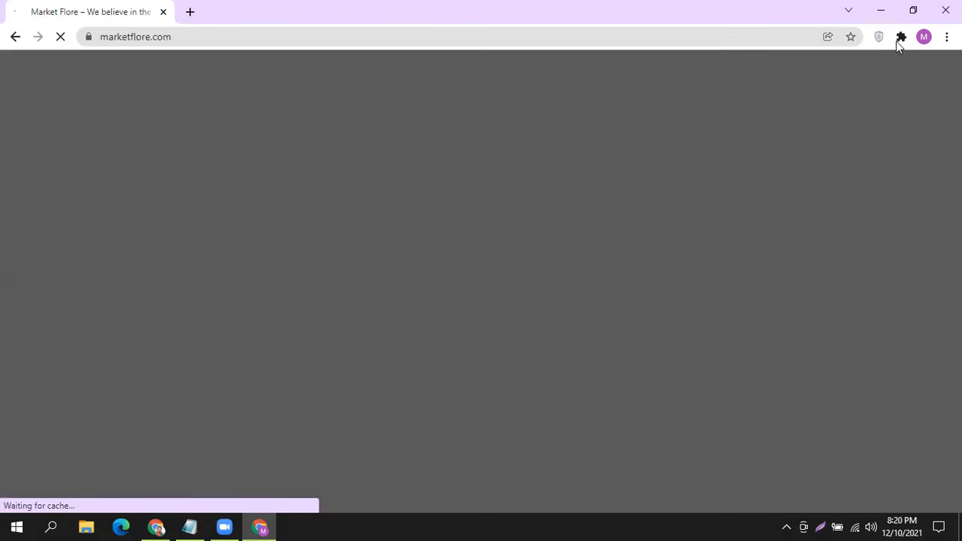
- Pin the Facebook Pixel Helper extension to the browser toolbar
left_click(901, 36)
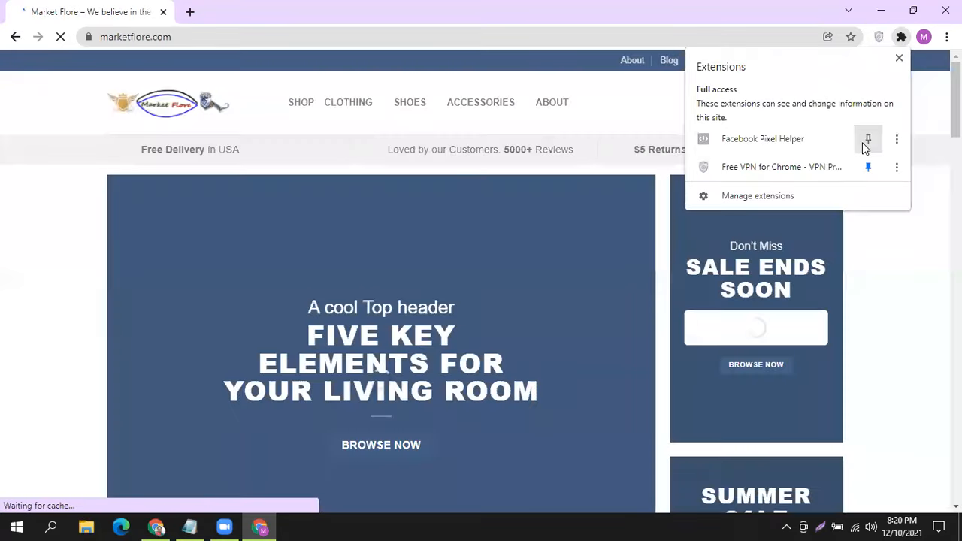
left_click(866, 142)
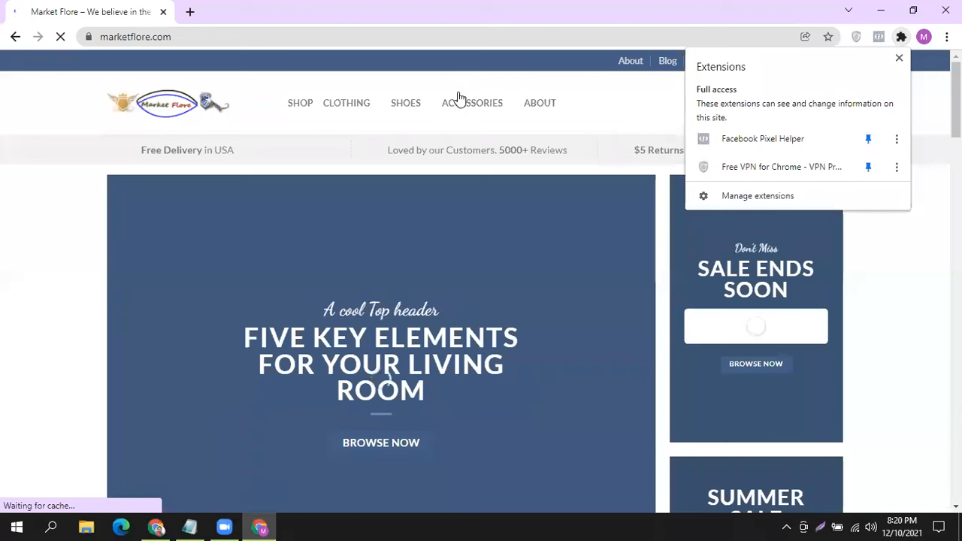
left_click(272, 90)
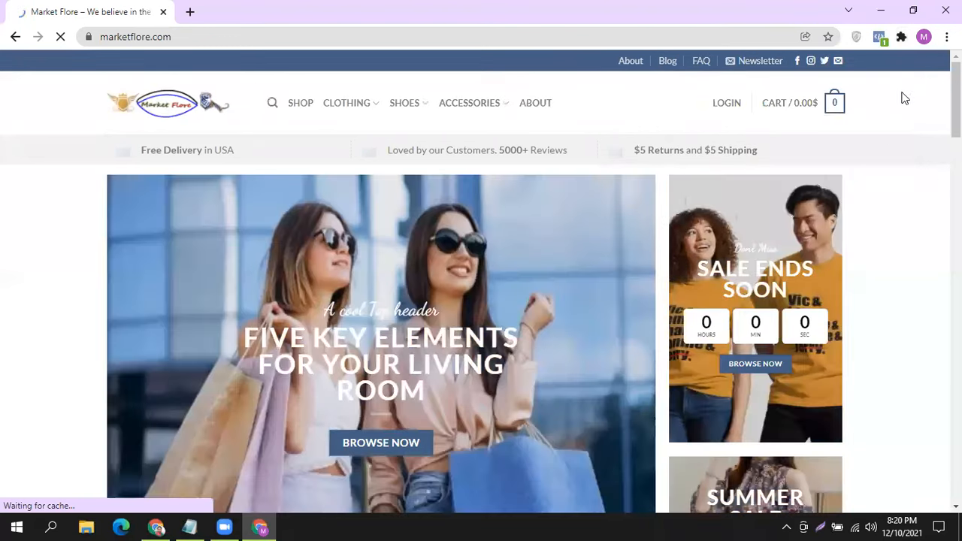
- Compare the pixel ID that Facebook Pixel Helper detects on the Market Flore homepage with the base code in the Install Pixel dialog
left_click(878, 36)
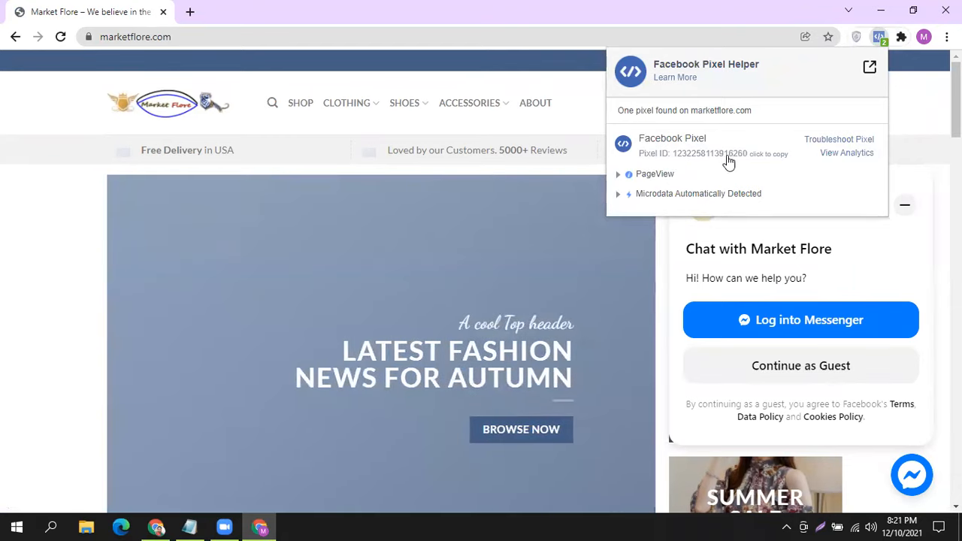
left_click(156, 527)
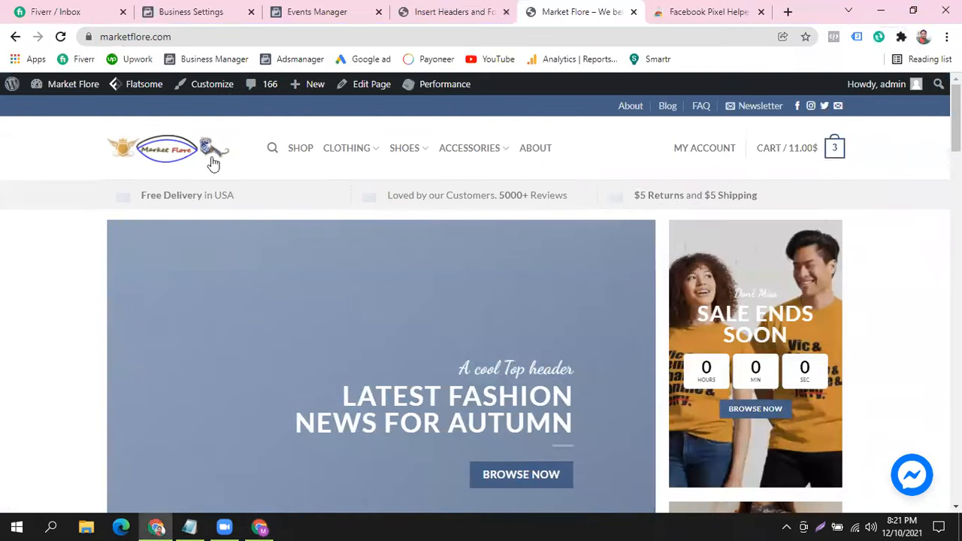
left_click(183, 10)
left_click(610, 275)
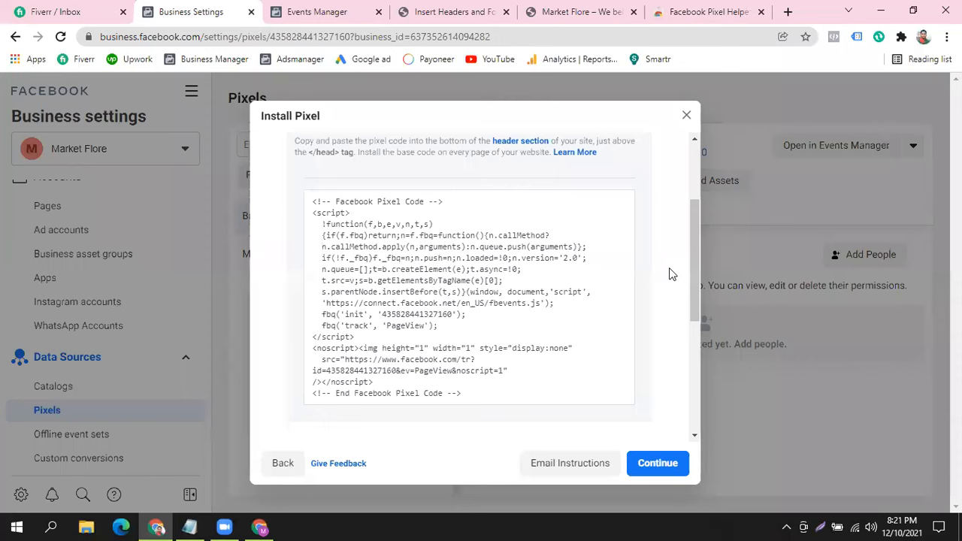
left_click(385, 387)
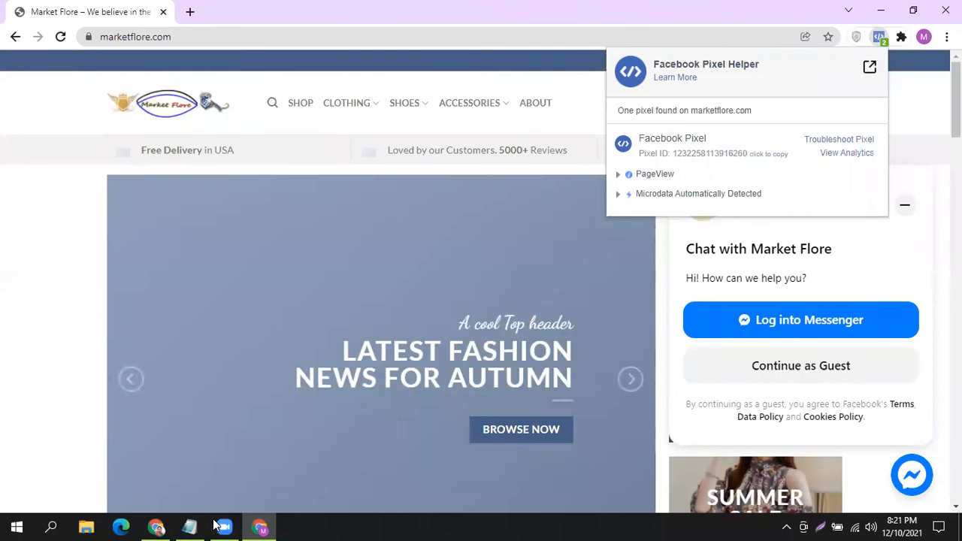
left_click(157, 527)
scroll(665, 303, "down", 4)
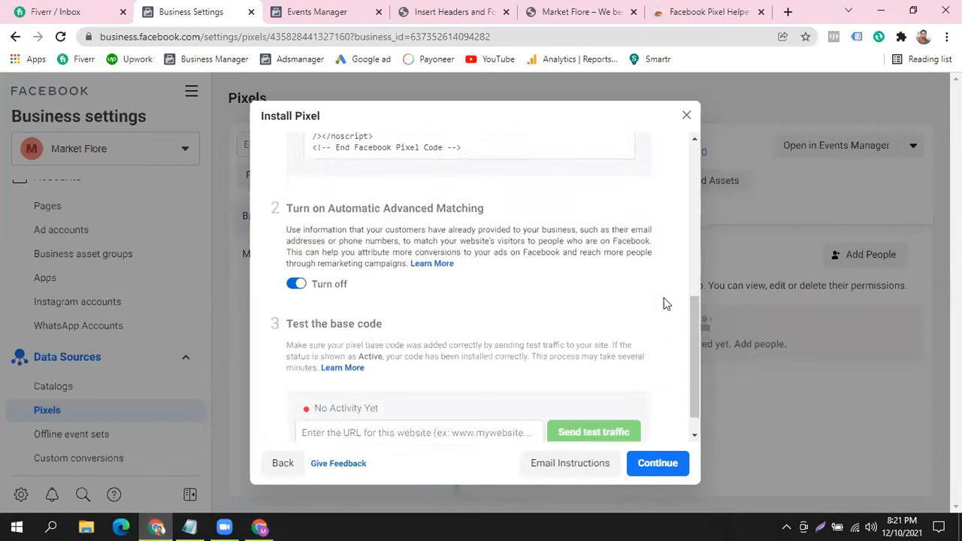
scroll(668, 301, "up", 1)
scroll(666, 301, "up", 5)
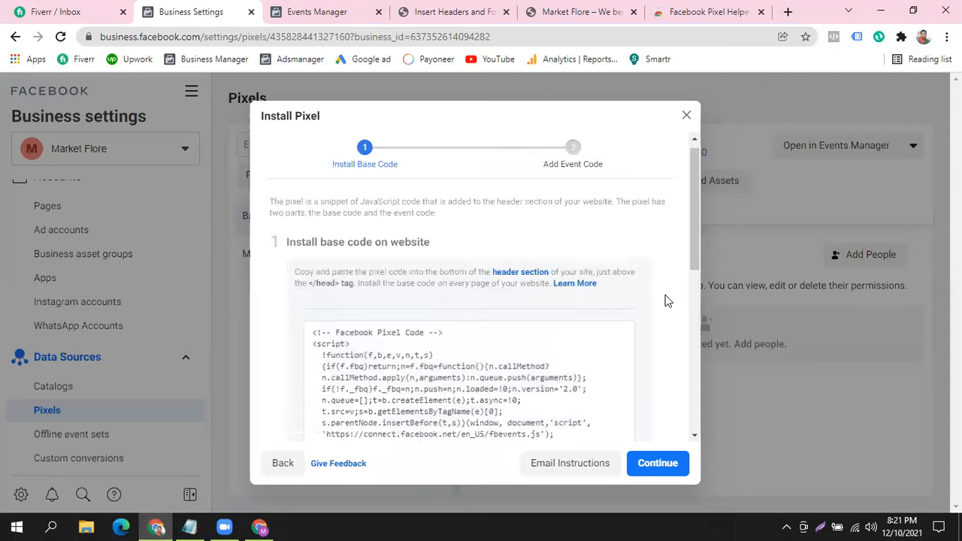
scroll(666, 299, "down", 2)
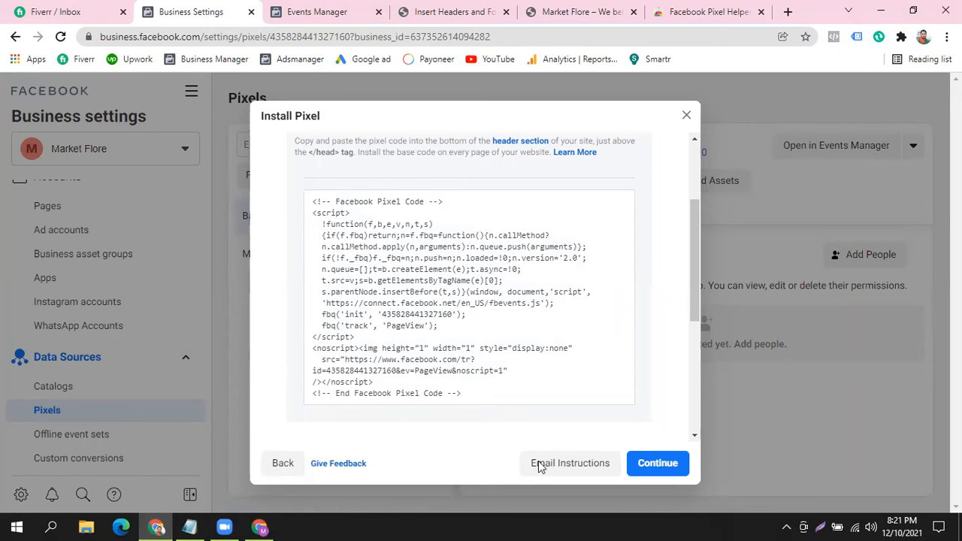
left_click(571, 387)
- Send test traffic to marketflore.com from the Test the base code section of the Install Pixel dialog
scroll(581, 382, "down", 3)
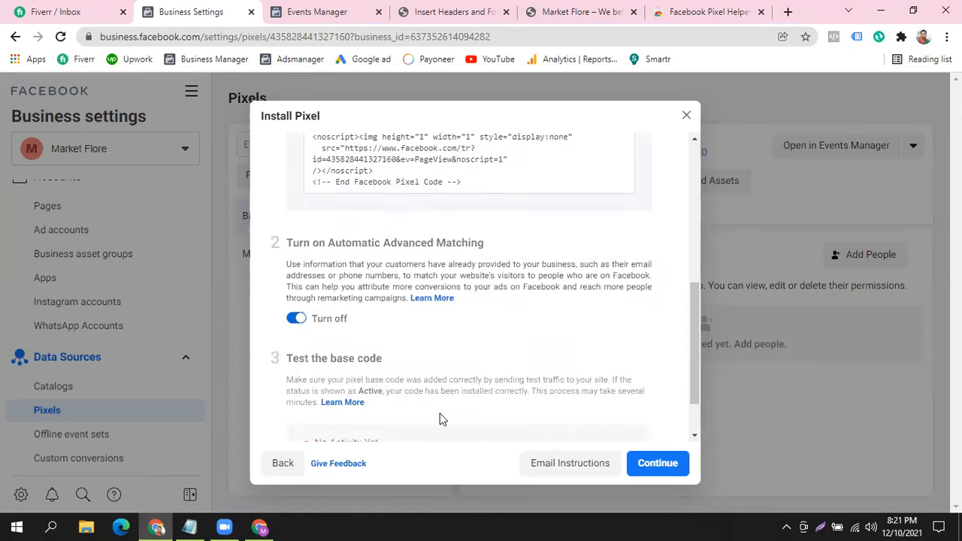
scroll(504, 329, "down", 1)
left_click_drag(289, 299, 681, 287)
left_click(520, 310)
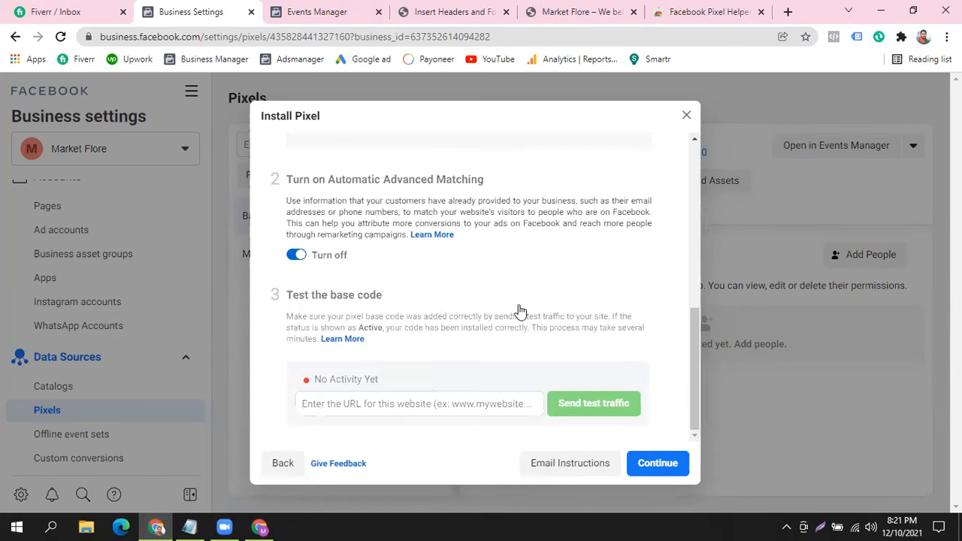
left_click(419, 403)
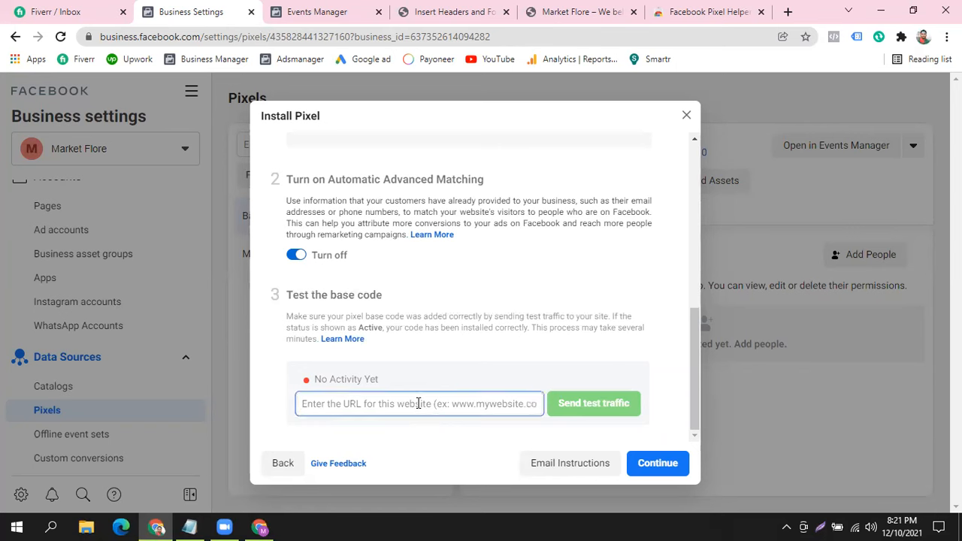
type("marketfl")
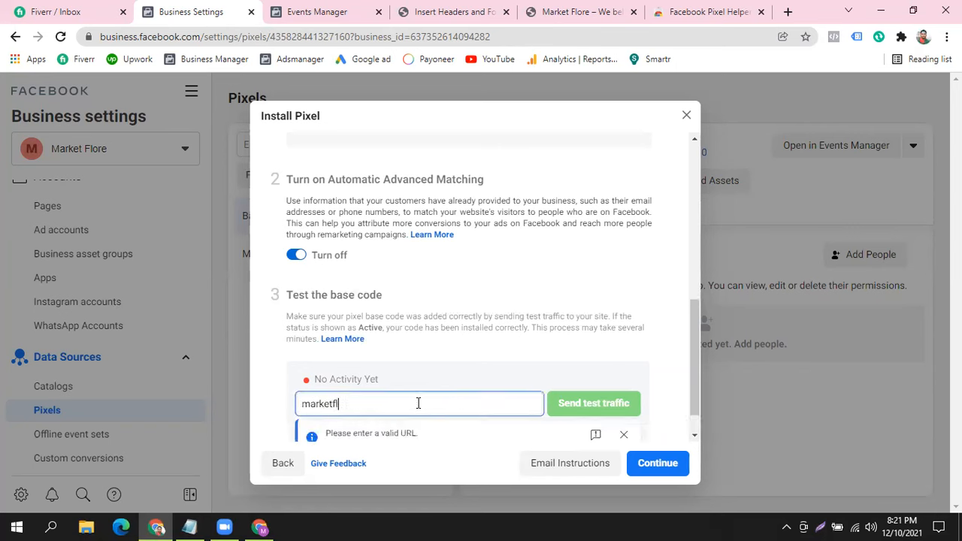
type("ore.com")
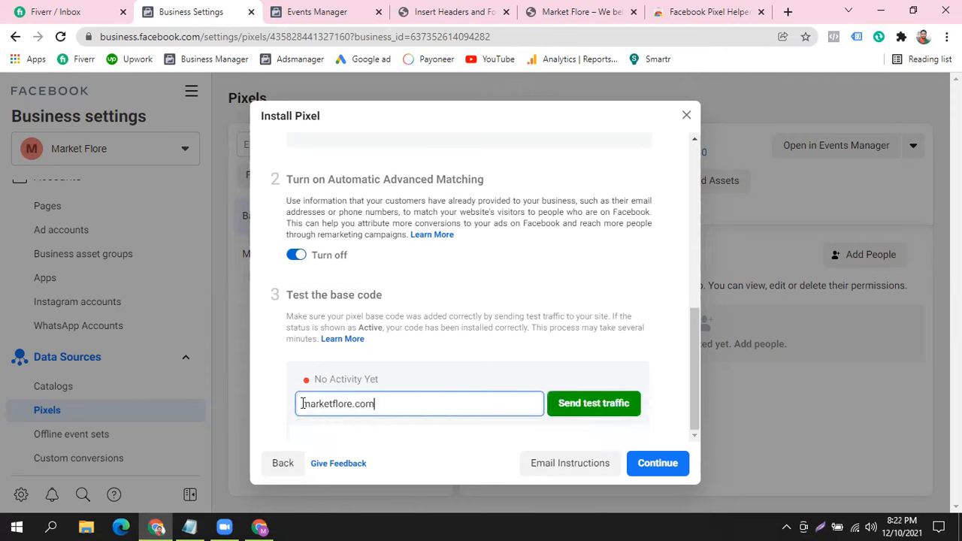
left_click_drag(303, 404, 457, 410)
left_click(459, 410)
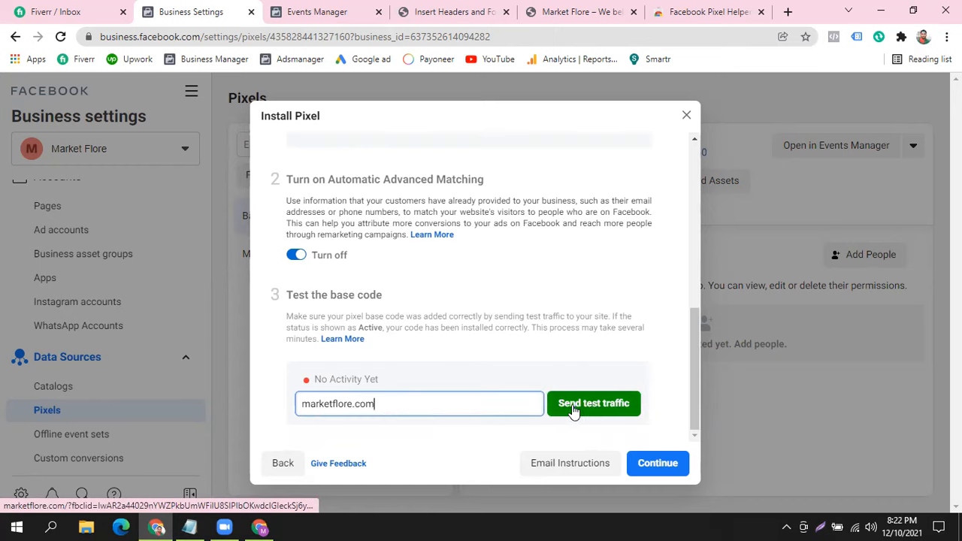
left_click(594, 405)
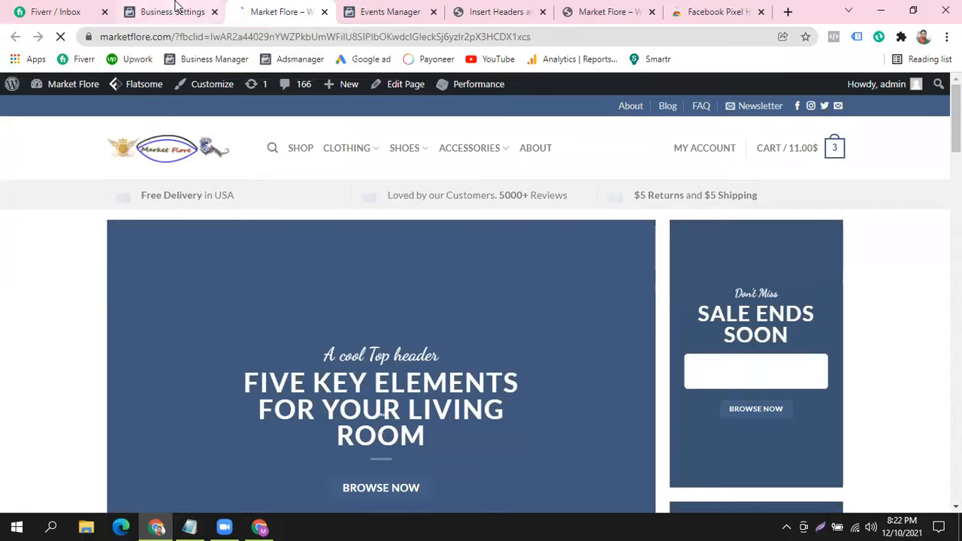
- Check the base code test status in the Install Pixel dialog
left_click(175, 9)
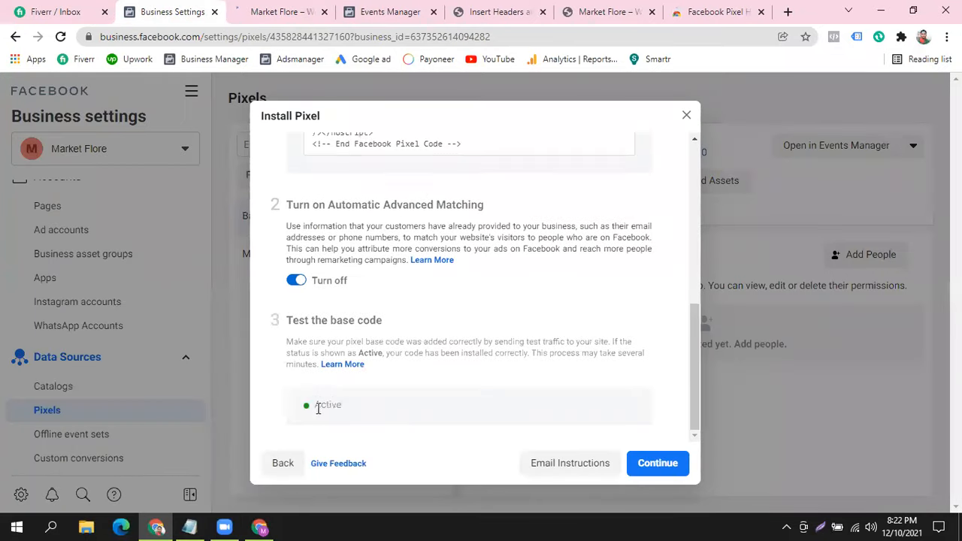
left_click_drag(301, 404, 338, 405)
left_click(376, 408)
scroll(457, 210, "up", 4)
scroll(481, 226, "down", 4)
- Close the Market Flore page opened by the test traffic and advance the pixel installation to the Add Event Code stage
left_click(286, 10)
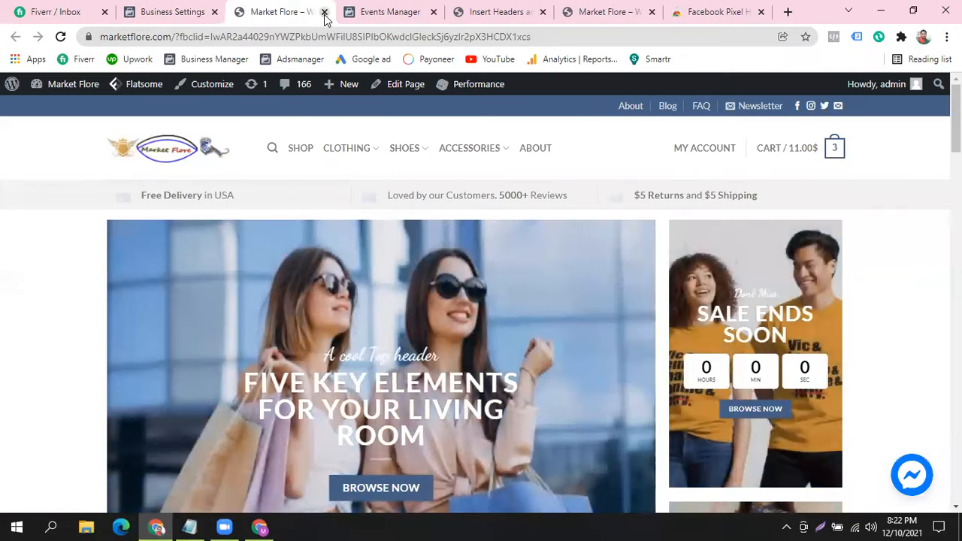
left_click(324, 11)
left_click(175, 9)
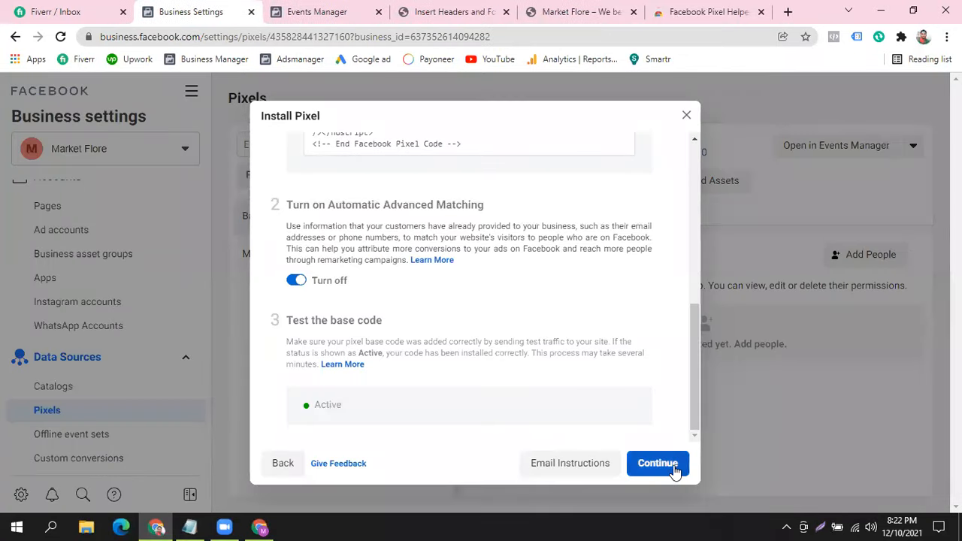
left_click(658, 464)
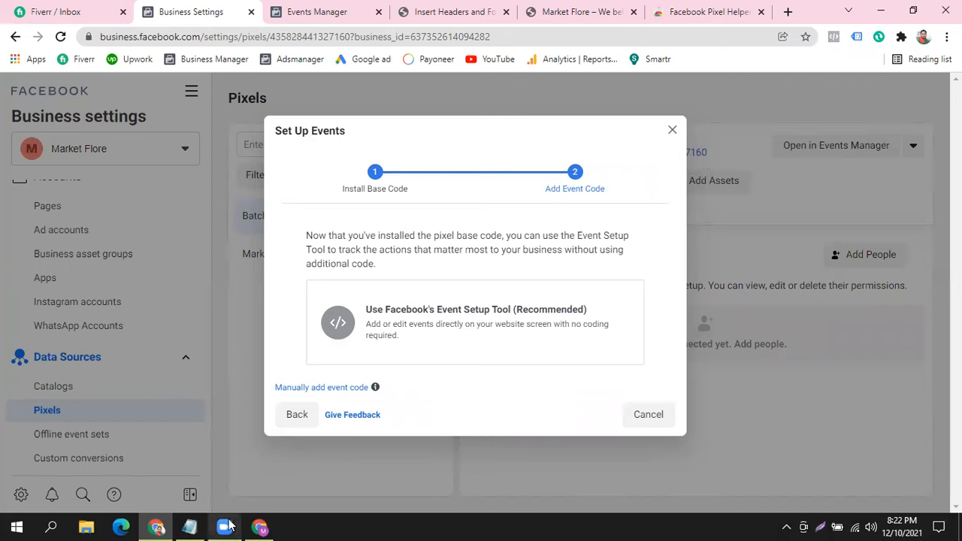
- Recheck the pixel ID in Facebook Pixel Helper in the other profile's window, then return to the Business settings window
left_click(261, 526)
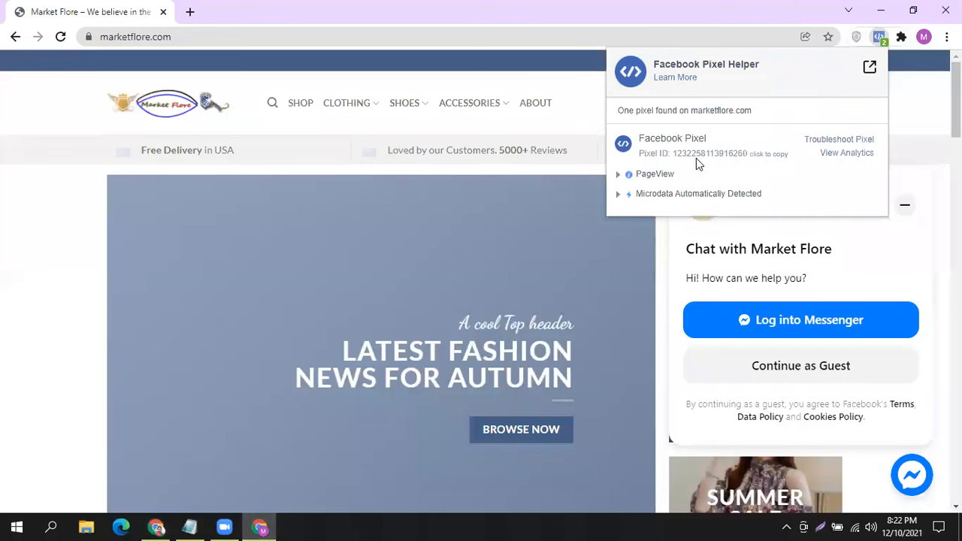
left_click(879, 36)
left_click(156, 526)
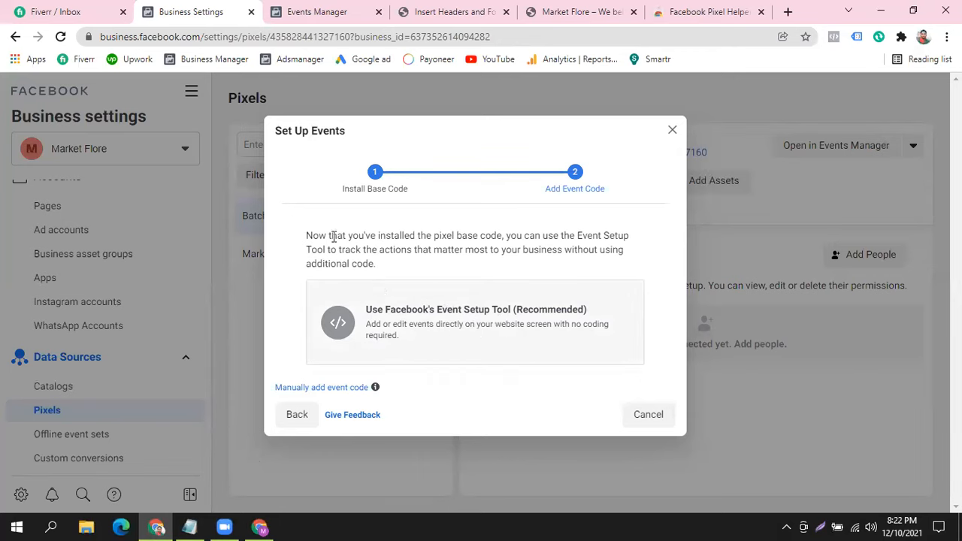
- Review the Event Setup Tool option, exit Set Up Events without adding events, and check the Batch 17 Pixel setup activity status
left_click_drag(285, 268, 611, 339)
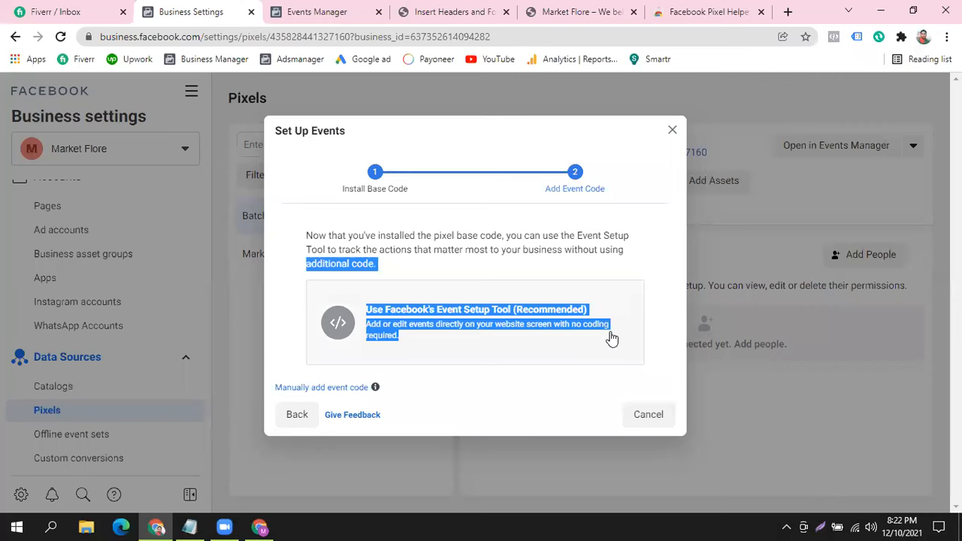
left_click(660, 248)
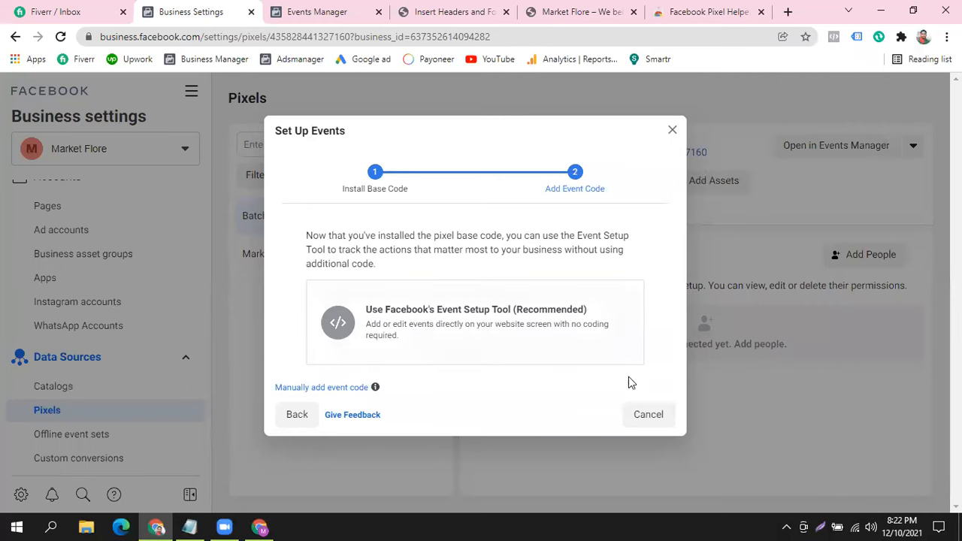
left_click(647, 416)
mouse_move(610, 142)
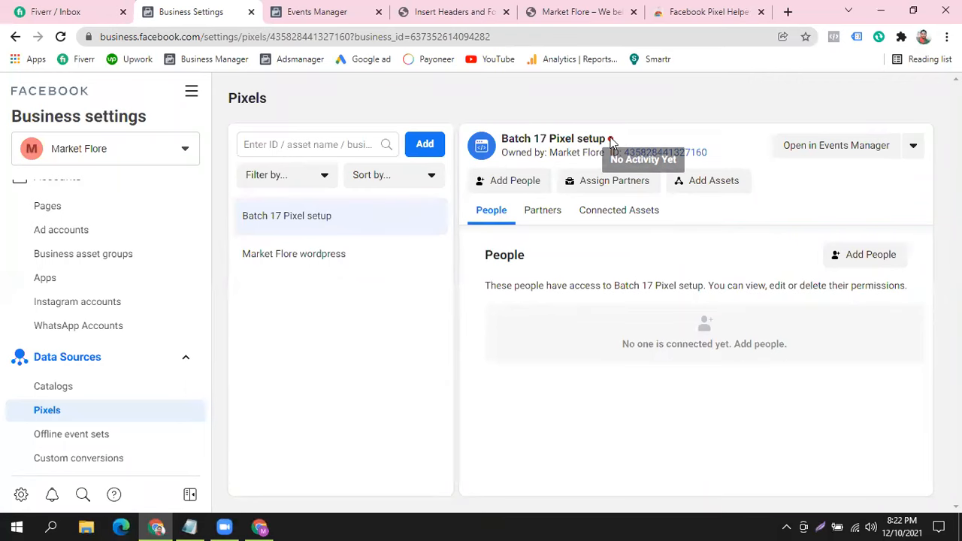
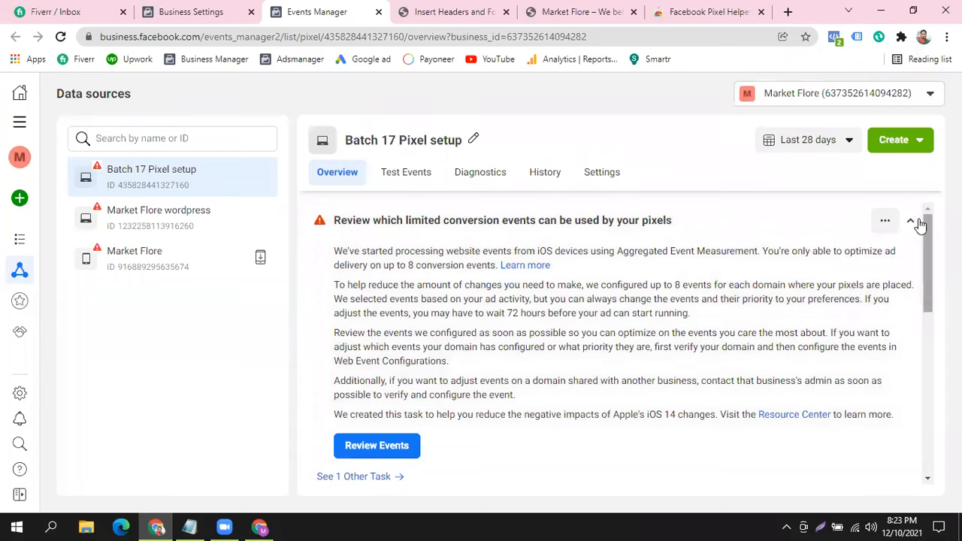
- Try to connect the Event Setup Tool for Batch 17 Pixel setup to the website marketflore.com
left_click(910, 220)
scroll(424, 317, "down", 5)
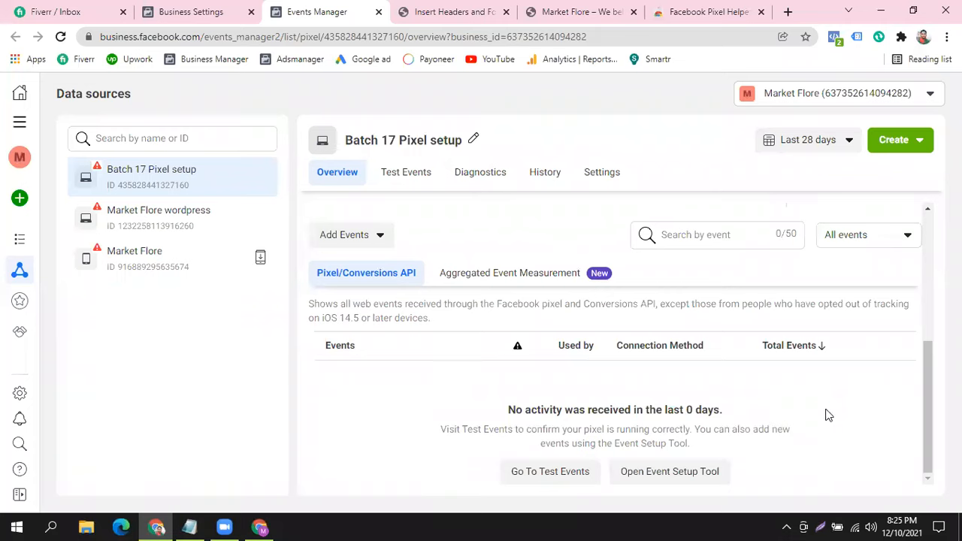
left_click(702, 478)
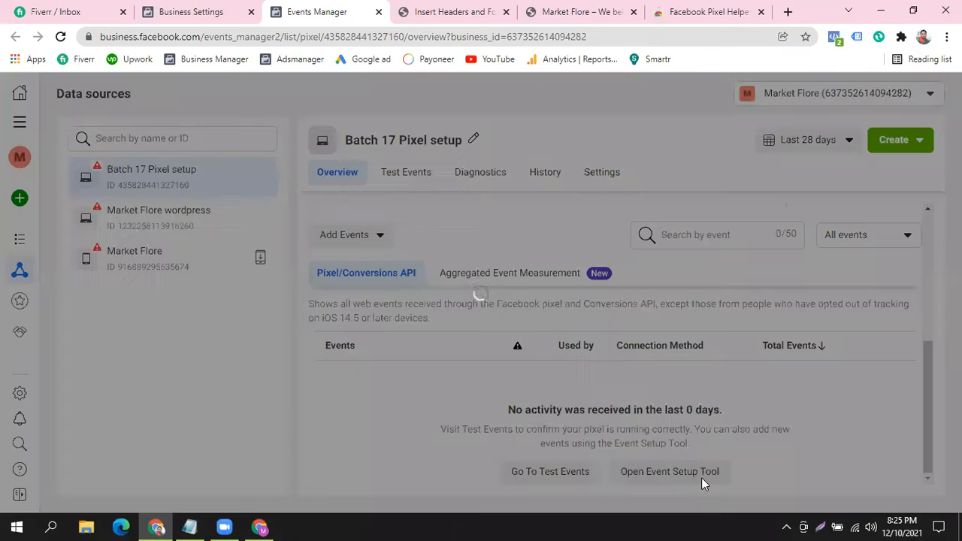
left_click(412, 303)
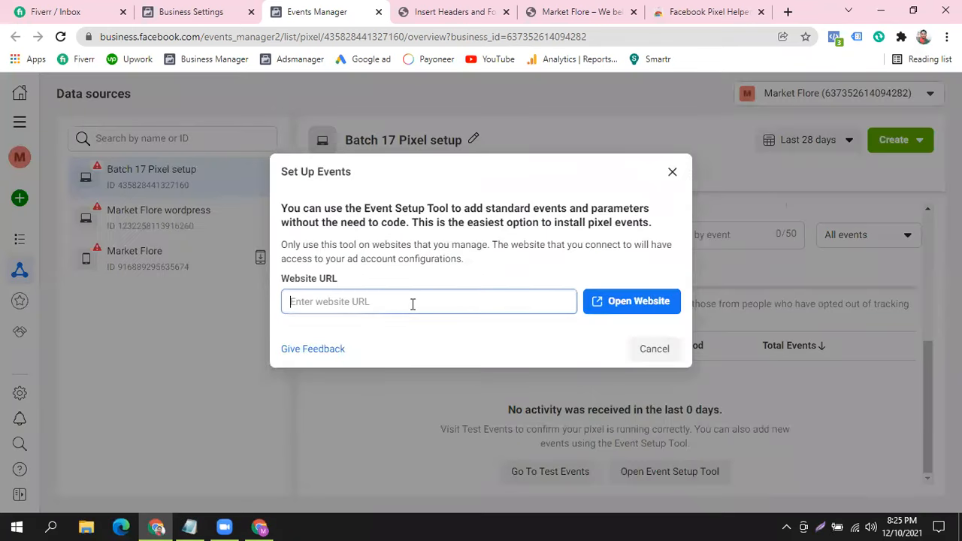
type("marketflore.com")
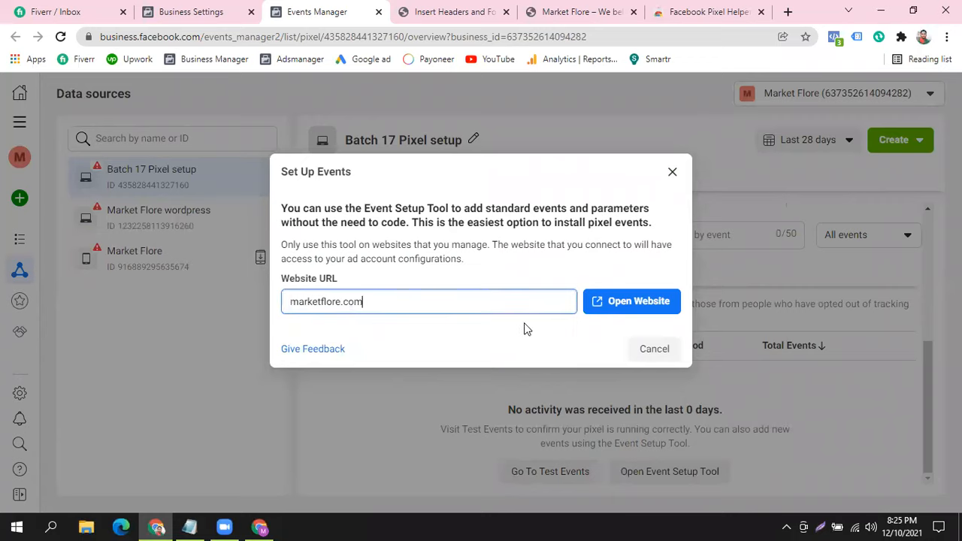
left_click(623, 307)
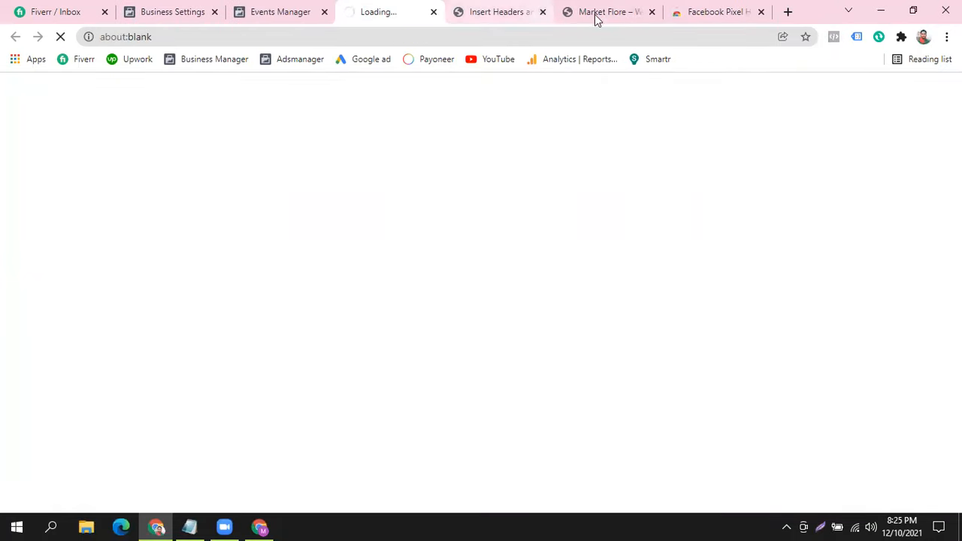
- Close the older Market Flore page, the Facebook Pixel Helper page and the other profile's browser window
left_click(651, 12)
left_click(652, 12)
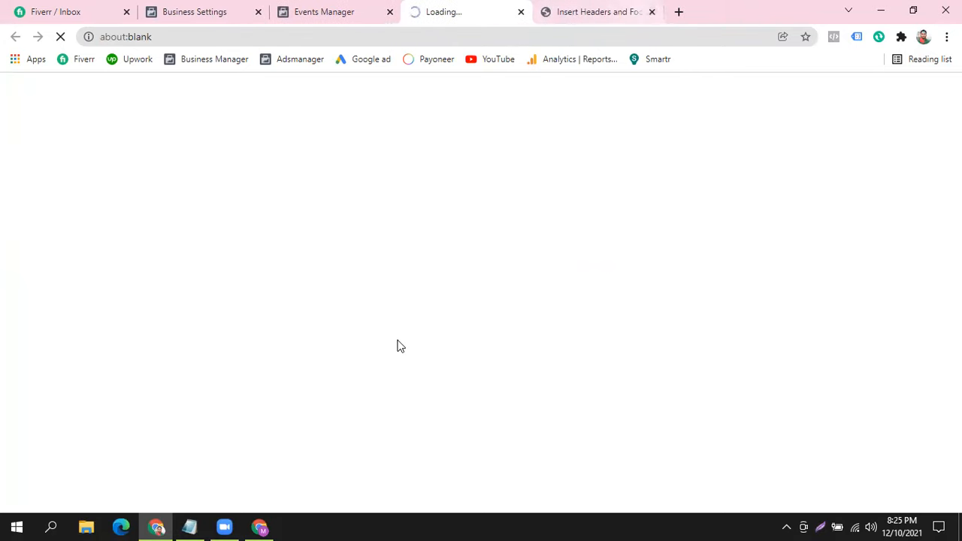
left_click(266, 525)
left_click(945, 11)
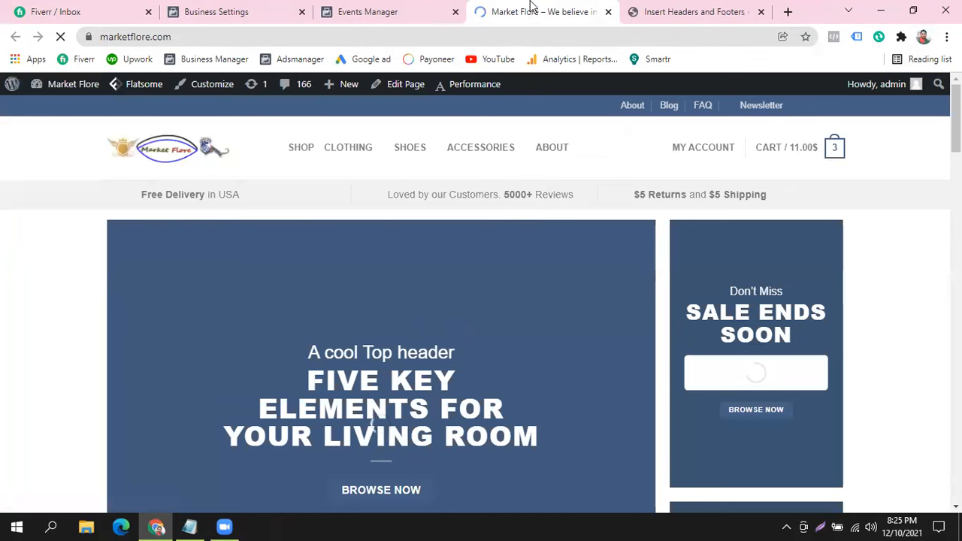
- Check the connection progress in Events Manager, look through the opened Market Flore homepage and close that page
left_click(380, 13)
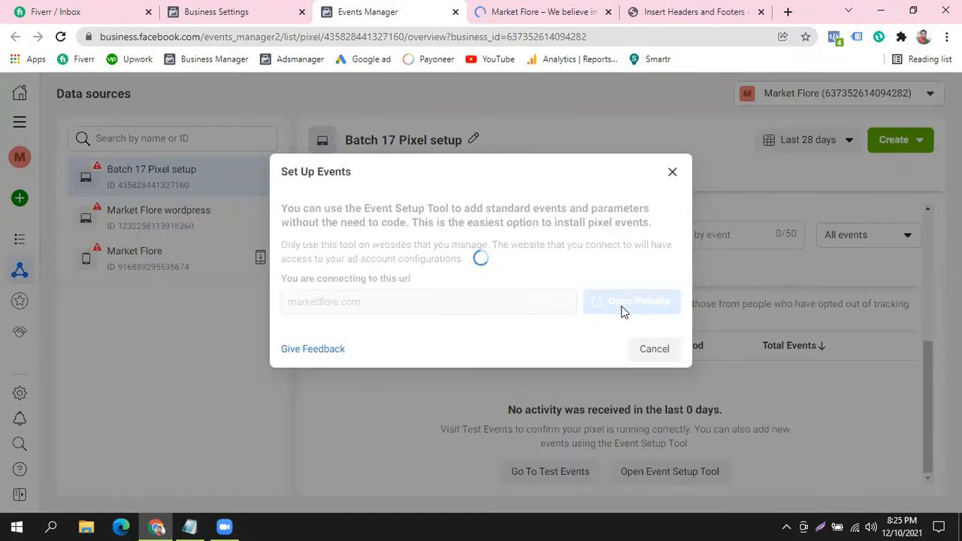
left_click(518, 12)
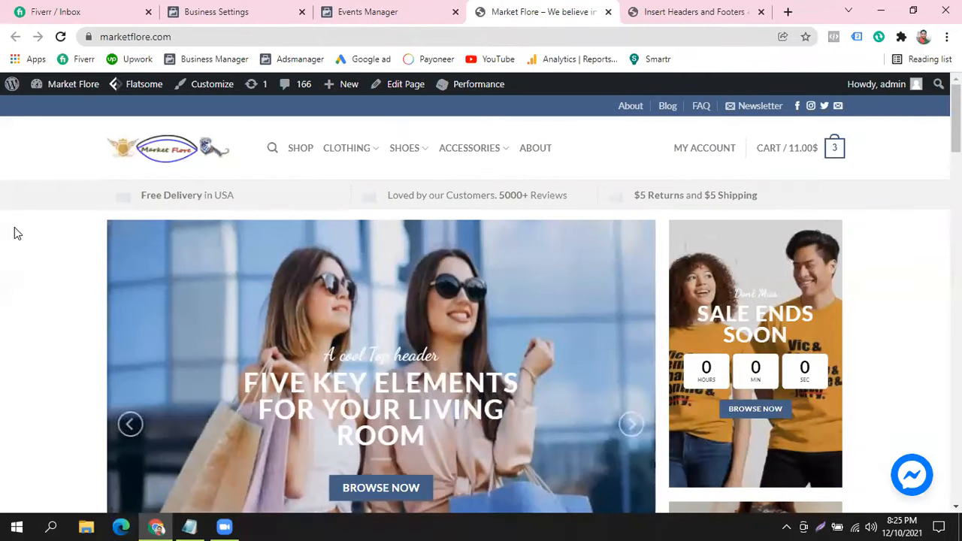
scroll(932, 301, "down", 1)
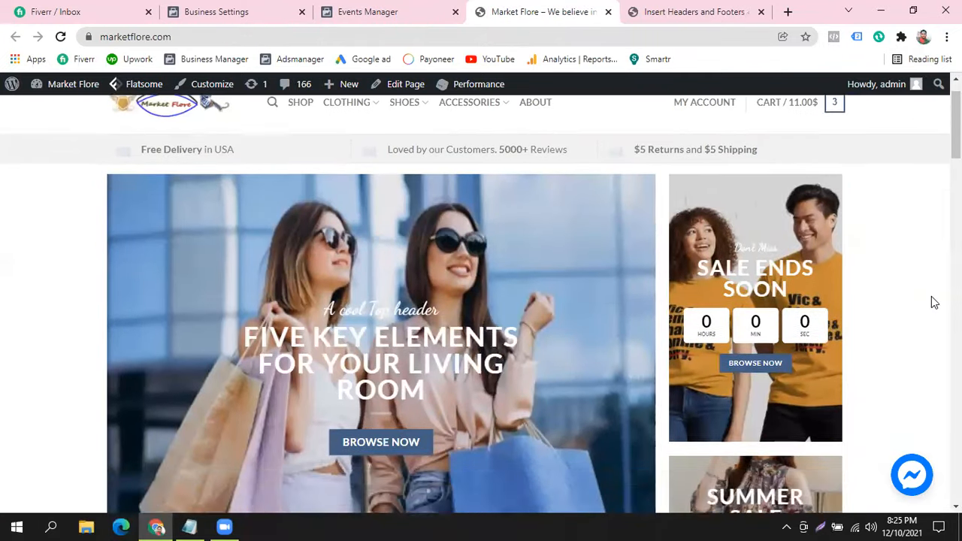
scroll(934, 303, "down", 9)
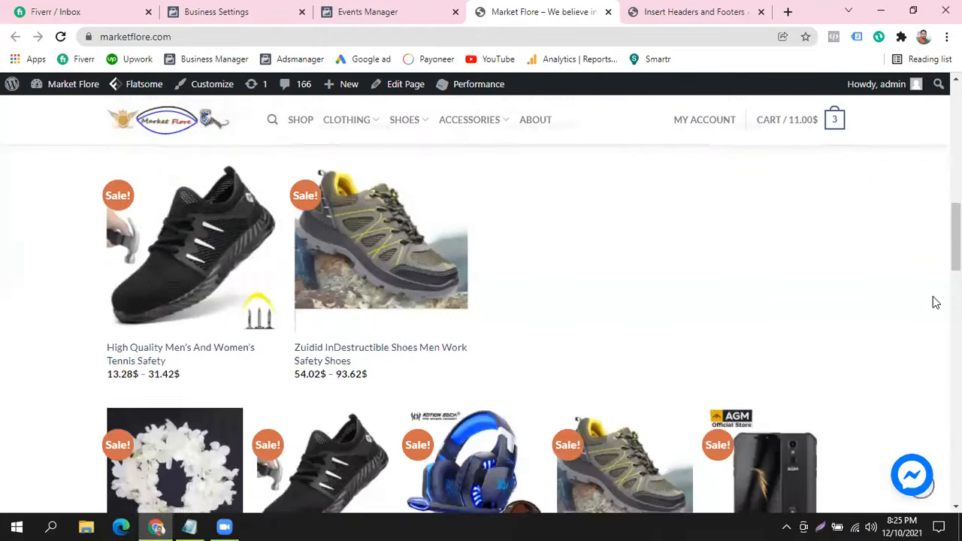
key("ctrl+w")
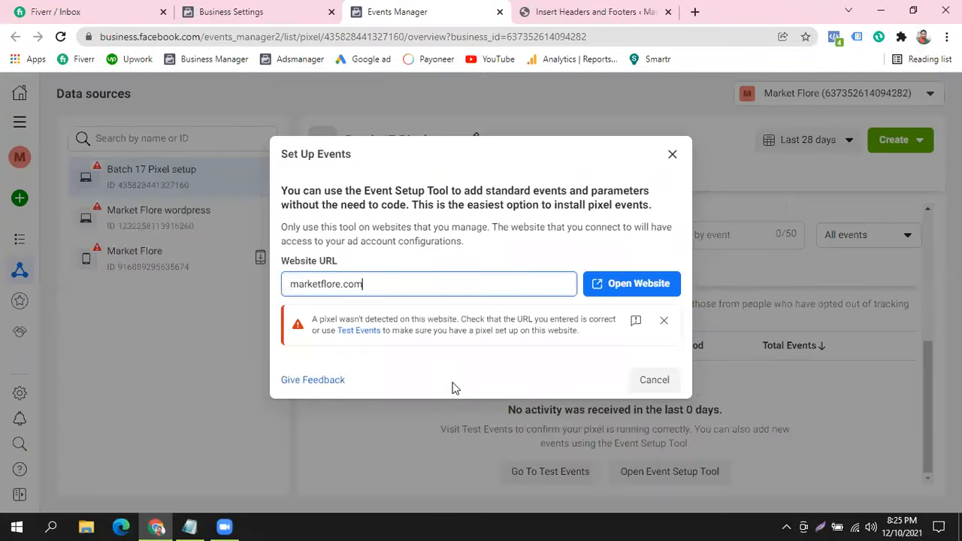
- Read the pixel detection notice in Set Up Events, dismiss it and exit the dialog without adding events
left_click_drag(355, 319, 593, 339)
left_click(637, 348)
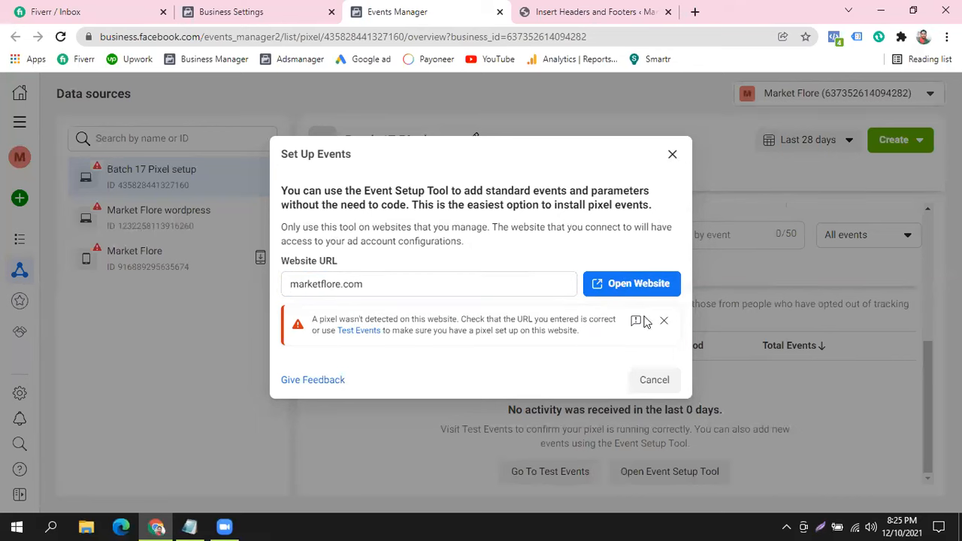
left_click(665, 322)
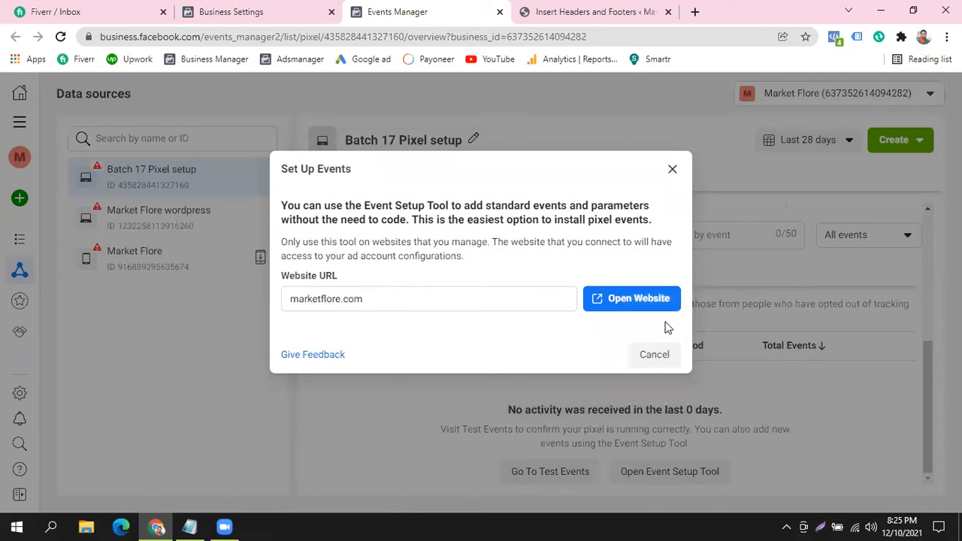
left_click(671, 360)
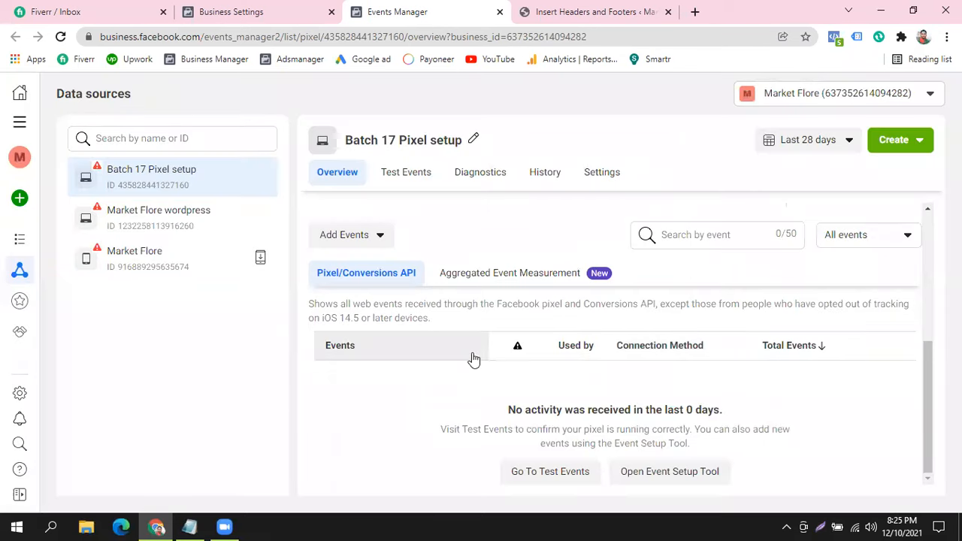
left_click(530, 471)
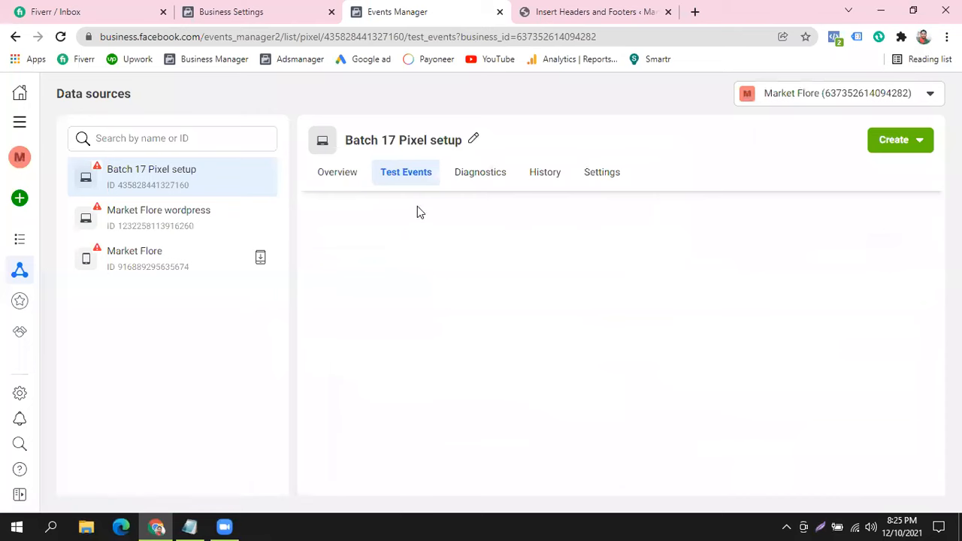
scroll(431, 381, "down", 3)
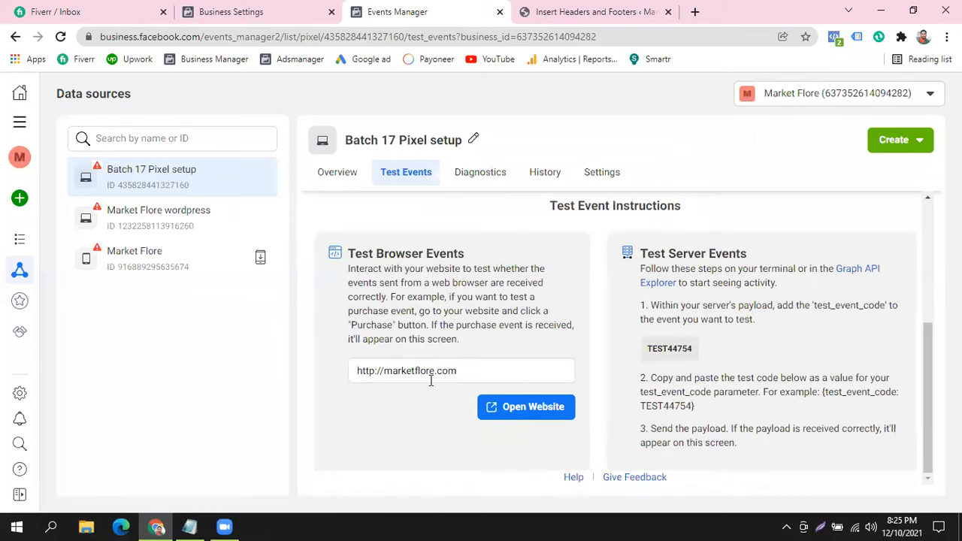
left_click(524, 408)
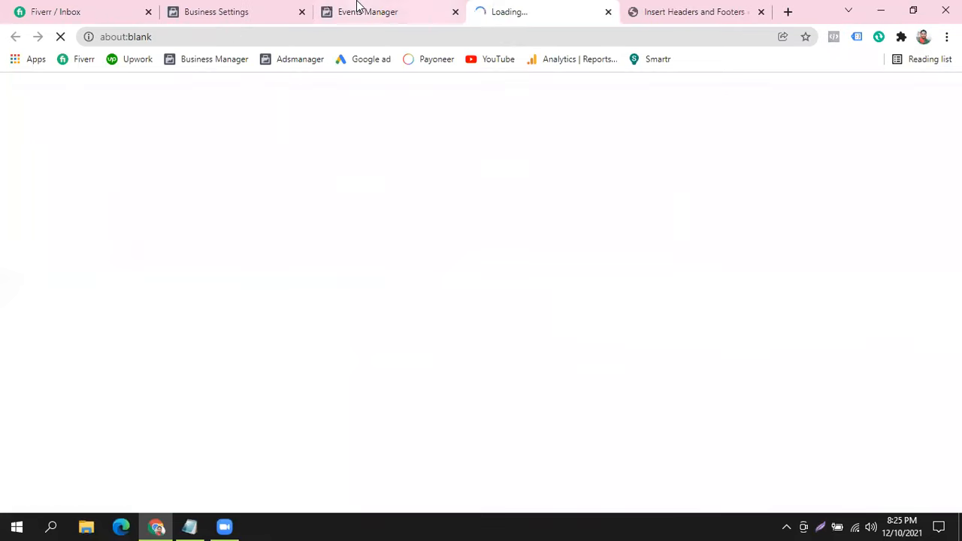
- Review the troubleshooting tips in Test Event Instructions, browse the Market Flore homepage for test activity and close that page
left_click(358, 6)
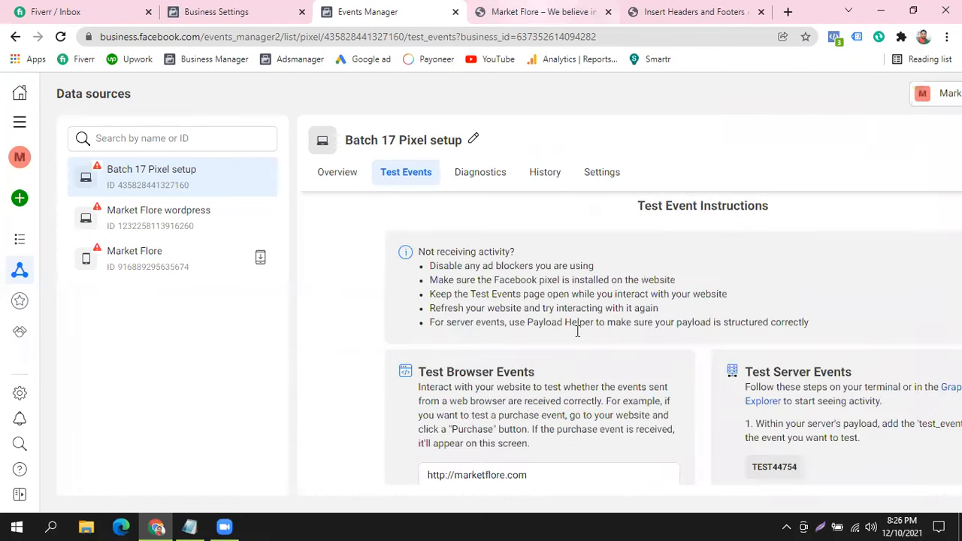
scroll(542, 340, "down", 2)
scroll(541, 339, "up", 3)
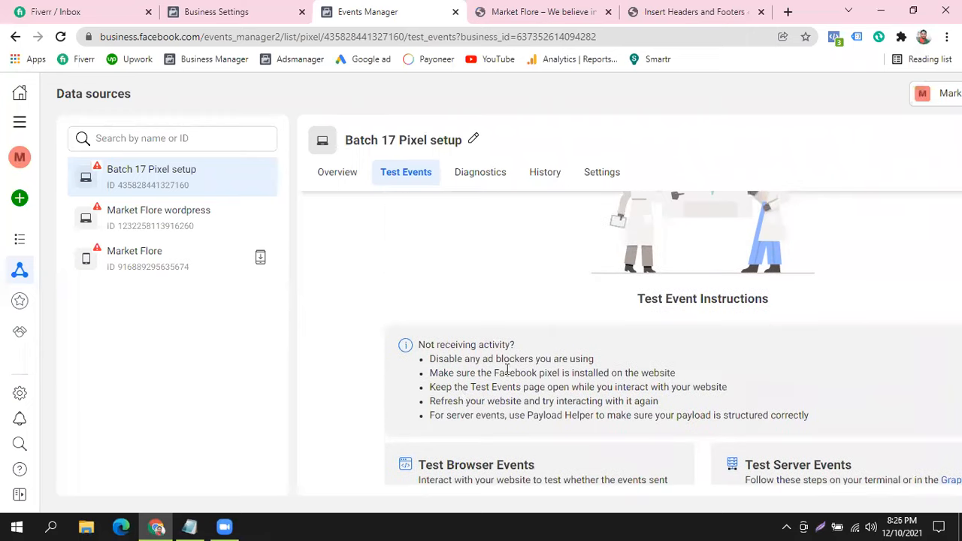
left_click_drag(431, 365, 855, 413)
left_click(848, 398)
left_click(560, 9)
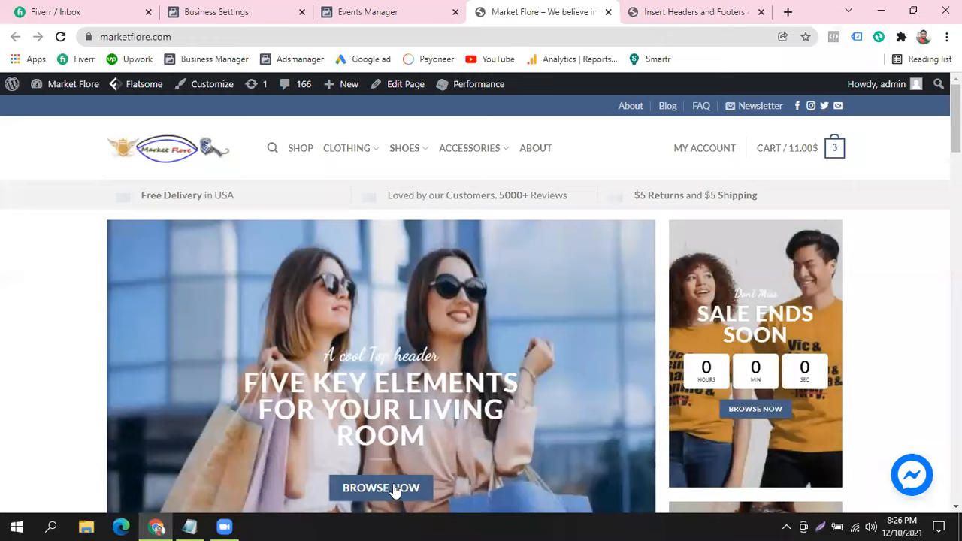
scroll(606, 163, "down", 10)
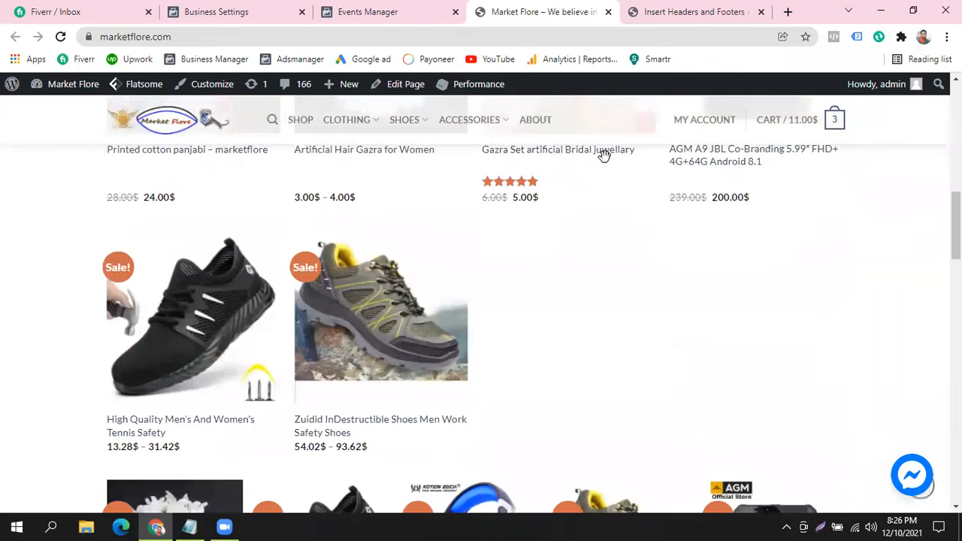
left_click(607, 12)
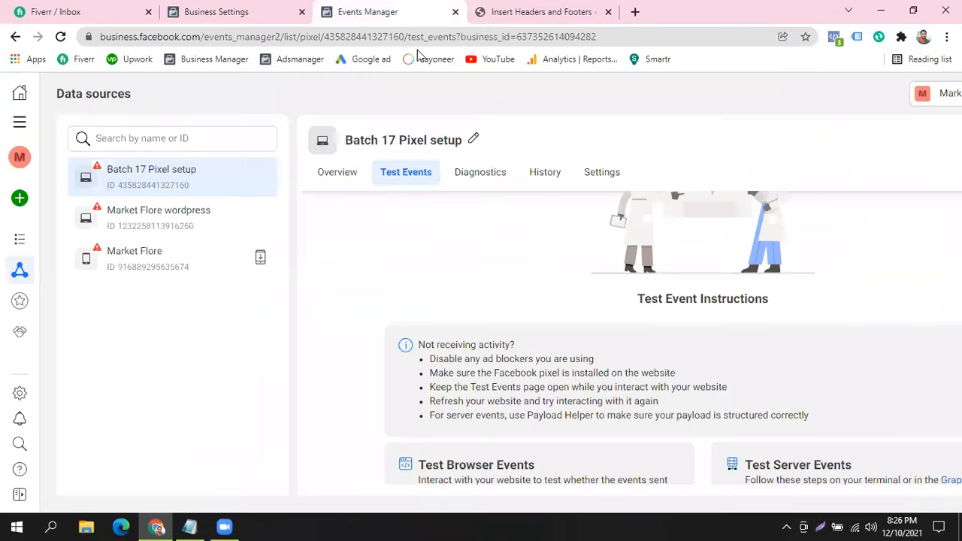
- Return to the Batch 17 Pixel setup overview, collapse the limited conversion events notice and check All Activity
left_click(335, 179)
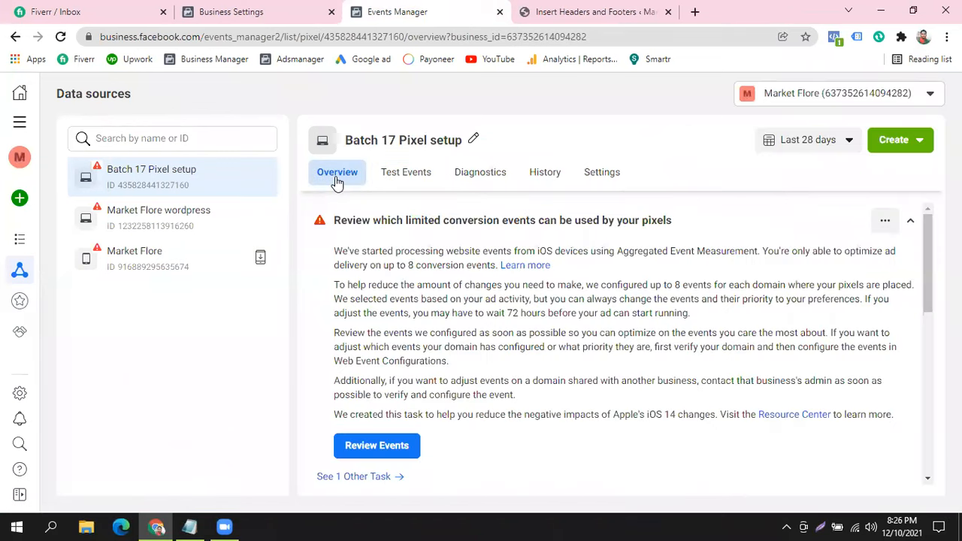
left_click(910, 221)
scroll(398, 278, "down", 5)
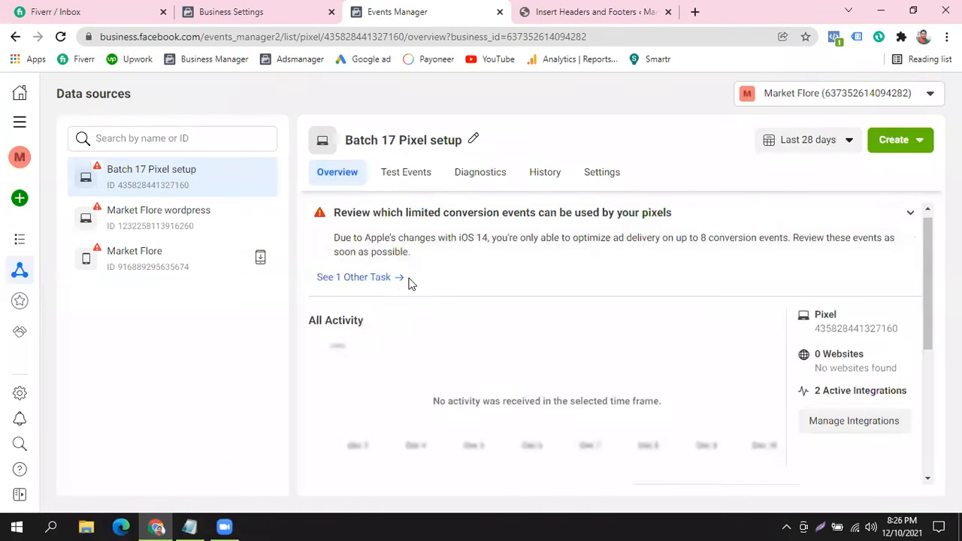
scroll(409, 283, "up", 5)
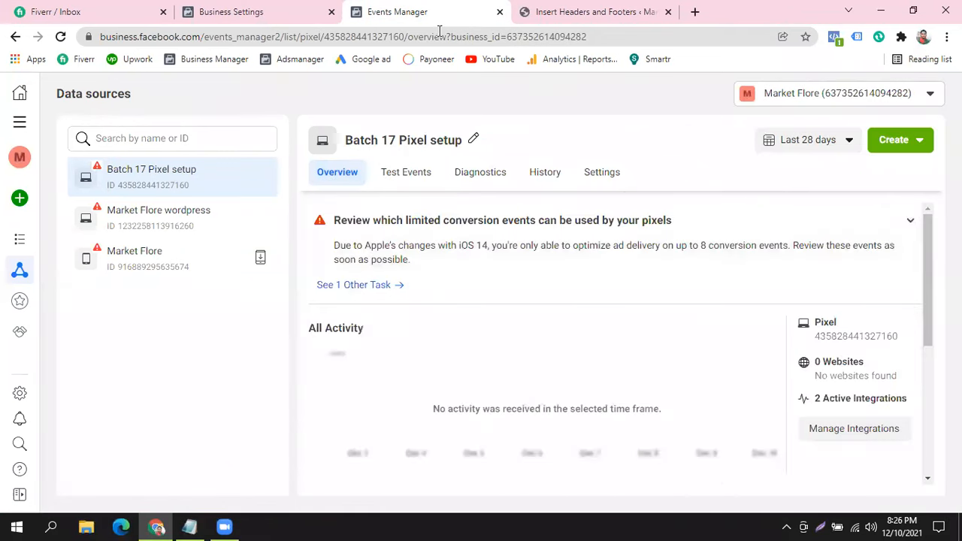
- Review the Facebook pixel code in Scripts in Header on the Insert Headers and Footers settings page
left_click(588, 16)
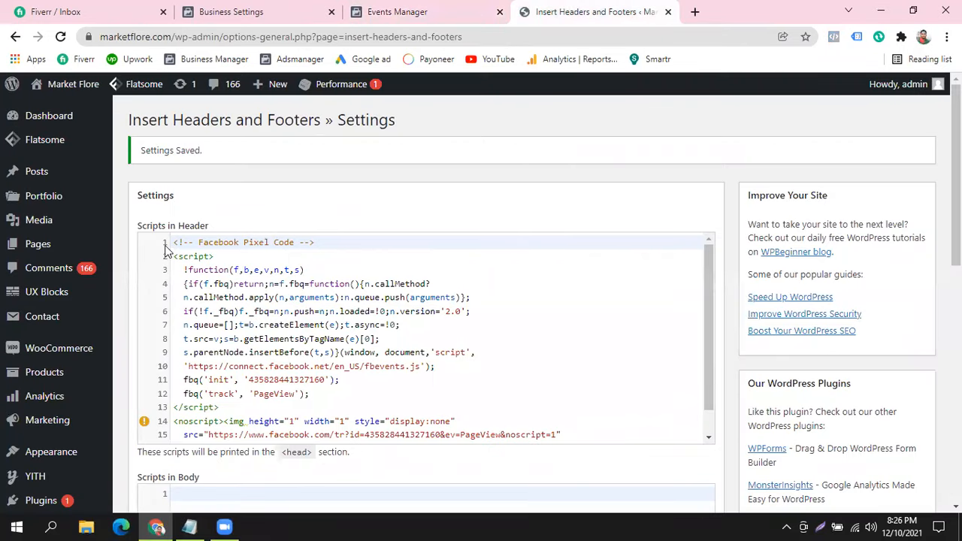
left_click_drag(174, 242, 266, 422)
left_click(490, 364)
scroll(594, 363, "down", 1)
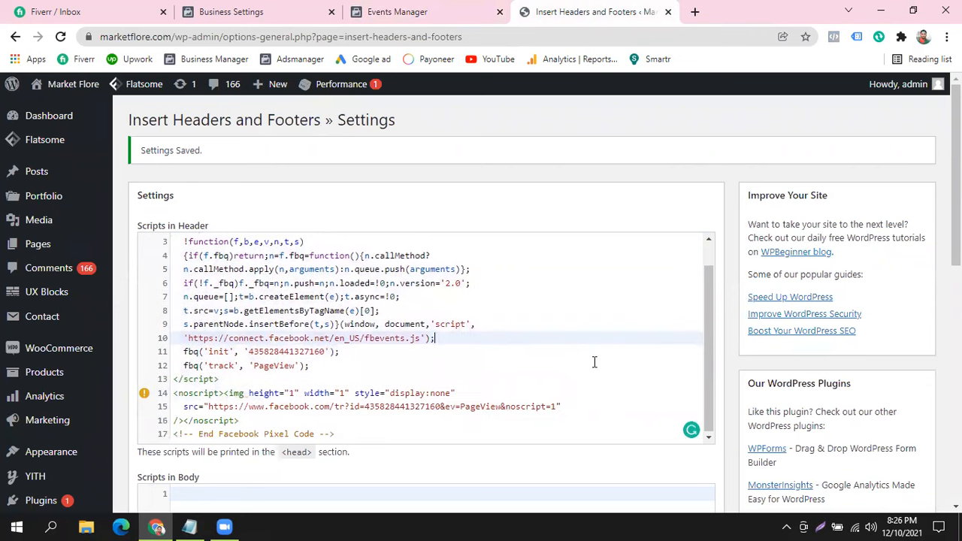
left_click_drag(359, 436, 114, 216)
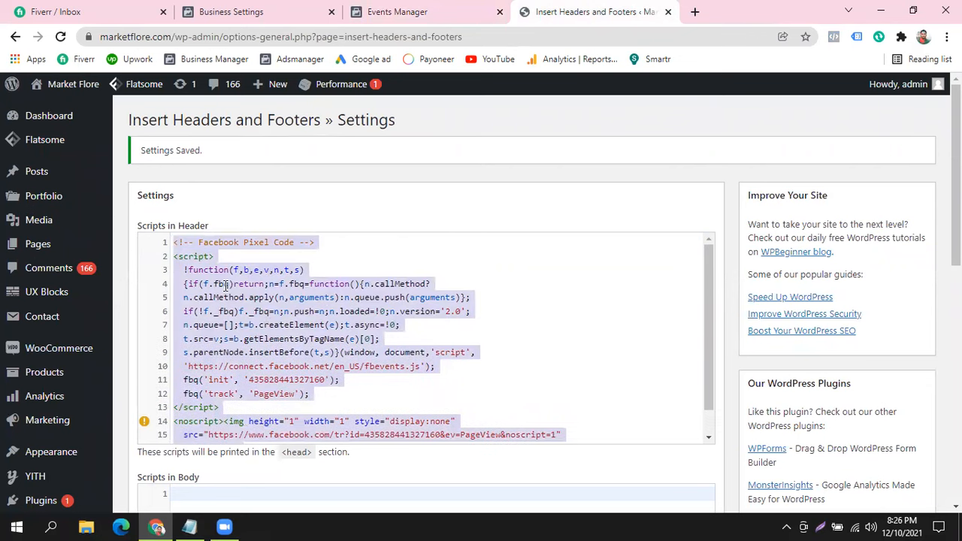
key("Delete")
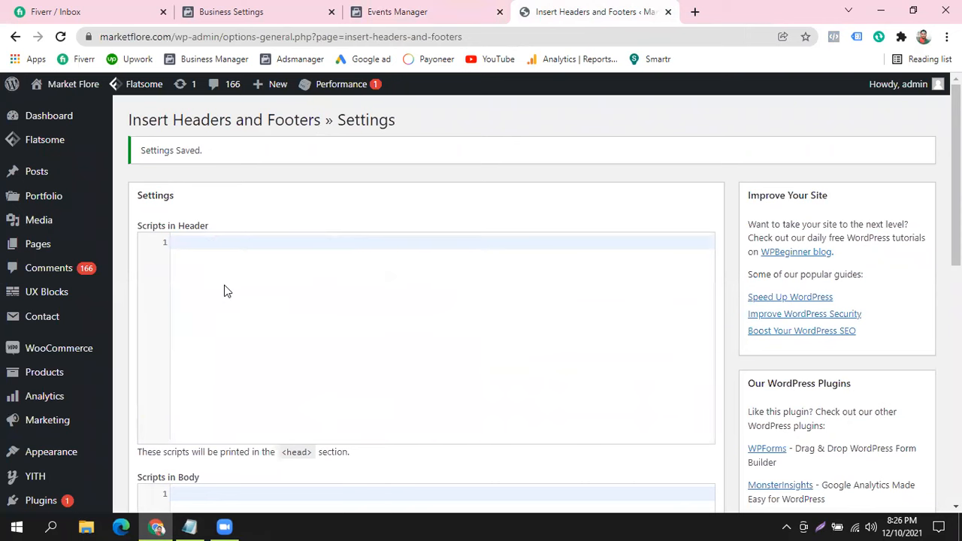
key("ctrl+z")
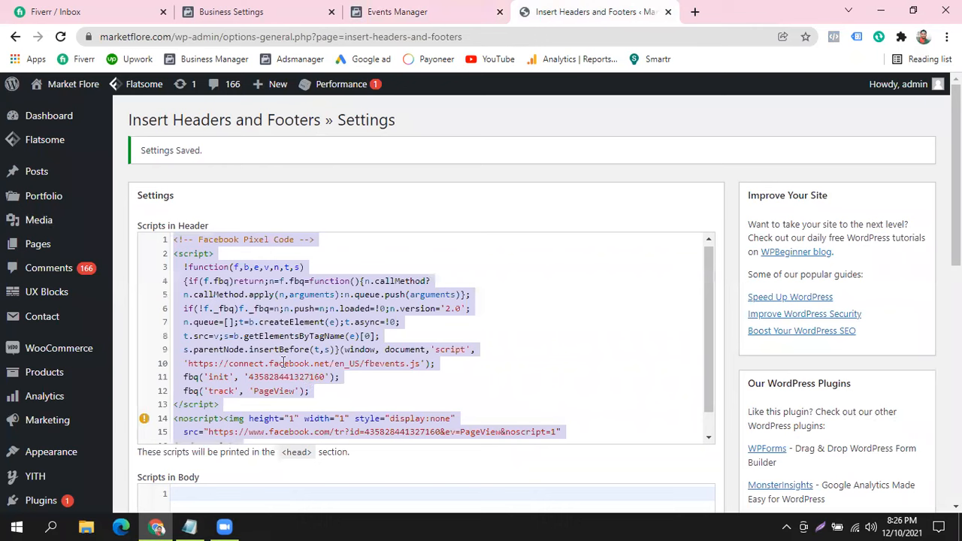
- Remove the entire Facebook pixel code from Scripts in Header and save the Insert Headers and Footers settings
right_click(267, 342)
left_click(327, 156)
key("Delete")
scroll(401, 326, "down", 8)
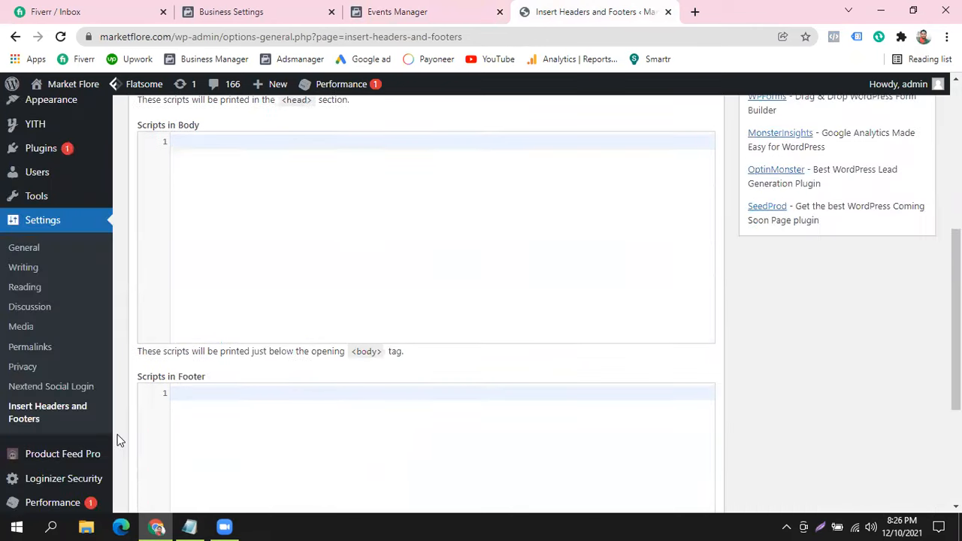
left_click(153, 412)
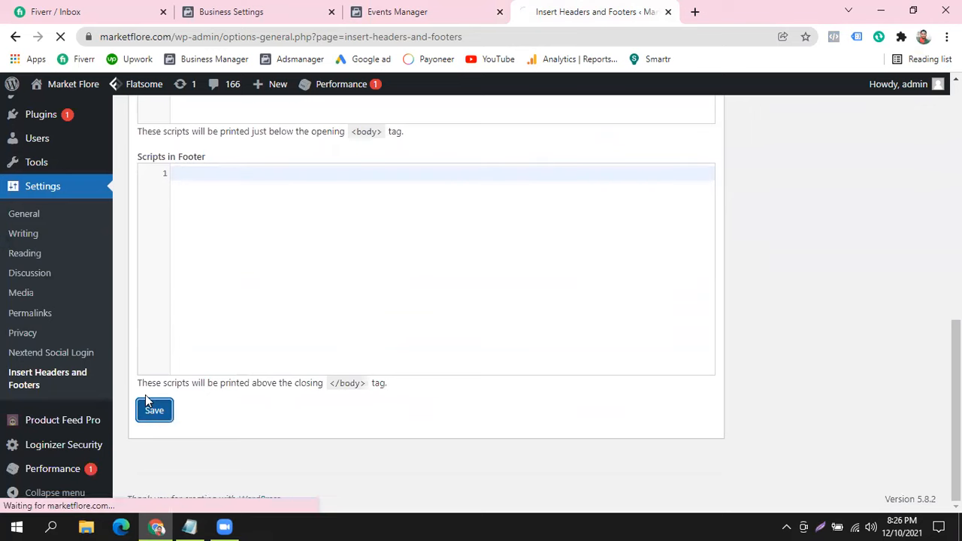
mouse_move(25, 171)
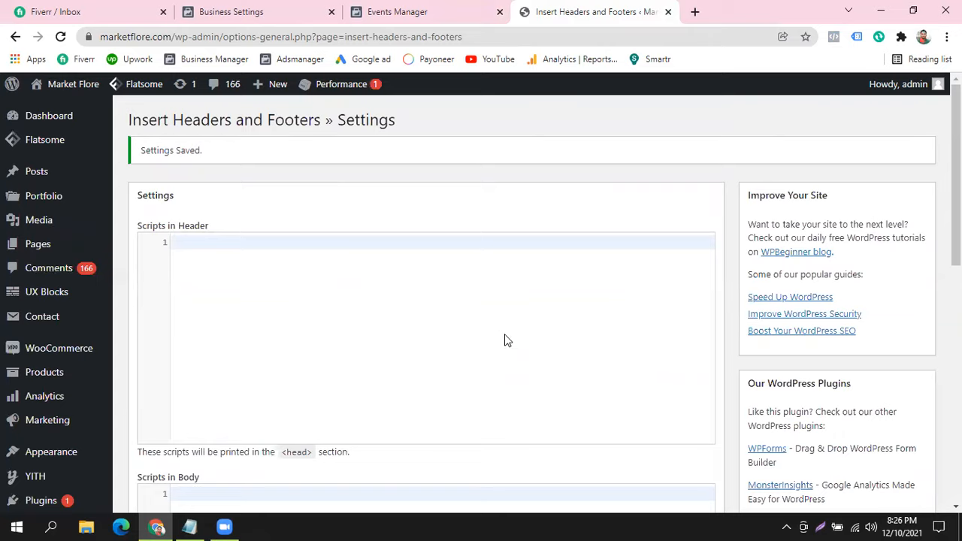
- Check the Scripts in Body and Scripts in Footer fields for leftover code and reload the Insert Headers and Footers settings page
scroll(311, 376, "down", 1)
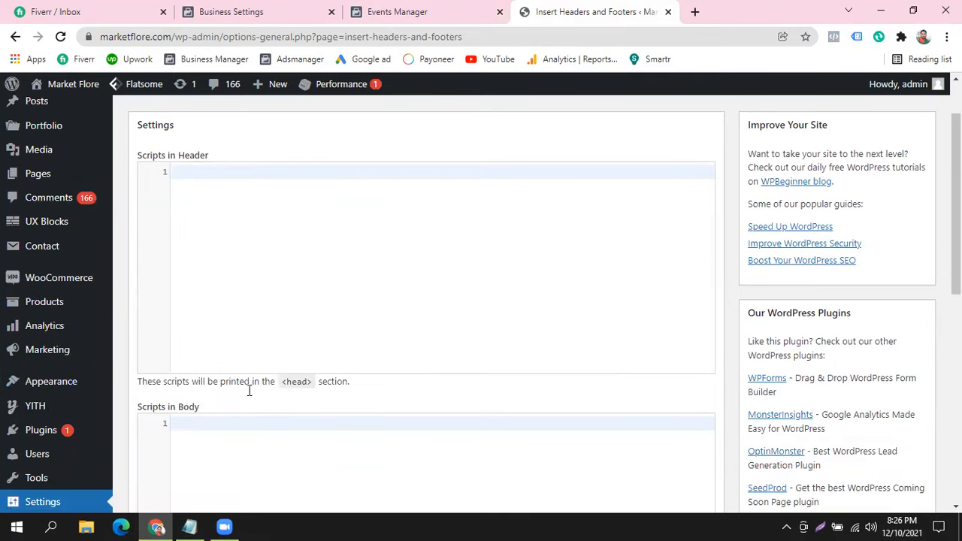
scroll(129, 431, "down", 1)
scroll(99, 429, "down", 3)
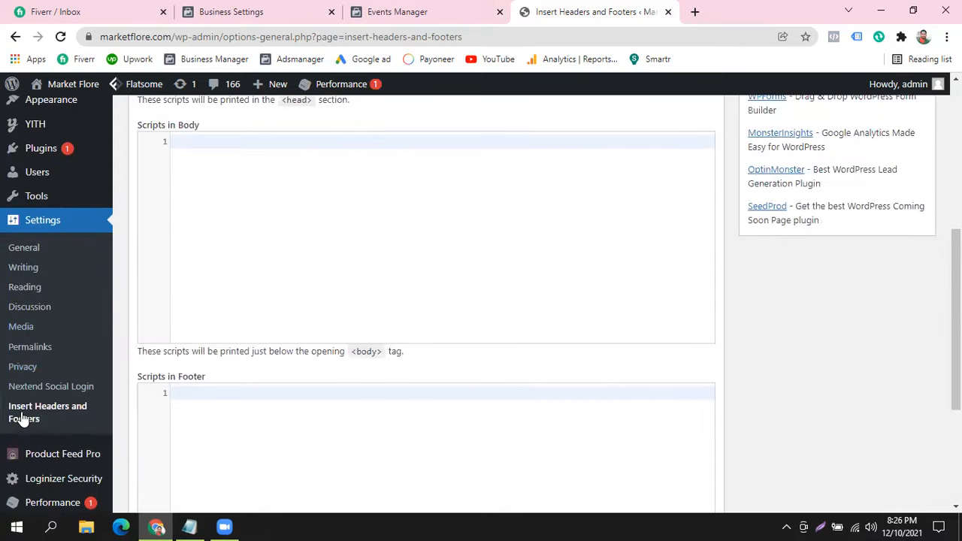
left_click(52, 414)
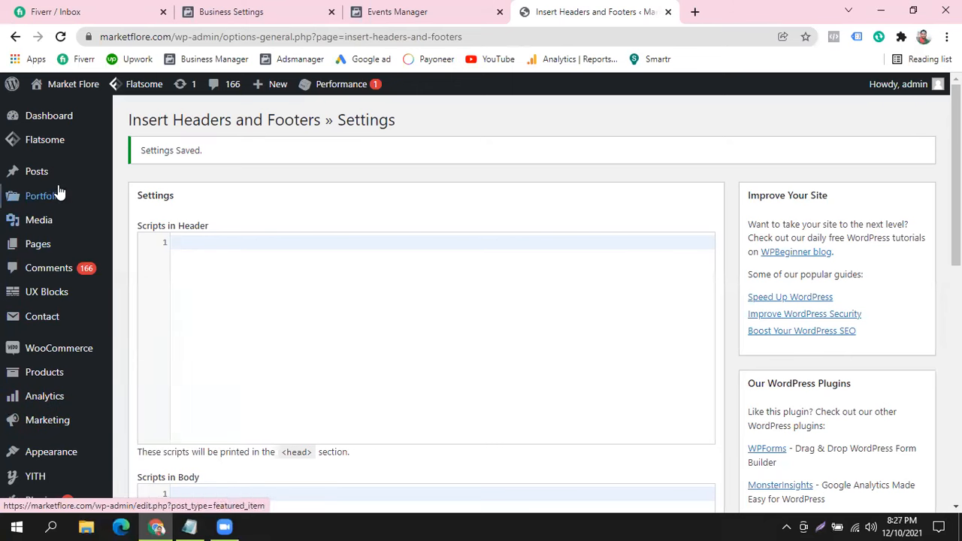
- Open the installed plugins list, look through it and deactivate the Insert Headers and Footers plugin
scroll(100, 226, "down", 1)
scroll(43, 384, "down", 1)
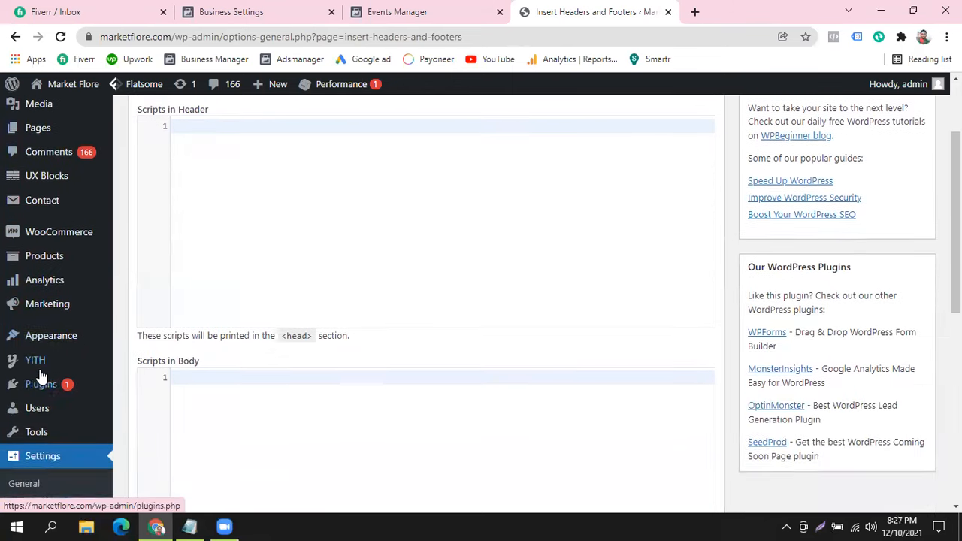
scroll(42, 376, "down", 2)
mouse_move(36, 293)
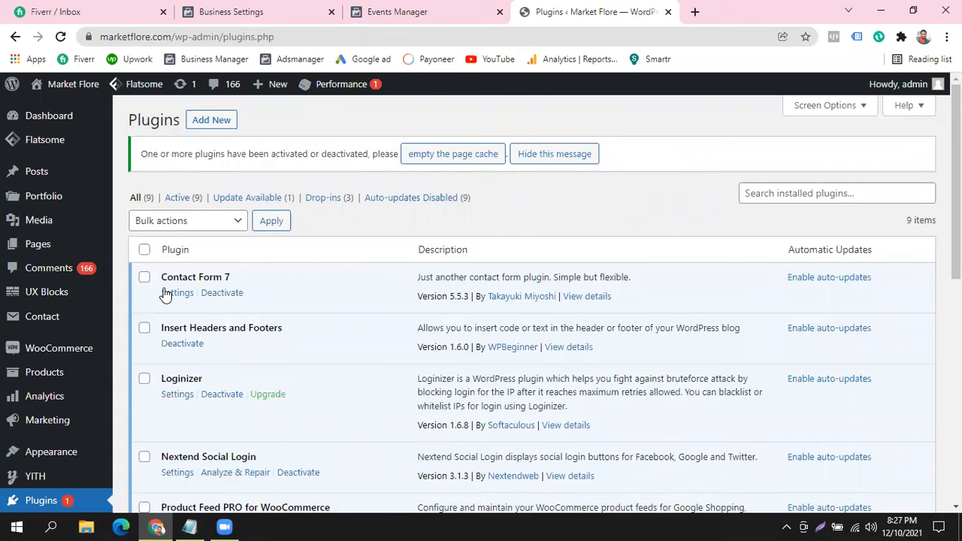
scroll(370, 354, "down", 3)
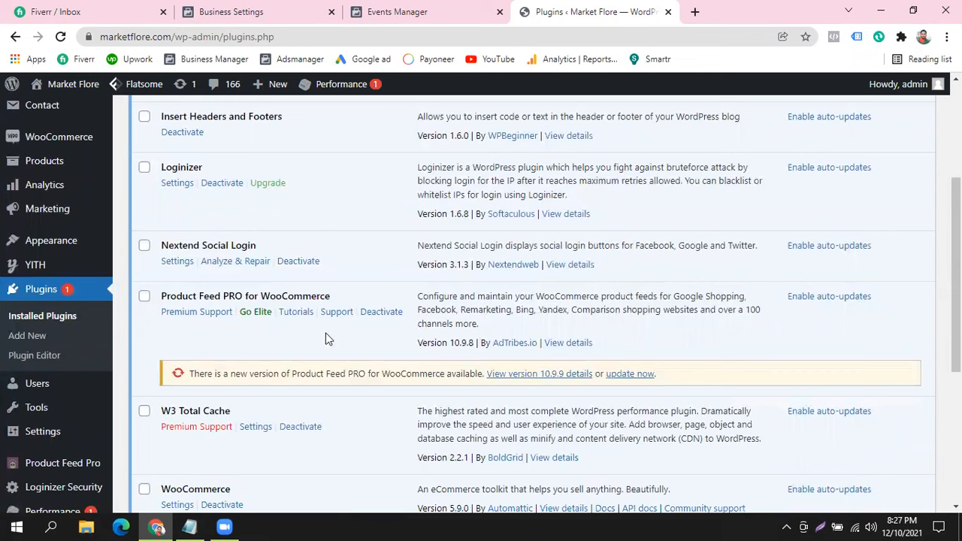
scroll(375, 308, "down", 4)
scroll(376, 309, "up", 2)
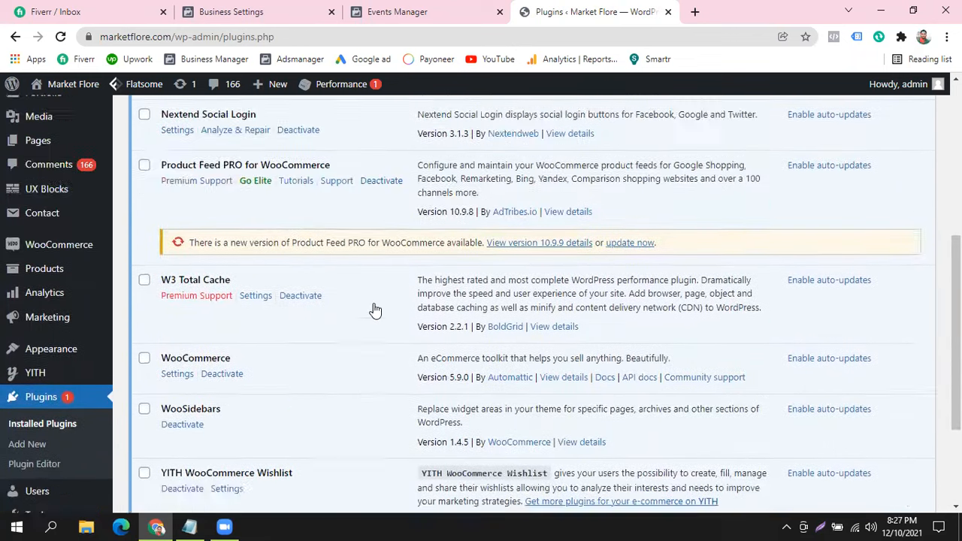
scroll(376, 310, "up", 5)
left_click_drag(210, 332, 298, 336)
left_click(316, 333)
left_click(183, 347)
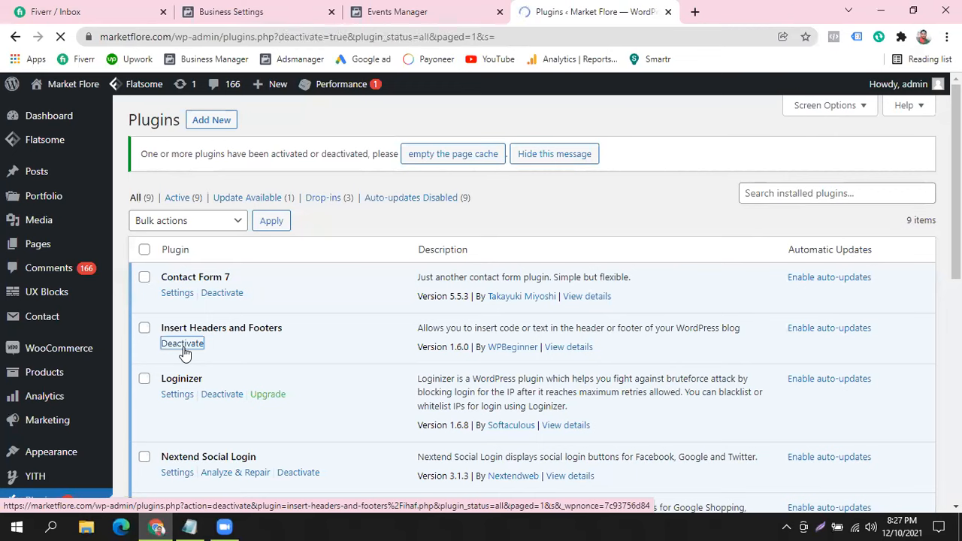
- Delete the deactivated Insert Headers and Footers plugin, confirm the deletion and look over the remaining plugins
scroll(314, 346, "down", 2)
scroll(315, 346, "down", 1)
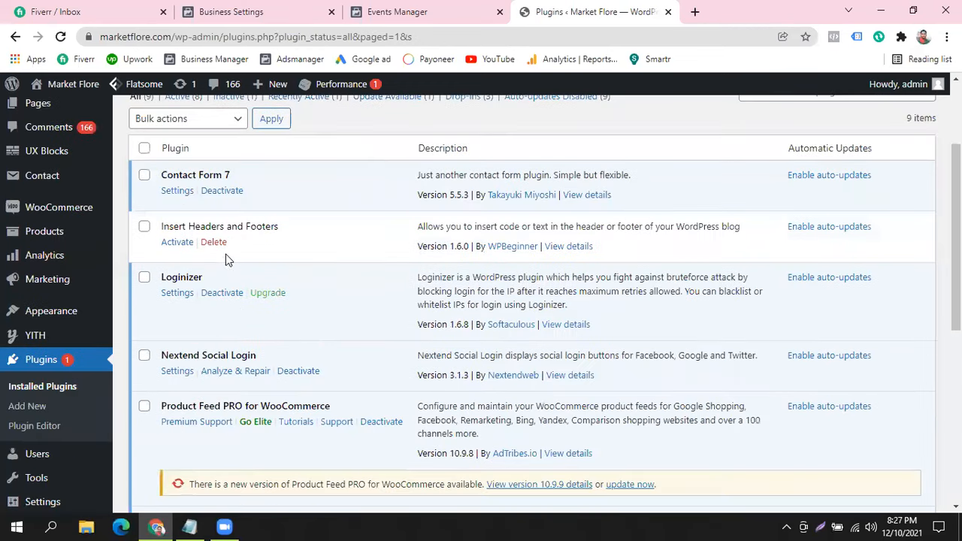
left_click(215, 248)
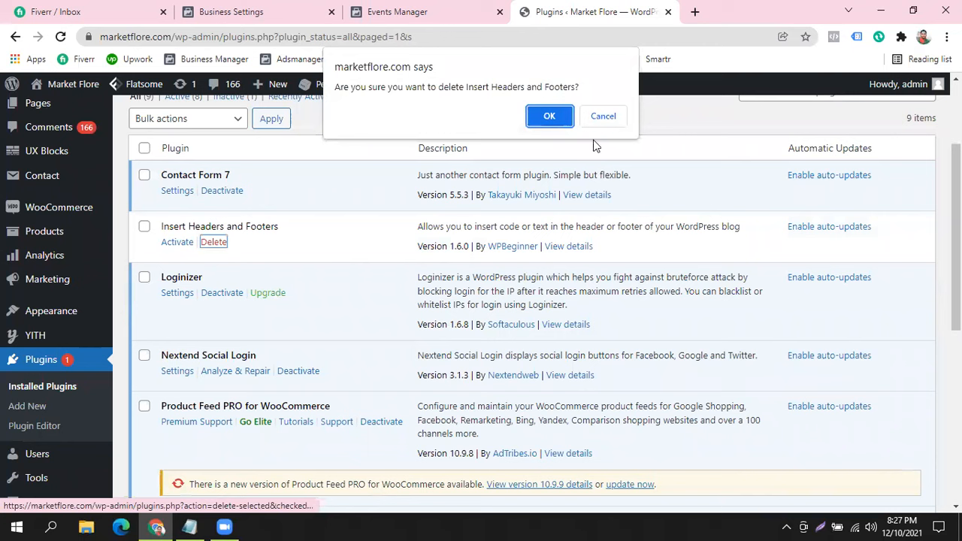
left_click(549, 116)
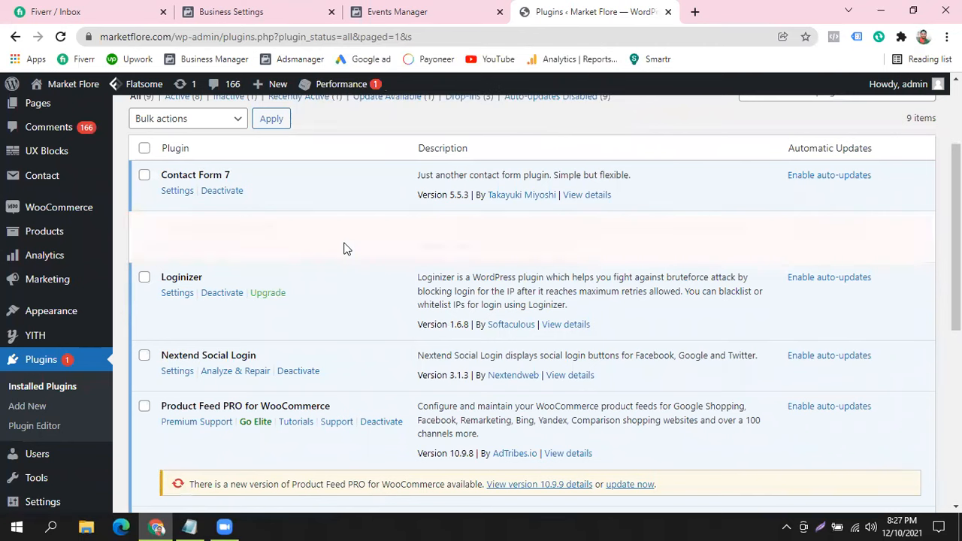
scroll(343, 248, "down", 3)
scroll(343, 249, "down", 2)
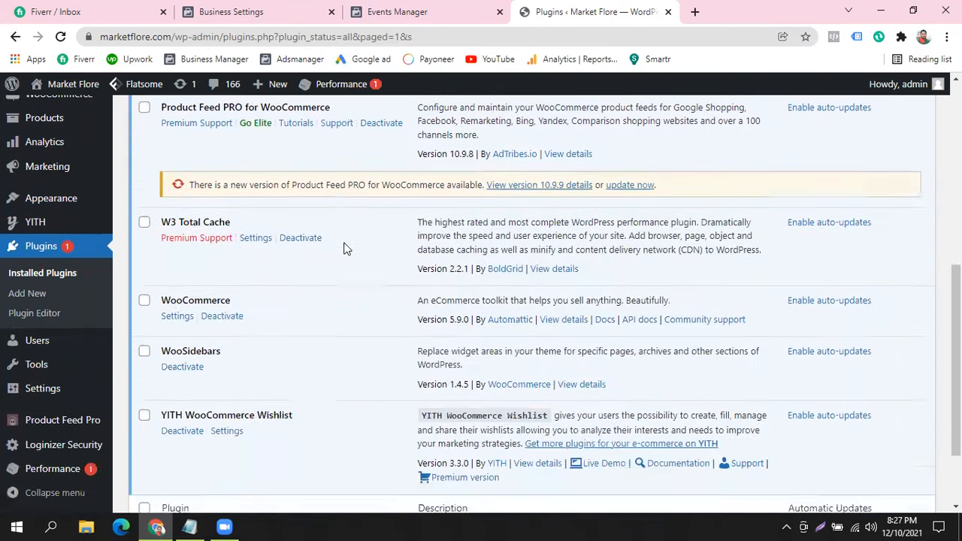
scroll(343, 247, "up", 3)
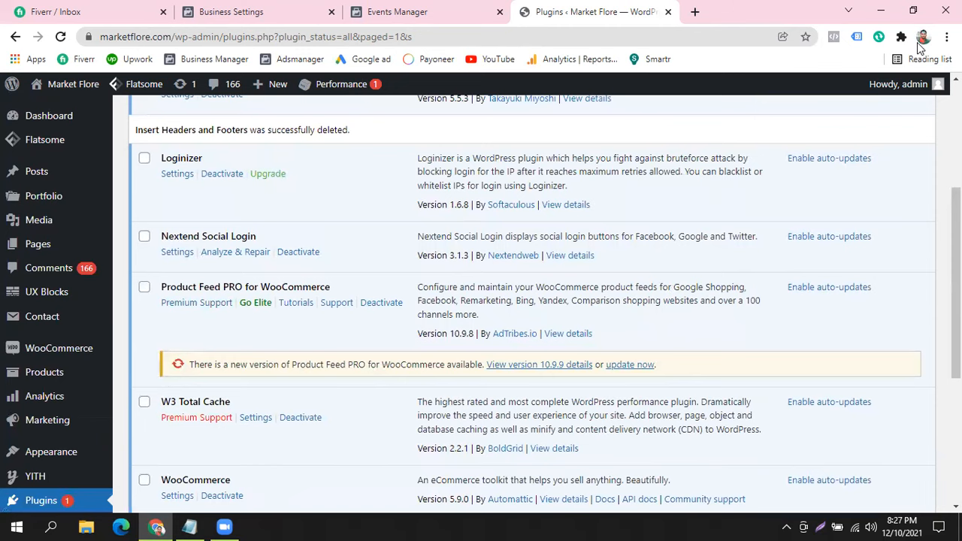
- Switch to another Chrome profile, search Google for marketflore and open the Market Flore homepage
left_click(923, 36)
left_click(774, 295)
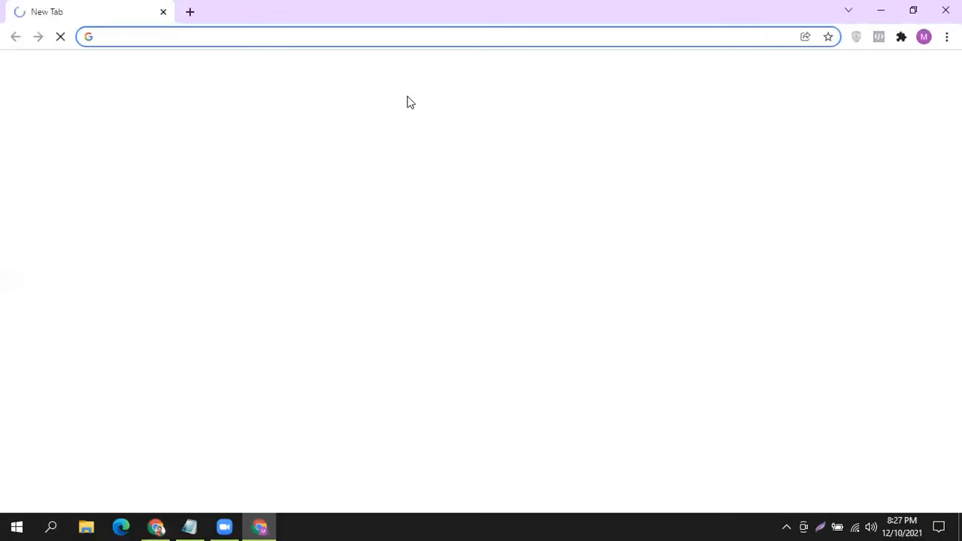
type("mar")
key("Return")
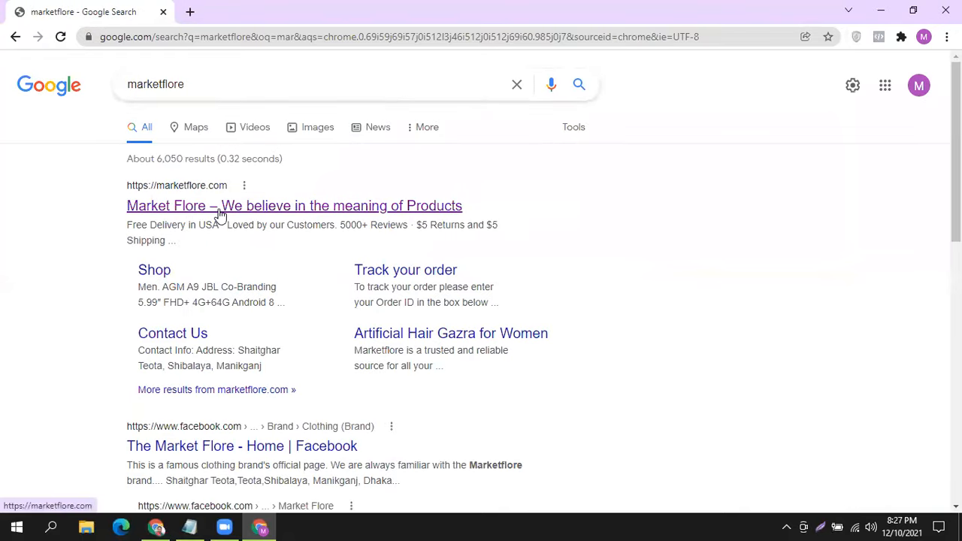
left_click(220, 215)
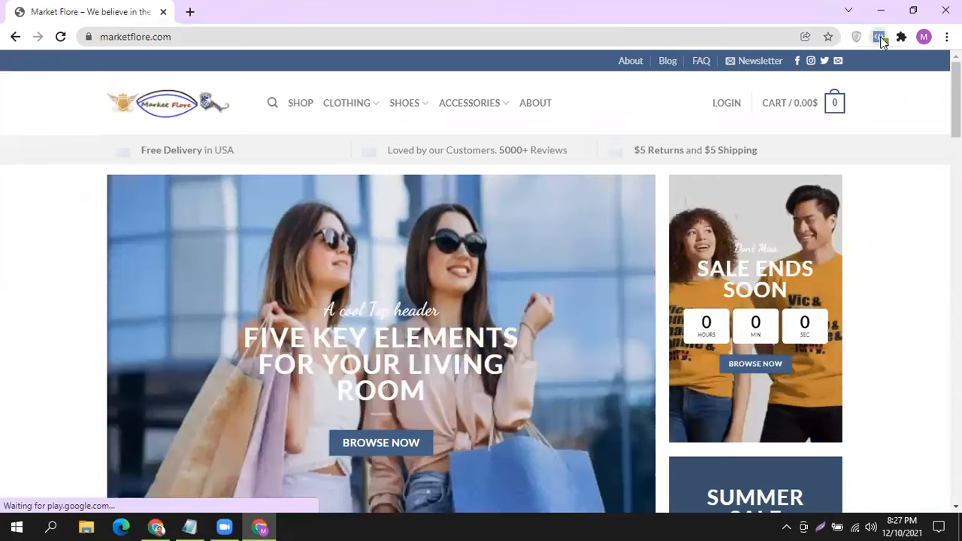
- Inspect the homepage's pixel with Facebook Pixel Helper, close the helper and reload the page
left_click(881, 39)
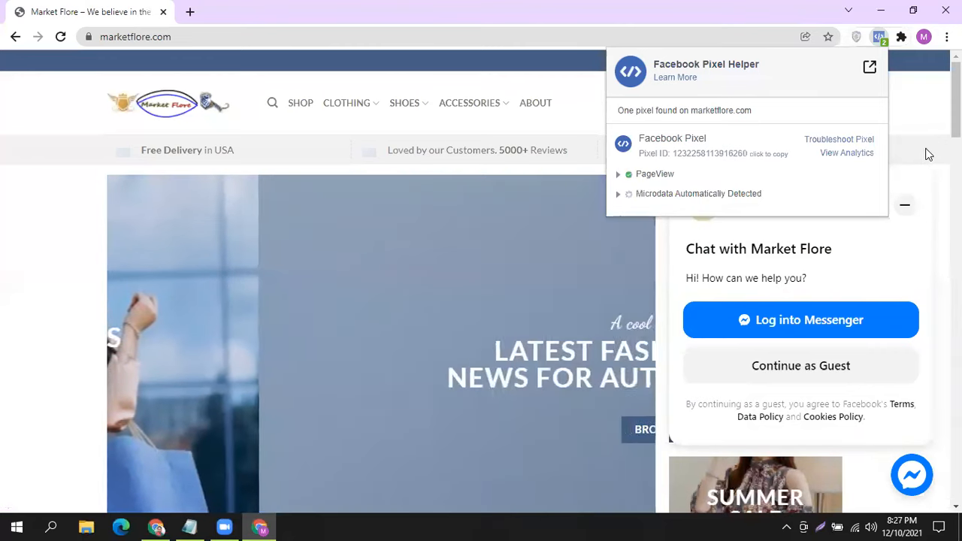
left_click(892, 158)
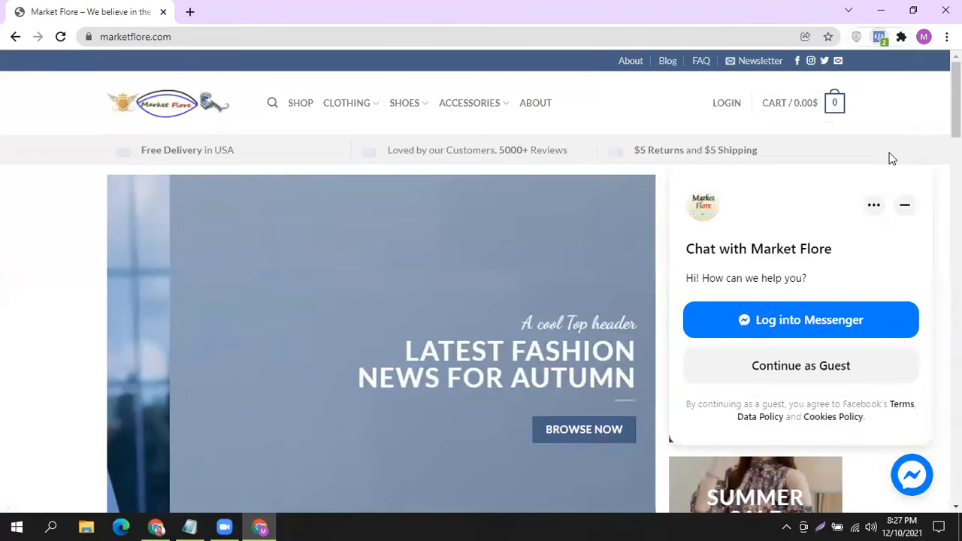
left_click(60, 37)
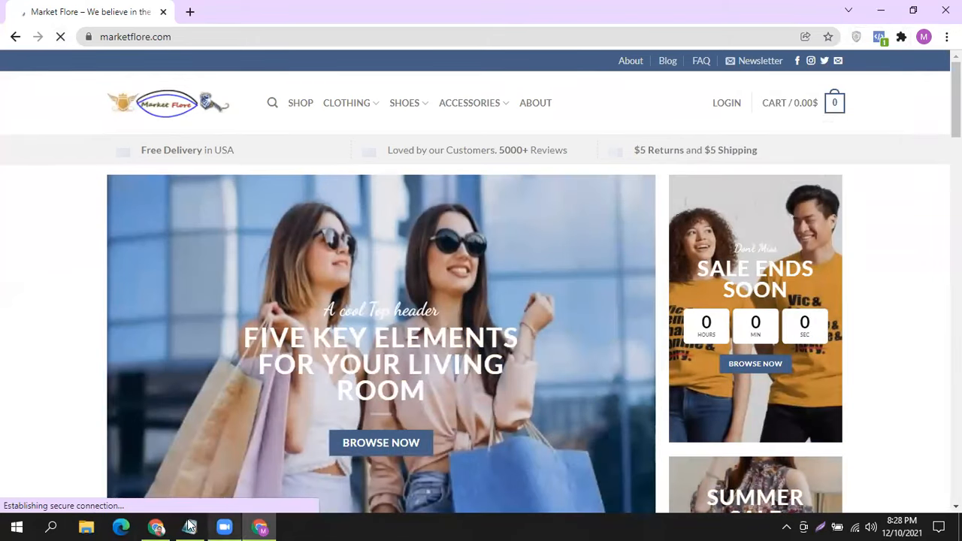
- Return to the WordPress admin window and open the Flatsome theme's Theme Header (header.php) in the Theme Editor
left_click(156, 527)
scroll(59, 291, "down", 3)
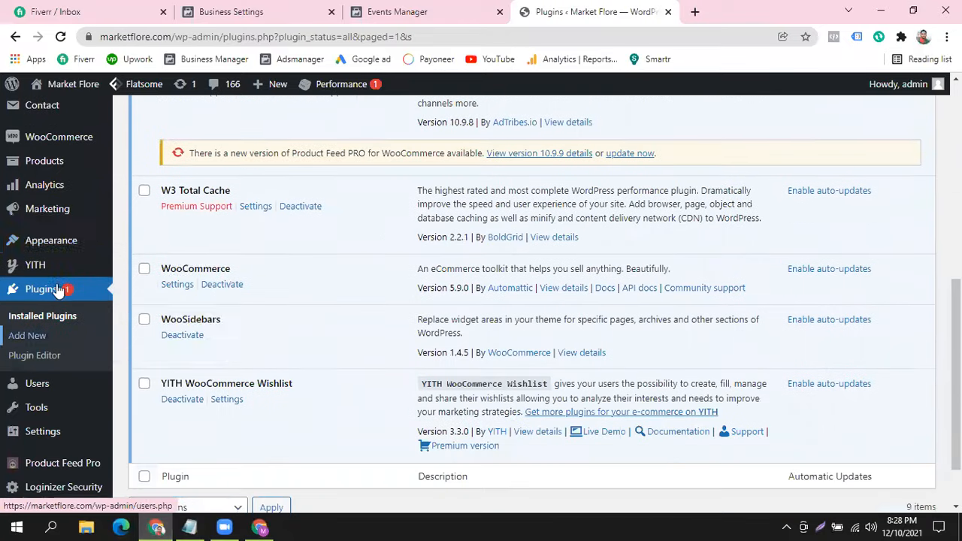
mouse_move(56, 242)
left_click(166, 347)
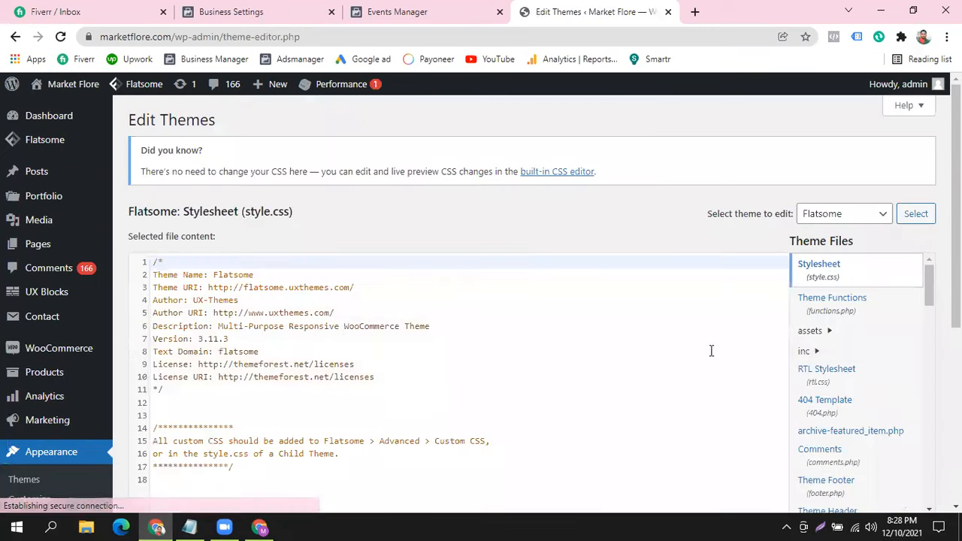
scroll(907, 393, "down", 2)
left_click(838, 386)
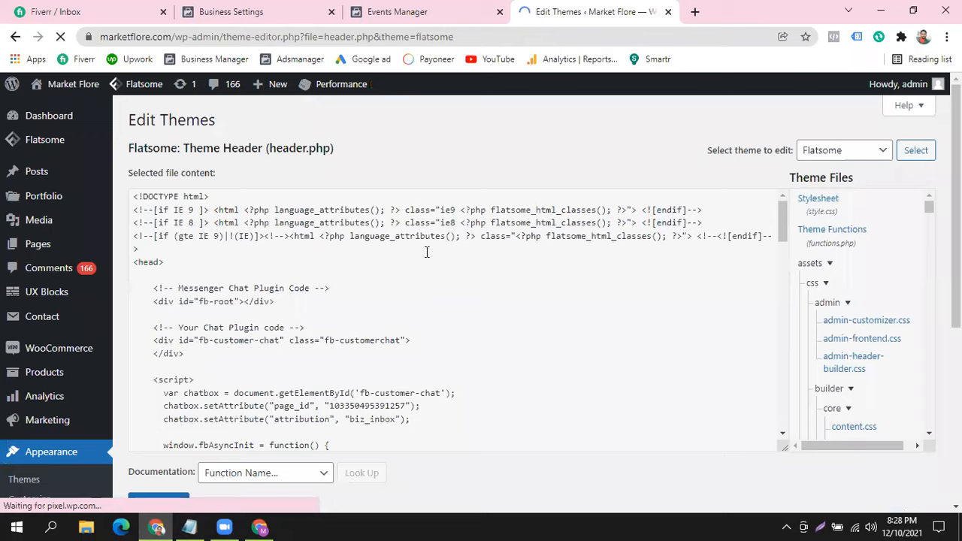
- Delete the whole commented-out Facebook Pixel Code block between the Google Tag Manager and GMC website verification sections of header.php
scroll(493, 174, "down", 1)
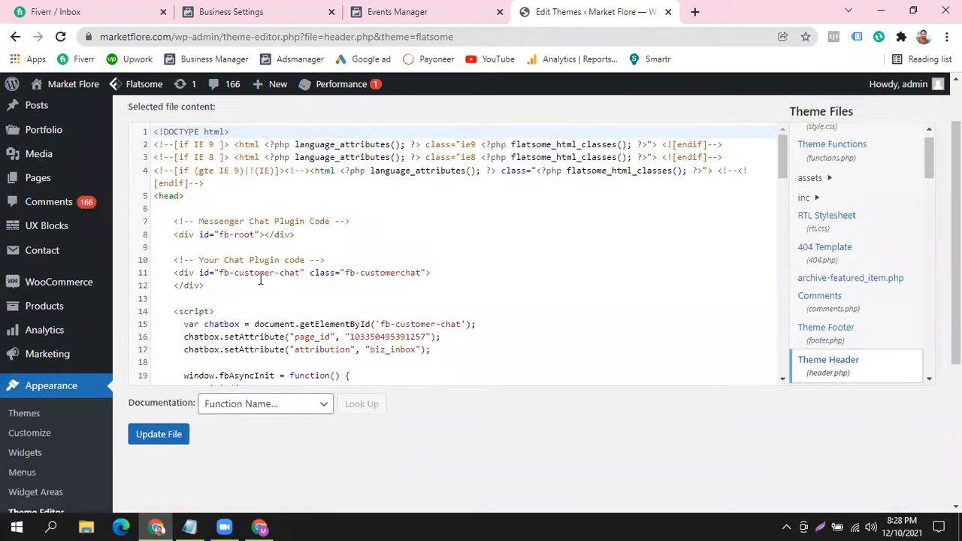
scroll(260, 279, "up", 1)
scroll(333, 339, "down", 8)
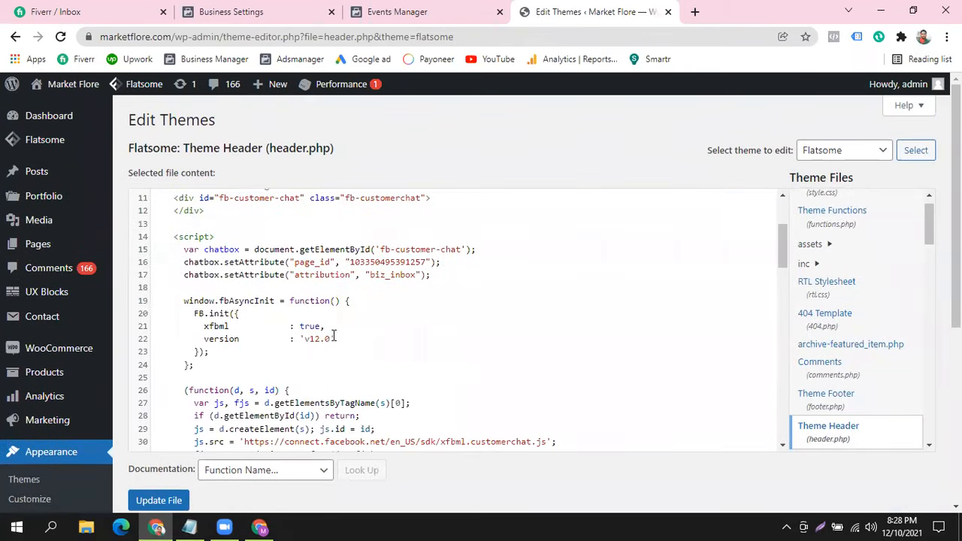
scroll(336, 333, "down", 3)
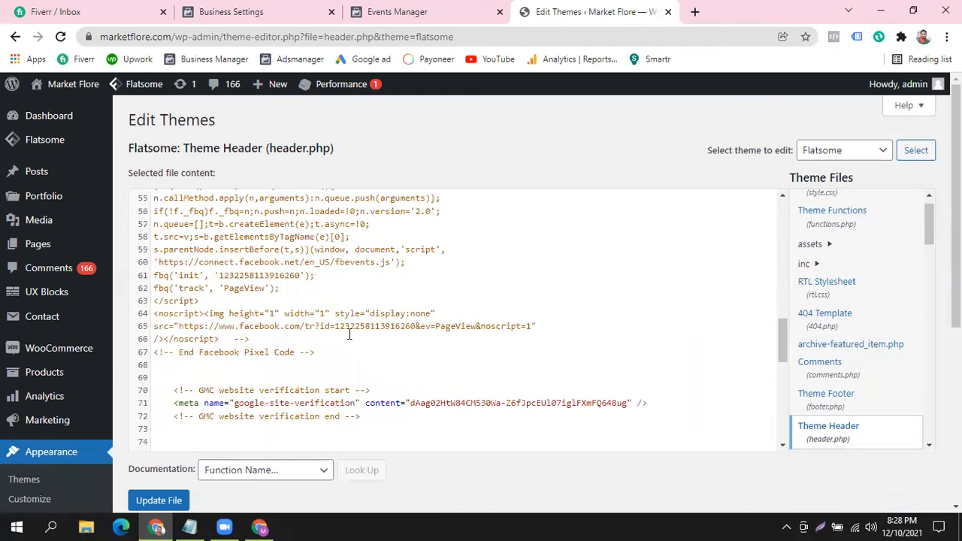
left_click(415, 328)
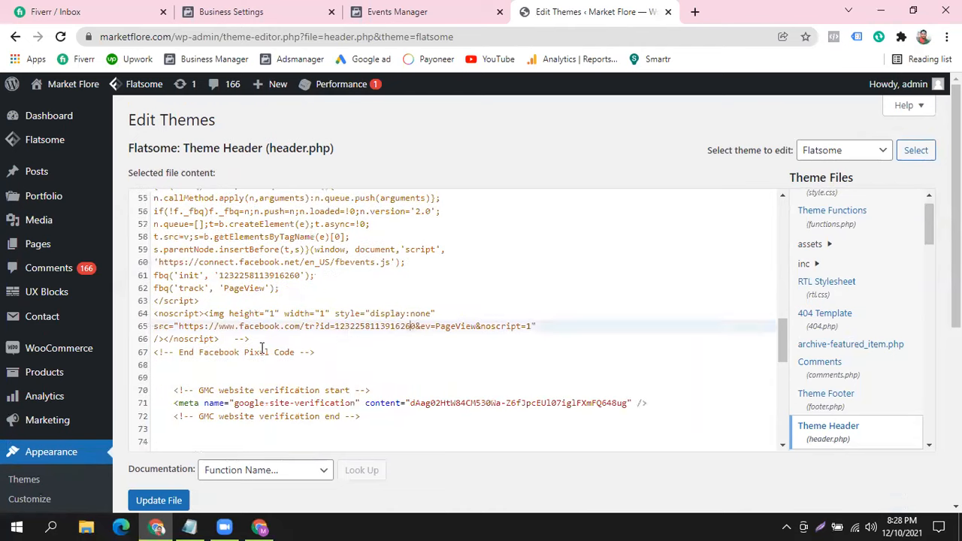
left_click(219, 340)
left_click_drag(348, 352, 147, 316)
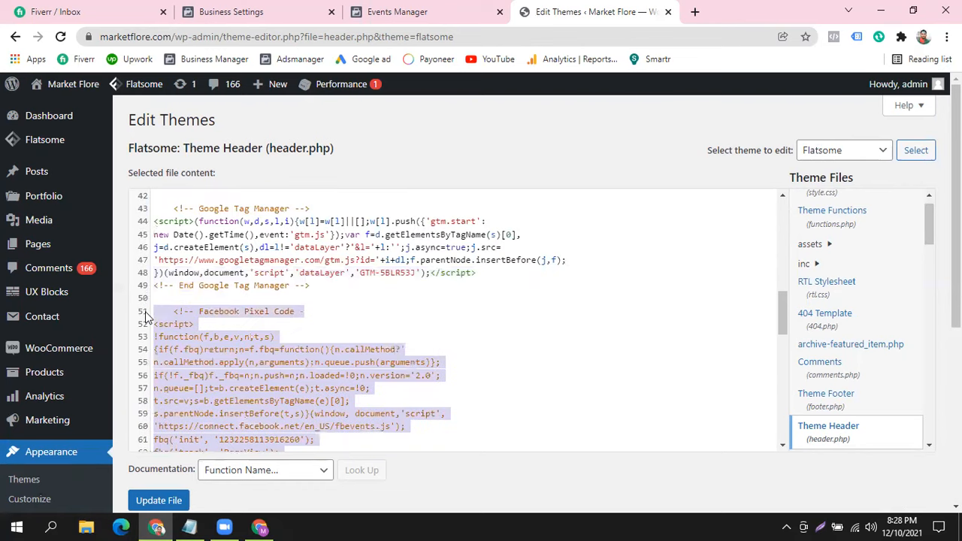
key("Delete")
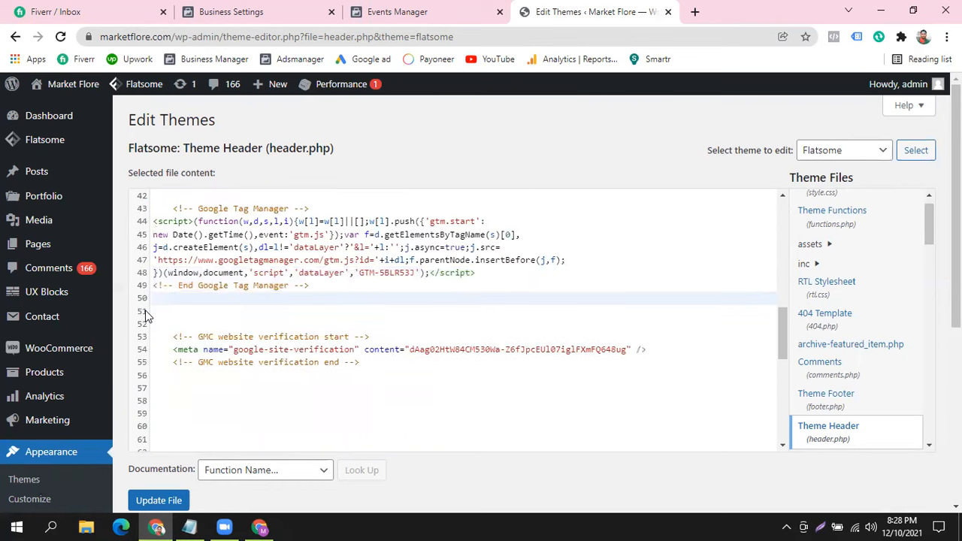
- Remove the surplus blank lines below the Google Tag Manager code and above the closing head tag, and update header.php
left_click_drag(175, 323, 124, 288)
left_click(124, 290)
left_click_drag(164, 323, 143, 308)
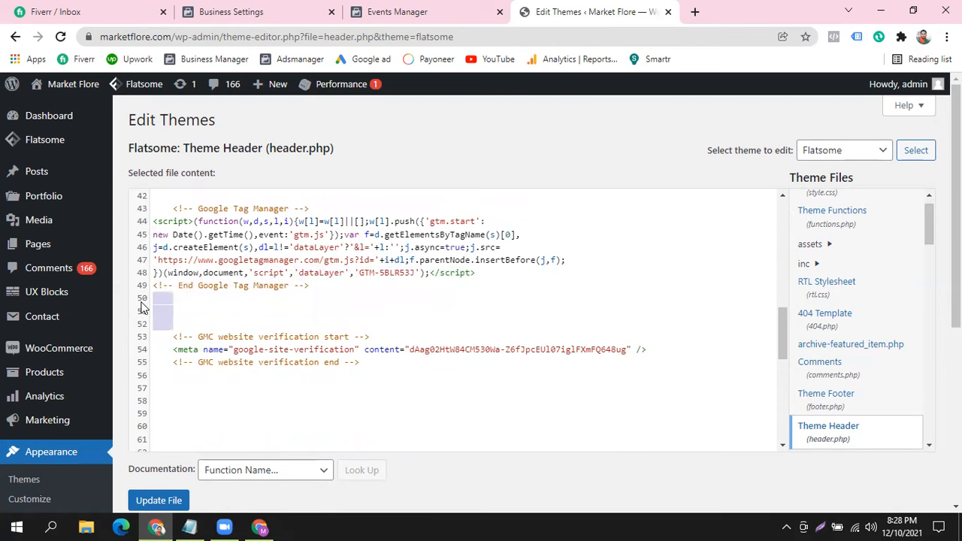
key("Delete")
scroll(197, 393, "down", 2)
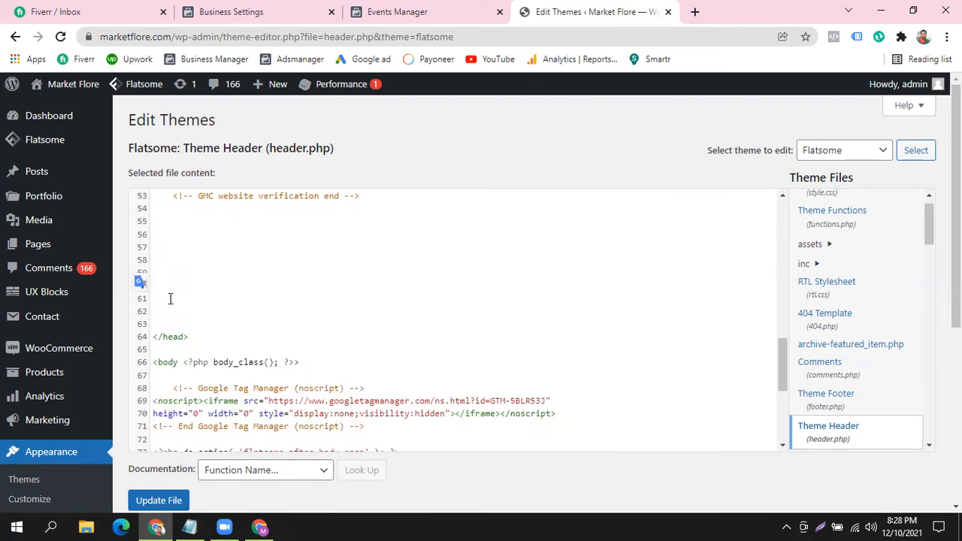
mouse_move(156, 204)
left_mouse_down()
mouse_move(164, 330)
mouse_move(149, 214)
left_mouse_up()
left_click(172, 316)
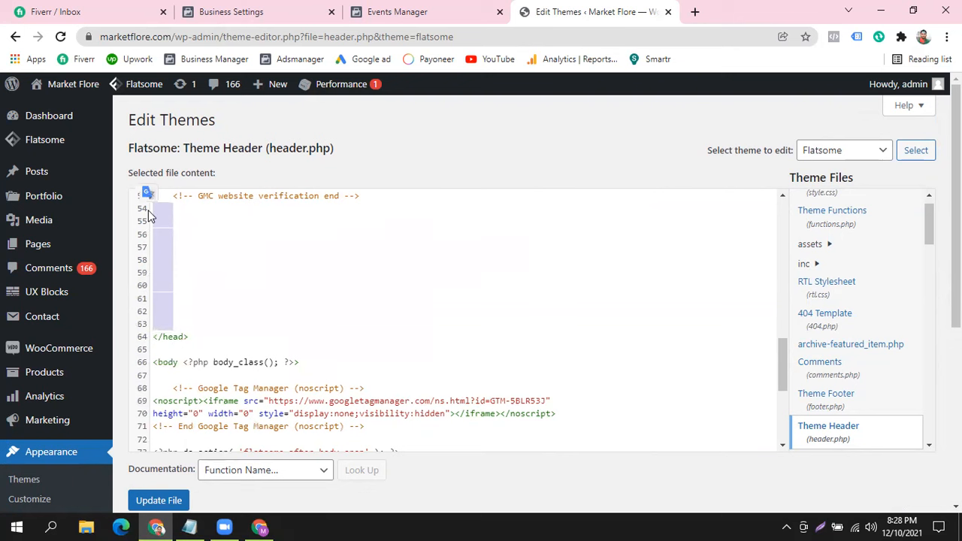
key("BackSpace")
left_click(161, 501)
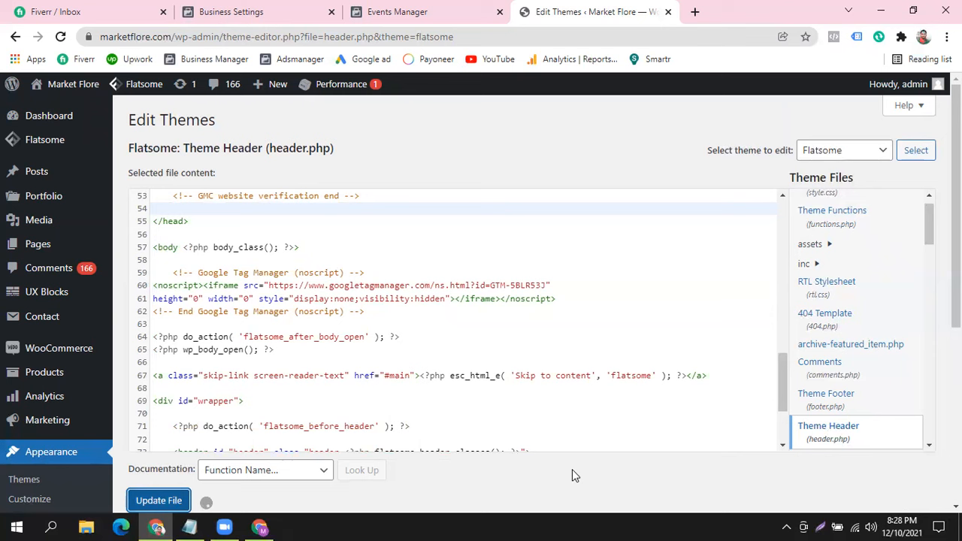
- Return to the Market Flore homepage in the other Chrome profile and recheck its pixel with Facebook Pixel Helper
left_click(260, 526)
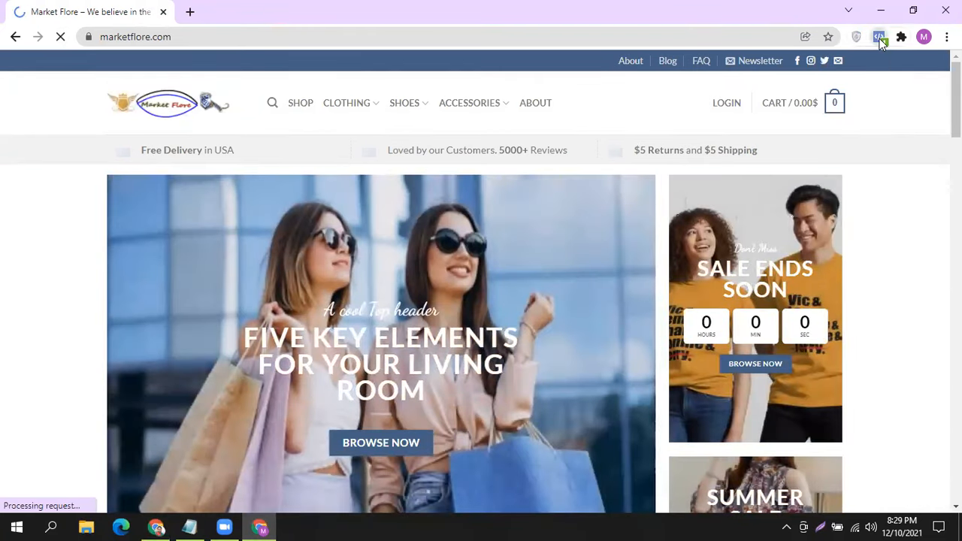
left_click(880, 38)
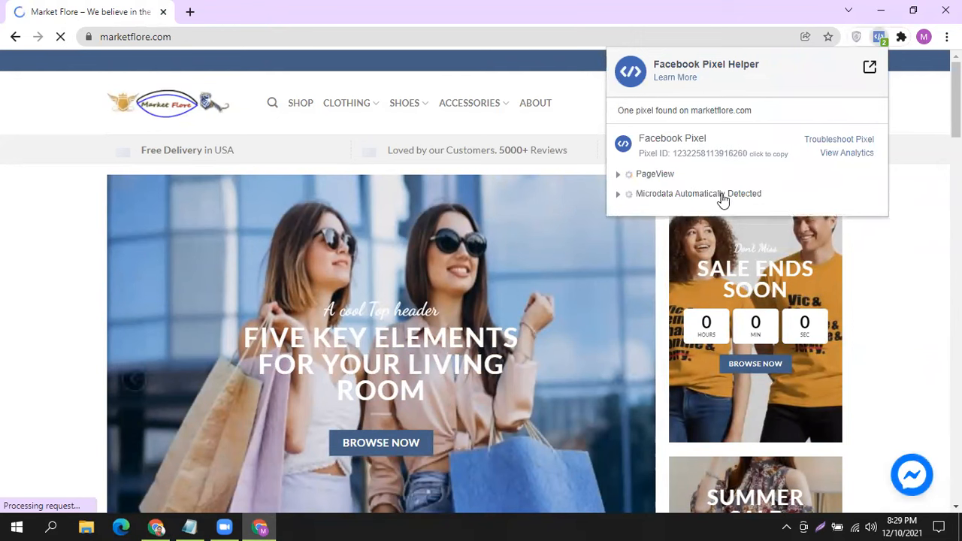
left_click(926, 100)
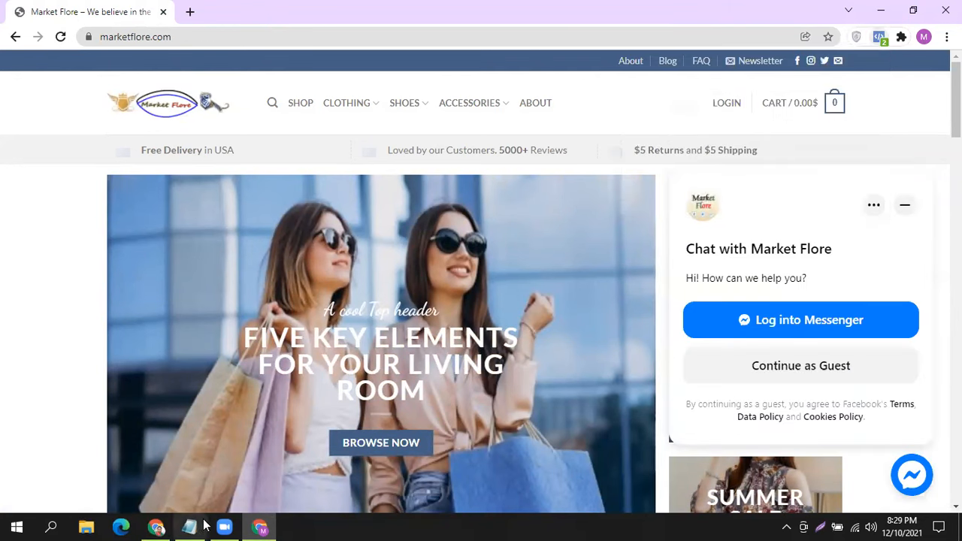
- Reload the homepage, and clear Chrome's browsing history, cookies and cached files with the time range set to All time
left_click(62, 37)
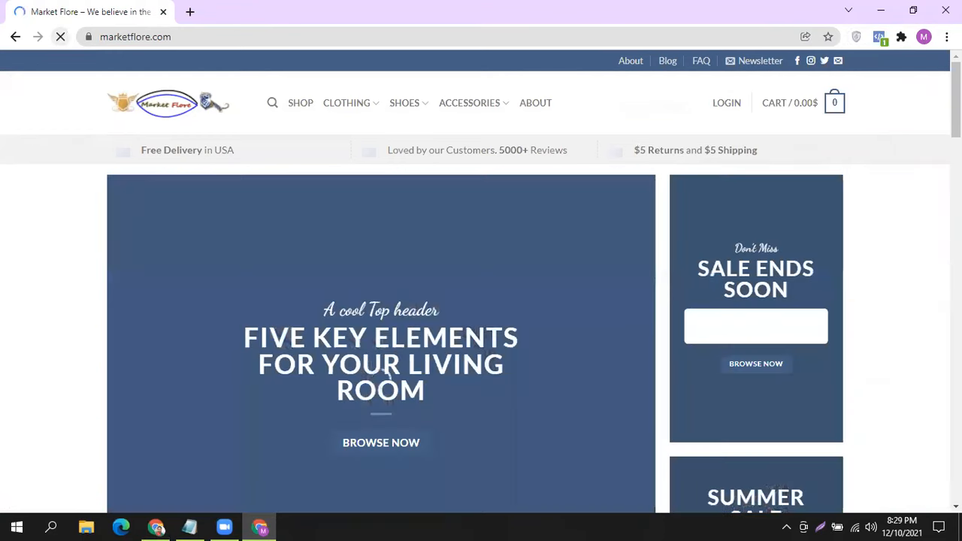
left_click(946, 36)
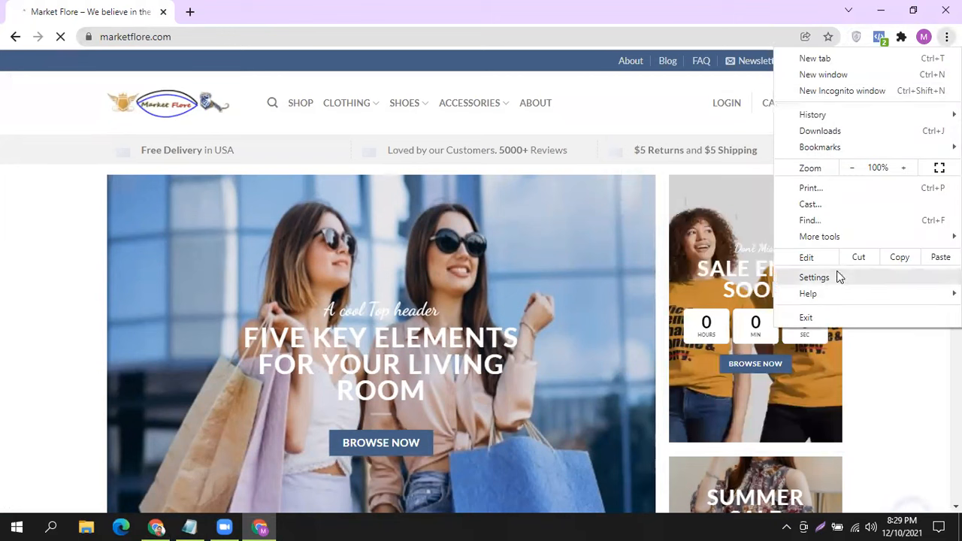
mouse_move(826, 114)
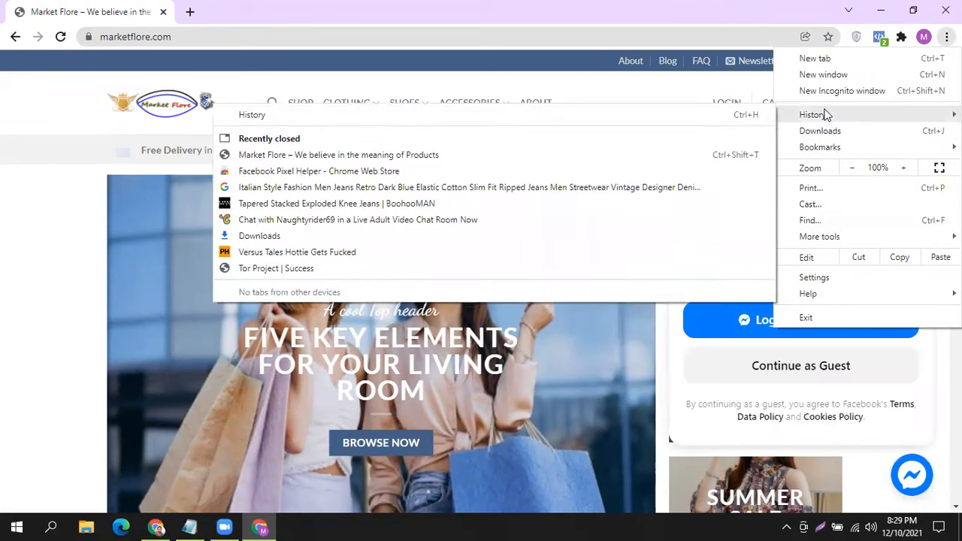
left_click(326, 116)
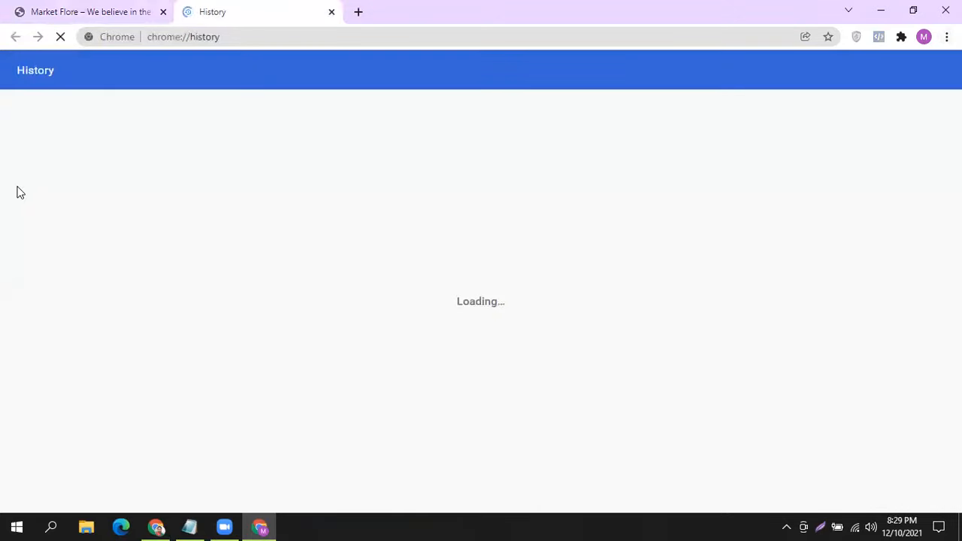
left_click(118, 208)
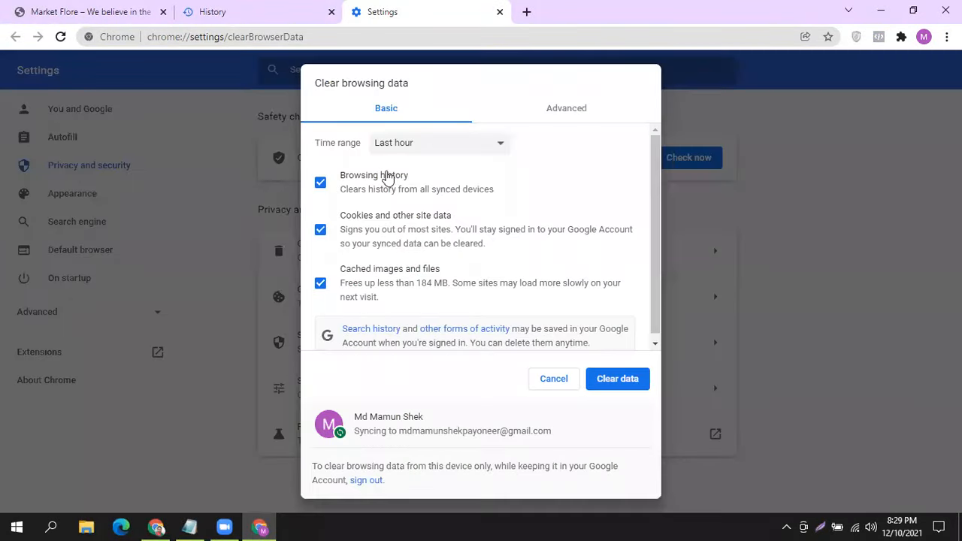
left_click(432, 144)
left_click(431, 206)
left_click(613, 383)
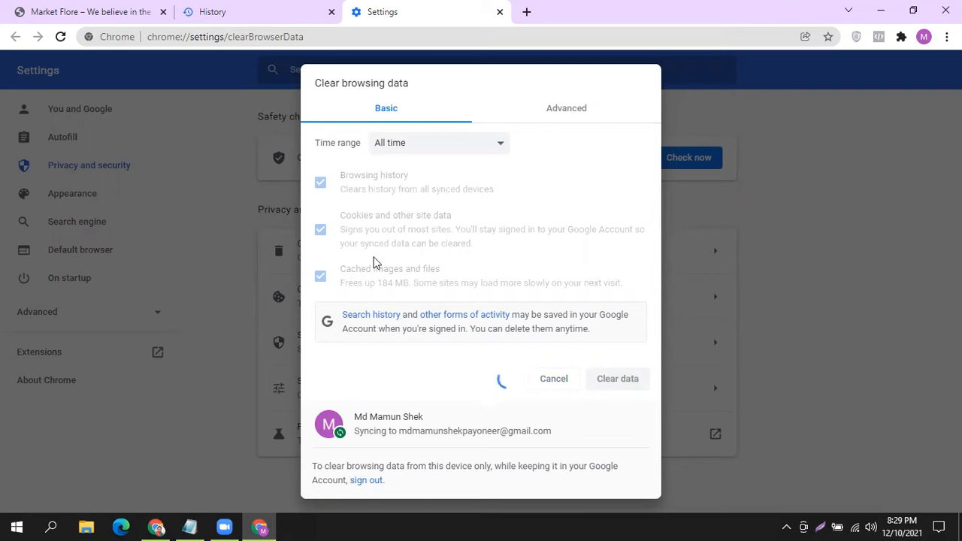
left_click(162, 12)
left_click(161, 13)
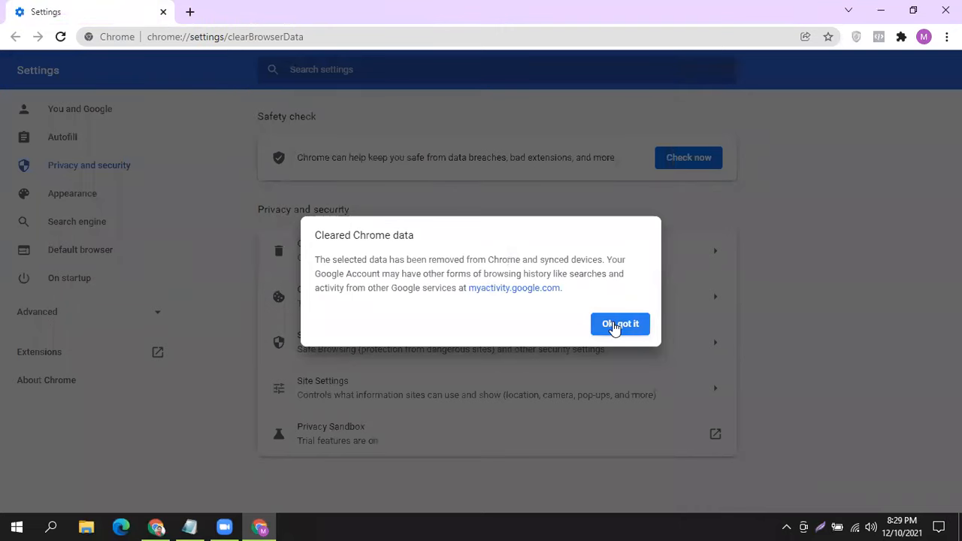
left_click(615, 327)
- Open marketflore.com in a fresh tab and check its pixel with Facebook Pixel Helper
left_click(188, 12)
left_click(163, 12)
type("ma")
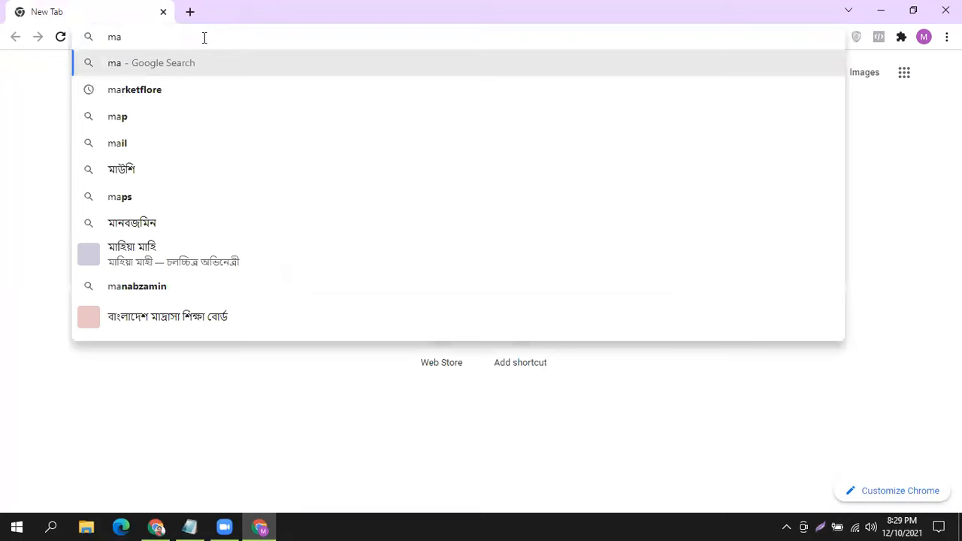
type("rket")
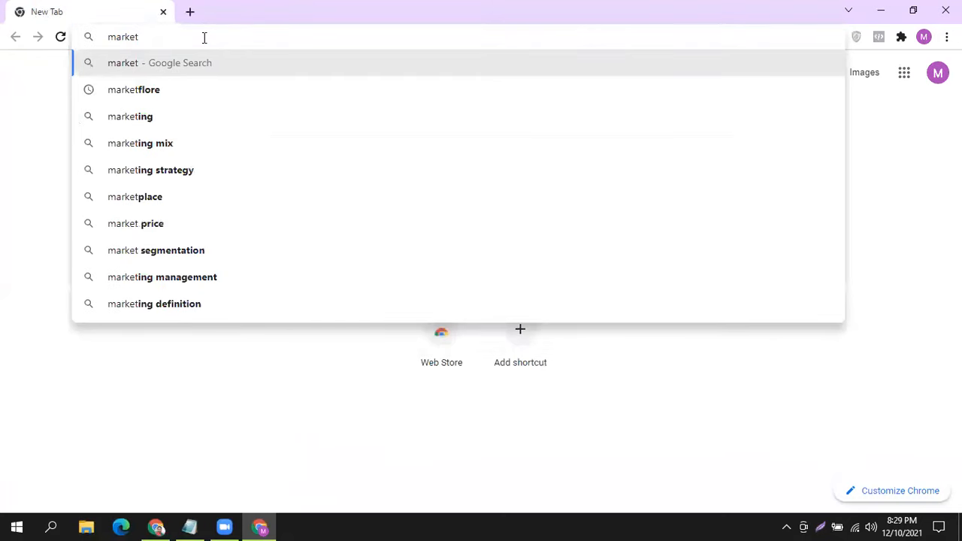
type("flore.com")
key("Return")
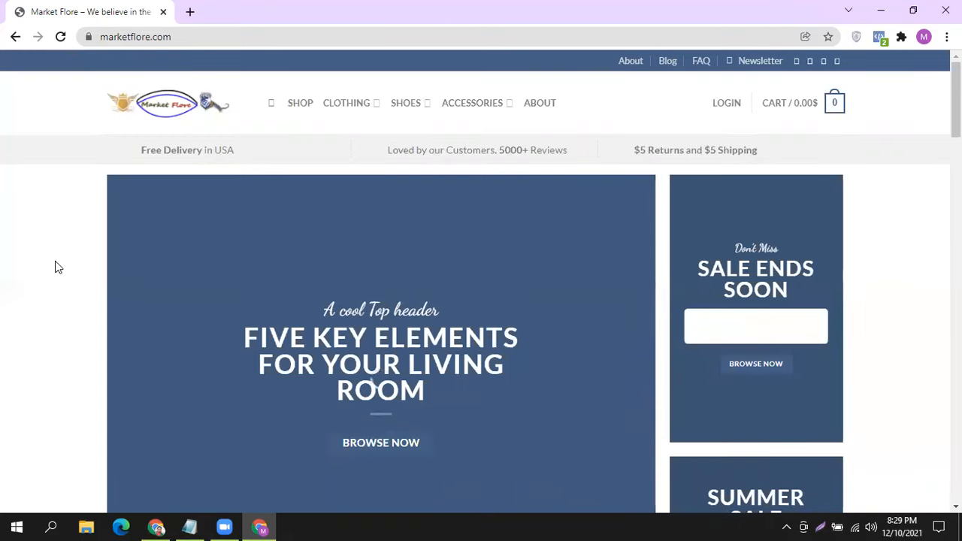
scroll(286, 289, "down", 8)
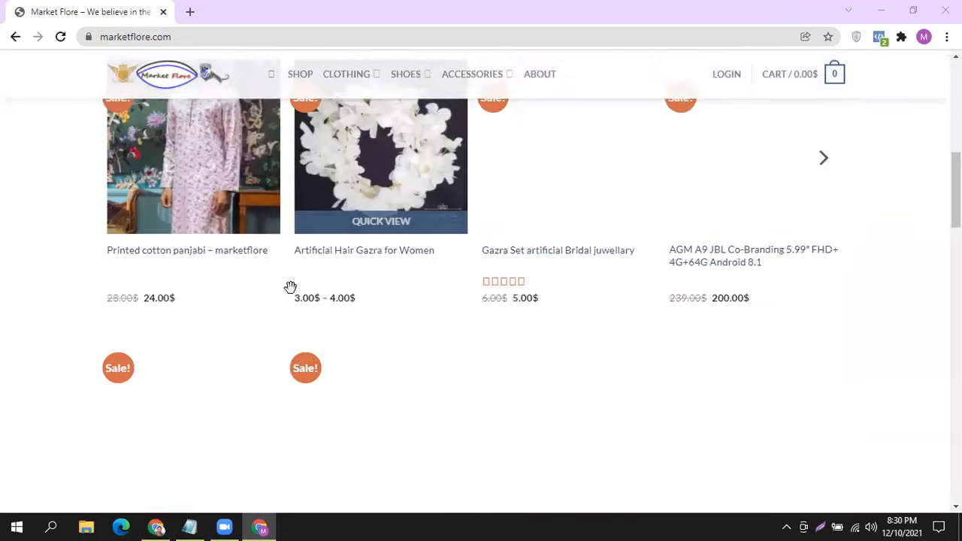
scroll(857, 303, "up", 10)
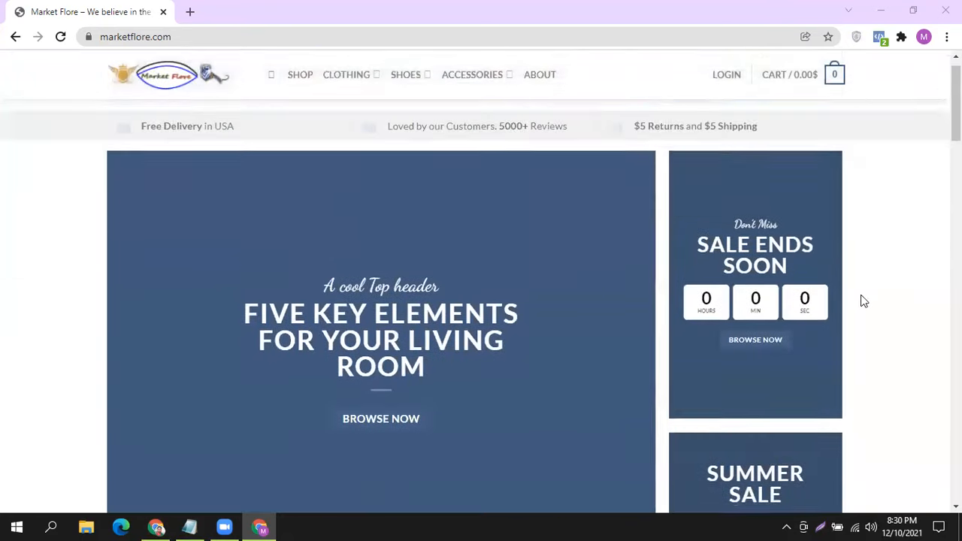
left_click(880, 40)
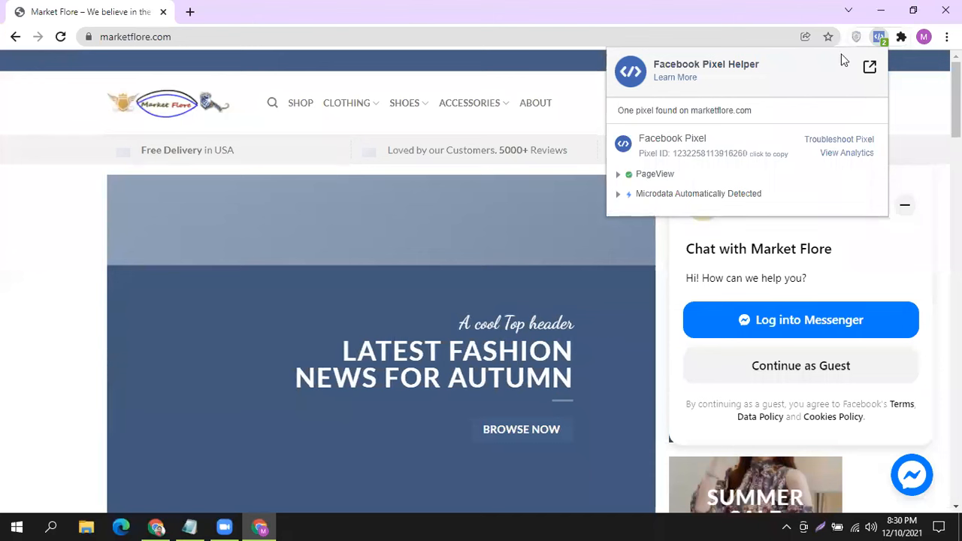
left_click(881, 41)
- Return to the WordPress admin window and examine the Flatsome header.php code for any remaining Facebook pixel code
left_click(881, 10)
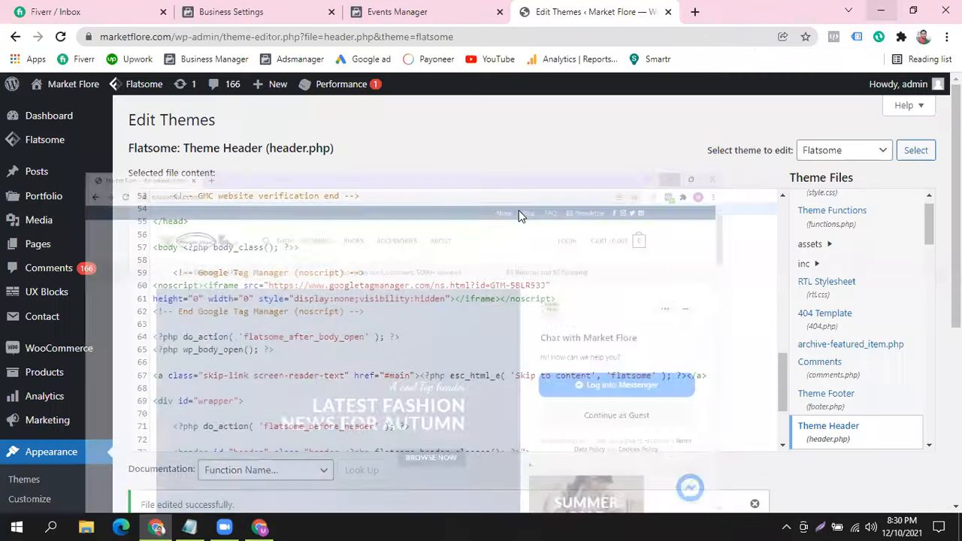
scroll(504, 278, "down", 2)
scroll(505, 278, "up", 5)
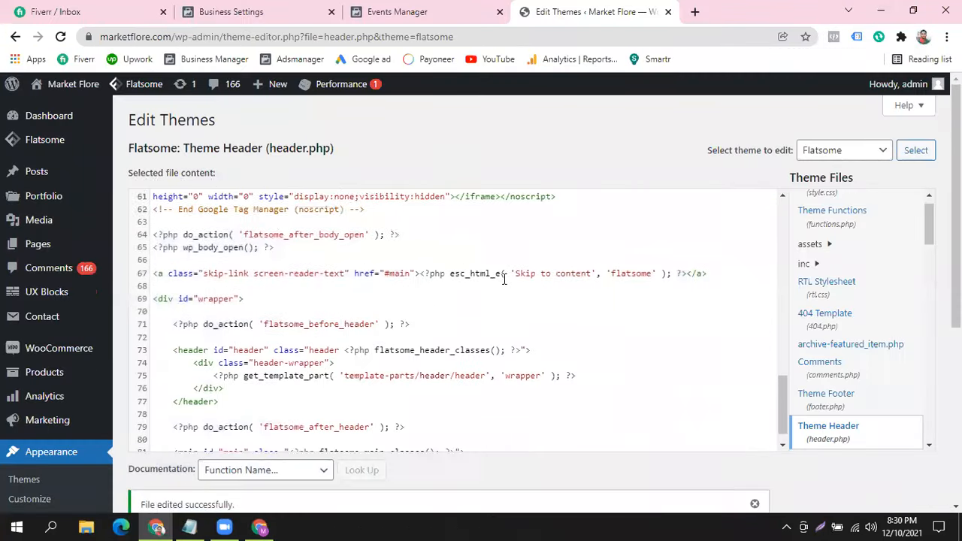
scroll(505, 278, "up", 6)
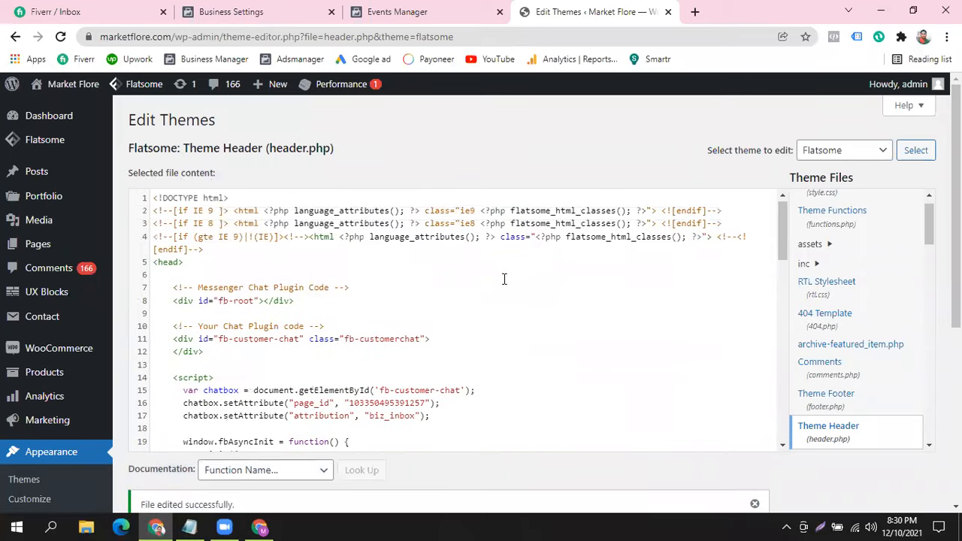
scroll(505, 279, "down", 7)
scroll(506, 279, "down", 4)
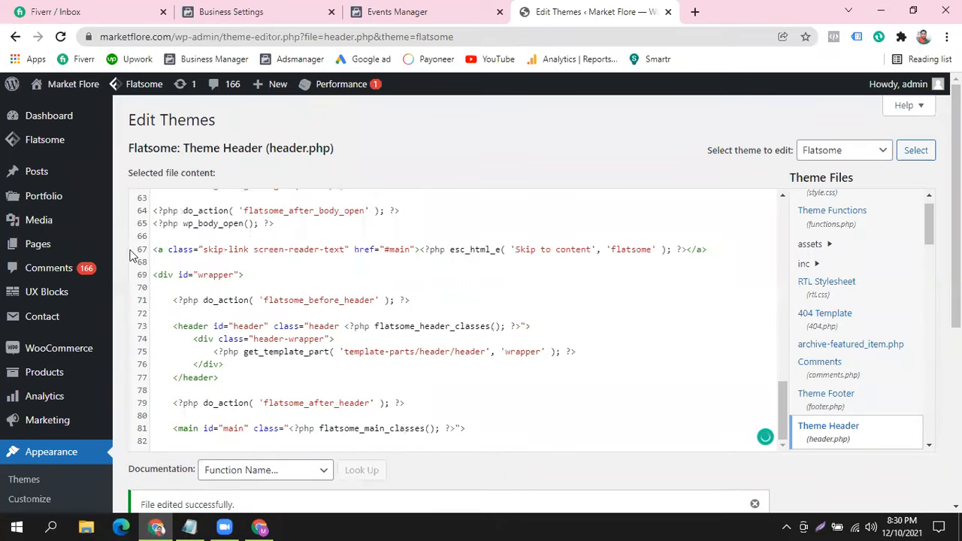
scroll(120, 233, "down", 3)
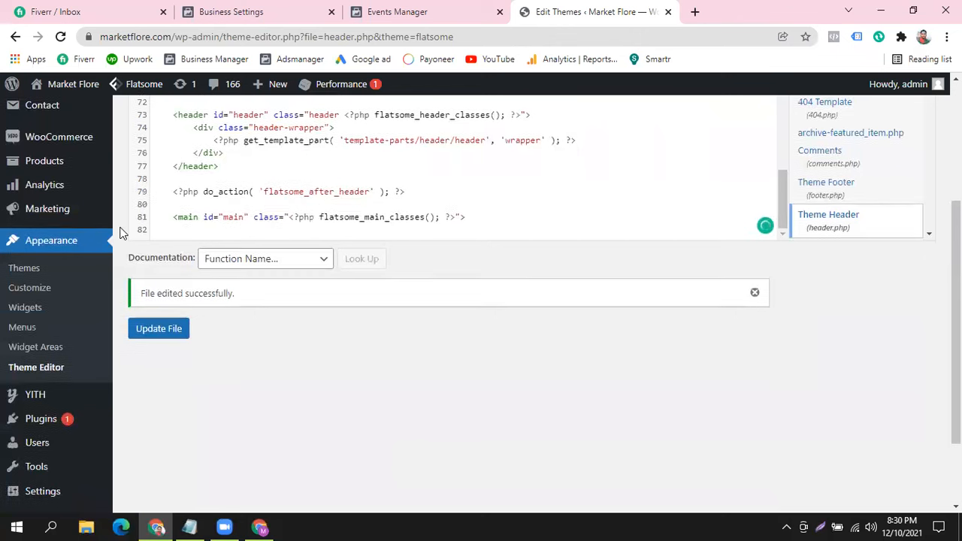
scroll(223, 126, "up", 6)
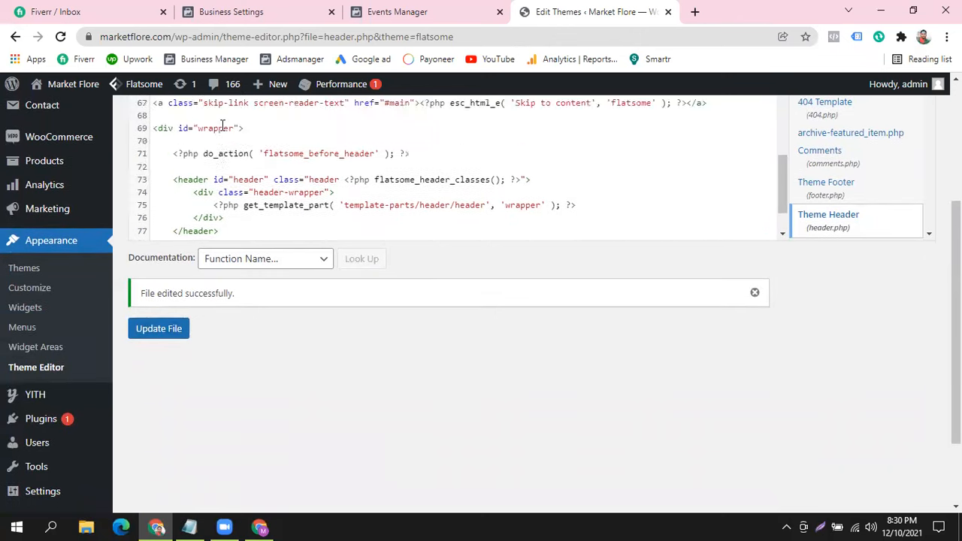
scroll(223, 126, "up", 7)
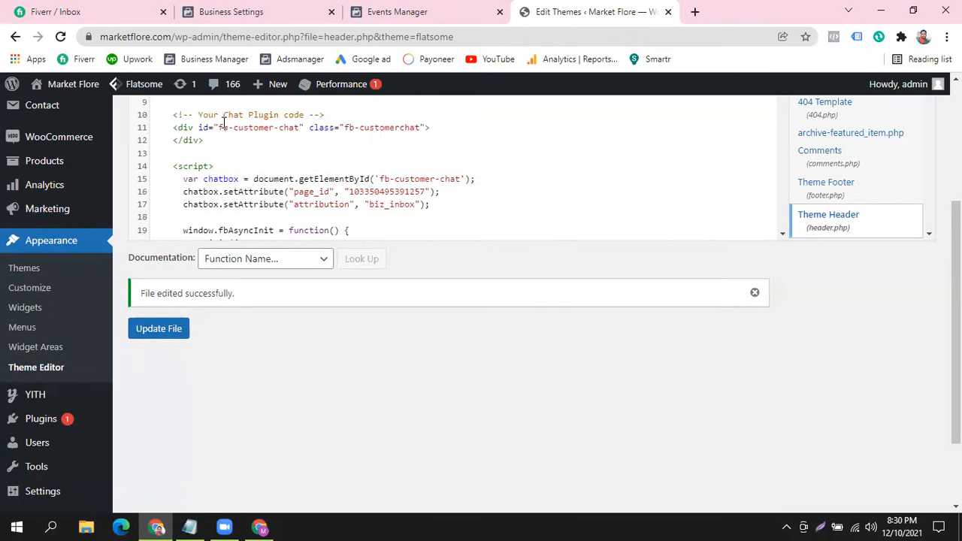
scroll(322, 235, "down", 10)
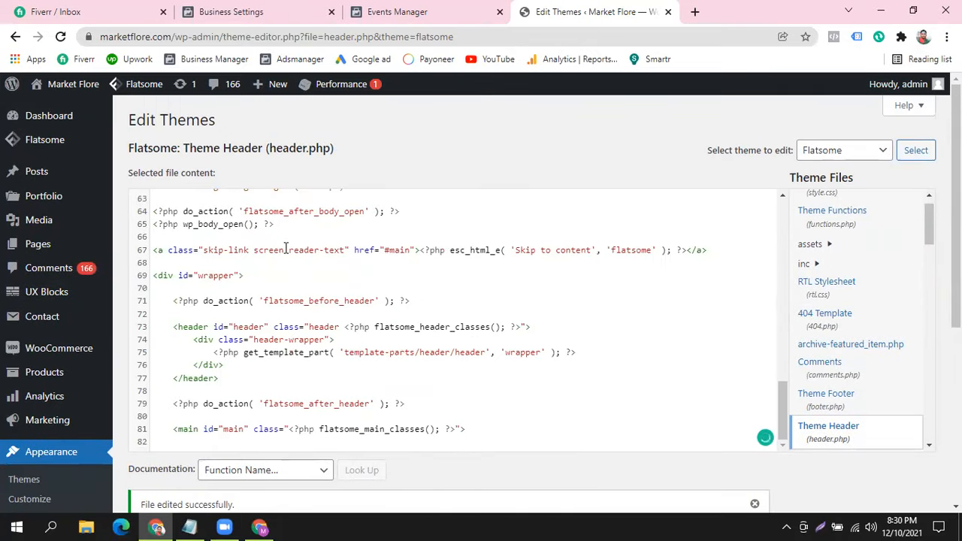
scroll(285, 248, "up", 10)
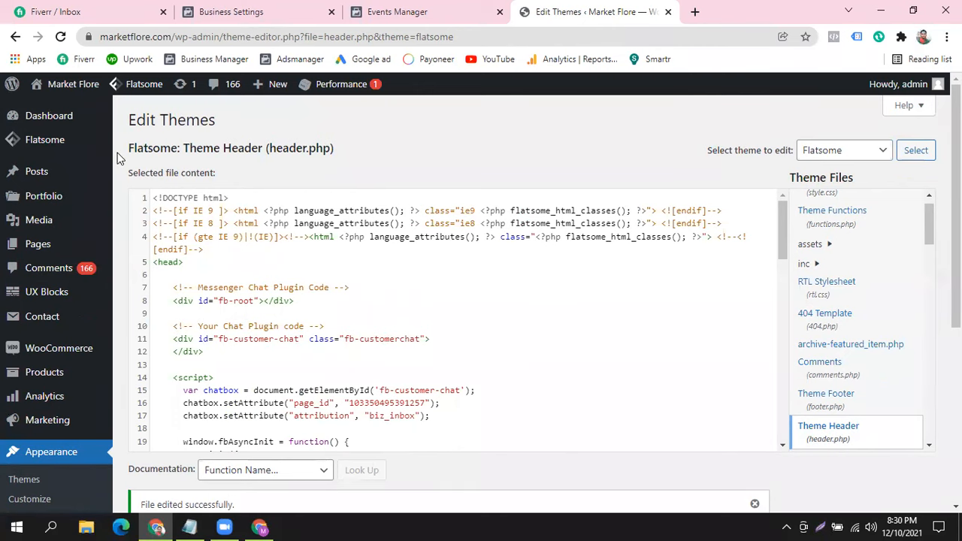
- Update header.php again and open the WordPress page for adding new plugins
scroll(541, 158, "down", 4)
scroll(281, 214, "down", 1)
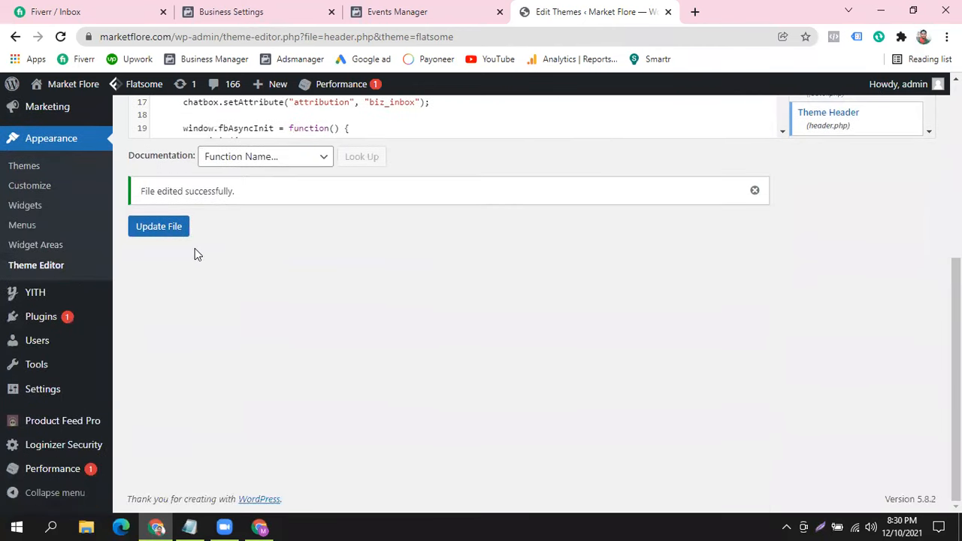
left_click(153, 228)
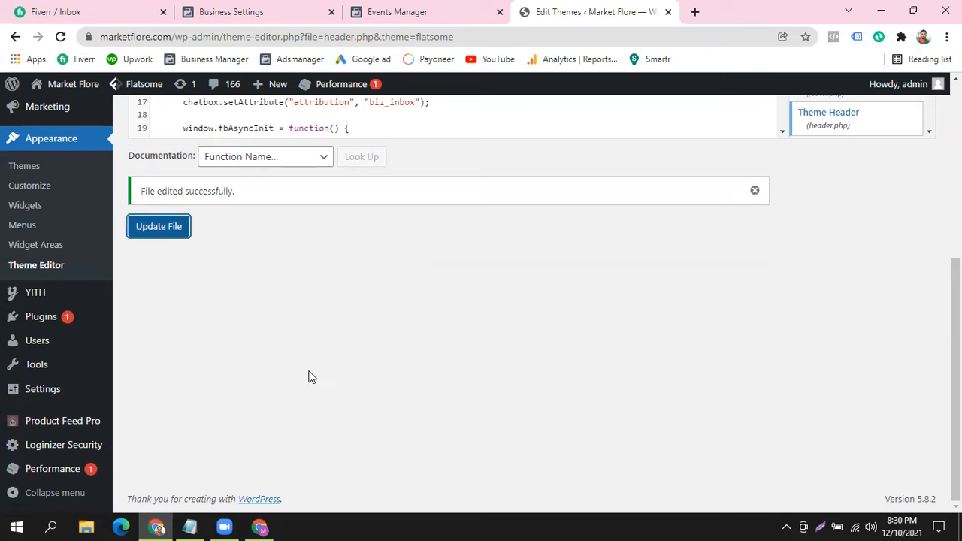
mouse_move(58, 326)
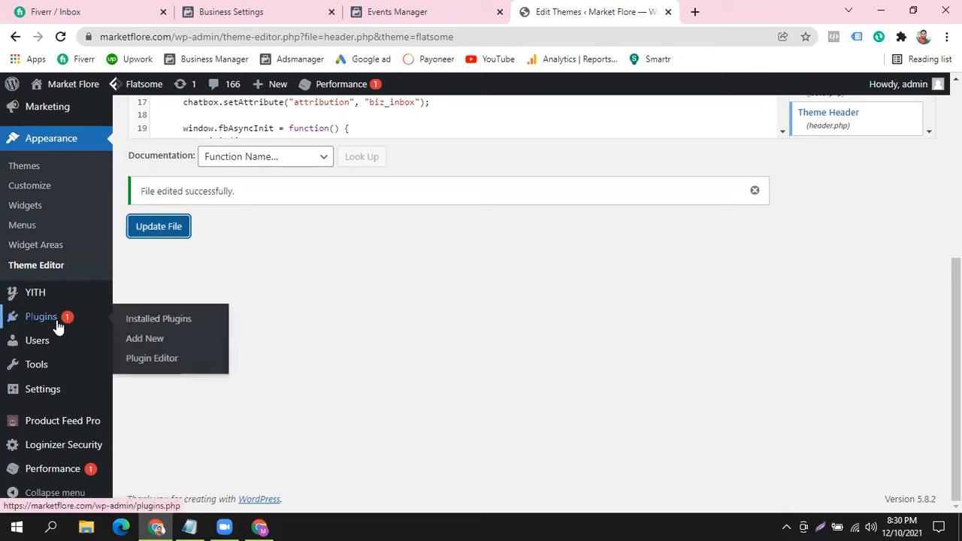
left_click(144, 345)
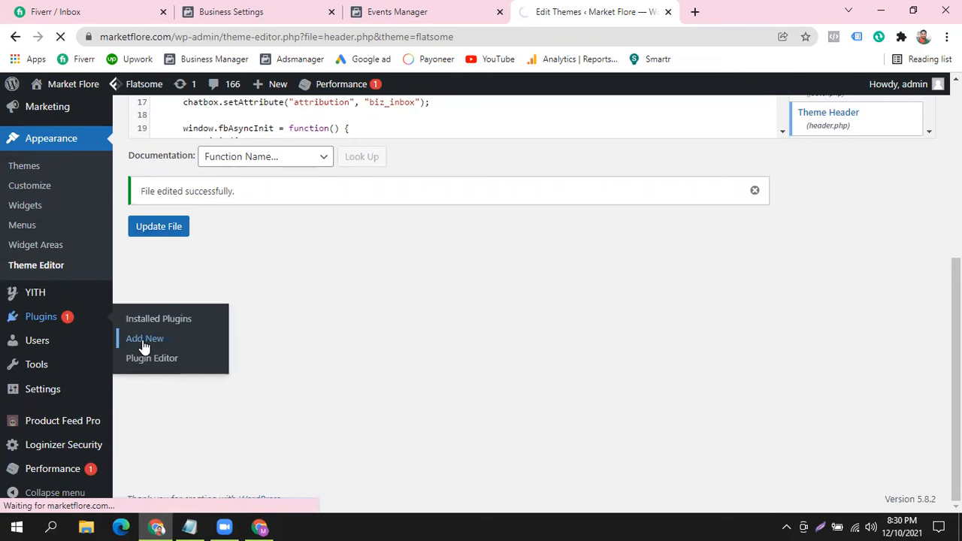
- Switch to Events Manager and review the overview of the Batch 17 Pixel setup pixel
left_click(410, 10)
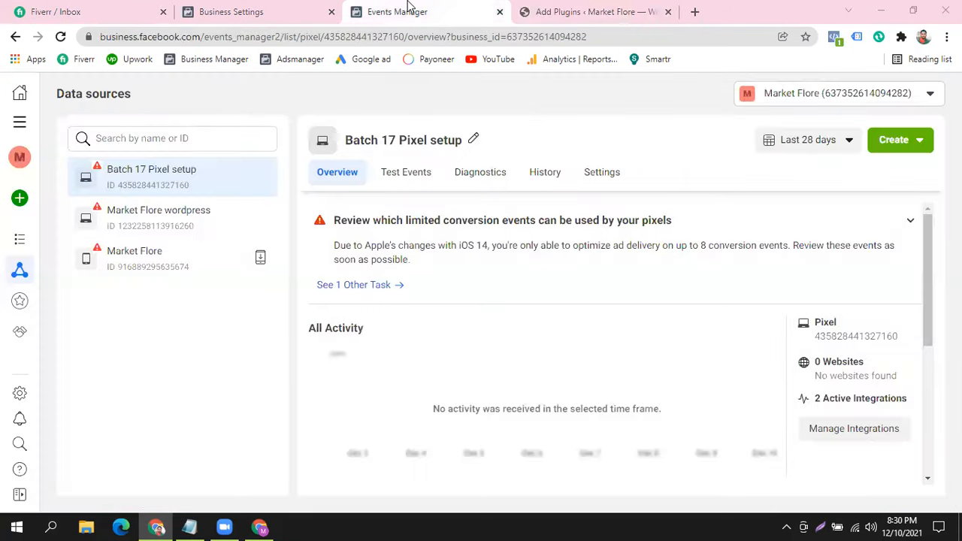
scroll(505, 205, "down", 3)
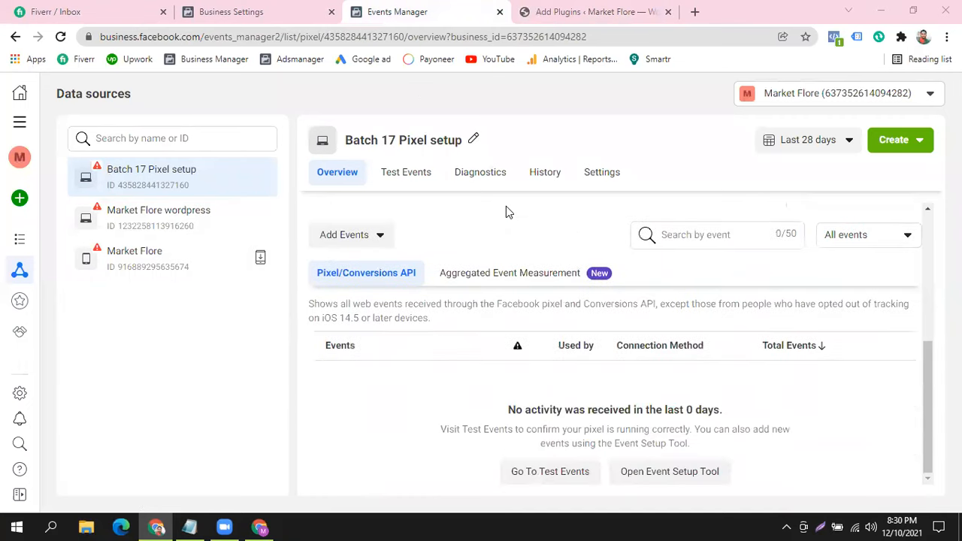
scroll(432, 286, "up", 1)
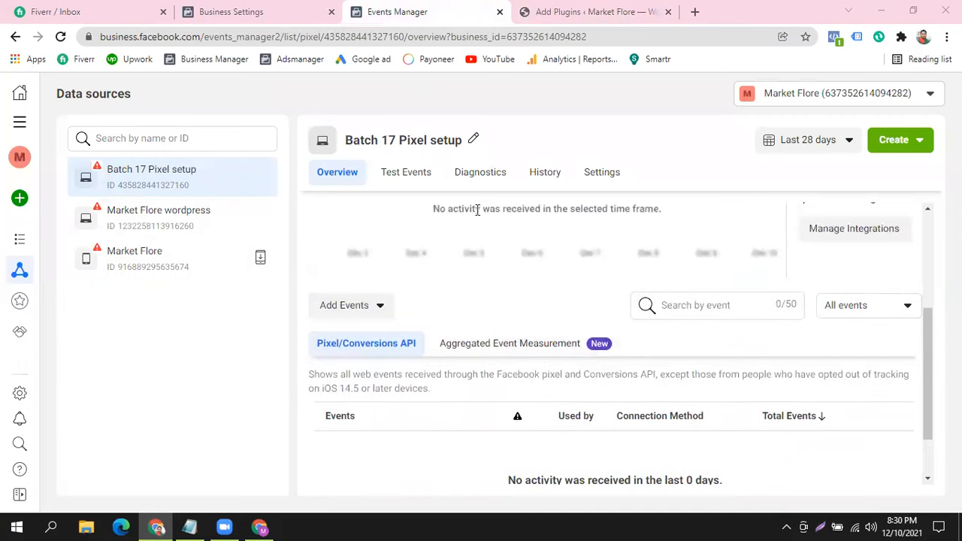
scroll(390, 319, "up", 3)
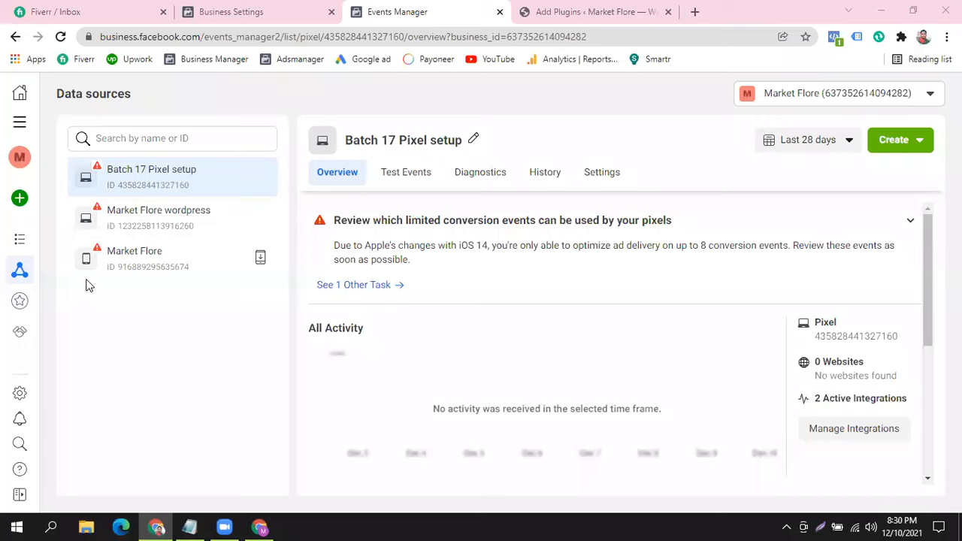
left_click(257, 9)
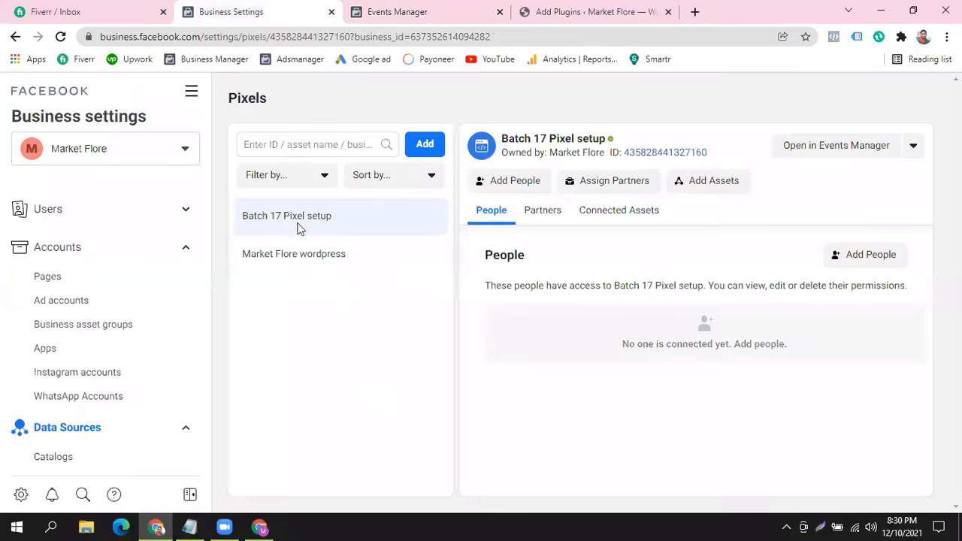
left_click(426, 146)
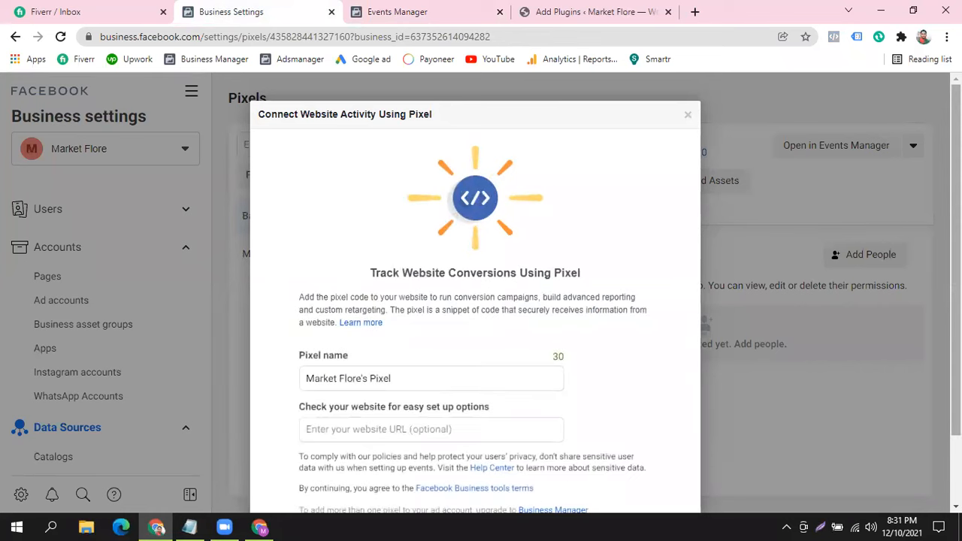
scroll(562, 400, "down", 2)
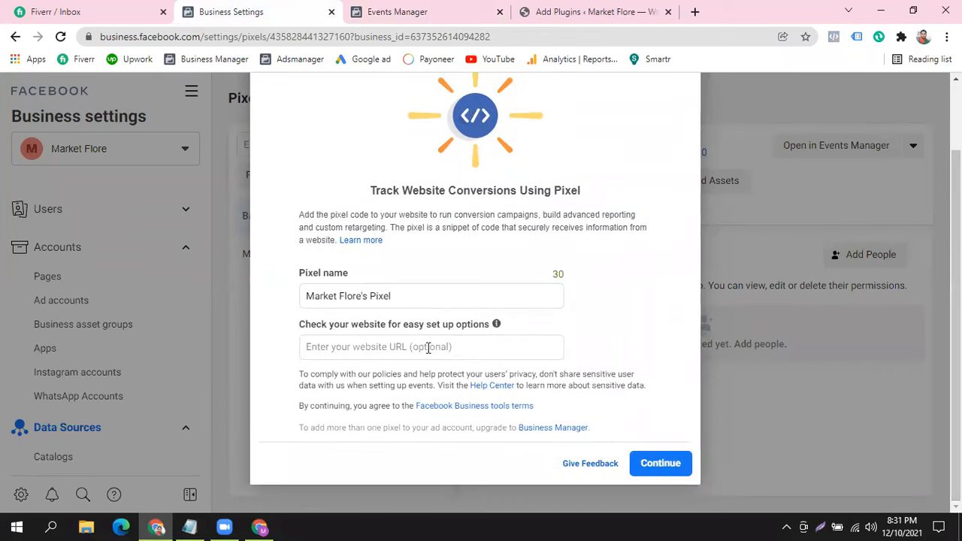
left_click(673, 467)
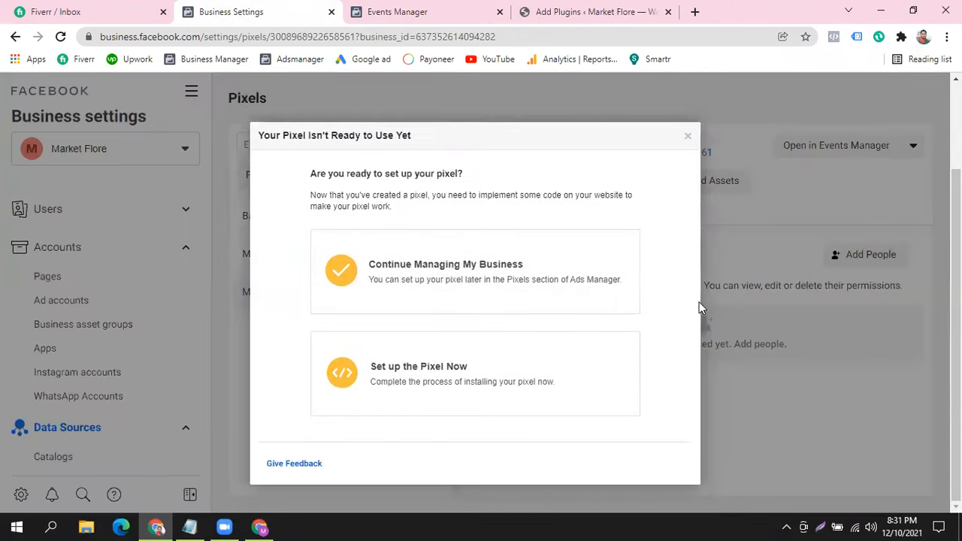
left_click(457, 374)
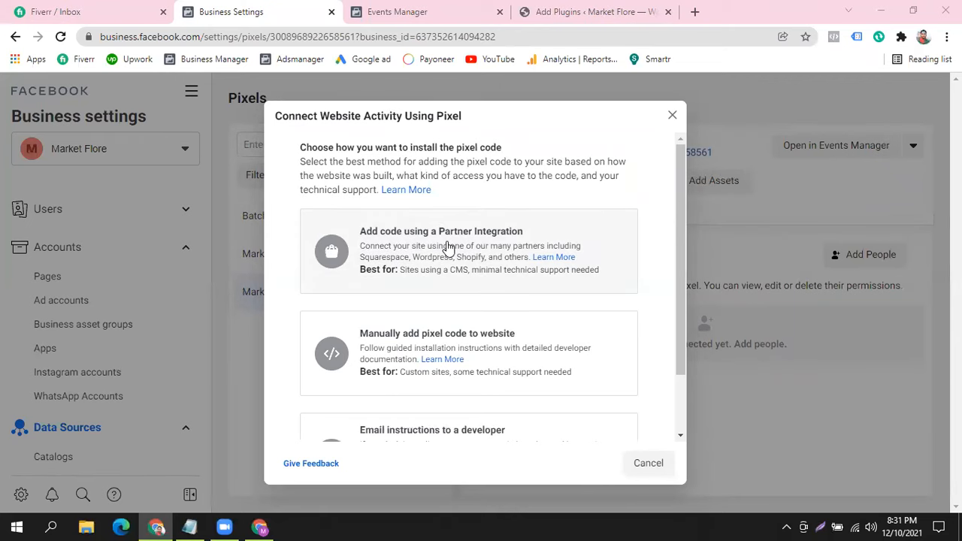
- Choose to add the pixel code using a Partner Integration and select WordPress as the partner
left_click(448, 248)
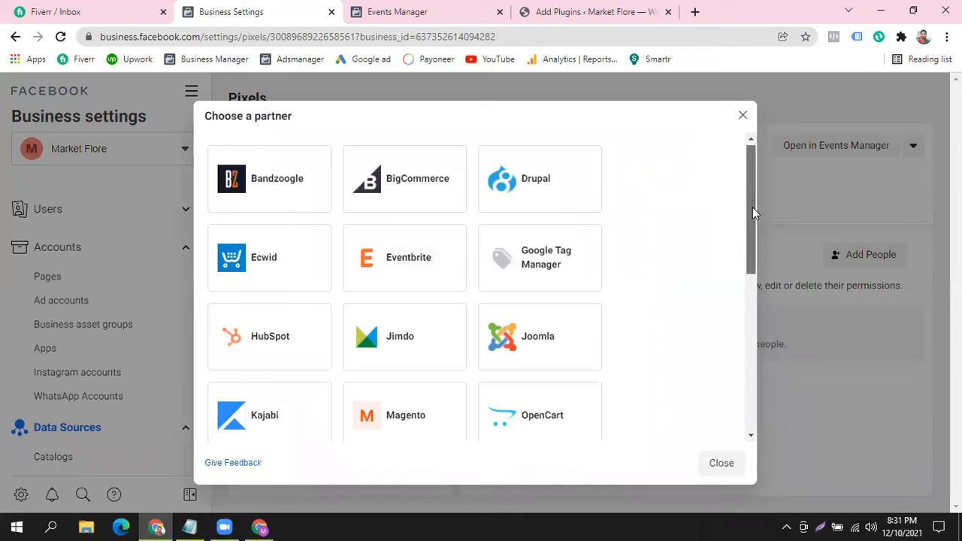
left_click_drag(753, 208, 753, 173)
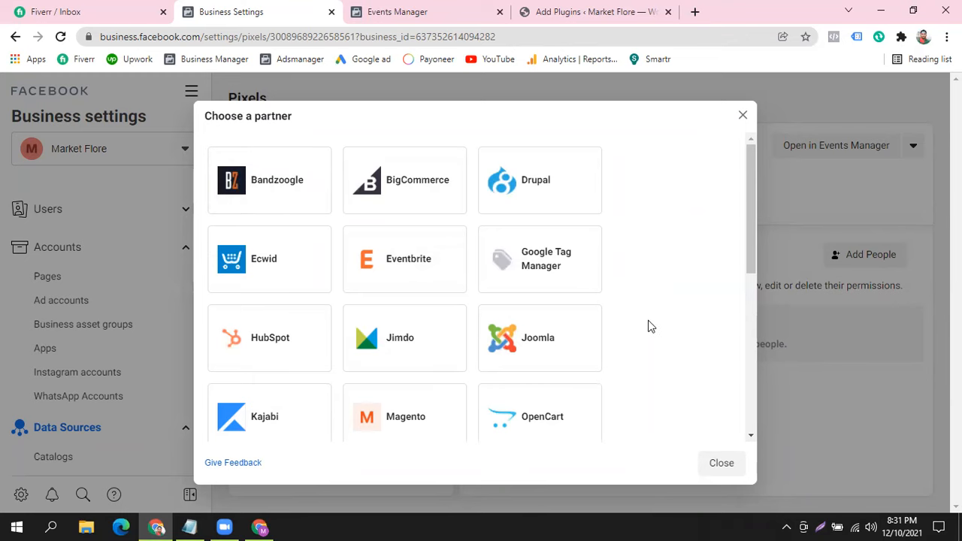
scroll(651, 324, "down", 3)
scroll(650, 314, "down", 3)
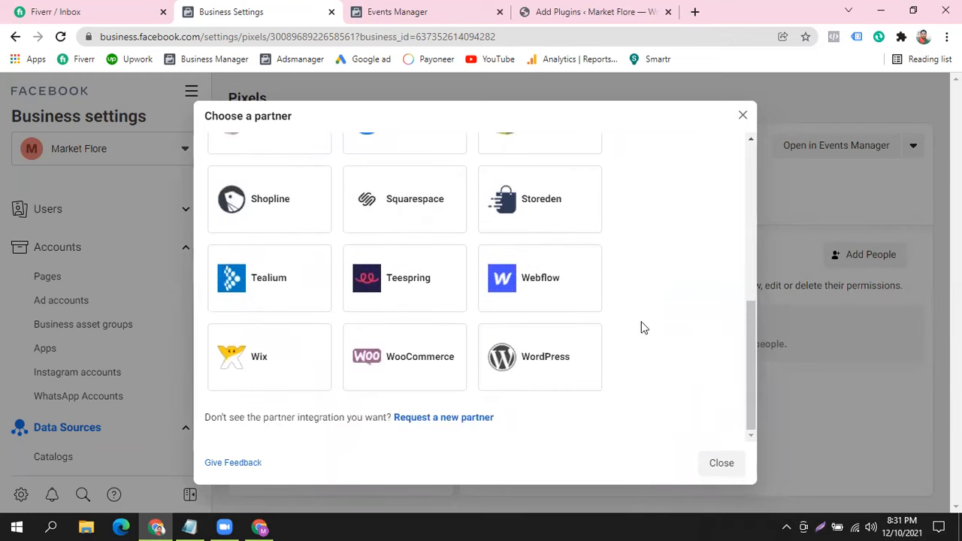
left_click(555, 366)
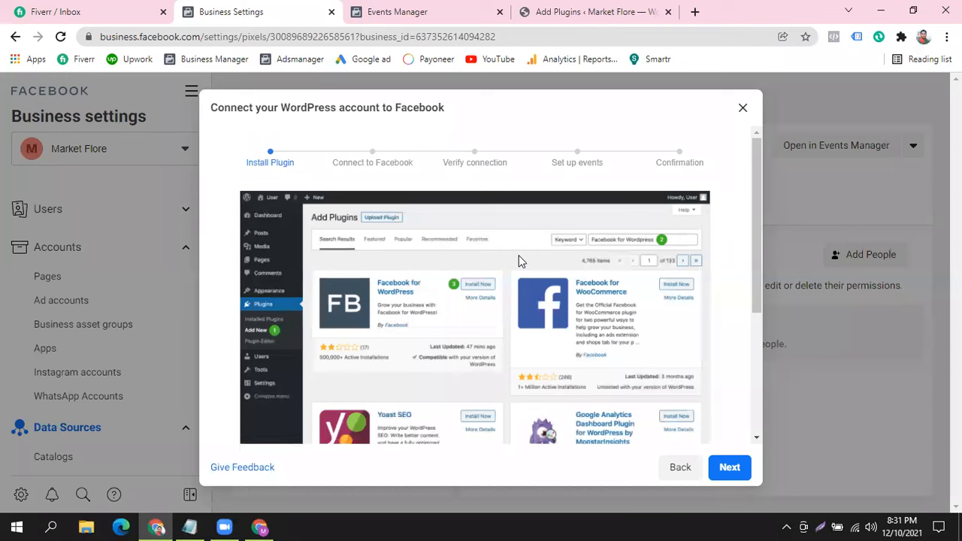
- Read the Install Plugin instructions for connecting WordPress and copy the plugin name "Facebook for WordPress"
scroll(342, 215, "down", 1)
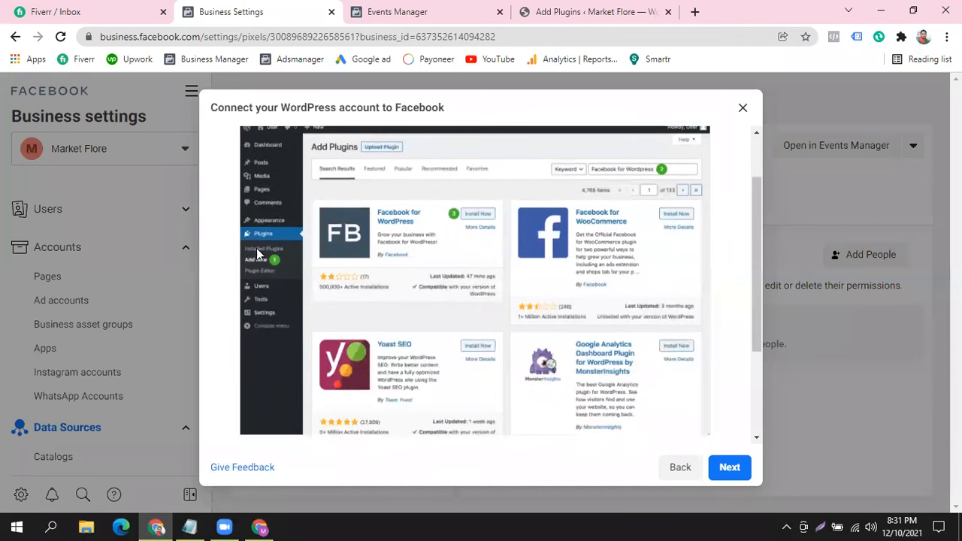
scroll(361, 254, "down", 1)
scroll(548, 357, "down", 1)
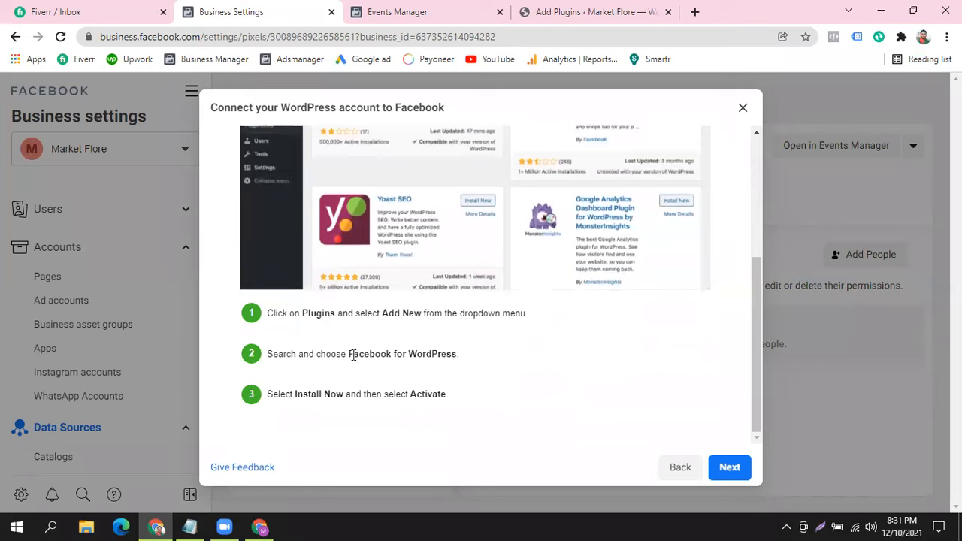
left_click_drag(349, 357, 476, 361)
right_click(426, 355)
left_click(436, 365)
left_click(553, 363)
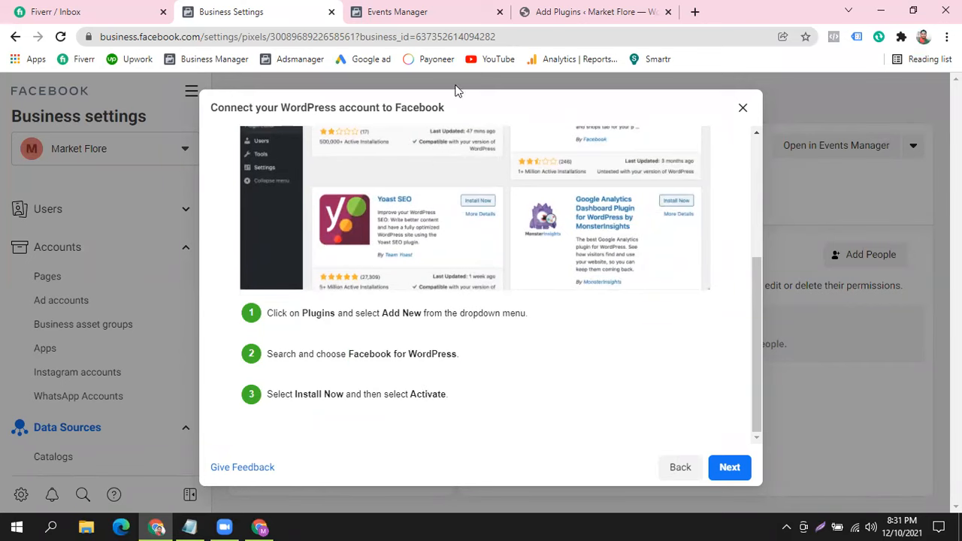
- Search for "Facebook for WordPress" on the WordPress Add Plugins page, without the trailing period
left_click(556, 10)
left_click(777, 159)
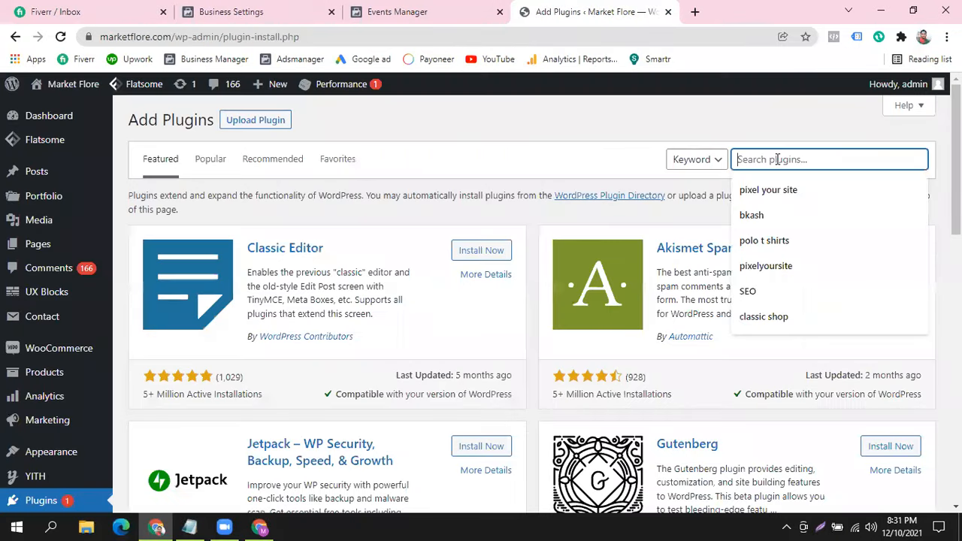
right_click(794, 158)
left_click(811, 266)
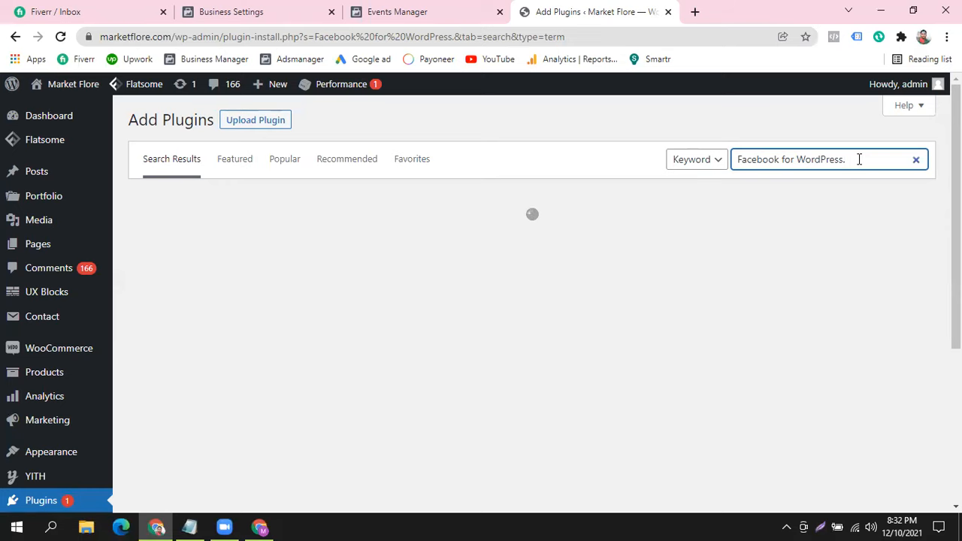
key("BackSpace")
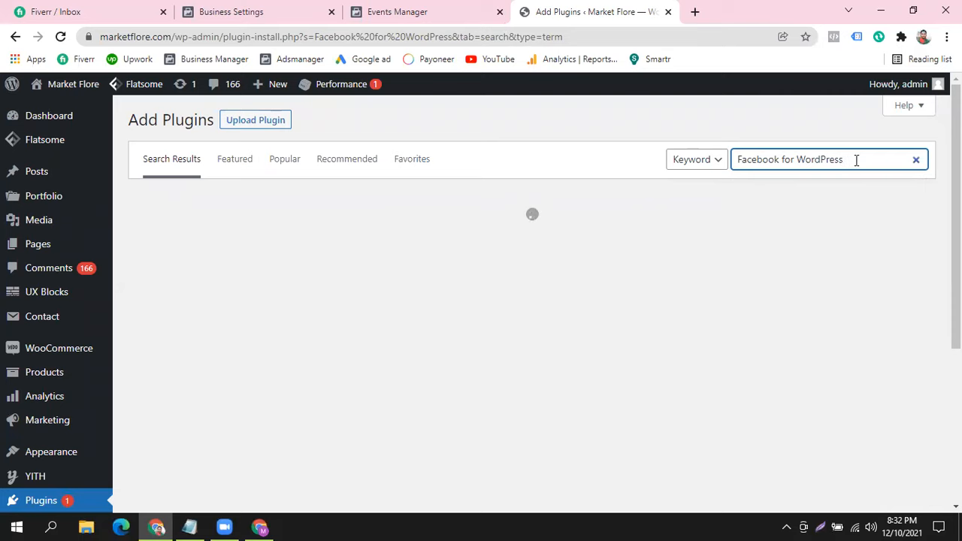
left_click(489, 130)
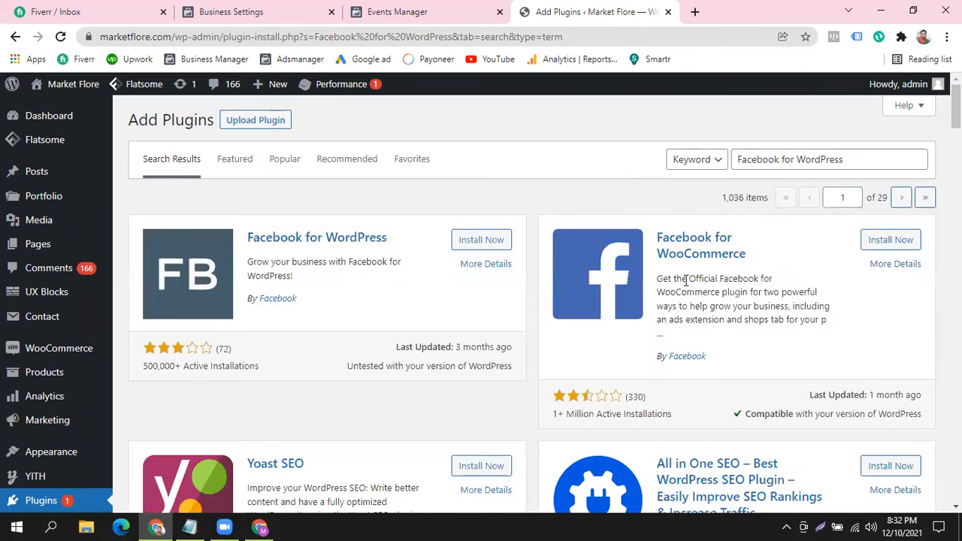
- Examine the Facebook for WooCommerce result, and review the WordPress connection guide's stages and plugin instructions in Business Settings
left_click_drag(651, 236, 749, 253)
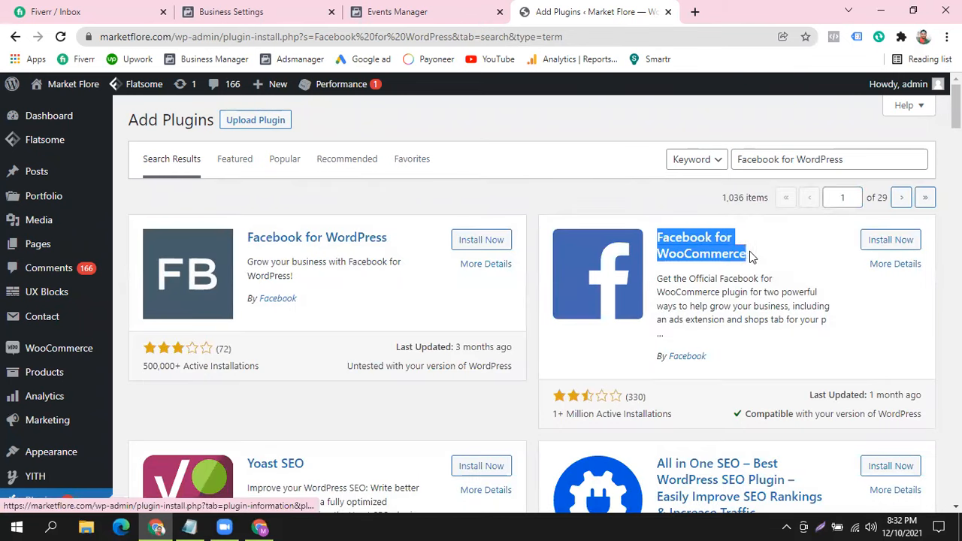
left_click(817, 287)
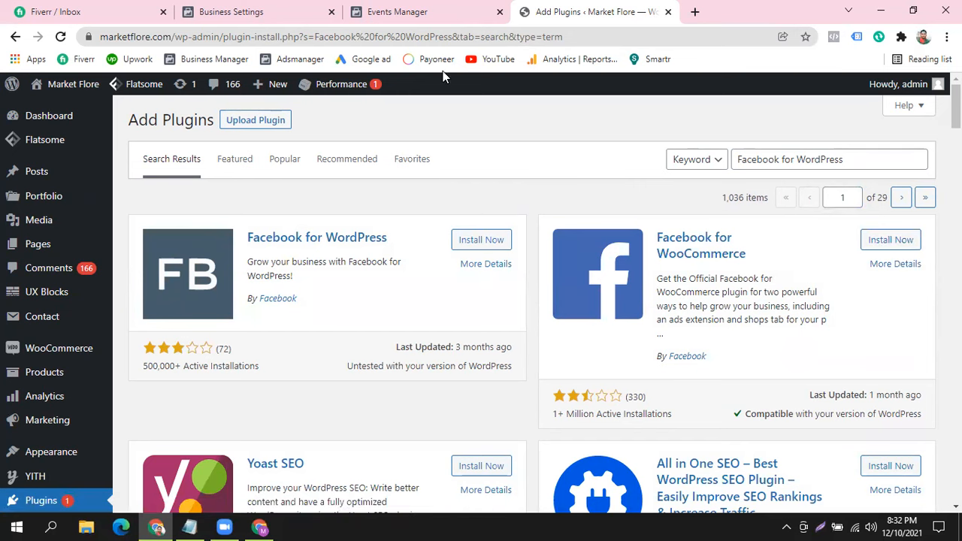
left_click(433, 10)
left_click(218, 9)
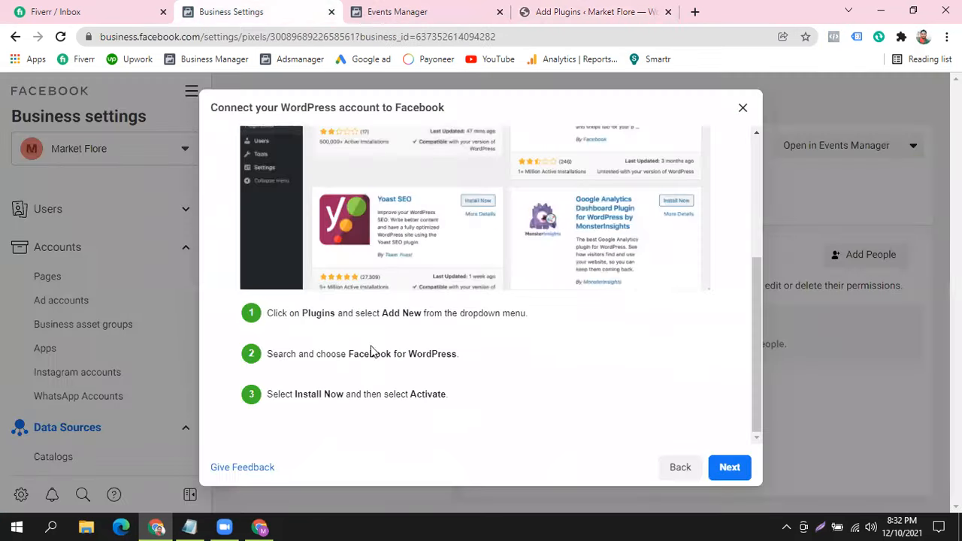
scroll(376, 340, "up", 3)
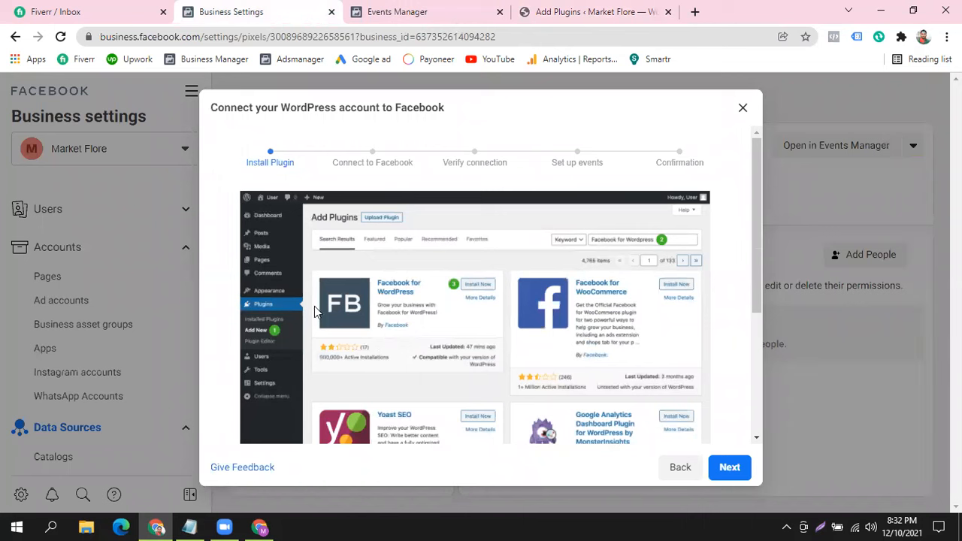
left_click_drag(248, 148, 642, 181)
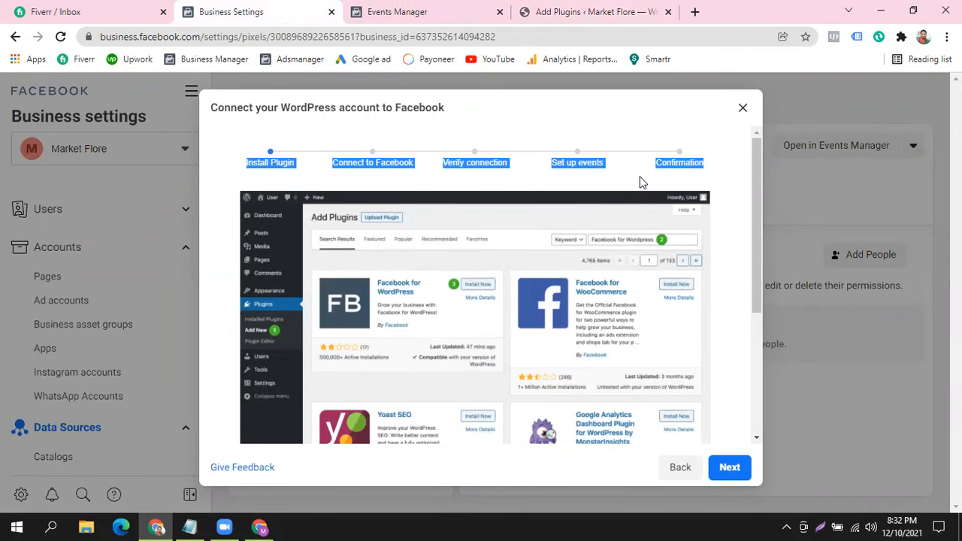
left_click(603, 188)
scroll(533, 188, "down", 3)
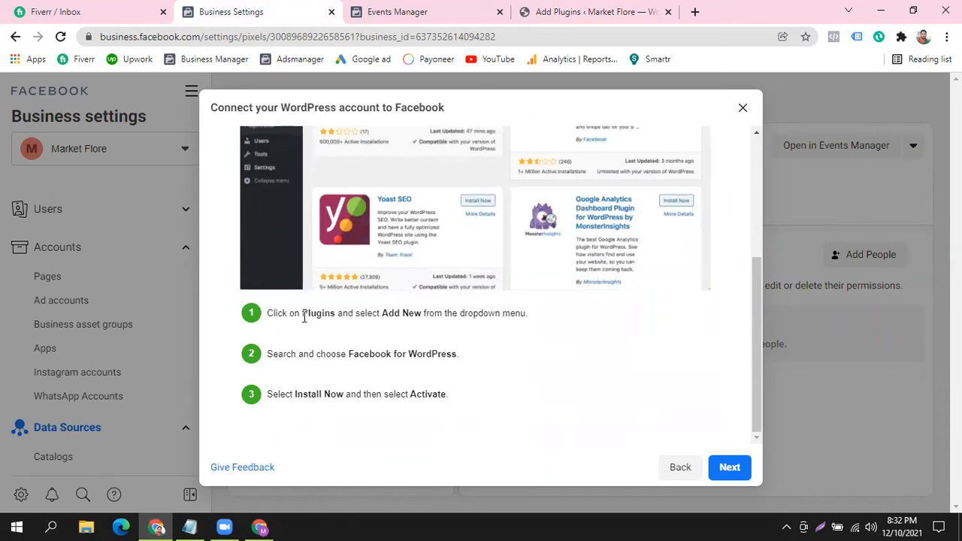
- Compare the WordPress plugin search results with the plugin pictured in the setup guide and install Facebook for WordPress
left_click(548, 13)
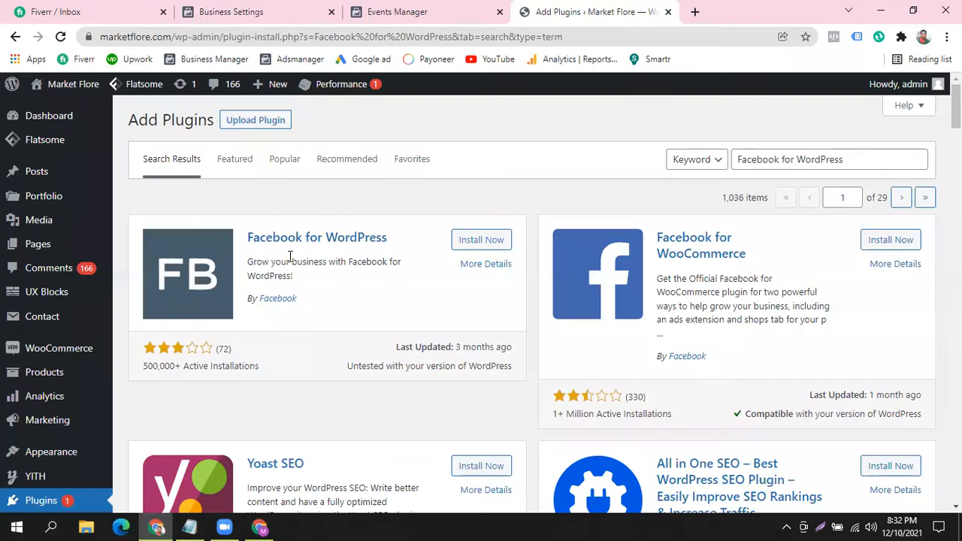
scroll(30, 271, "down", 3)
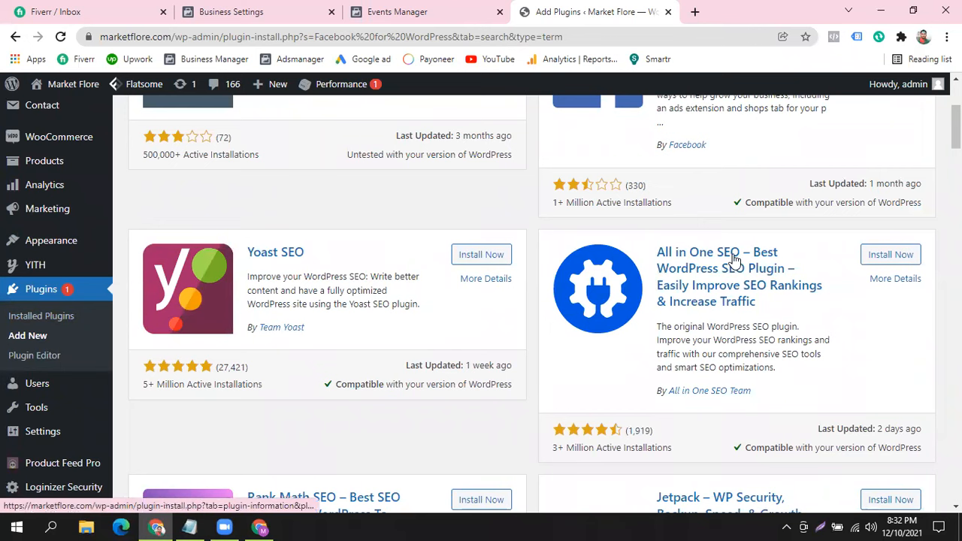
scroll(733, 262, "up", 3)
left_click(858, 159)
left_click_drag(858, 159, 739, 156)
left_click(546, 165)
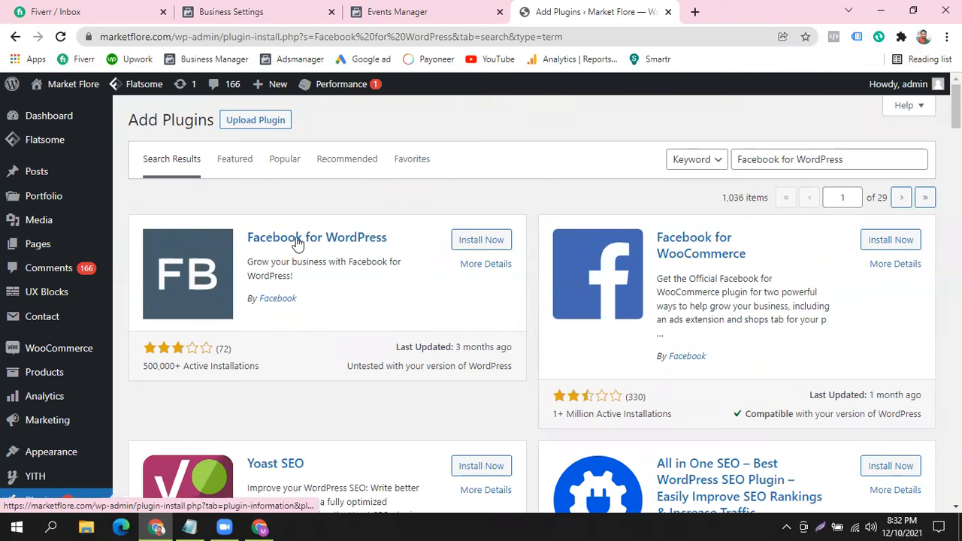
left_click(229, 12)
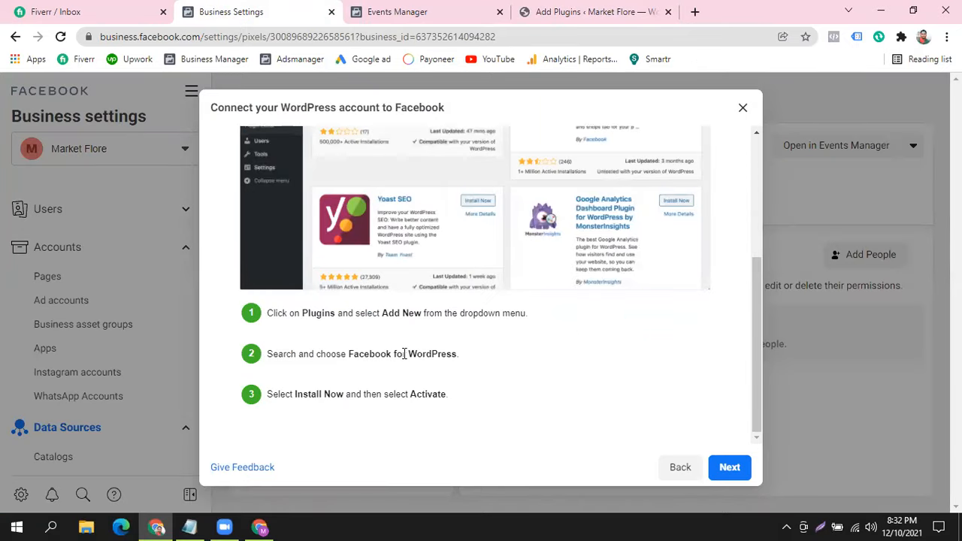
scroll(594, 310, "up", 2)
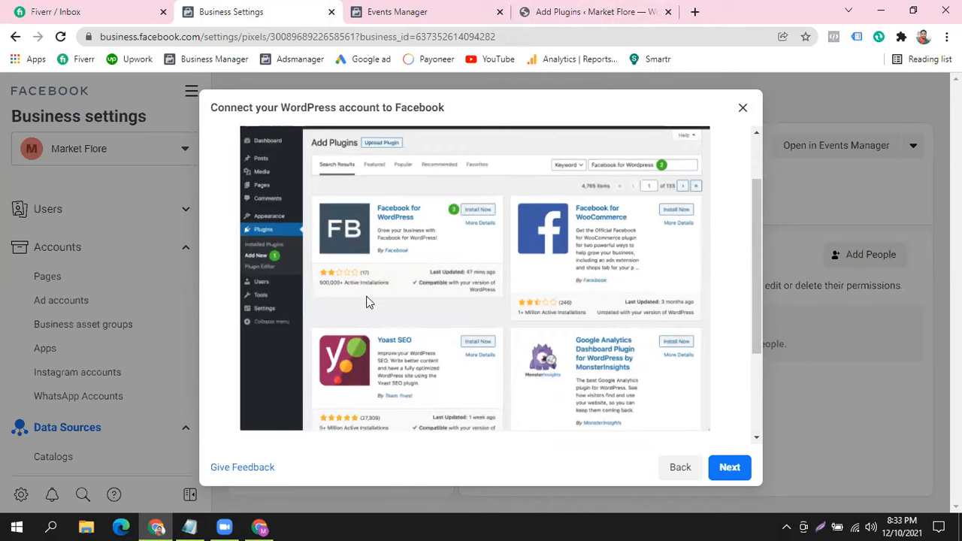
left_click(561, 12)
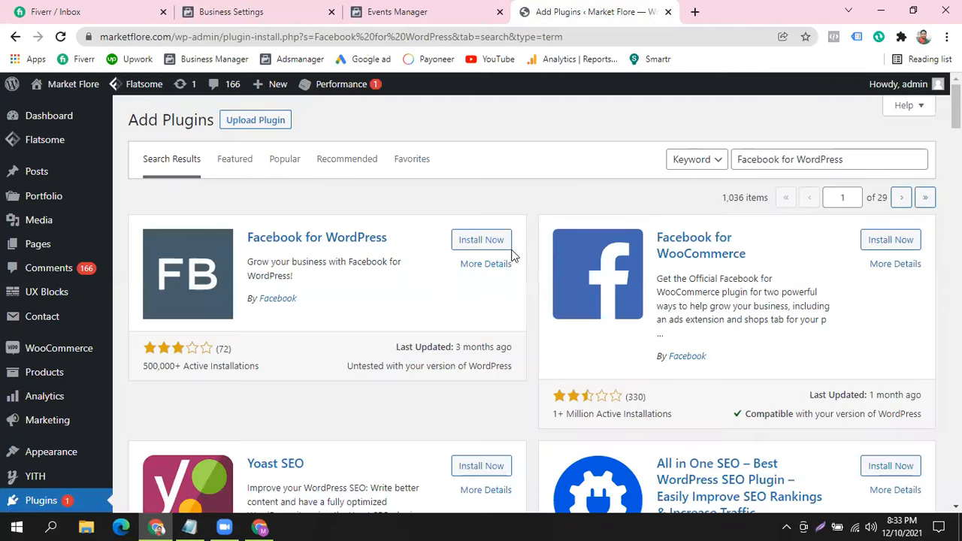
left_click(335, 15)
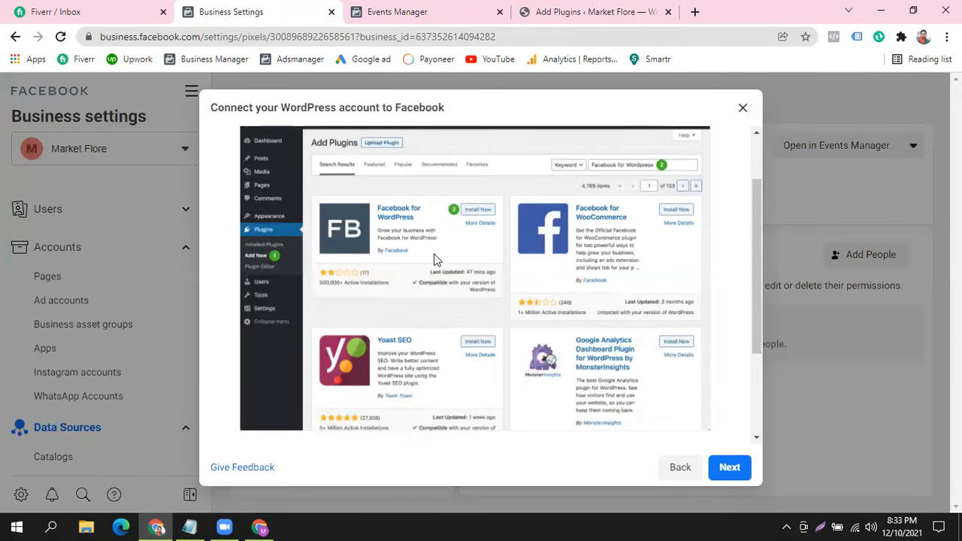
left_click(586, 12)
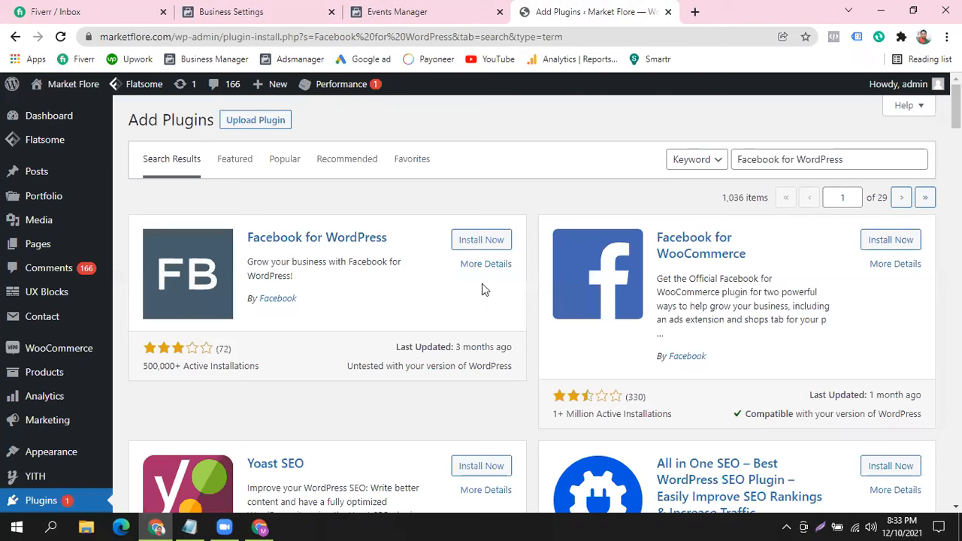
left_click(485, 244)
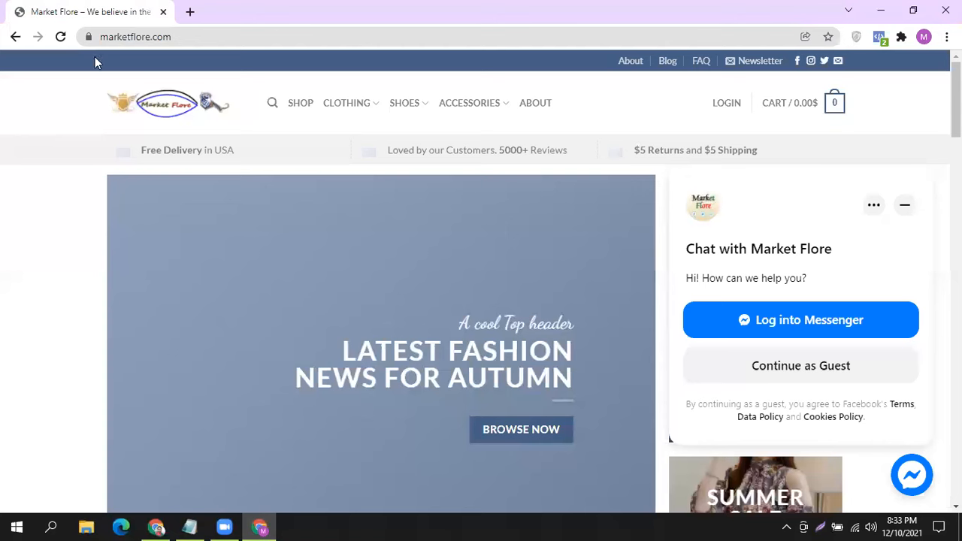
- Reload the marketflore.com storefront, inspect its pixels with Facebook Pixel Helper, and minimize the chat popup
left_click(60, 36)
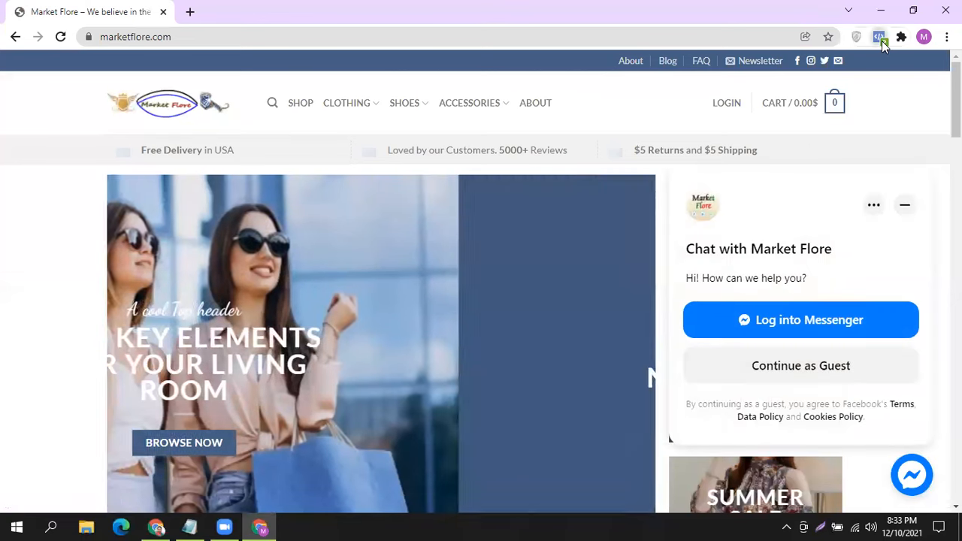
left_click(881, 41)
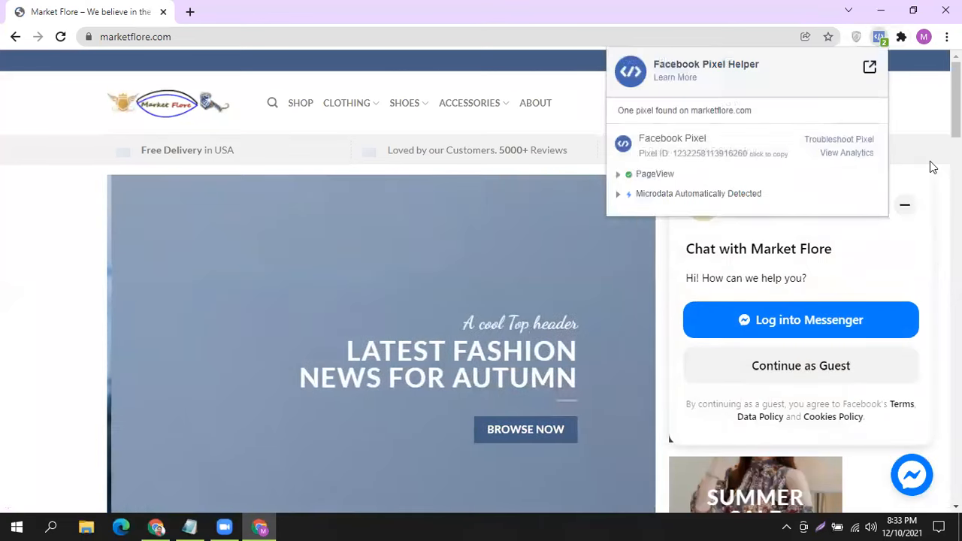
left_click(910, 213)
left_click(905, 207)
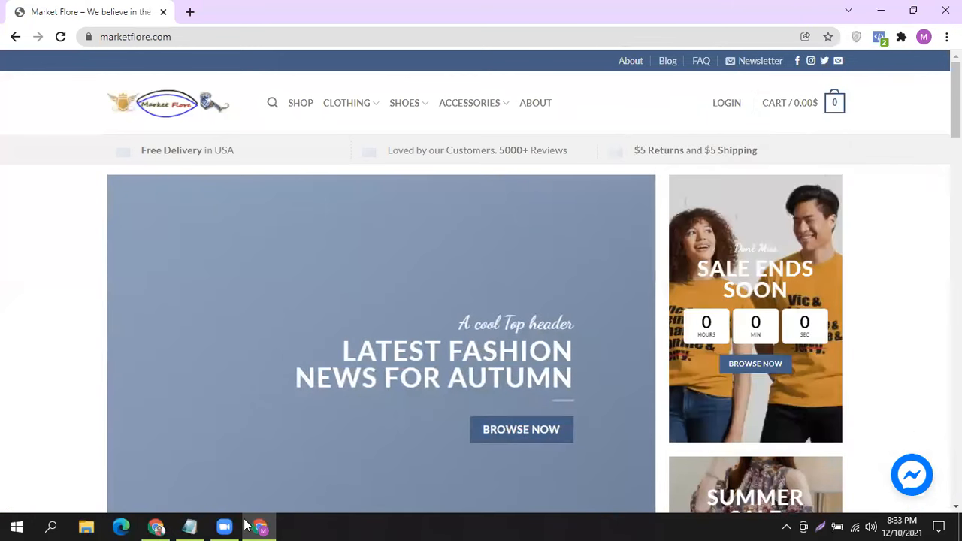
- Return to the WordPress admin window, activate the Facebook for WordPress plugin and locate it among the installed plugins
left_click(158, 526)
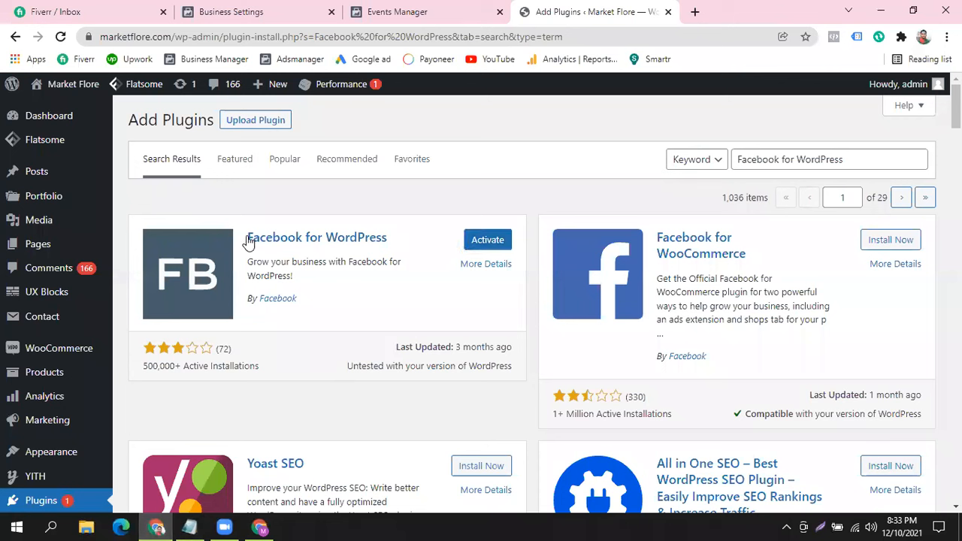
left_click(496, 240)
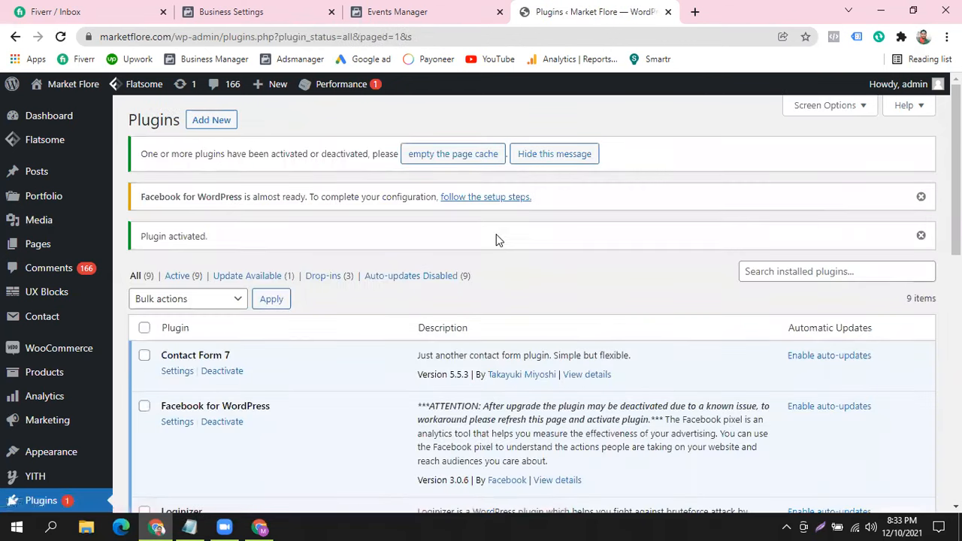
scroll(496, 239, "down", 2)
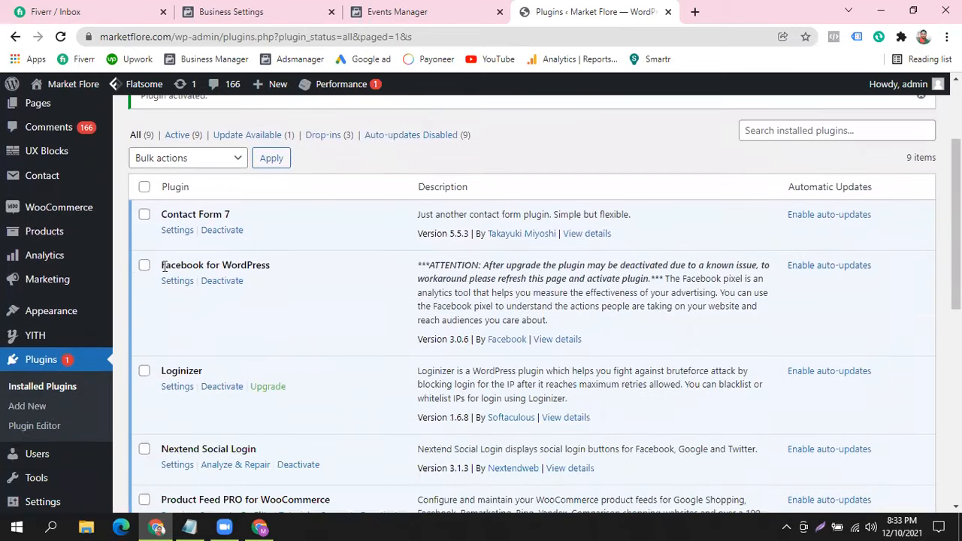
left_click_drag(171, 266, 285, 273)
left_click(325, 269)
- Go back to the setup guide in Business Settings and advance from Install Plugin to the Connect to Facebook stage
left_click(240, 11)
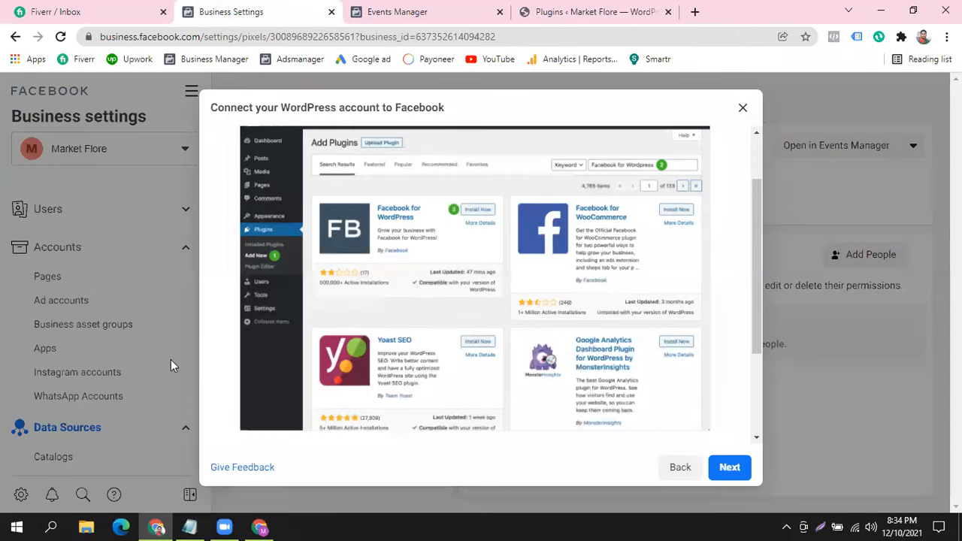
scroll(461, 326, "down", 1)
scroll(460, 327, "down", 1)
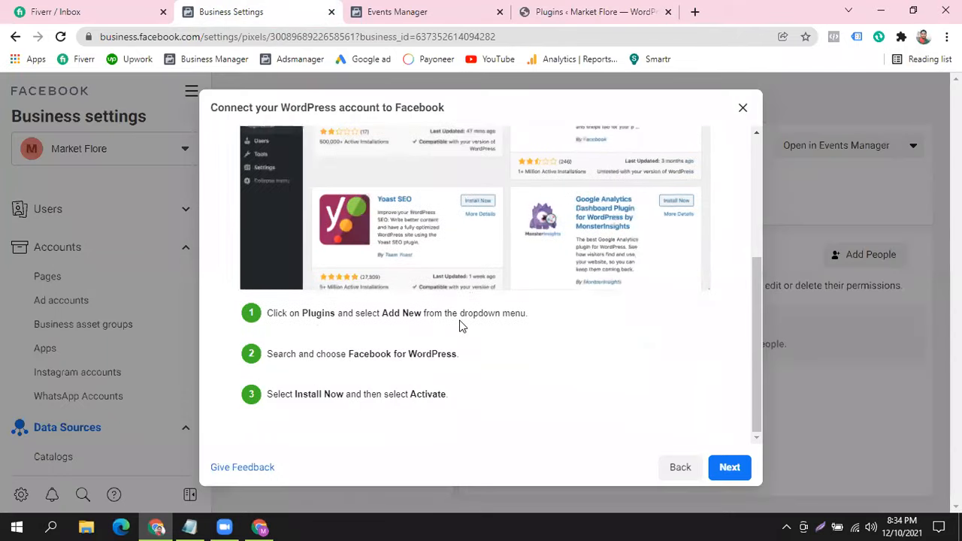
left_click(728, 467)
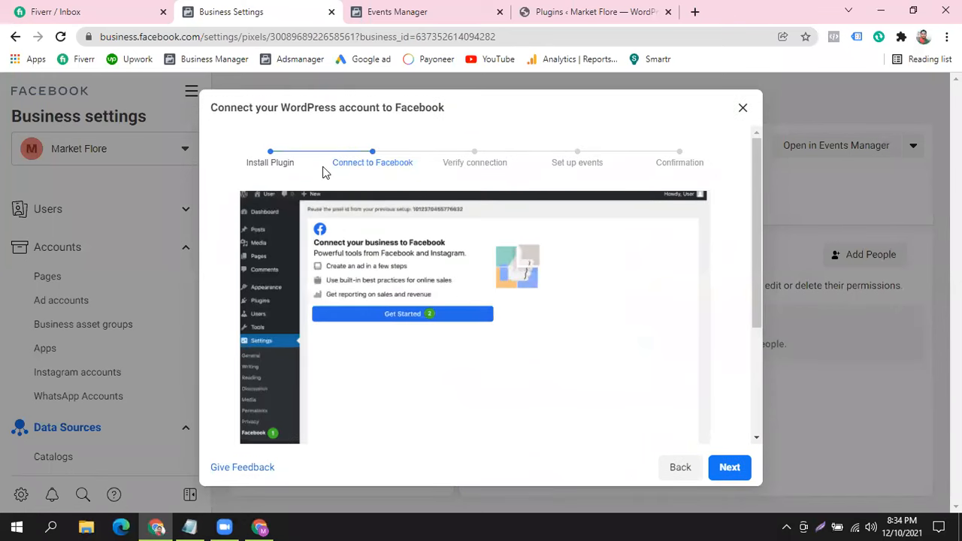
- Return to the WordPress admin, open the Facebook plugin's settings and start connecting the business to Facebook
left_click_drag(323, 166, 414, 168)
left_click(430, 172)
left_click(579, 14)
left_click(174, 282)
scroll(34, 368, "down", 5)
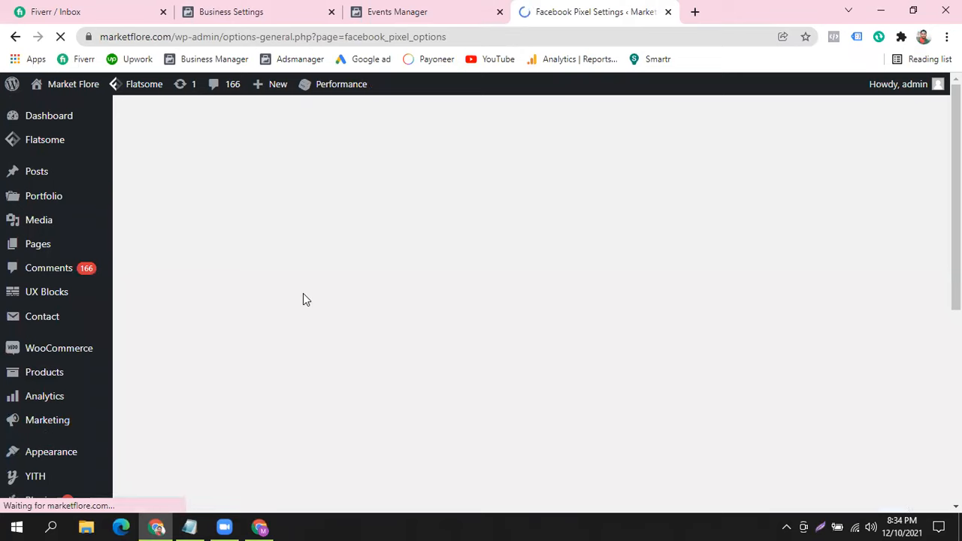
scroll(43, 351, "down", 5)
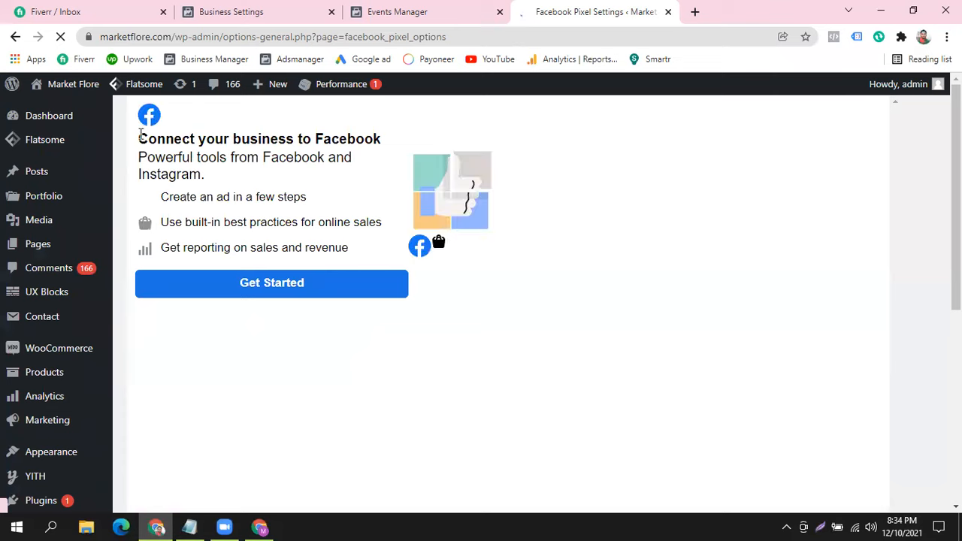
left_click_drag(138, 140, 408, 139)
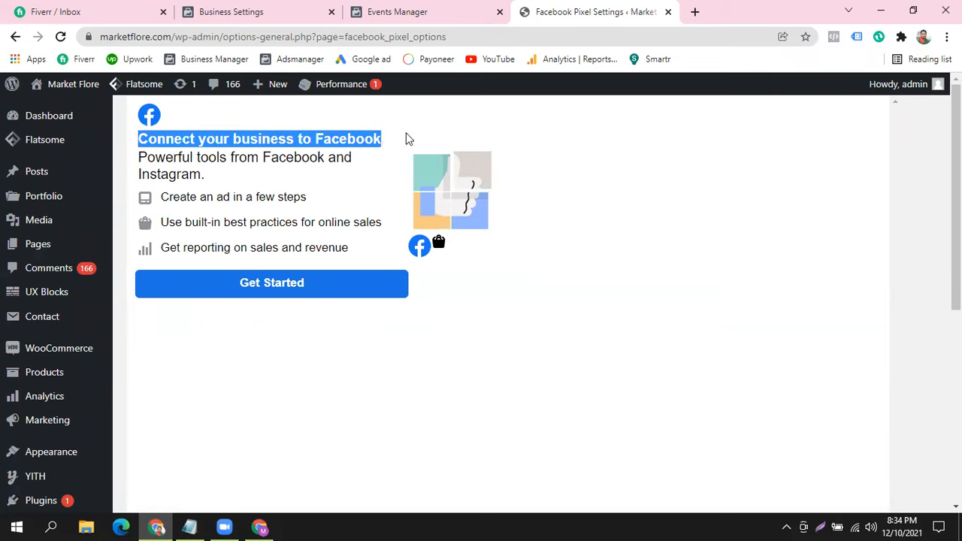
left_click(410, 138)
left_click(274, 292)
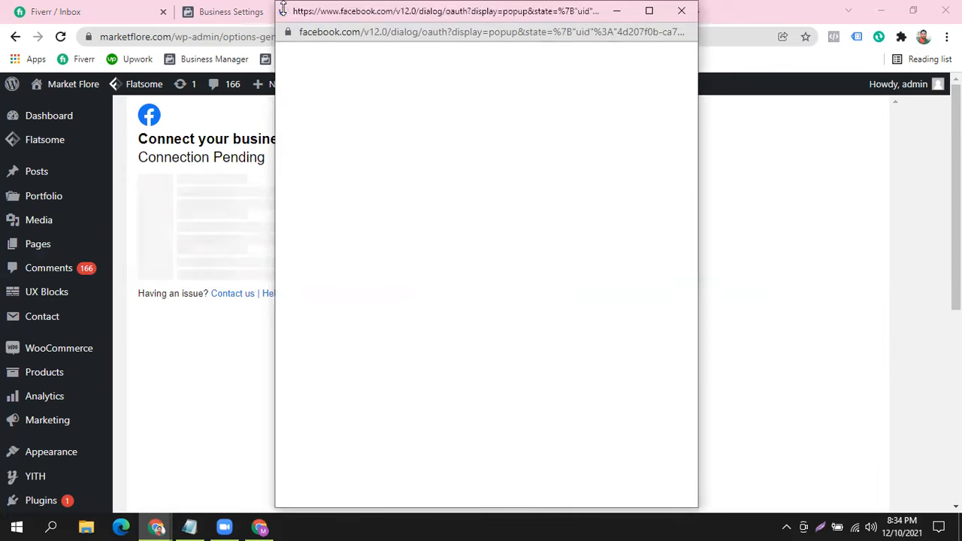
- Continue the Facebook login with the signed-in account and agree to connect WordPress App to Facebook
left_click_drag(272, 6, 321, 49)
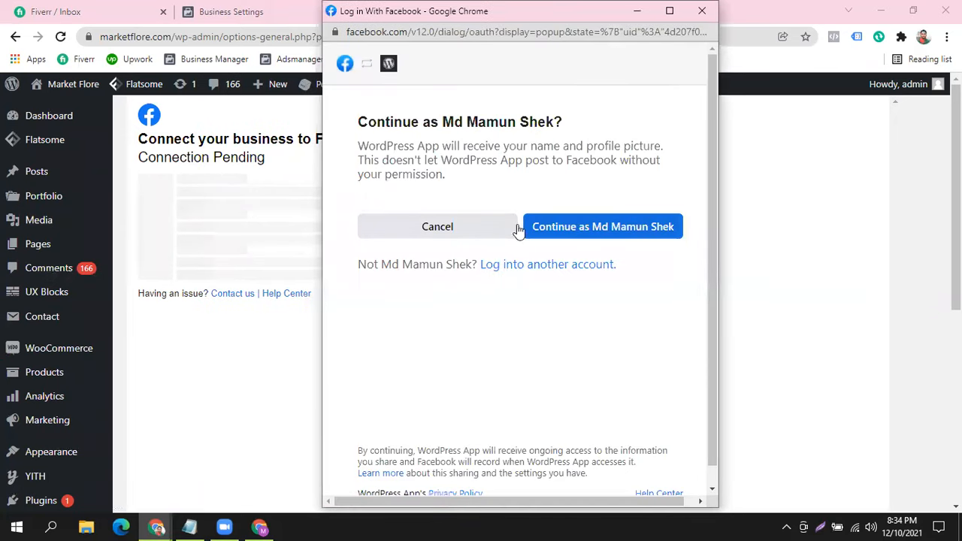
mouse_move(443, 124)
left_mouse_down()
mouse_move(576, 122)
mouse_move(445, 123)
left_mouse_up()
left_click(591, 125)
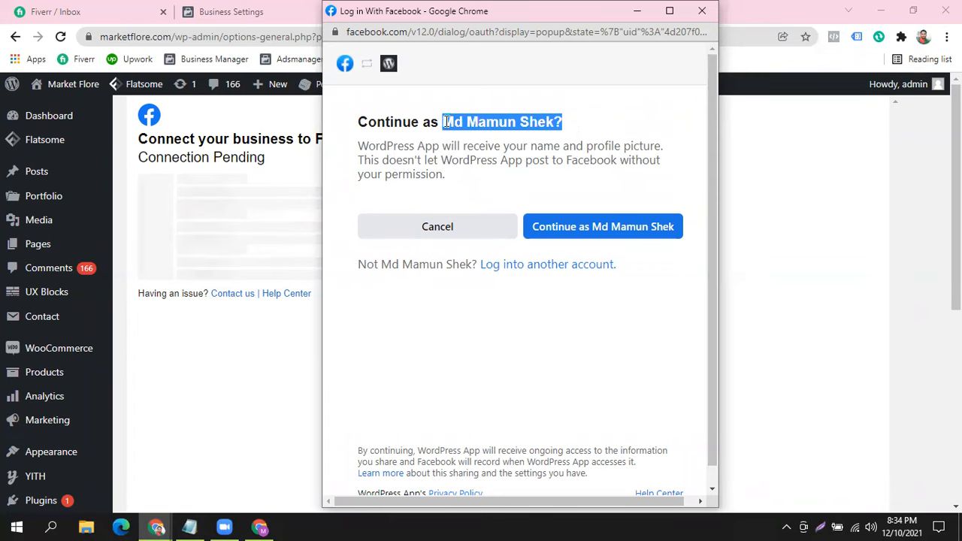
left_click(525, 118)
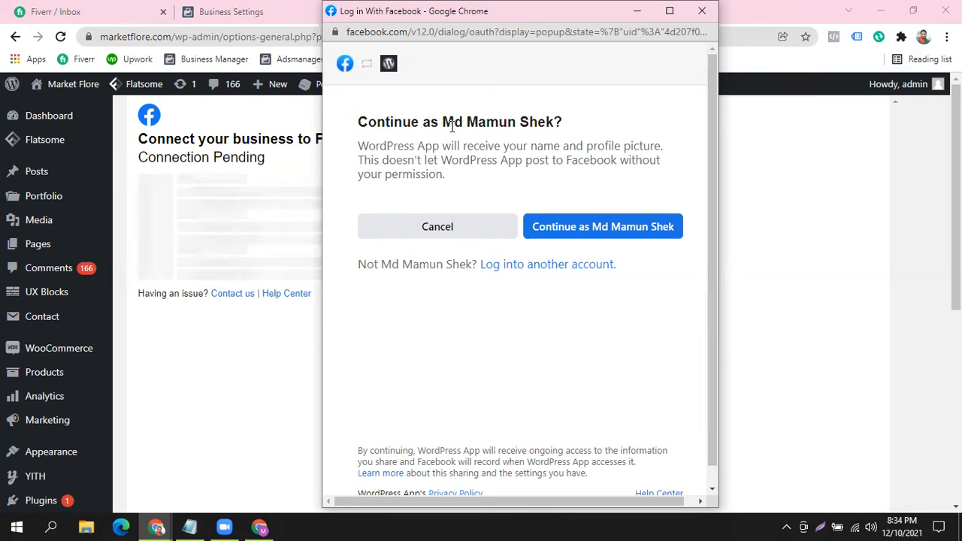
left_click_drag(443, 122, 572, 126)
left_click(625, 133)
left_click(597, 234)
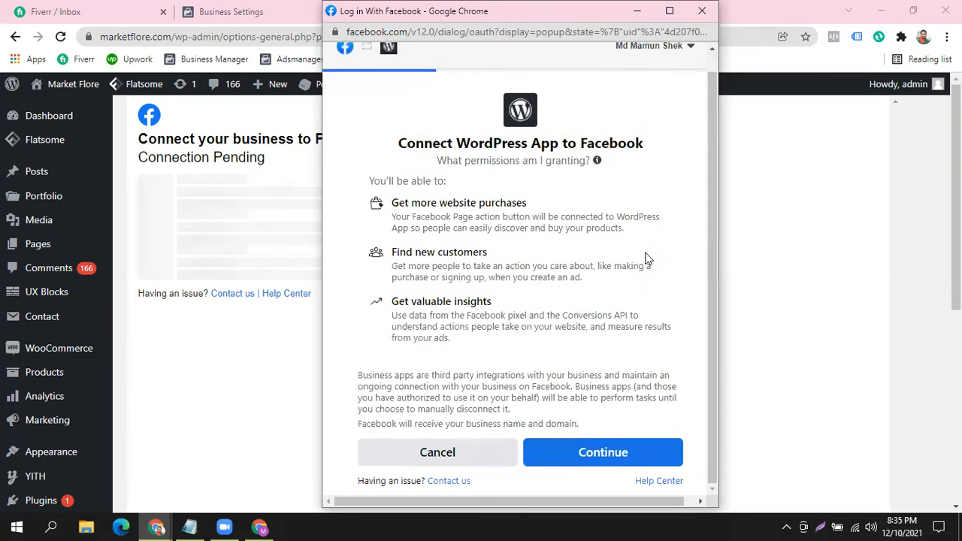
left_click(624, 460)
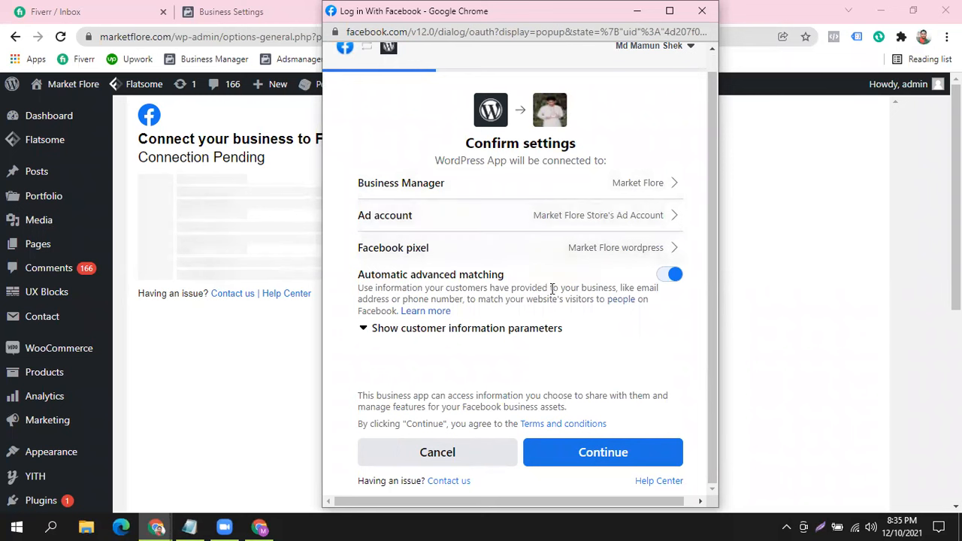
left_click(636, 191)
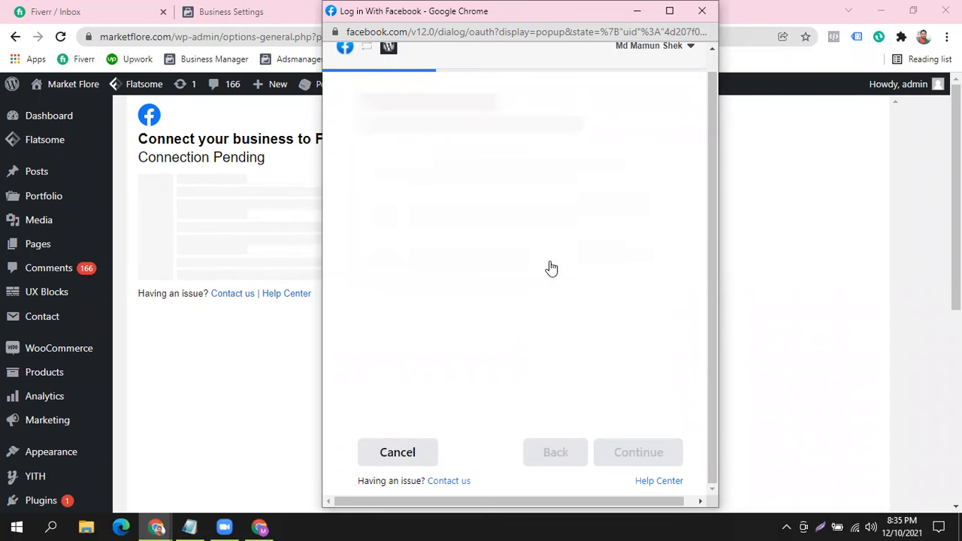
left_click(654, 457)
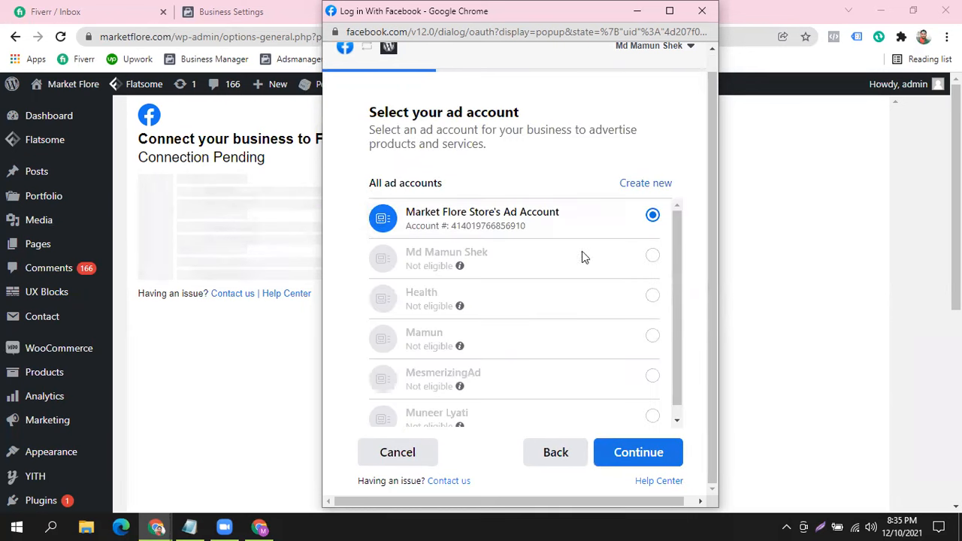
left_click(651, 458)
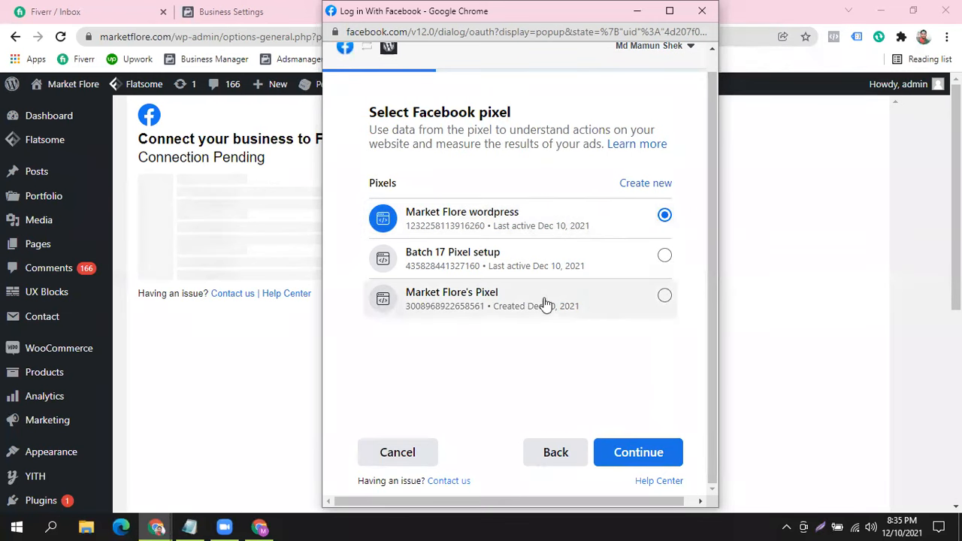
left_click(663, 300)
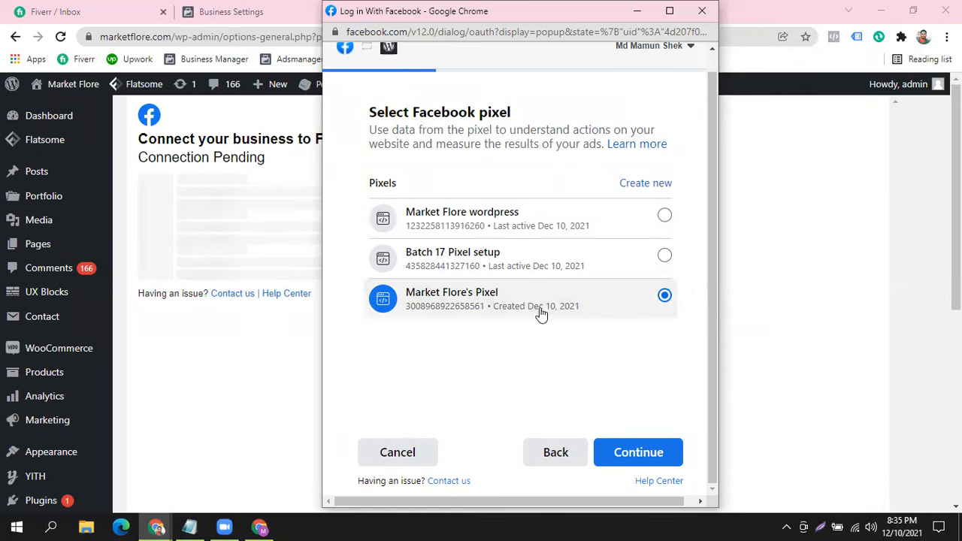
- Check the Connect to Facebook stage of the setup guide in Business Settings and return to the Facebook login window
left_click(222, 6)
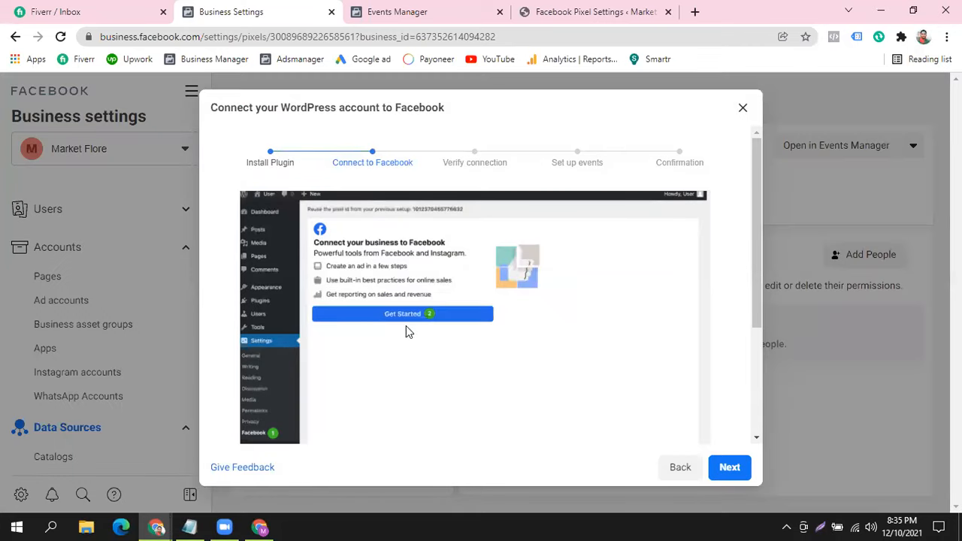
scroll(444, 319, "down", 3)
scroll(443, 320, "up", 4)
left_click(636, 13)
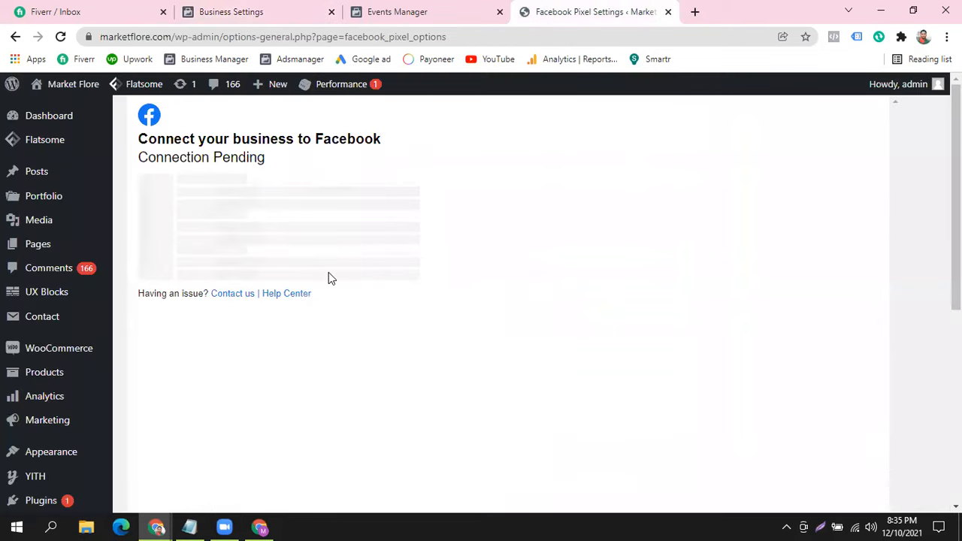
mouse_move(164, 525)
left_click(230, 457)
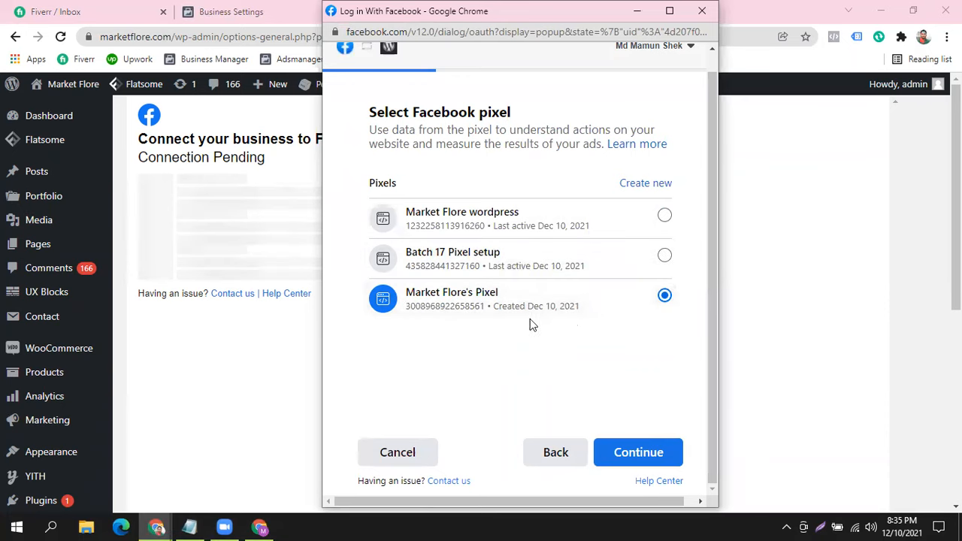
left_click(630, 454)
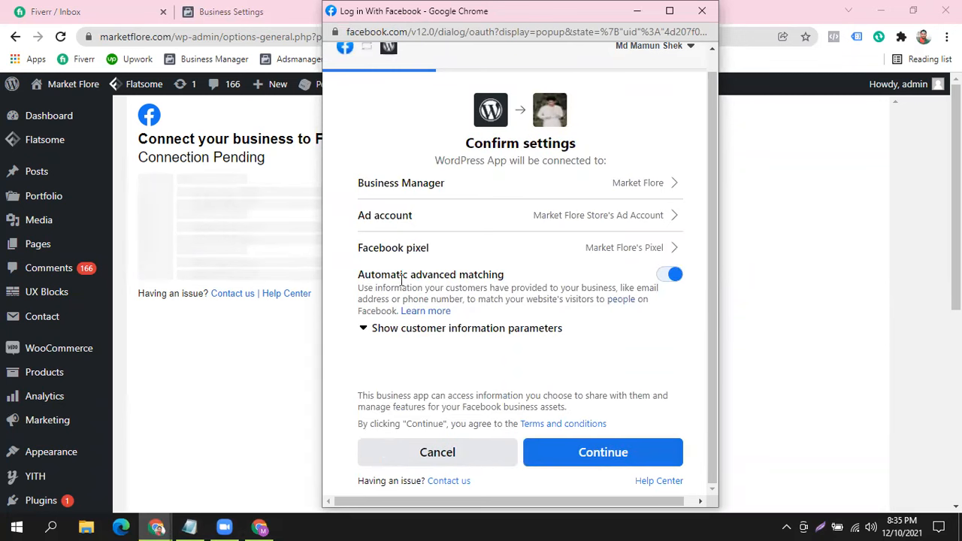
left_click_drag(429, 275, 504, 274)
left_click(614, 255)
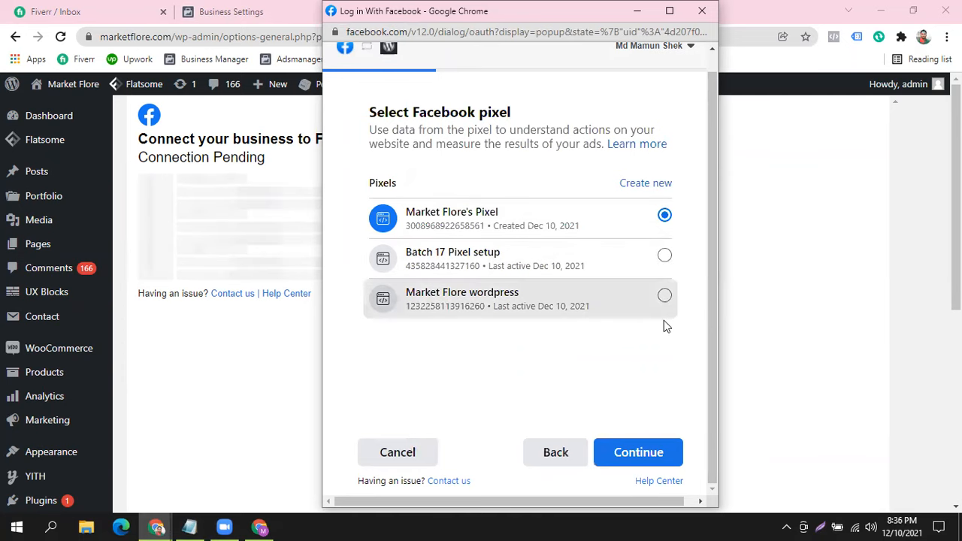
left_click(639, 453)
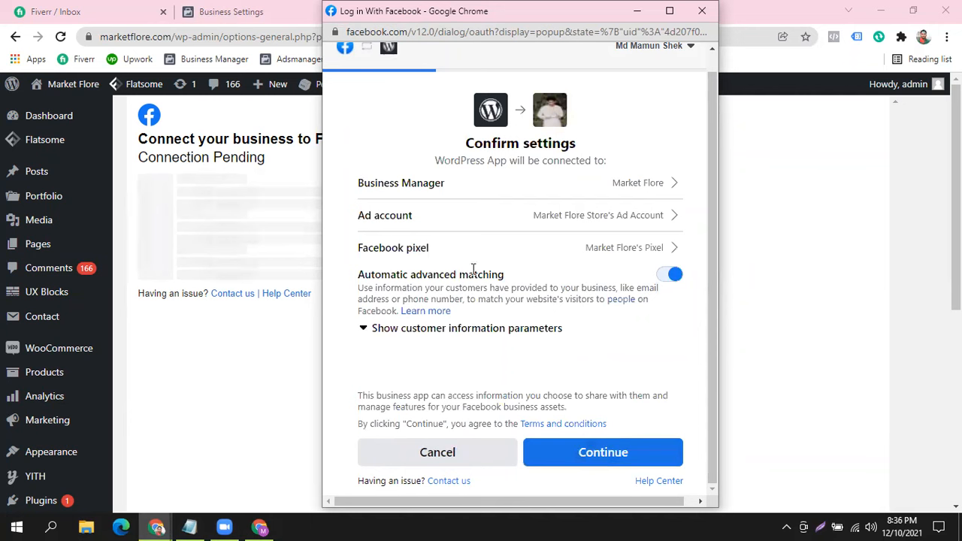
left_click(366, 329)
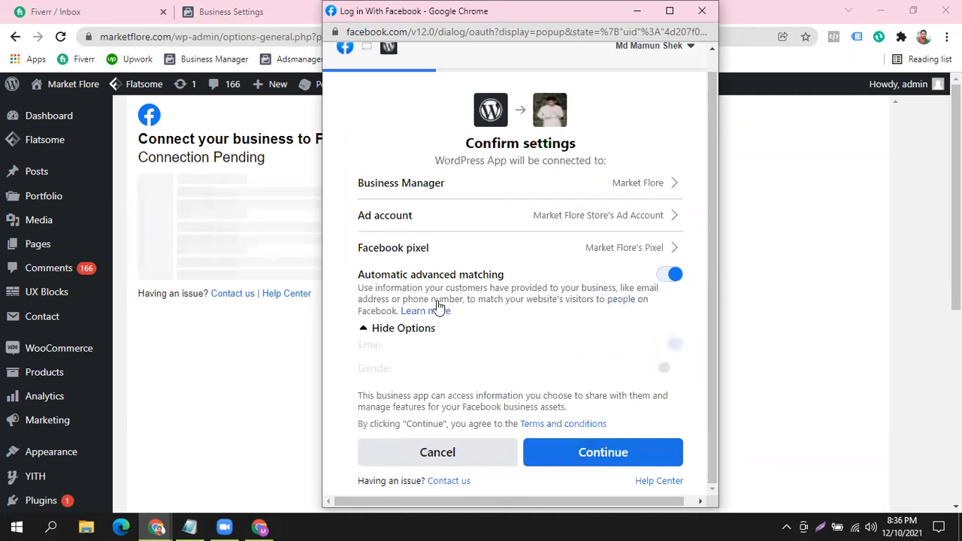
scroll(465, 286, "down", 1)
scroll(464, 284, "down", 3)
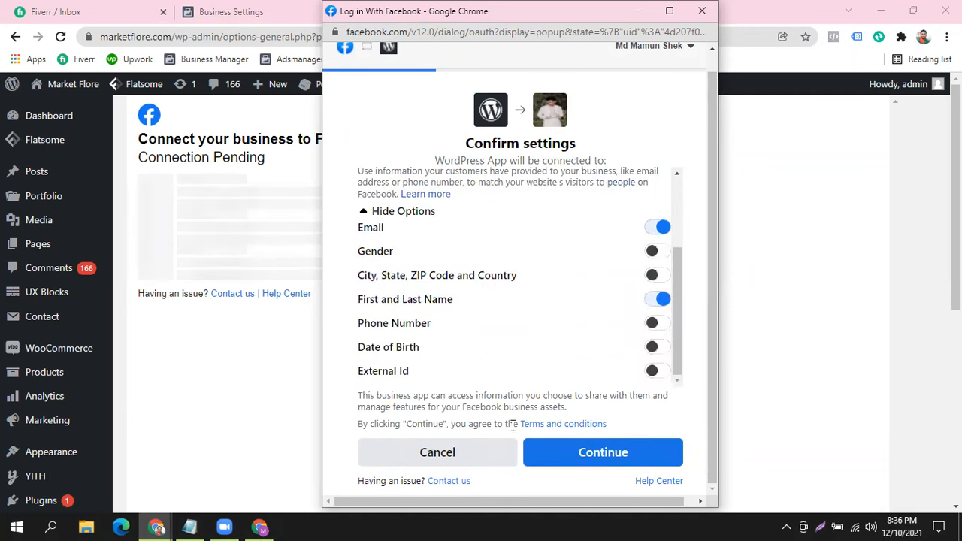
- Accept the connection settings and grant WordPress App access to manage ads, the Market Flore business and the business extension
left_click(624, 453)
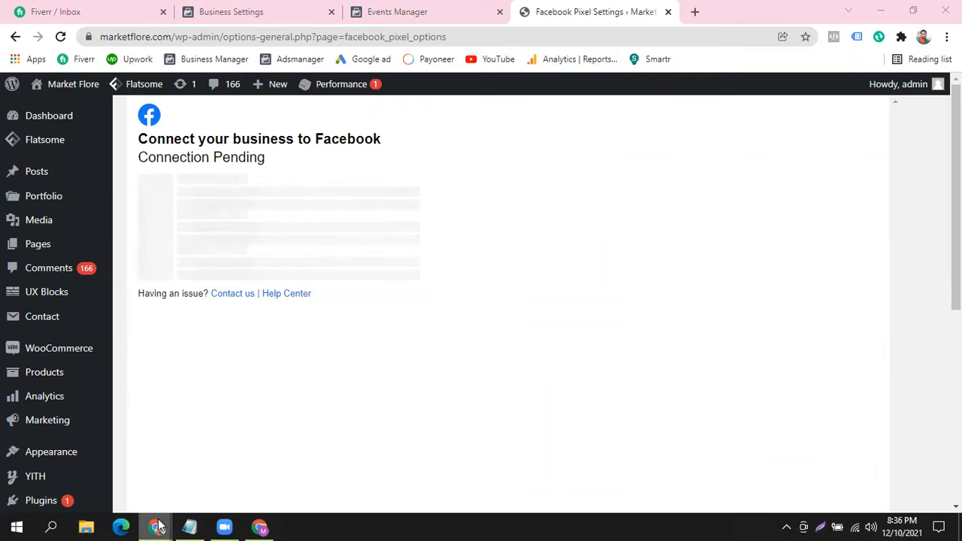
mouse_move(158, 526)
left_click(230, 481)
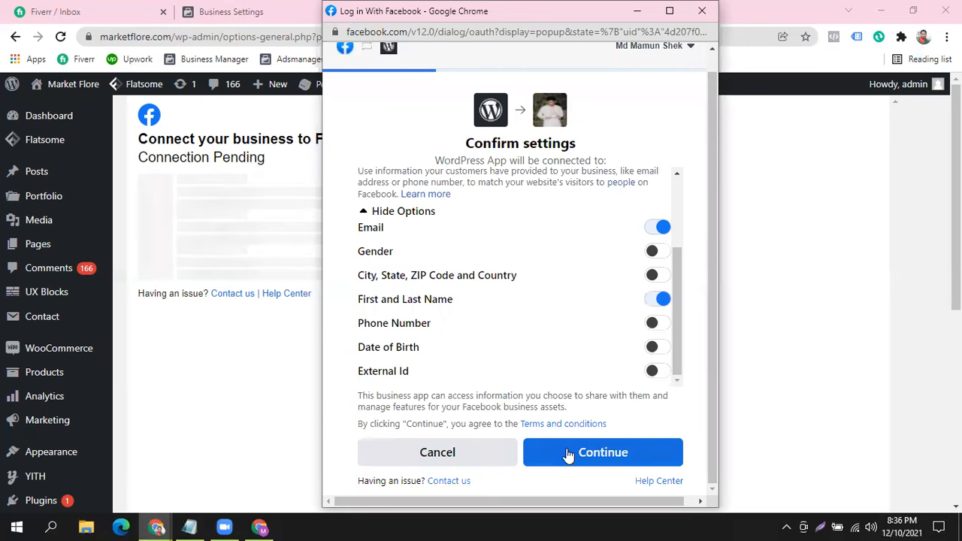
left_click(613, 458)
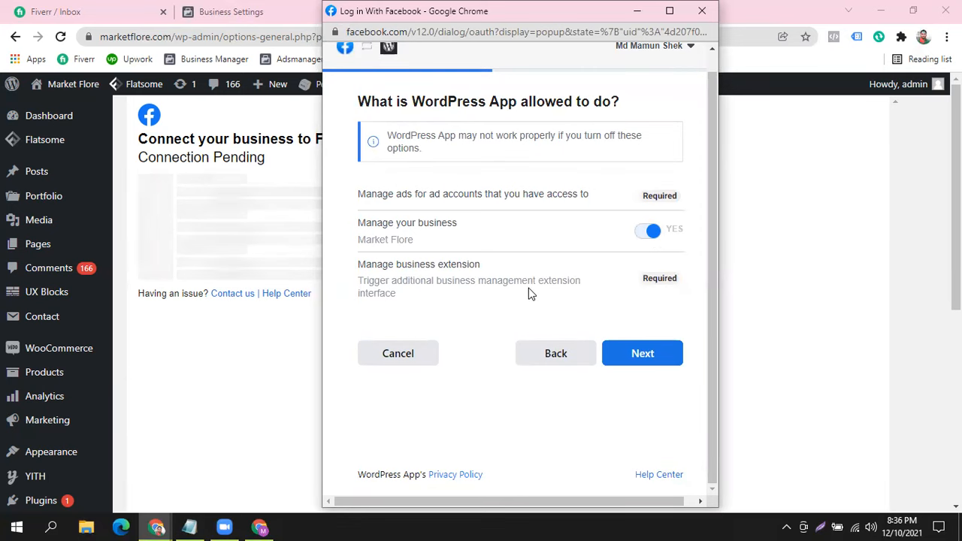
scroll(529, 290, "up", 1)
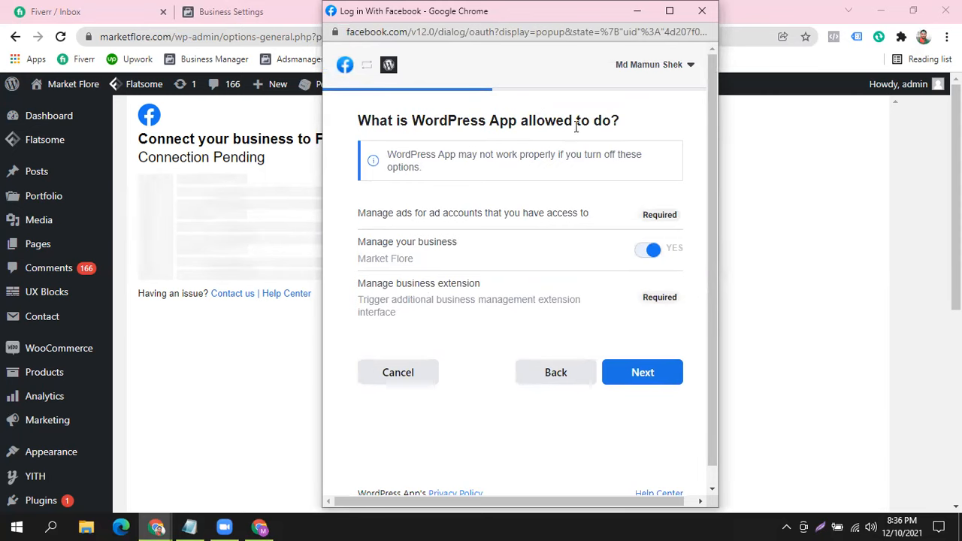
left_click(651, 374)
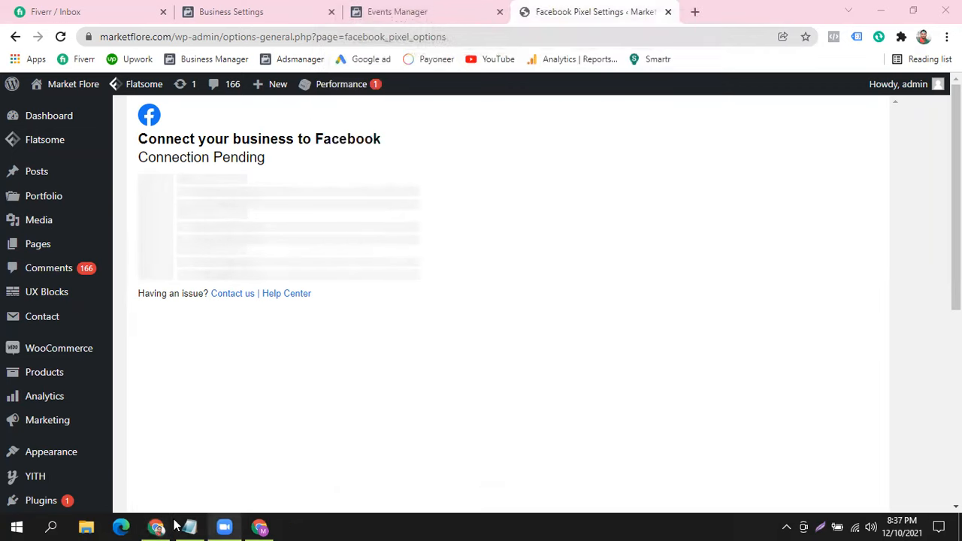
- Go back to the setup guide in Business Settings and advance to the Verify connection stage
left_click(299, 9)
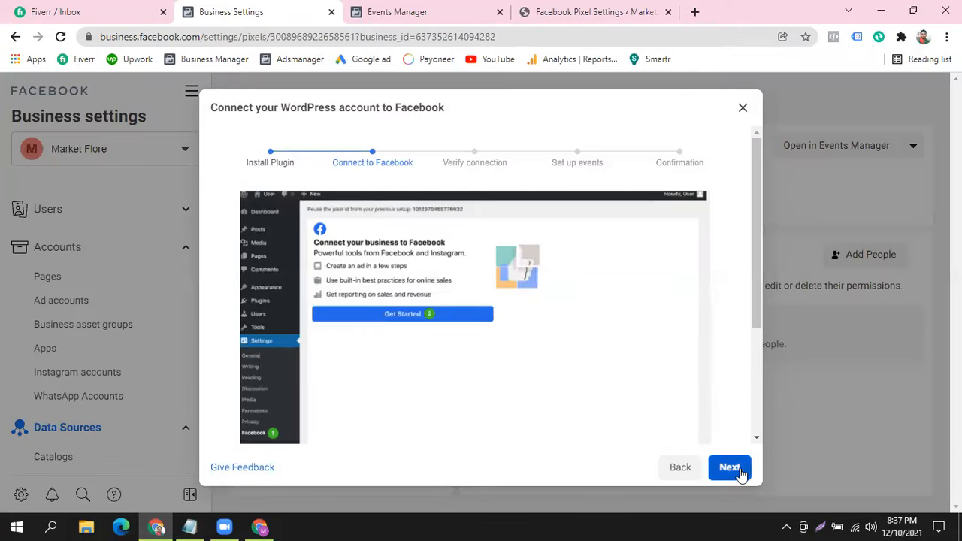
left_click(729, 468)
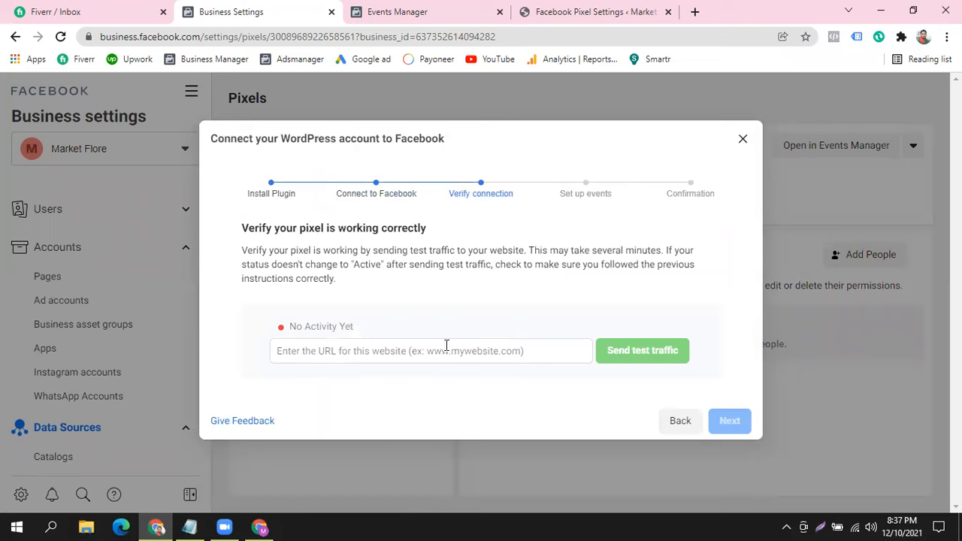
left_click(429, 352)
left_click(450, 294)
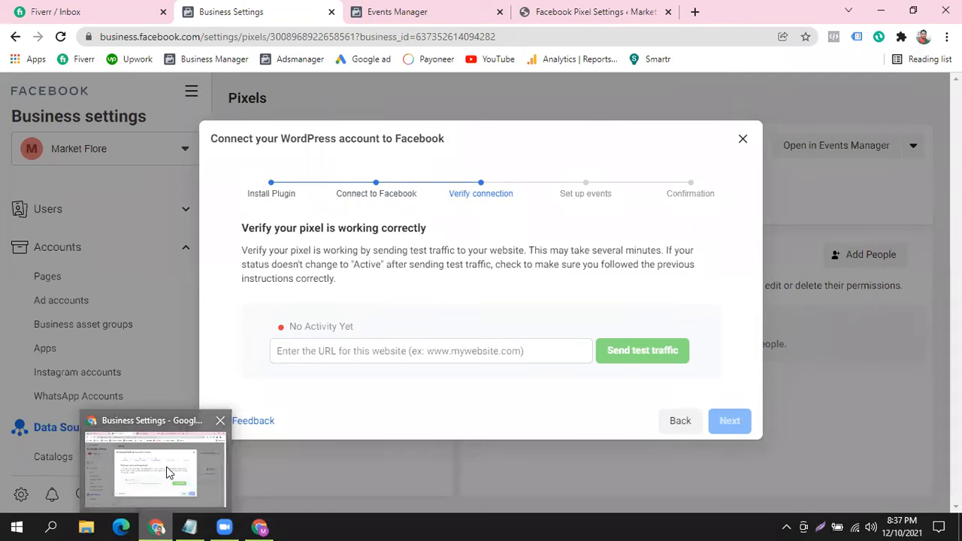
- On the WordPress Facebook Pixel settings page, agree to share the token with marketflore.com and confirm the connection
left_click(631, 7)
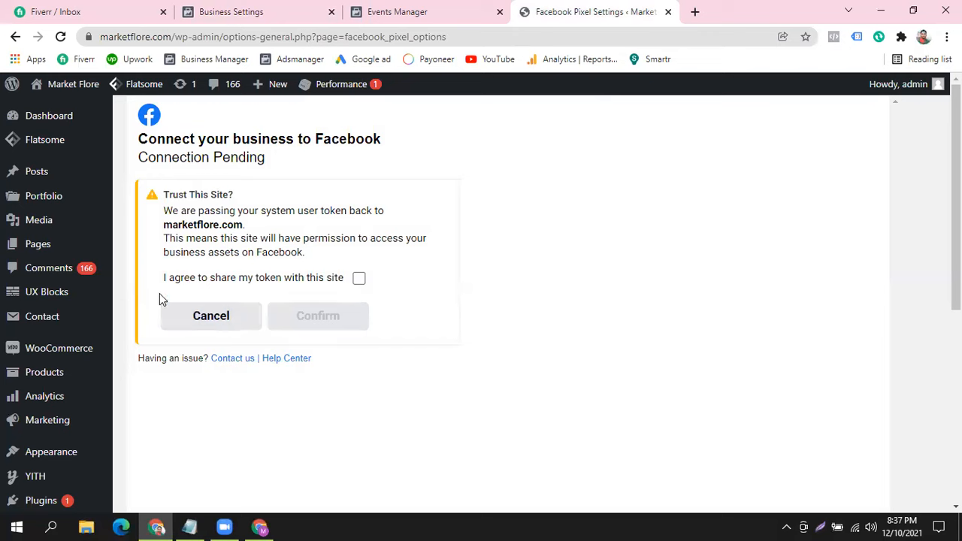
left_click_drag(162, 278, 354, 279)
left_click(388, 284)
left_click(360, 278)
left_click(329, 320)
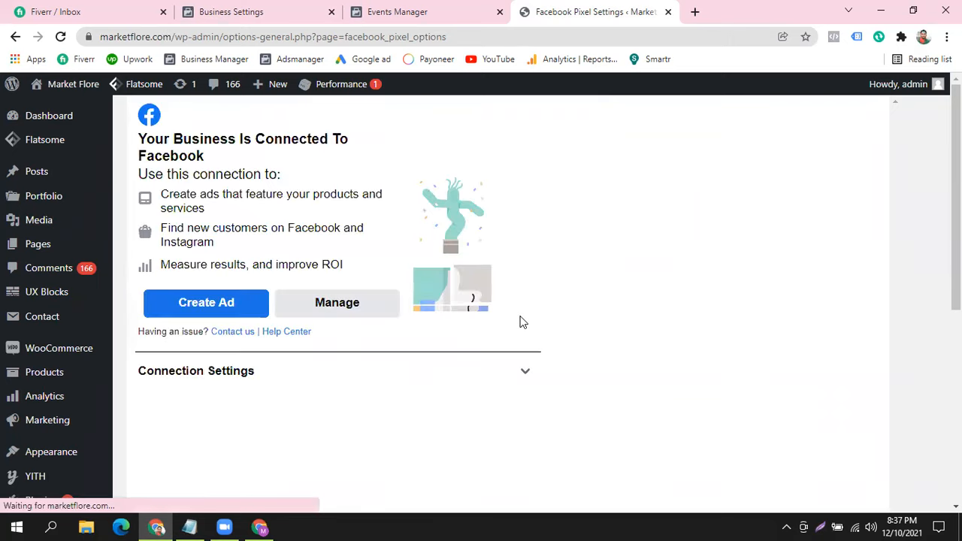
- Expand the plugin's Connection Settings and read the Delete Connection option and its description
left_click_drag(142, 174, 448, 177)
left_click(448, 177)
left_click(525, 374)
scroll(661, 301, "down", 2)
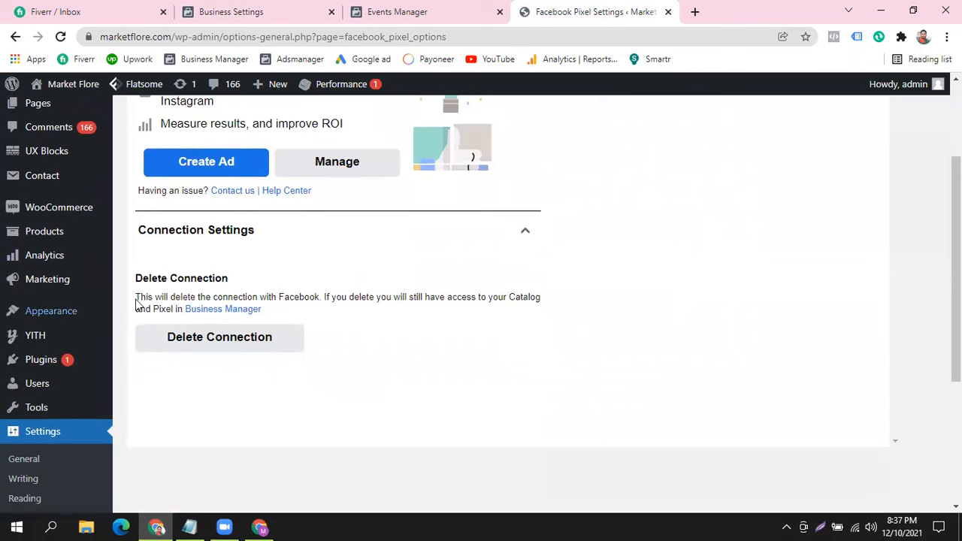
left_click_drag(135, 297, 322, 294)
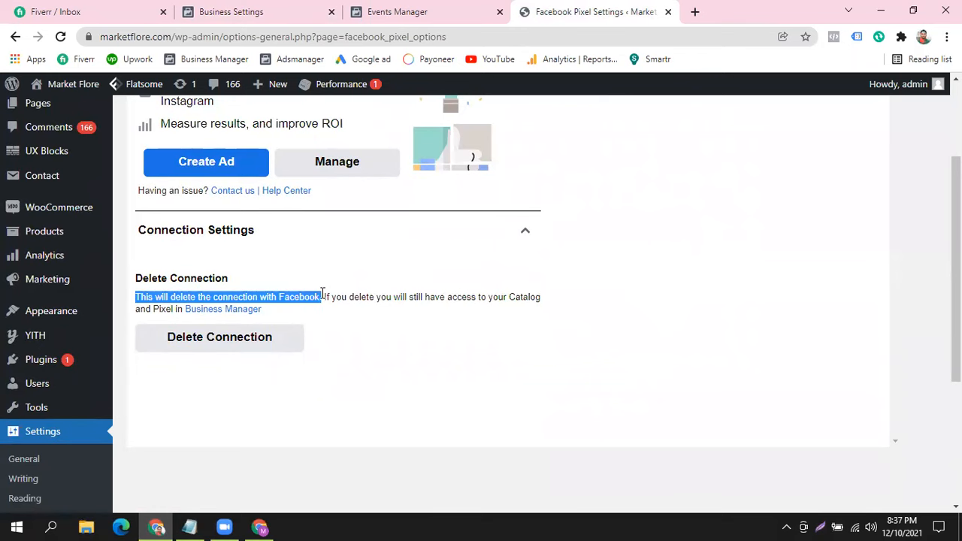
left_click(573, 325)
scroll(296, 361, "down", 1)
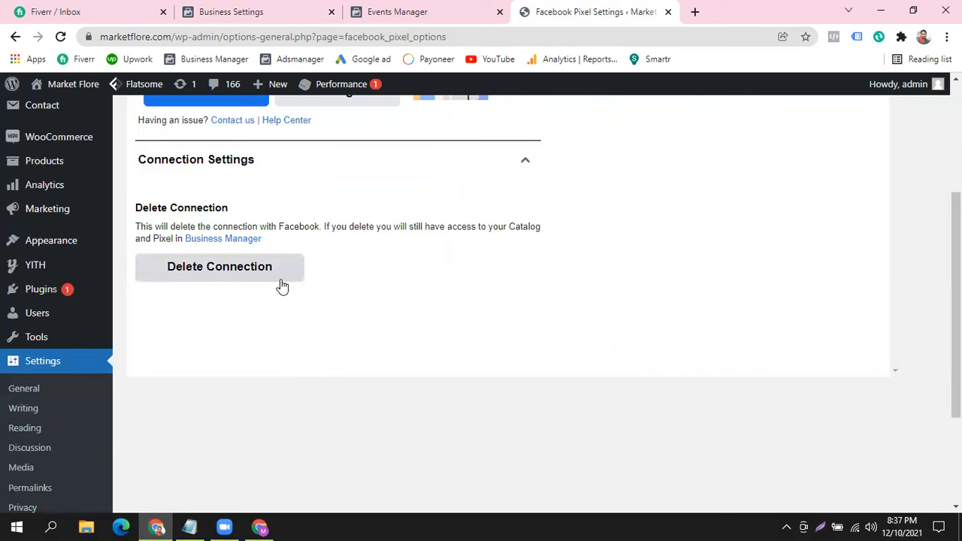
scroll(451, 342, "up", 3)
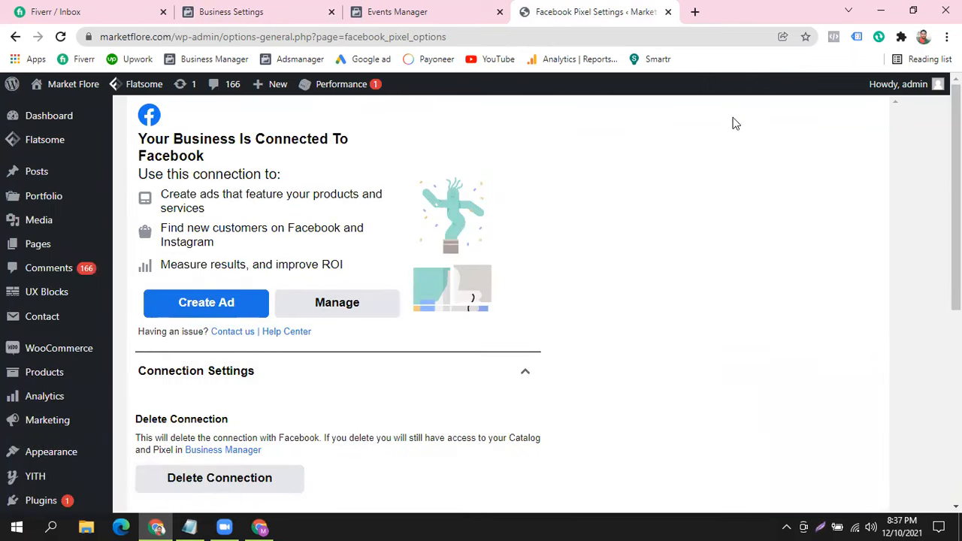
- Inspect marketflore.com with Facebook Pixel Helper in the other Chrome window, reload and recheck it, and close that window
left_click(269, 526)
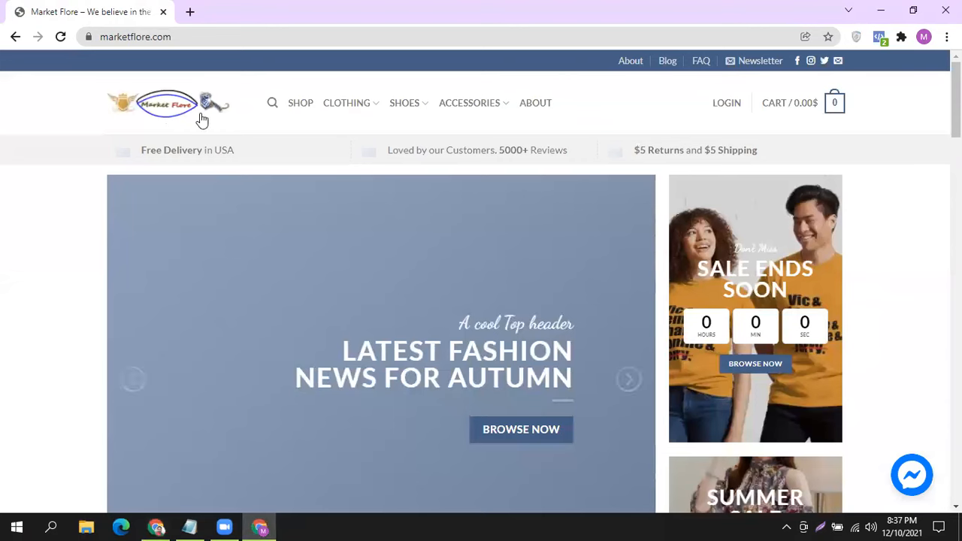
left_click(879, 38)
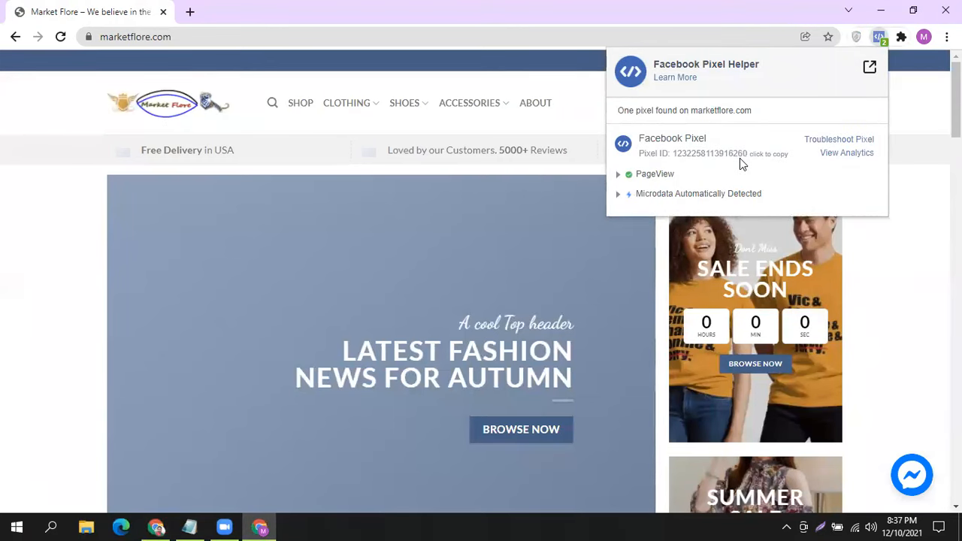
left_click(61, 37)
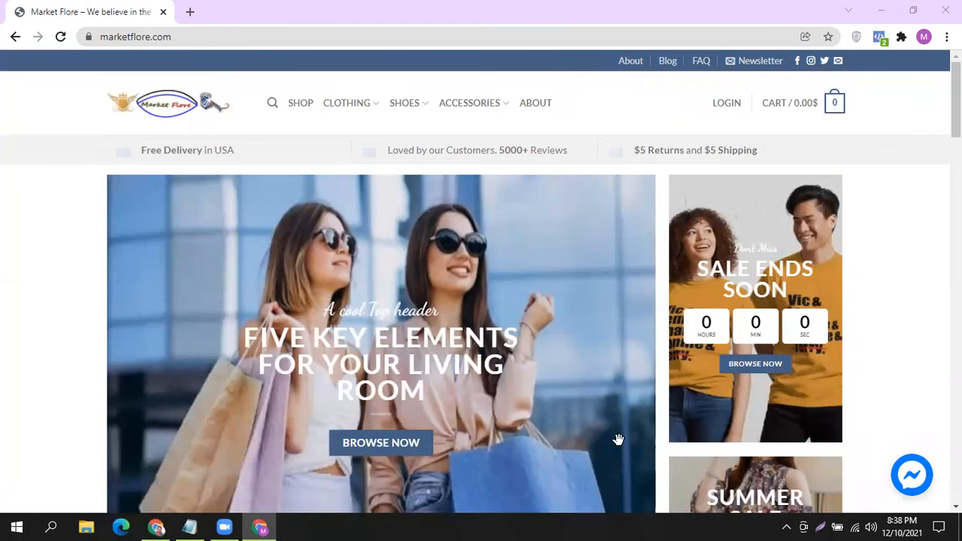
left_click(879, 36)
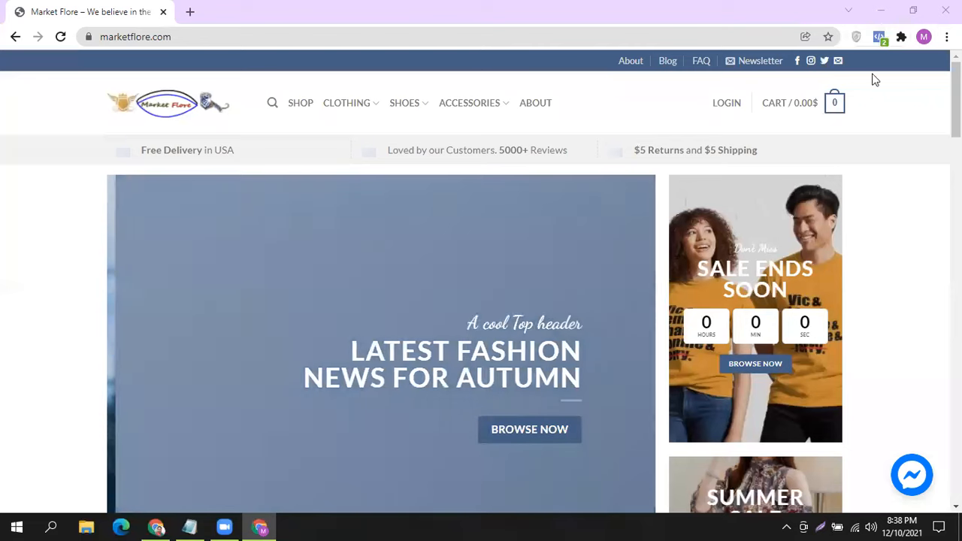
left_click(915, 276)
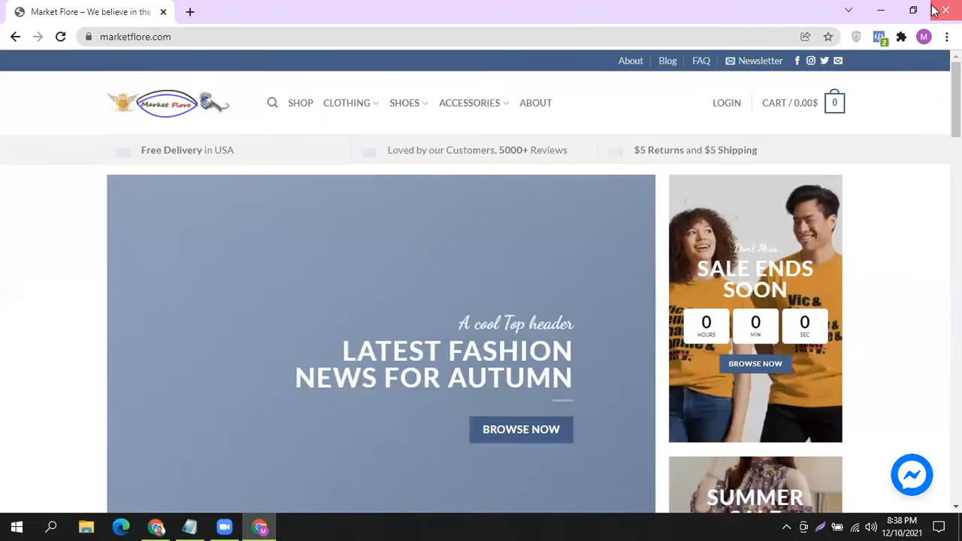
left_click(945, 10)
- In the Business Settings pixel verification dialog, enter marketflore.com as the website URL and send test traffic
left_click(393, 12)
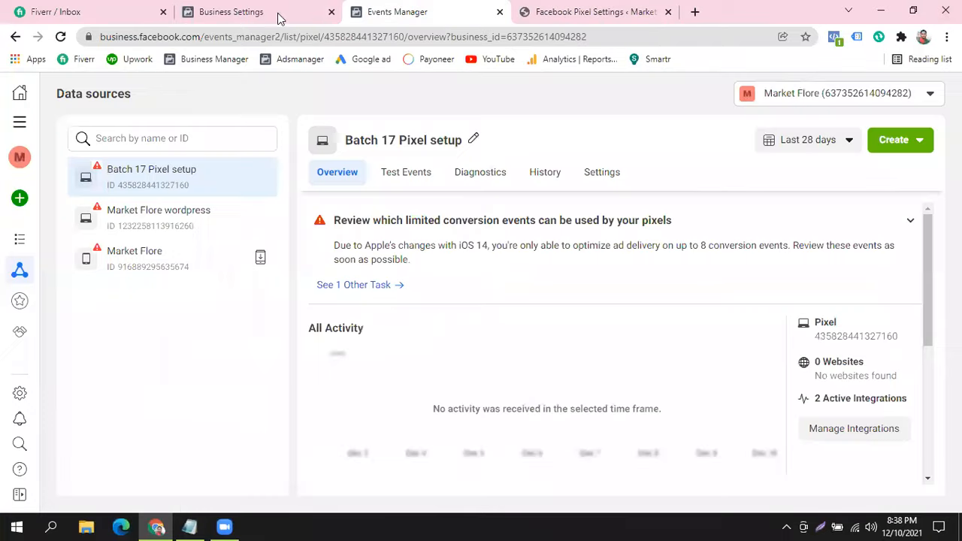
left_click(278, 15)
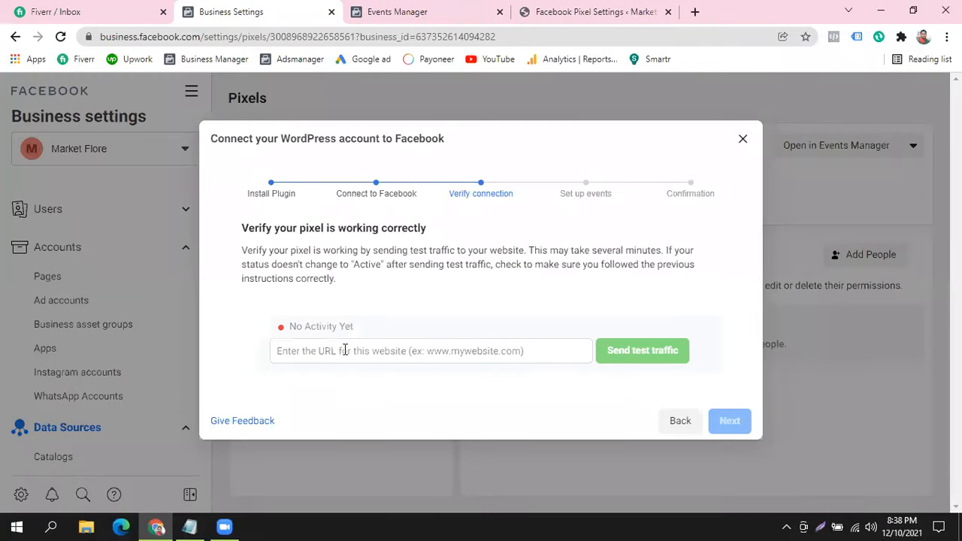
left_click(346, 351)
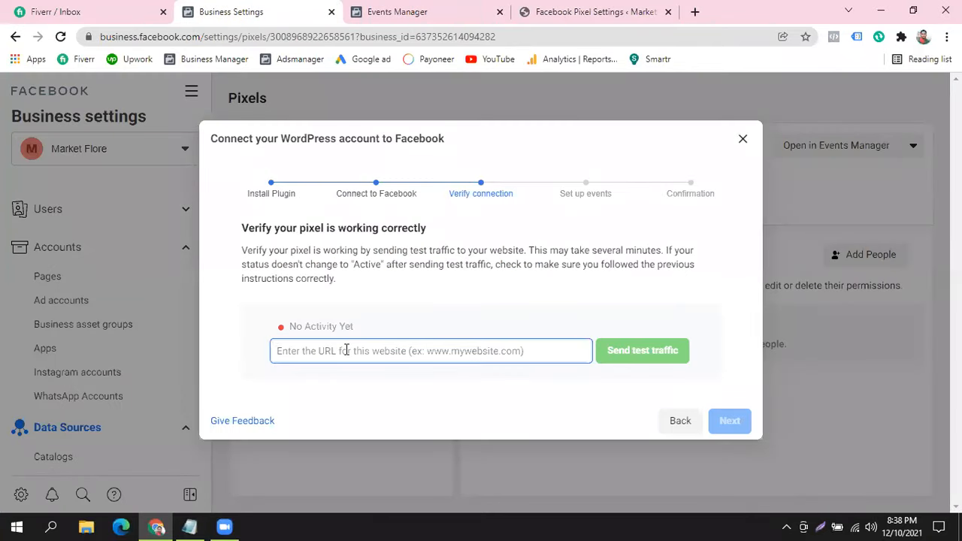
type("marketflore.com")
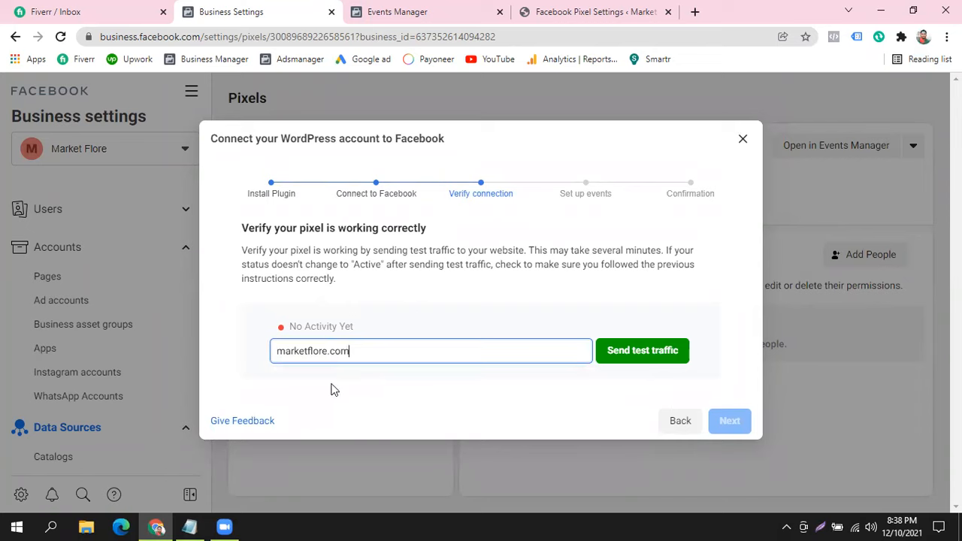
left_click(657, 352)
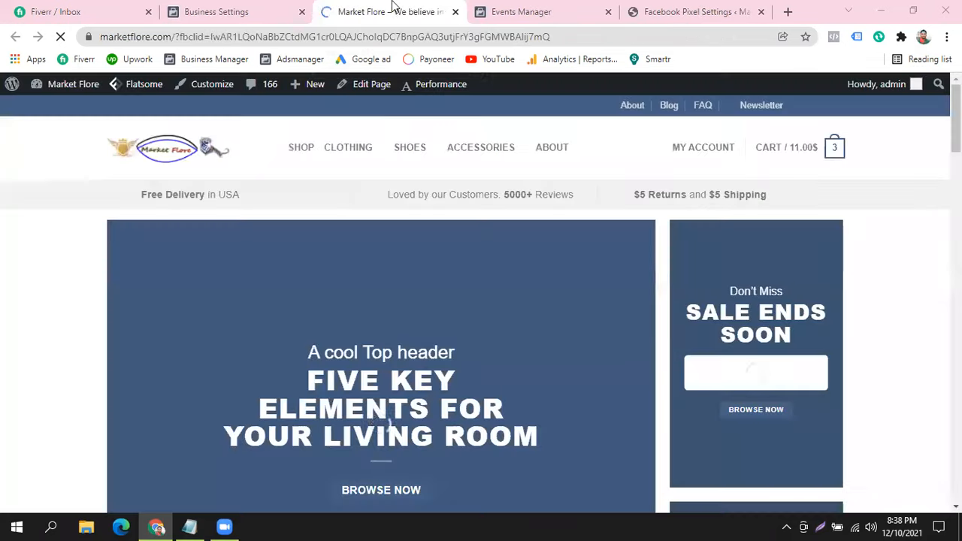
- Look through the opened store homepage and check the pixel's activity status in the verification dialog
left_click(279, 13)
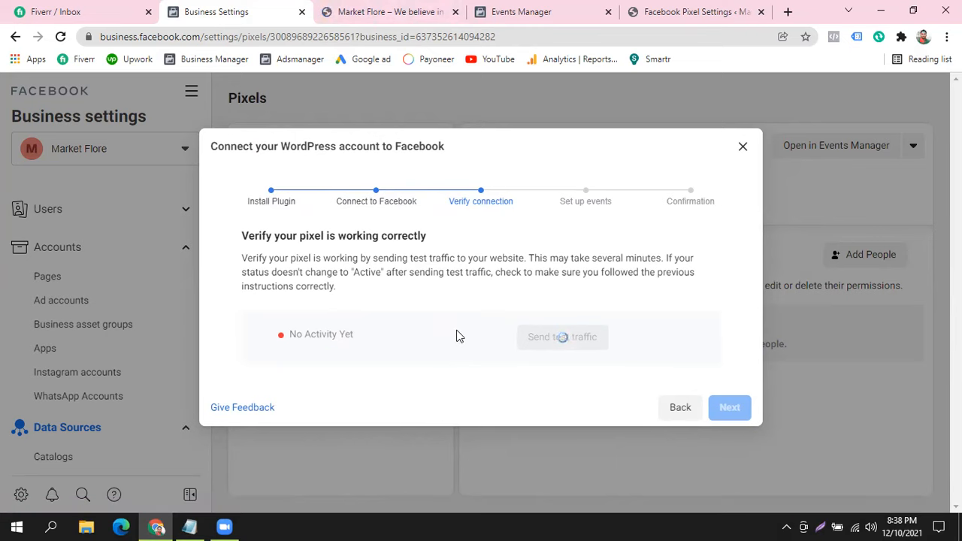
left_click(383, 12)
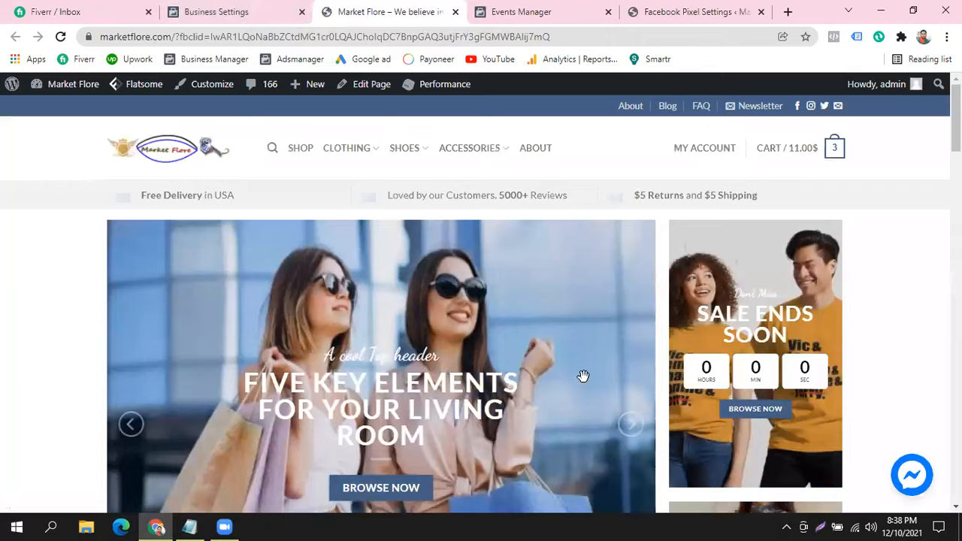
scroll(583, 376, "down", 10)
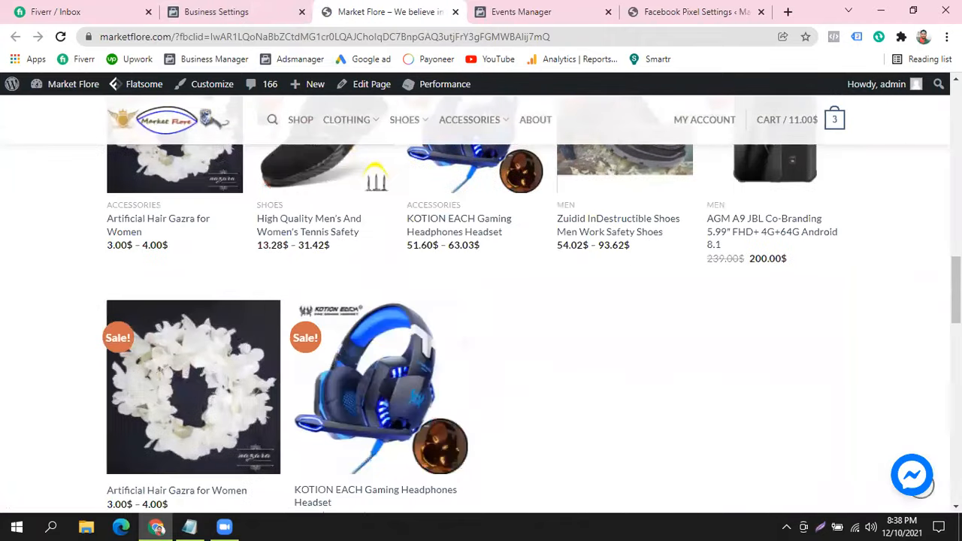
scroll(584, 376, "down", 10)
left_click(212, 13)
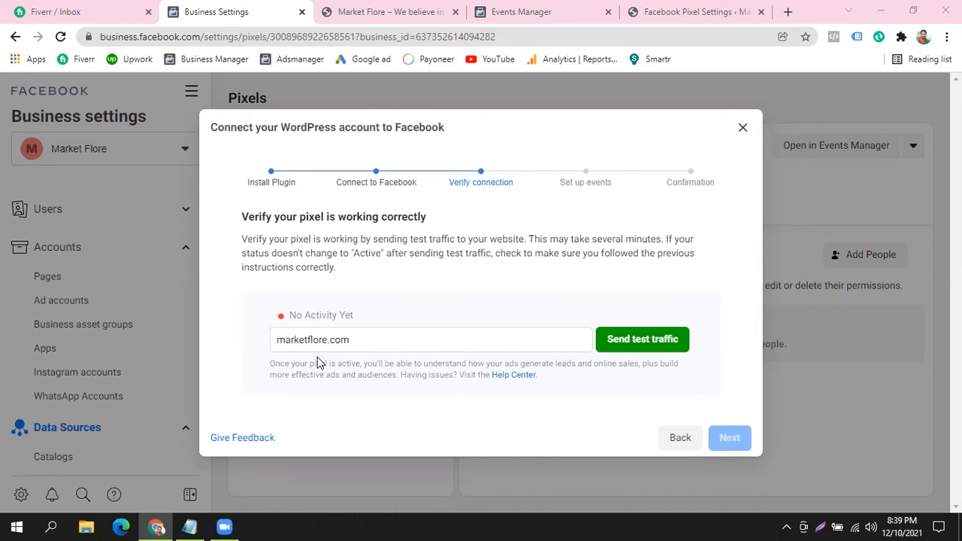
left_click(384, 11)
left_click(140, 36)
left_click(173, 37)
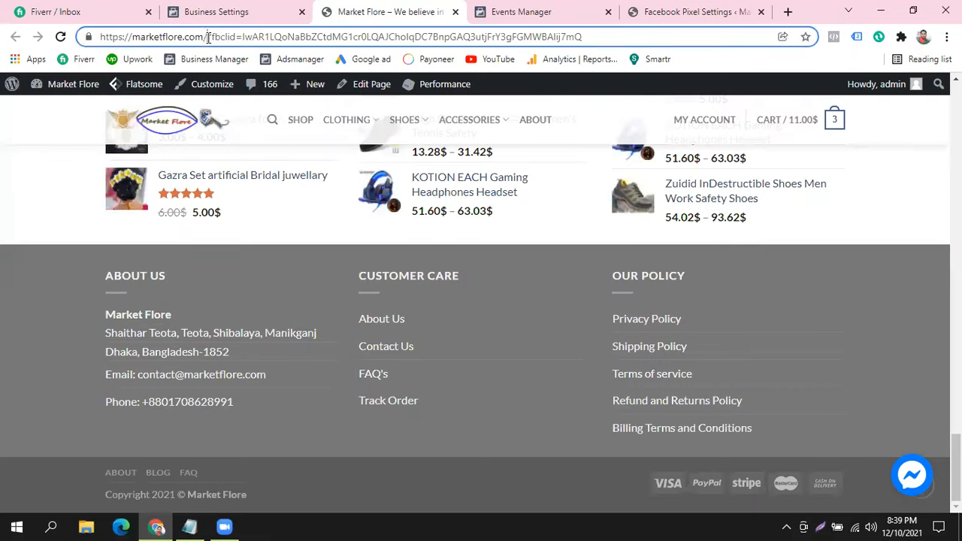
left_click_drag(208, 37, 100, 36)
right_click(148, 36)
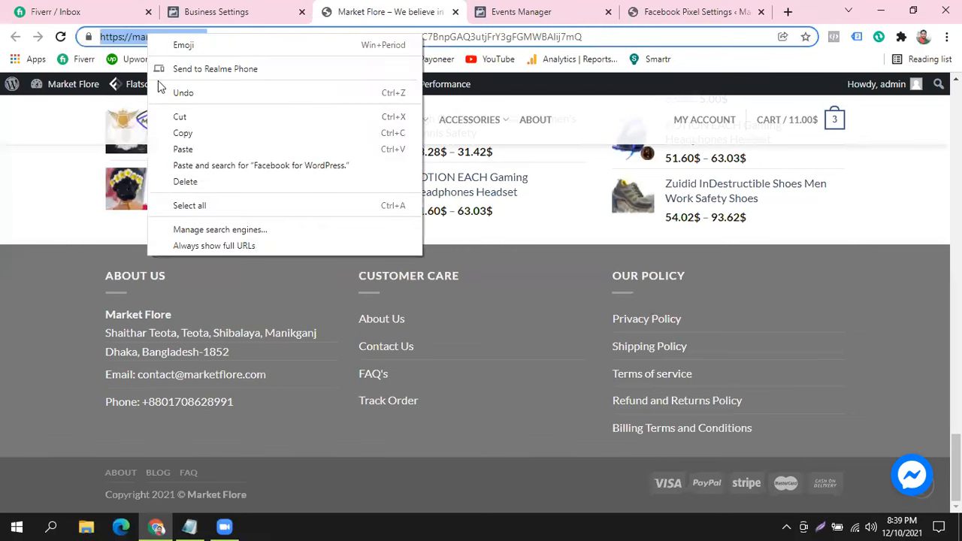
left_click(203, 134)
left_click(239, 12)
left_click_drag(384, 343, 189, 331)
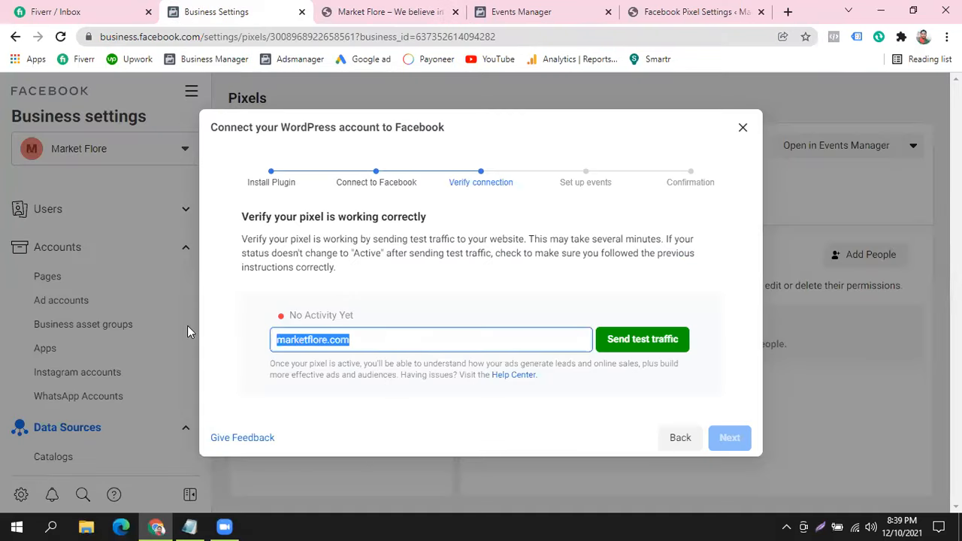
key("ctrl+v")
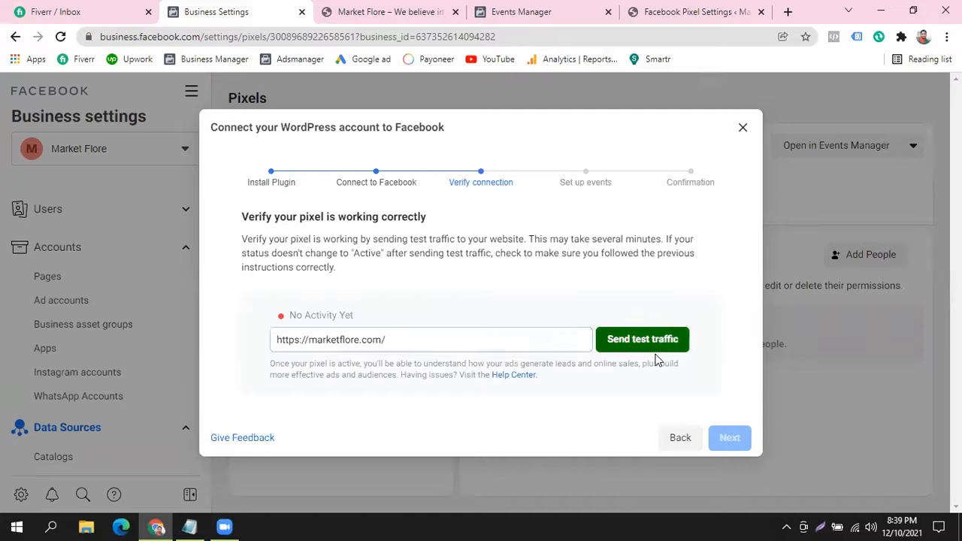
left_click(651, 345)
- Review the connection status on the WordPress pixel settings page and check the store page and the verification dialog
left_click(507, 12)
left_click(572, 10)
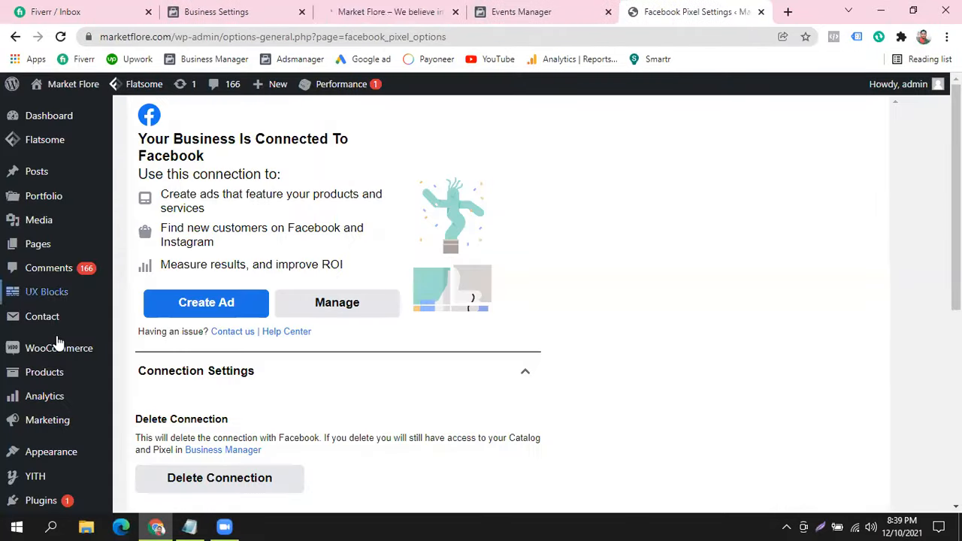
left_click_drag(138, 138, 328, 164)
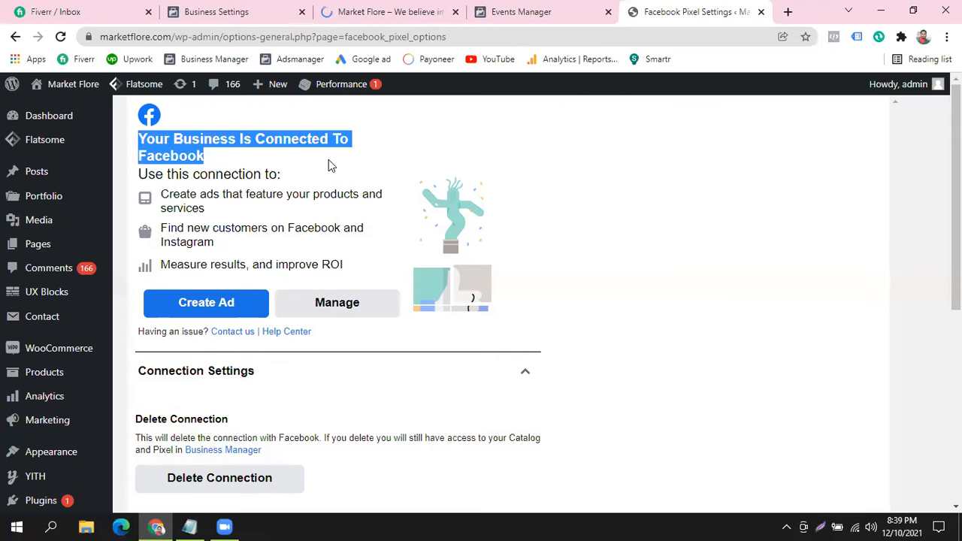
left_click(364, 12)
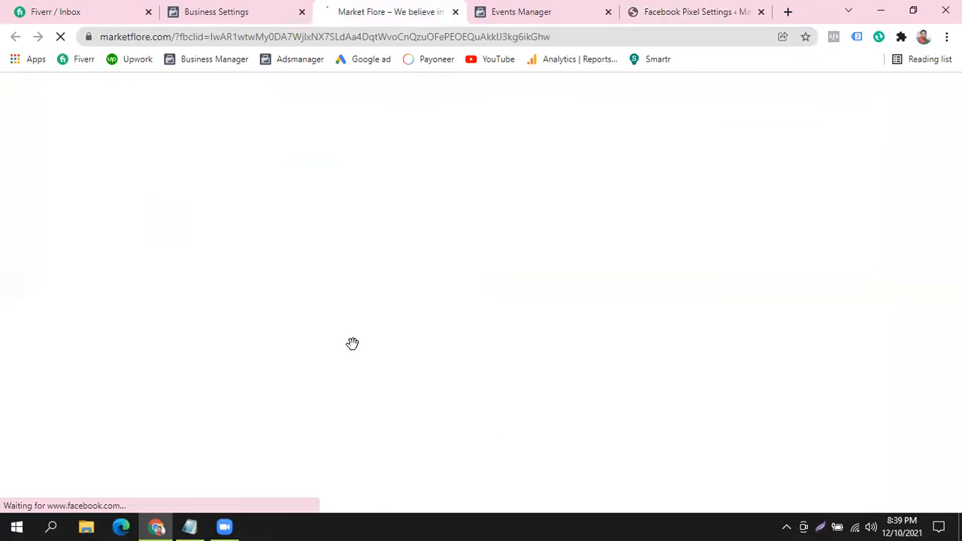
left_click(253, 10)
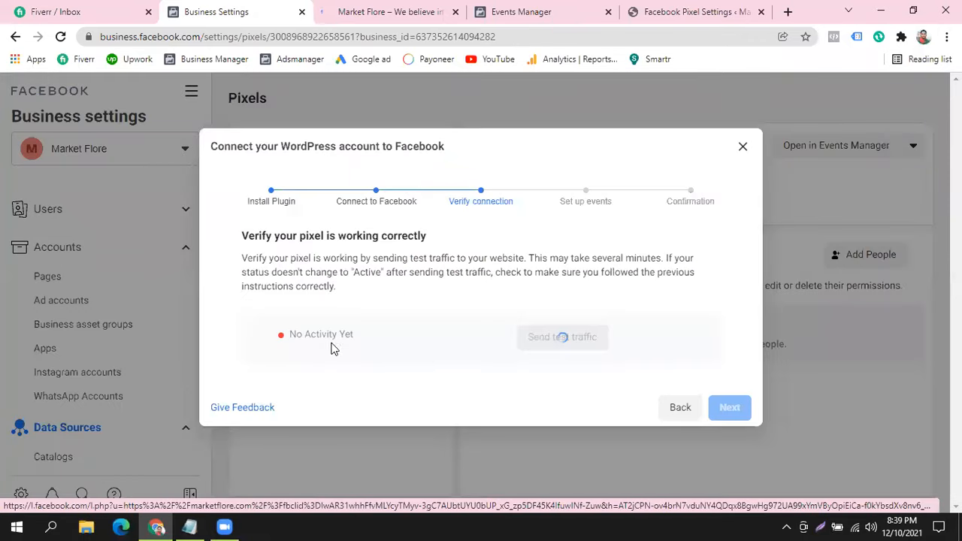
left_click(692, 12)
scroll(225, 338, "down", 2)
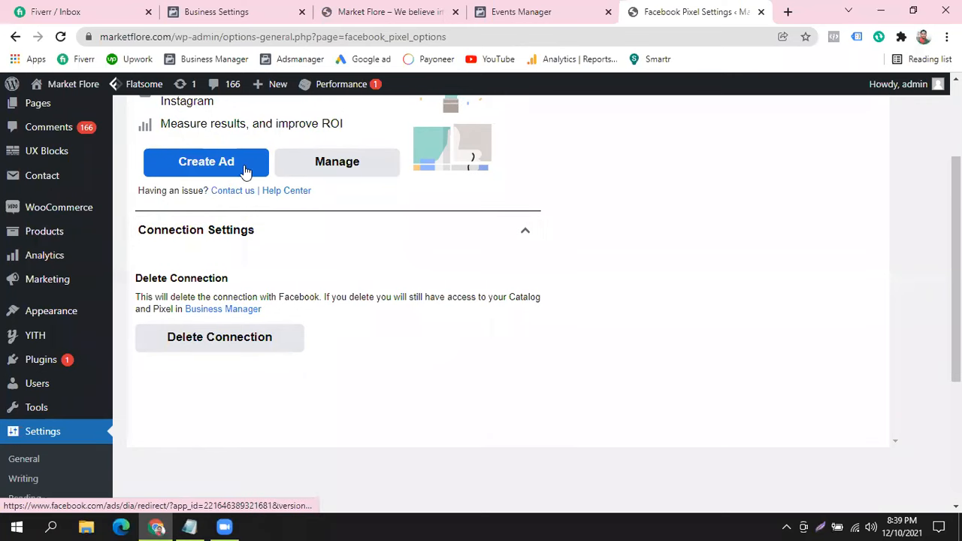
scroll(453, 251, "up", 2)
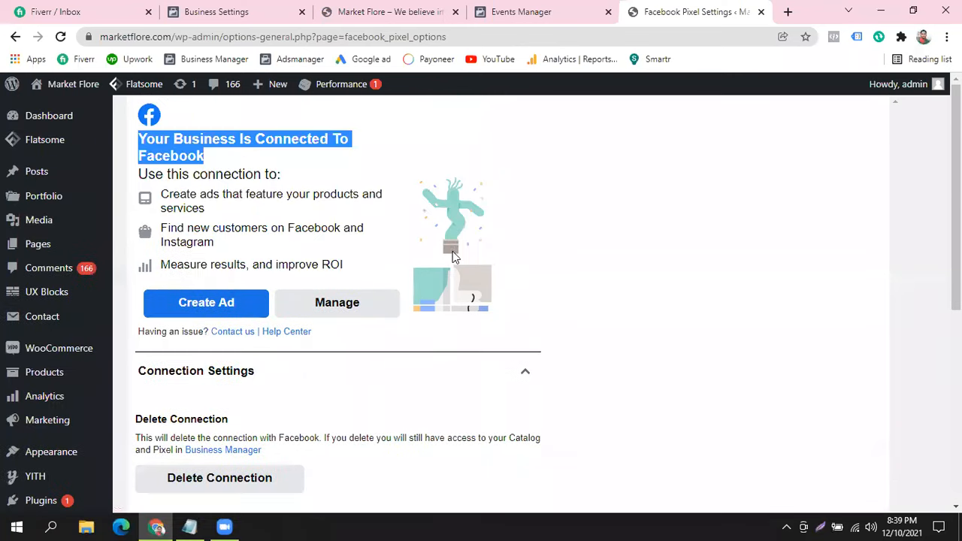
- Open the management page of the WordPress connection on Facebook and review its Manage connection and Messenger chat sections
left_click(336, 303)
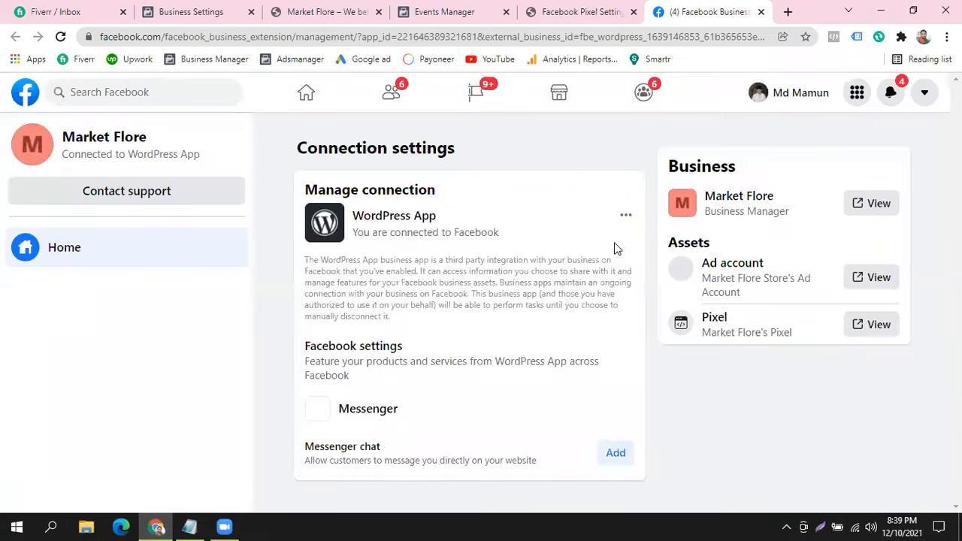
left_click_drag(304, 190, 466, 202)
left_click(467, 201)
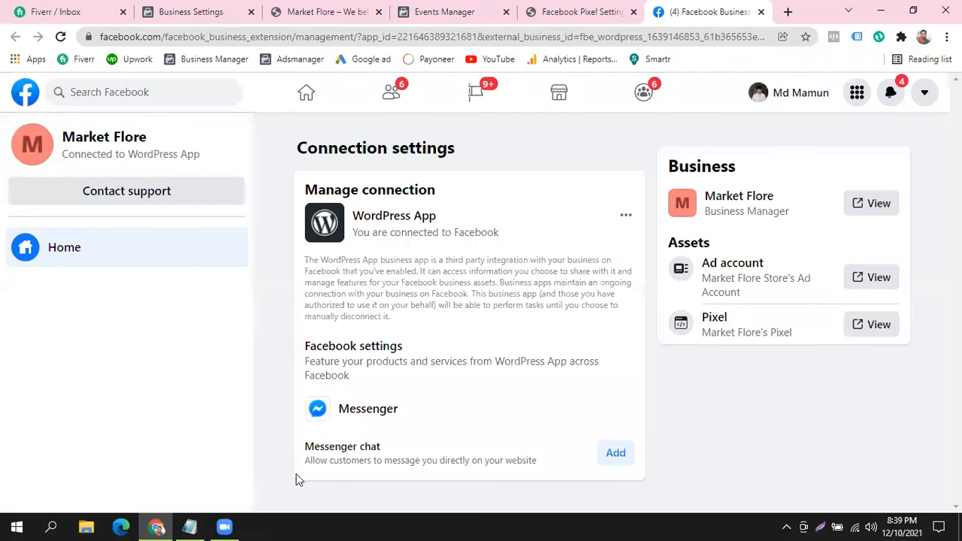
left_click_drag(309, 450, 489, 453)
left_click(639, 466)
- Recheck the WordPress pixel settings page, the store homepage and the test traffic status in the verification dialog
left_click(569, 11)
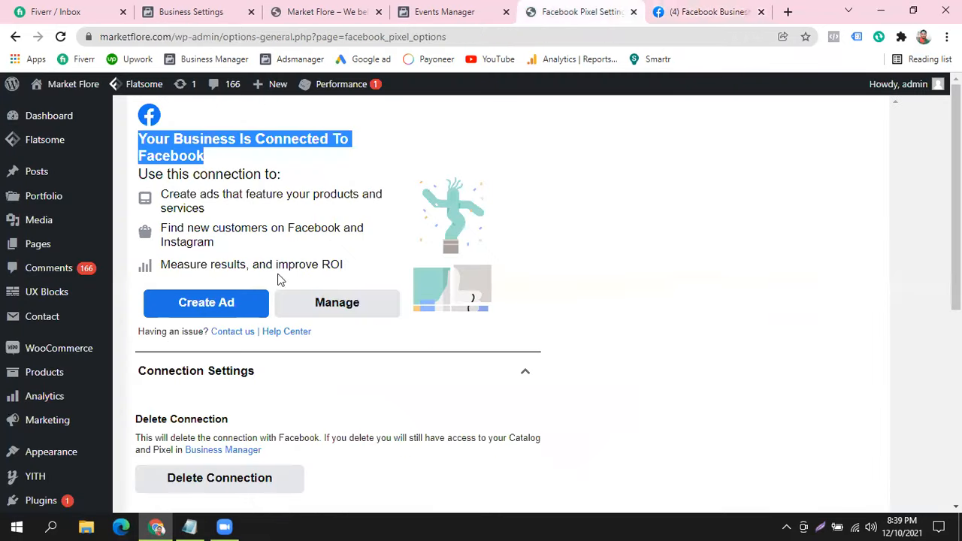
left_click(469, 132)
left_click(335, 11)
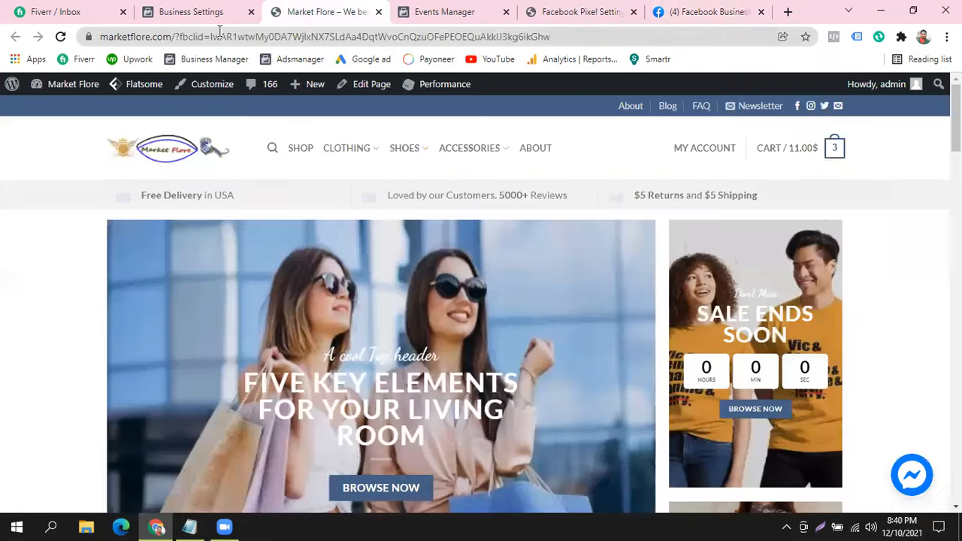
left_click(217, 15)
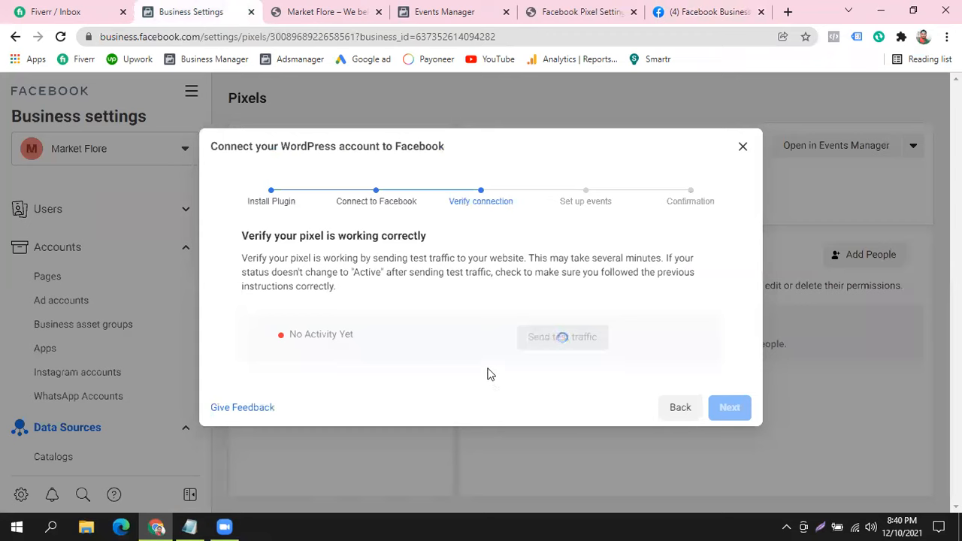
- Close the pixel verification dialog and the browser tabs for the store, Events Manager, WordPress pixel settings and Facebook Business
left_click_drag(275, 338, 365, 337)
left_click(451, 326)
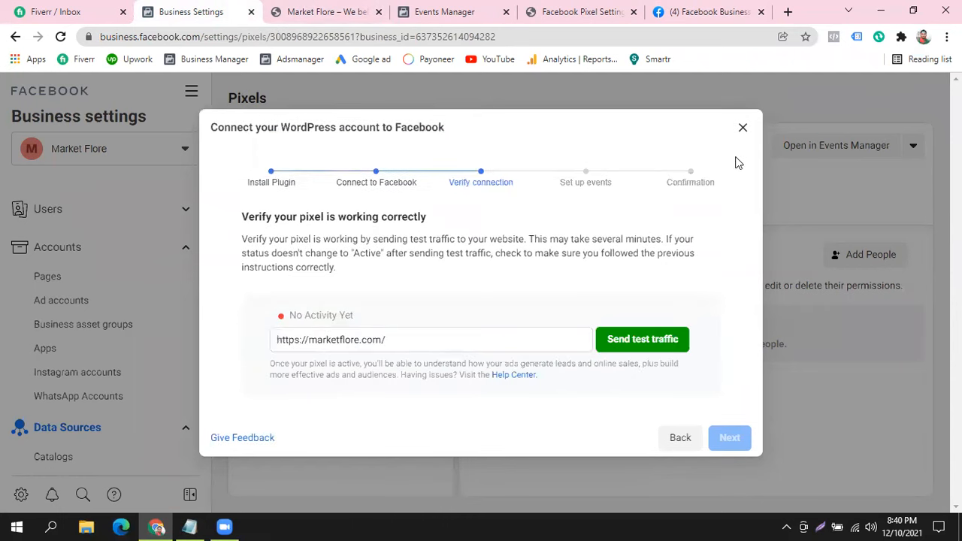
left_click(743, 128)
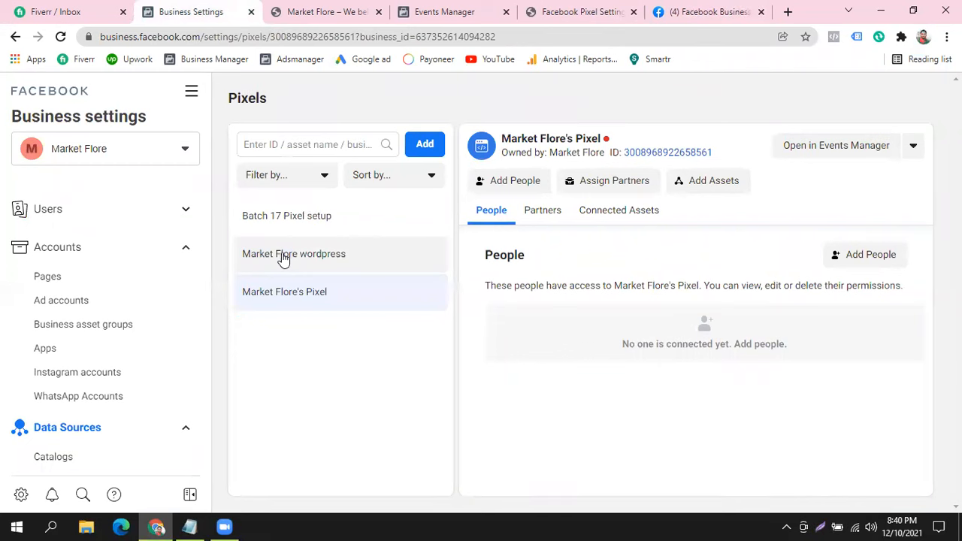
left_click(308, 9)
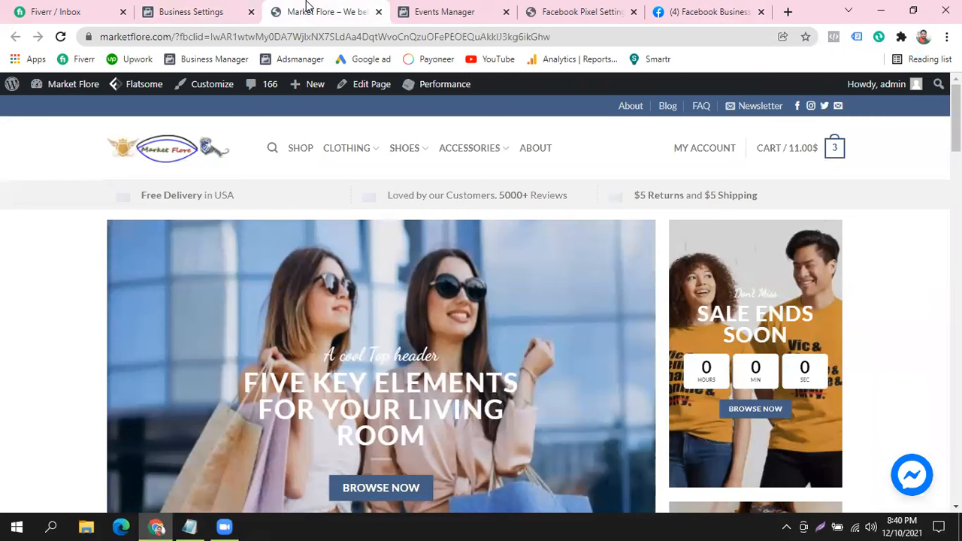
left_click(378, 12)
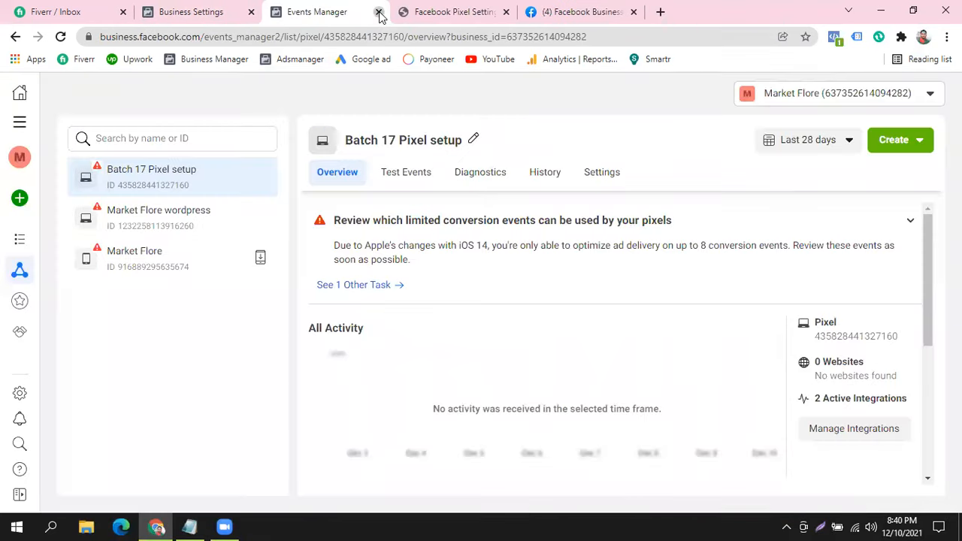
left_click(378, 12)
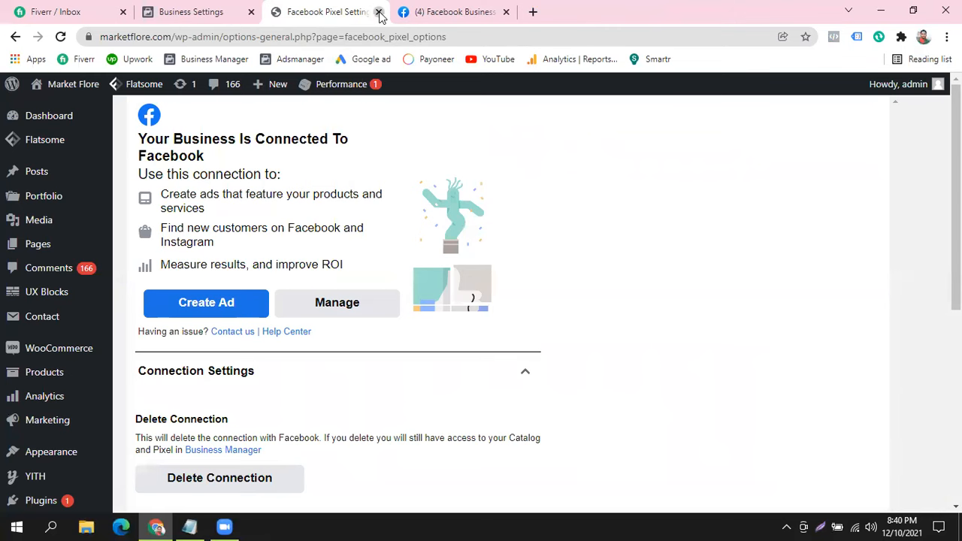
left_click(378, 12)
left_click(378, 12)
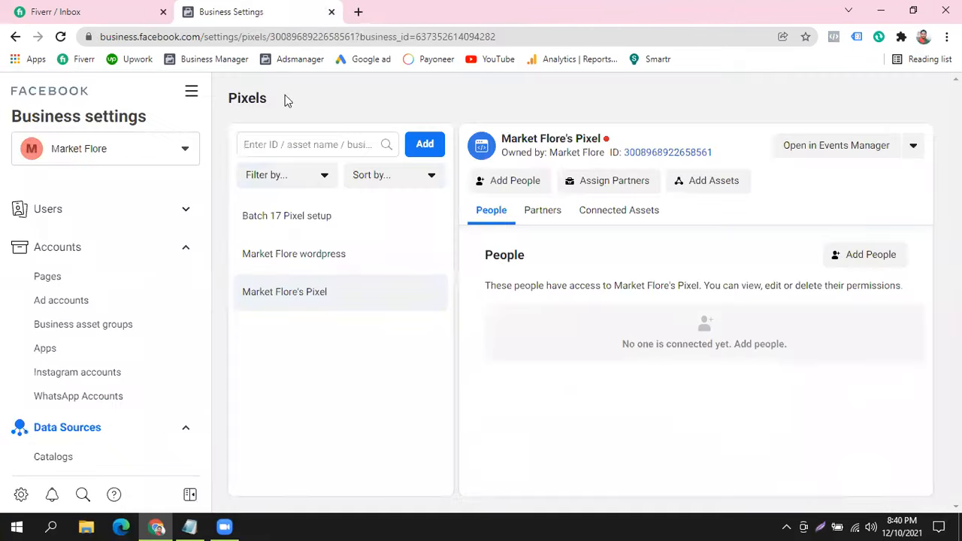
- Search Google for "shopify" in a new tab and look through the results
left_click(356, 12)
type("shopify")
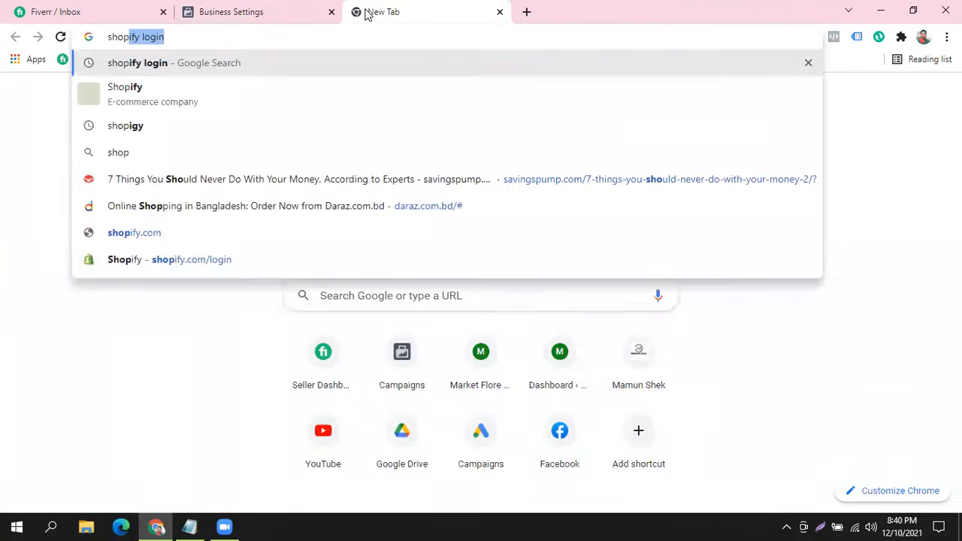
key("Return")
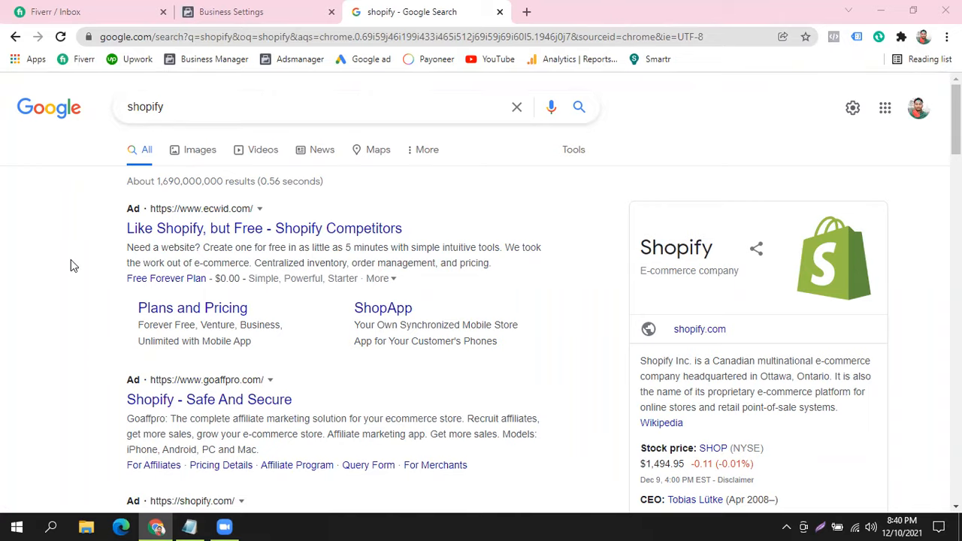
scroll(71, 259, "down", 4)
scroll(75, 264, "down", 3)
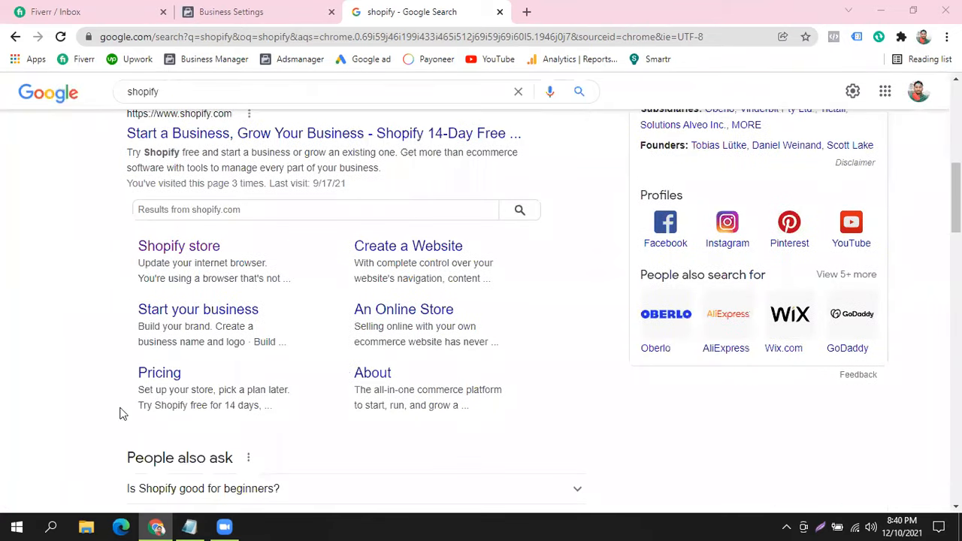
scroll(290, 206, "up", 6)
scroll(218, 106, "up", 1)
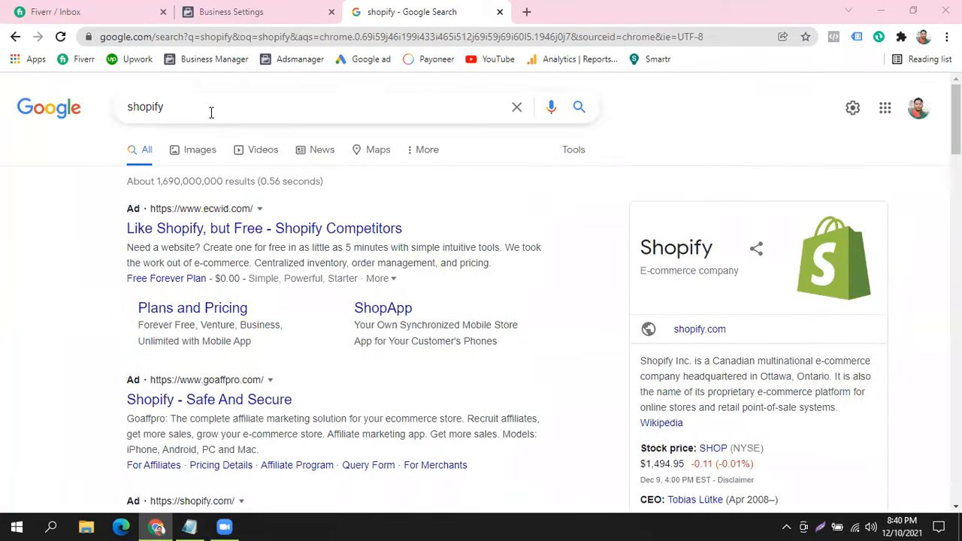
- Search for "shopify login" and go through Shopify's Logging in help page to the account's store list
left_click(219, 108)
type("login")
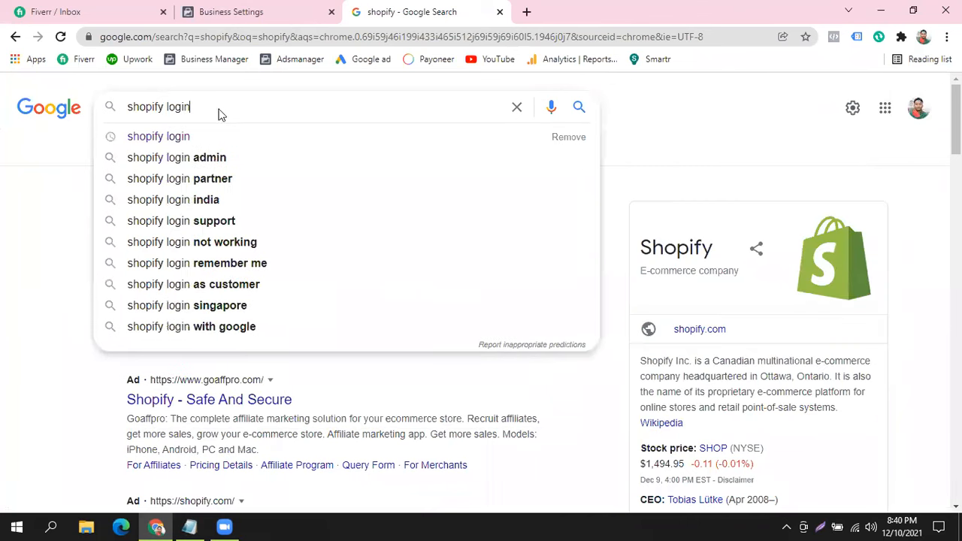
key("Return")
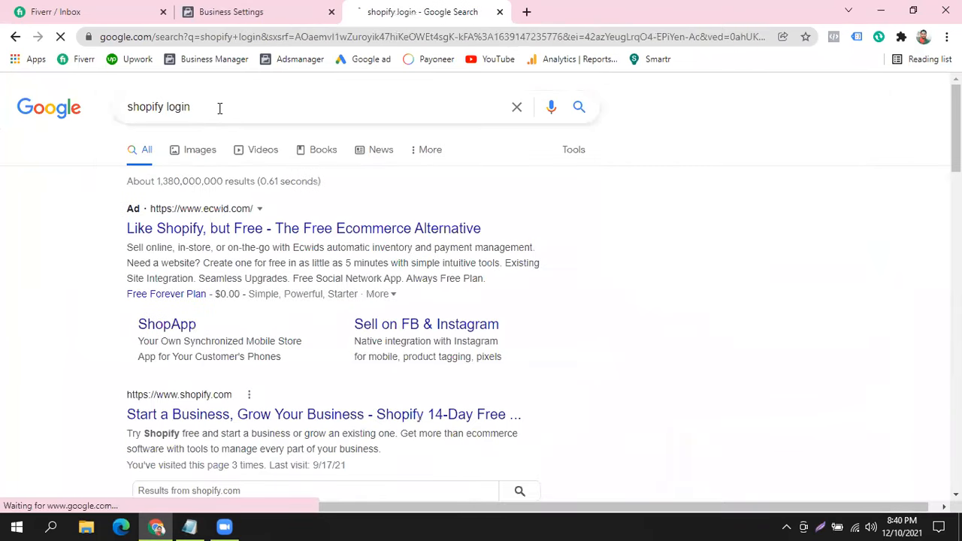
scroll(175, 276, "down", 5)
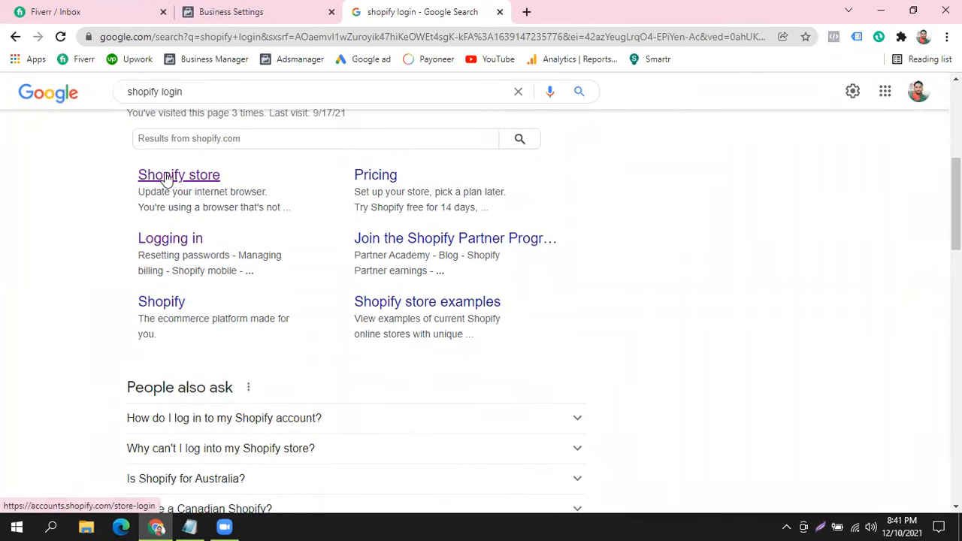
left_click(178, 242)
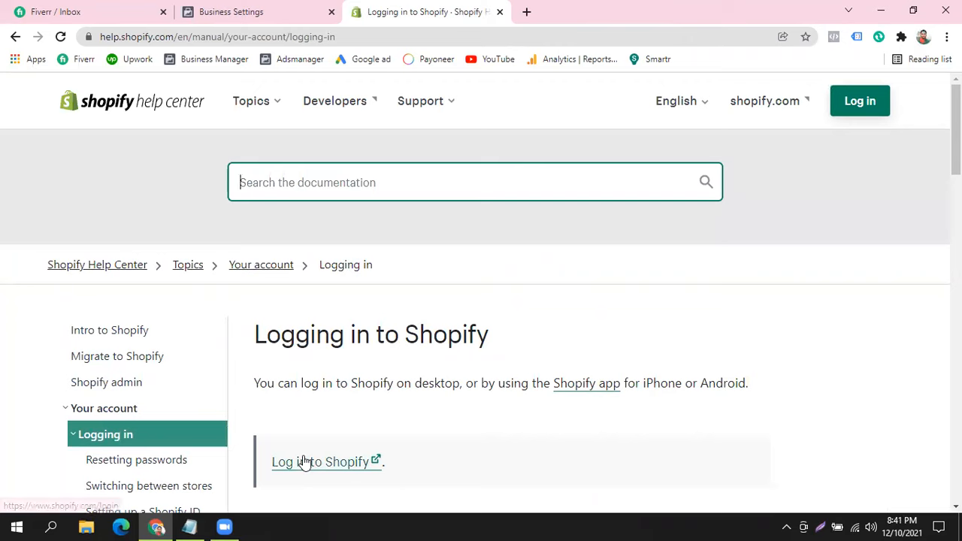
left_click(304, 462)
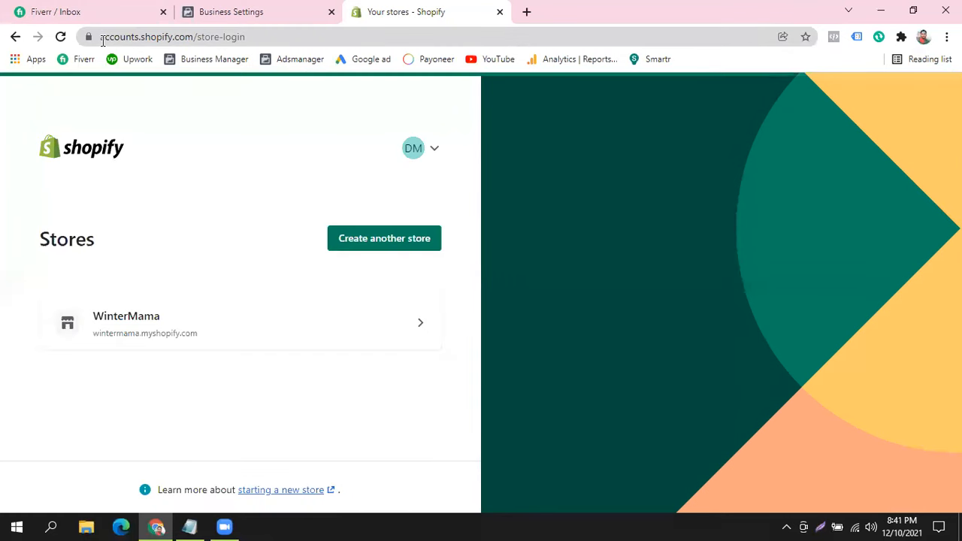
- Switch to the Notepad notes and review the WordPress login requirement and the marketflore.com/wp-admin address
left_click(190, 527)
scroll(533, 318, "down", 3)
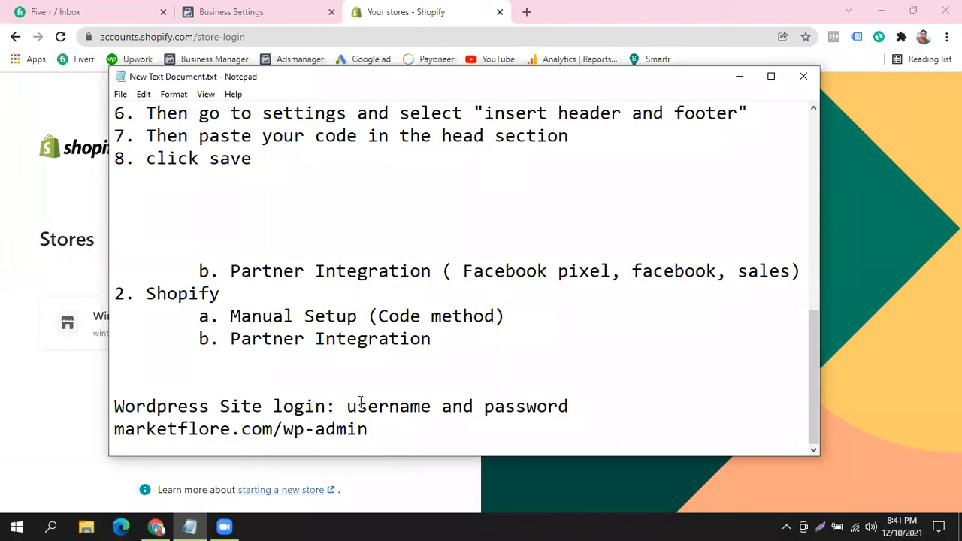
left_click_drag(346, 407, 582, 404)
left_click(618, 384)
left_click_drag(372, 426, 99, 430)
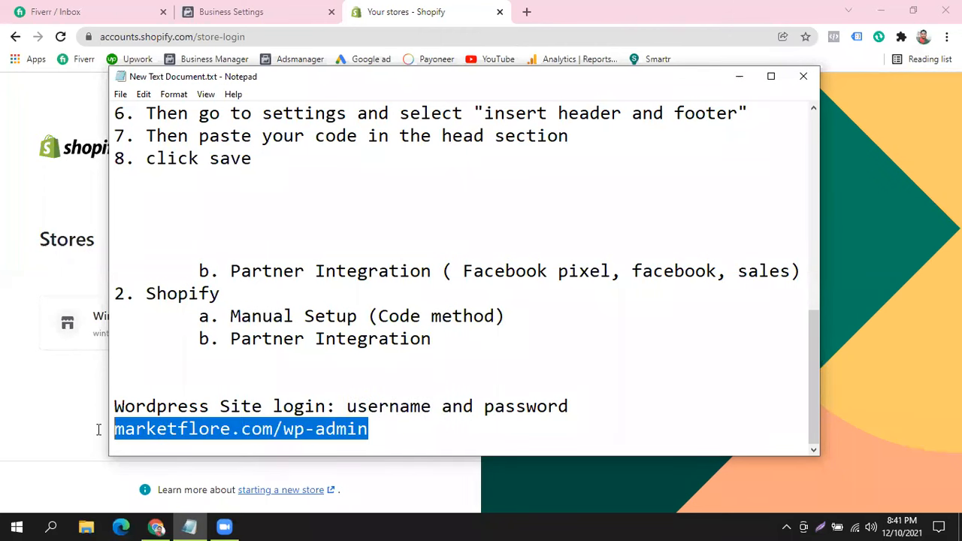
left_click(274, 428)
left_click_drag(316, 429, 127, 427)
left_click(327, 430)
left_click_drag(282, 430, 384, 430)
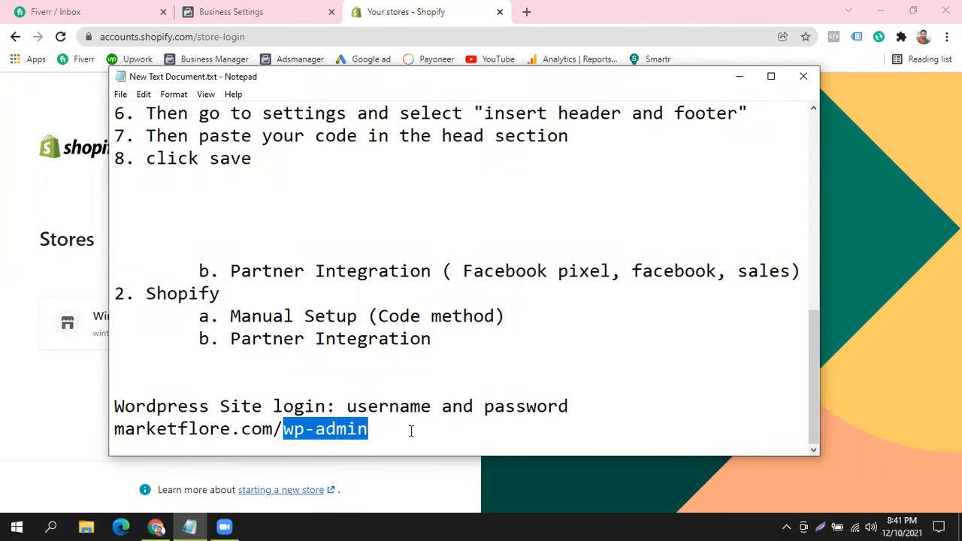
- Add a line reading "Shopify site login: mail" below the wp-admin address in the notes
left_click(410, 430)
key("Return")
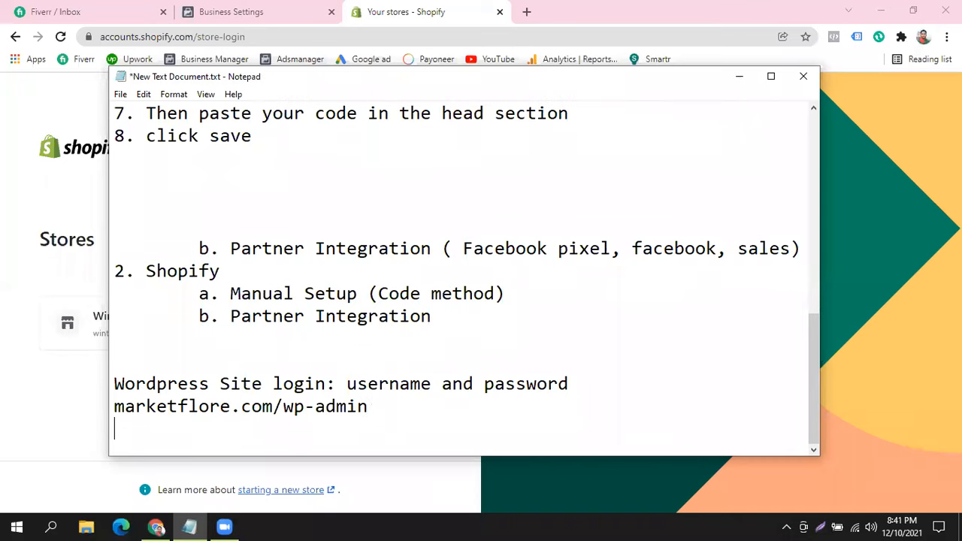
type("Shopify e")
key("BackSpace")
type("site ")
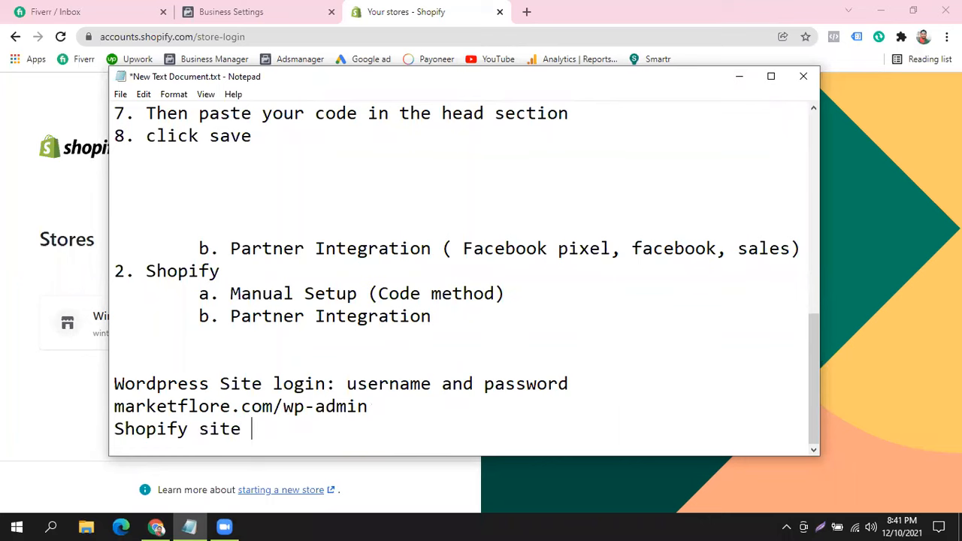
type("login:")
type("mail")
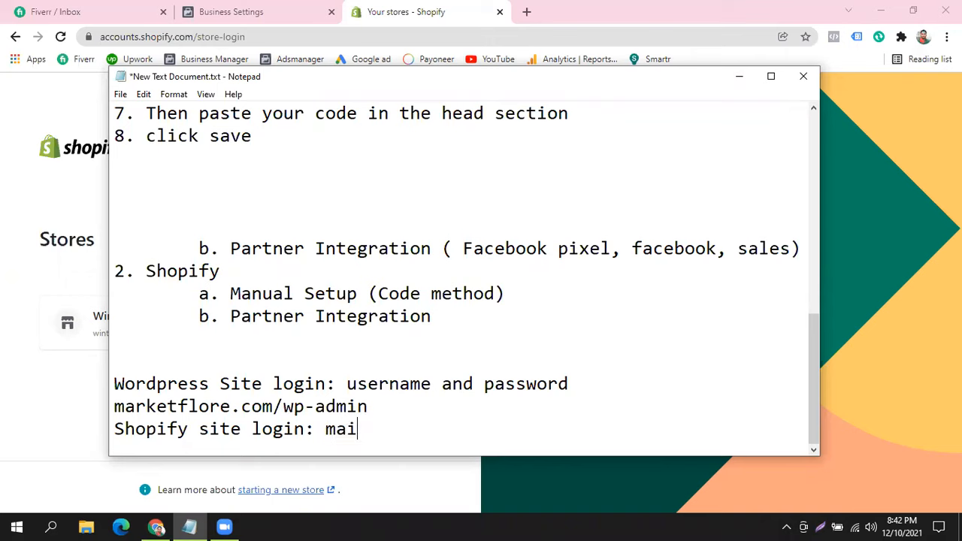
- Insert "admin acces need in" before "mail" on the Shopify site login line
key("Left")
key("Left")
key("Left")
key("Left")
type("admin acces needd in")
key("Left")
key("Left")
key("Left")
key("Left")
key("BackSpace")
key("Right")
key("Right")
key("Right")
key("Right")
key("Right")
key("Right")
key("Right")
key("Right")
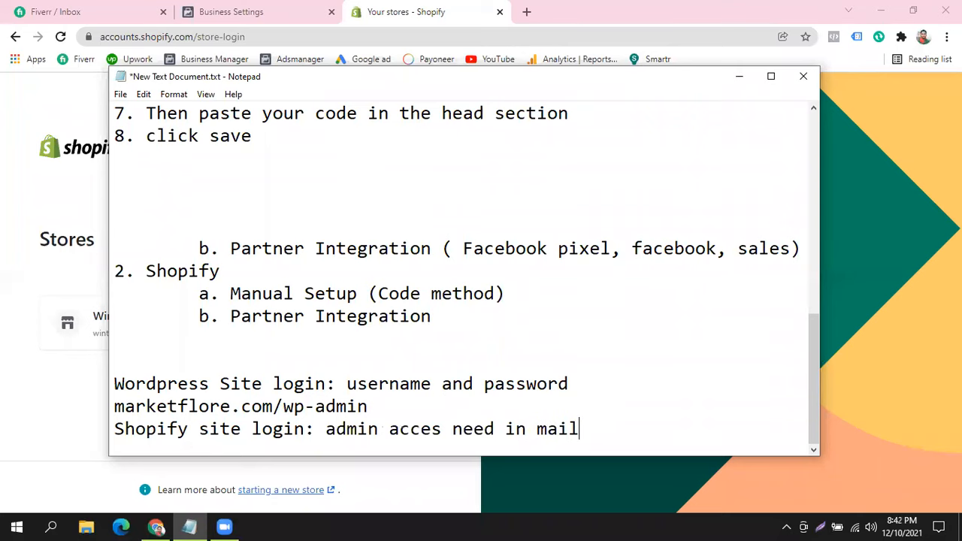
- Add the Shopify admin address pattern "domain.com/admin" on a new line and highlight it
key("Return")
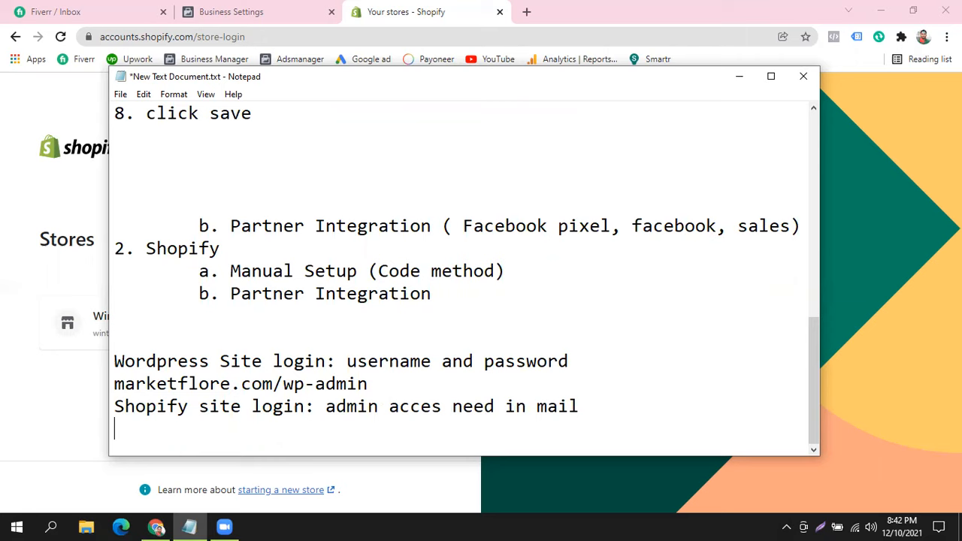
type("domai")
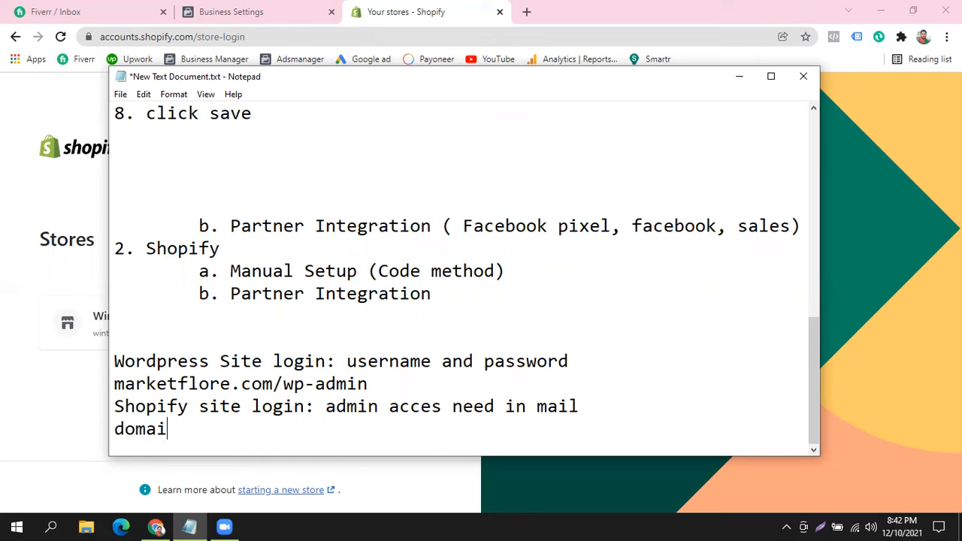
type("n.com/")
left_click(506, 105)
left_click(288, 434)
type("admi")
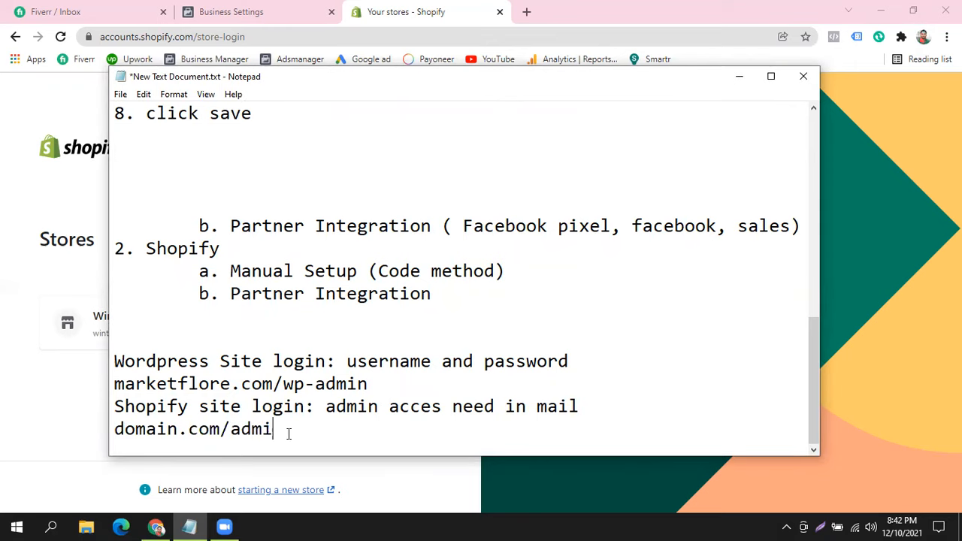
type("n")
left_click_drag(288, 433, 118, 434)
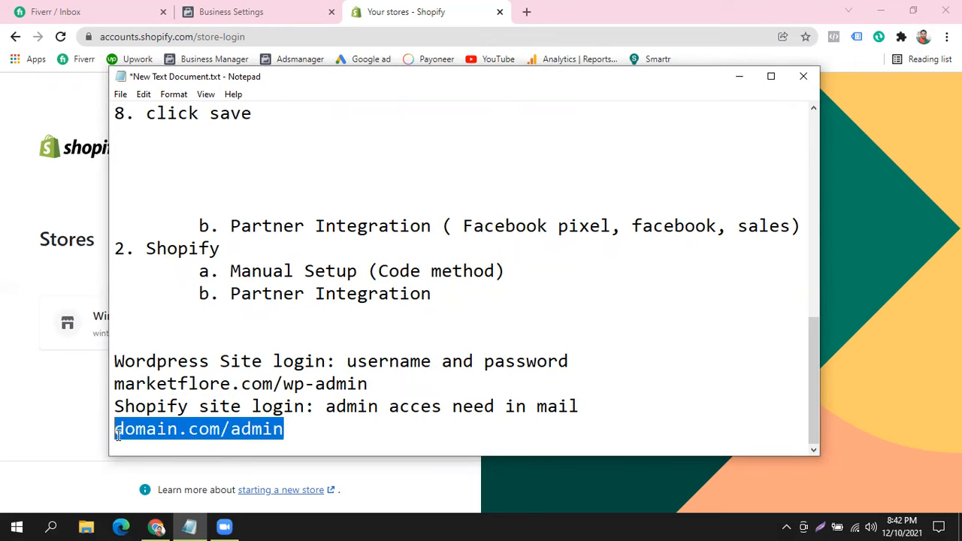
- Switch back to Chrome and open the Shopify storefront wintermamas.com in a new tab
left_click(8, 274)
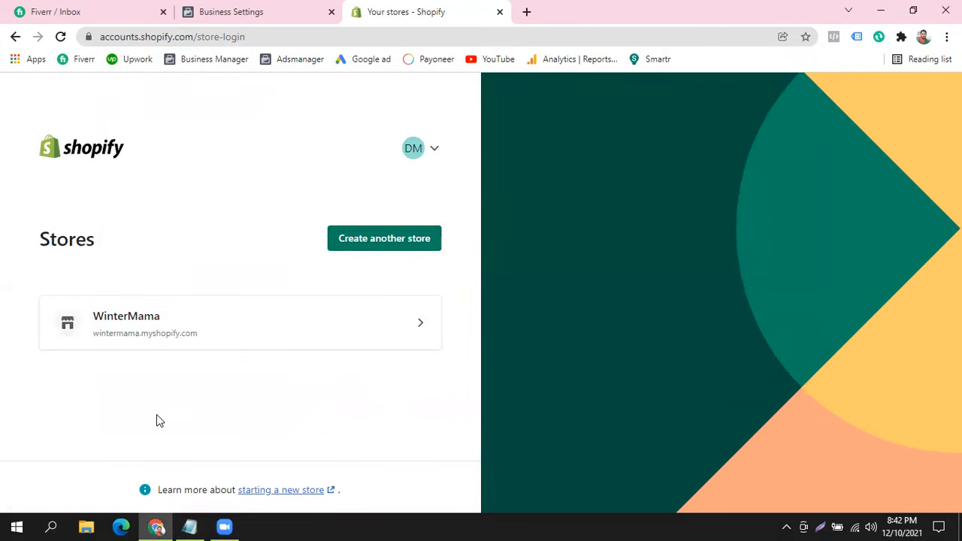
left_click(529, 12)
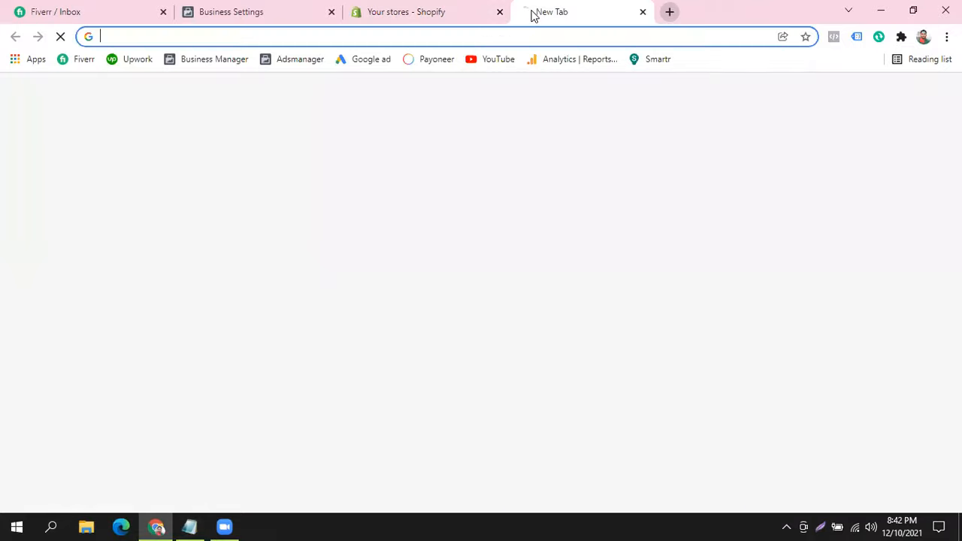
type("win")
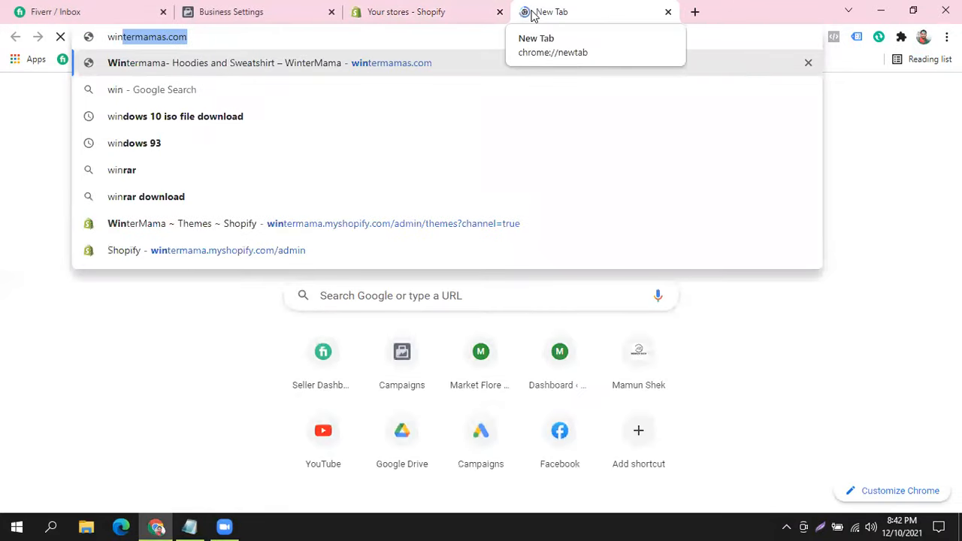
key("Return")
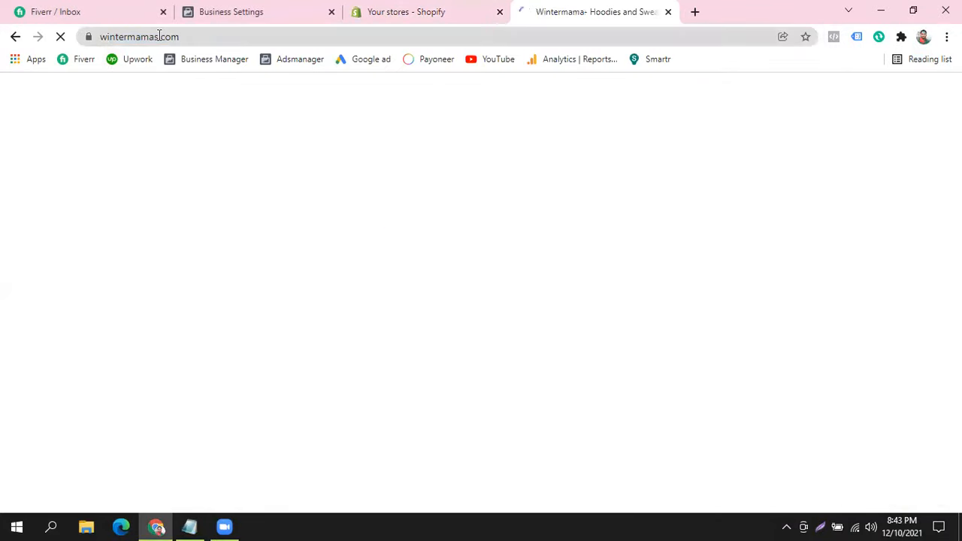
- Go to the store's admin at wintermamas.com/admin and look over the admin home page
left_click(159, 37)
left_click(215, 37)
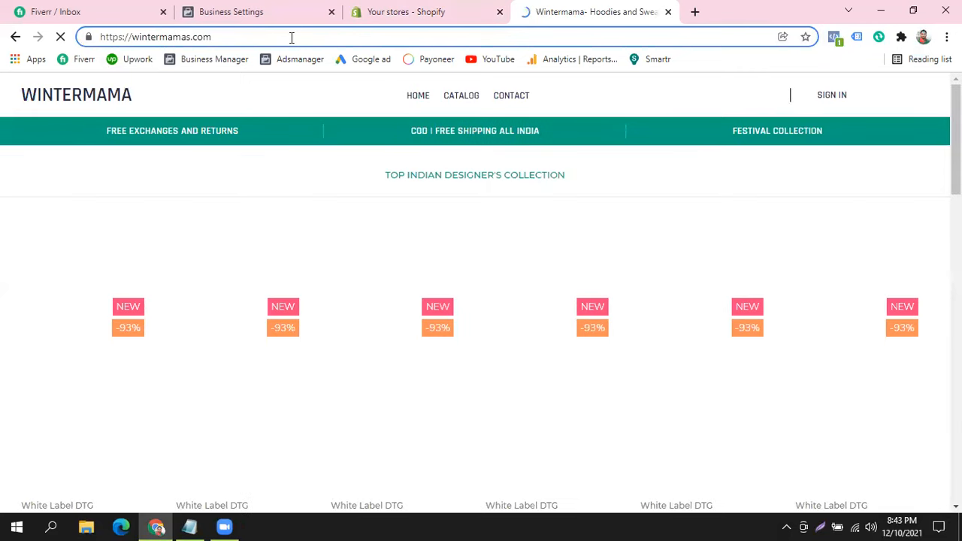
type("/admin")
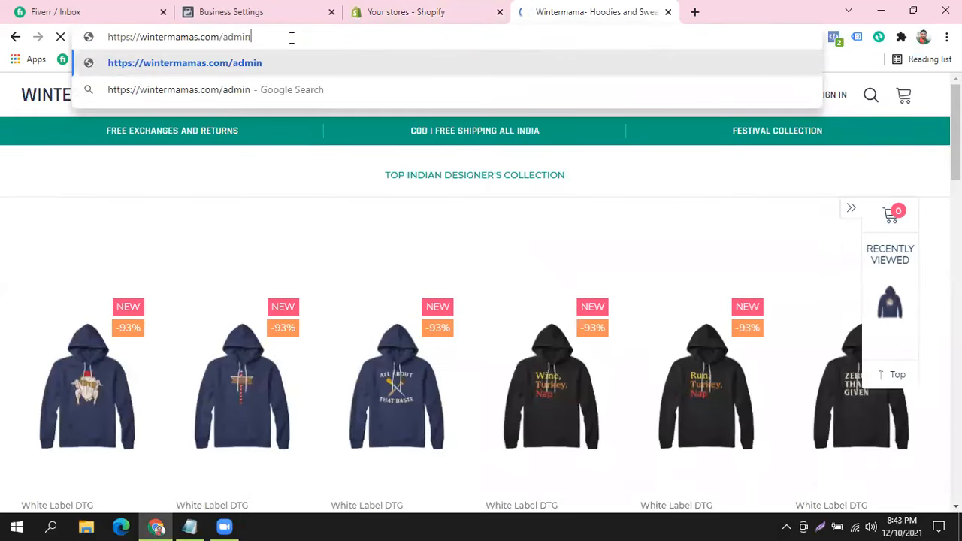
key("Return")
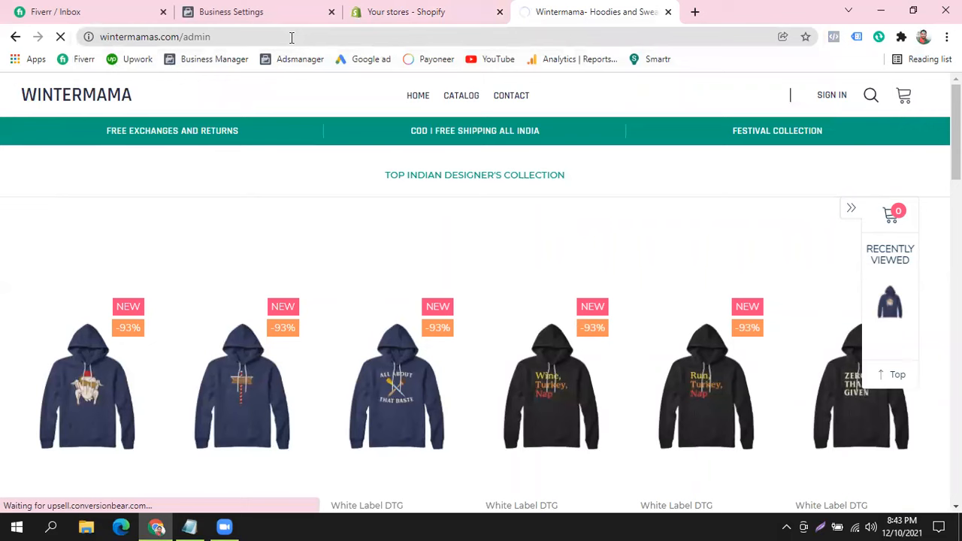
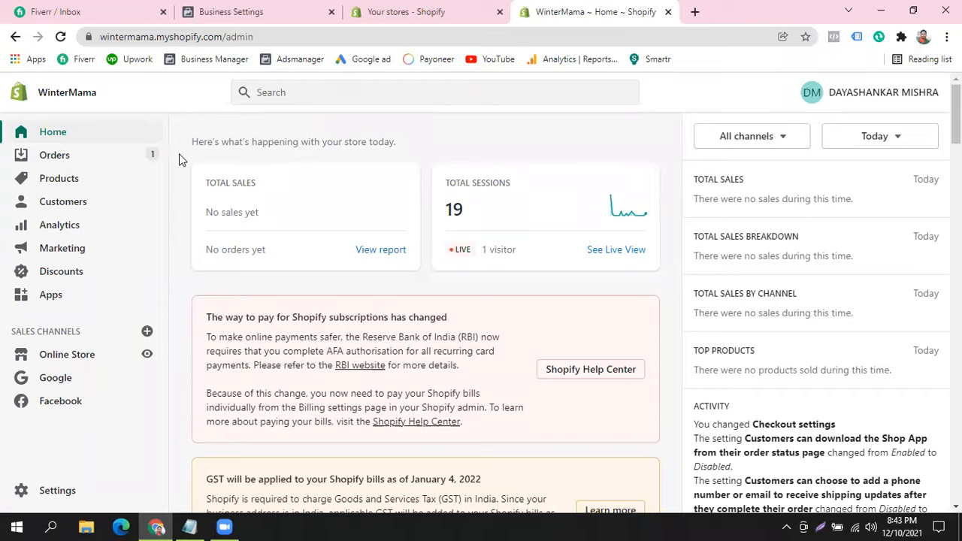
scroll(179, 154, "down", 4)
scroll(179, 155, "up", 4)
scroll(213, 370, "down", 5)
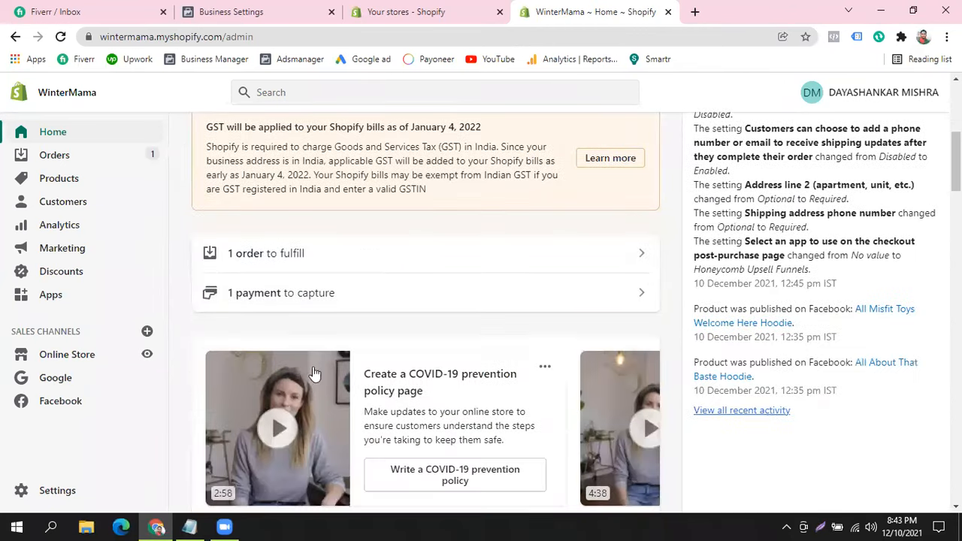
scroll(213, 368, "down", 5)
scroll(212, 365, "up", 10)
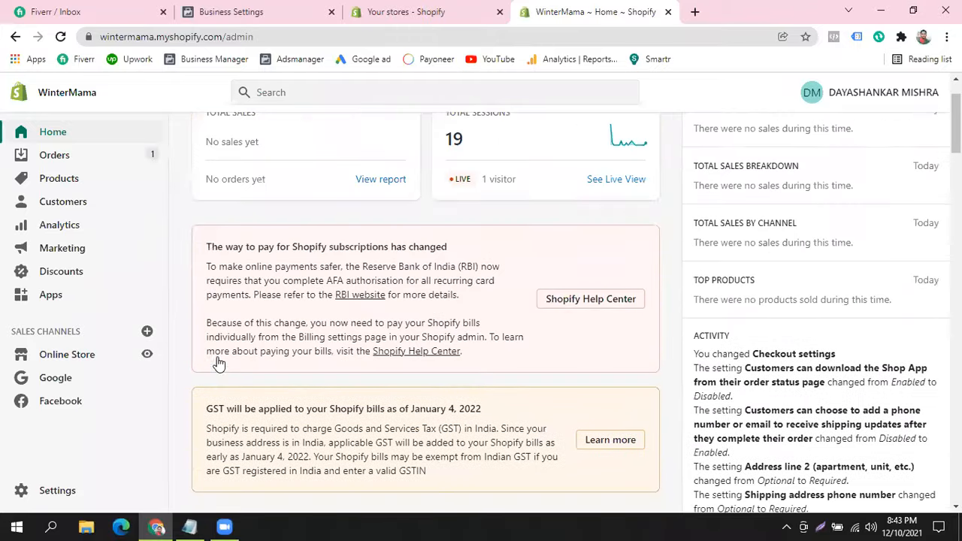
scroll(218, 363, "up", 1)
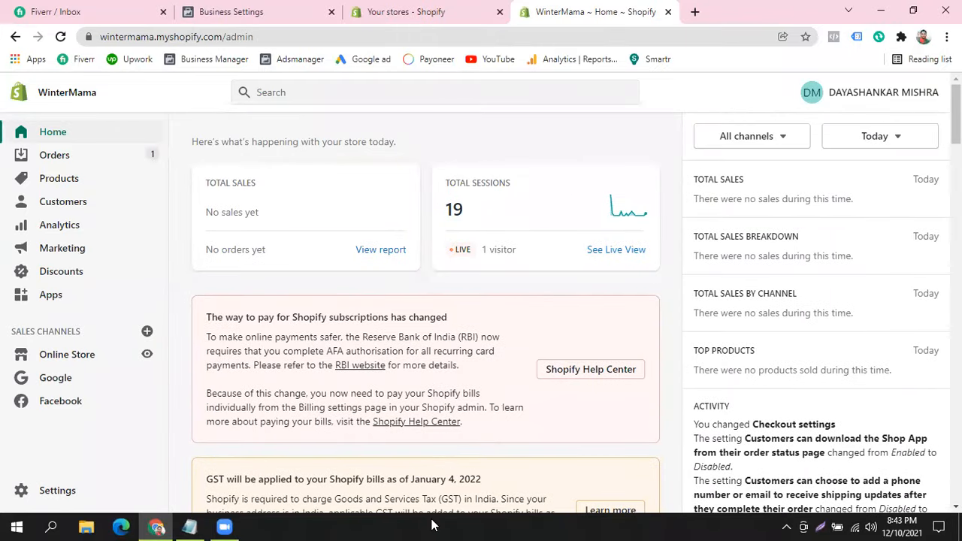
left_click(475, 524)
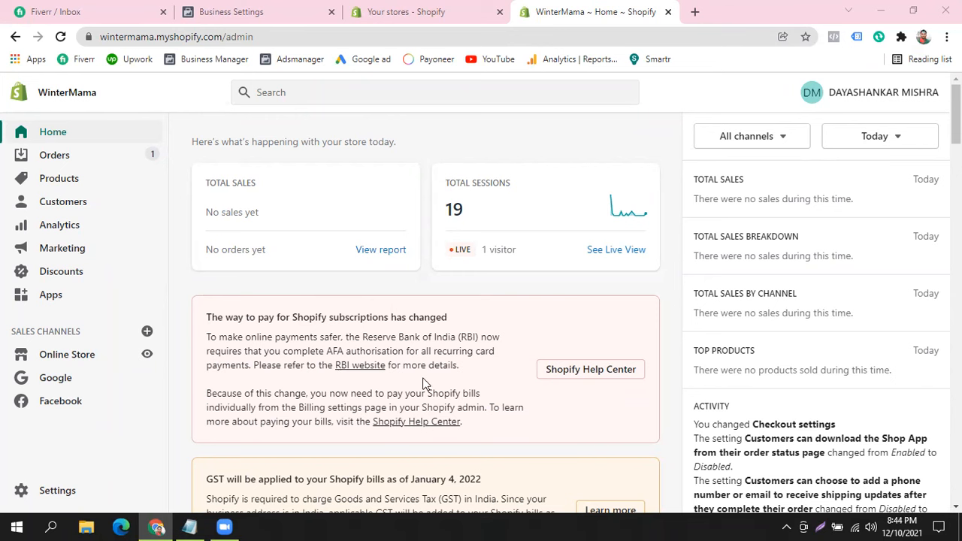
scroll(425, 388, "down", 3)
scroll(424, 387, "down", 1)
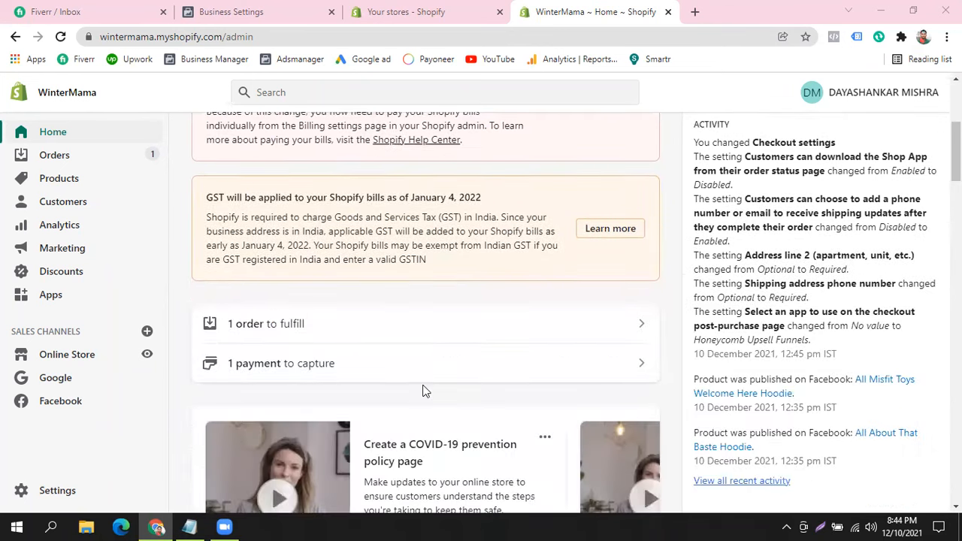
scroll(496, 367, "up", 3)
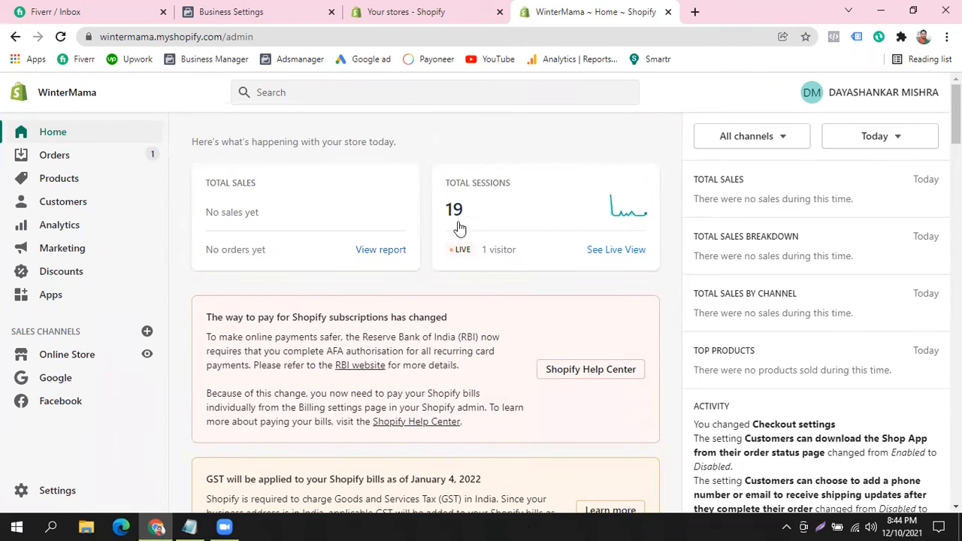
left_click(466, 526)
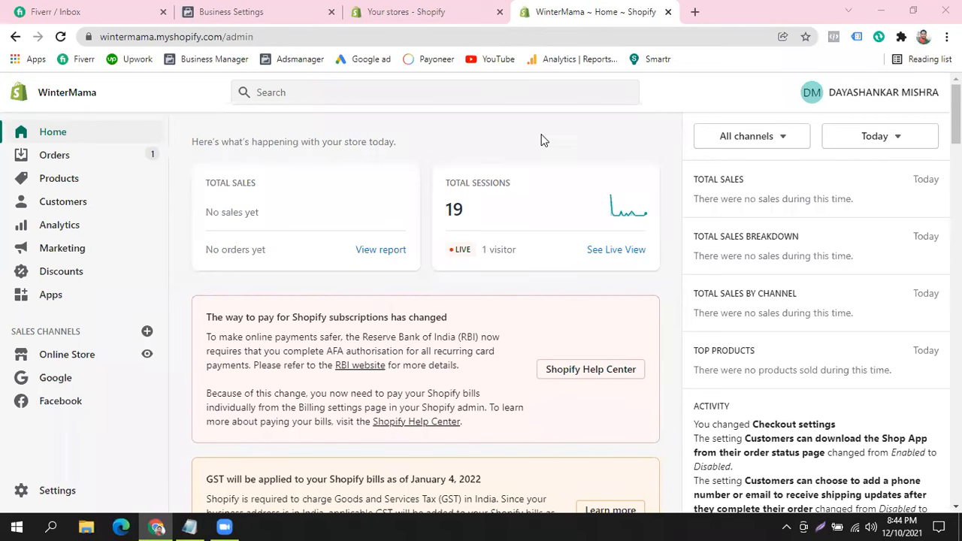
scroll(482, 338, "down", 5)
scroll(529, 283, "up", 3)
left_click(278, 12)
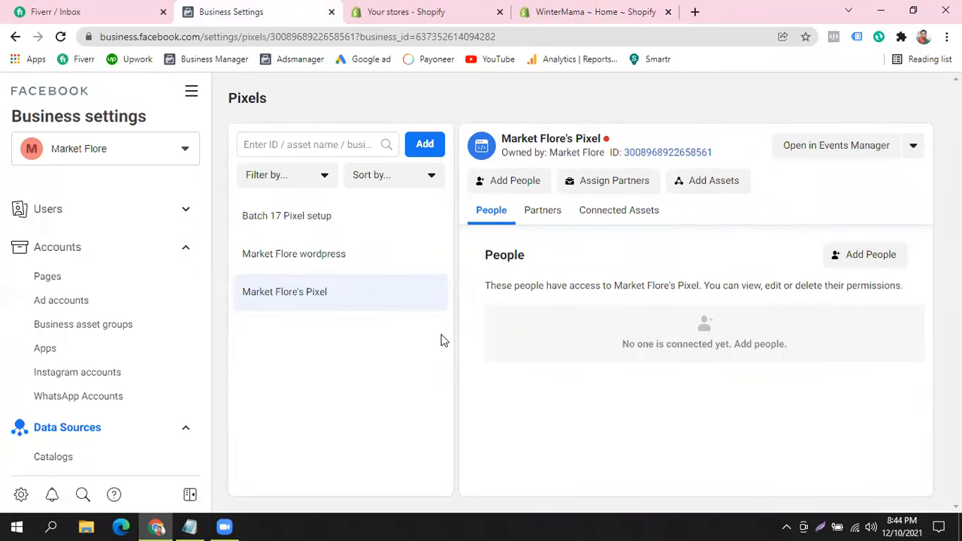
left_click(543, 13)
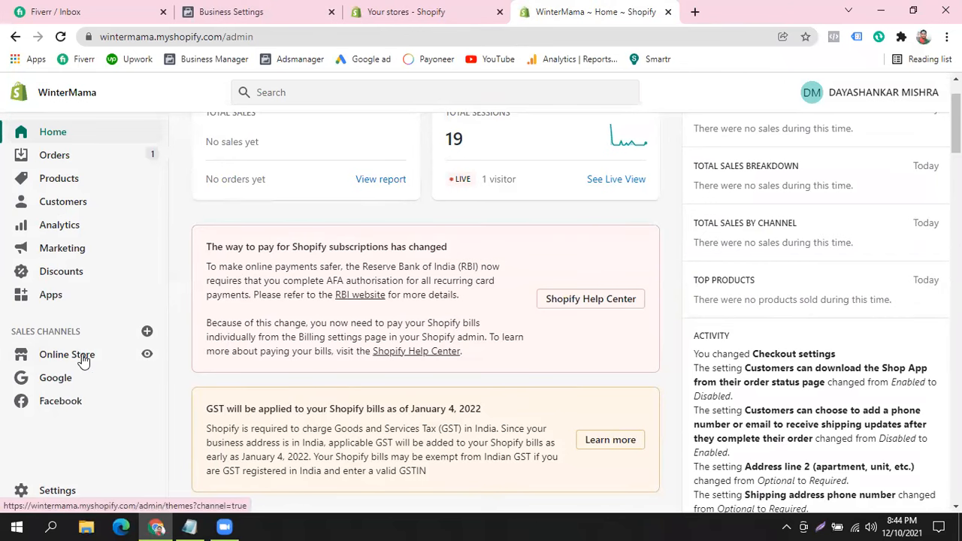
- Switch to the Notepad notes and insert "/Online store" after "Appearance" in step 3 of the "Code in theme" instructions
left_click(190, 527)
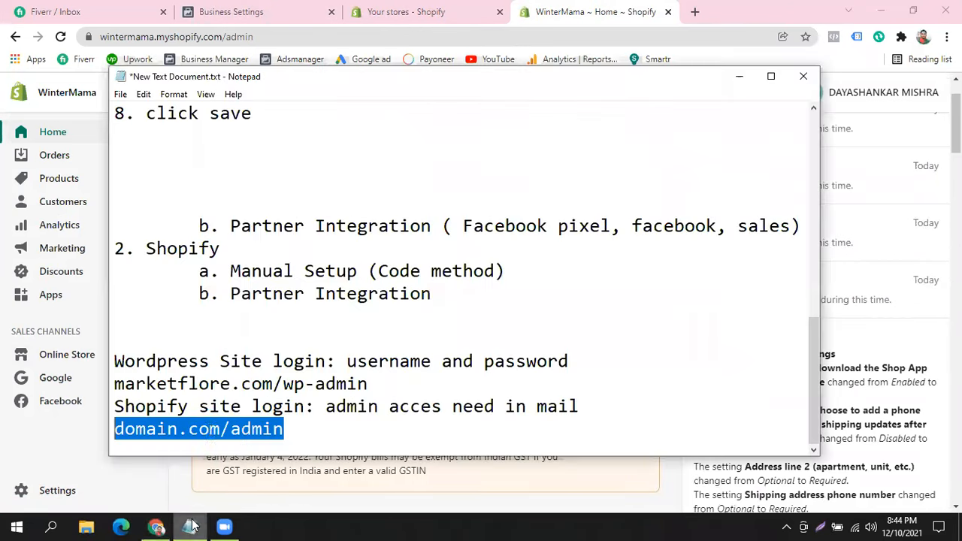
left_click(376, 319)
scroll(376, 318, "up", 4)
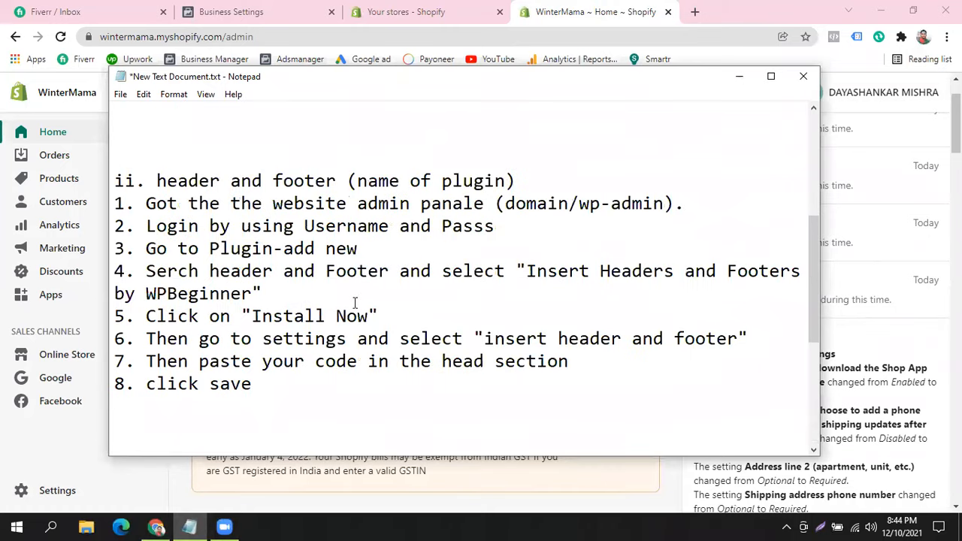
scroll(284, 300, "up", 4)
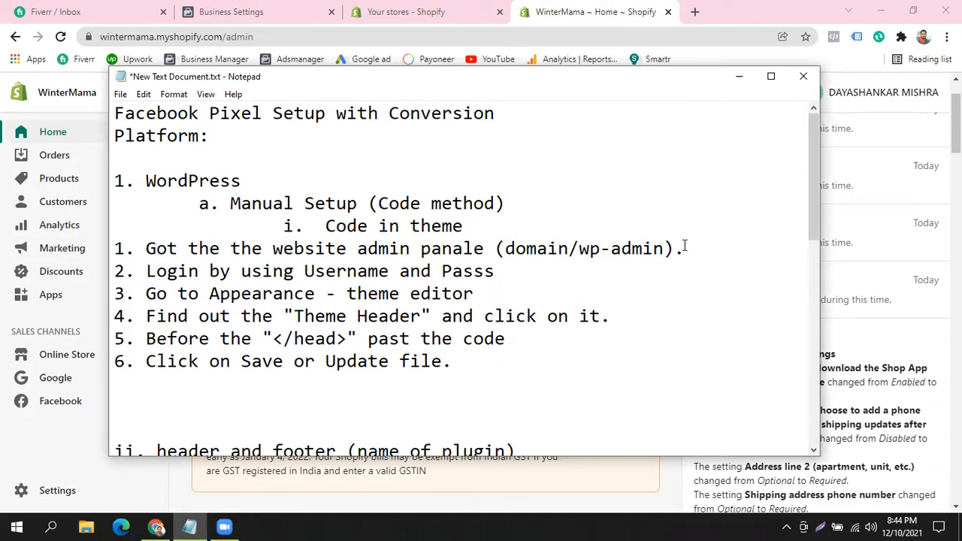
left_click_drag(209, 294, 311, 296)
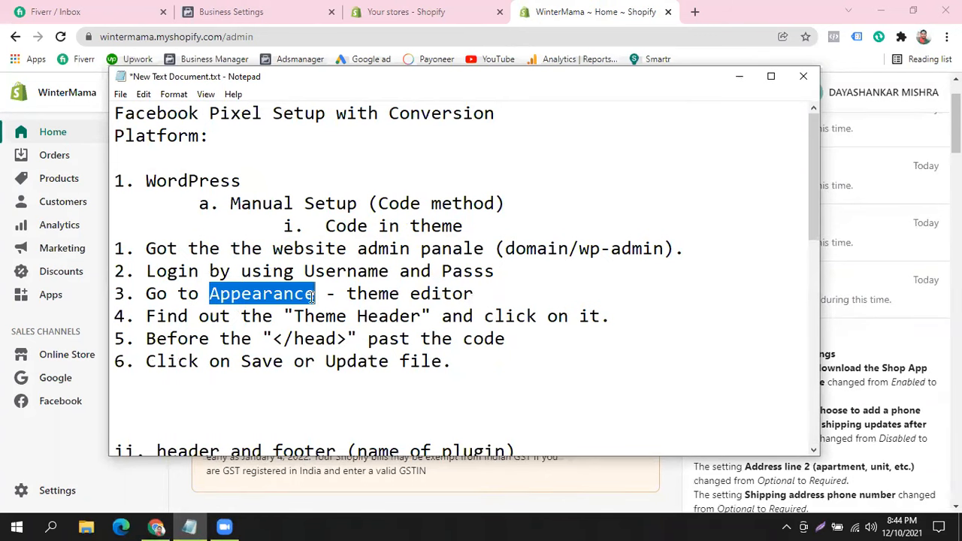
left_click(318, 295)
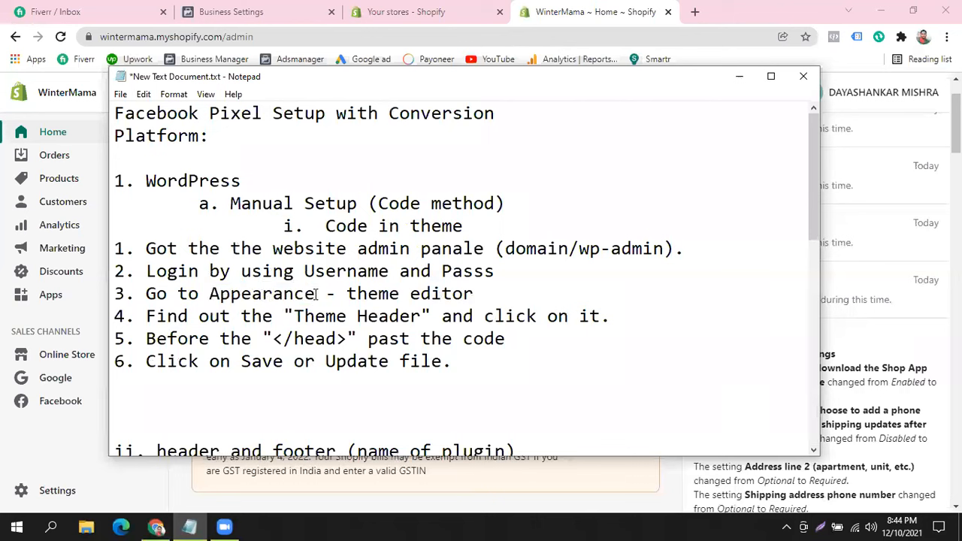
type("/Online")
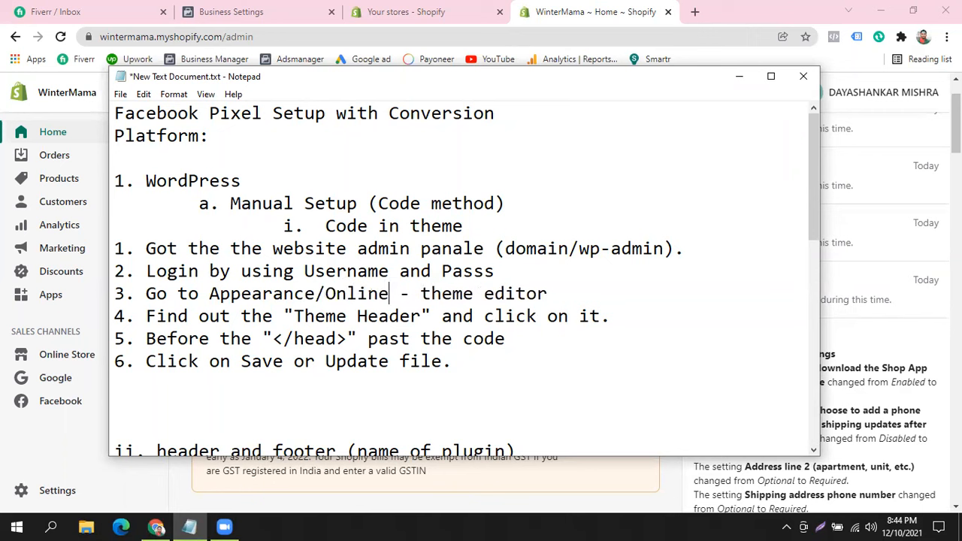
type(" store")
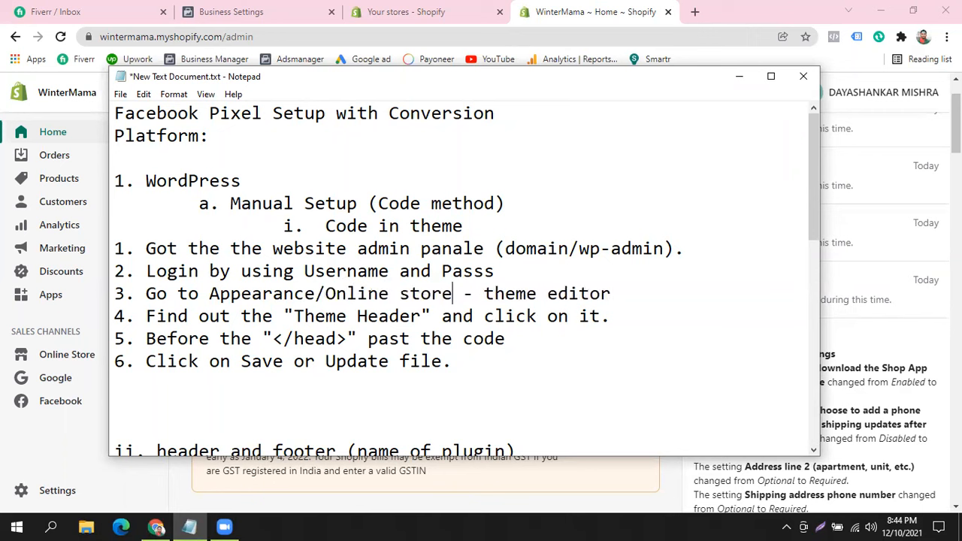
left_click_drag(325, 293, 451, 294)
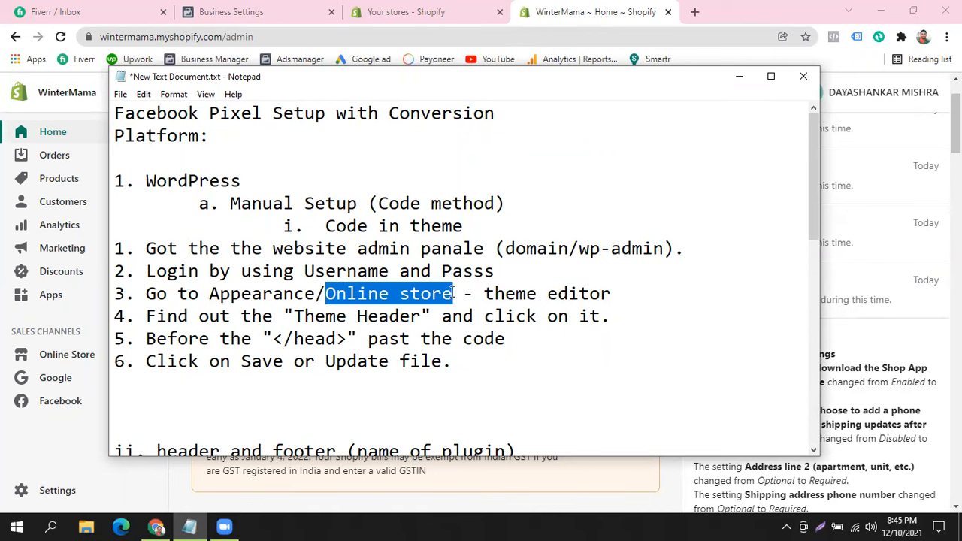
left_click(454, 291)
- Return to Chrome and open the Themes page of the WinterMama online store
left_click(601, 5)
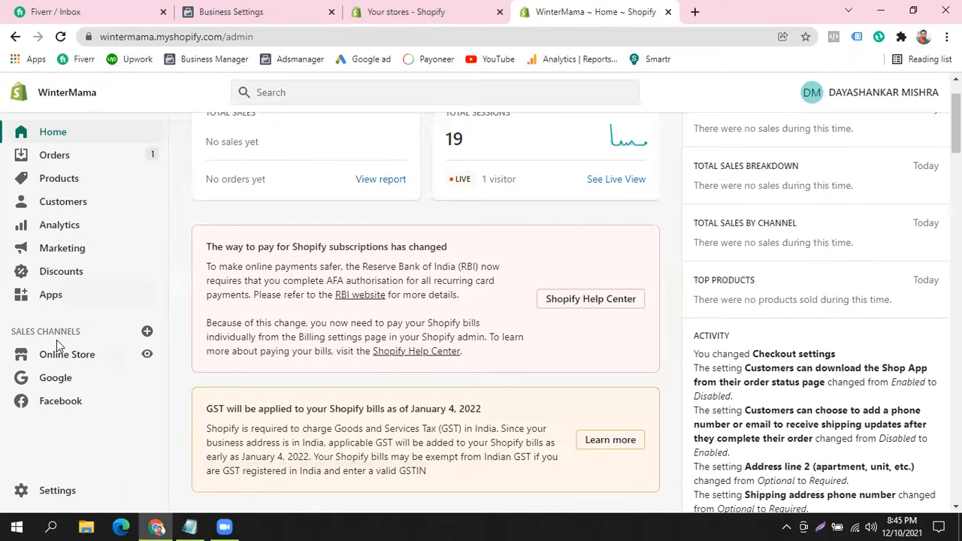
left_click(82, 361)
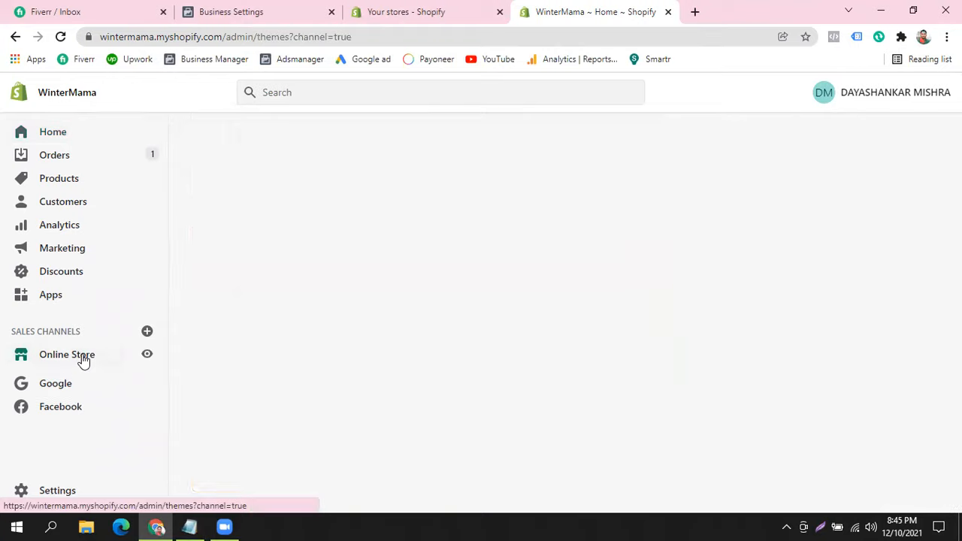
left_click(68, 387)
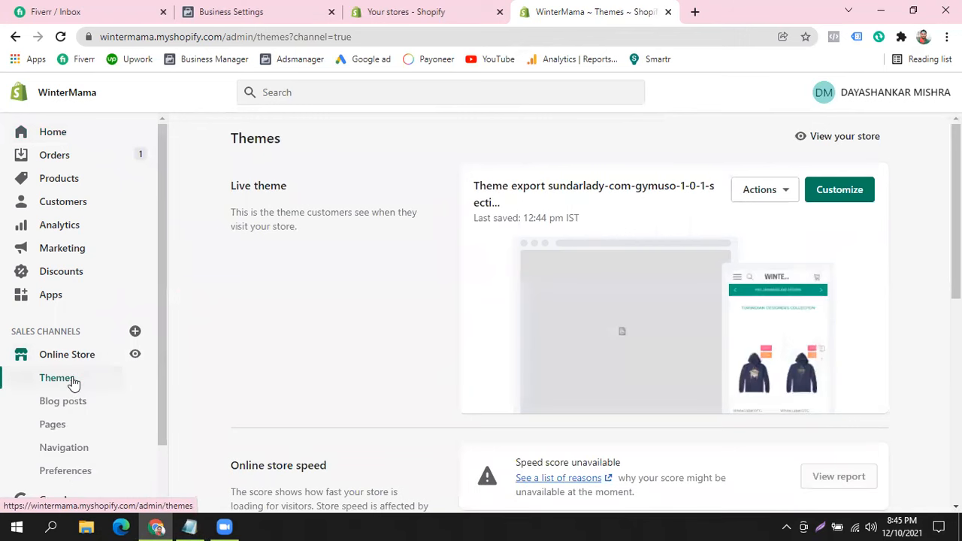
- Switch to Notepad, add "/theme" after "theme editor" in step 3 and highlight the added word
left_click(189, 526)
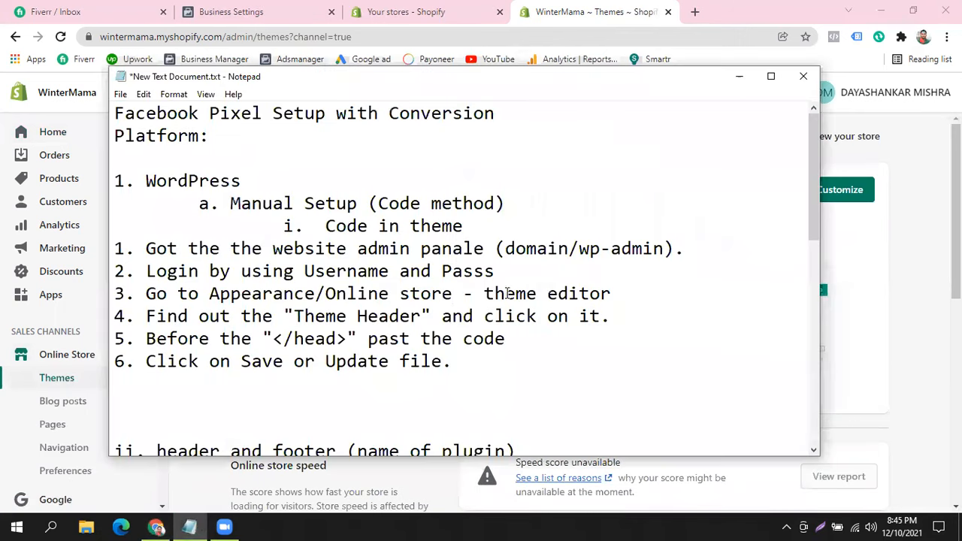
left_click(610, 293)
type("/theme")
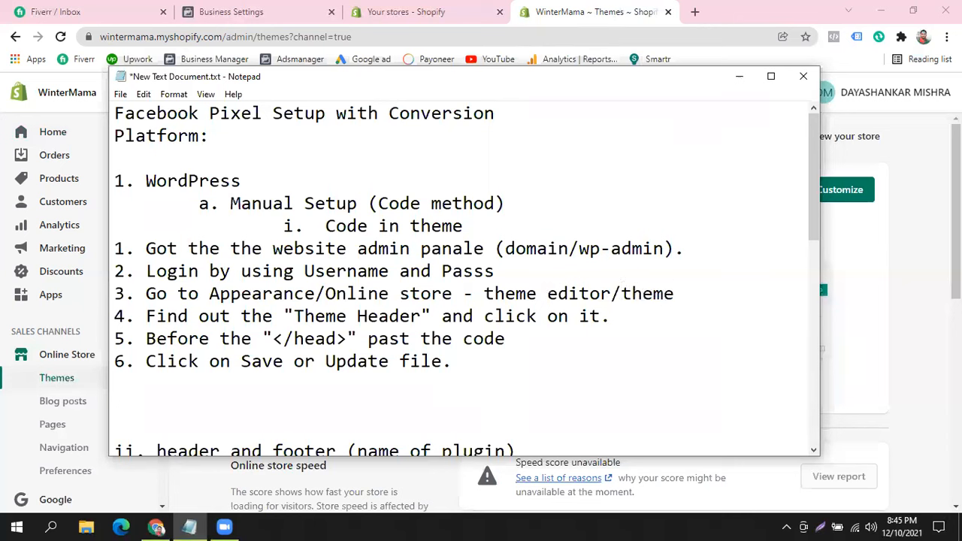
left_click_drag(621, 293, 674, 294)
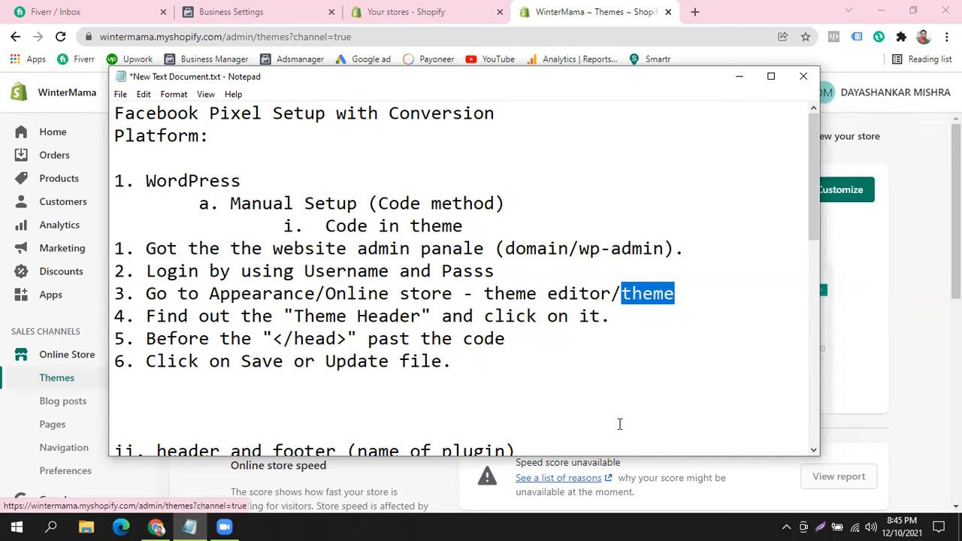
- Return to Chrome and open the live theme's code for editing
key("alt+Tab")
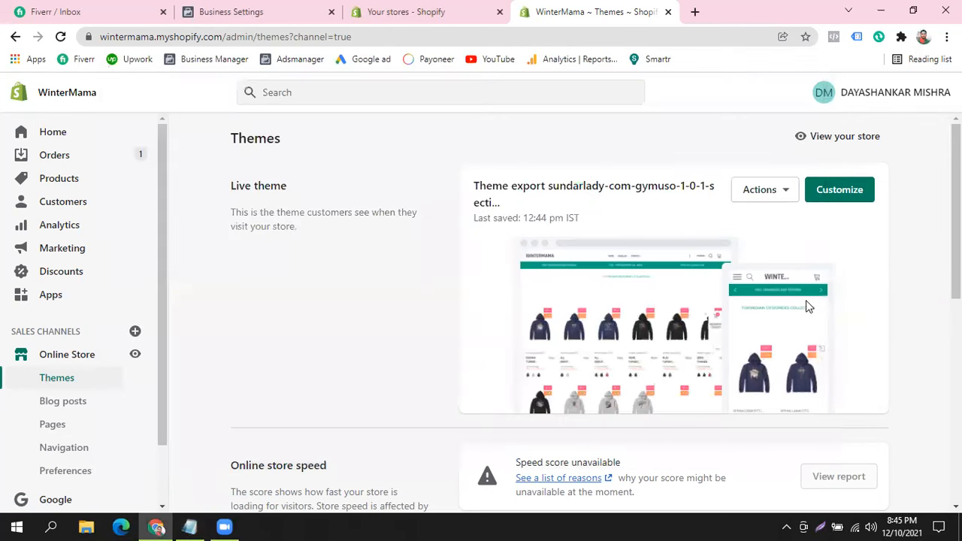
left_click(779, 196)
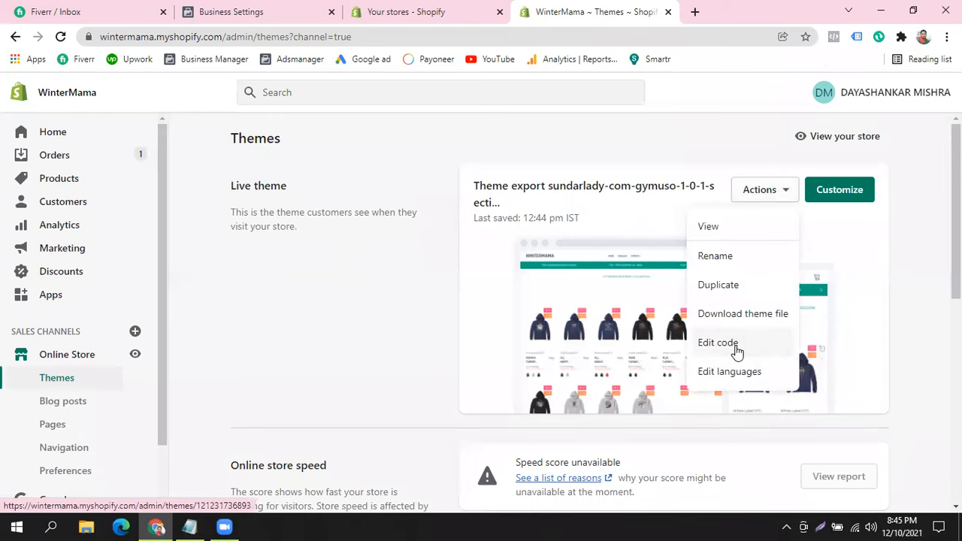
left_click(718, 342)
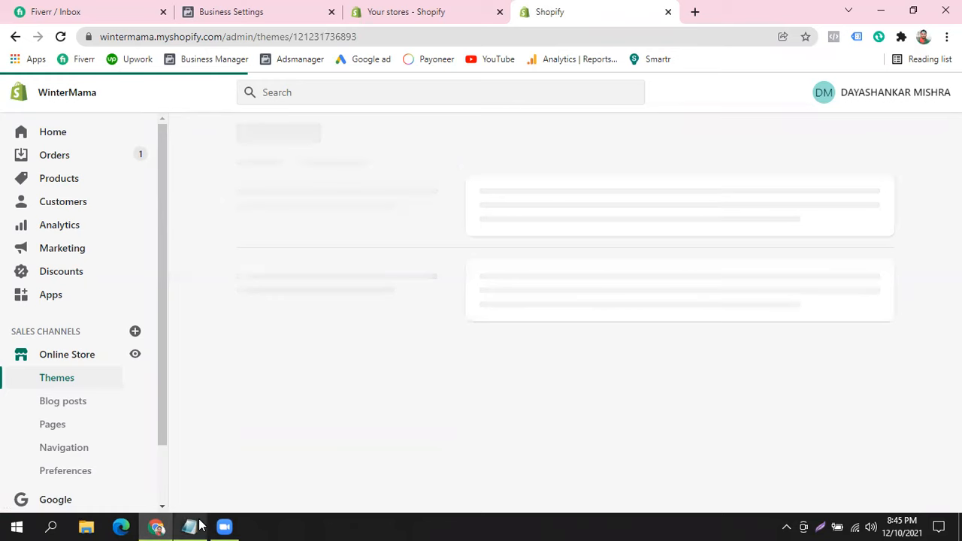
- Switch to Notepad and remove the "/theme" and "/Online store" additions from step 3 of the WordPress theme instructions
left_click(198, 526)
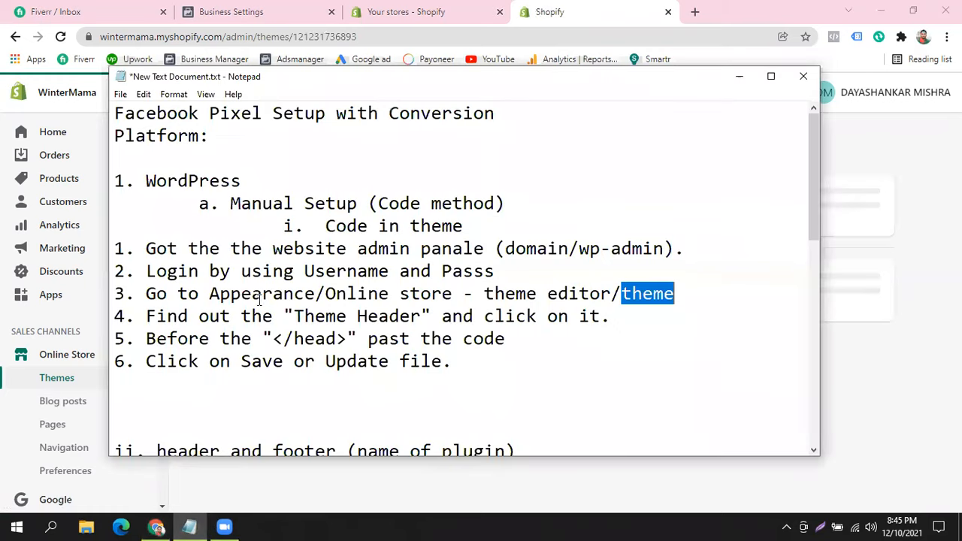
left_click(688, 300)
key("BackSpace")
key("BackSpace")
key("BackSpace")
key("BackSpace")
key("BackSpace")
key("BackSpace")
left_click_drag(325, 294, 466, 295)
key("BackSpace")
key("BackSpace")
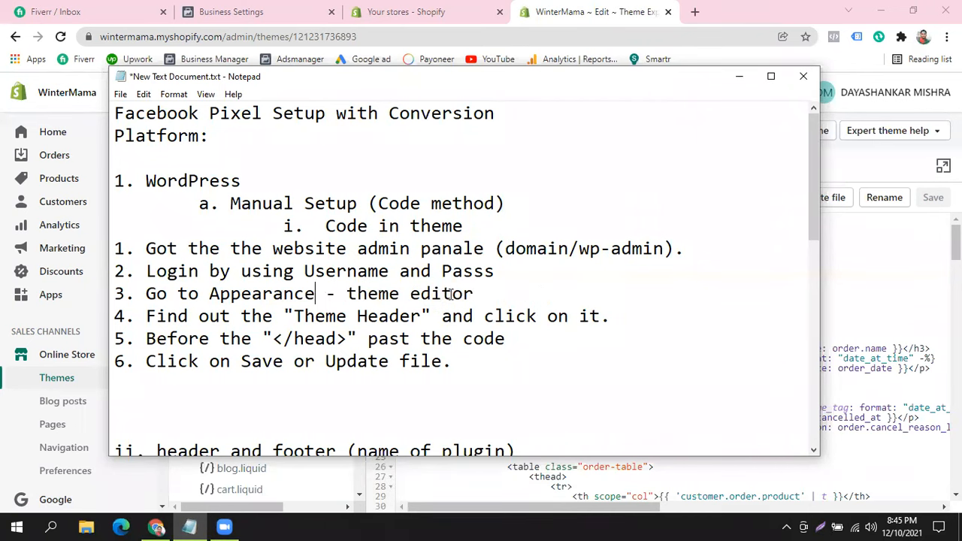
- Return to the theme code editor in Chrome and close the open customers/order.liquid and theme.liquid files
left_click(742, 13)
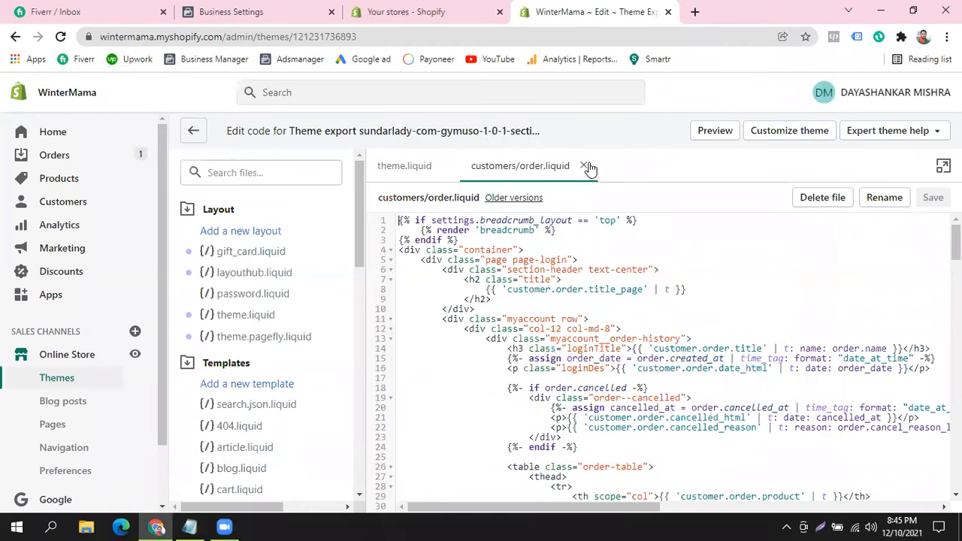
left_click(707, 270)
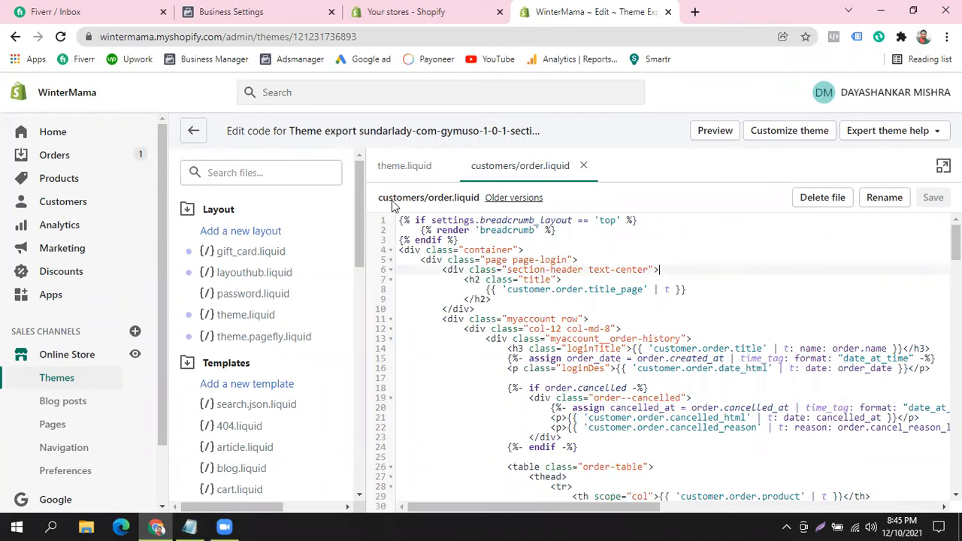
left_click(583, 165)
left_click(447, 166)
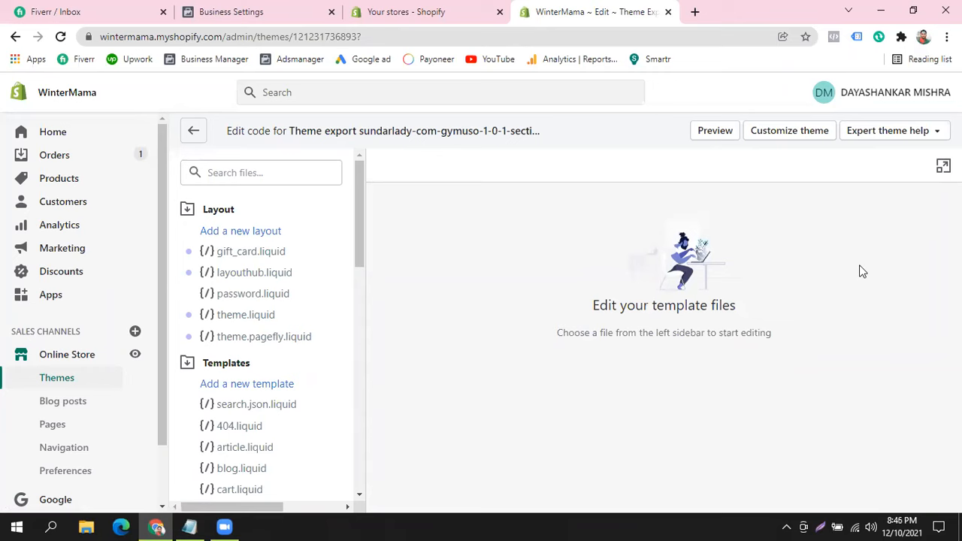
- Open theme.liquid from the layout files and look through its code from the opening head tag to the body
left_click(240, 318)
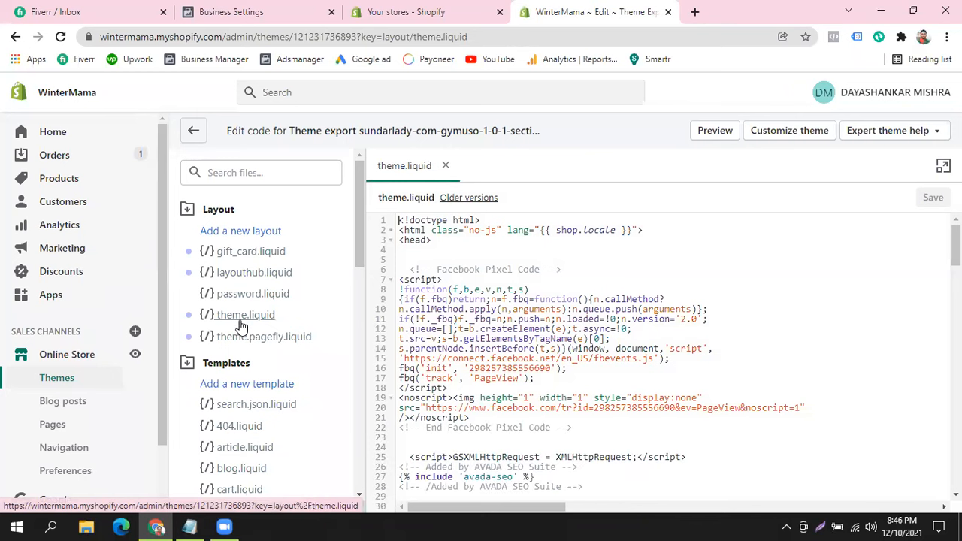
left_click(414, 239)
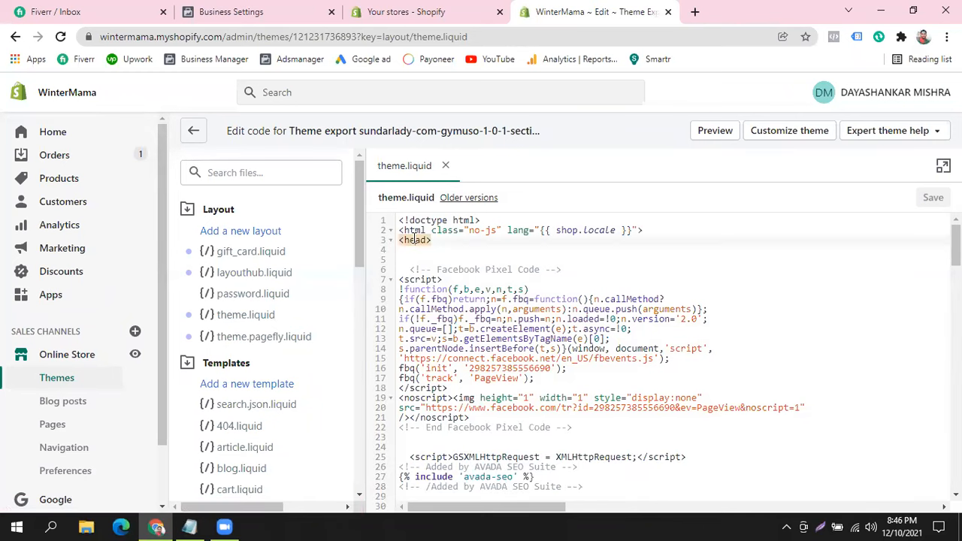
scroll(581, 244, "down", 10)
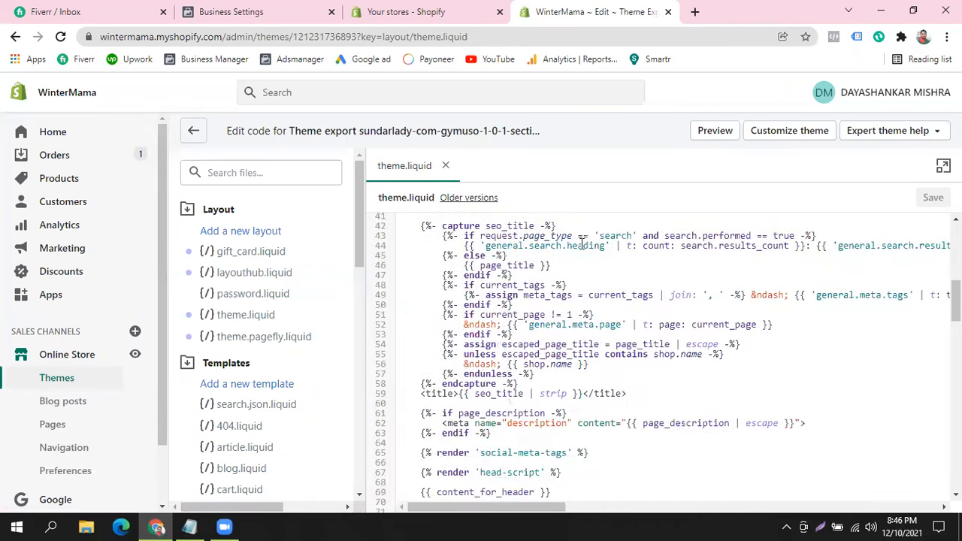
scroll(581, 244, "down", 2)
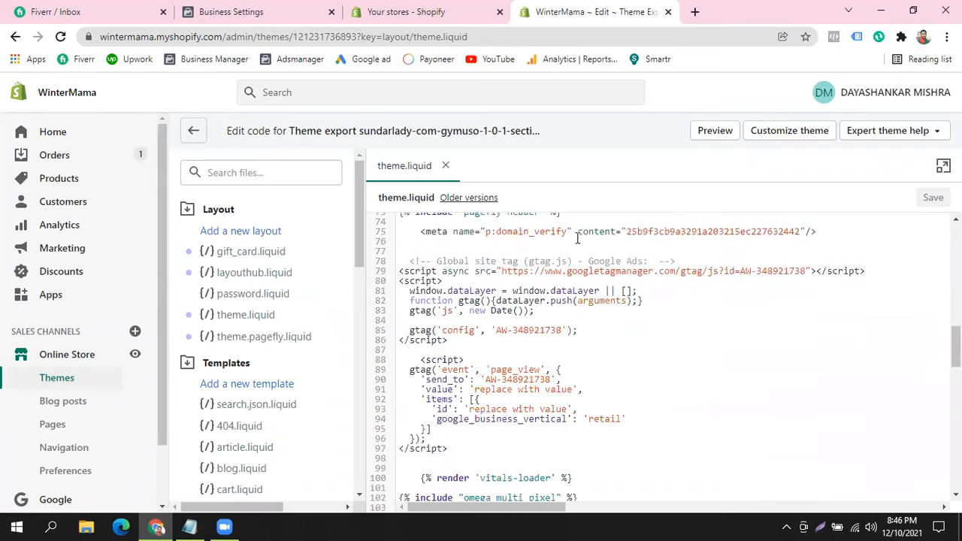
scroll(577, 237, "down", 8)
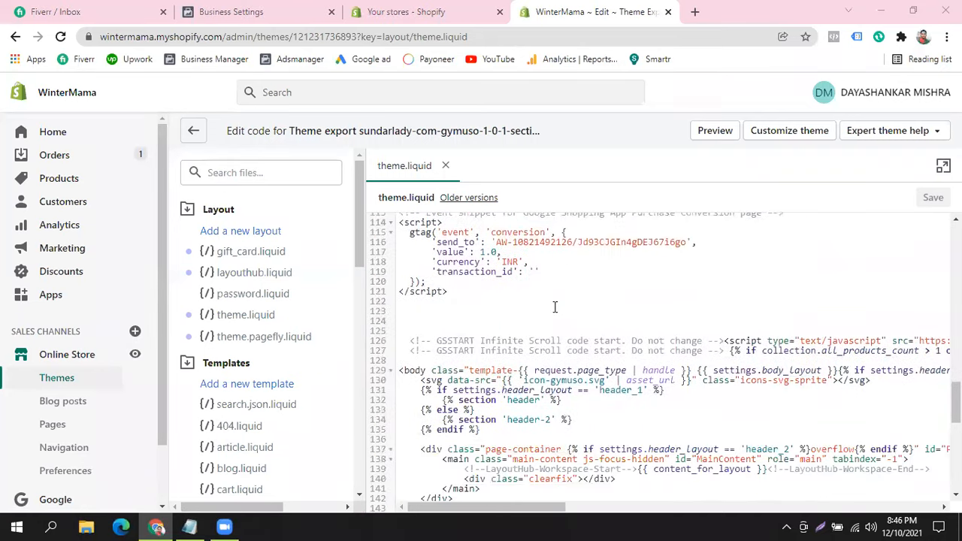
- Move the closing head tag from the end of the second Infinite Scroll code line onto its own line, with a blank line above it
scroll(555, 309, "up", 3)
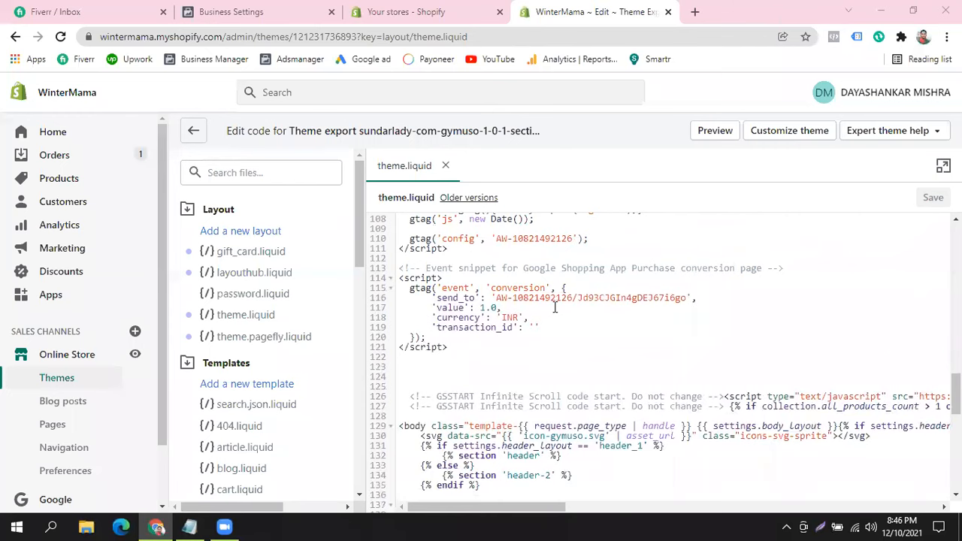
scroll(554, 308, "down", 2)
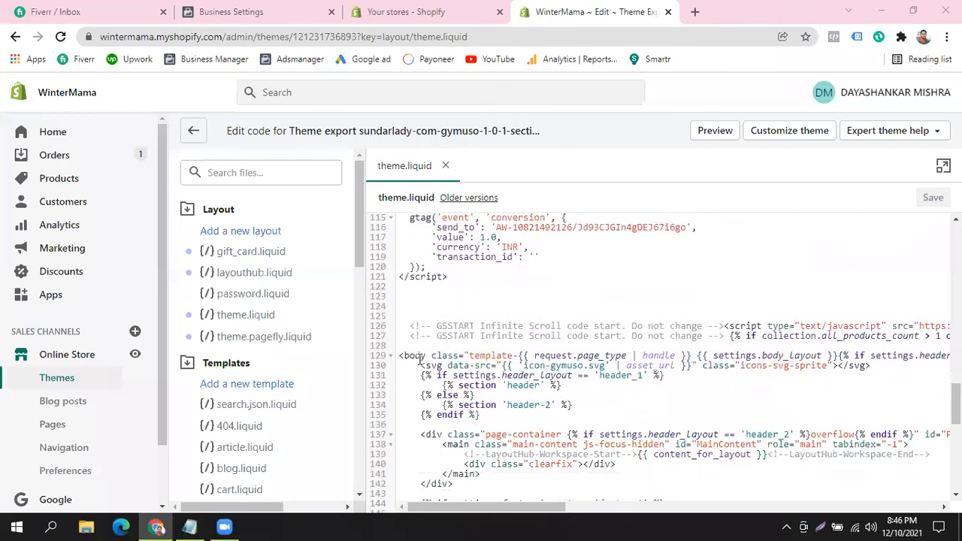
left_click(437, 277)
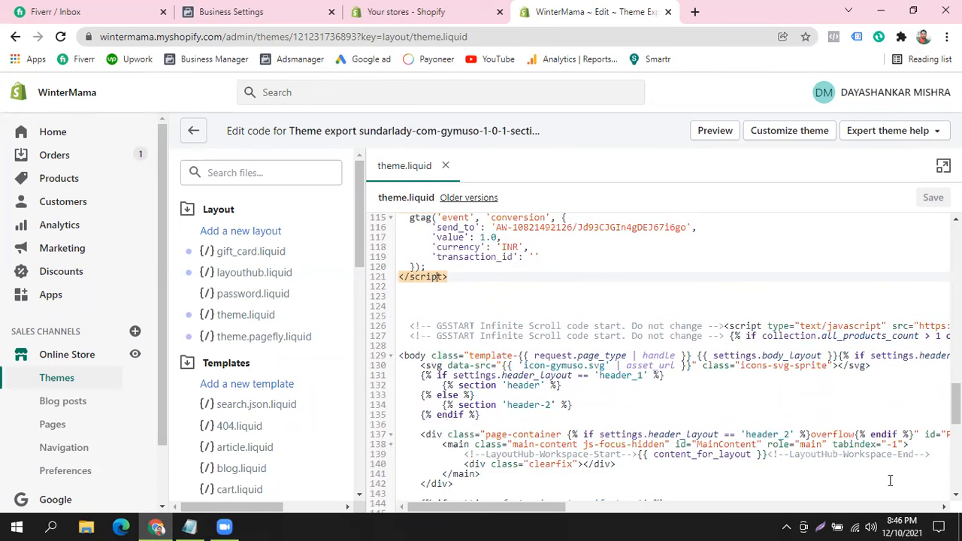
left_click(757, 485)
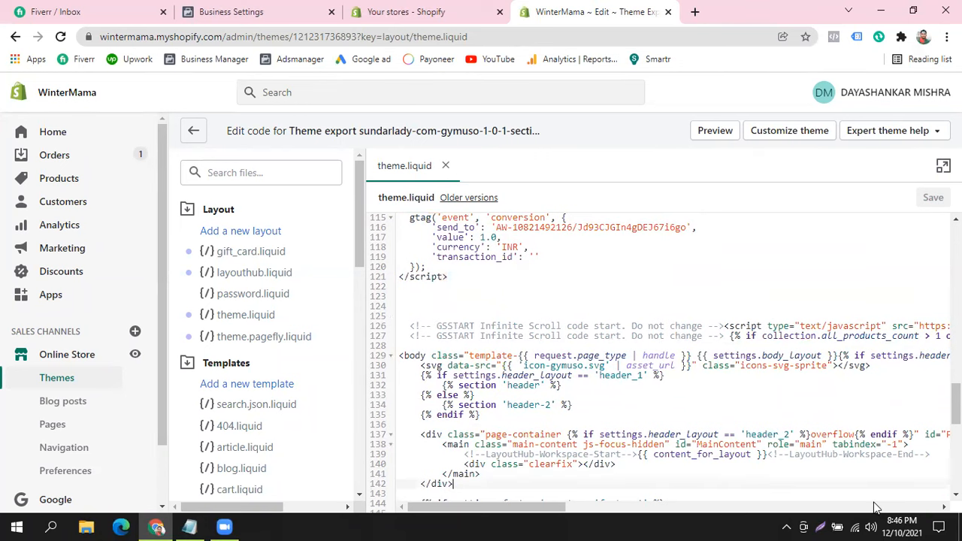
scroll(672, 363, "right", 8)
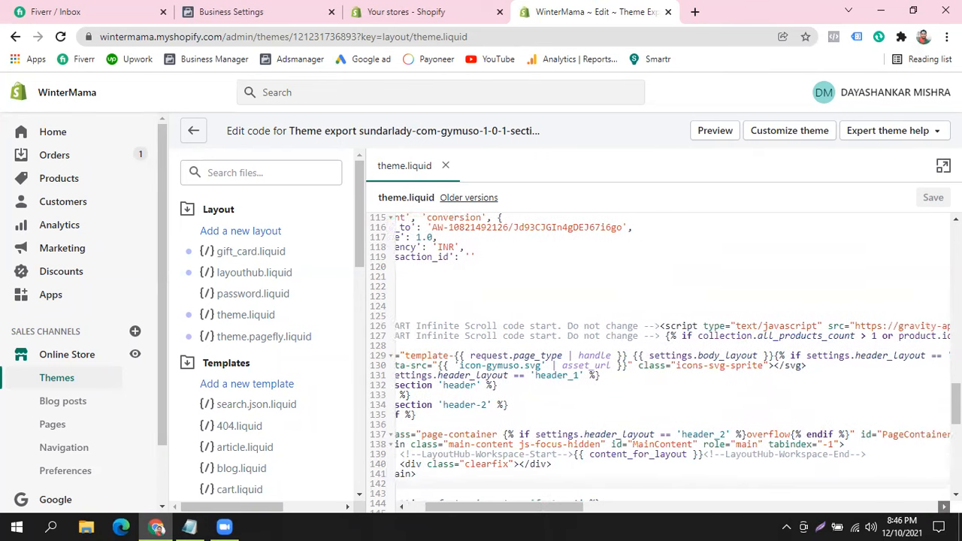
scroll(672, 363, "right", 10)
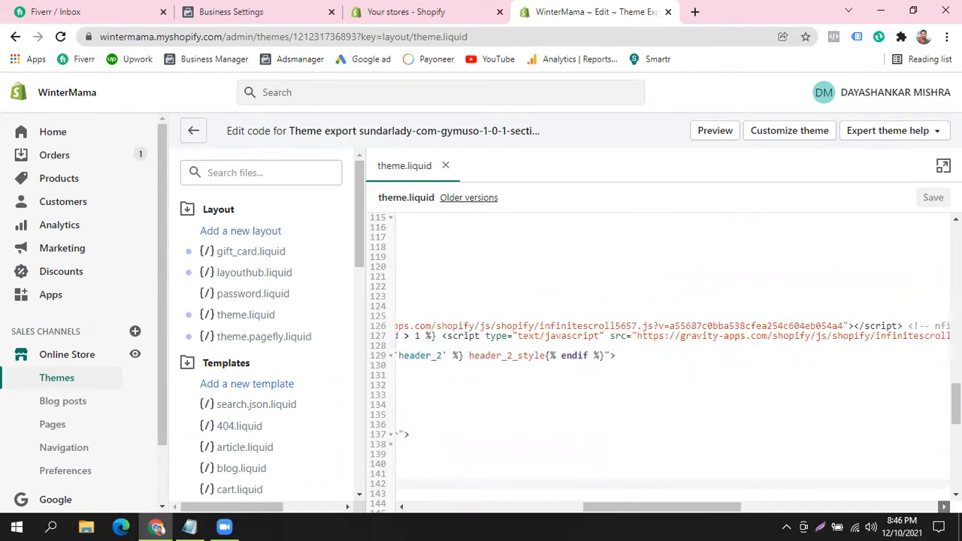
scroll(672, 362, "right", 10)
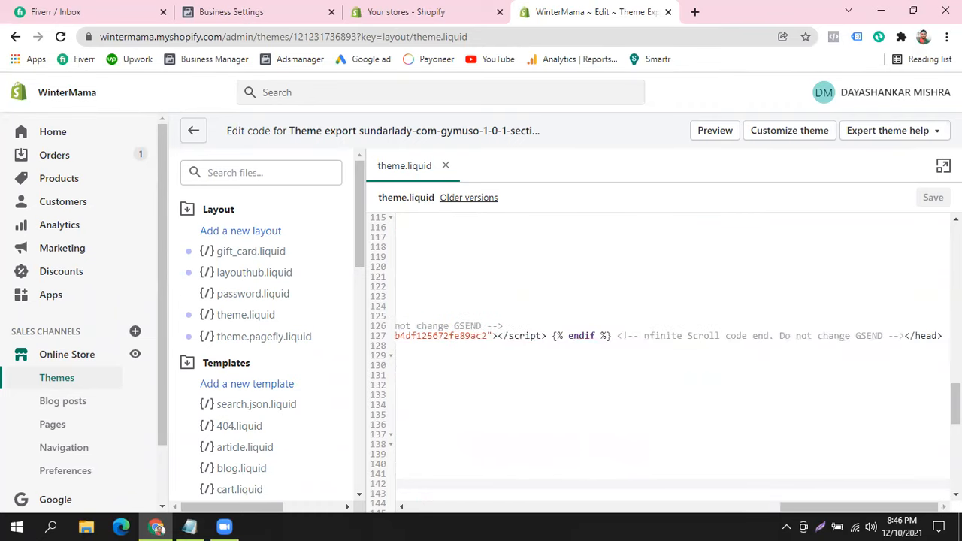
left_click(905, 336)
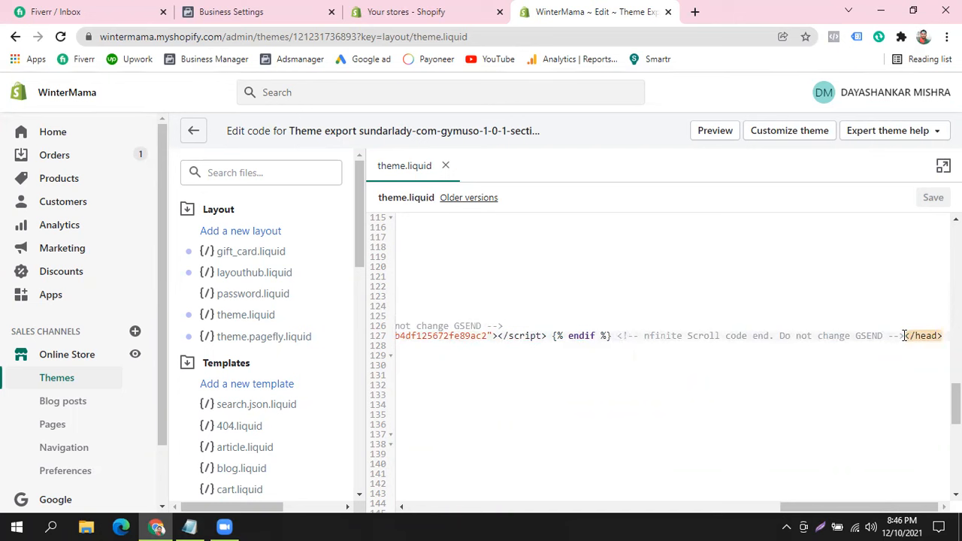
key("Return")
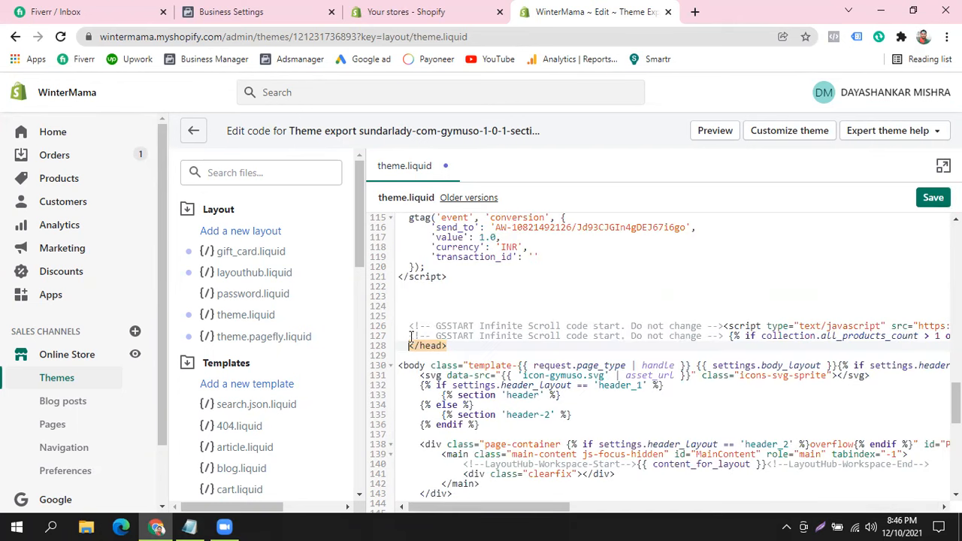
key("Return")
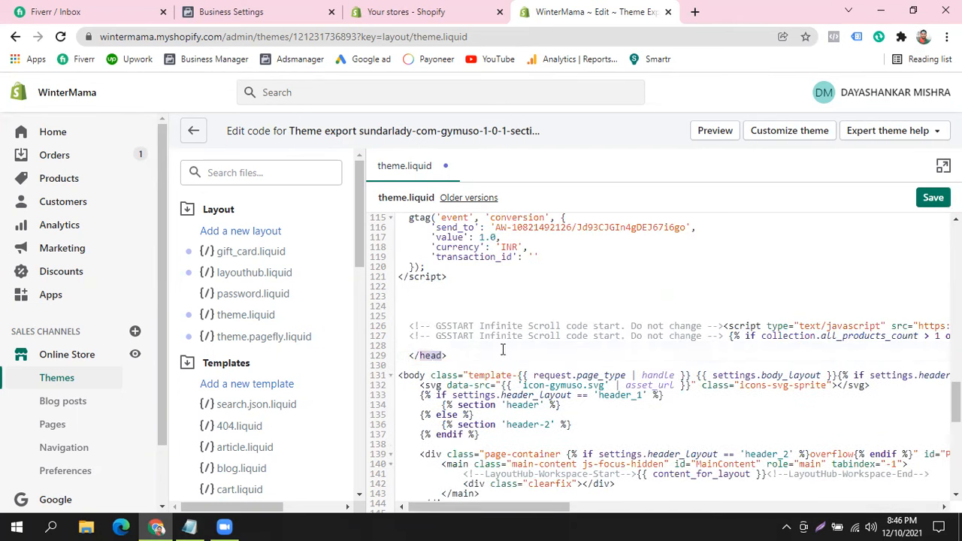
- Check the existing Facebook pixel code at the start of the head section and insert six more blank lines above the closing head tag
scroll(460, 262, "up", 5)
scroll(460, 261, "up", 15)
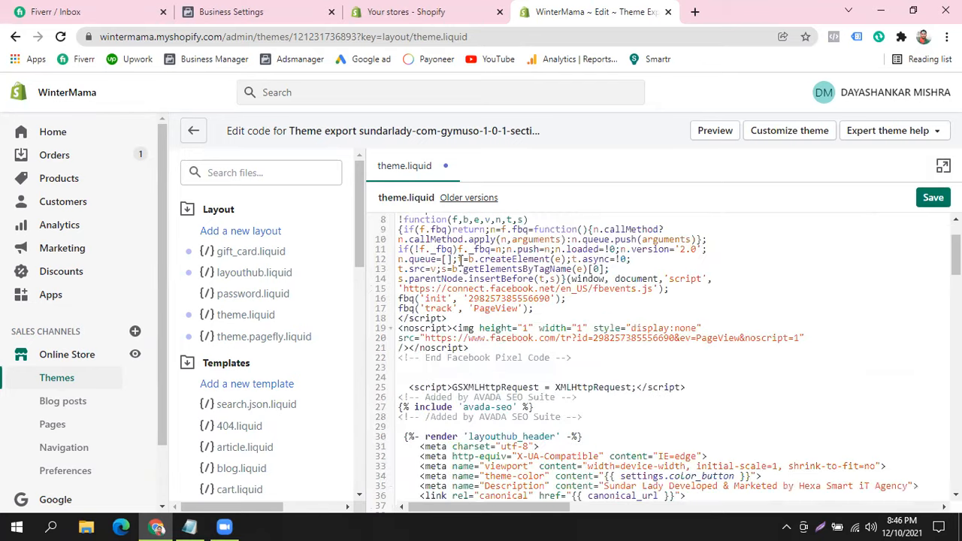
left_click(411, 239)
scroll(537, 267, "down", 20)
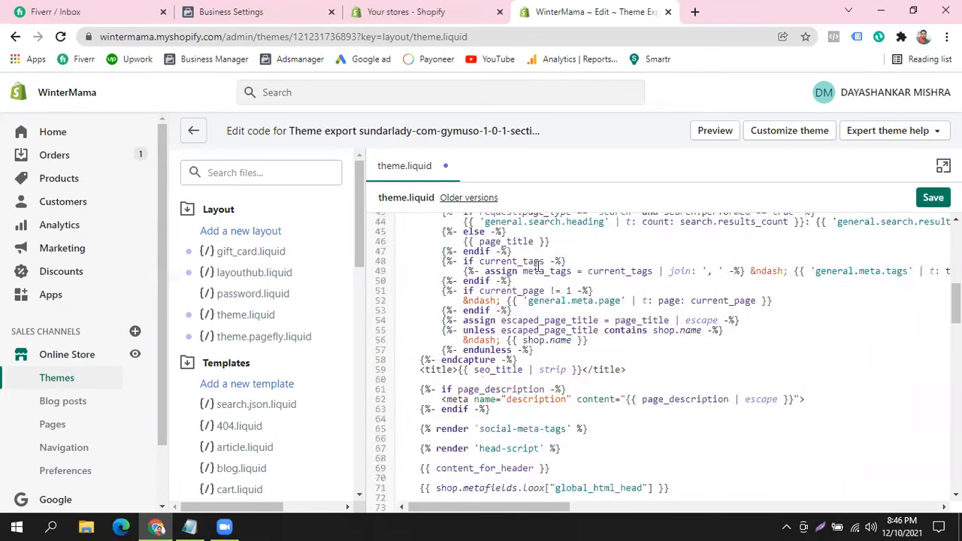
left_click(414, 284)
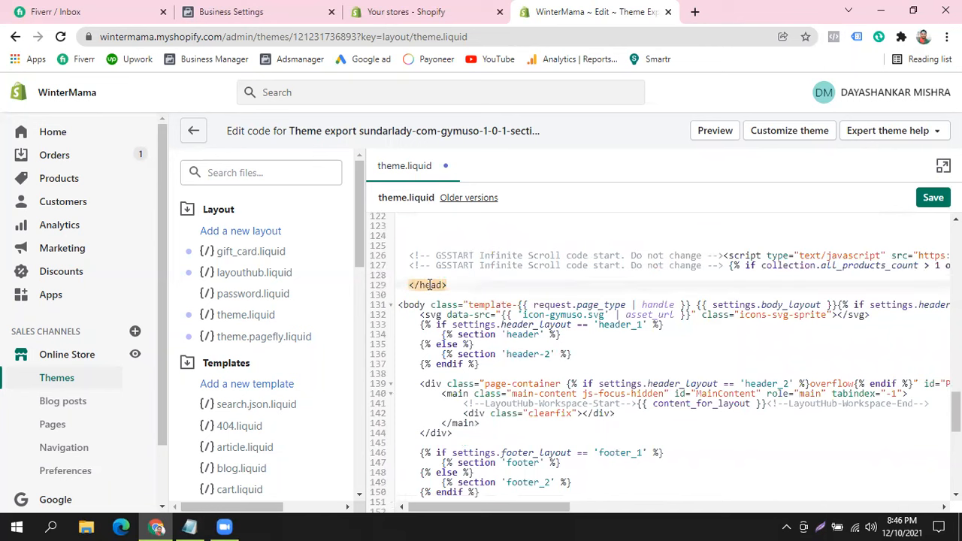
left_click(413, 275)
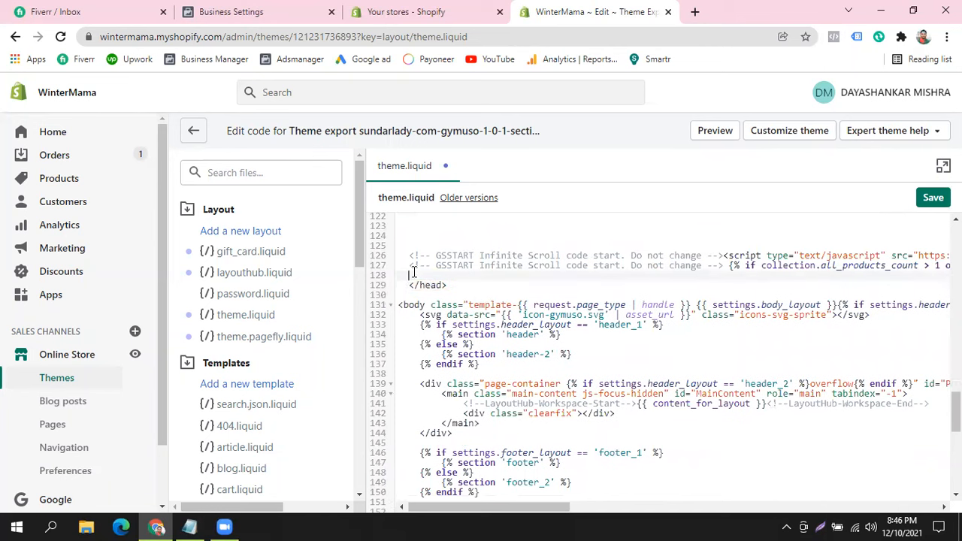
key("Return")
key("Return")
key("Return")
key("Return")
key("Return")
key("Return")
key("Up")
key("Up")
key("Up")
key("Up")
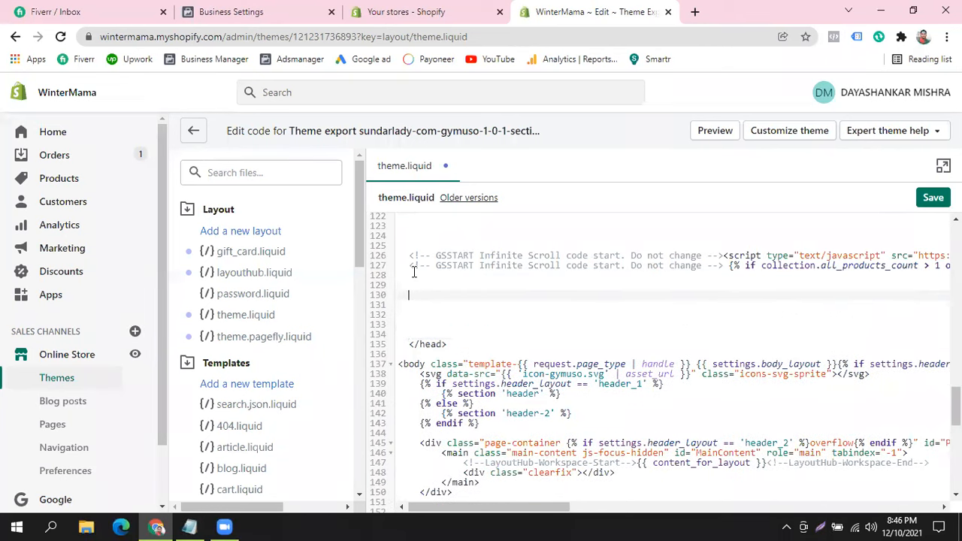
- Try to paste the clipboard content into the blank space above the closing head tag, and check the pixel list in Facebook Business Settings
right_click(418, 293)
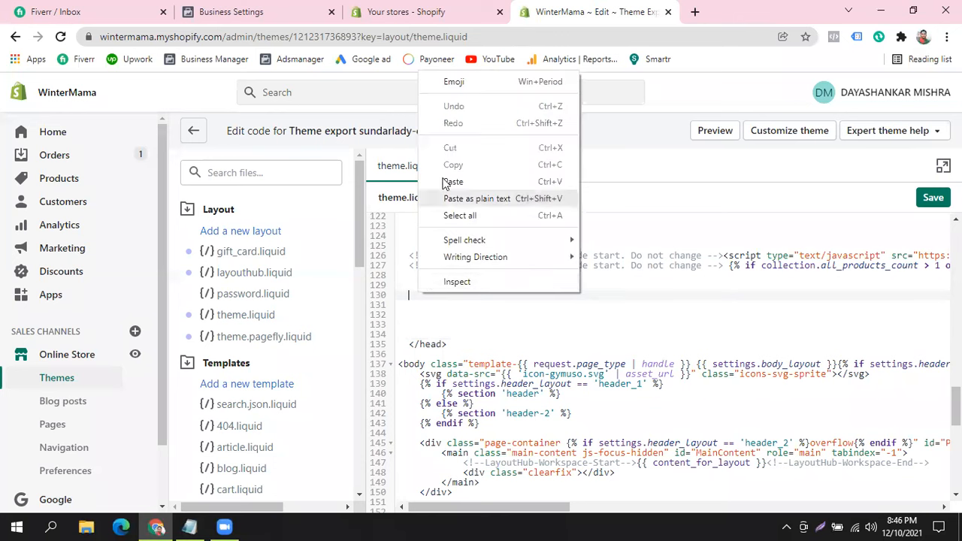
left_click(448, 180)
left_click(407, 296, "shift")
key("BackSpace")
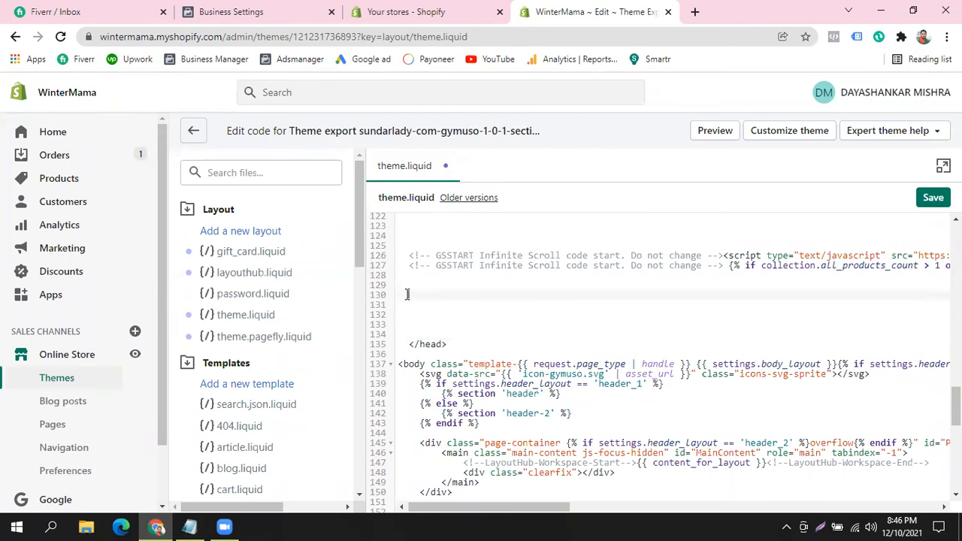
left_click(233, 11)
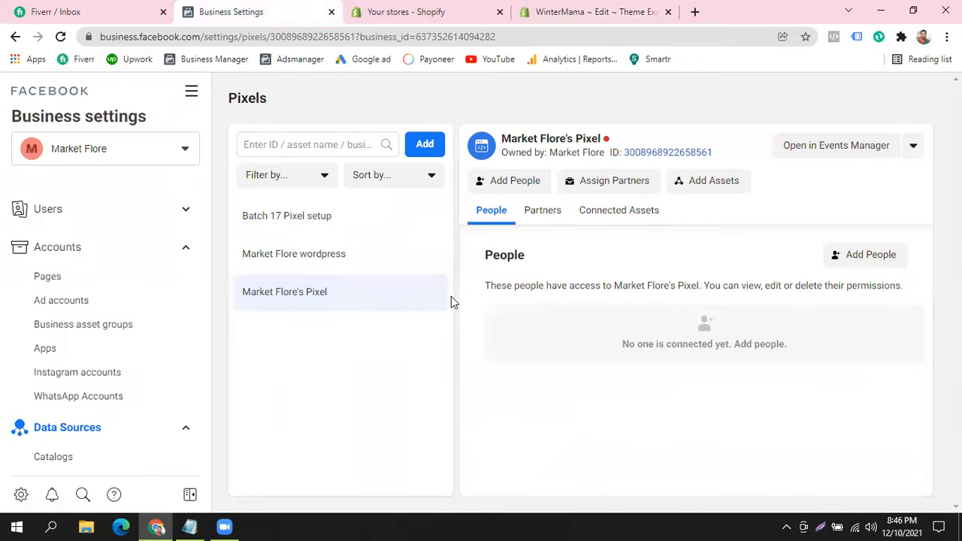
left_click(566, 12)
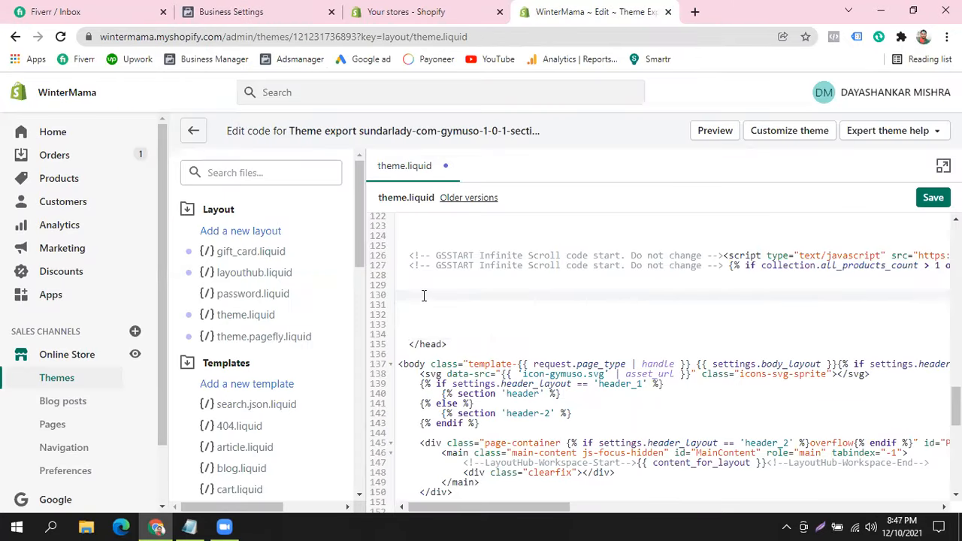
right_click(424, 295)
- Save the edited theme.liquid file and look back over its code up to the Facebook pixel code in the head section
left_click(933, 197)
left_click(933, 197)
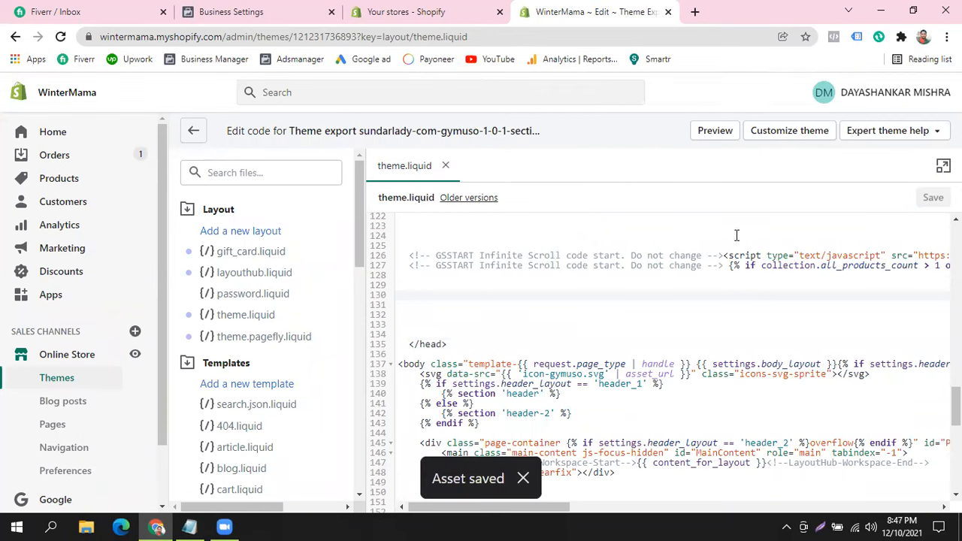
scroll(752, 236, "down", 8)
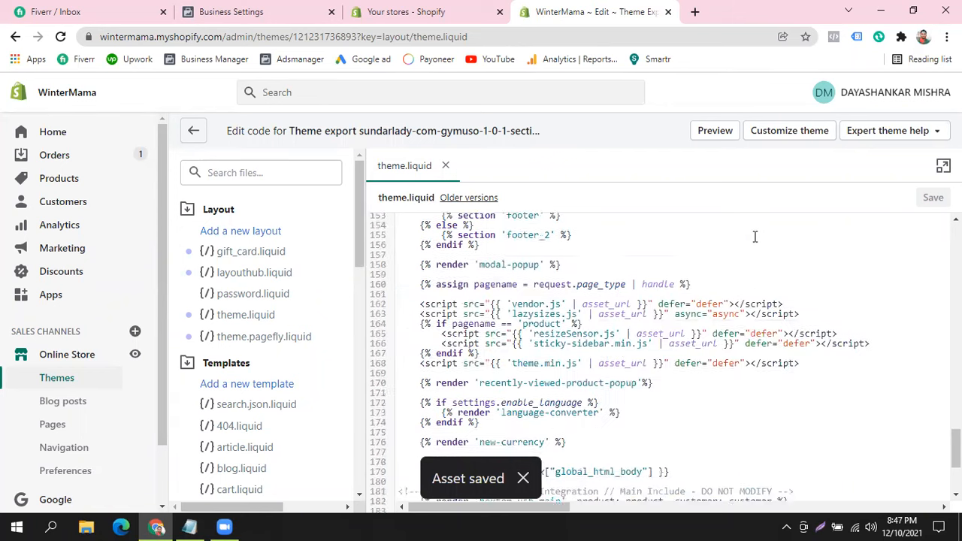
scroll(756, 236, "up", 20)
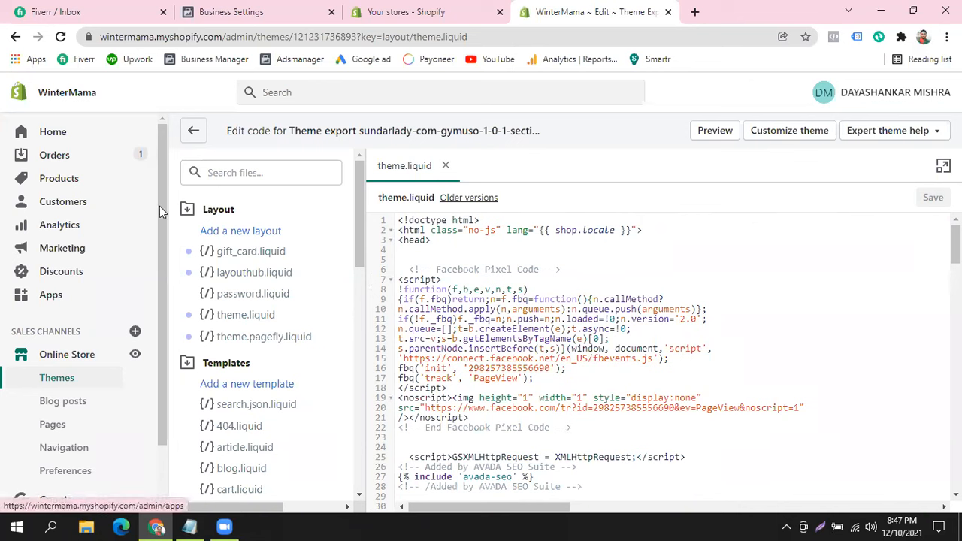
- Open the store's Apps page, look through the installed apps and open the full holiday discounts collection in the Shopify App Store
scroll(159, 302, "down", 1)
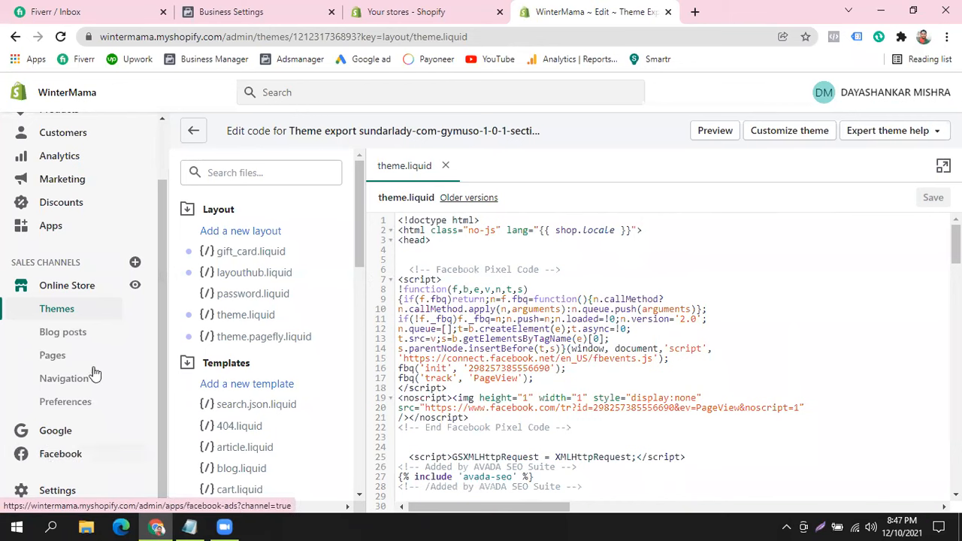
left_click(65, 229)
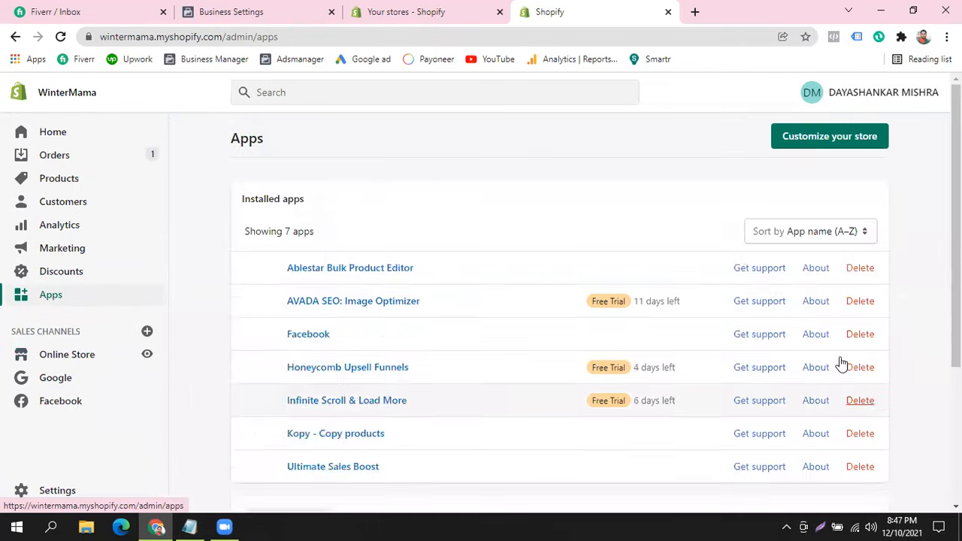
scroll(930, 263, "down", 2)
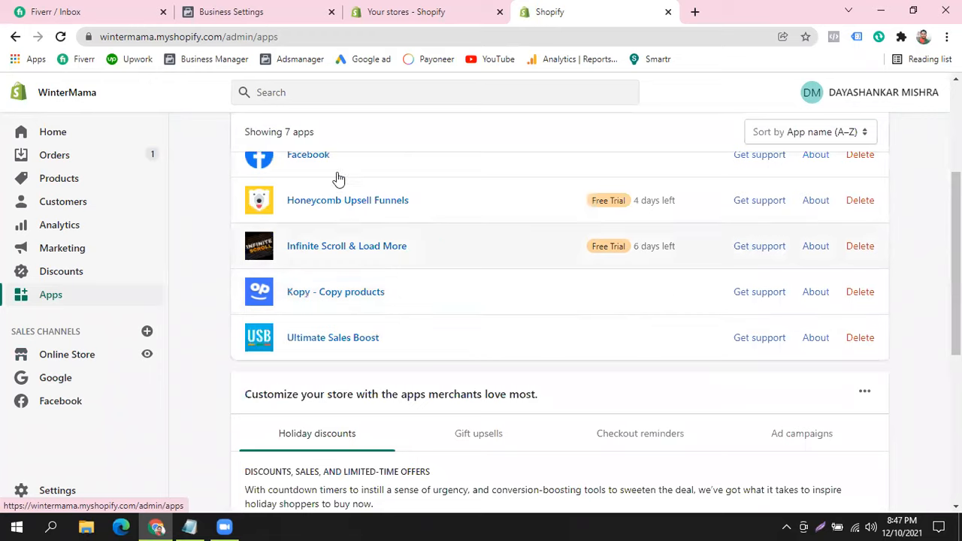
scroll(373, 218, "up", 1)
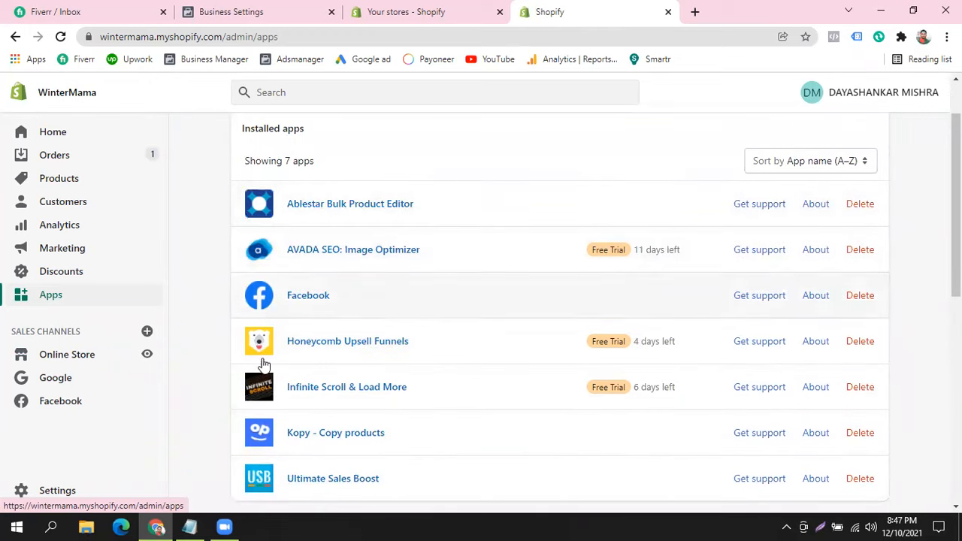
scroll(418, 335, "down", 5)
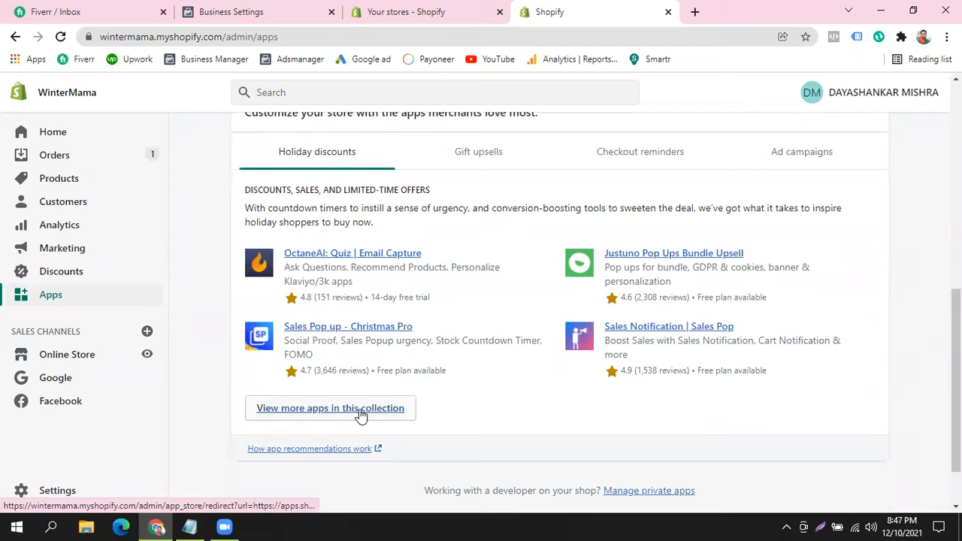
left_click(362, 412)
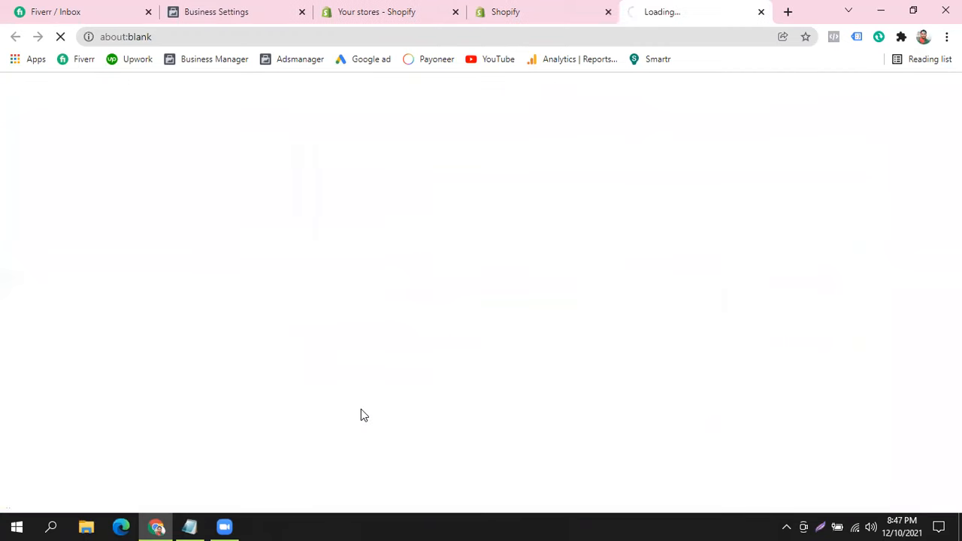
left_click(517, 12)
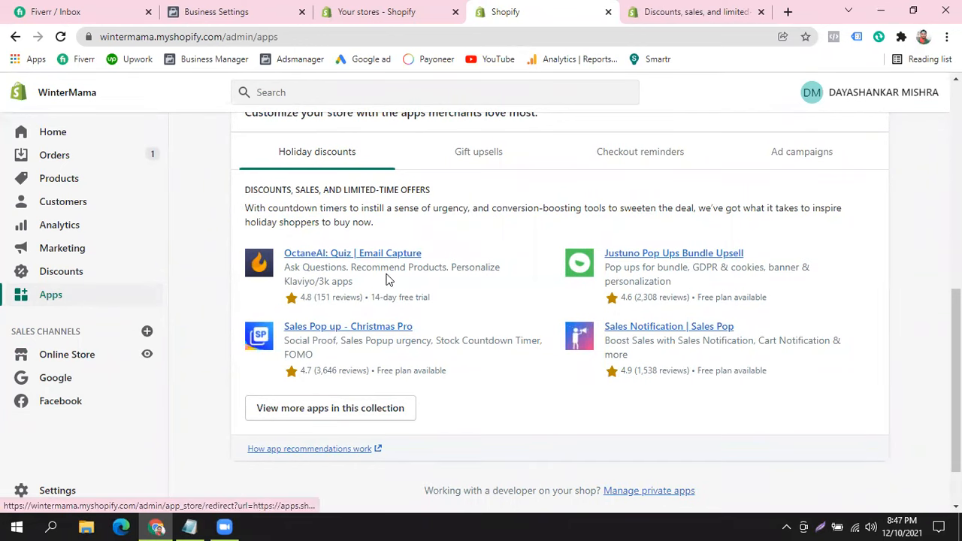
scroll(457, 303, "up", 1)
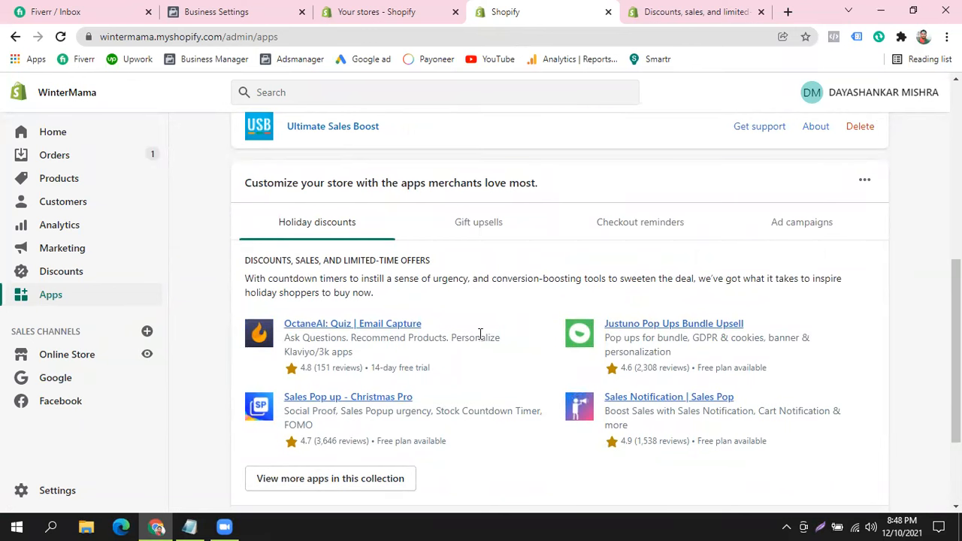
scroll(531, 318, "down", 1)
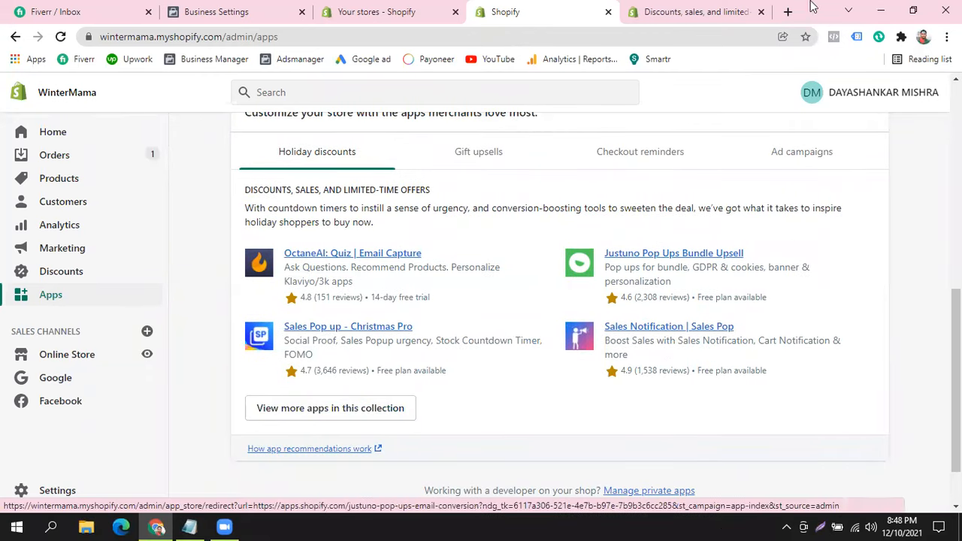
- Search the Shopify App Store for "facebook channel"
left_click(718, 6)
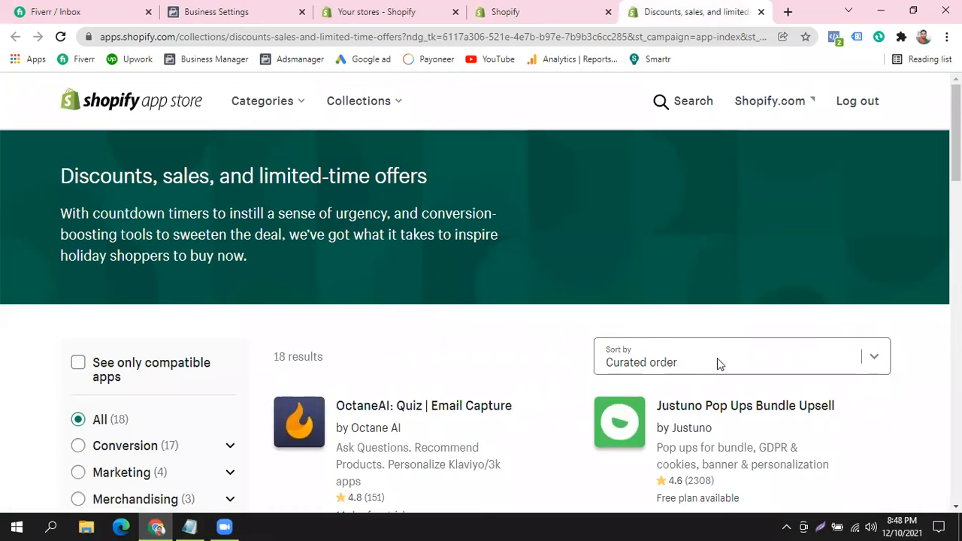
left_click(659, 105)
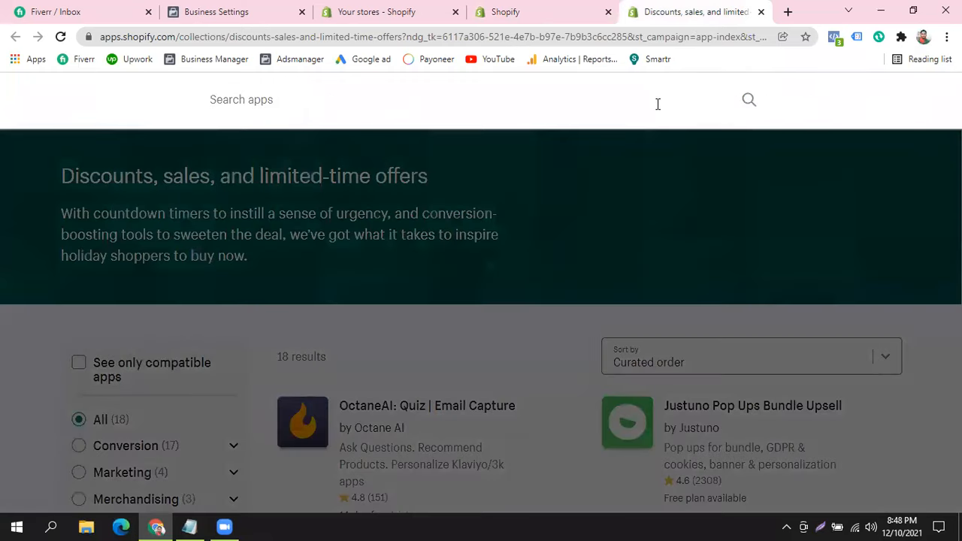
type("facebook channe")
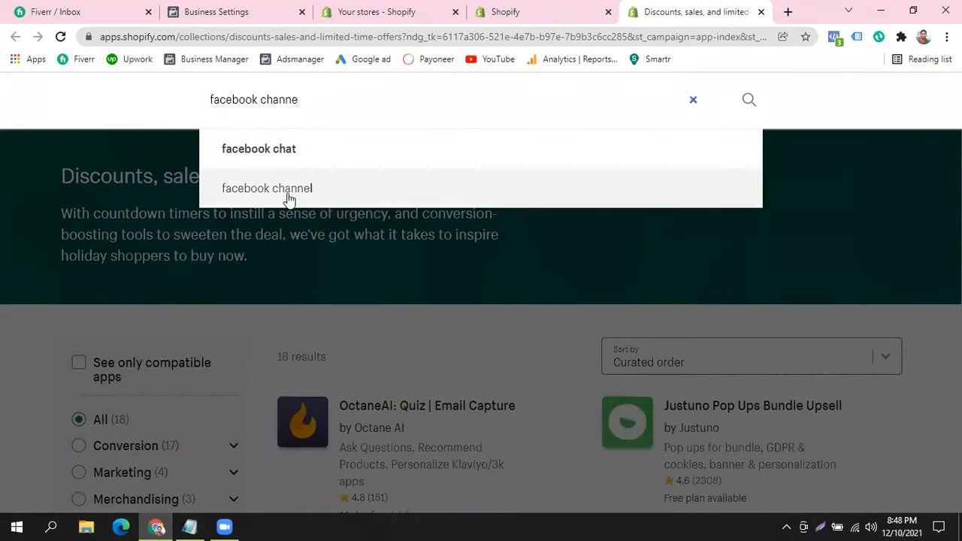
left_click(289, 192)
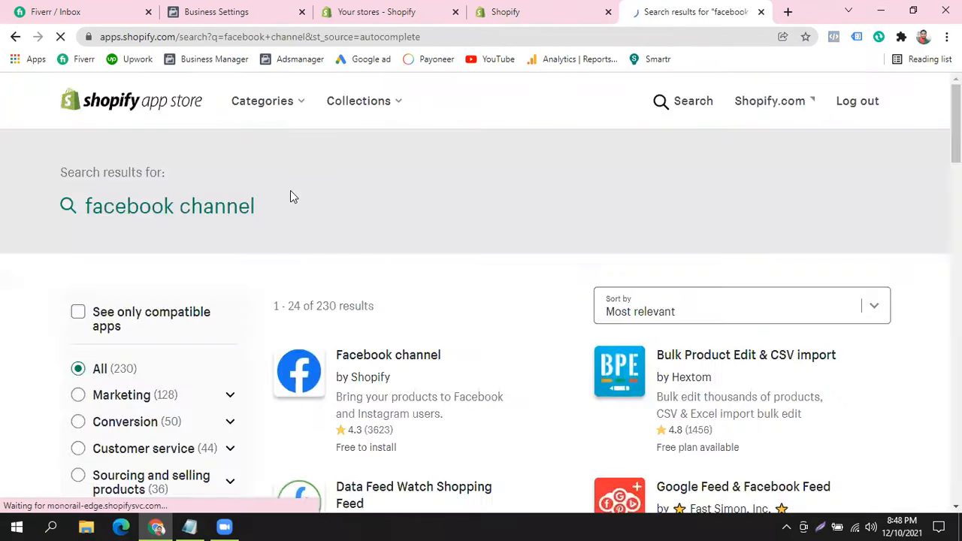
- Open the Facebook channel app by Shopify from the search results and add it to the WinterMama store
scroll(385, 300, "down", 2)
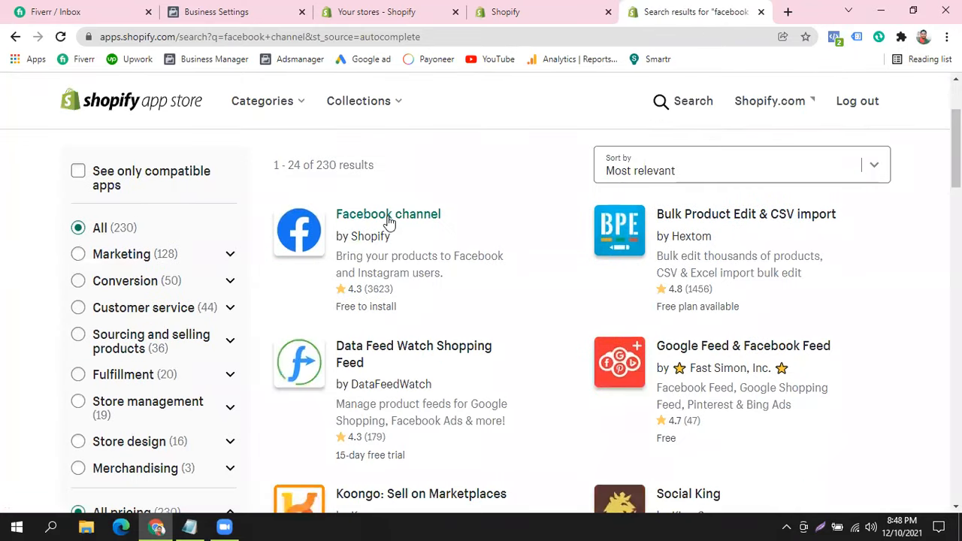
left_click(389, 218)
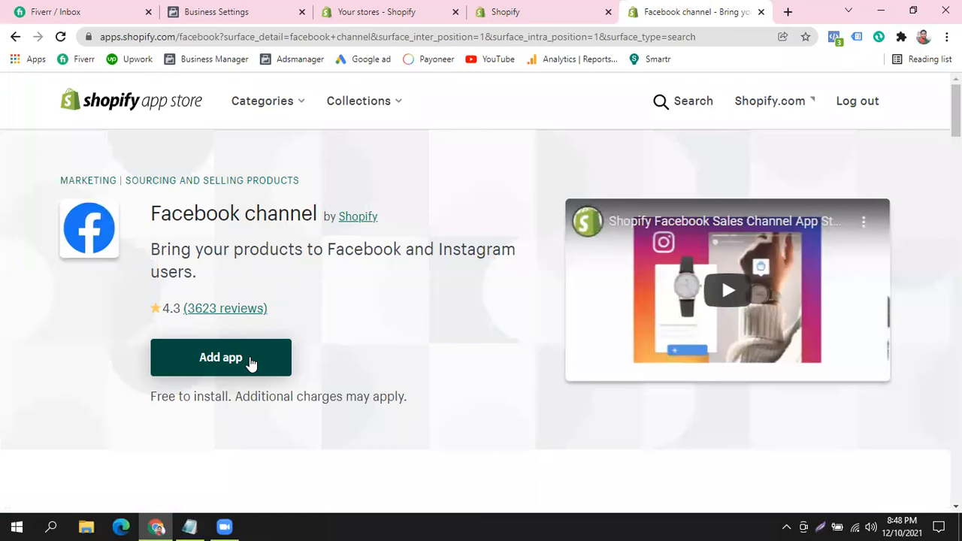
left_click(251, 359)
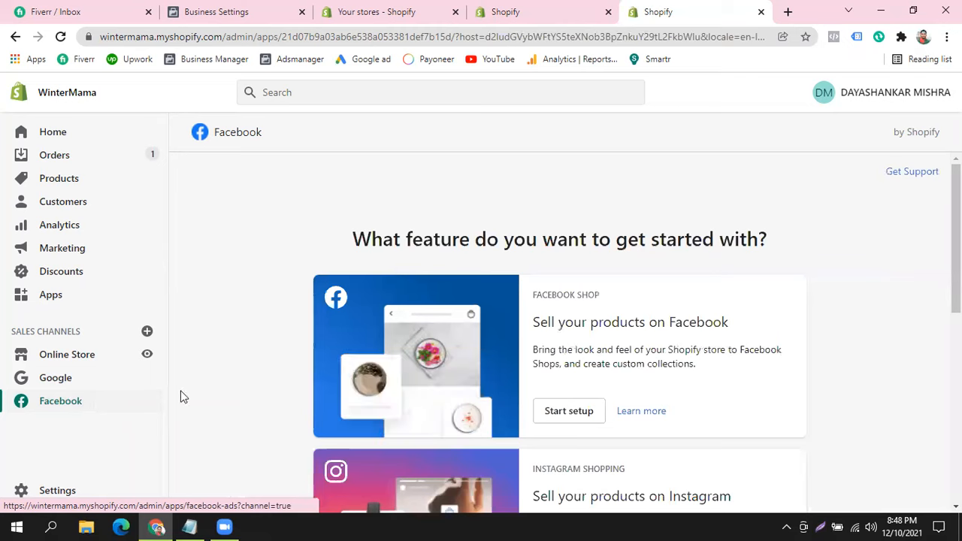
- Find the Facebook Marketing feature "Create free and paid ads on Facebook" and continue its setup
scroll(921, 288, "down", 3)
scroll(576, 271, "up", 1)
scroll(808, 260, "down", 4)
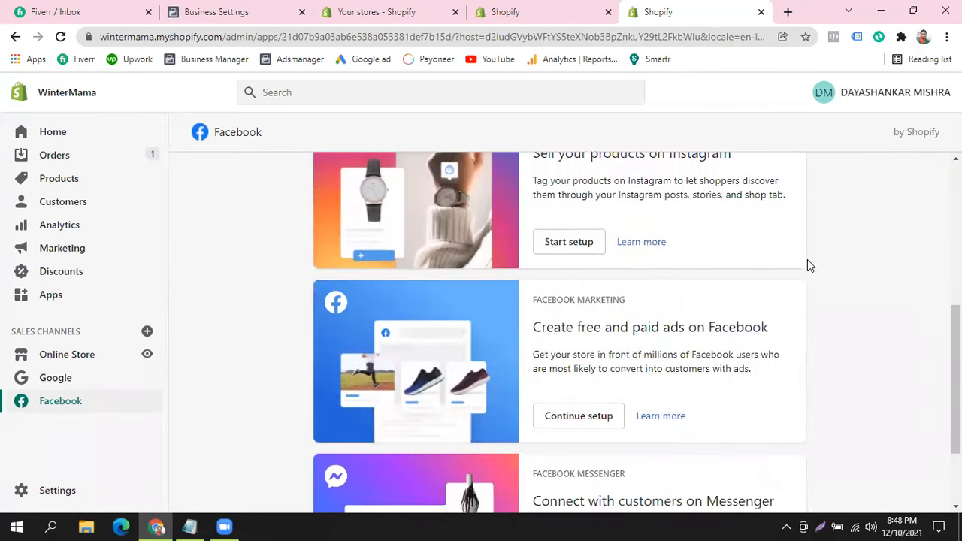
left_click_drag(528, 322, 768, 316)
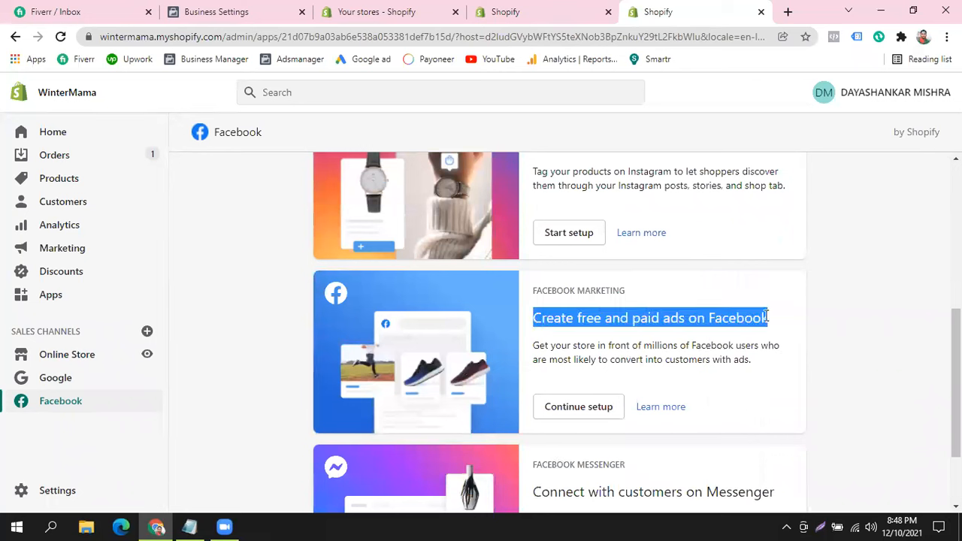
left_click(773, 297)
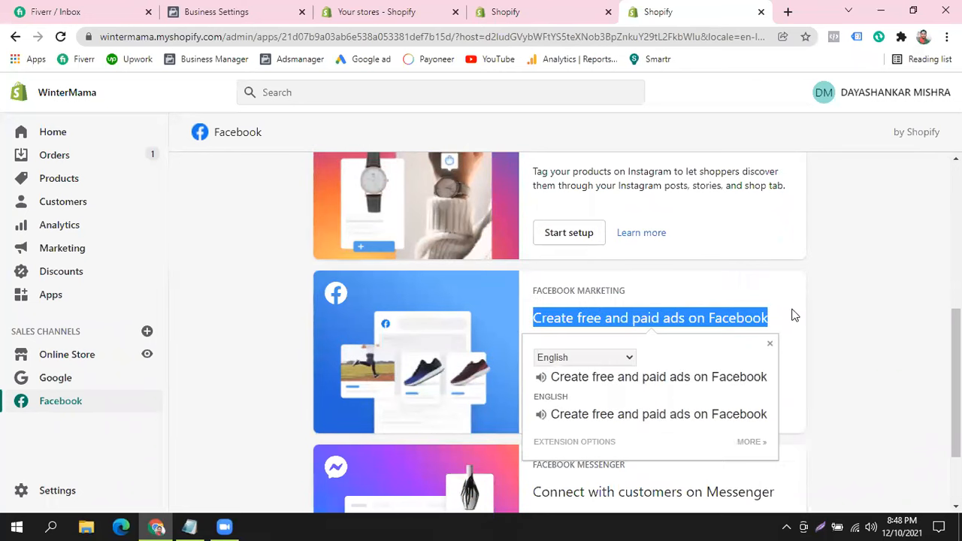
left_click(796, 304)
left_click_drag(532, 322, 767, 322)
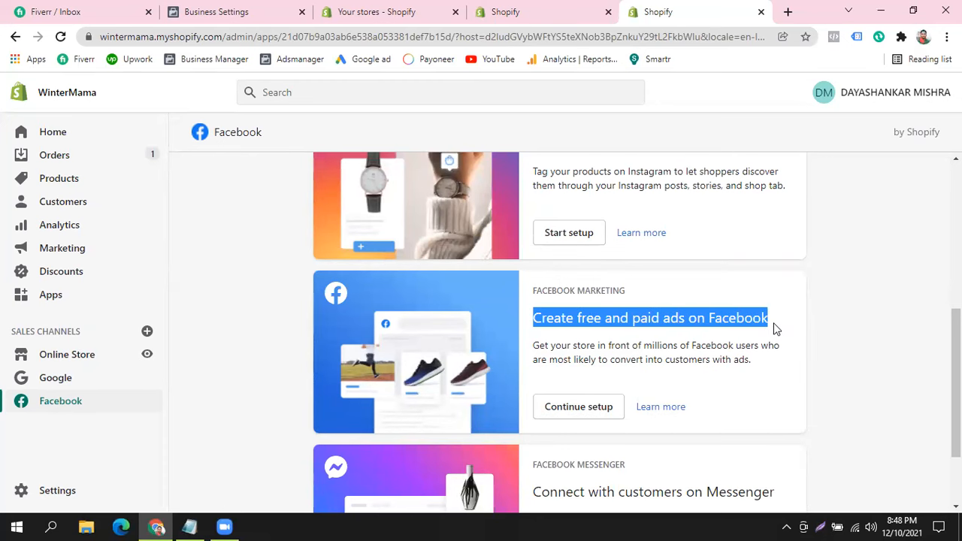
left_click(799, 305)
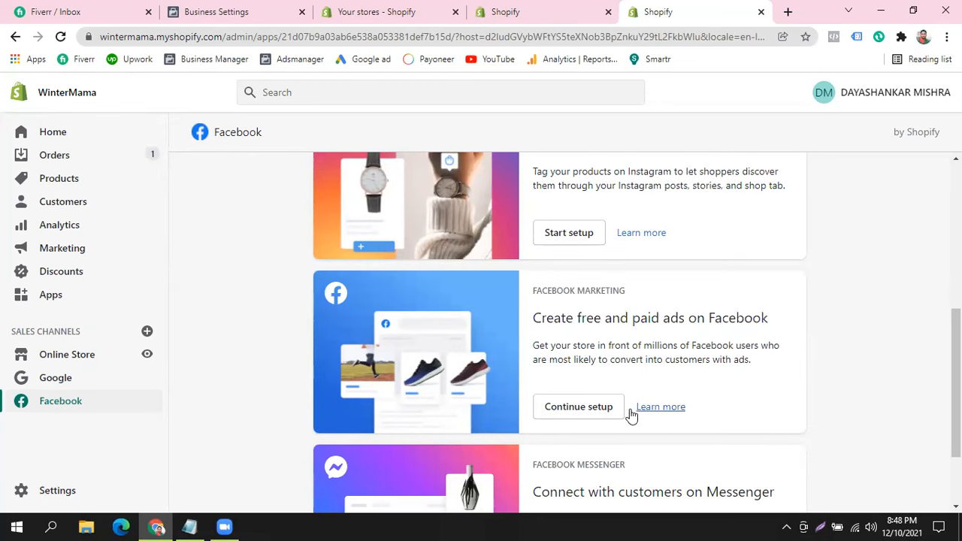
left_click(568, 411)
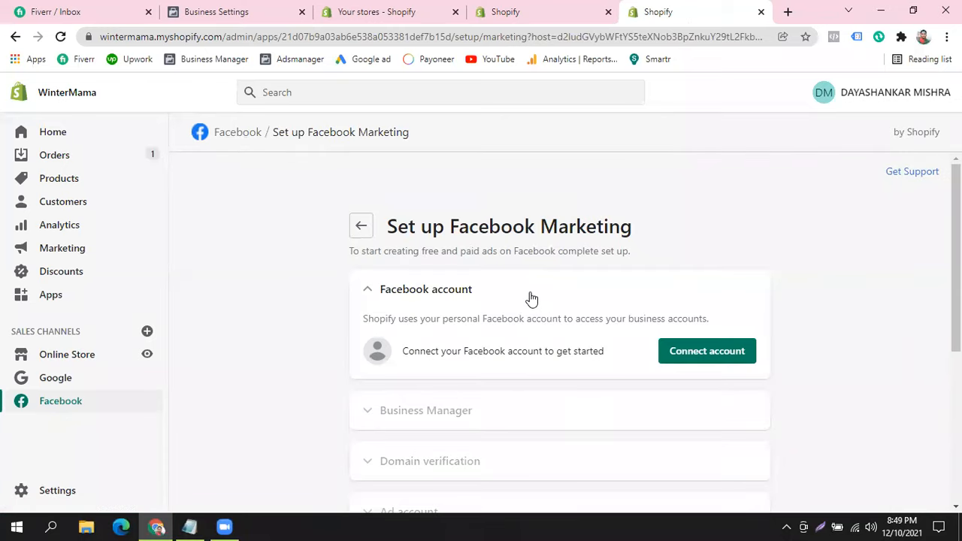
- Try connecting a Facebook account in the marketing setup, and close the login window without entering the password
scroll(532, 299, "down", 2)
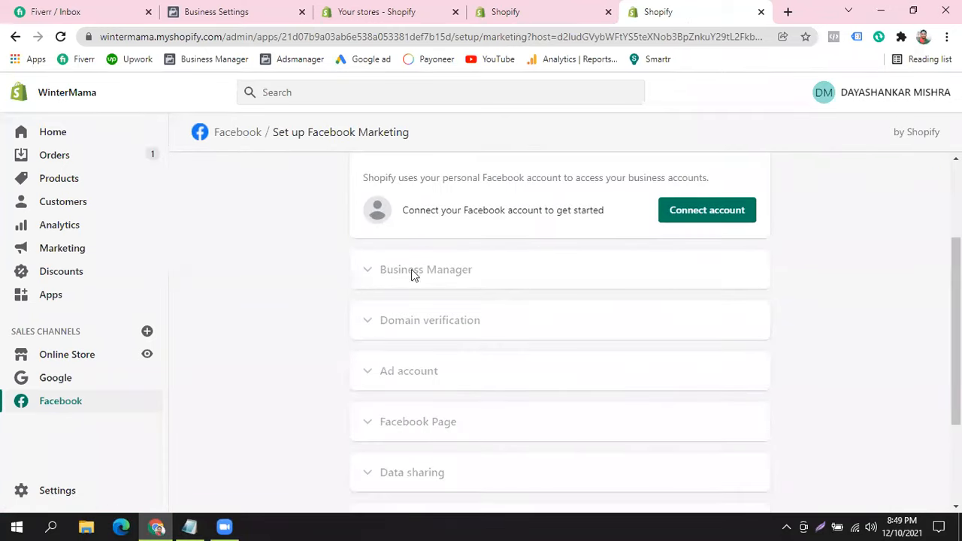
scroll(462, 269, "up", 2)
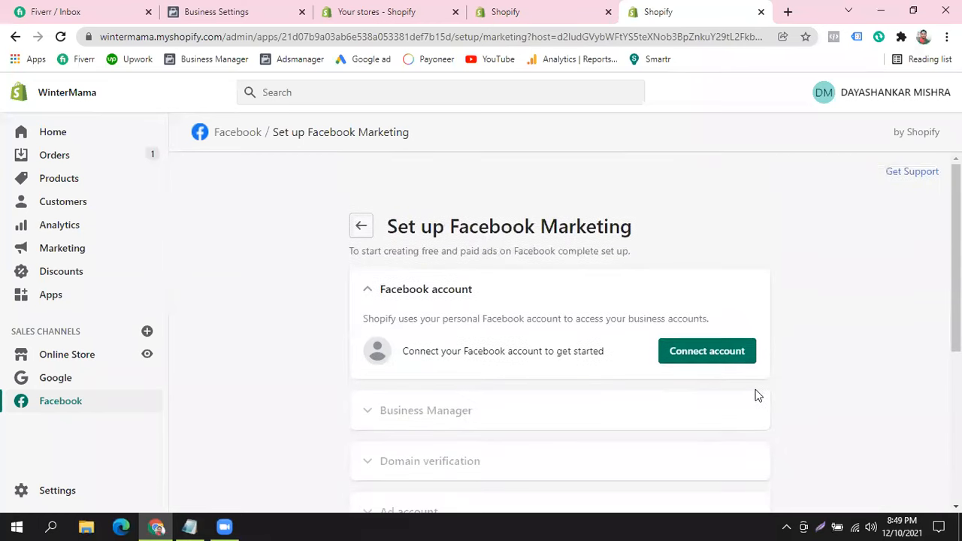
left_click(720, 359)
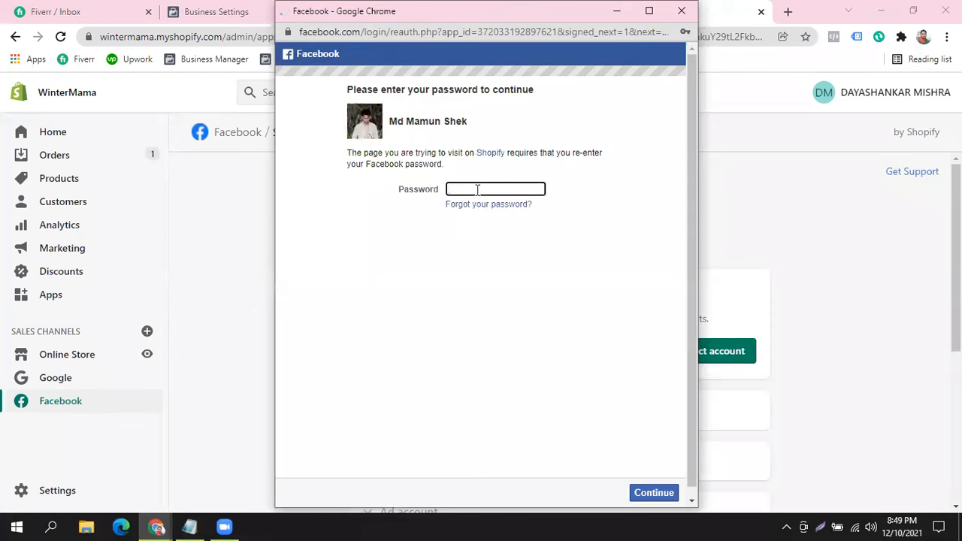
left_click(482, 189)
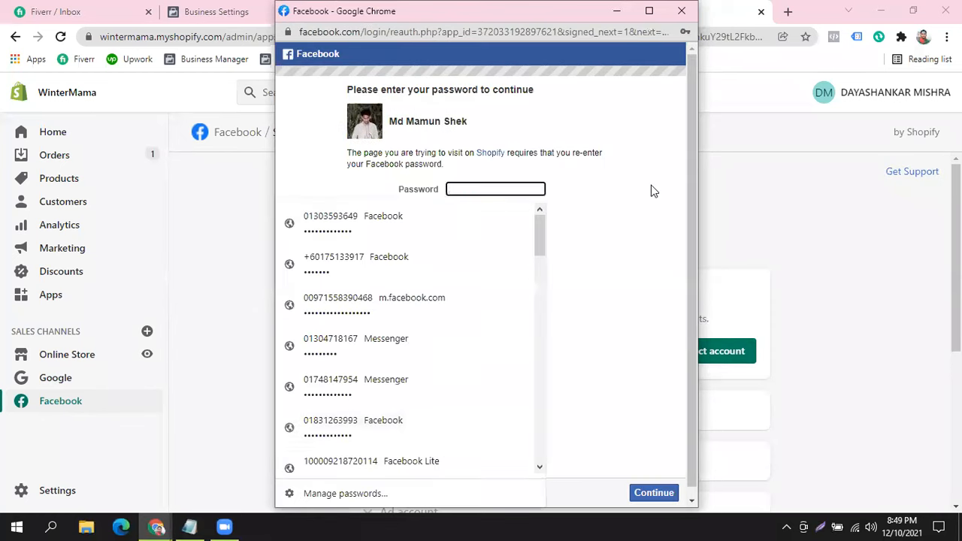
left_click(682, 11)
- Look through the remaining Facebook Marketing setup sections, from Business Manager and Domain verification to Terms and conditions
scroll(846, 303, "down", 2)
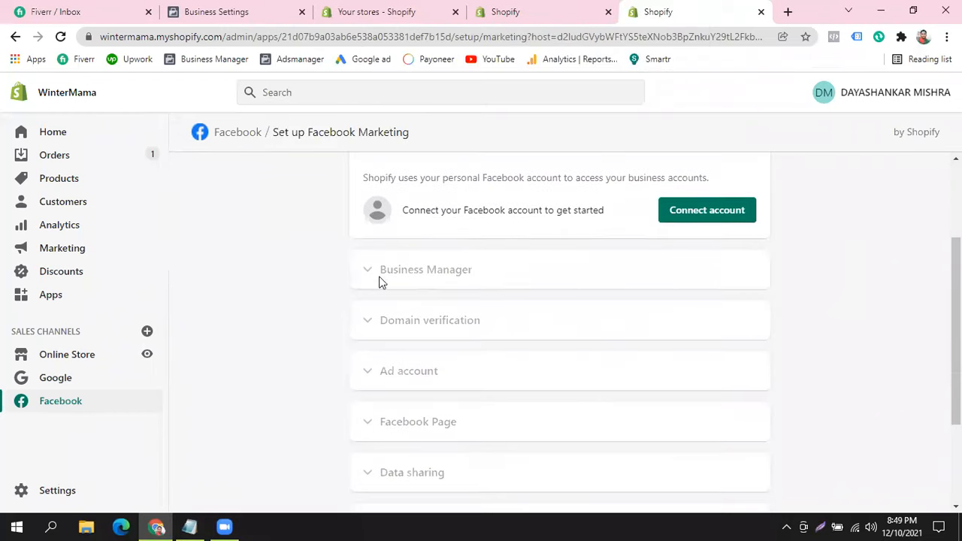
left_click_drag(361, 274, 537, 288)
left_click(851, 277)
scroll(799, 274, "down", 1)
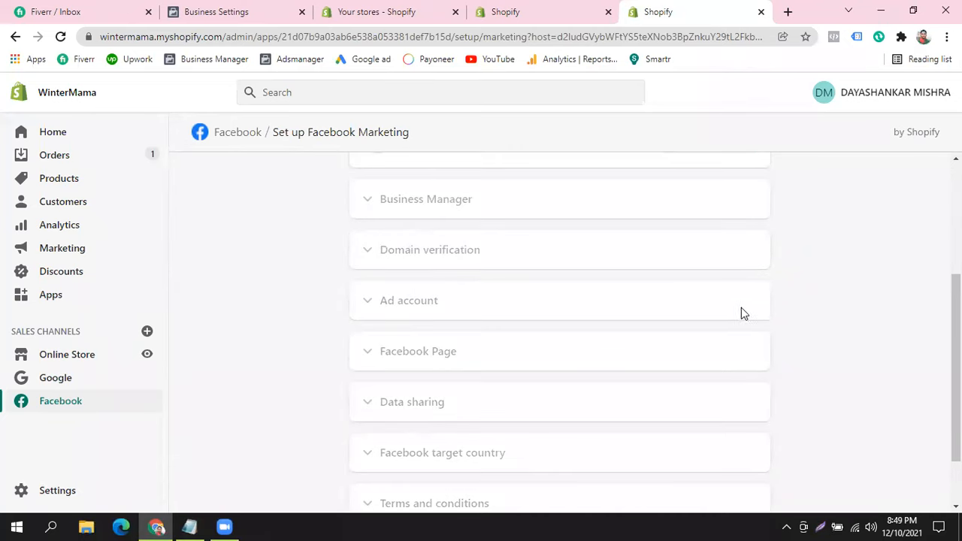
scroll(481, 360, "down", 1)
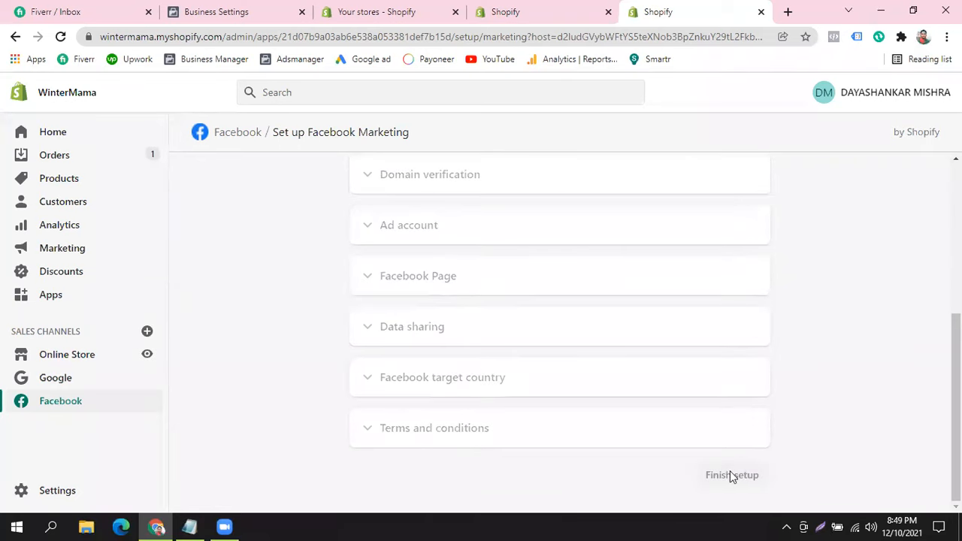
scroll(835, 345, "up", 4)
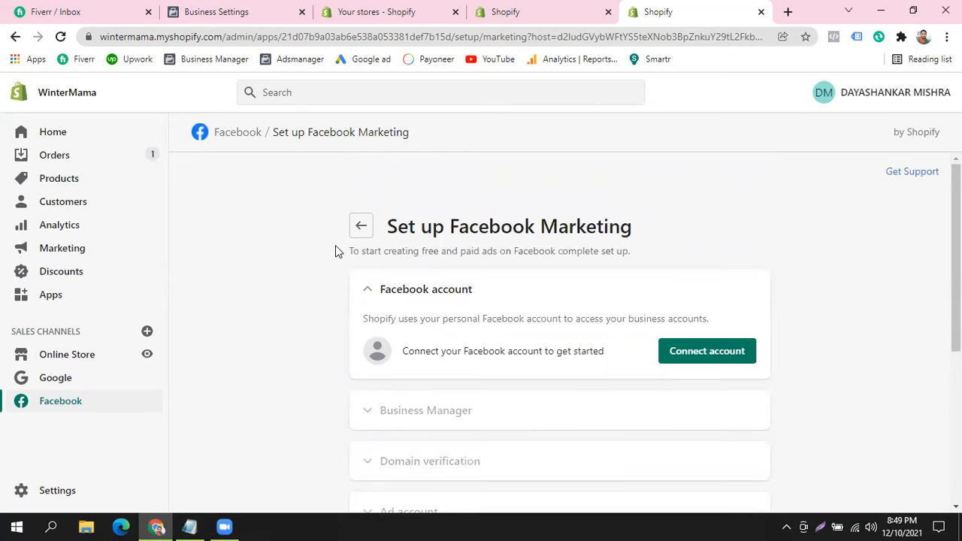
- Close the Facebook Marketing setup page and return to the Pixels page in Facebook Business Settings
left_click(759, 12)
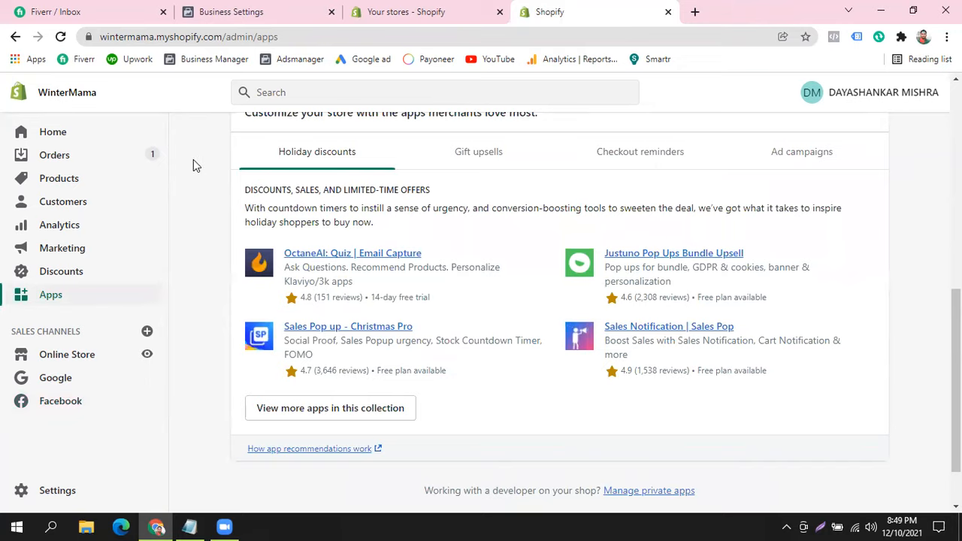
scroll(193, 160, "up", 10)
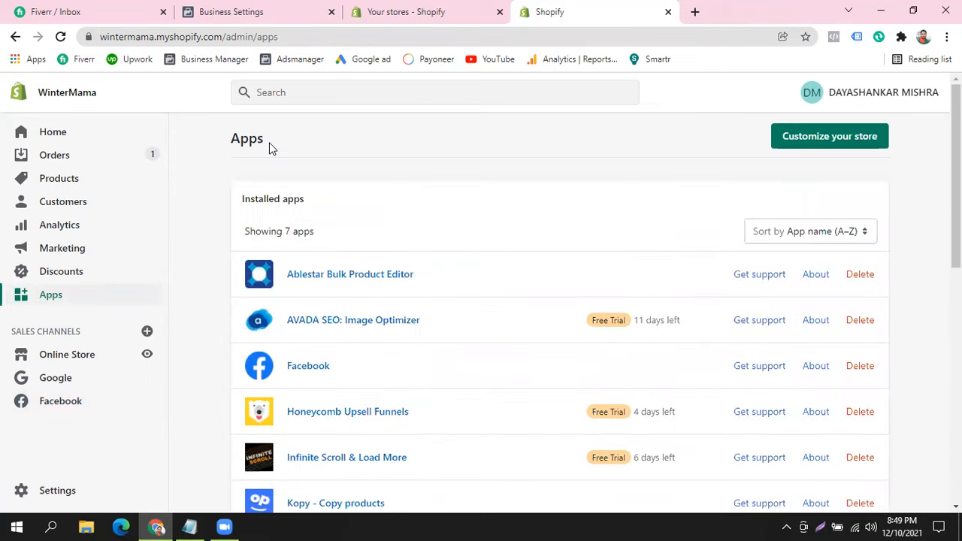
left_click(402, 13)
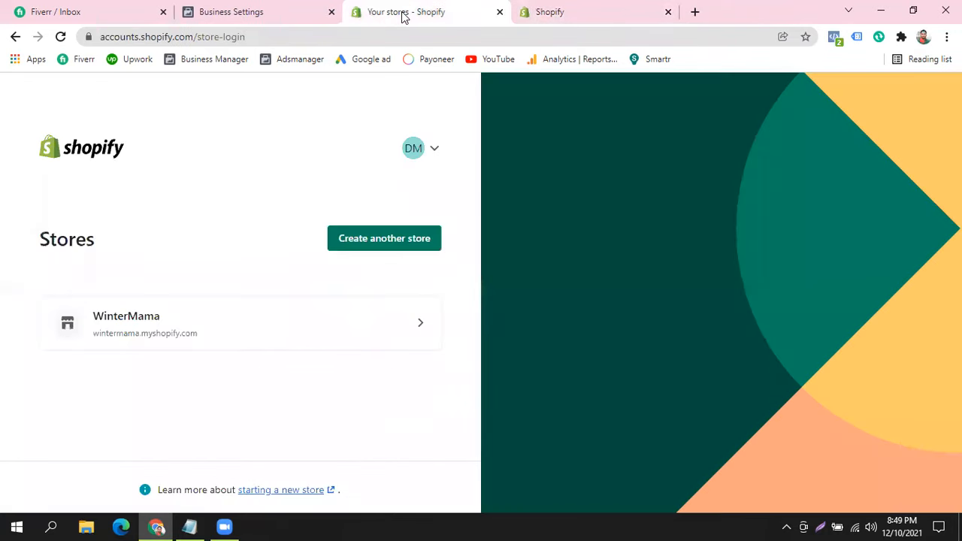
left_click(275, 14)
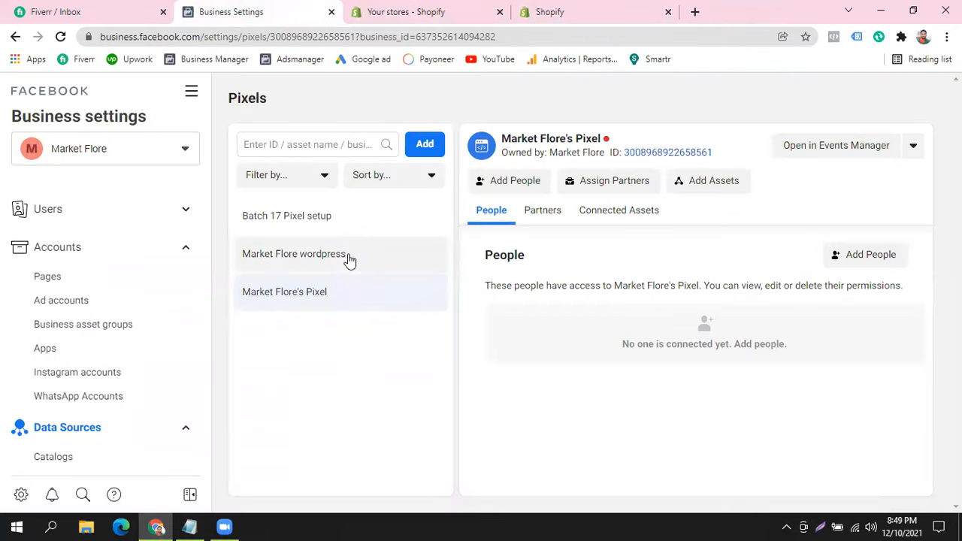
- Close the remaining Shopify pages and show the Market Flore wordpress pixel in the reloaded Business Settings
left_click(60, 36)
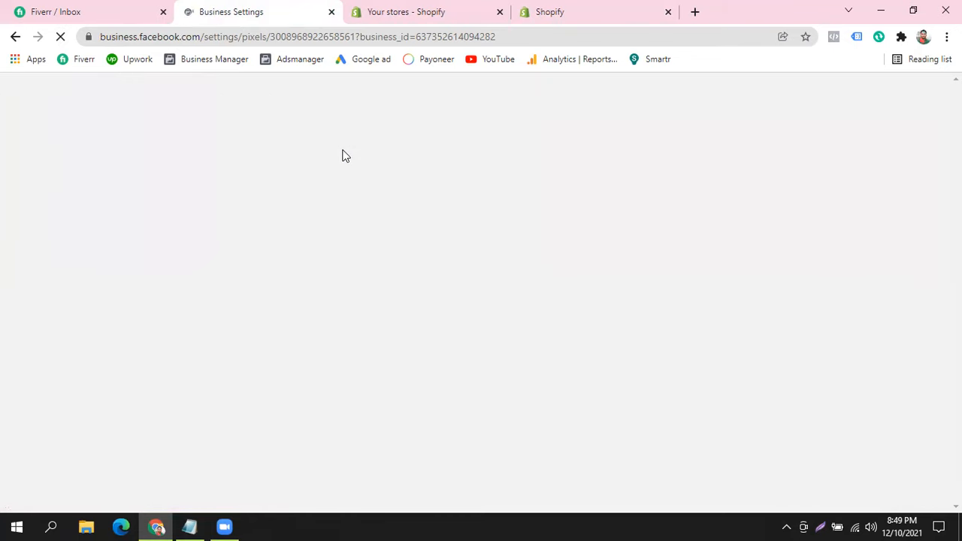
left_click(394, 13)
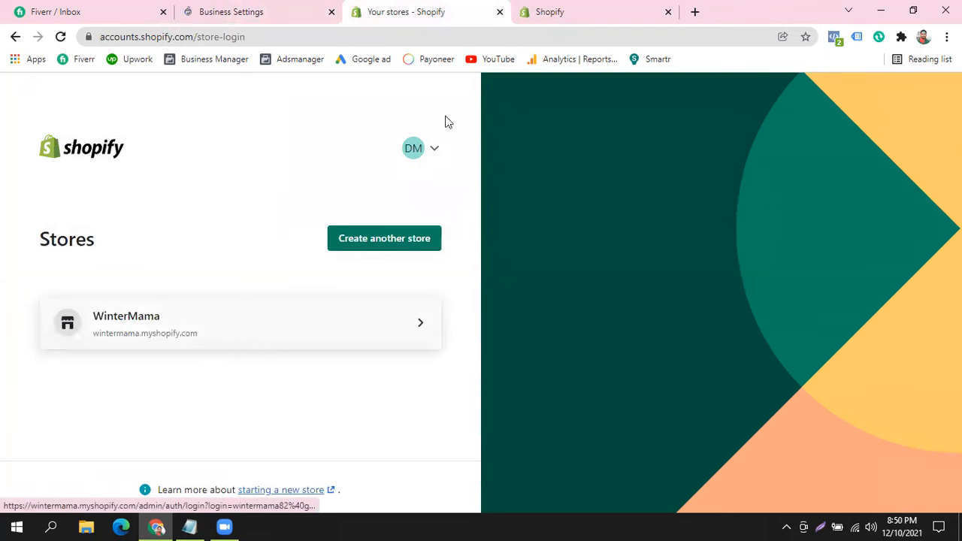
left_click(499, 12)
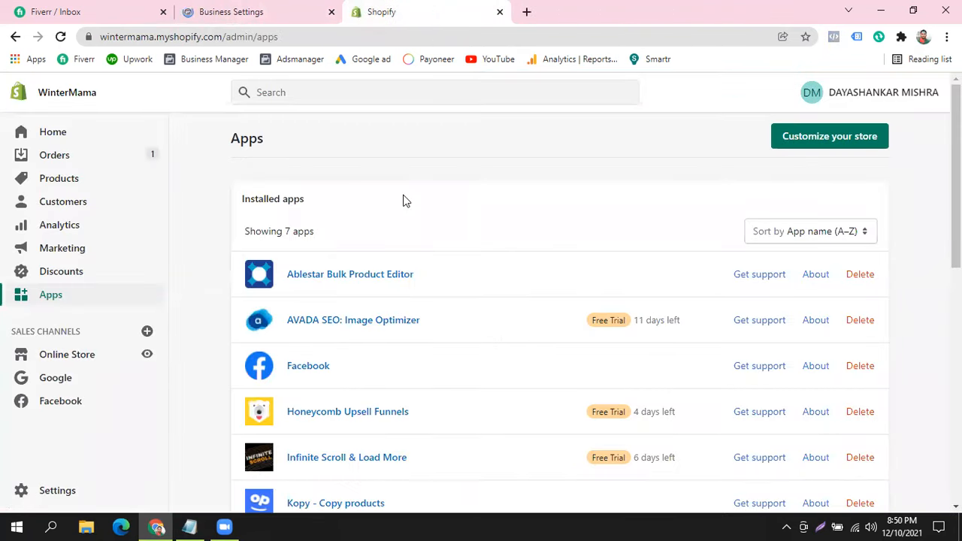
left_click(254, 11)
left_click(499, 12)
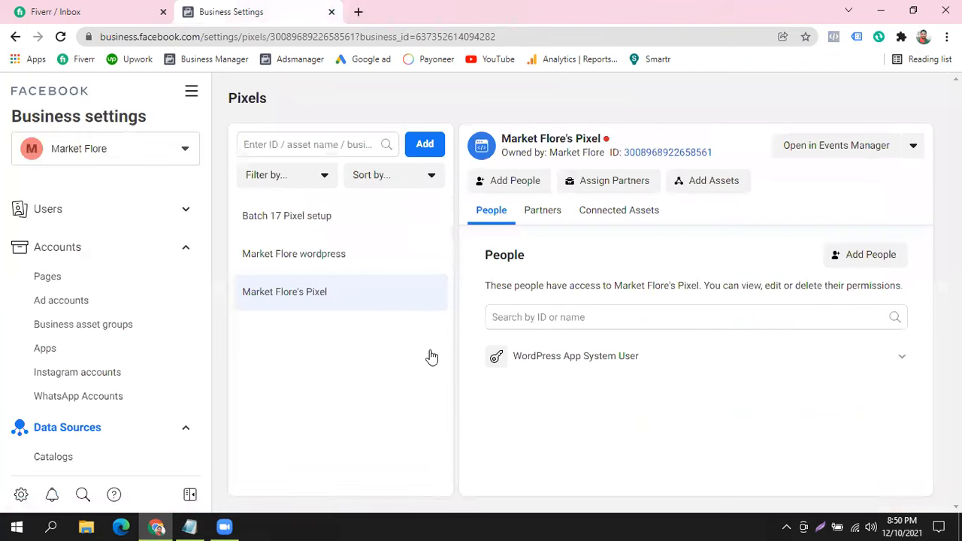
left_click(361, 268)
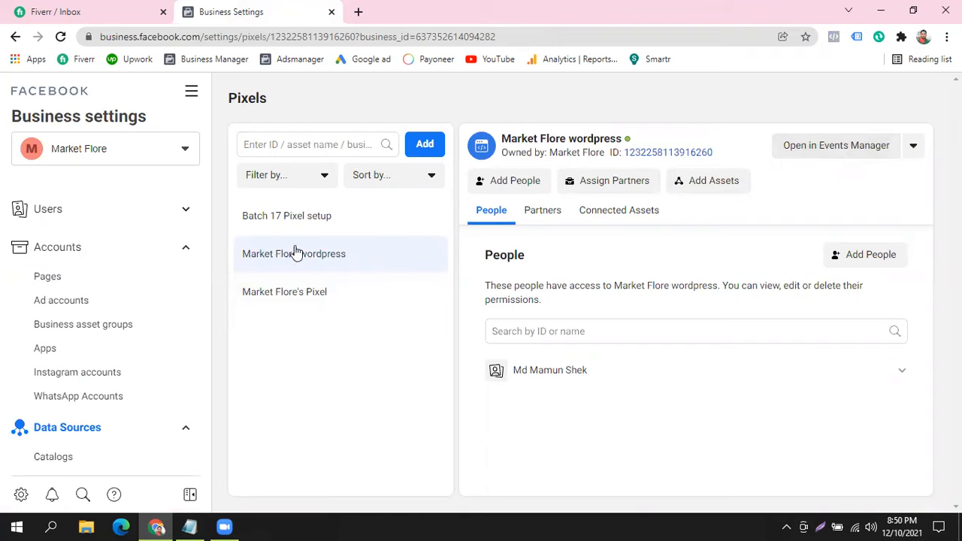
- Open Facebook Ads Manager in a separate browser tab and switch to the Health ad account
left_click(358, 12)
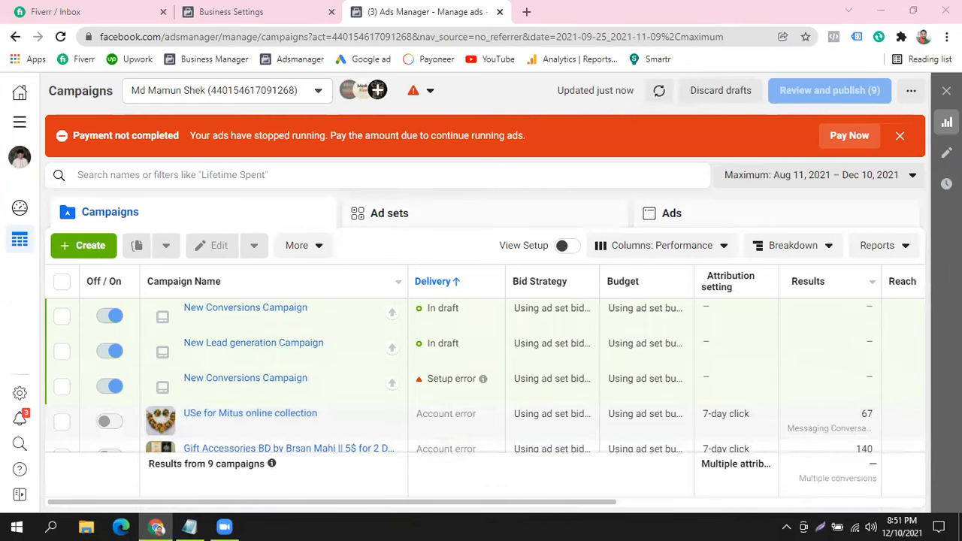
left_click(899, 135)
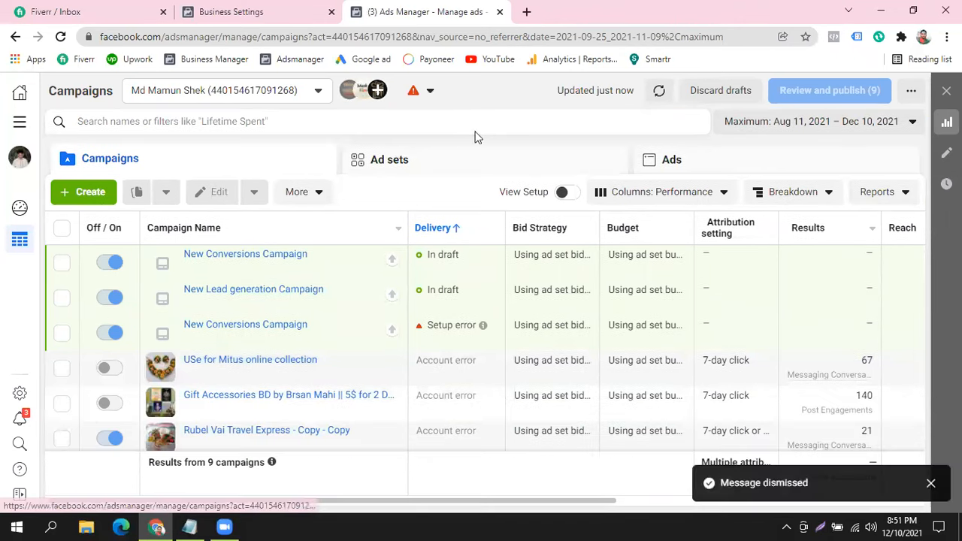
left_click(320, 92)
left_click(242, 194)
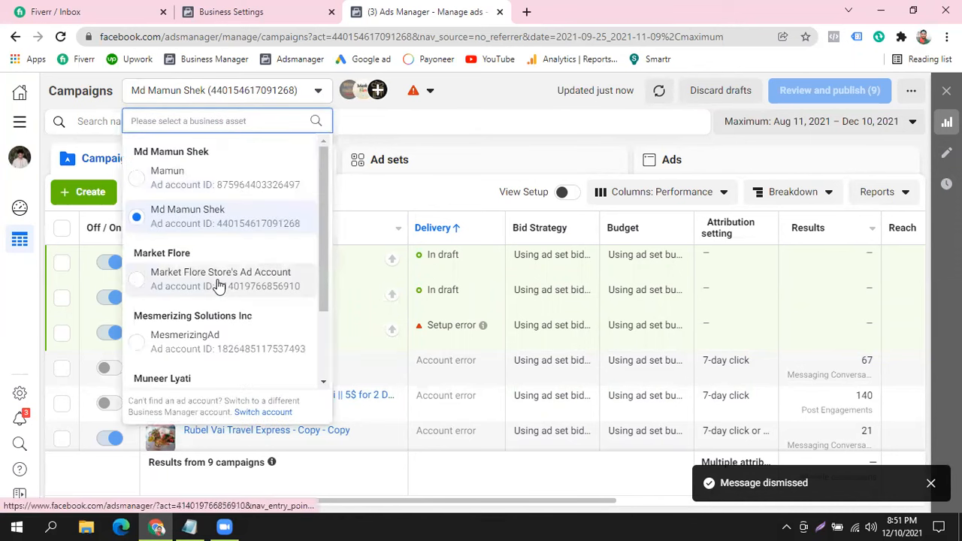
scroll(218, 282, "down", 2)
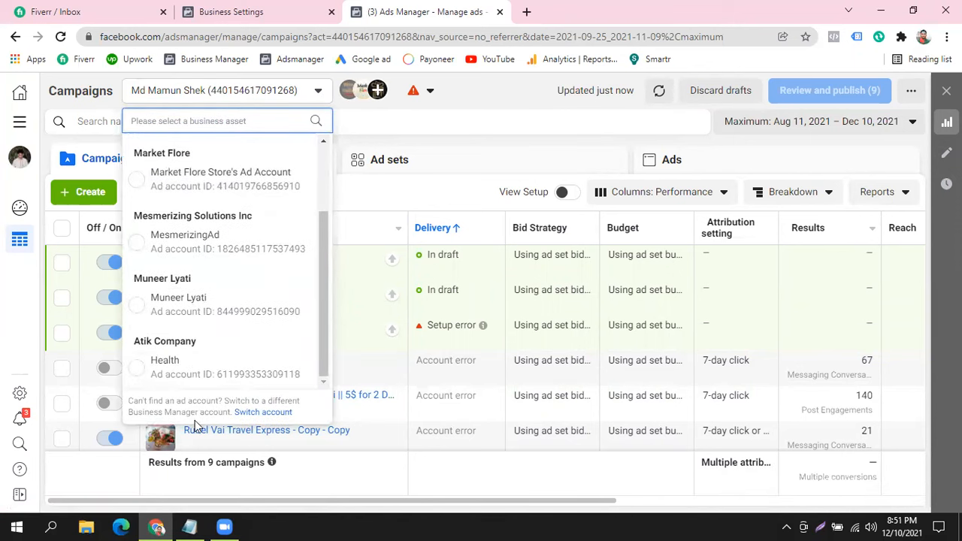
left_click(197, 369)
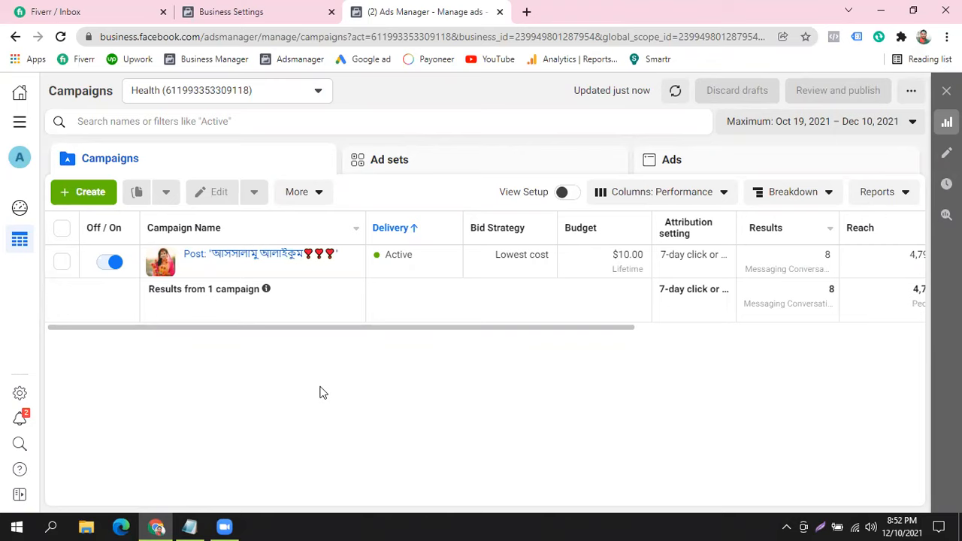
- Switch Ads Manager to Market Flore Store's Ad Account and start creating a new campaign
left_click(261, 96)
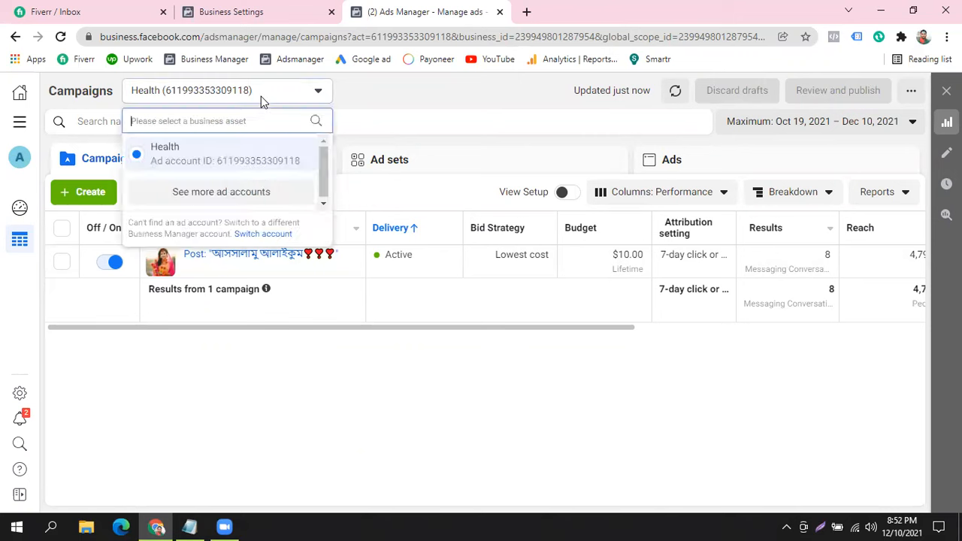
left_click(233, 205)
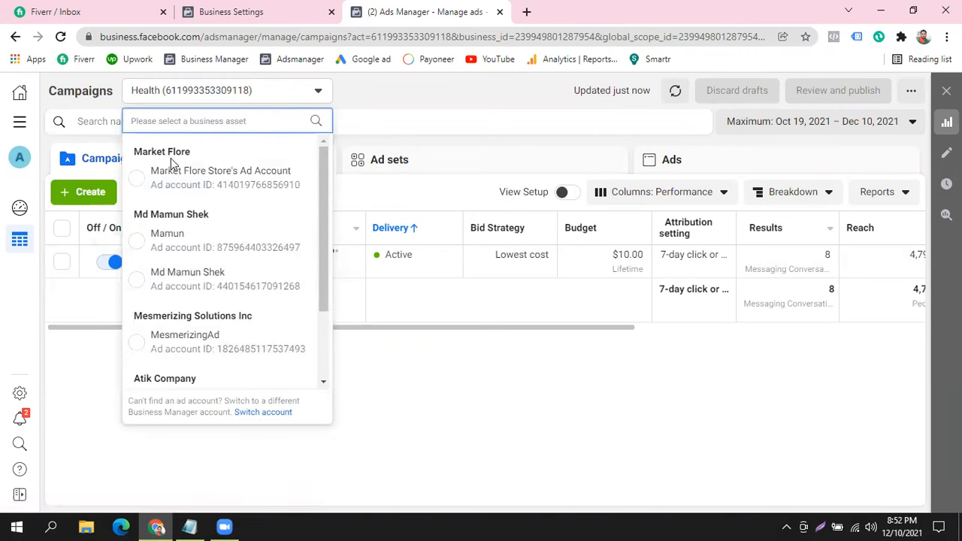
left_click(242, 184)
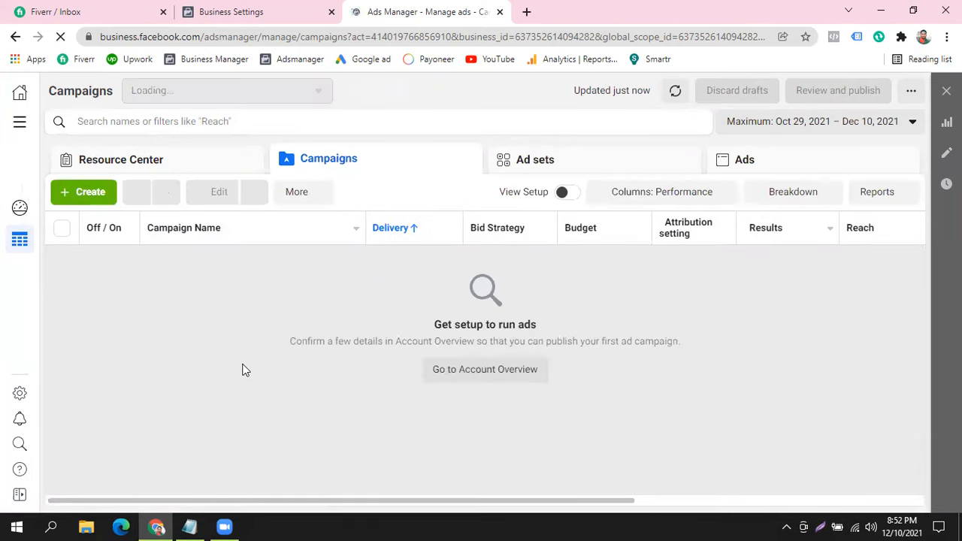
left_click(85, 194)
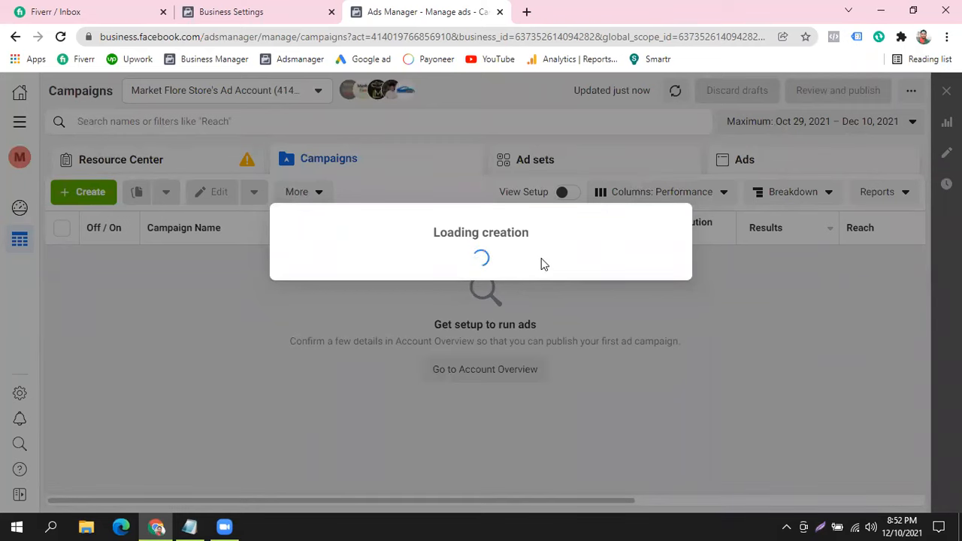
- Leave the campaign creation dialog, switch Ads Manager to the MesmerizingAd ad account and keep an extra blank browser tab open
left_click(673, 107)
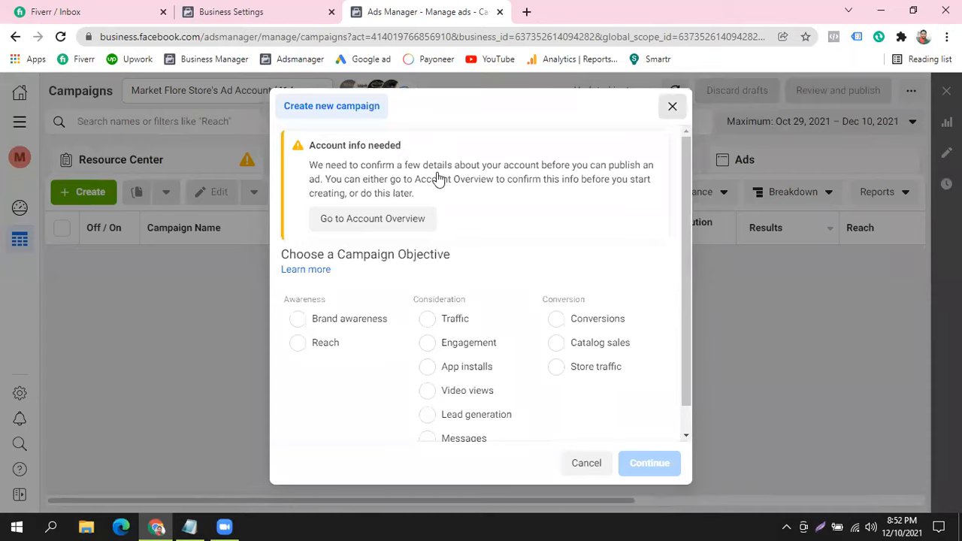
left_click(223, 98)
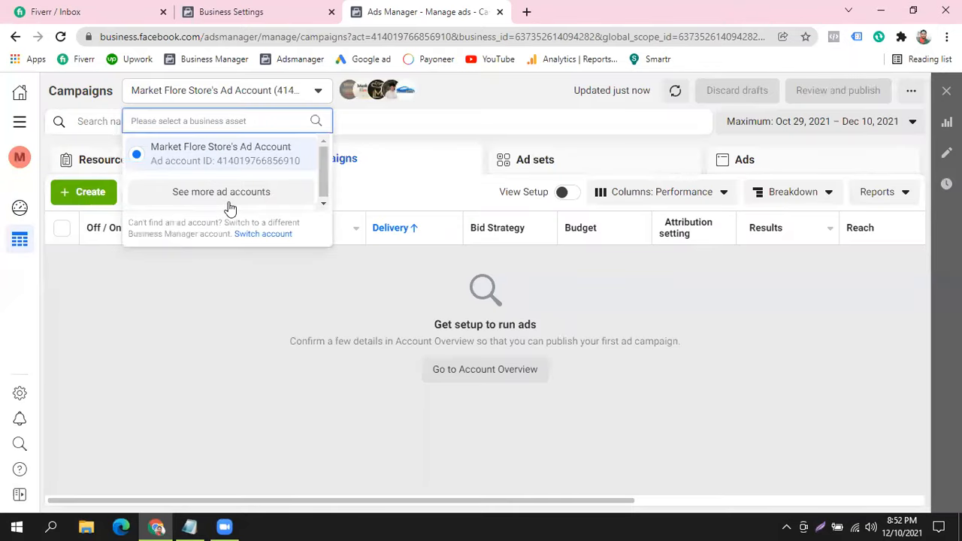
left_click(234, 195)
scroll(234, 320, "down", 1)
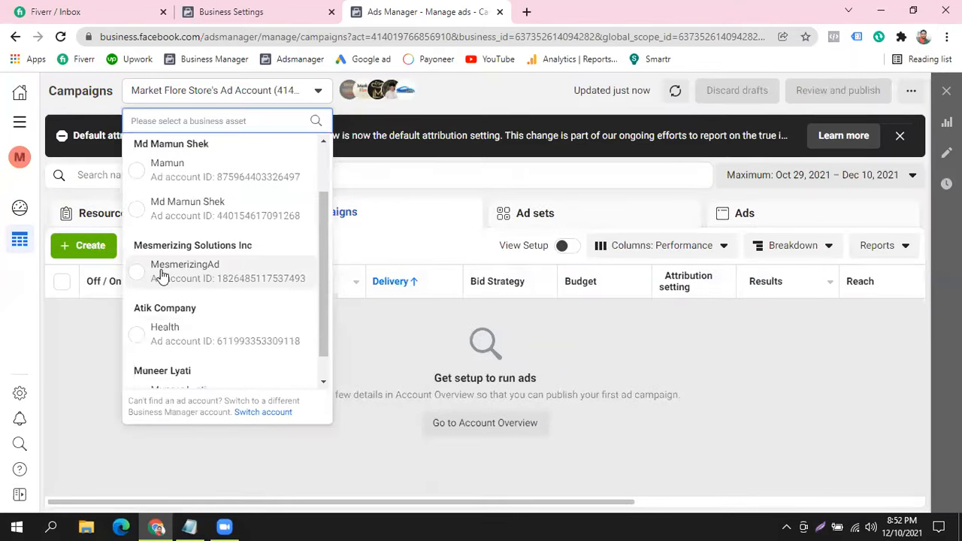
left_click(200, 272)
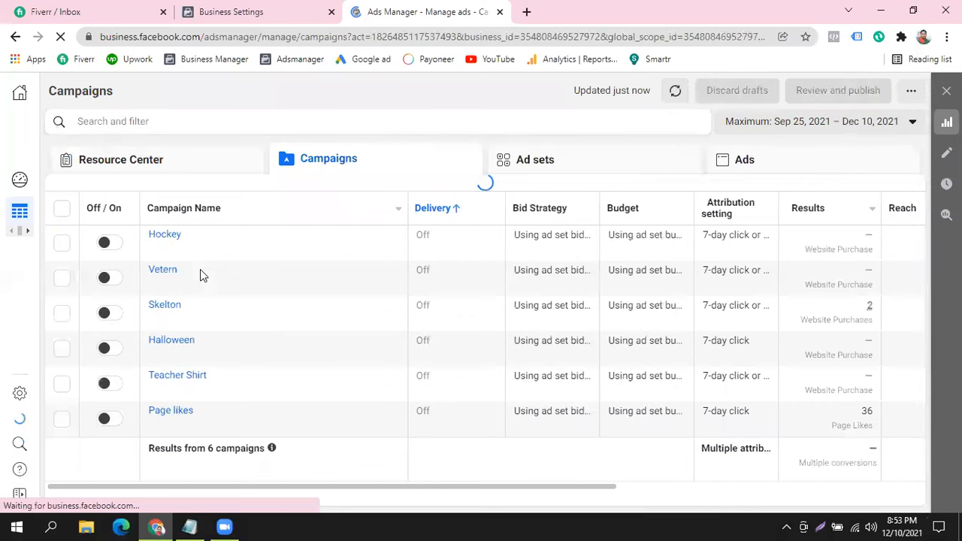
left_click(525, 13)
left_click(418, 11)
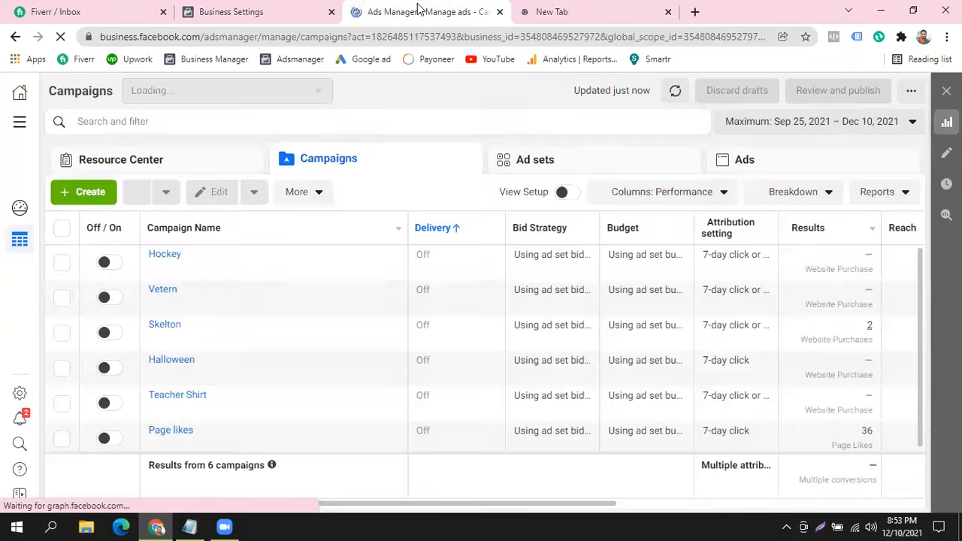
- Create a new campaign in the MesmerizingAd account with the Conversions objective
left_click(87, 197)
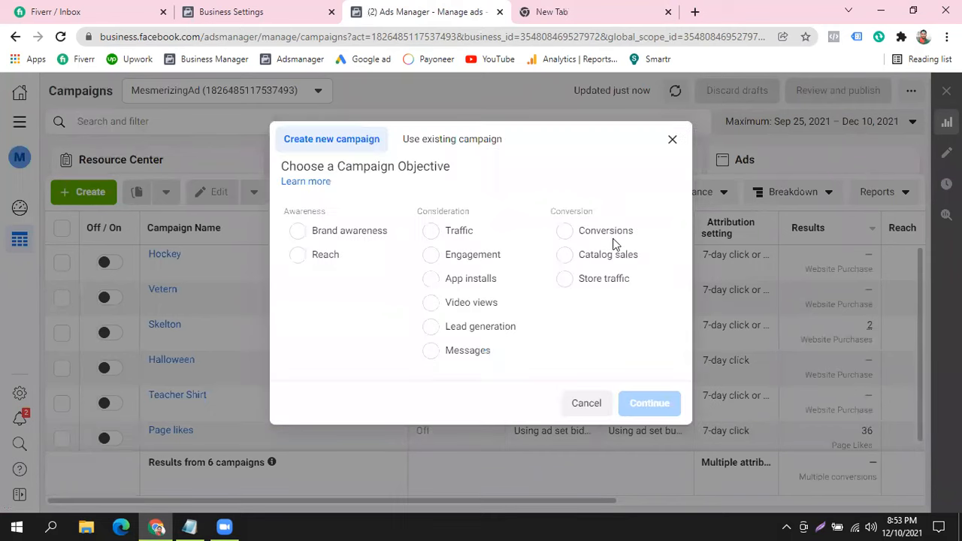
left_click(565, 232)
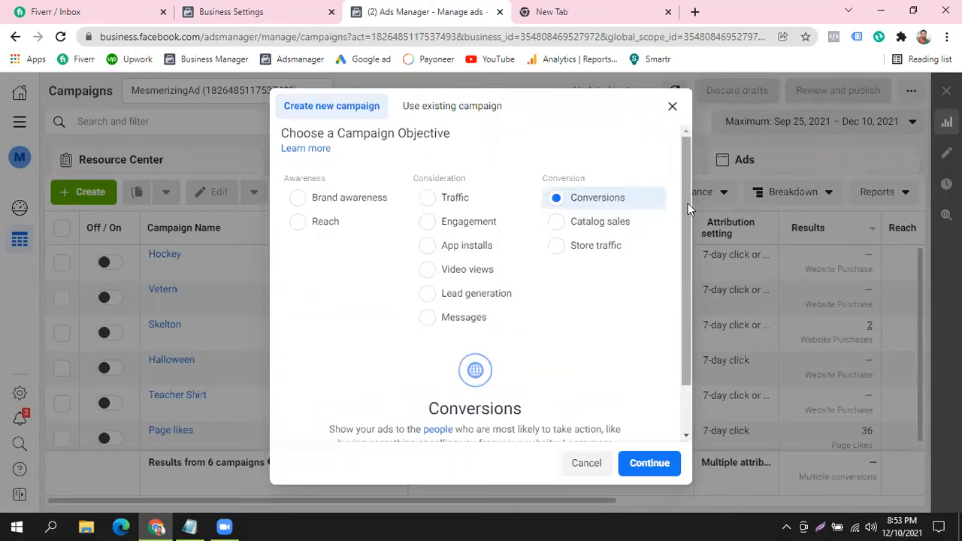
scroll(688, 262, "down", 2)
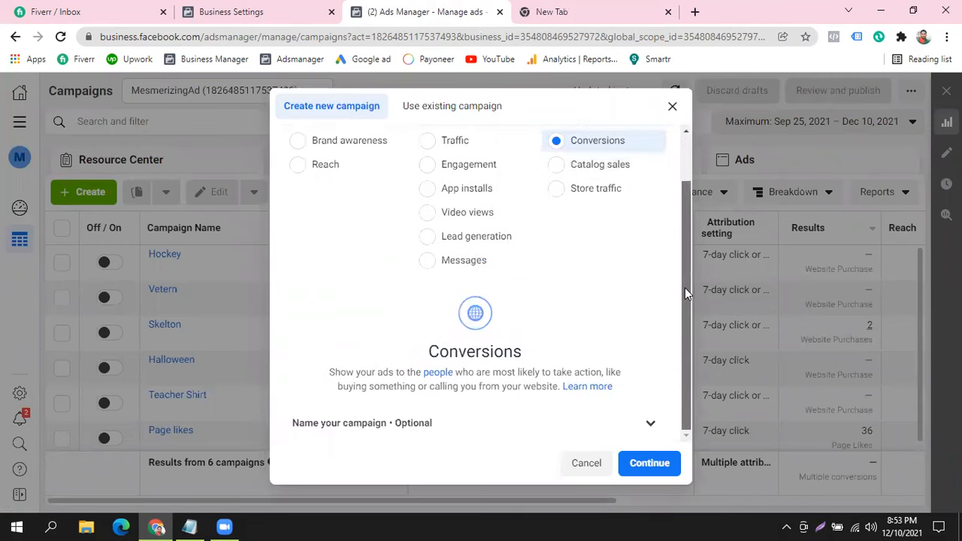
scroll(686, 198, "up", 1)
scroll(687, 197, "up", 1)
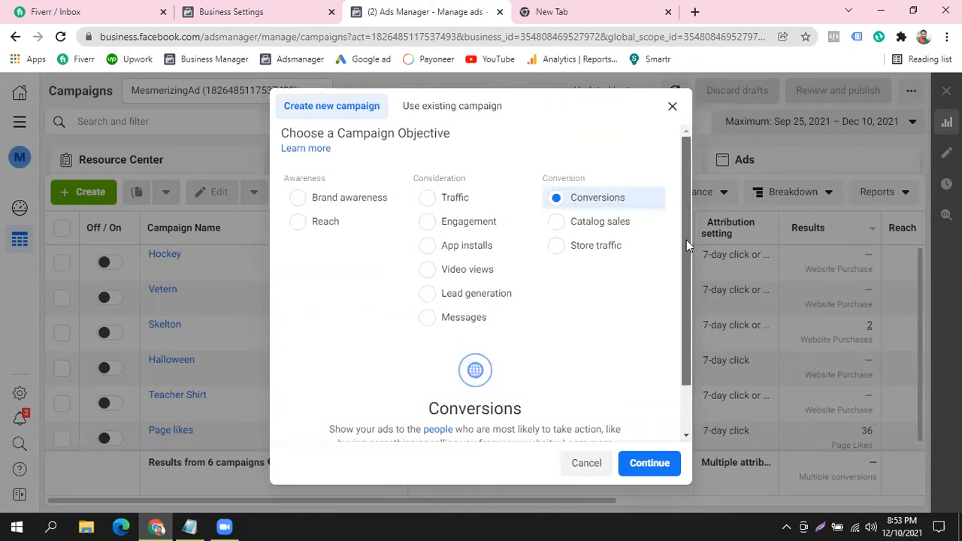
scroll(686, 247, "down", 2)
scroll(594, 358, "up", 2)
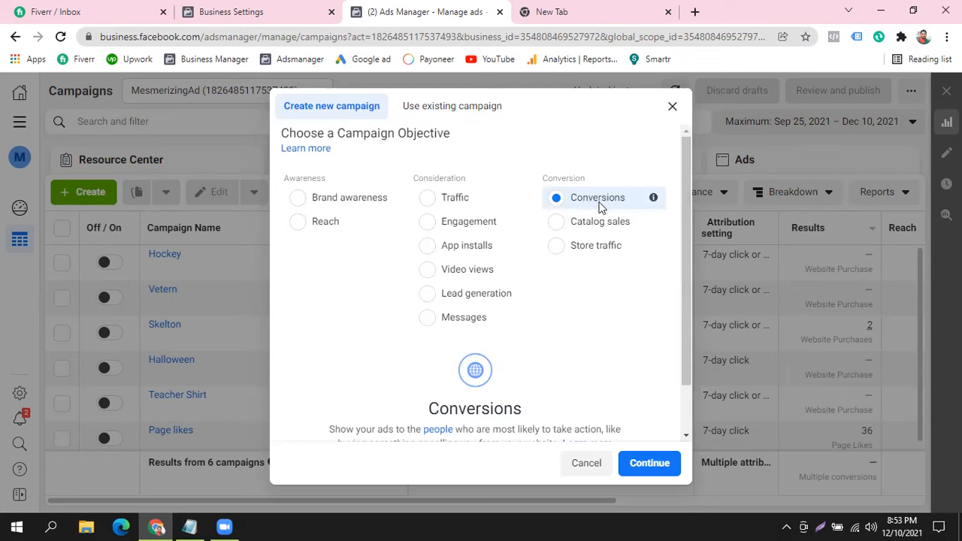
left_click_drag(686, 227, 680, 309)
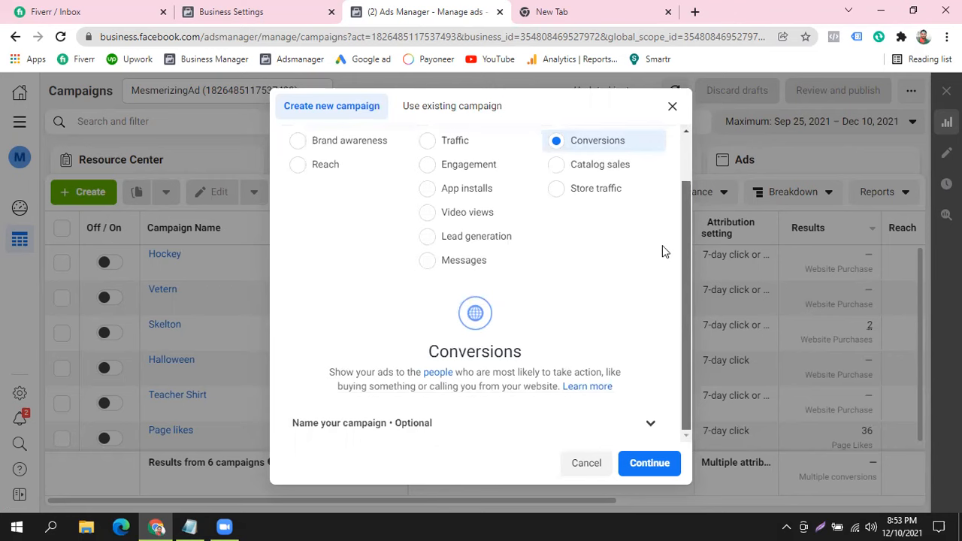
scroll(663, 251, "up", 1)
scroll(688, 169, "up", 1)
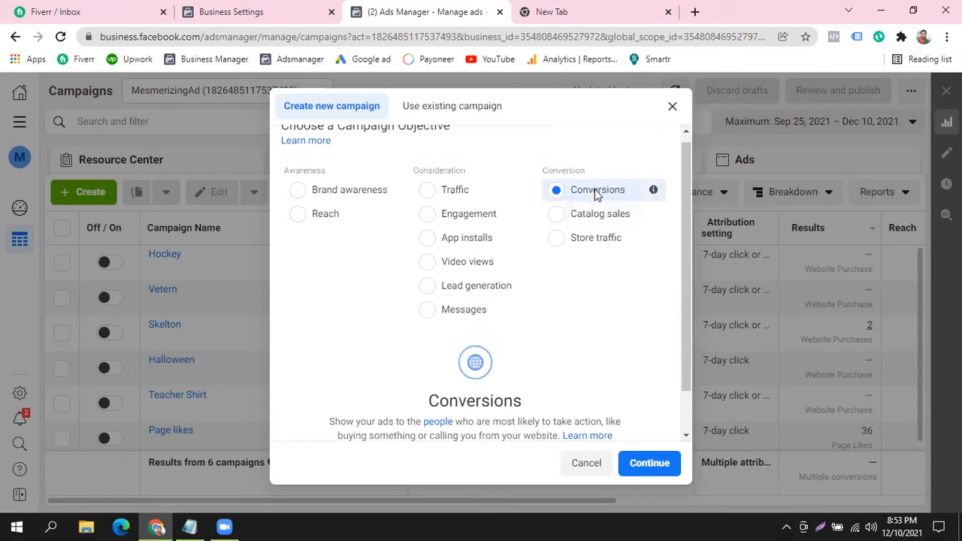
scroll(683, 261, "down", 1)
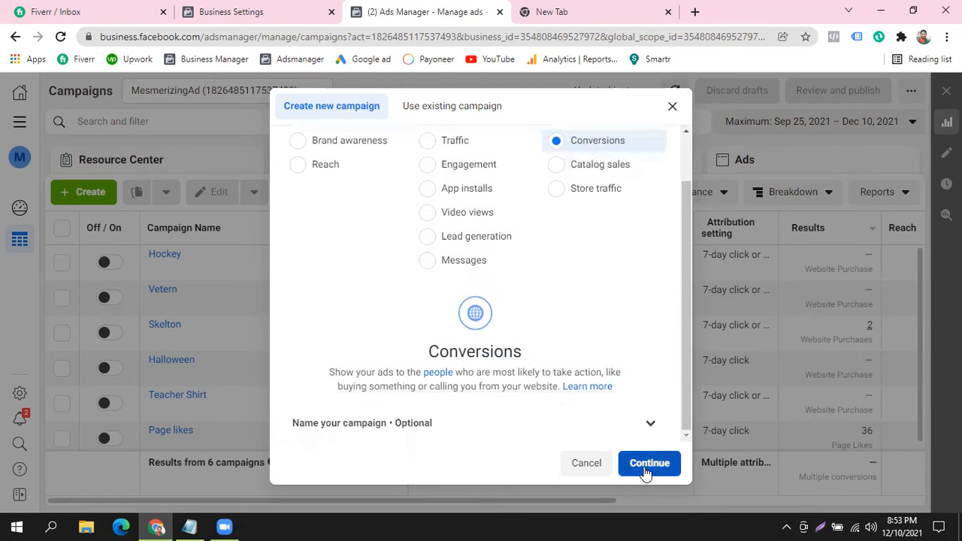
left_click(644, 465)
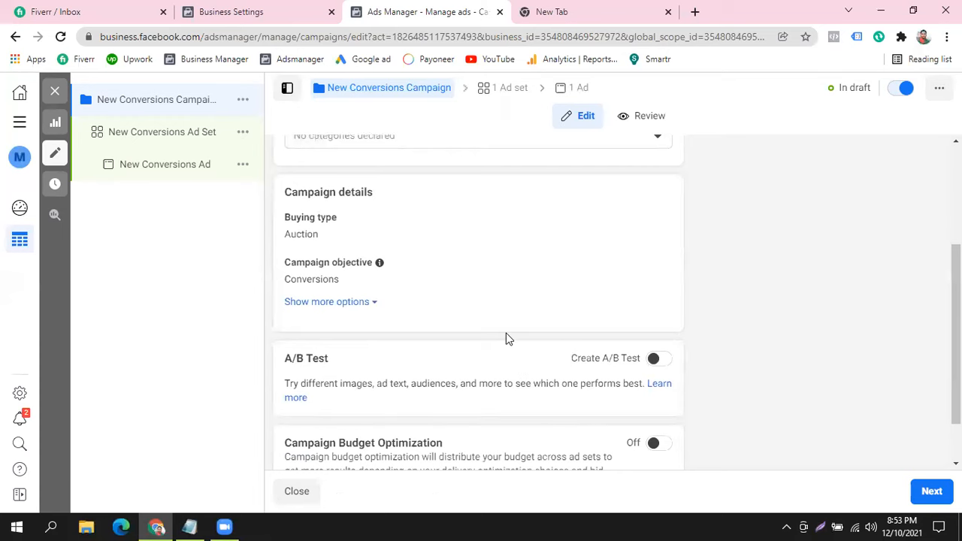
- Review the campaign-level settings, continue to the New Conversions Ad Set and dismiss its zero-conversions warning
scroll(507, 337, "up", 3)
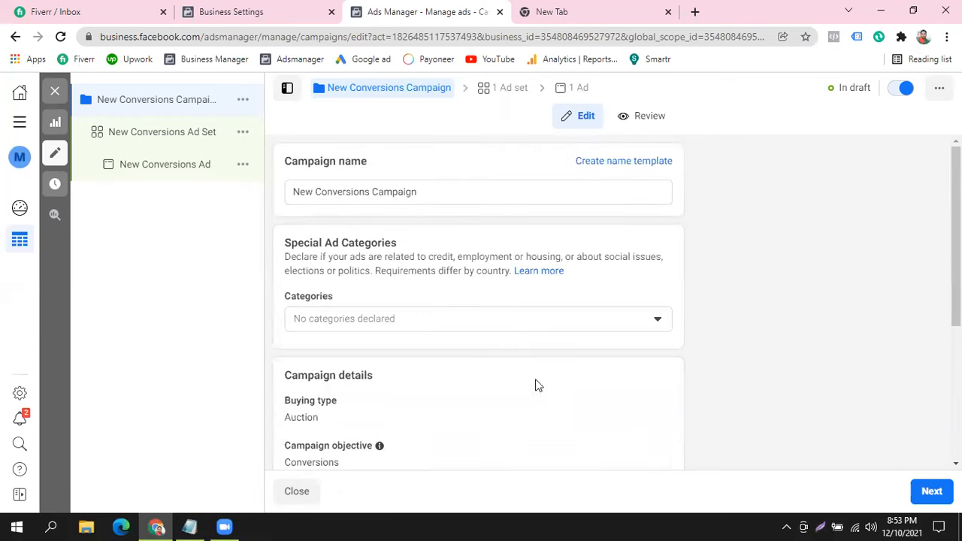
scroll(536, 378, "down", 3)
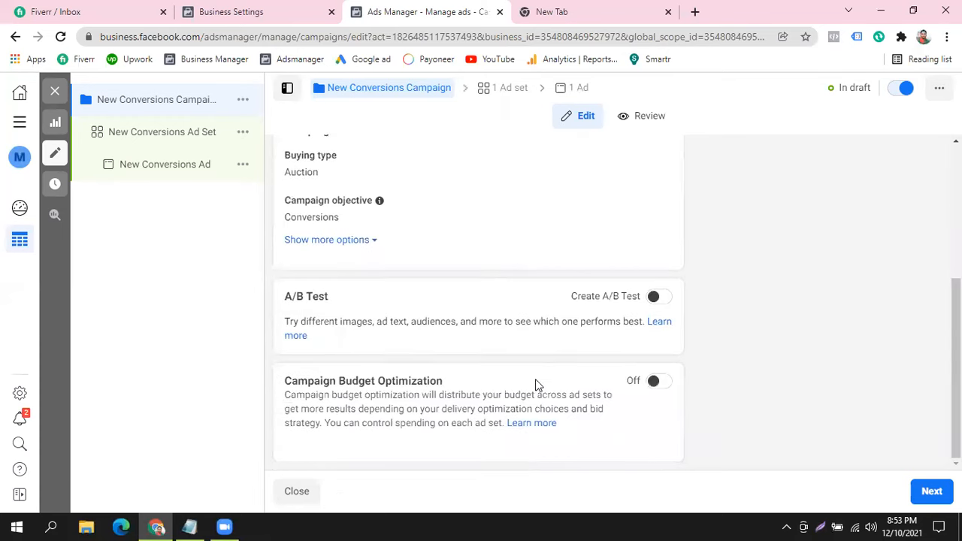
left_click(931, 492)
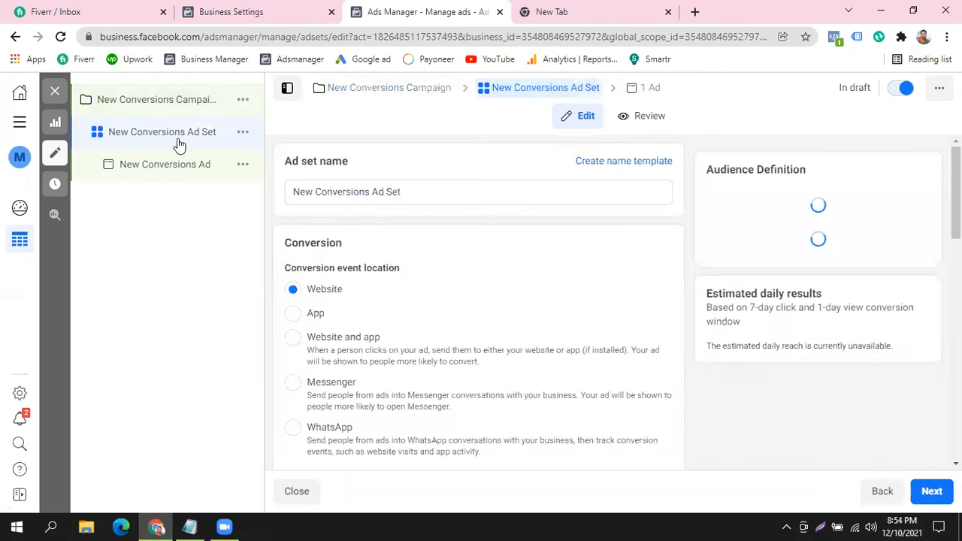
scroll(279, 239, "down", 1)
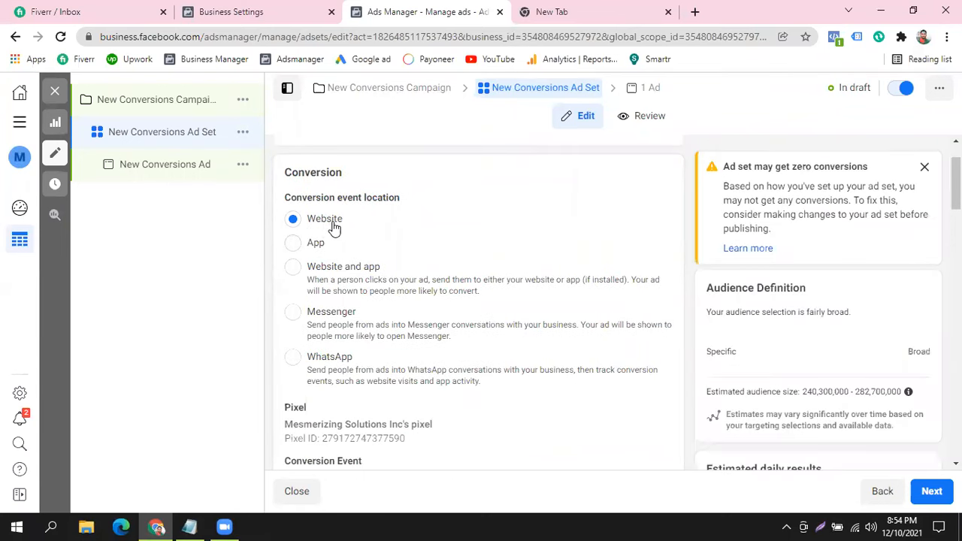
left_click(924, 166)
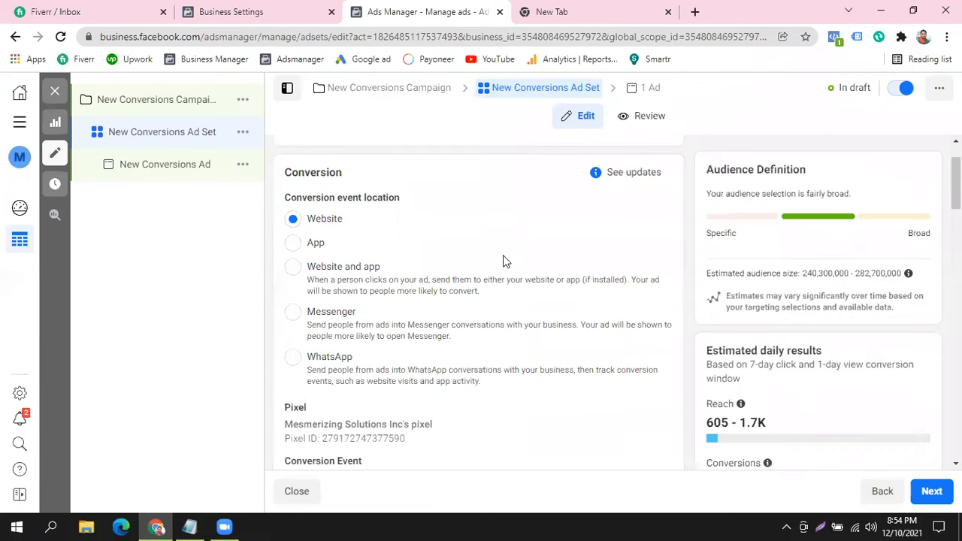
- Set the ad set's conversion event to Purchase for Mesmerizing Solutions Inc's pixel
scroll(498, 245, "down", 4)
scroll(498, 240, "up", 2)
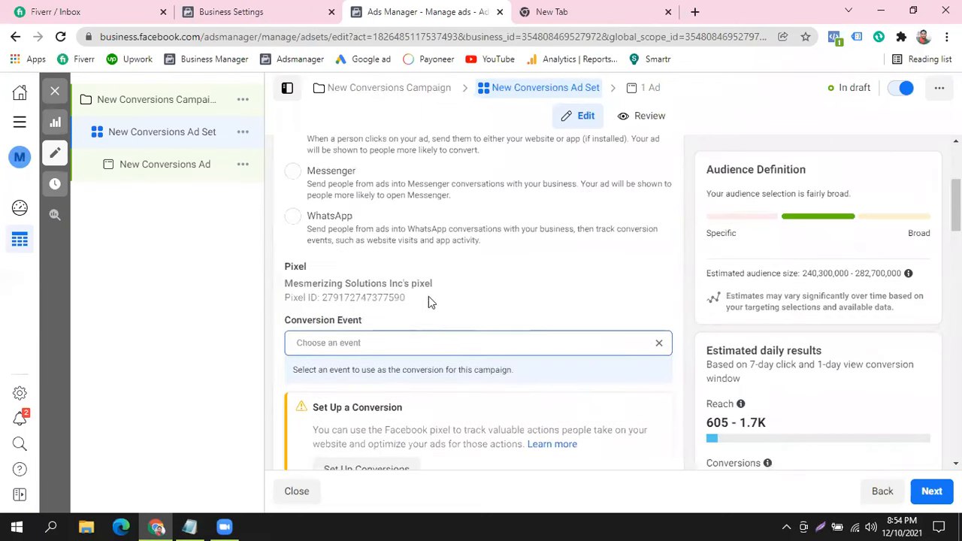
left_click_drag(309, 300, 417, 290)
left_click(485, 302)
left_click_drag(324, 296, 413, 303)
left_click(494, 306)
scroll(463, 321, "down", 3)
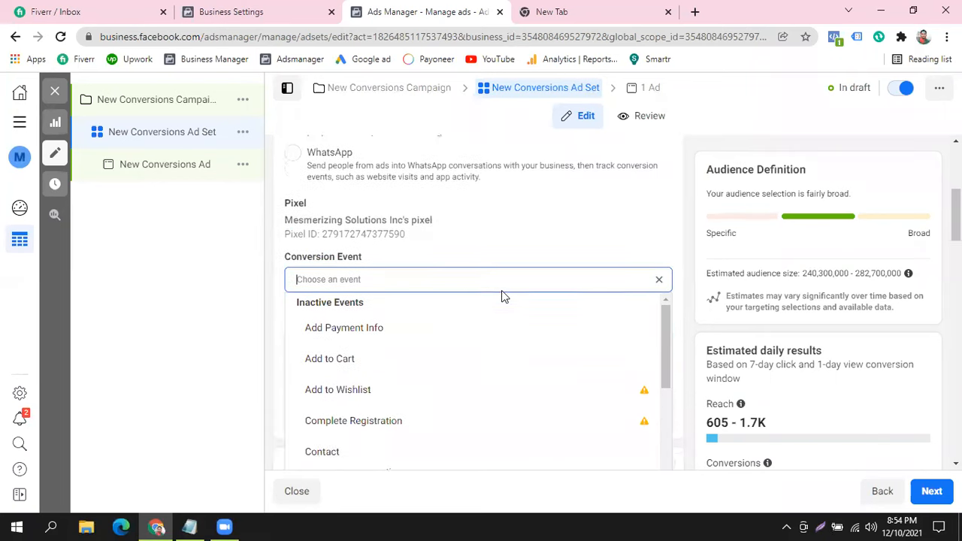
scroll(422, 400, "down", 1)
scroll(421, 401, "down", 1)
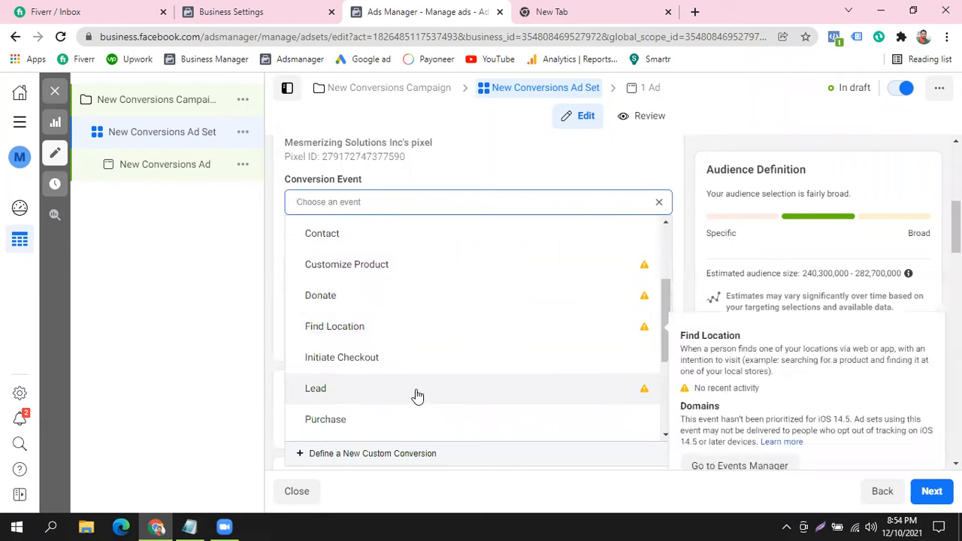
left_click(354, 421)
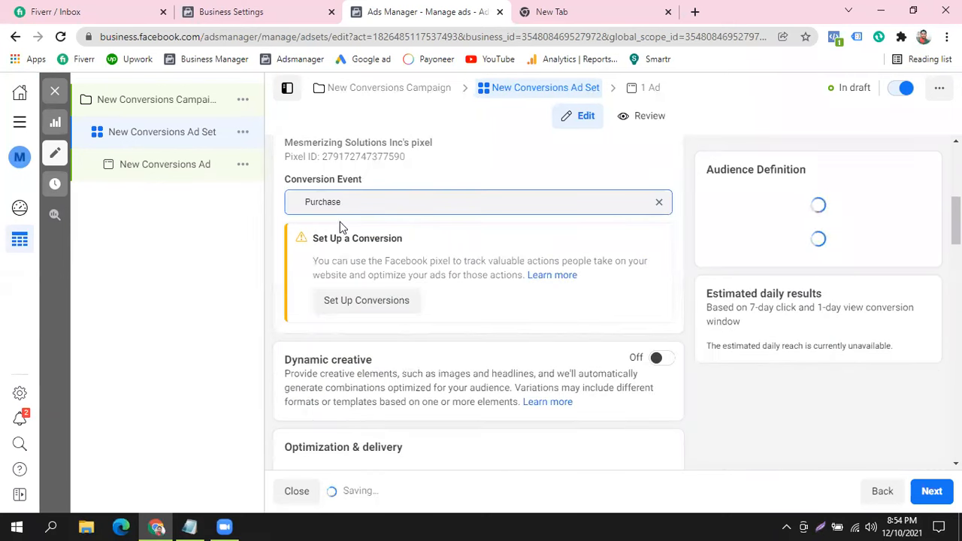
- Open mesmerizinggift.com in the blank browser tab
left_click(636, 8)
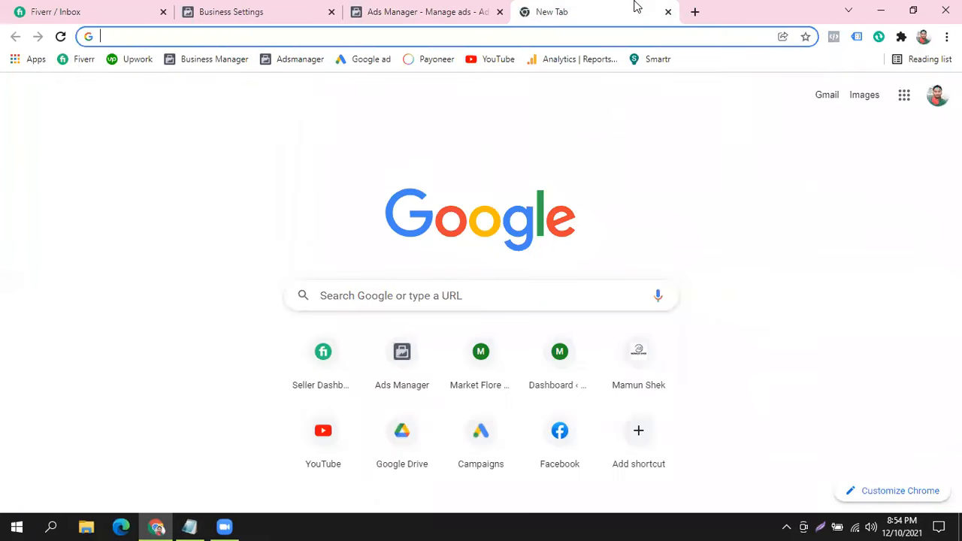
type("mesmerizinggift.com")
key("Return")
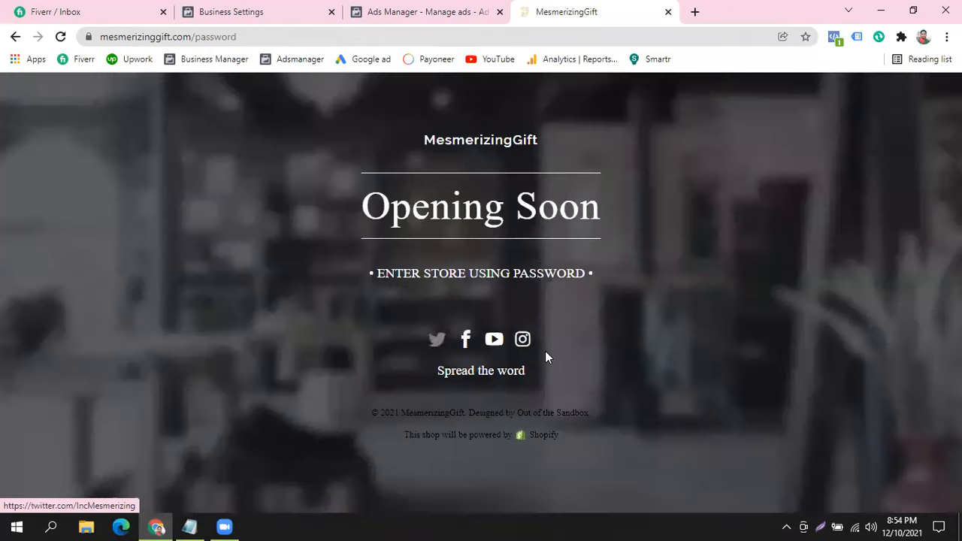
- Return to Ads Manager and review the ad set's pixel, schedule, audience and detailed targeting settings
left_click(421, 11)
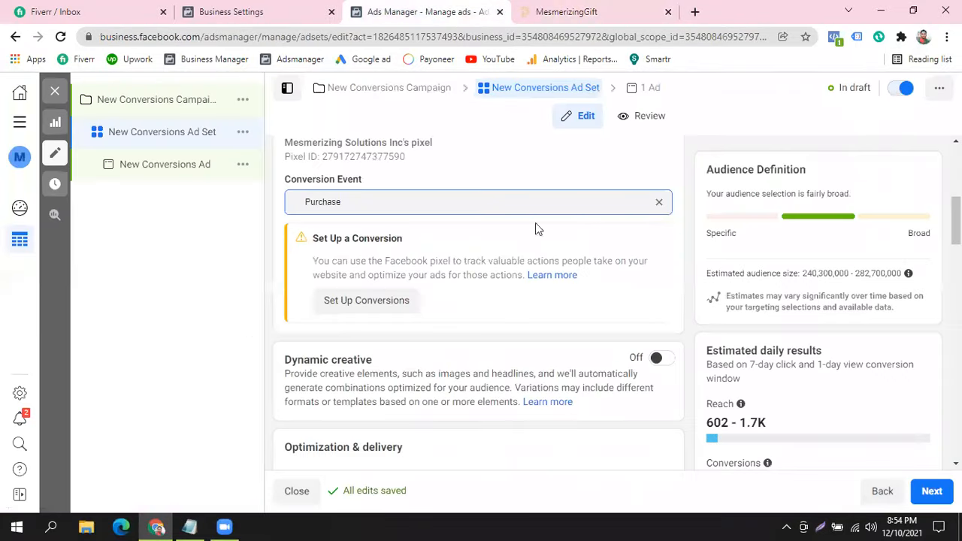
scroll(623, 281, "down", 3)
scroll(623, 281, "up", 4)
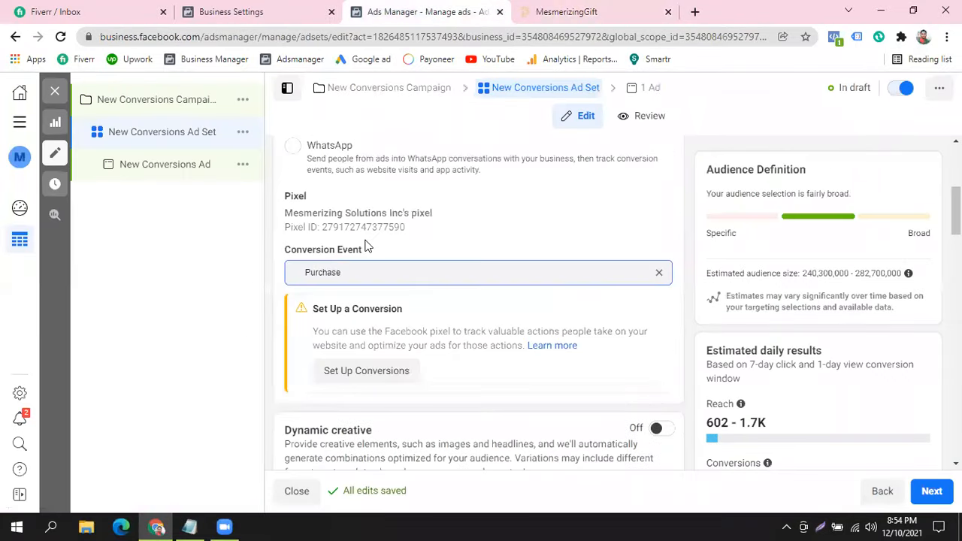
scroll(535, 271, "down", 10)
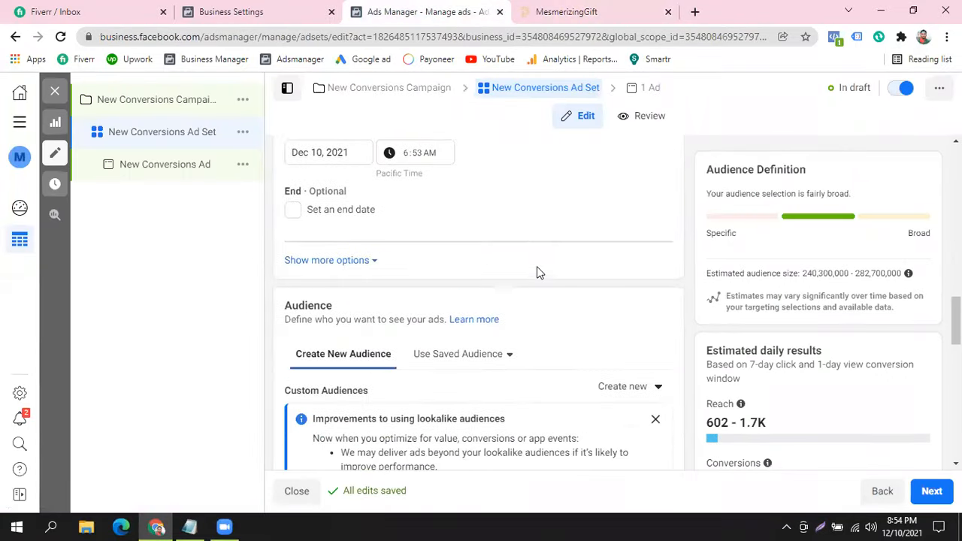
scroll(348, 322, "up", 3)
scroll(535, 374, "down", 3)
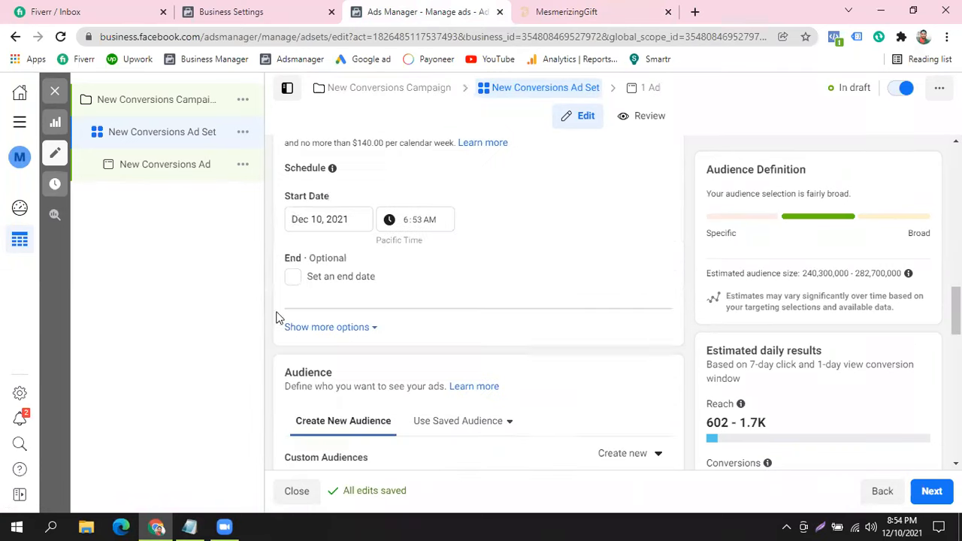
scroll(541, 283, "down", 4)
scroll(550, 281, "down", 7)
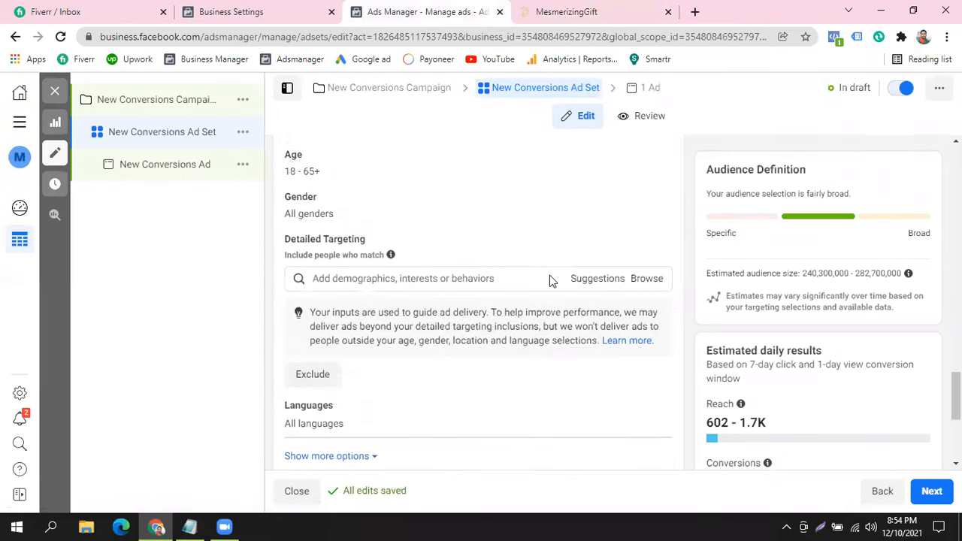
- Continue to the New Conversions Ad, check its Instagram account options and turn on dynamic formats and creative
left_click(932, 492)
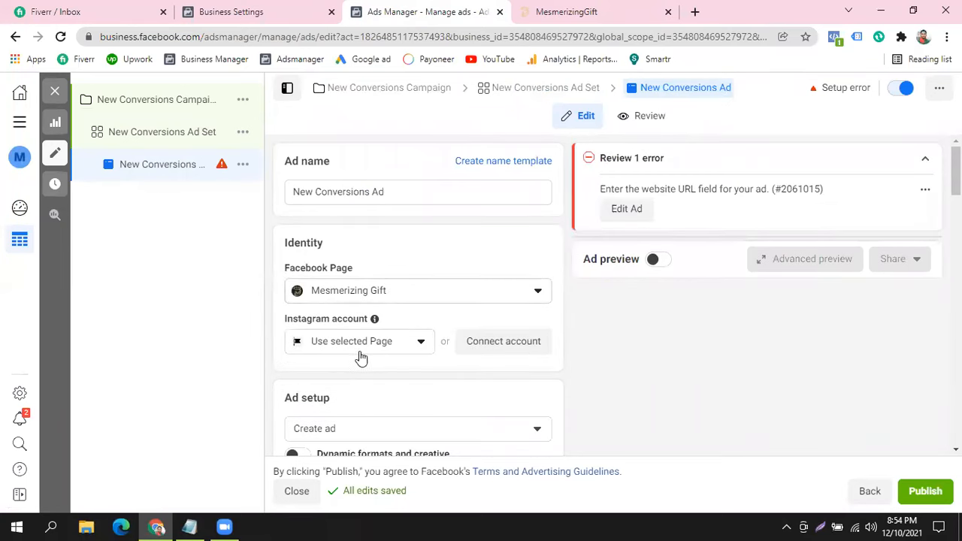
left_click(410, 345)
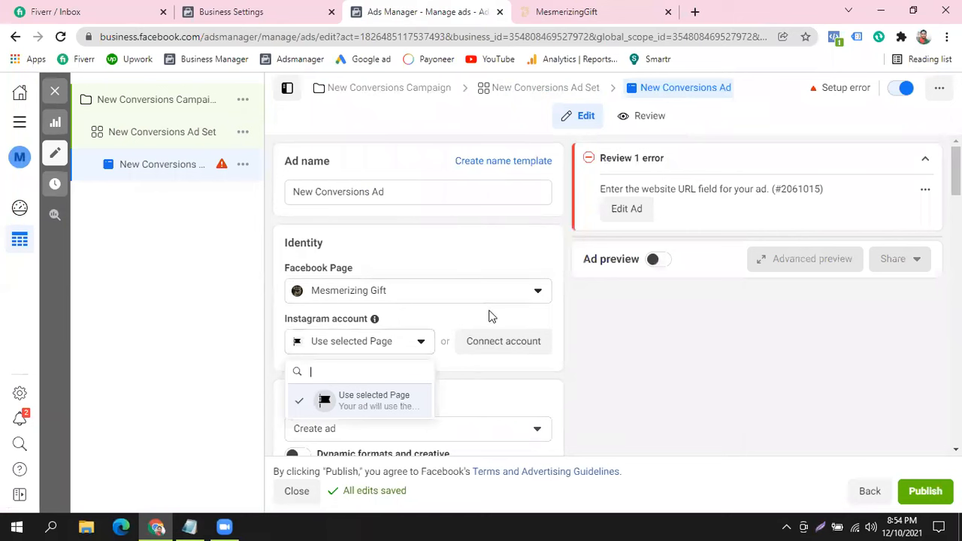
left_click(624, 322)
scroll(625, 323, "down", 2)
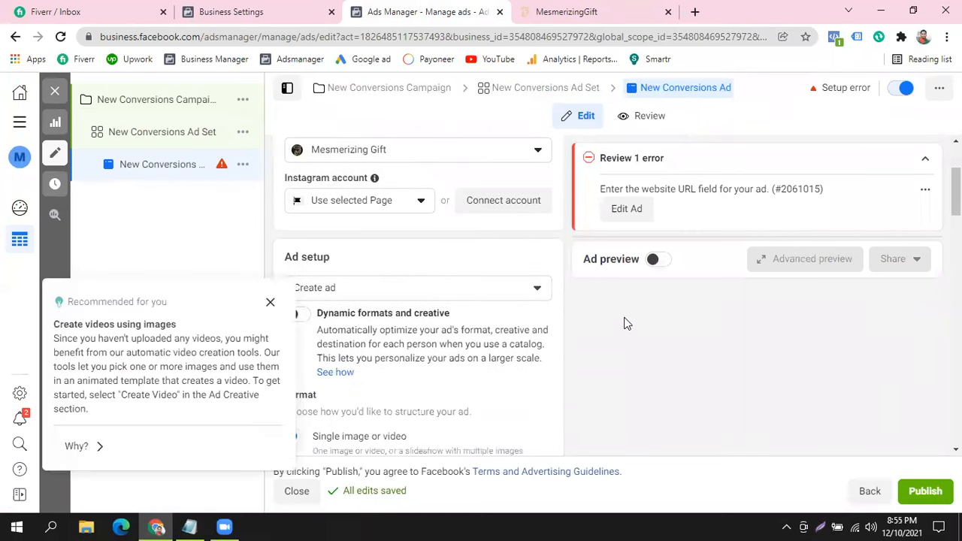
left_click(269, 301)
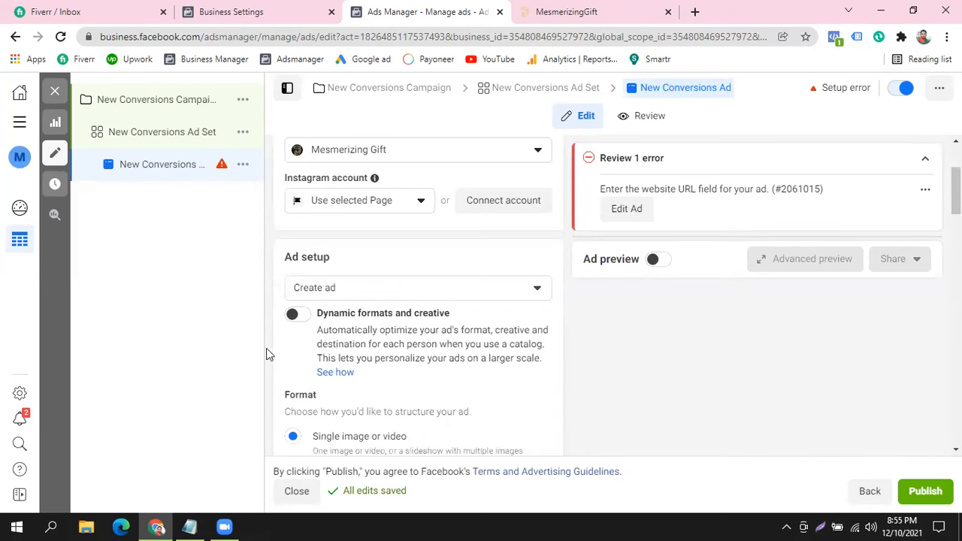
left_click(298, 314)
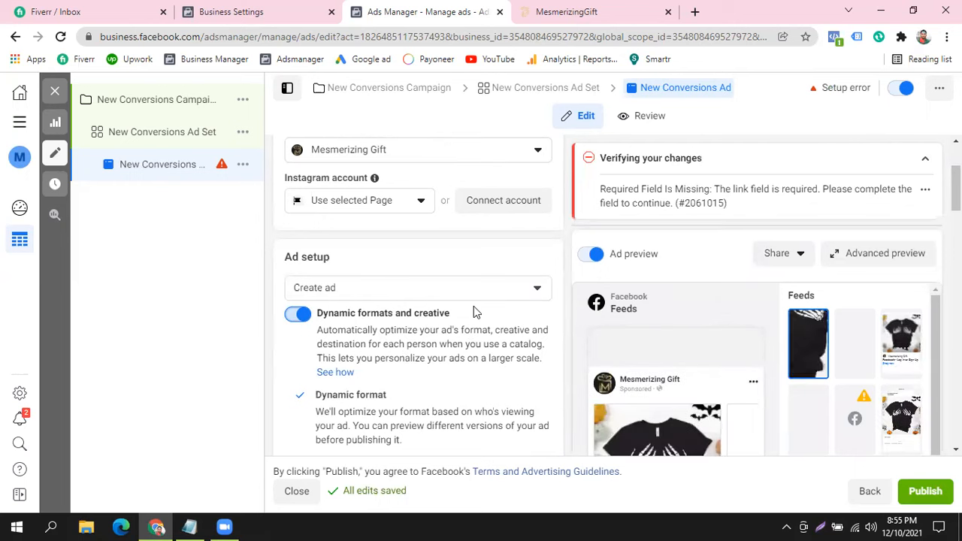
- Examine the expanded Mobile News Feed preview's carousel cards, close it and look through the other placement previews
scroll(474, 305, "down", 1)
scroll(474, 306, "down", 6)
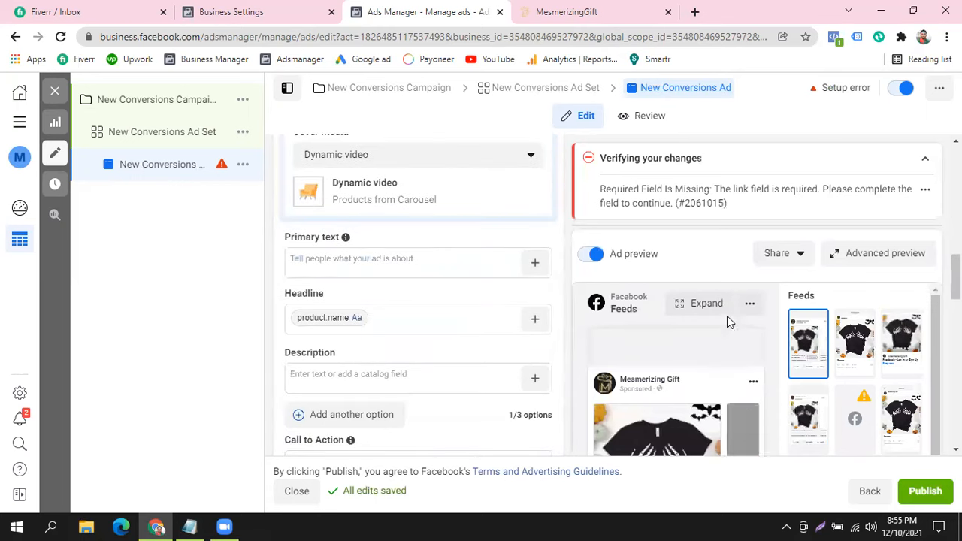
left_click(706, 305)
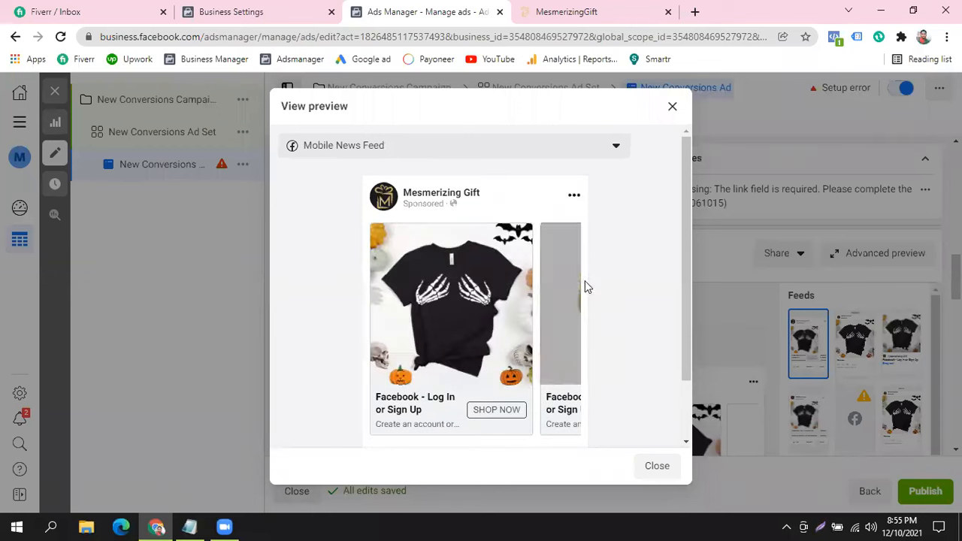
left_click(568, 271)
left_click(569, 271)
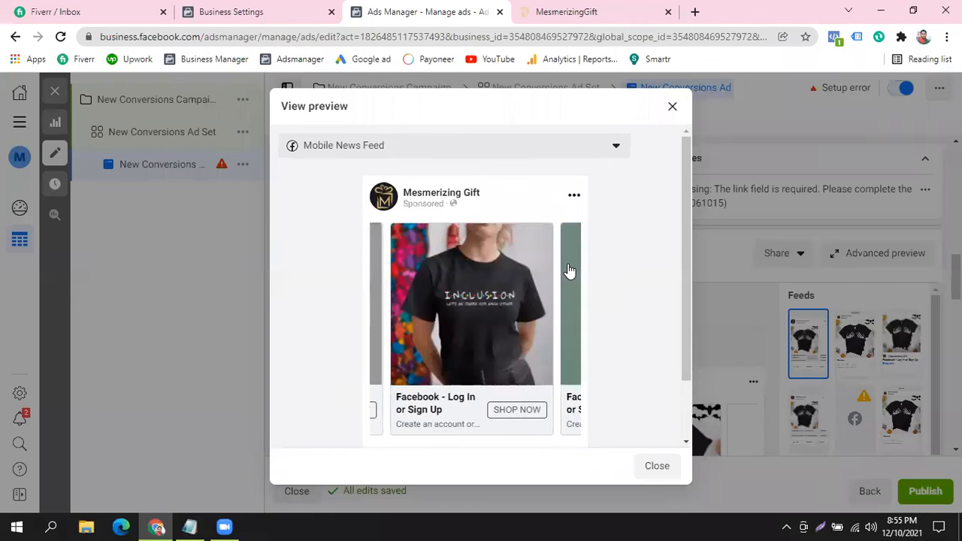
left_click(569, 271)
left_click(569, 271)
left_click(569, 271)
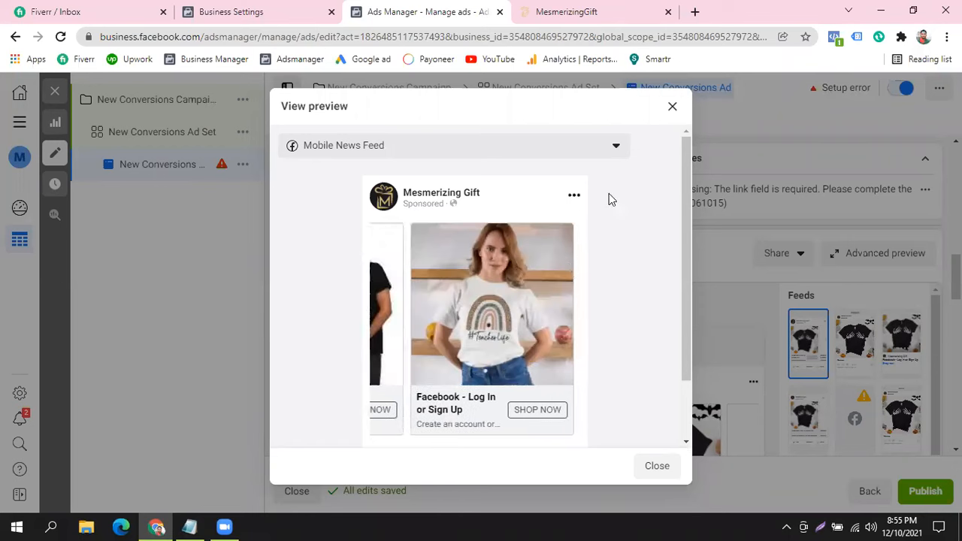
left_click(388, 277)
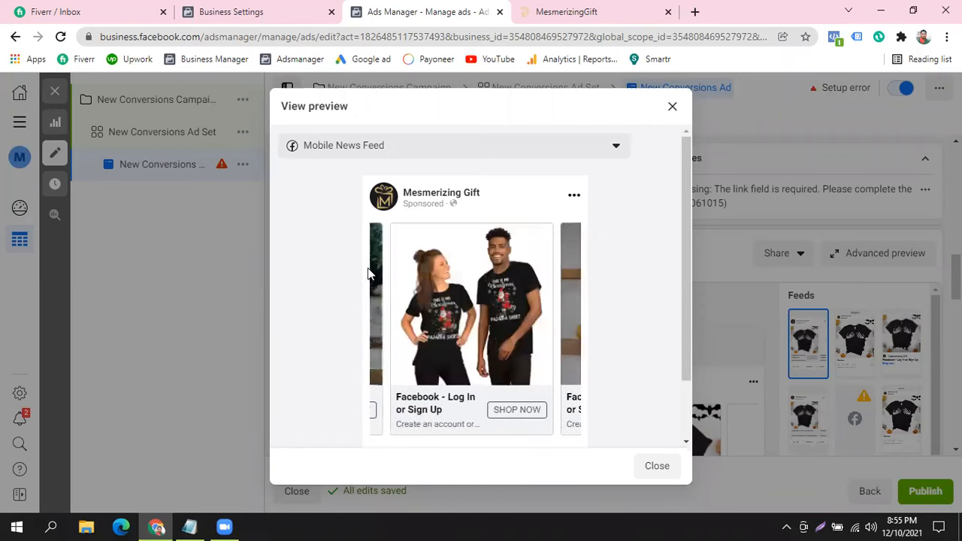
left_click(379, 274)
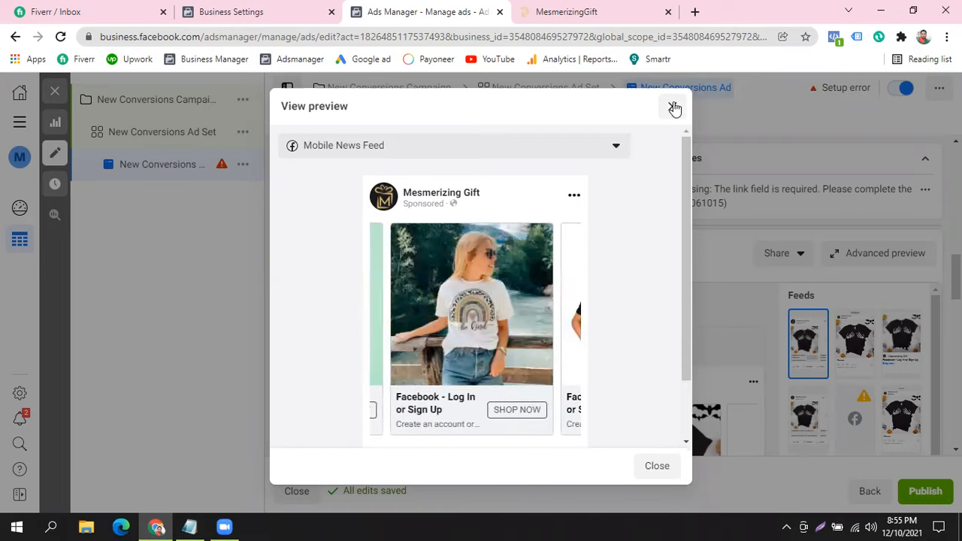
left_click(672, 106)
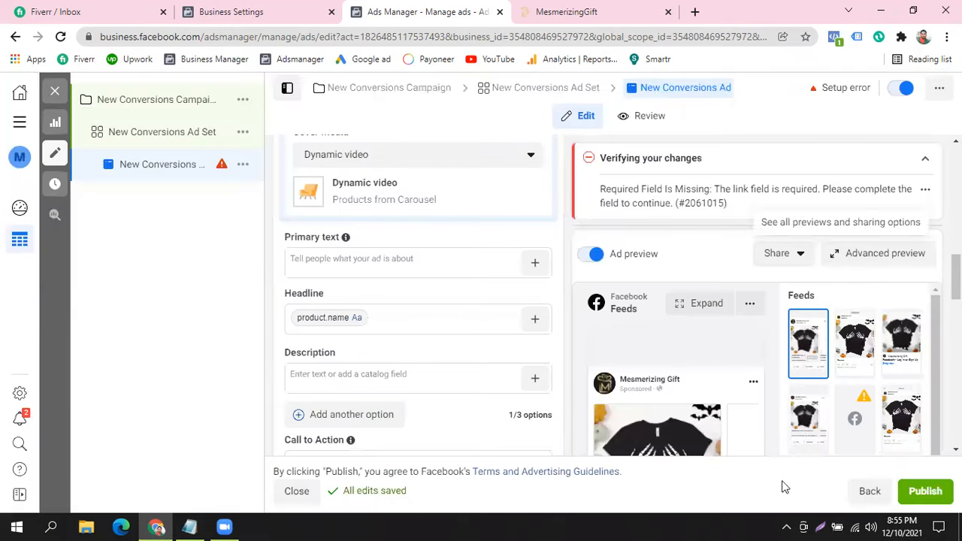
scroll(864, 395, "down", 3)
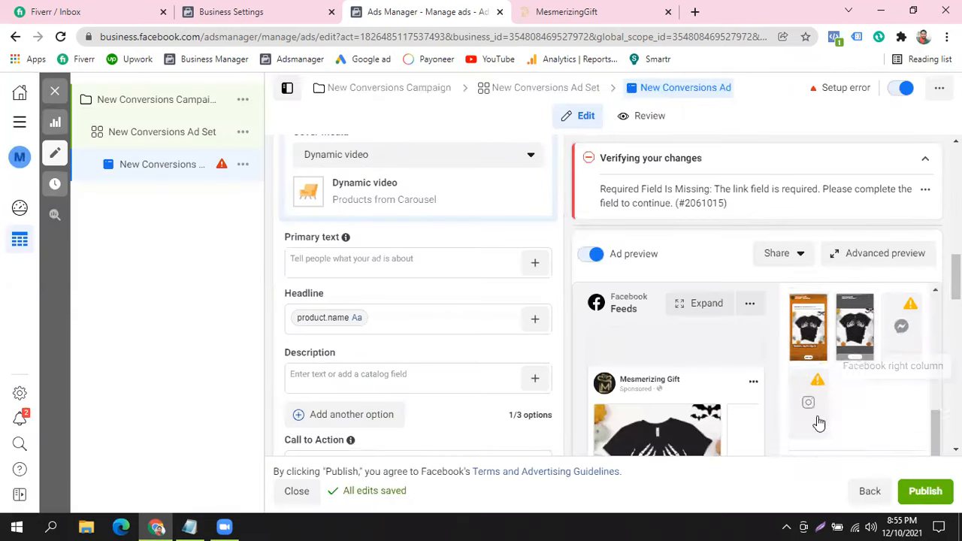
- Insert the catalog's Description field as the ad's primary text and the Price field as its description
left_click(320, 374)
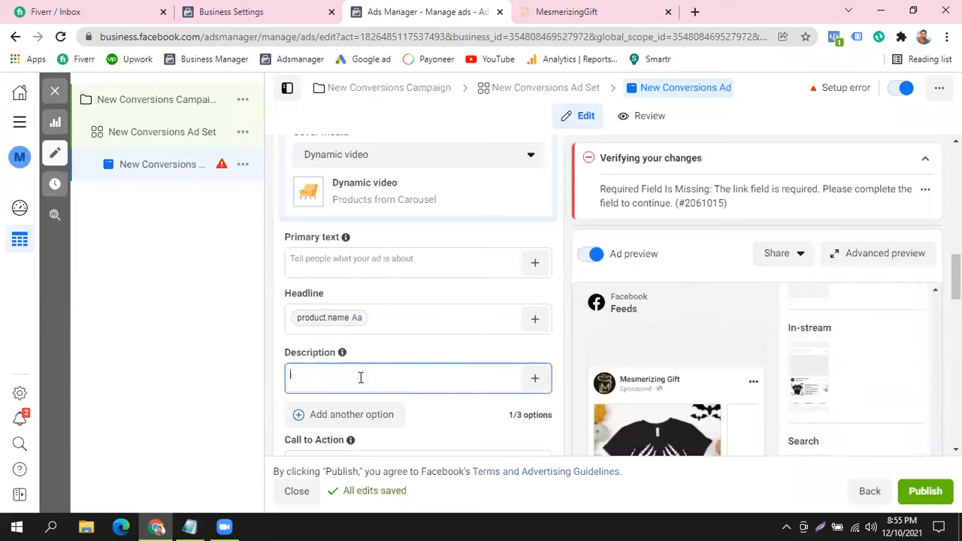
left_click(411, 258)
left_click(535, 262)
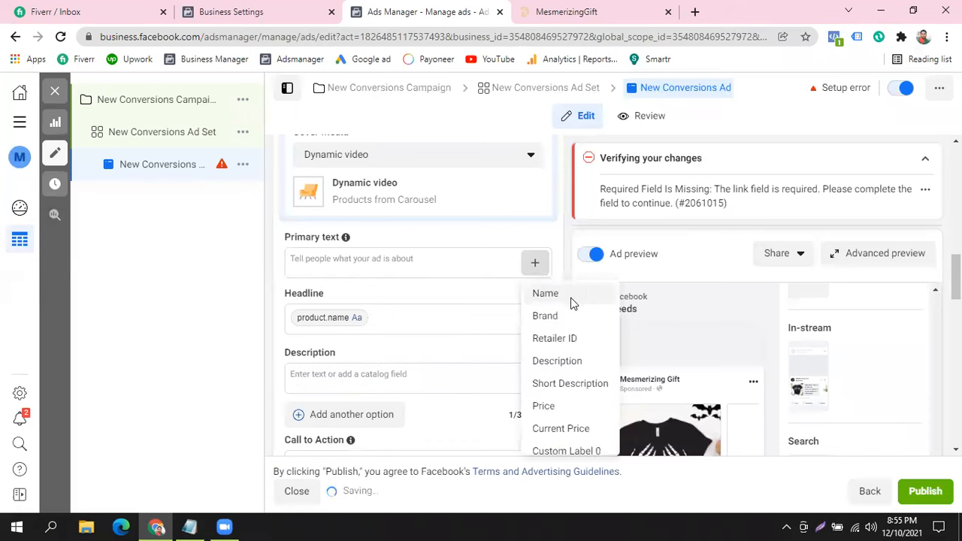
left_click(566, 362)
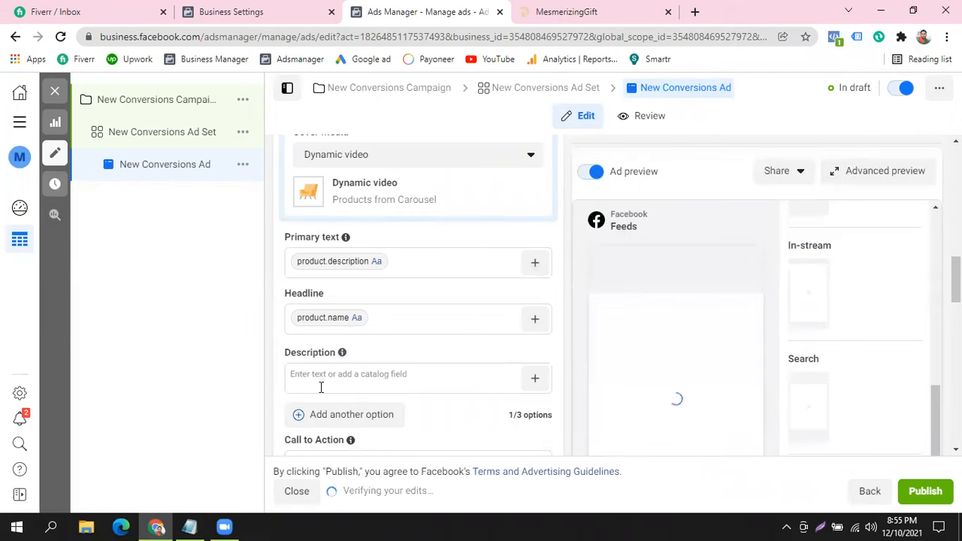
left_click(535, 380)
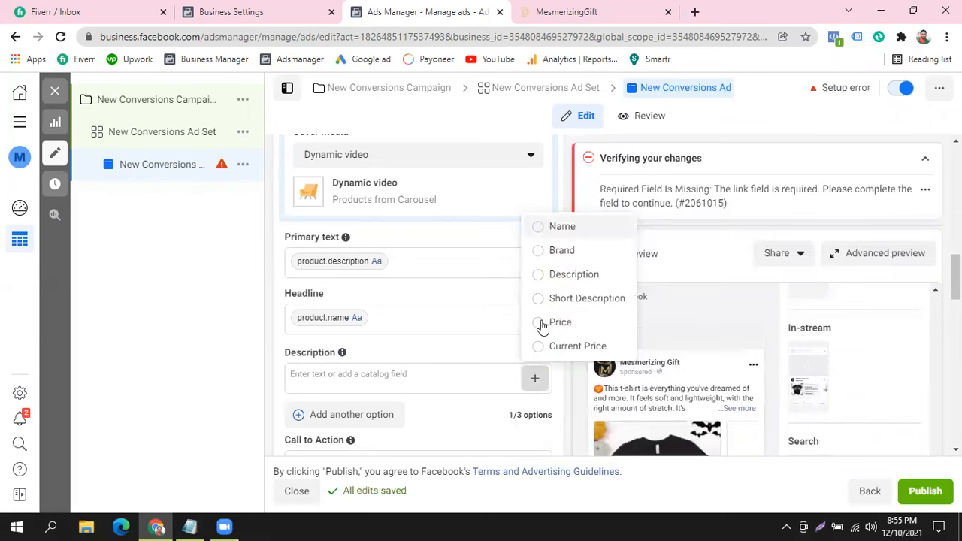
left_click(542, 325)
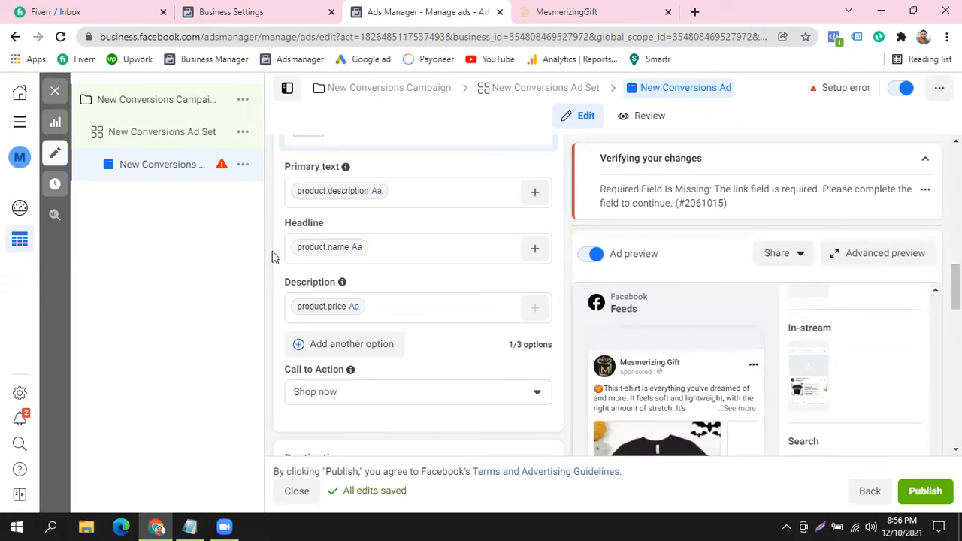
- Check the primary text, headline and description in the expanded Mobile News Feed preview, then close the preview
mouse_move(714, 304)
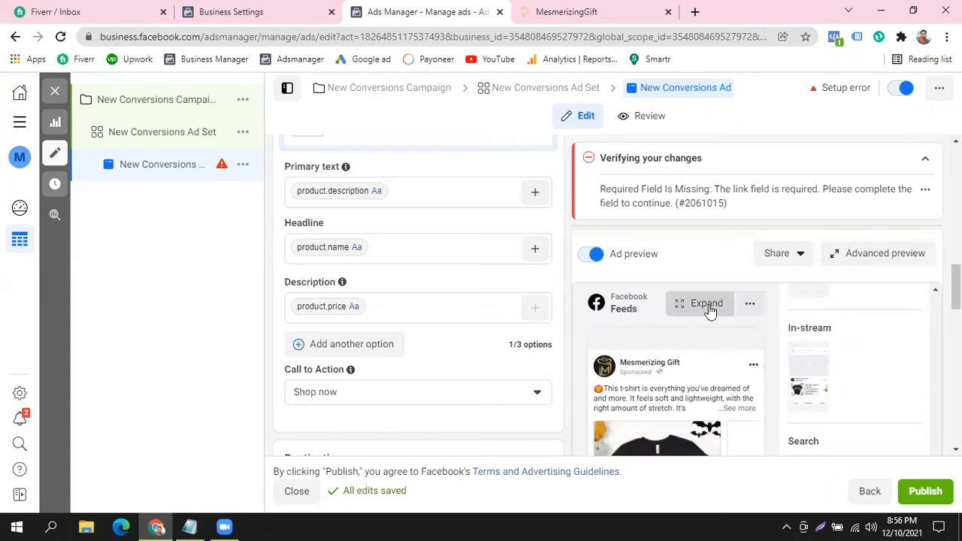
left_click(709, 304)
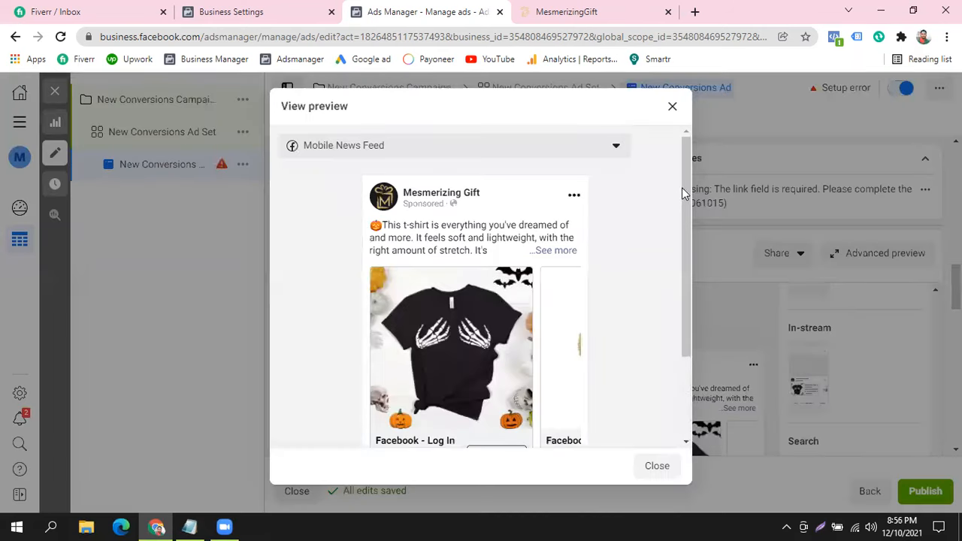
left_click_drag(684, 186, 681, 258)
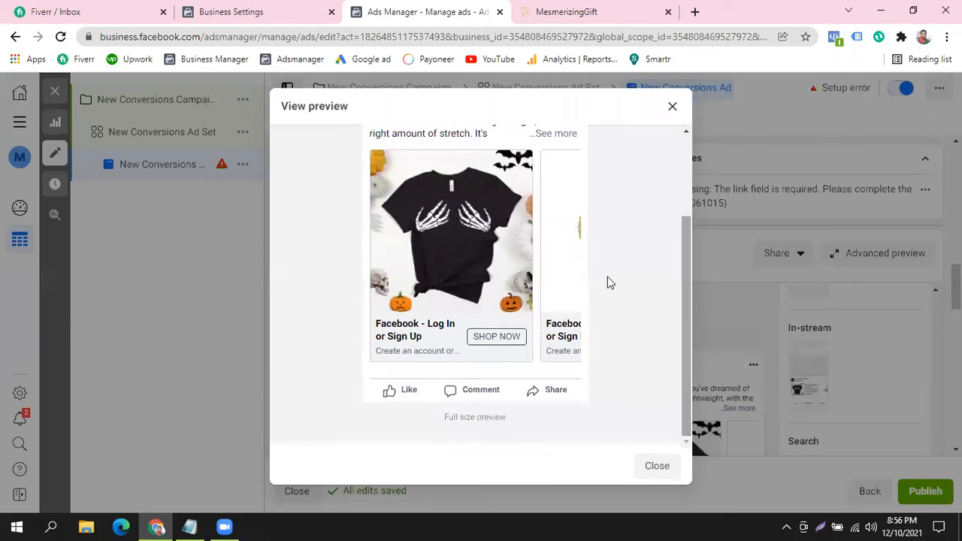
scroll(416, 238, "up", 1)
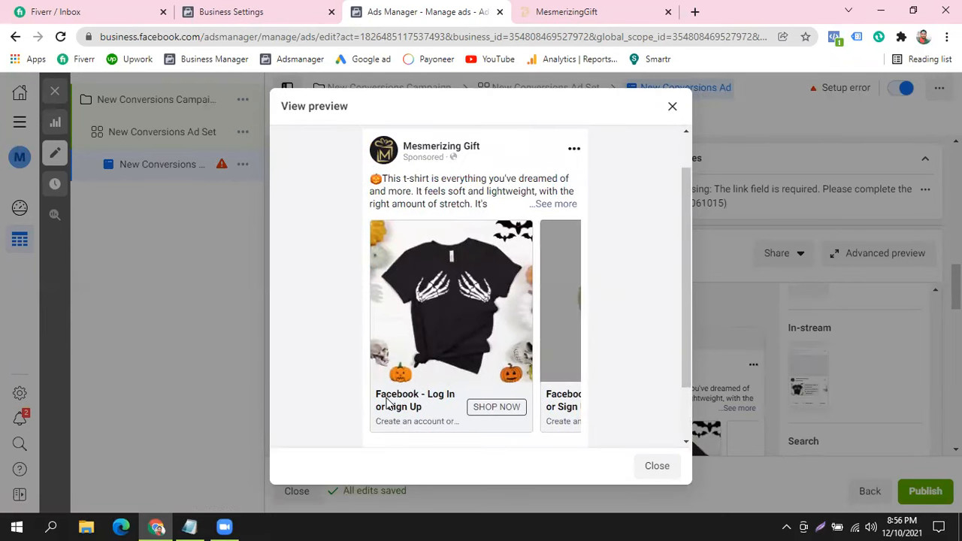
left_click(672, 106)
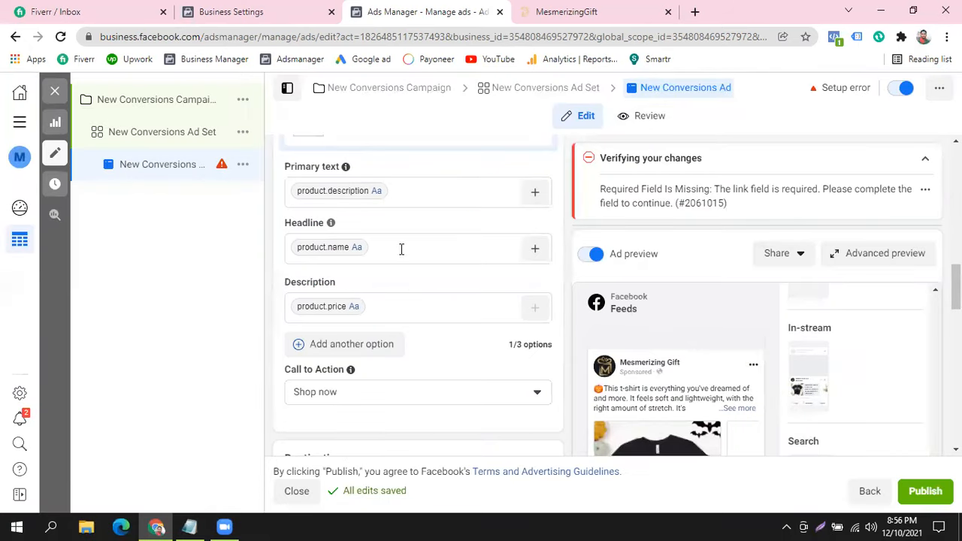
- Clear the ad's headline and description, then insert the catalog fields Name as headline and Current Price as description
left_click(429, 248)
key("BackSpace")
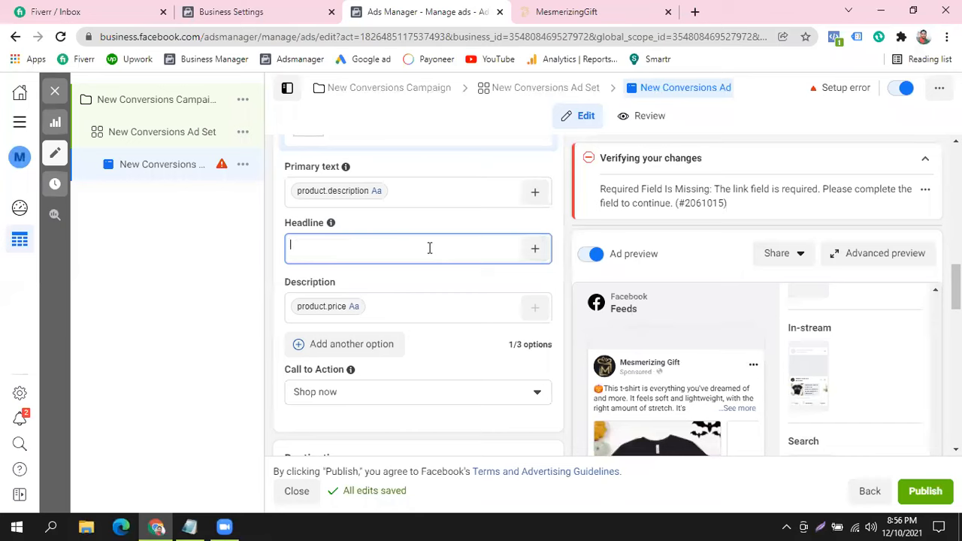
left_click(403, 307)
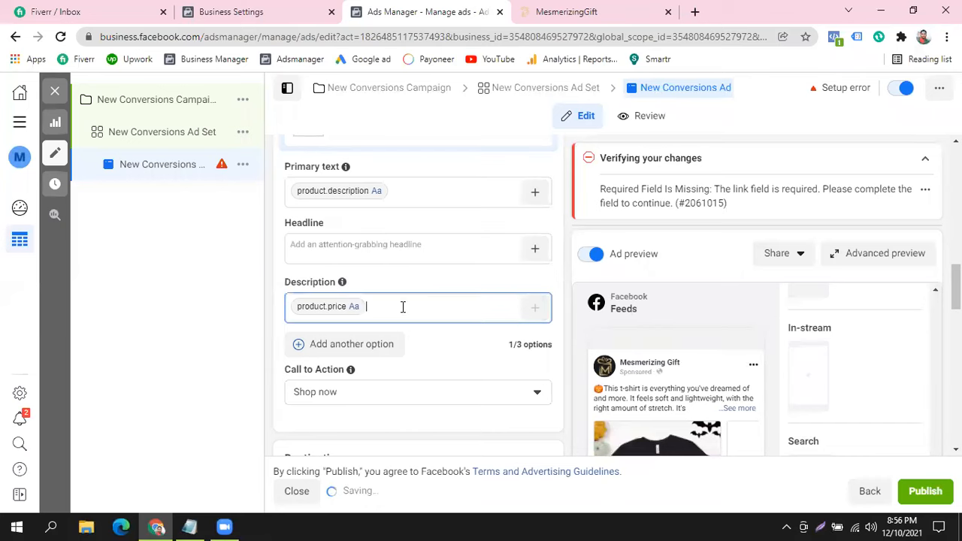
key("BackSpace")
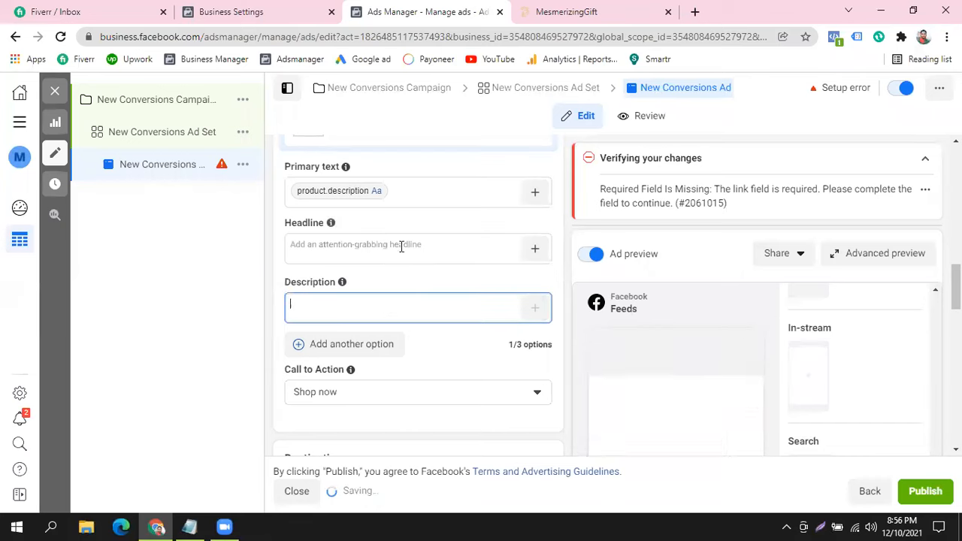
left_click(526, 249)
left_click(535, 248)
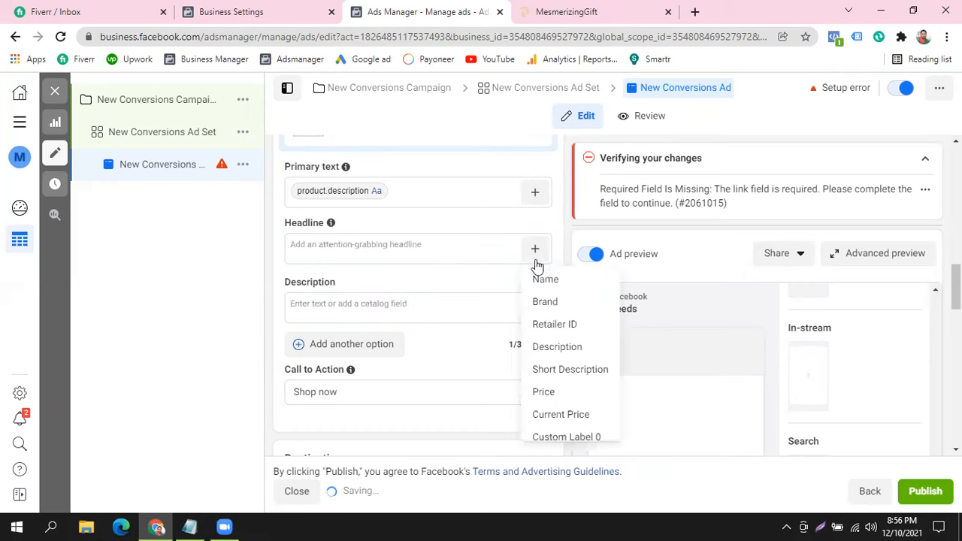
left_click(559, 280)
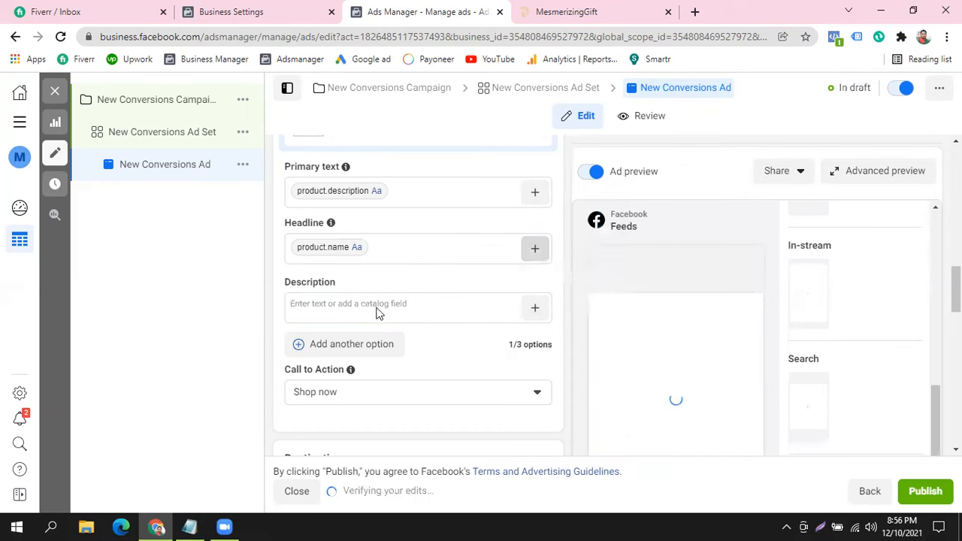
left_click(534, 312)
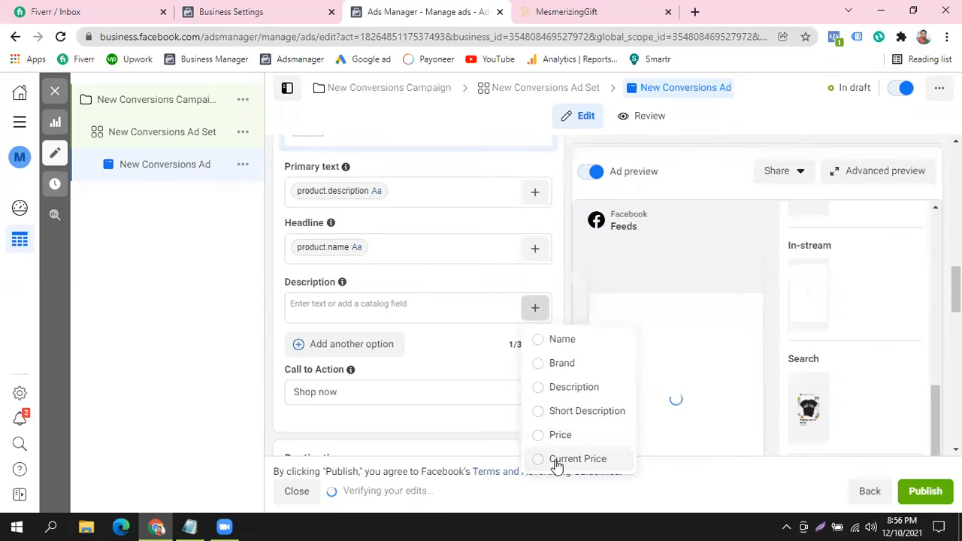
left_click(557, 460)
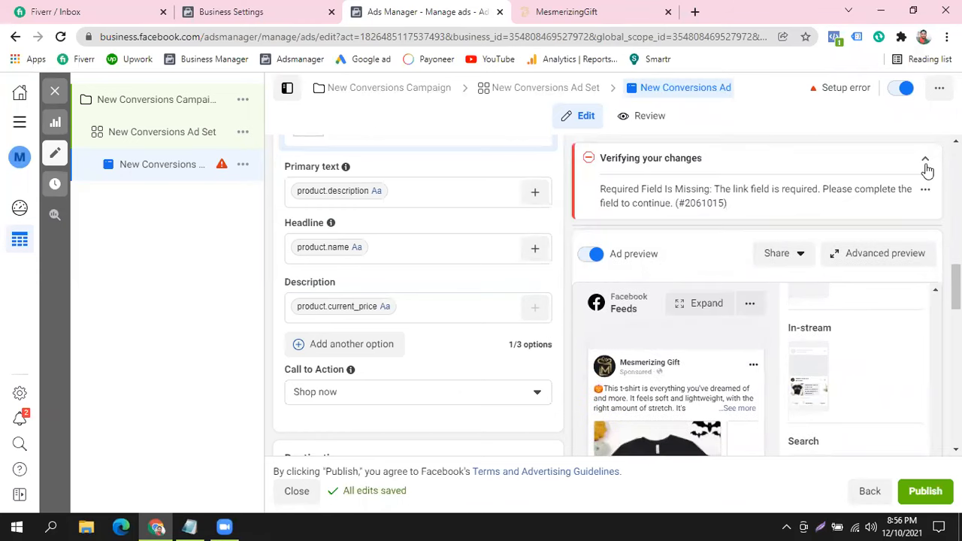
- Collapse the verification notice and review the ad's tracking settings, URL parameters and destination fields
left_click(925, 158)
scroll(418, 301, "down", 5)
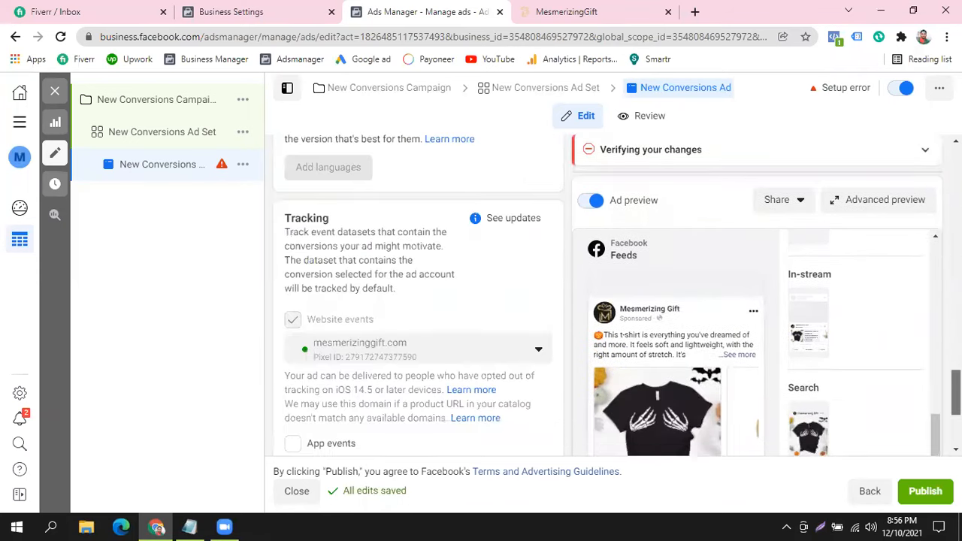
scroll(526, 301, "down", 3)
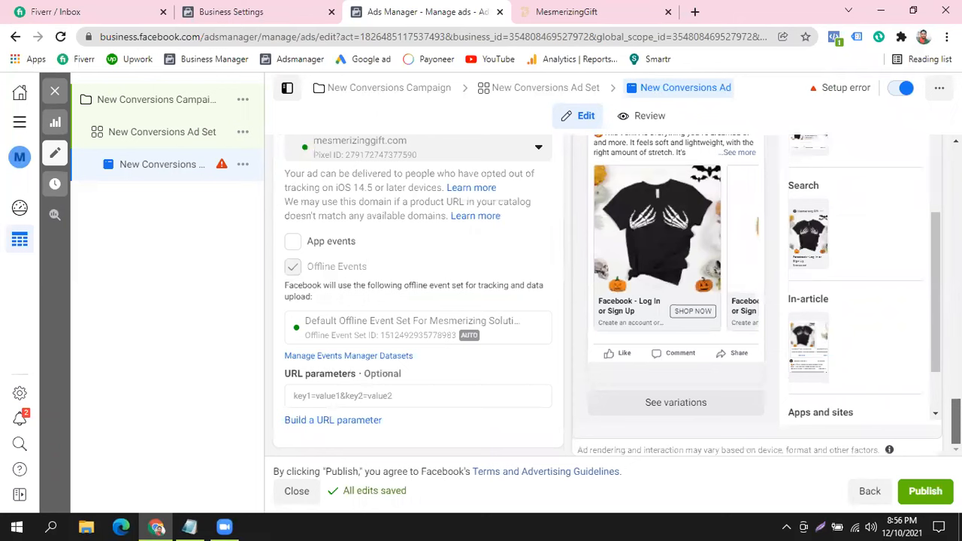
scroll(526, 301, "up", 3)
scroll(526, 301, "down", 3)
scroll(526, 301, "up", 2)
scroll(526, 301, "down", 2)
scroll(735, 366, "up", 2)
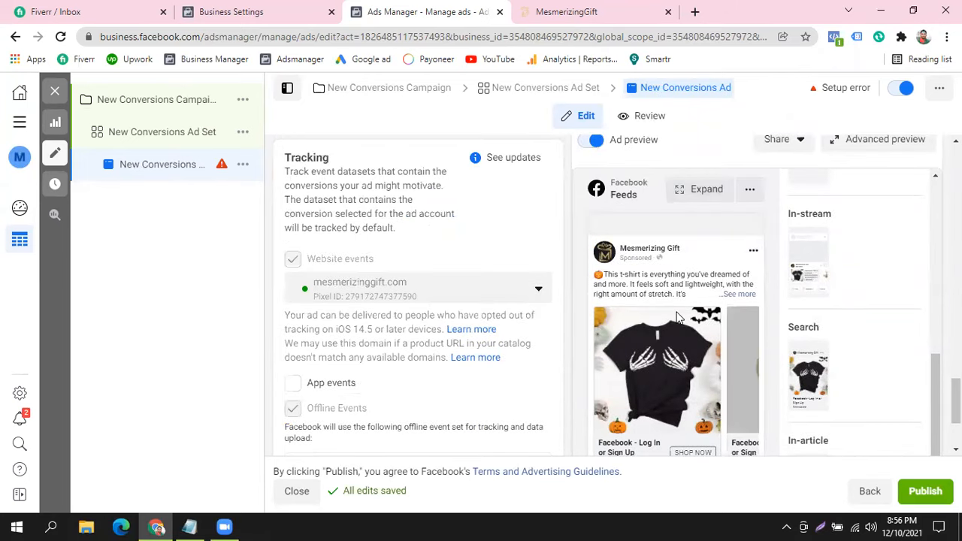
scroll(677, 317, "down", 2)
scroll(677, 317, "up", 3)
scroll(677, 317, "up", 5)
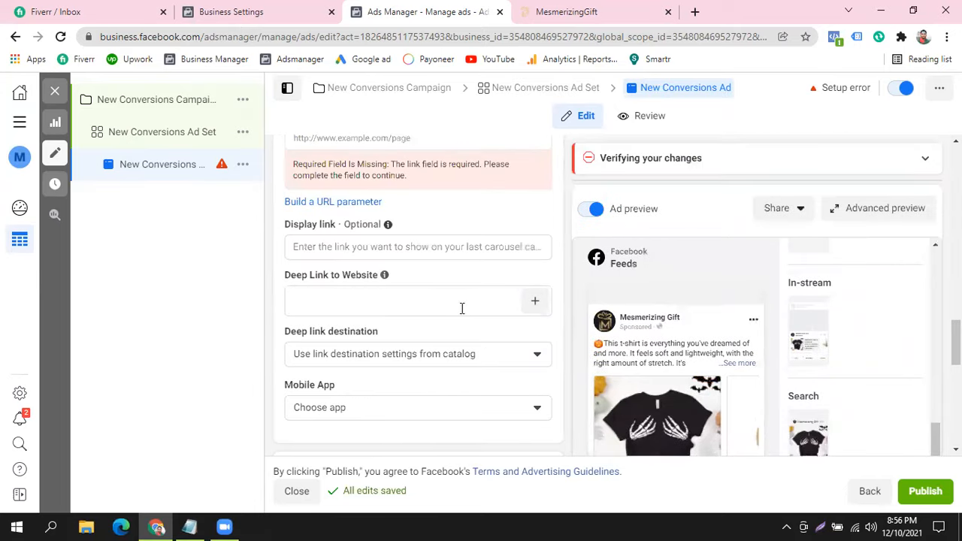
- Insert the catalog's Price field into the ad's Deep Link to Website setting
left_click(398, 302)
left_click(535, 301)
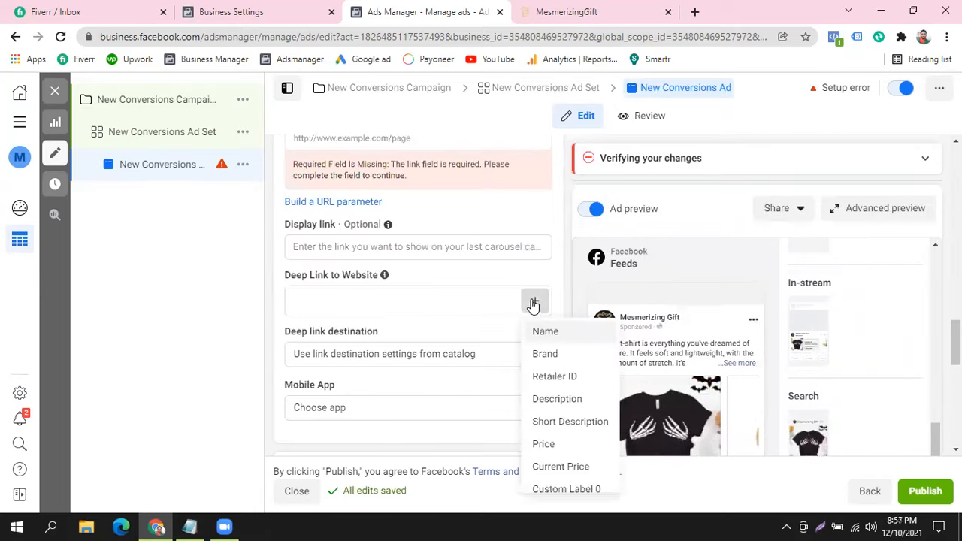
scroll(555, 479, "down", 1)
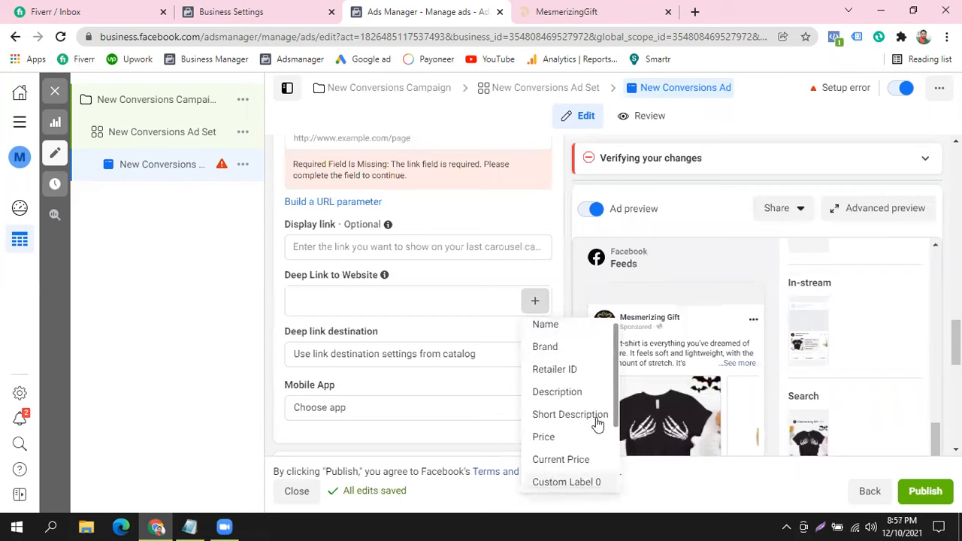
scroll(598, 424, "down", 3)
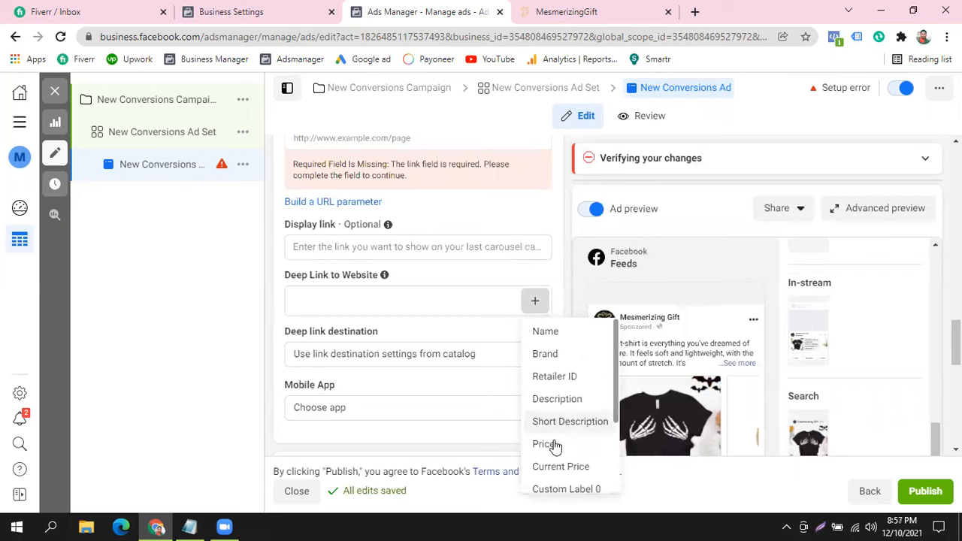
left_click(553, 442)
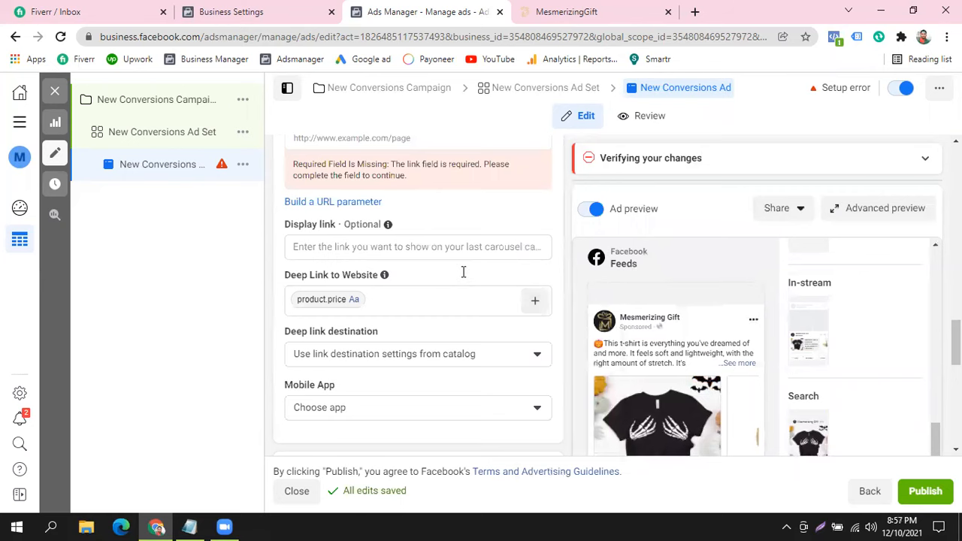
scroll(445, 288, "up", 1)
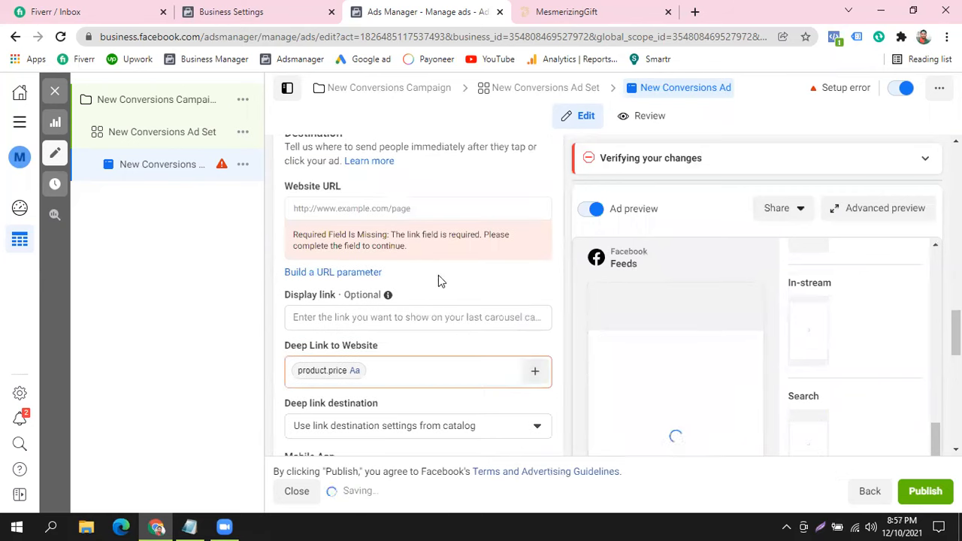
left_click(386, 208)
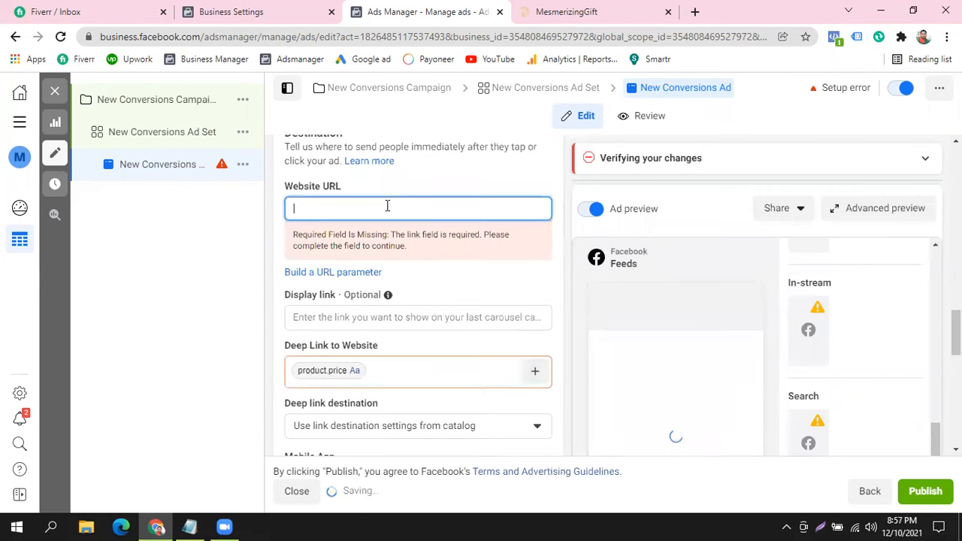
type("ht")
left_click(567, 11)
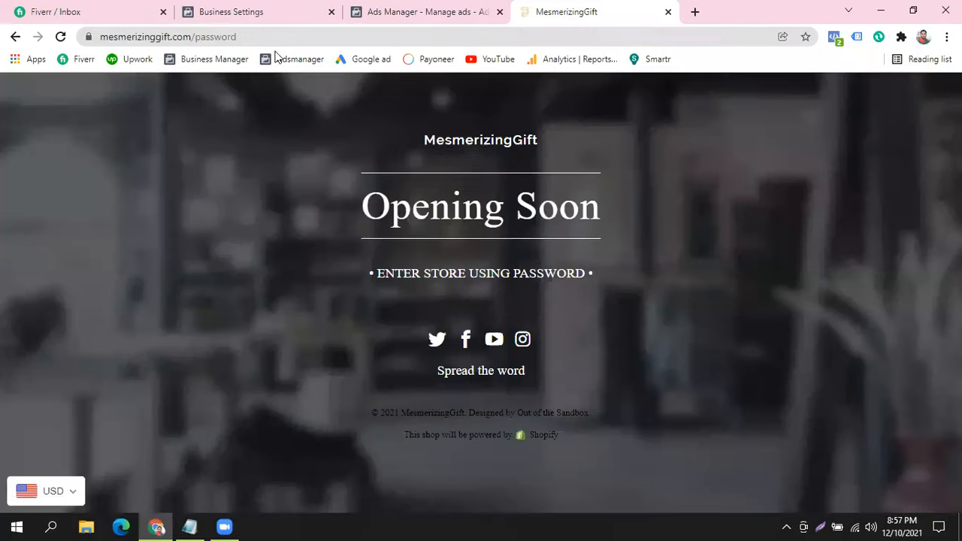
left_click(159, 39)
key("ctrl+c")
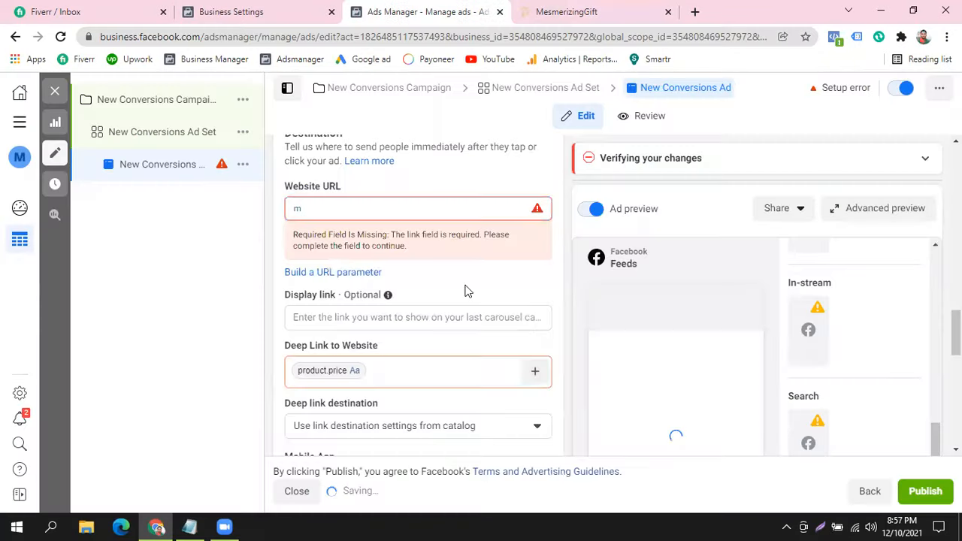
left_click(406, 11)
key("ctrl+a")
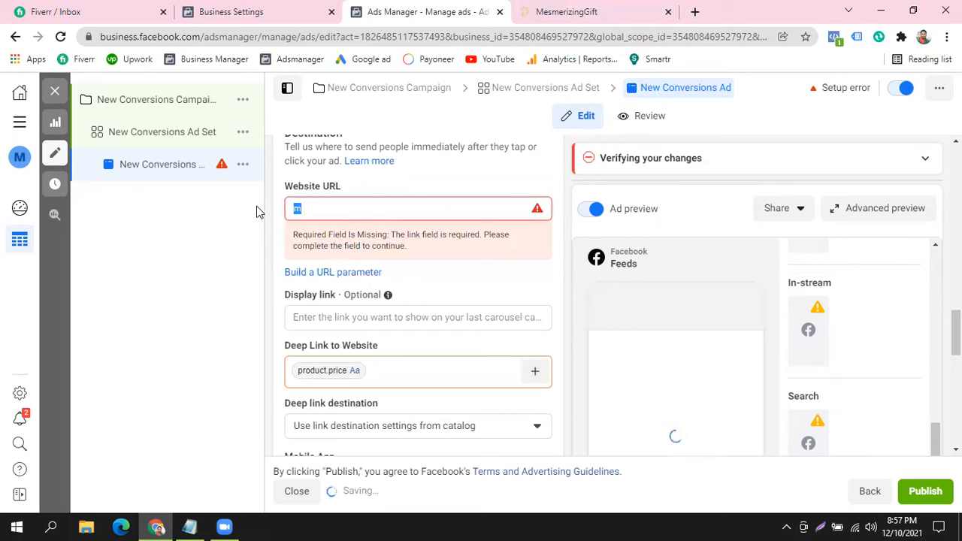
key("ctrl+v")
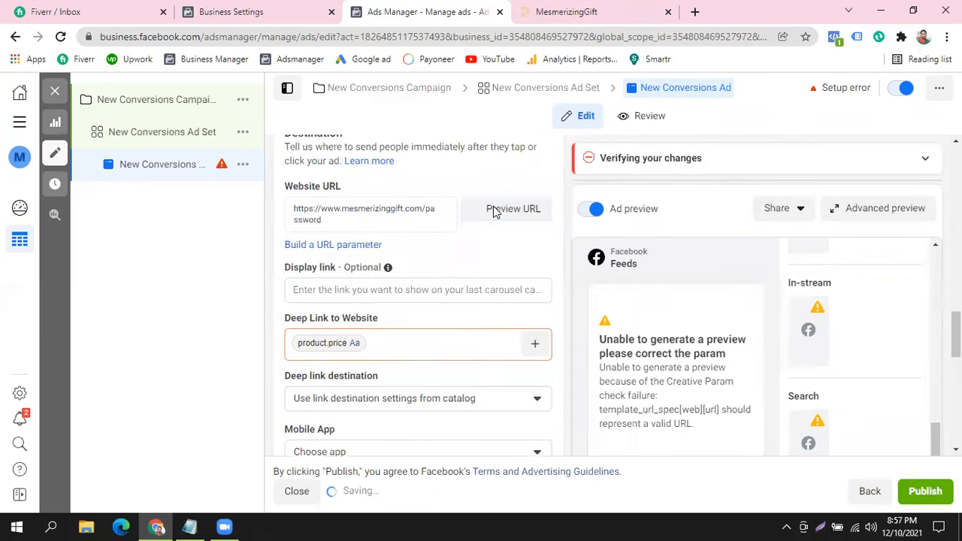
left_click(422, 216)
key("BackSpace")
key("BackSpace")
key("BackSpace")
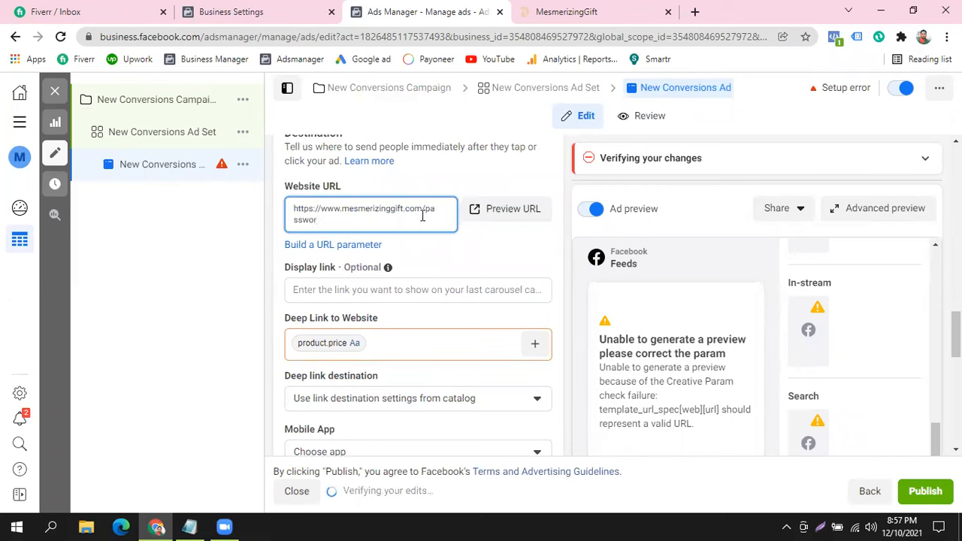
key("BackSpace")
key("BackSpace")
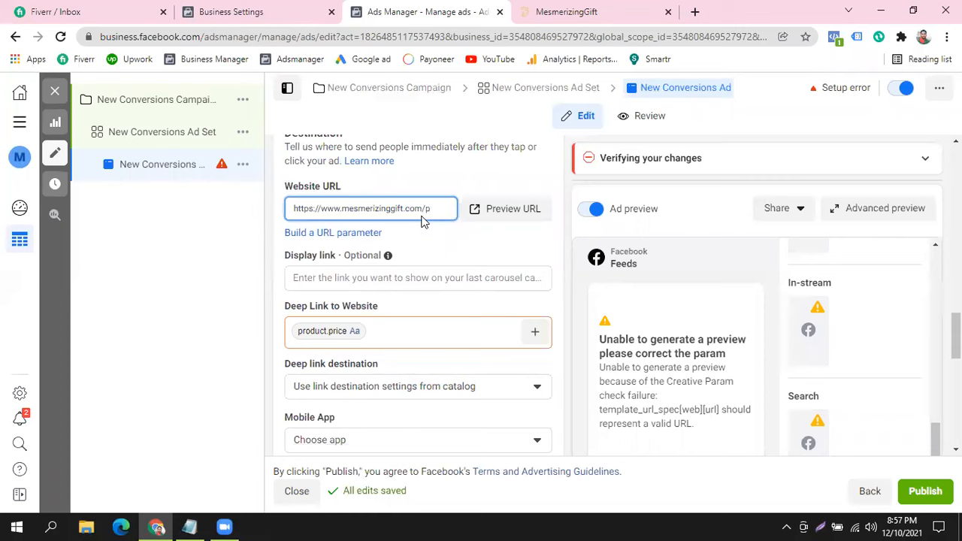
left_click(473, 242)
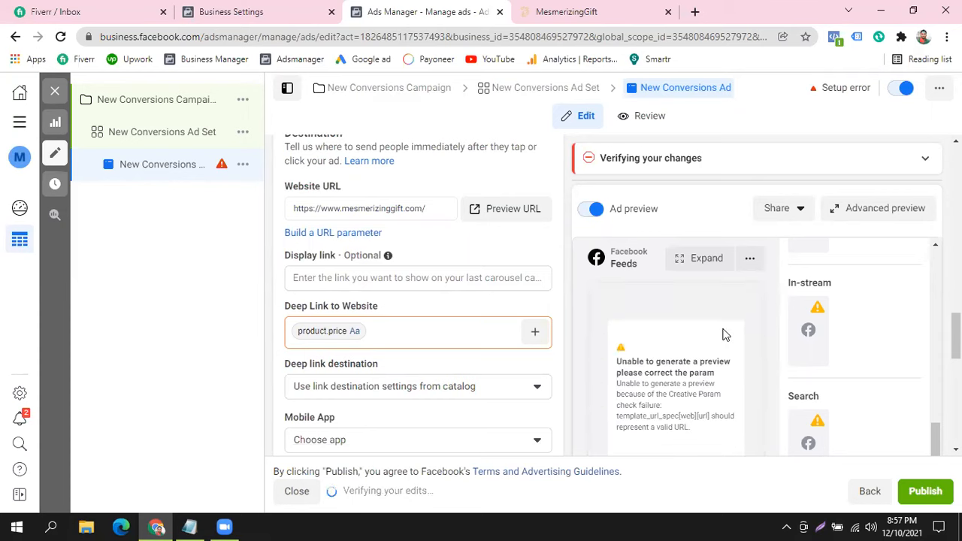
- Replace the ad's Website URL with marketflore.com
left_click_drag(432, 208, 281, 210)
type("marketflore.com")
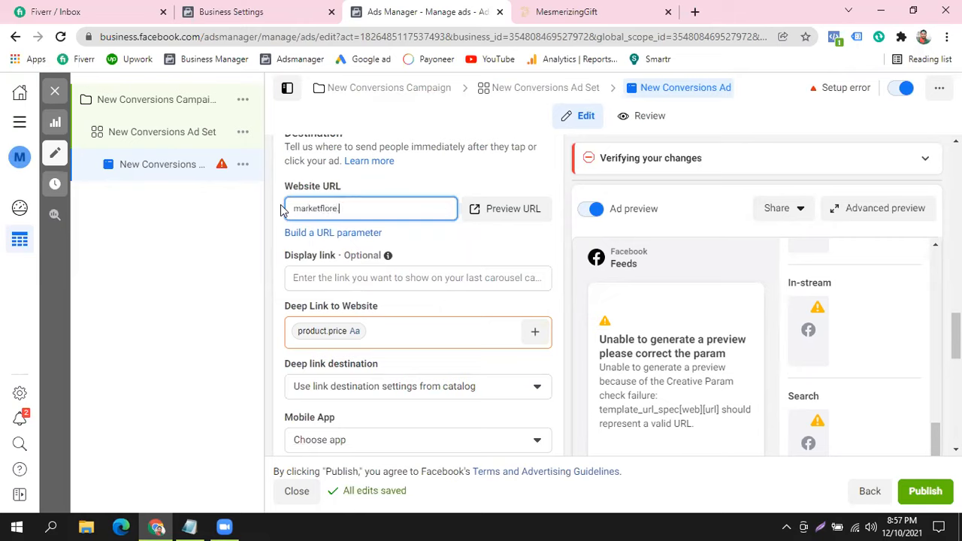
left_click(476, 258)
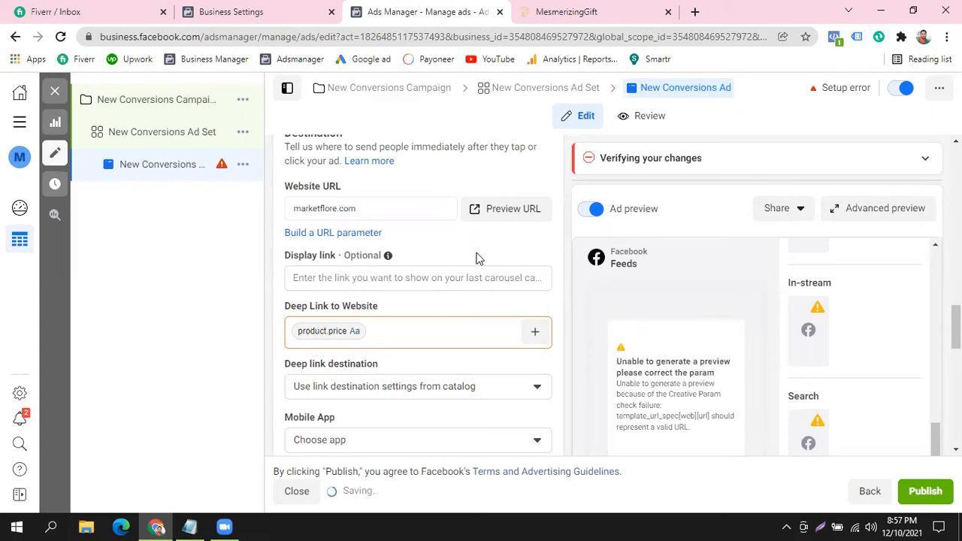
- Read the Deep Link to Website format hint, then clear the ad's Website URL
mouse_move(387, 341)
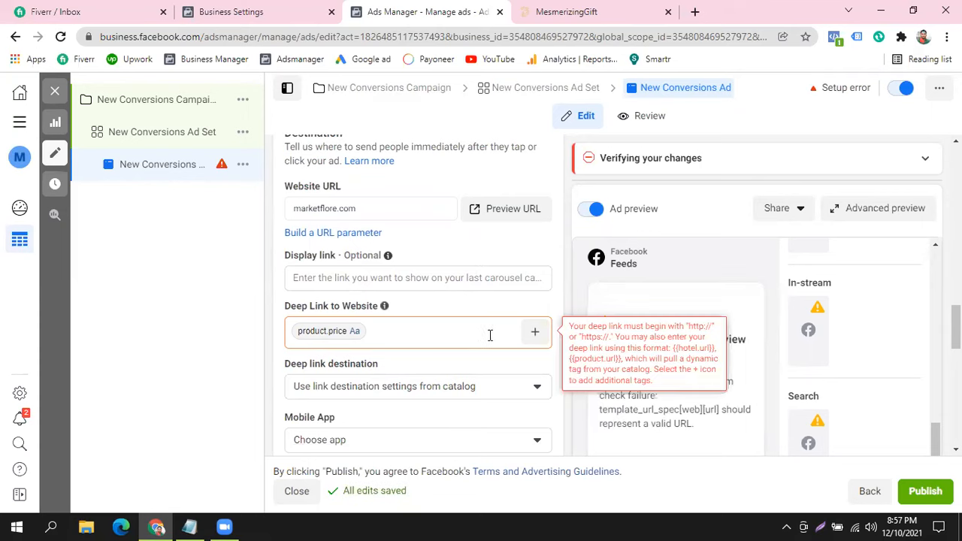
left_click(395, 209)
key("ctrl+a")
key("BackSpace")
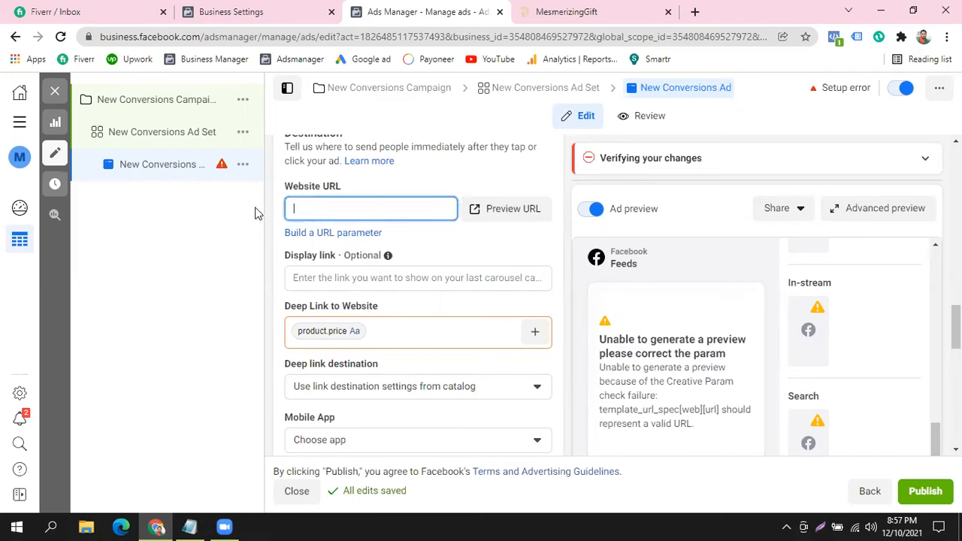
left_click(492, 252)
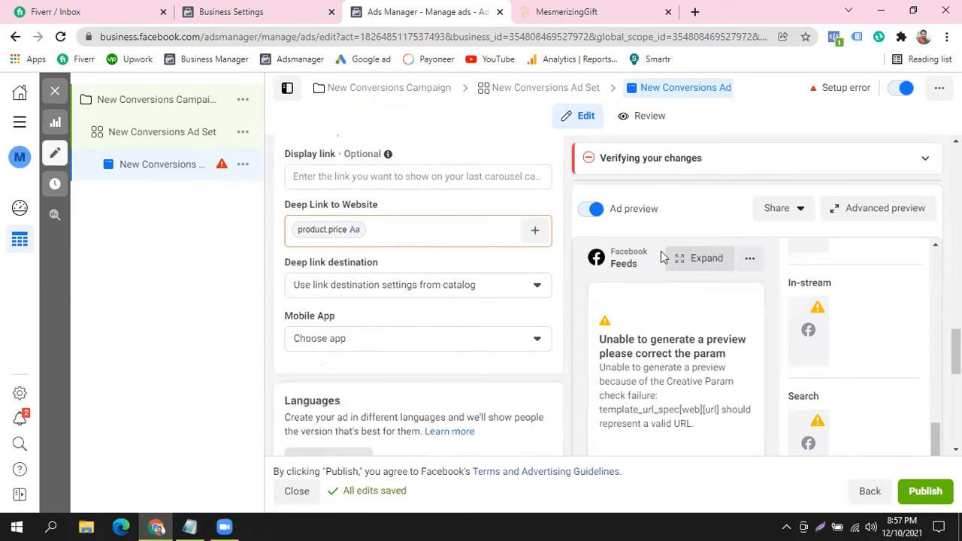
- Examine the destination fields and read the error message below the empty Website URL
scroll(433, 220, "up", 5)
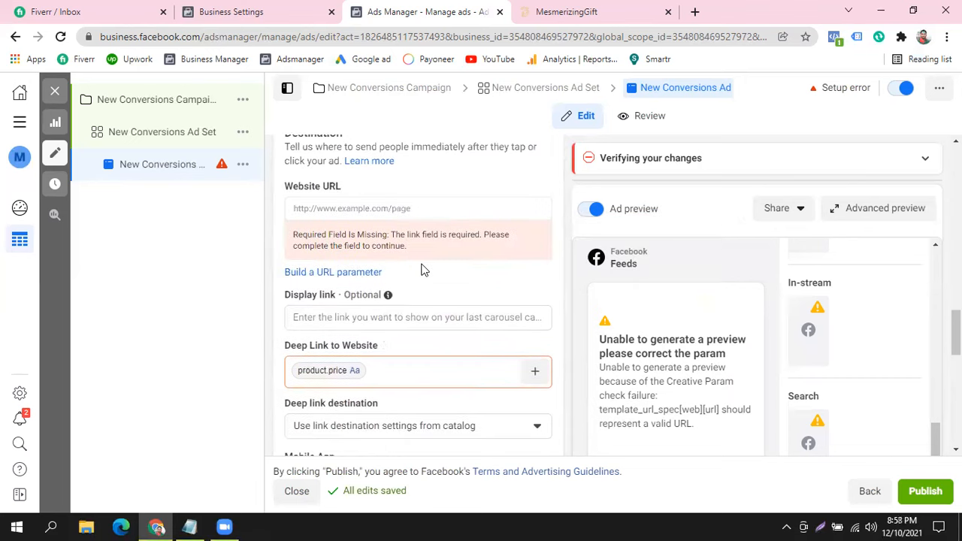
scroll(422, 272, "up", 1)
scroll(436, 316, "down", 4)
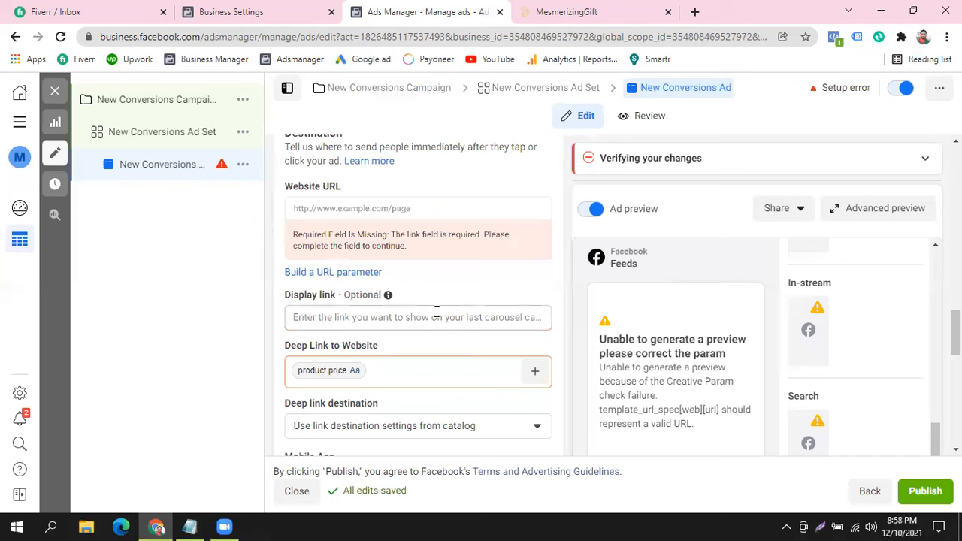
left_click(406, 204)
left_click(474, 277)
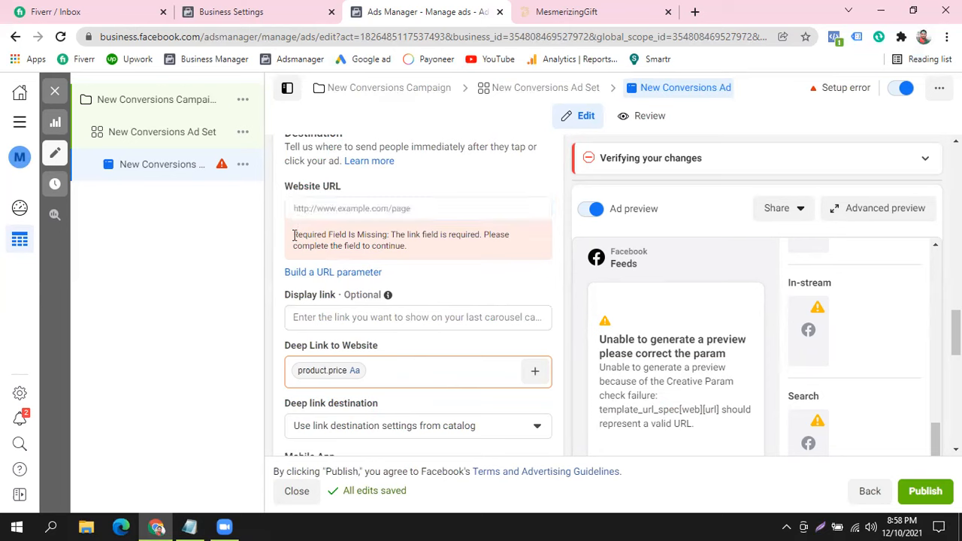
left_click_drag(292, 231, 435, 248)
left_click(497, 257)
left_click_drag(293, 234, 492, 257)
left_click(492, 257)
double_click(337, 235)
left_click_drag(366, 235, 469, 234)
left_click(505, 231)
- Fill in the Website URL with the page address copied from the open MesmerizingGift store site
left_click(355, 211)
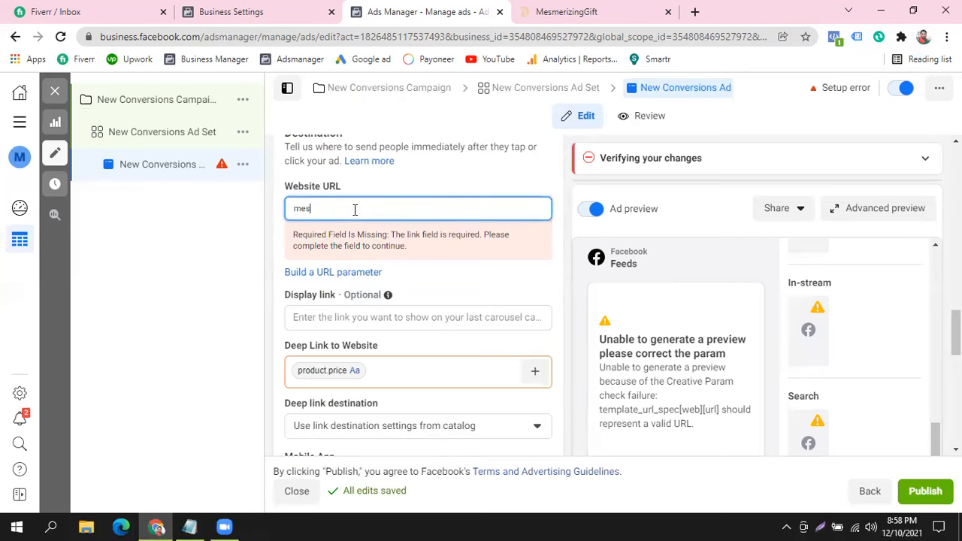
left_click(571, 12)
left_click(167, 37)
key("ctrl+c")
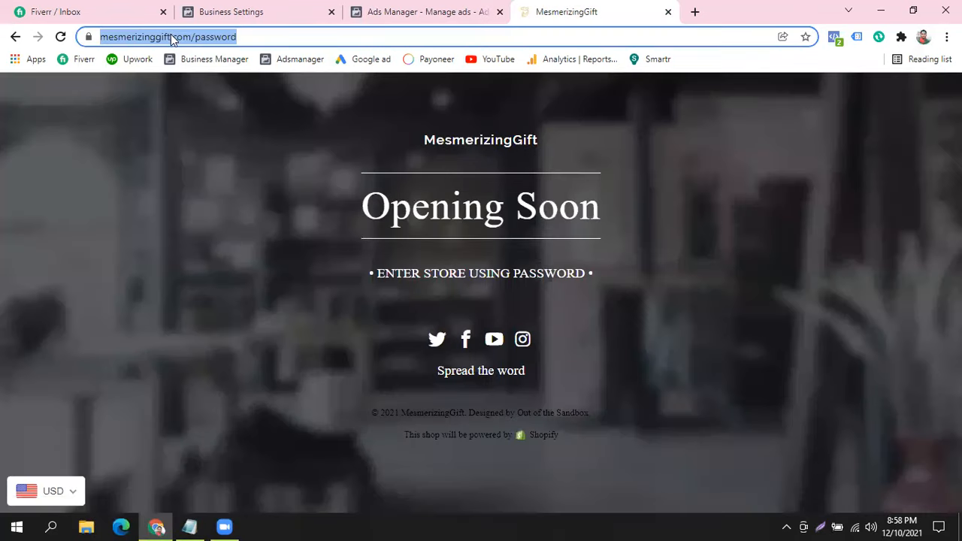
left_click(368, 12)
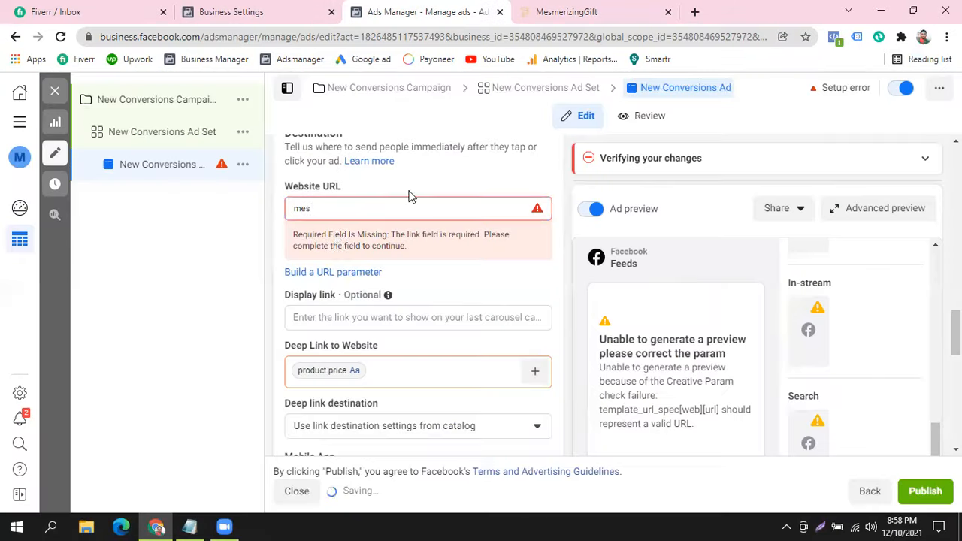
double_click(321, 211)
key("ctrl+v")
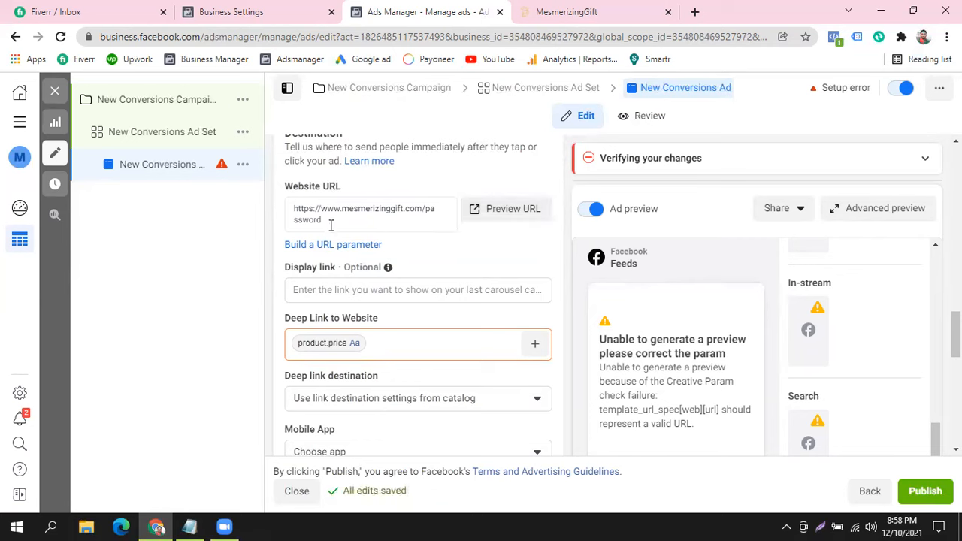
left_click(313, 208)
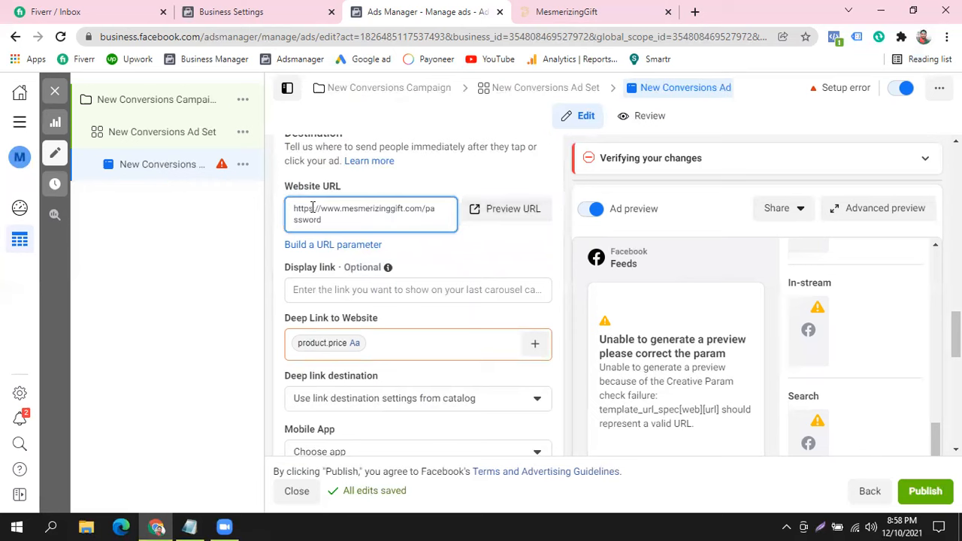
key("BackSpace")
key("BackSpace")
key("BackSpace")
key("BackSpace")
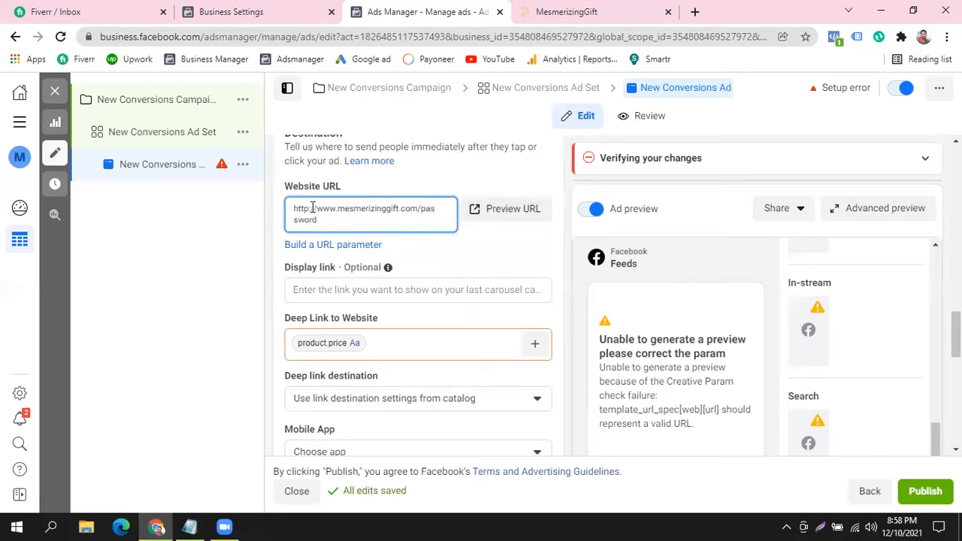
left_click(474, 251)
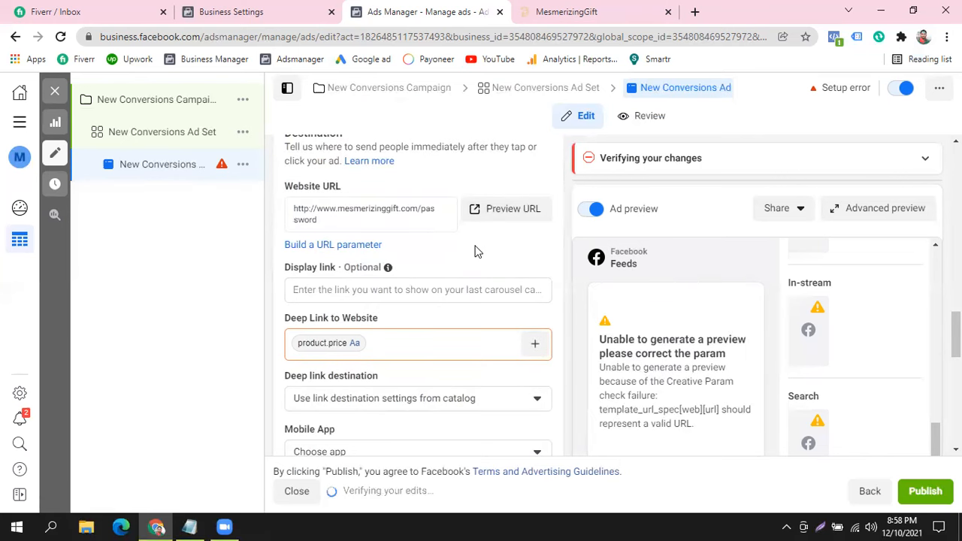
left_click_drag(421, 211, 426, 218)
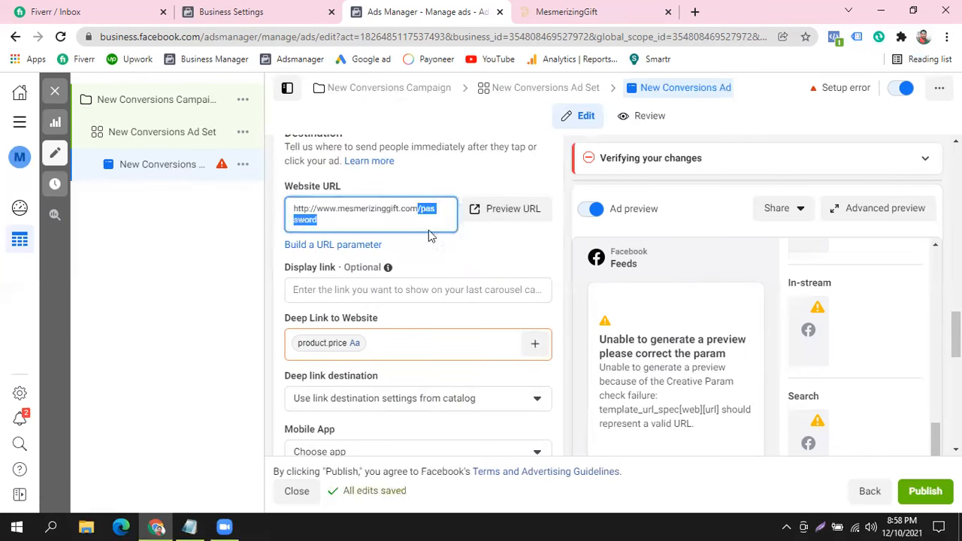
key("BackSpace")
left_click(472, 238)
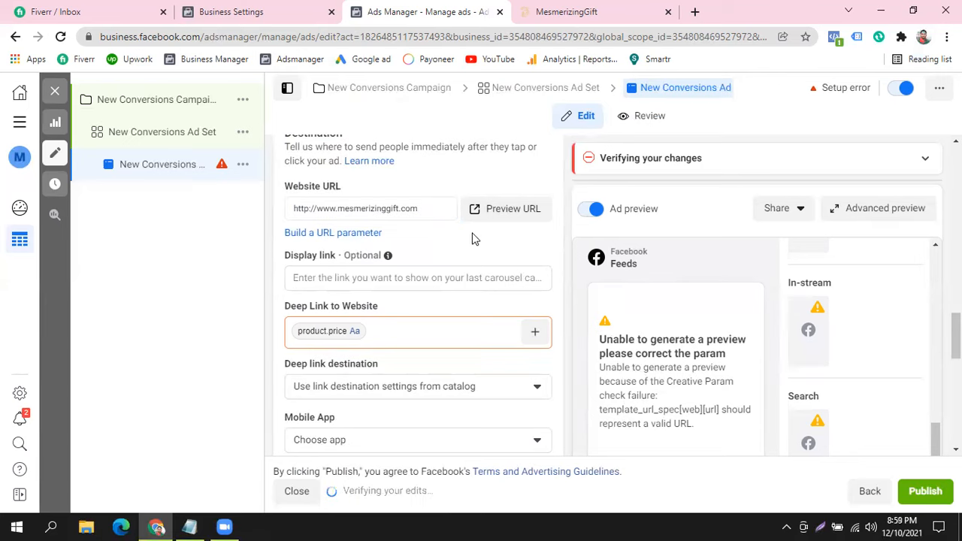
- Check the MesmerizingGift store's root address and its password entry form, then close the store page
left_click(572, 11)
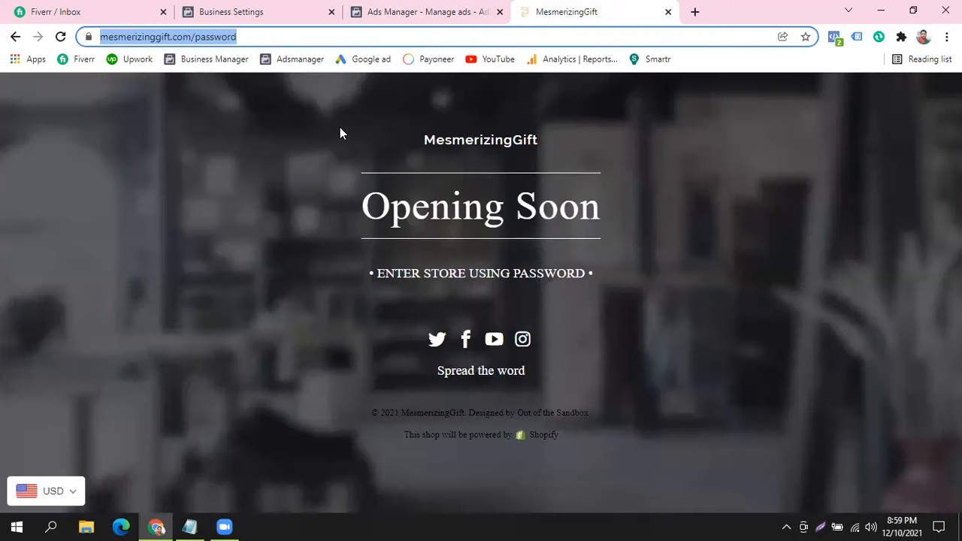
left_click_drag(340, 127, 594, 260)
left_click(755, 225)
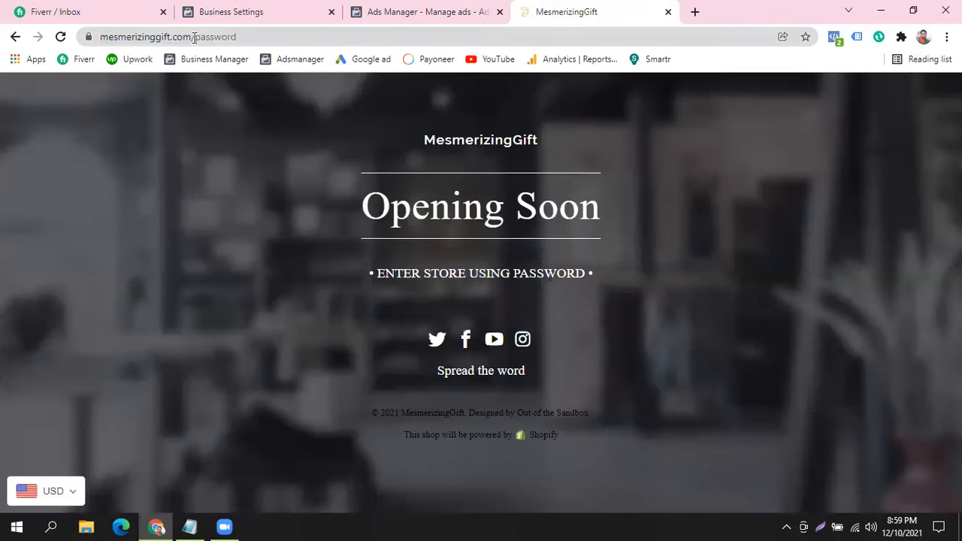
left_click_drag(194, 38, 299, 40)
key("BackSpace")
key("Return")
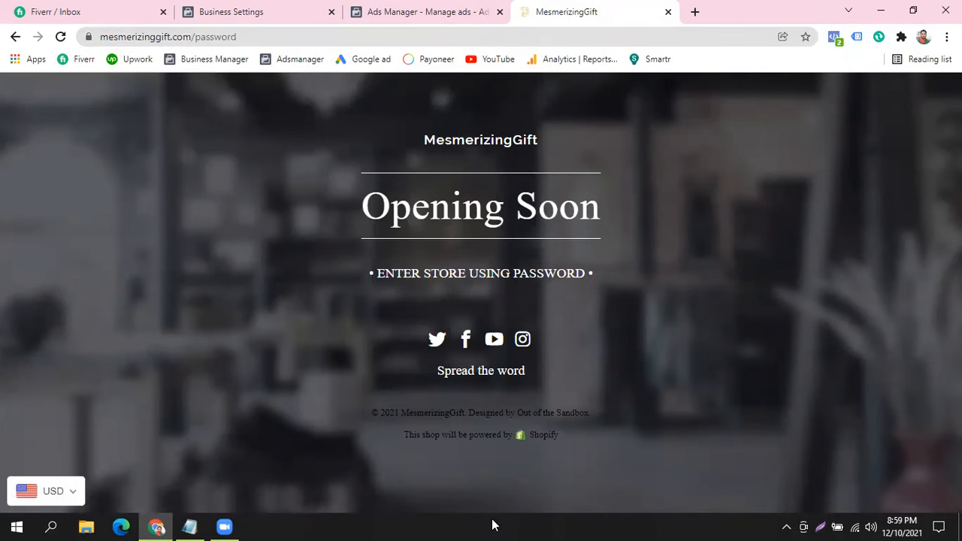
left_click(488, 280)
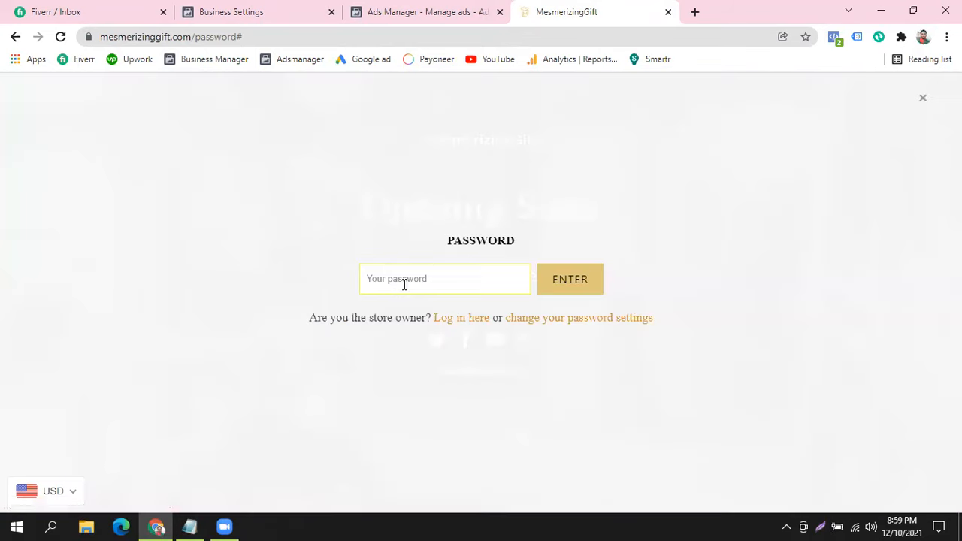
left_click(667, 11)
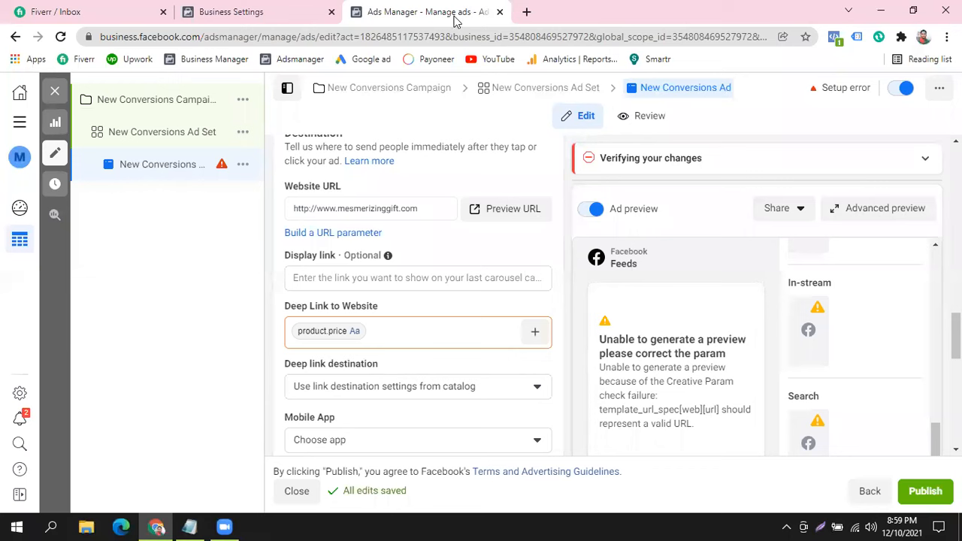
- Review the ad's languages, tracking and destination settings and the Facebook Page selected under Identity
scroll(522, 244, "down", 3)
scroll(522, 244, "down", 6)
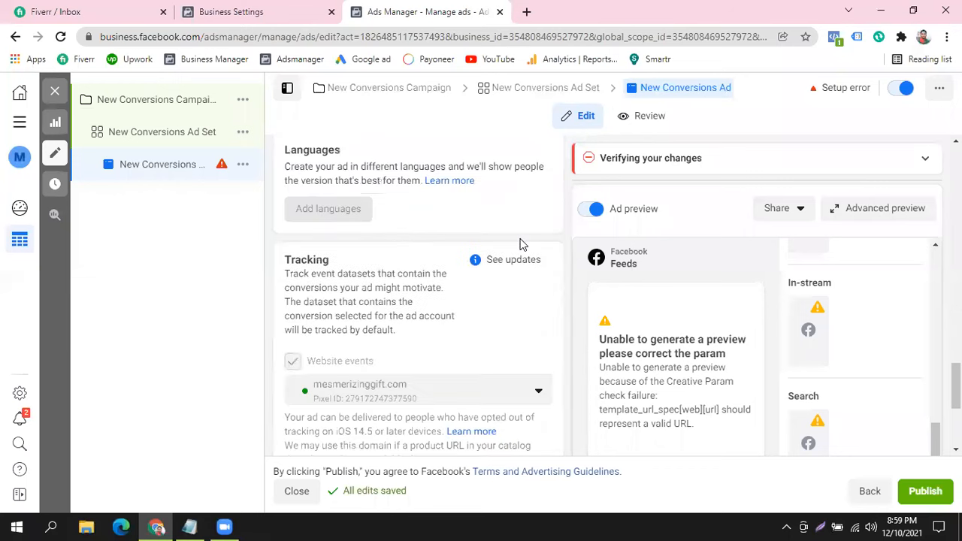
scroll(525, 235, "up", 10)
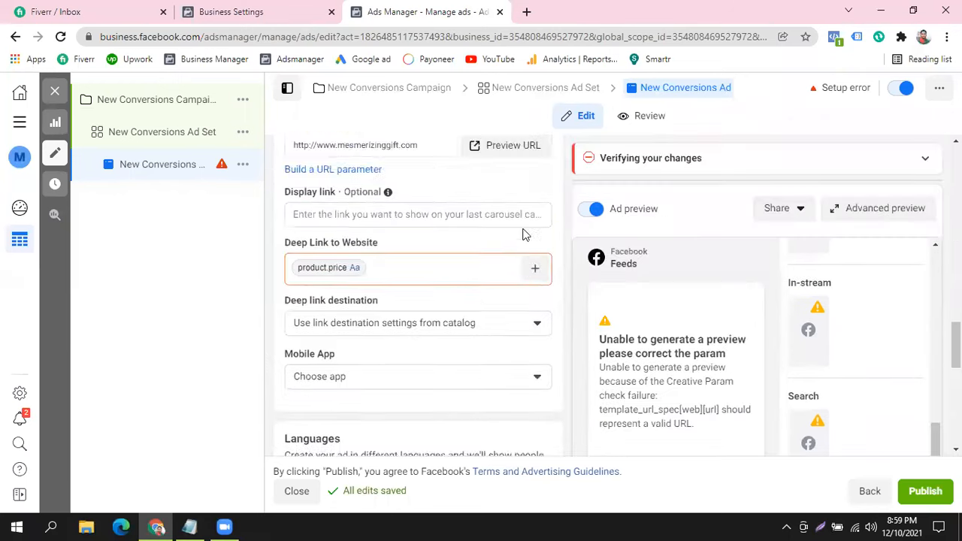
scroll(483, 230, "up", 6)
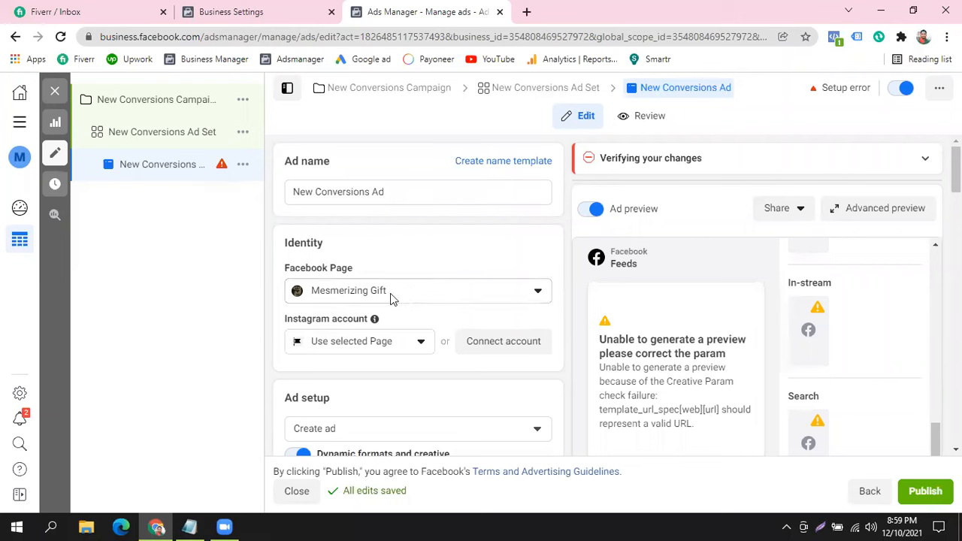
left_click_drag(282, 268, 421, 259)
left_click(418, 263)
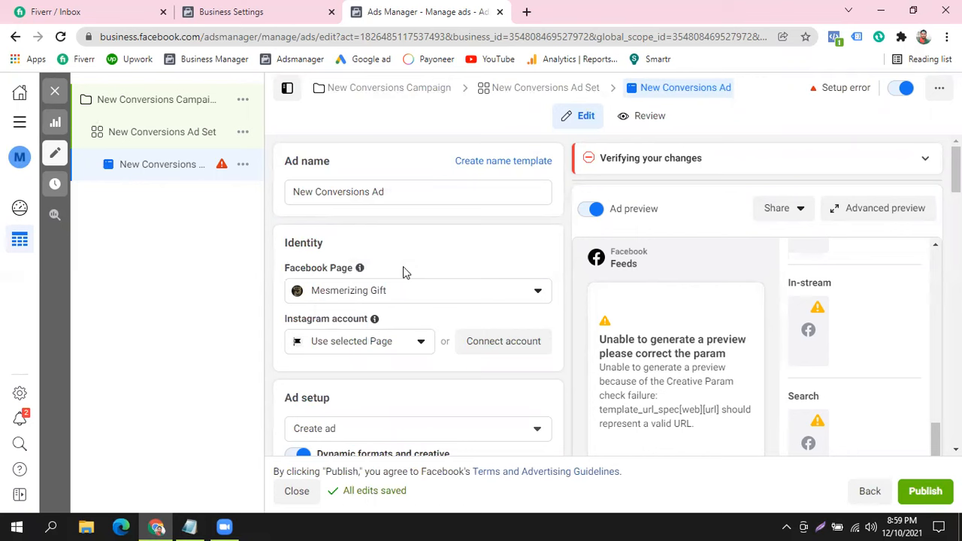
- Review the Facebook Page choices under Identity and the ad's creative, text and deep link fields
left_click(327, 297)
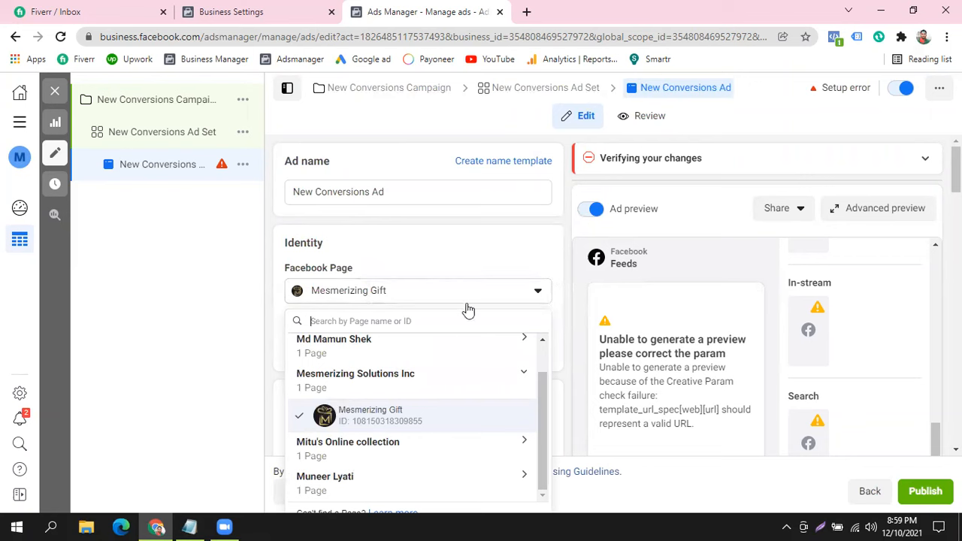
left_click(475, 245)
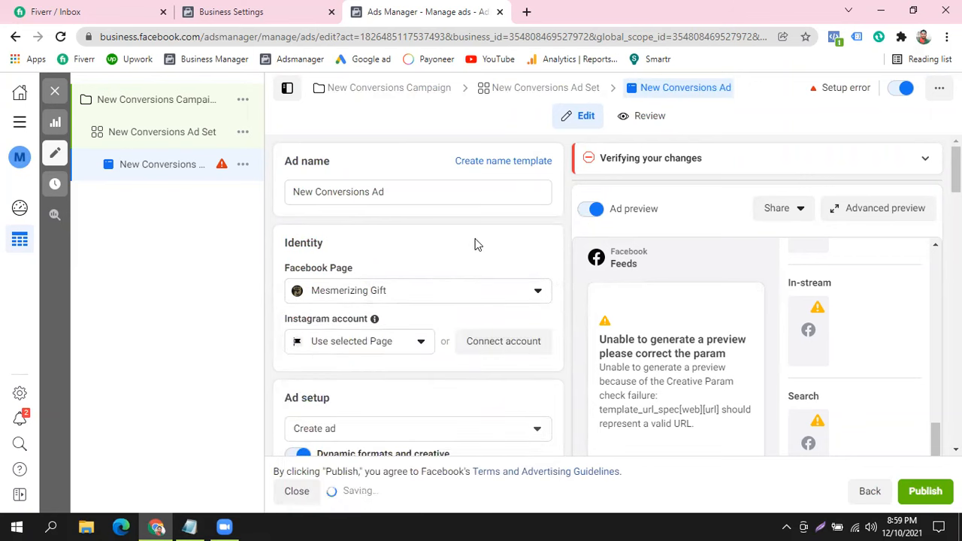
scroll(475, 244, "down", 4)
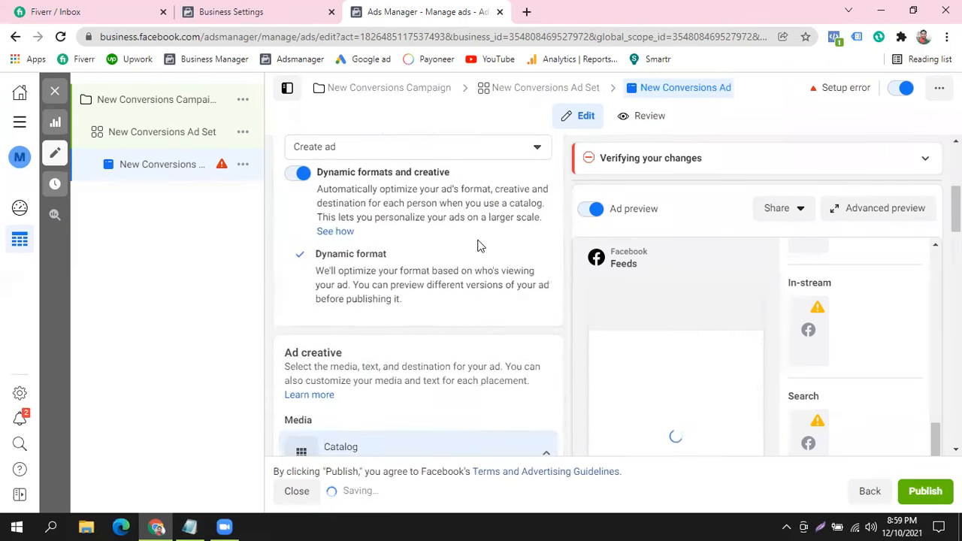
scroll(478, 244, "down", 4)
scroll(478, 244, "down", 3)
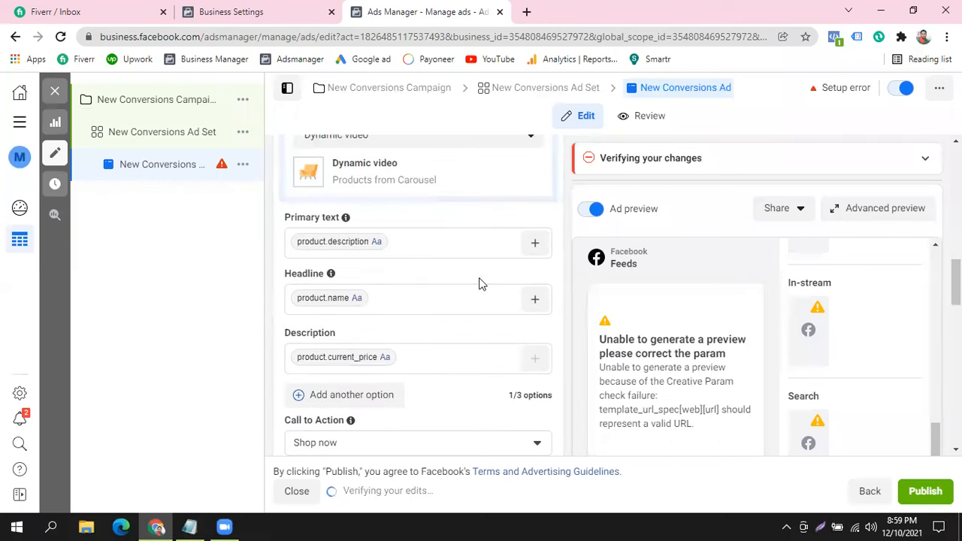
scroll(482, 284, "down", 5)
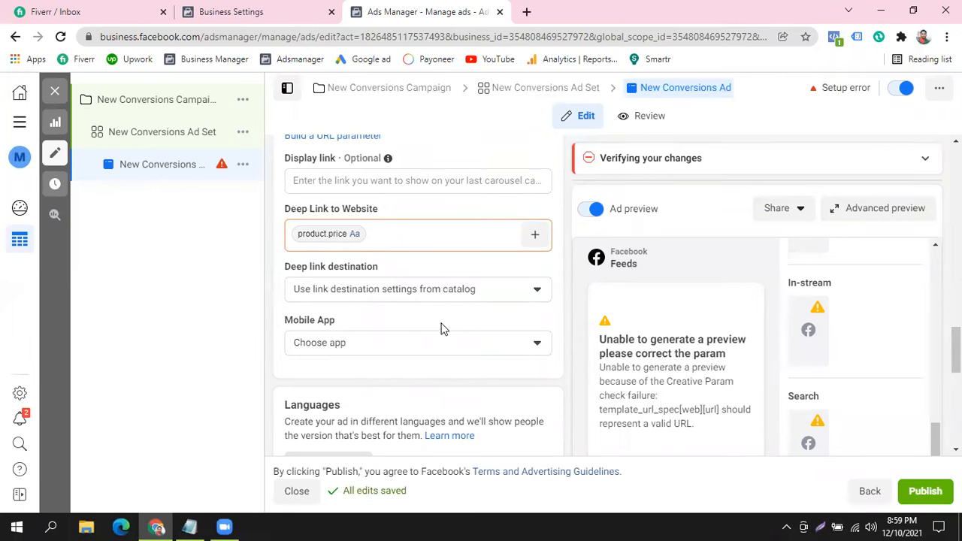
- Open the New Conversions Ad Set's Audience settings and dismiss the notice about lookalike audience improvements
left_click(169, 142)
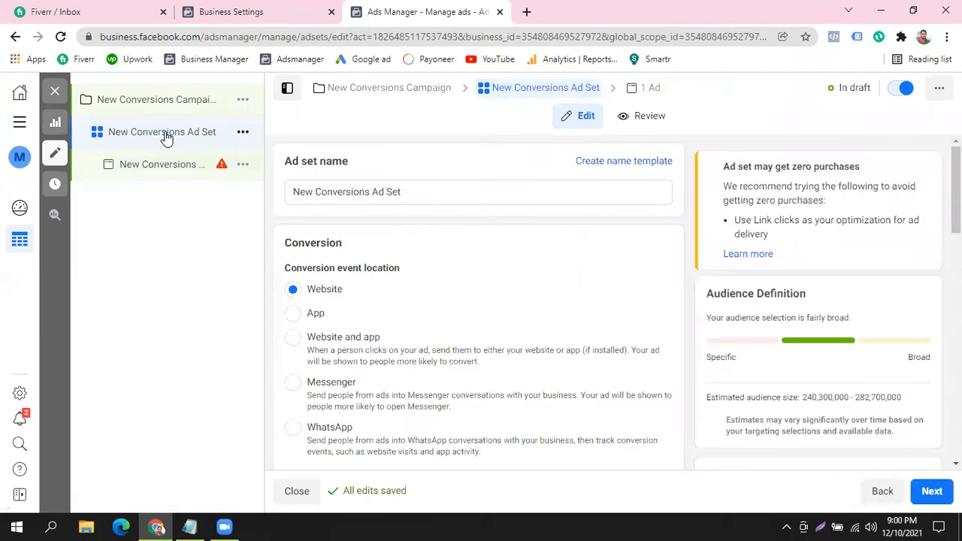
scroll(585, 257, "down", 4)
scroll(586, 255, "down", 10)
scroll(584, 255, "down", 2)
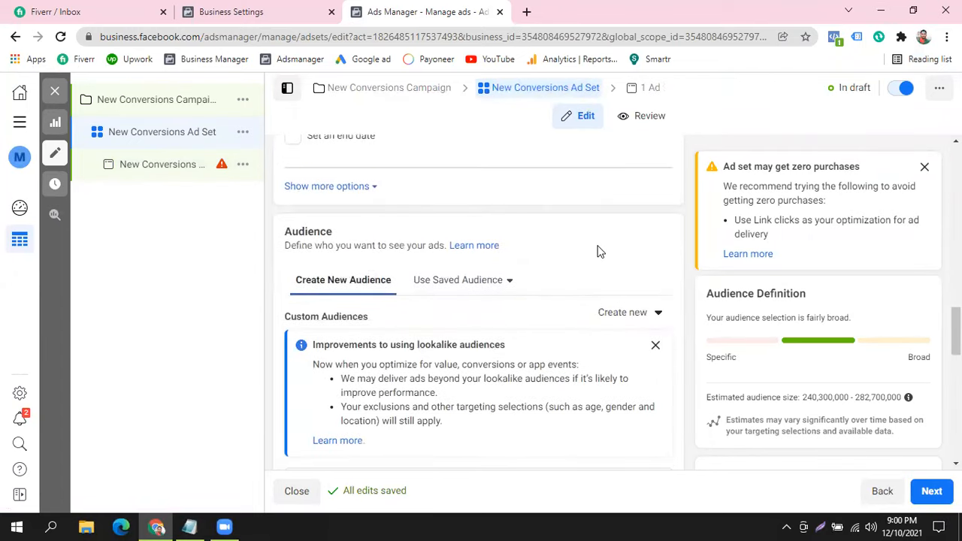
scroll(600, 249, "down", 2)
left_click(656, 202)
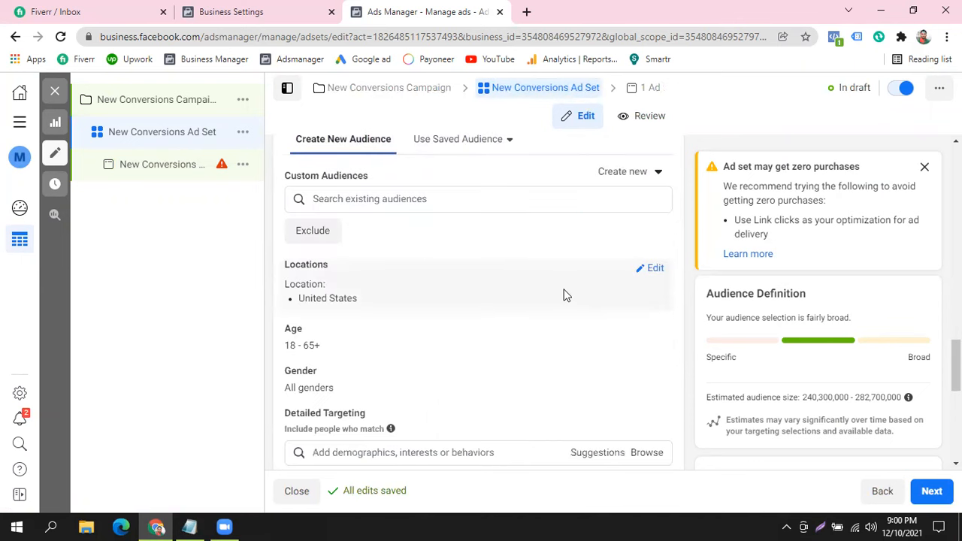
- Start a new custom audience for the ad set with Website as its source
scroll(565, 295, "up", 2)
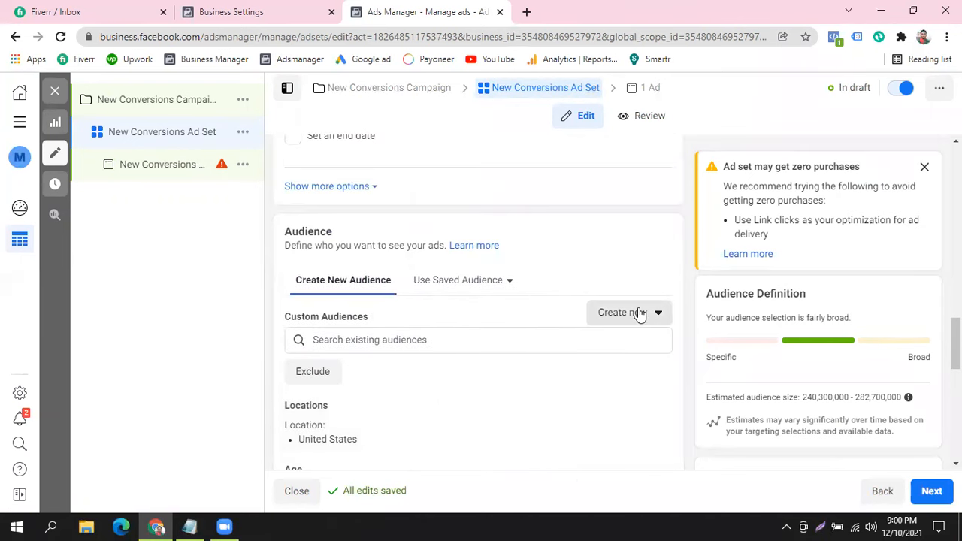
left_click(639, 315)
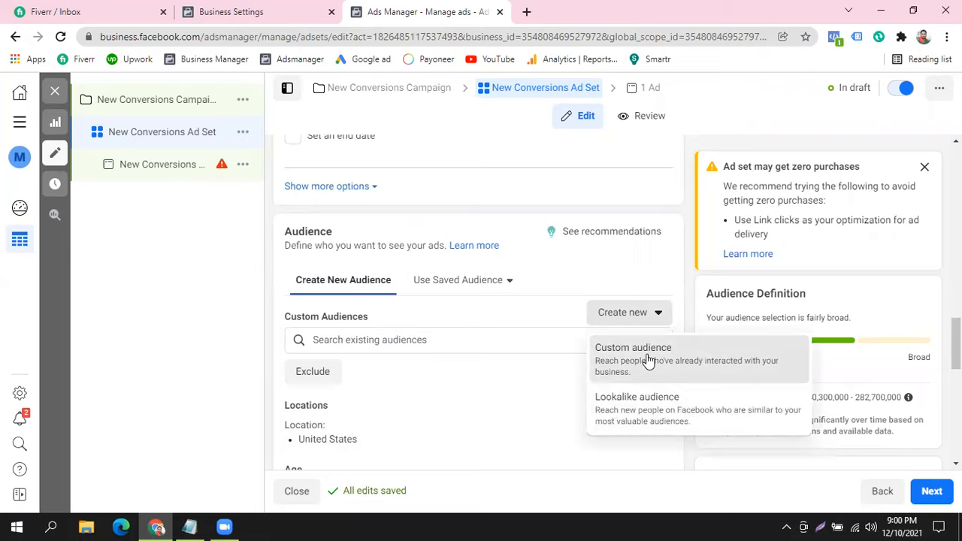
left_click(648, 360)
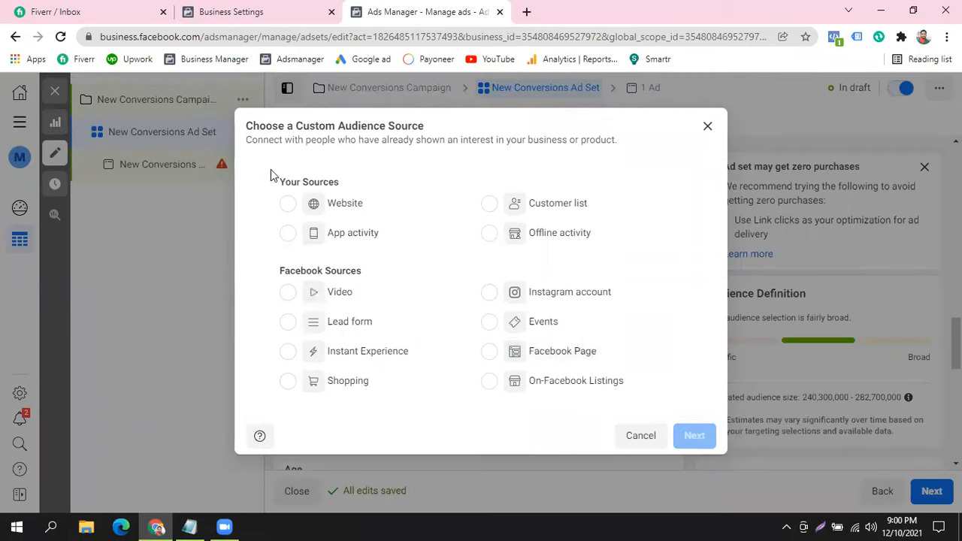
left_click_drag(281, 180, 409, 173)
left_click(289, 204)
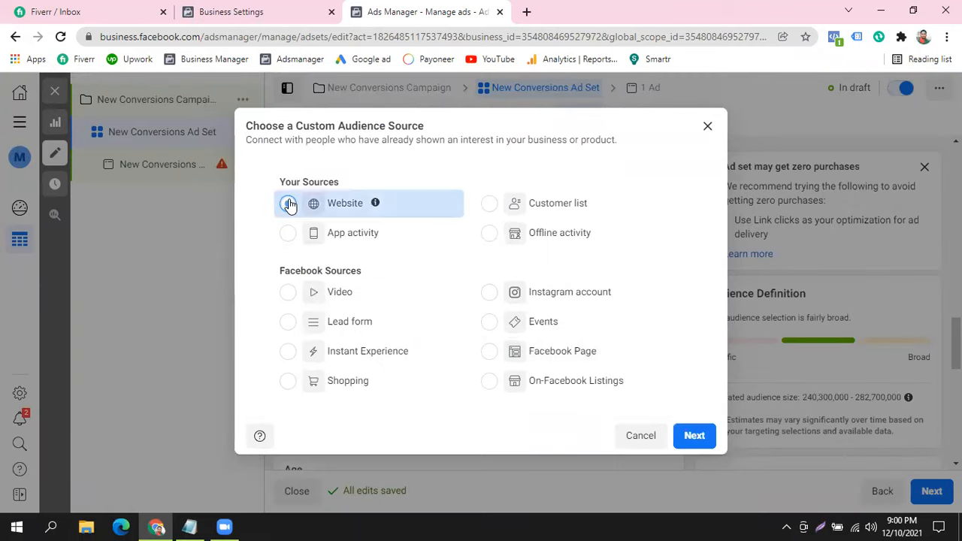
left_click(690, 437)
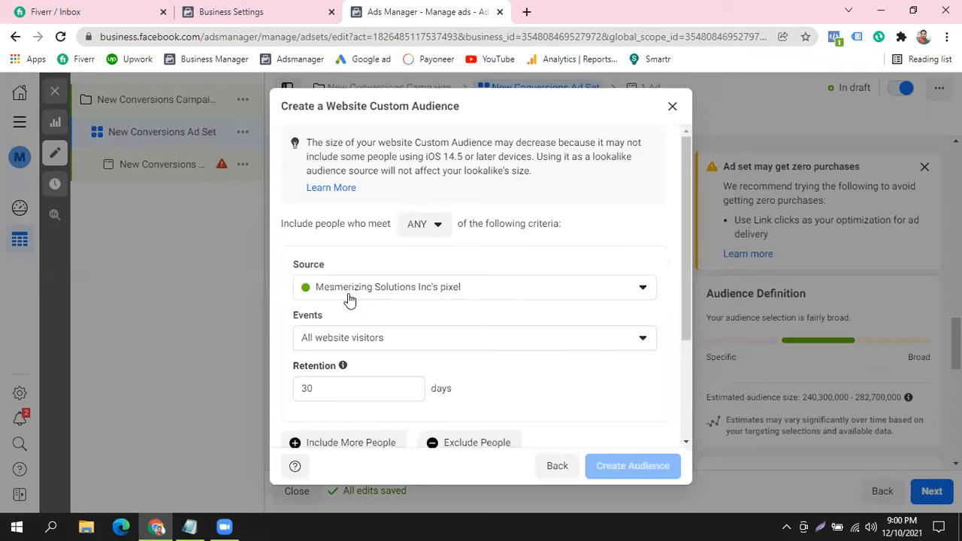
- Select Mesmerizing Solutions Inc's pixel as the audience source and set the retention to 180 days
left_click(534, 293)
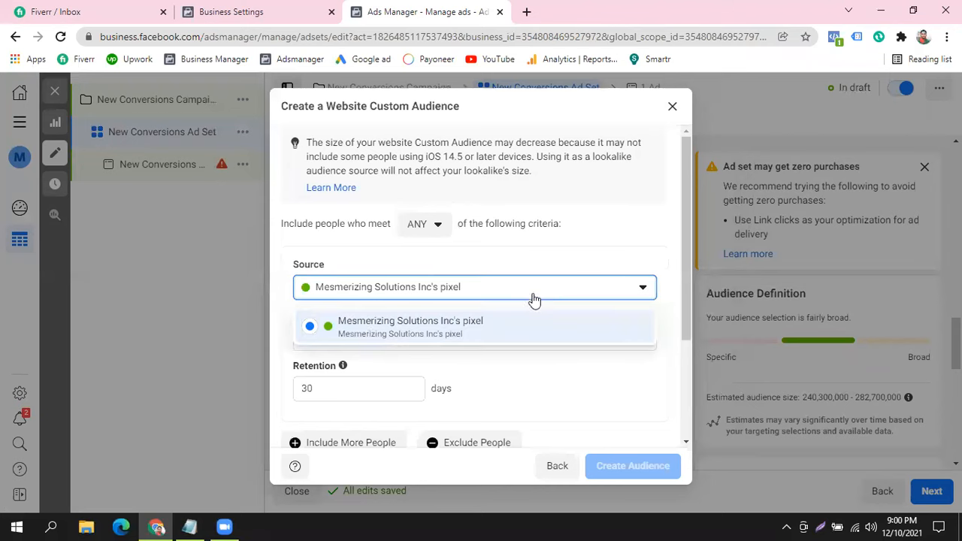
left_click(444, 333)
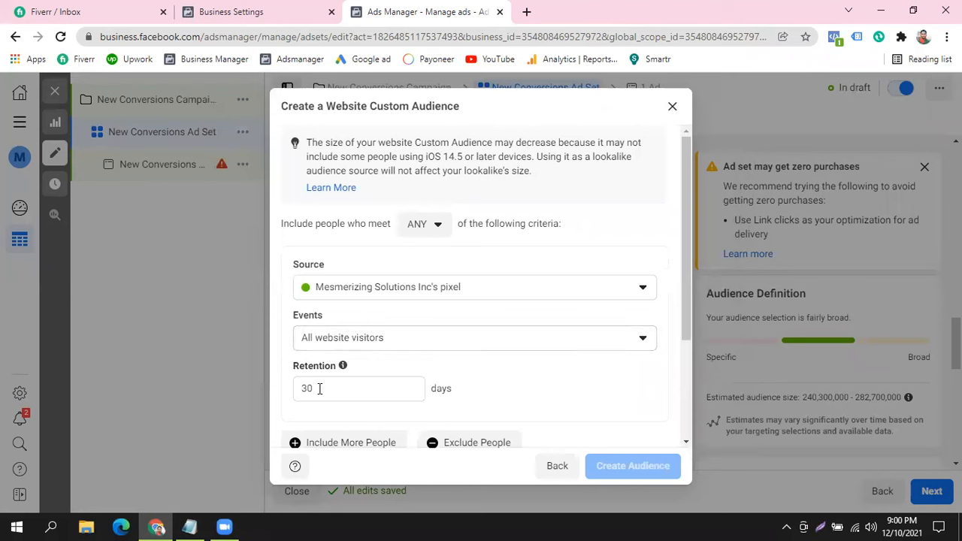
left_click_drag(322, 389, 289, 396)
type("180")
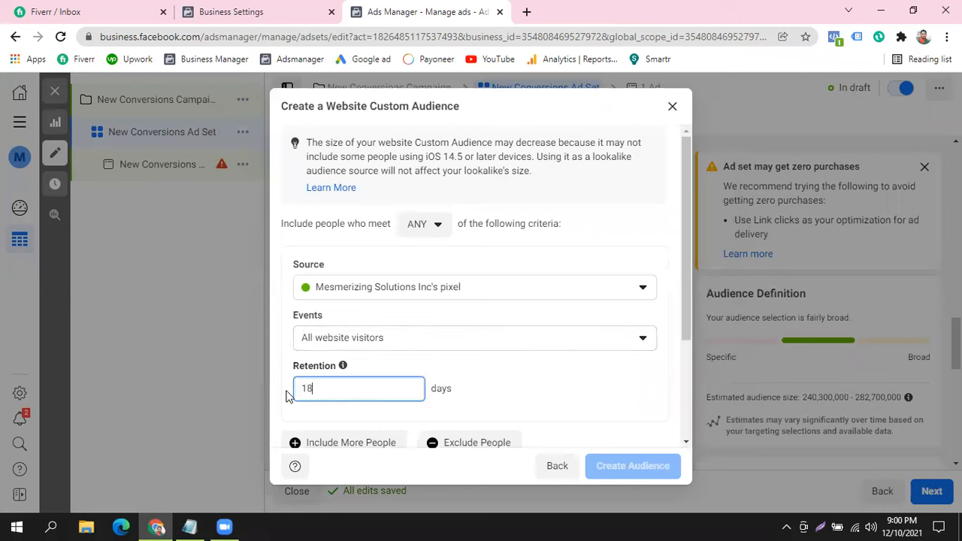
left_click(572, 391)
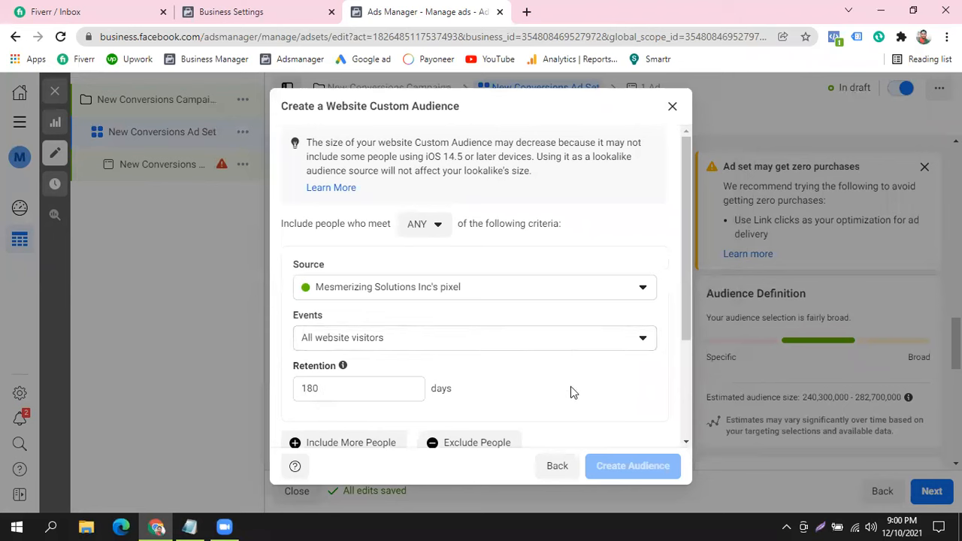
scroll(571, 391, "down", 3)
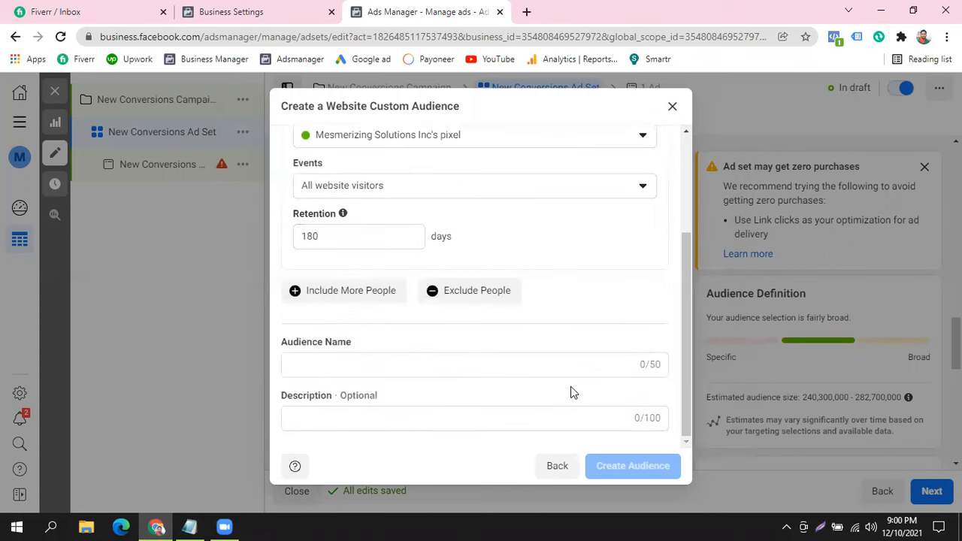
- Name the website custom audience "as", create it and finish the audience setup
left_click(413, 361)
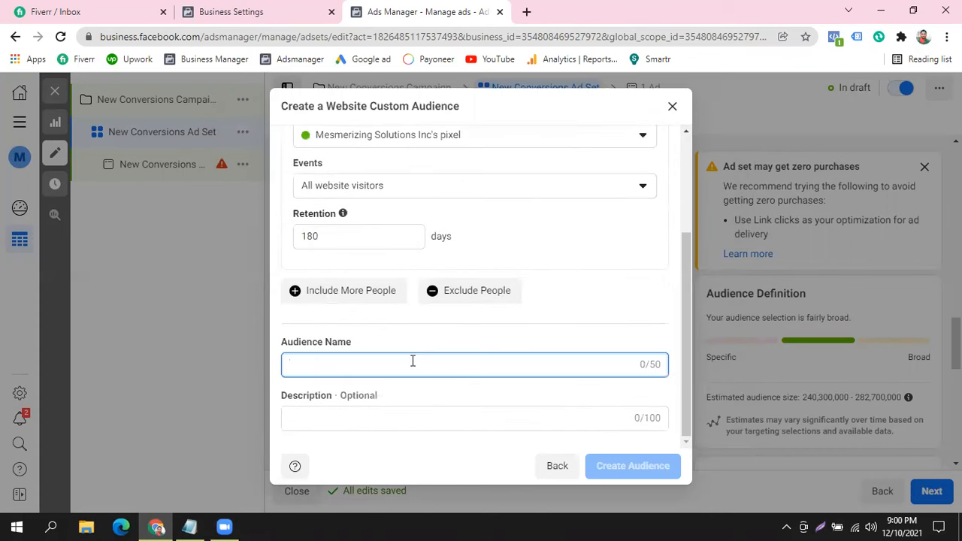
type("ao")
left_click(645, 467)
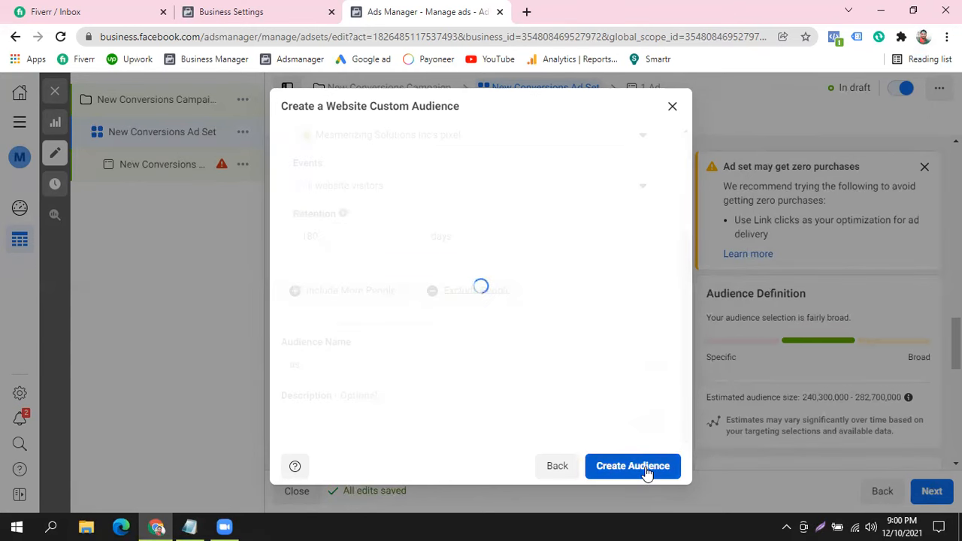
left_click_drag(318, 171, 517, 178)
left_click(562, 169)
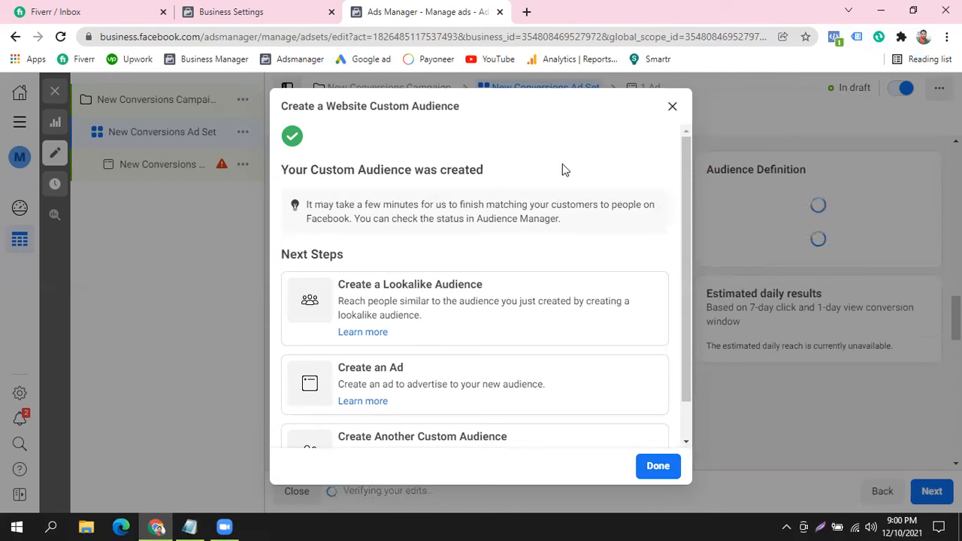
left_click(660, 467)
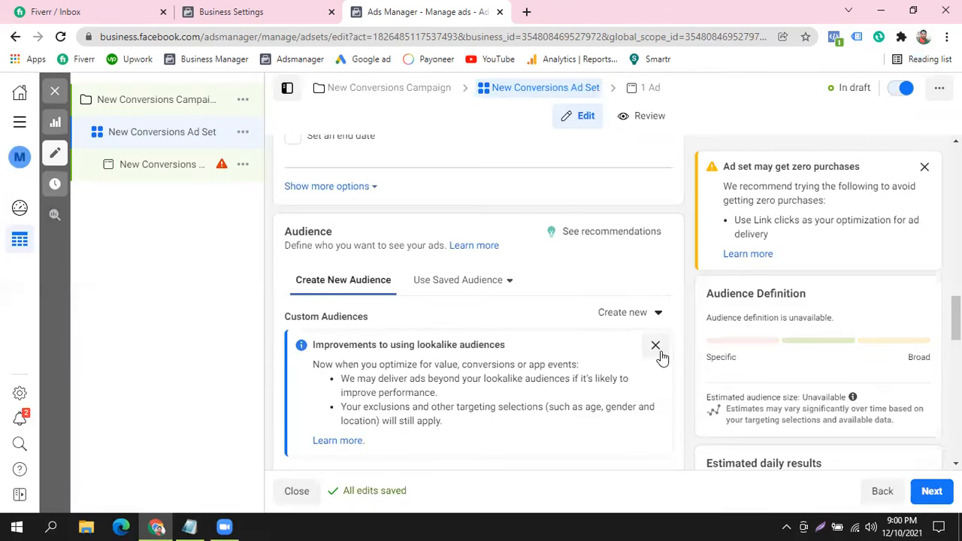
- Check the custom audience entries in the ad set, dismissing the lookalike and zero-purchases notices
left_click(655, 346)
scroll(660, 349, "down", 4)
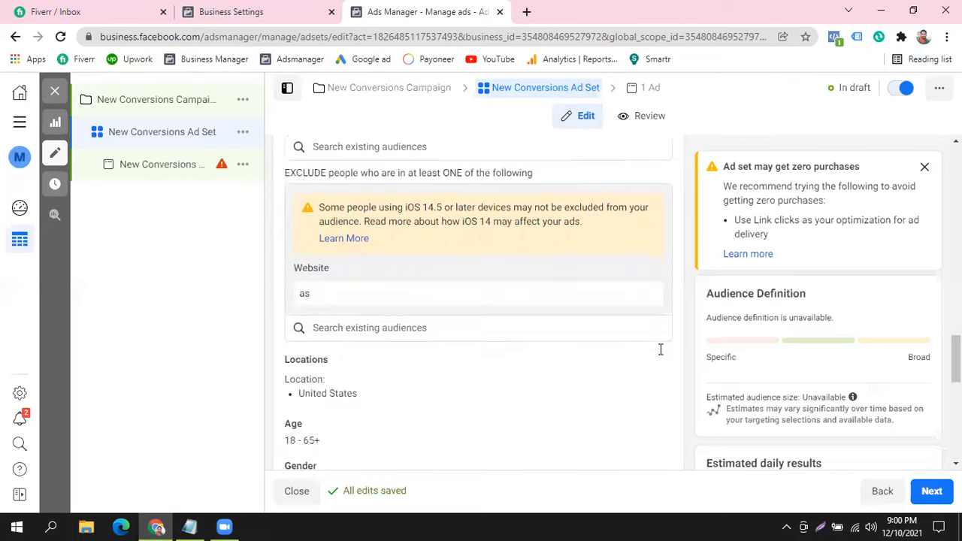
scroll(660, 349, "up", 2)
scroll(660, 348, "up", 15)
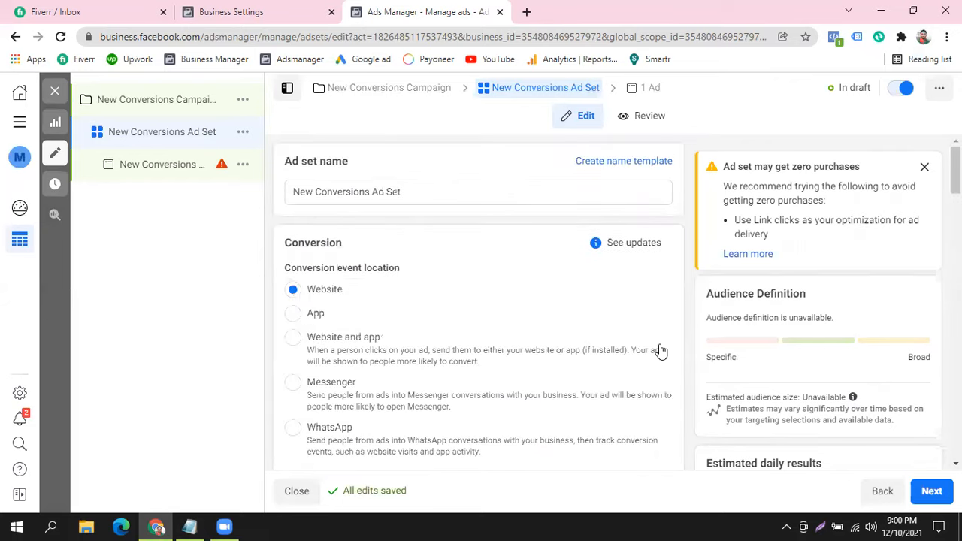
left_click(924, 167)
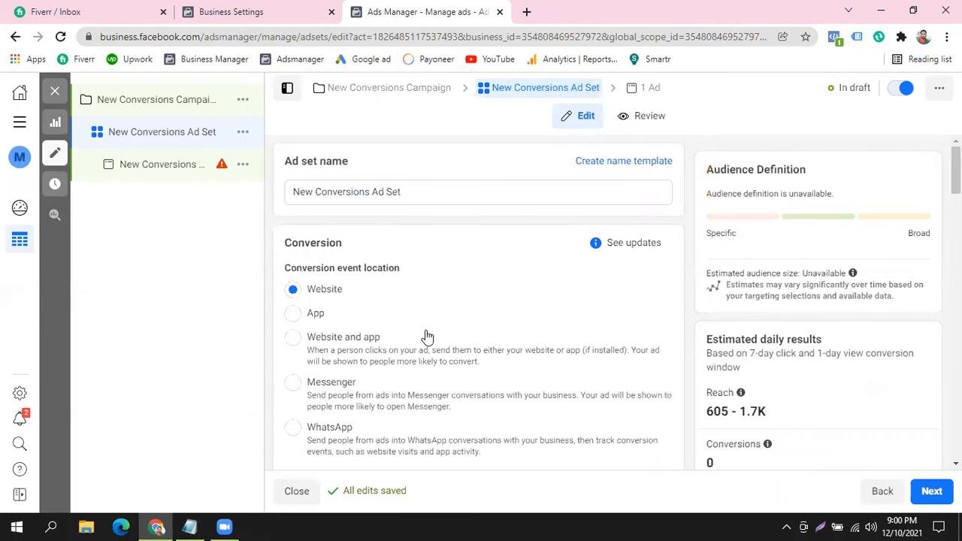
- Close the ad set editor without publishing the drafts and delete the New Conversions Campaign
left_click(54, 90)
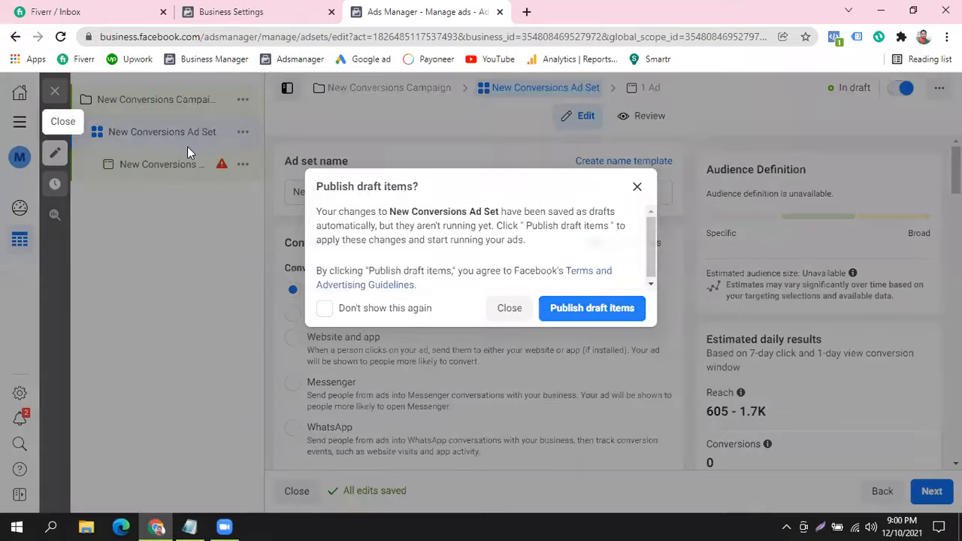
left_click(502, 314)
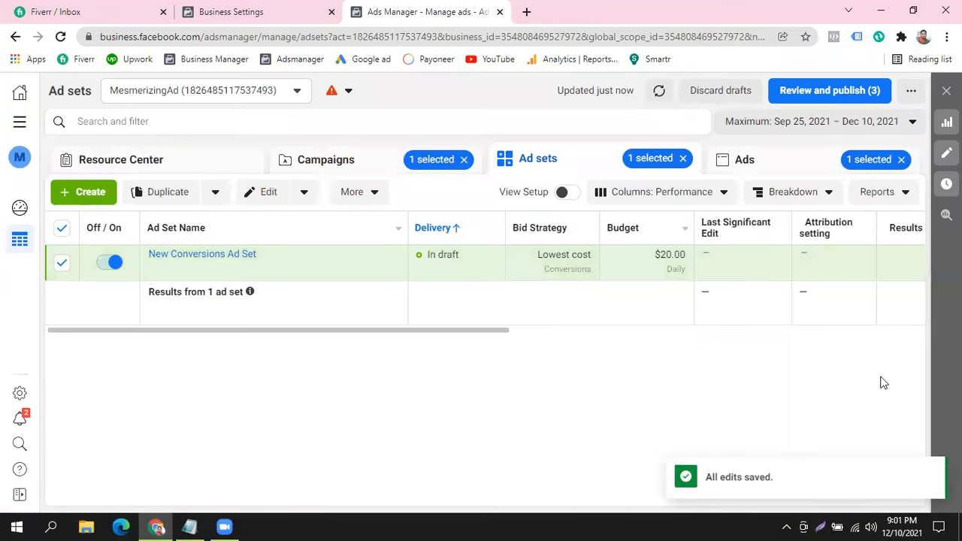
left_click(338, 164)
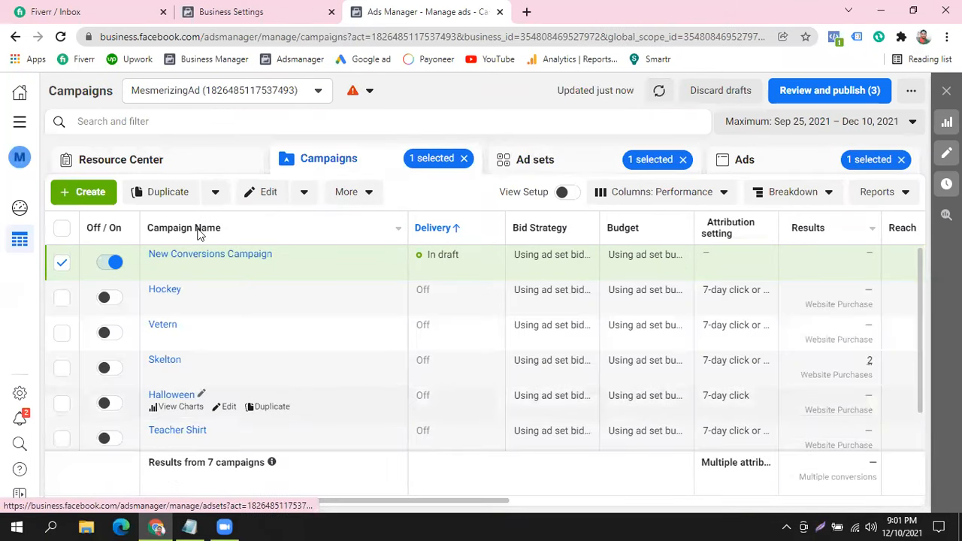
left_click(354, 193)
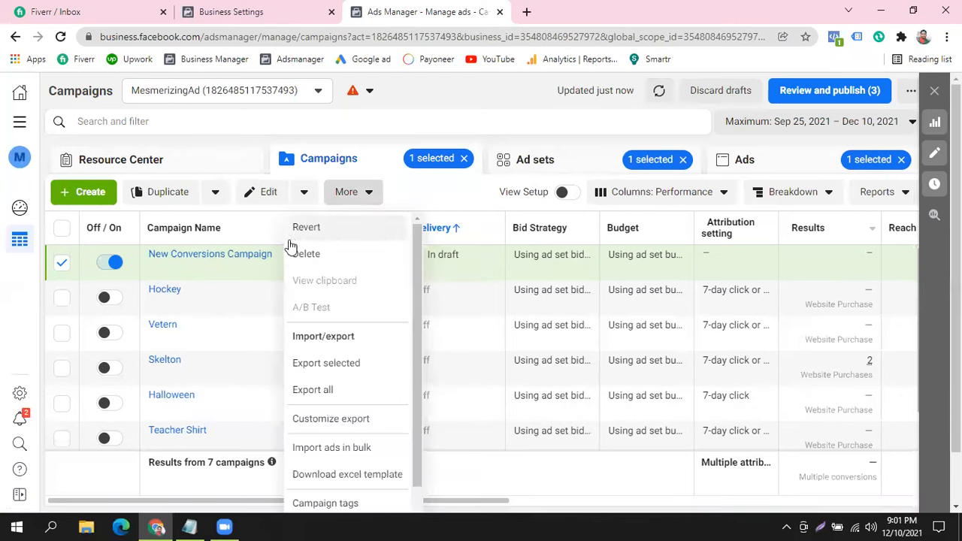
left_click(308, 255)
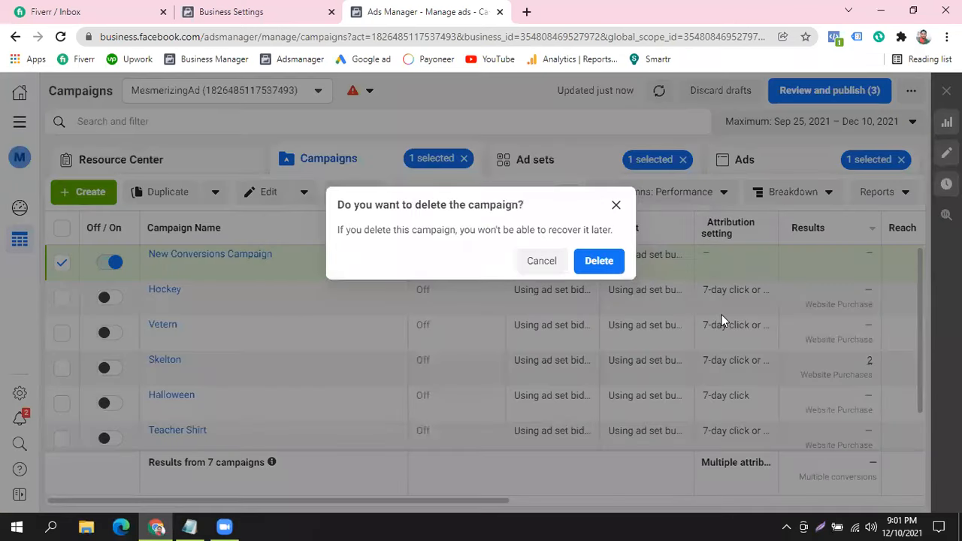
left_click(599, 261)
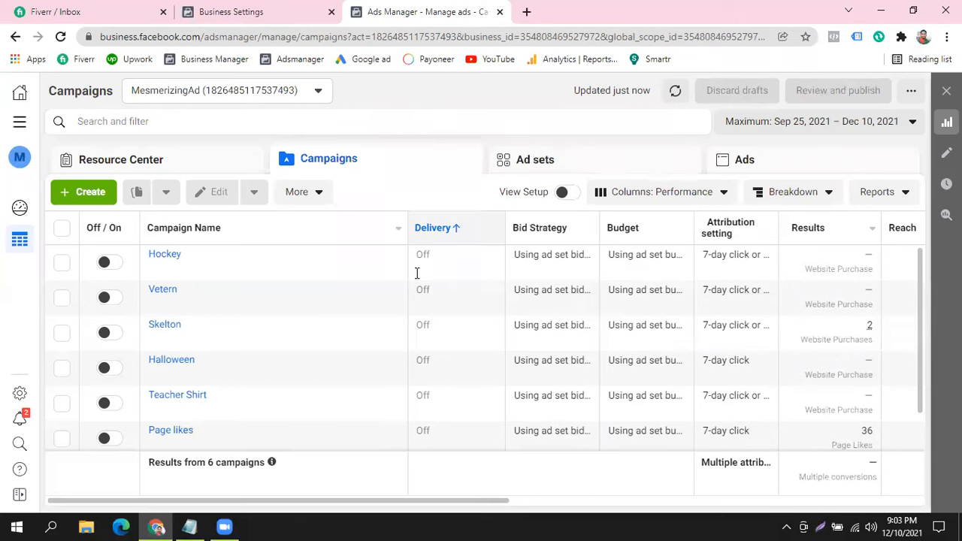
left_click(488, 526)
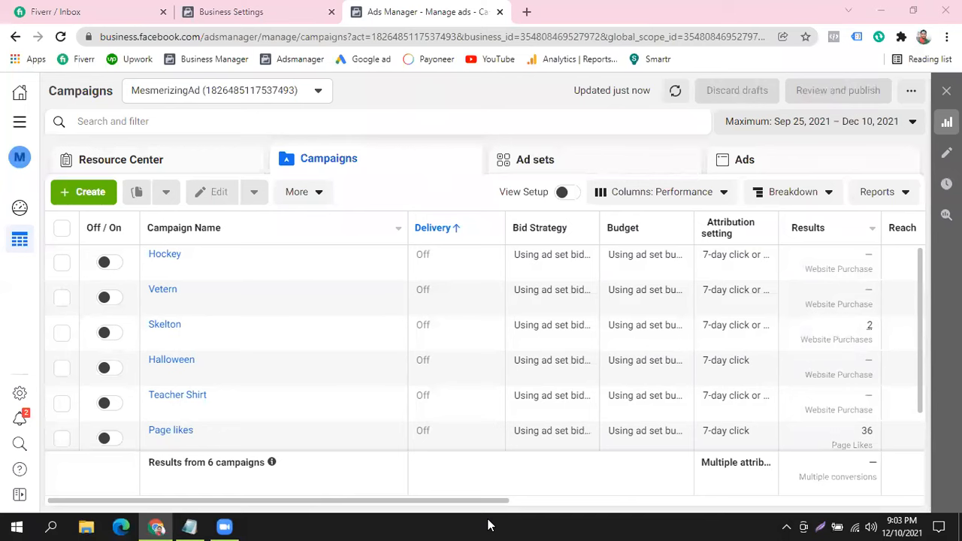